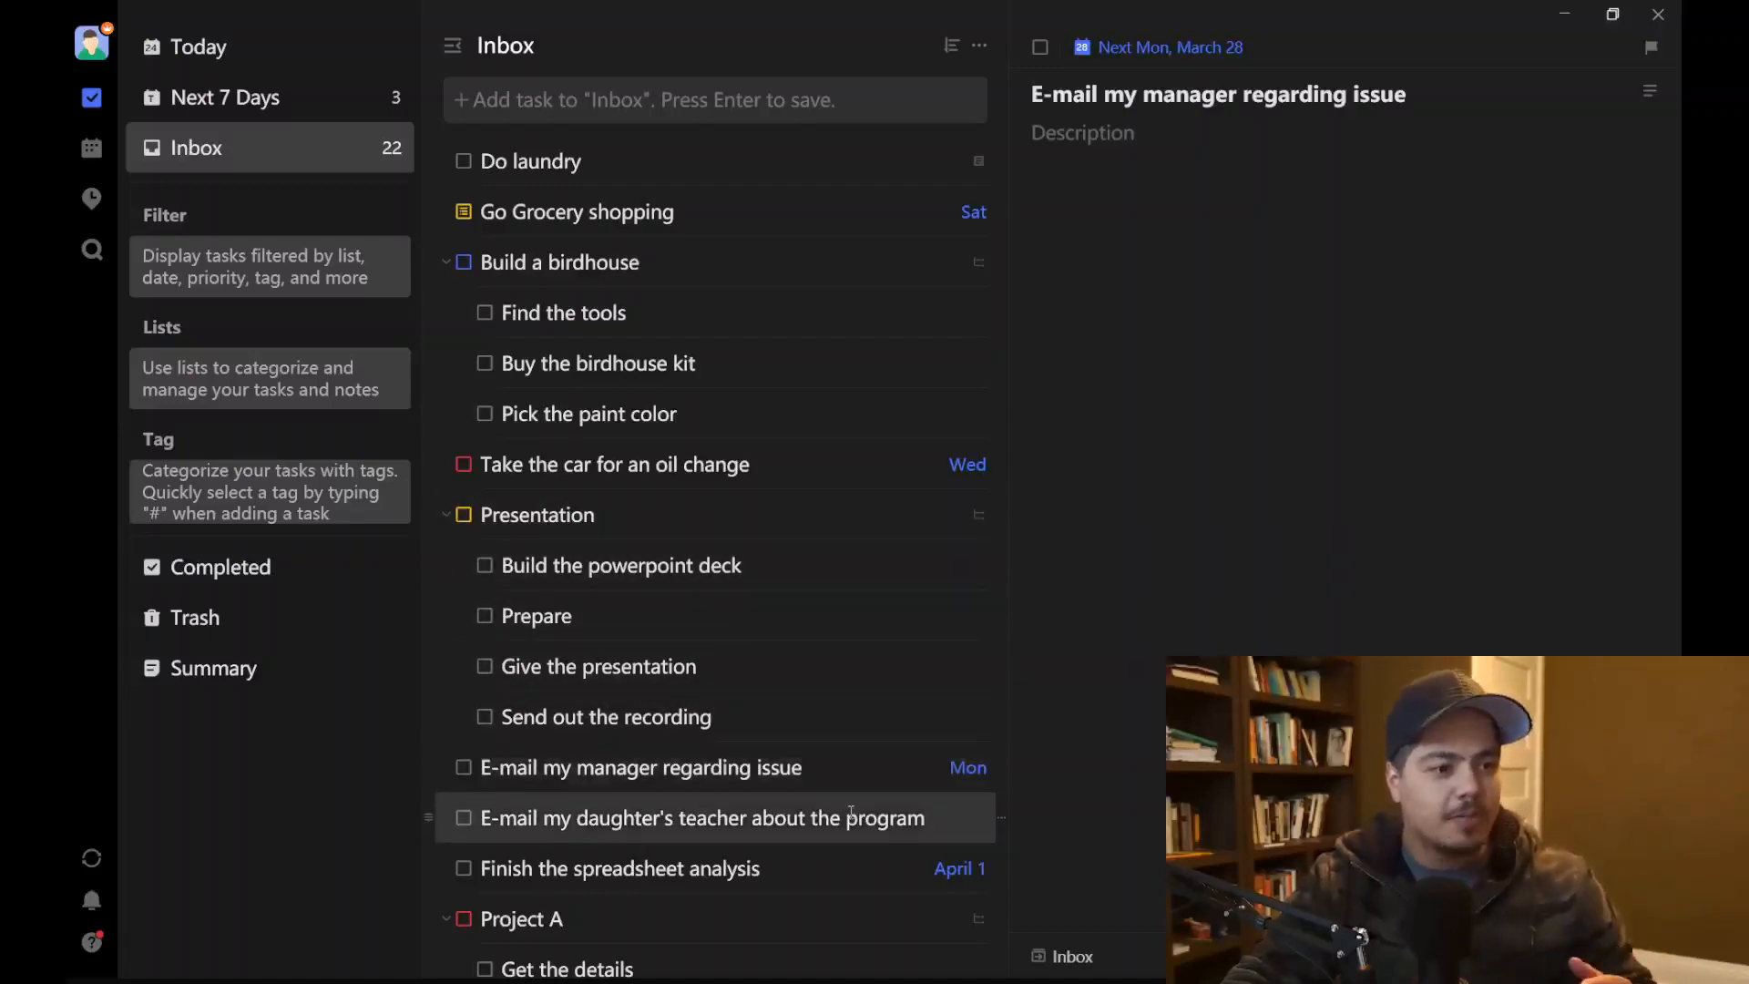
Step: Sort the Inbox tasks by date and look through the resulting date groups
scroll(864, 816, down, 2)
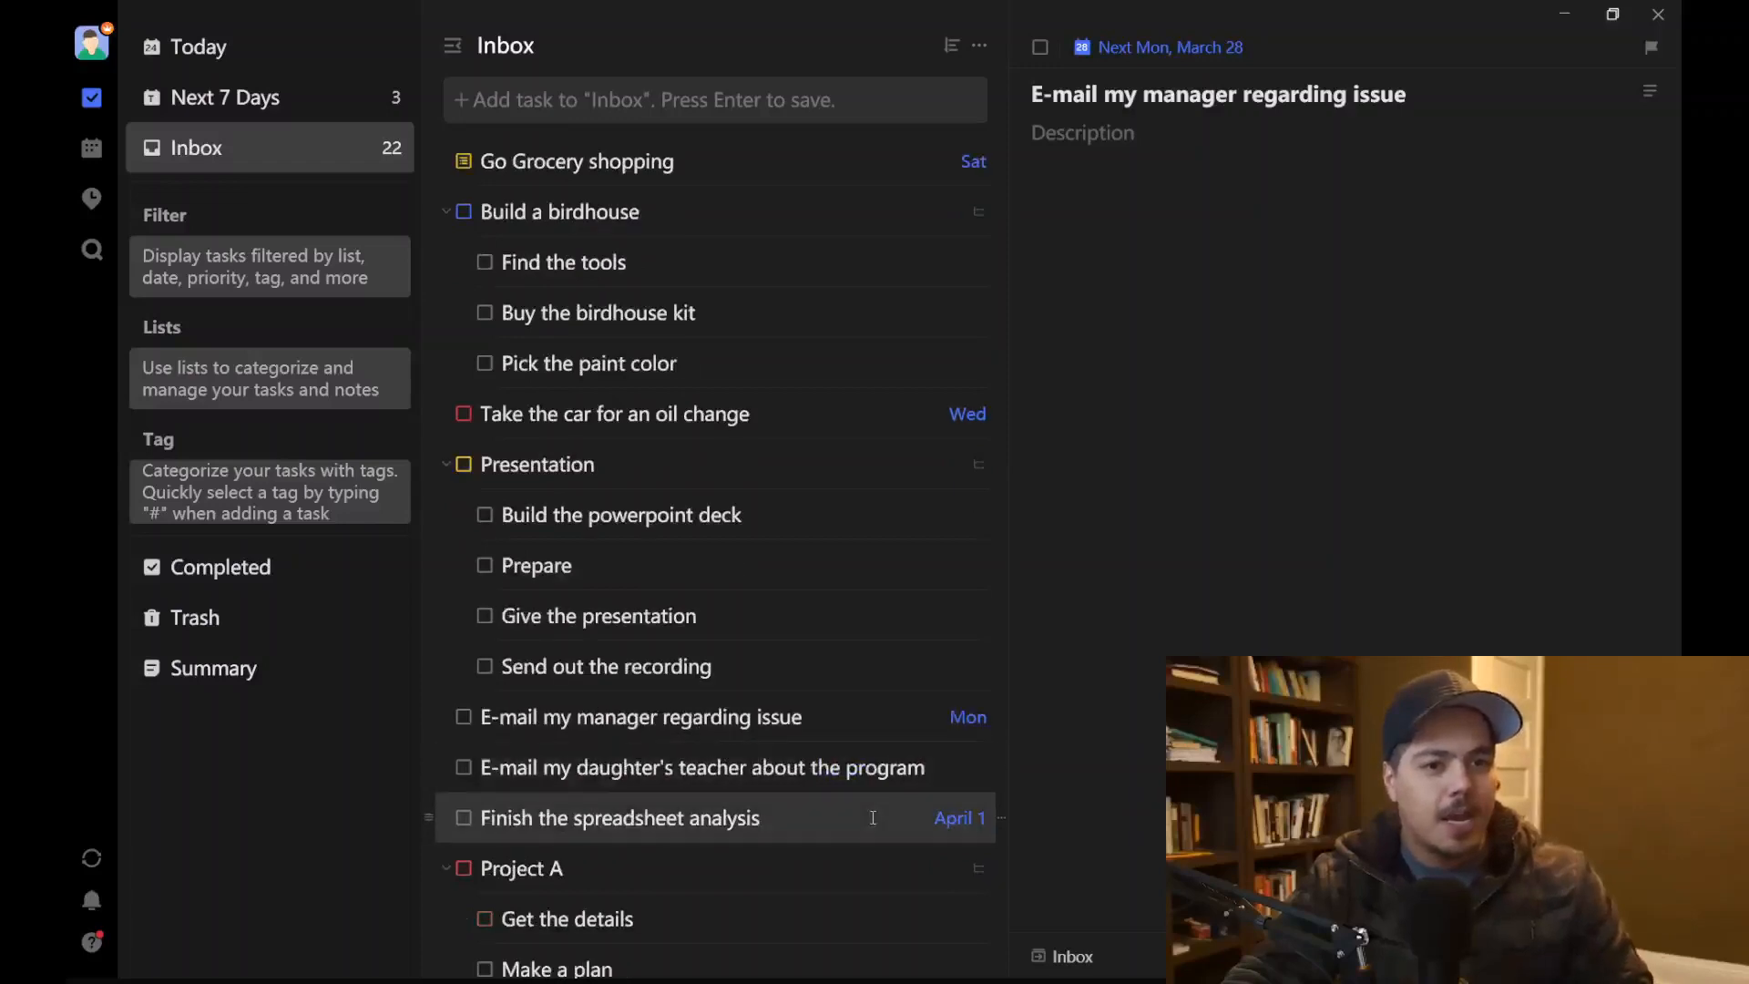
scroll(871, 821, up, 2)
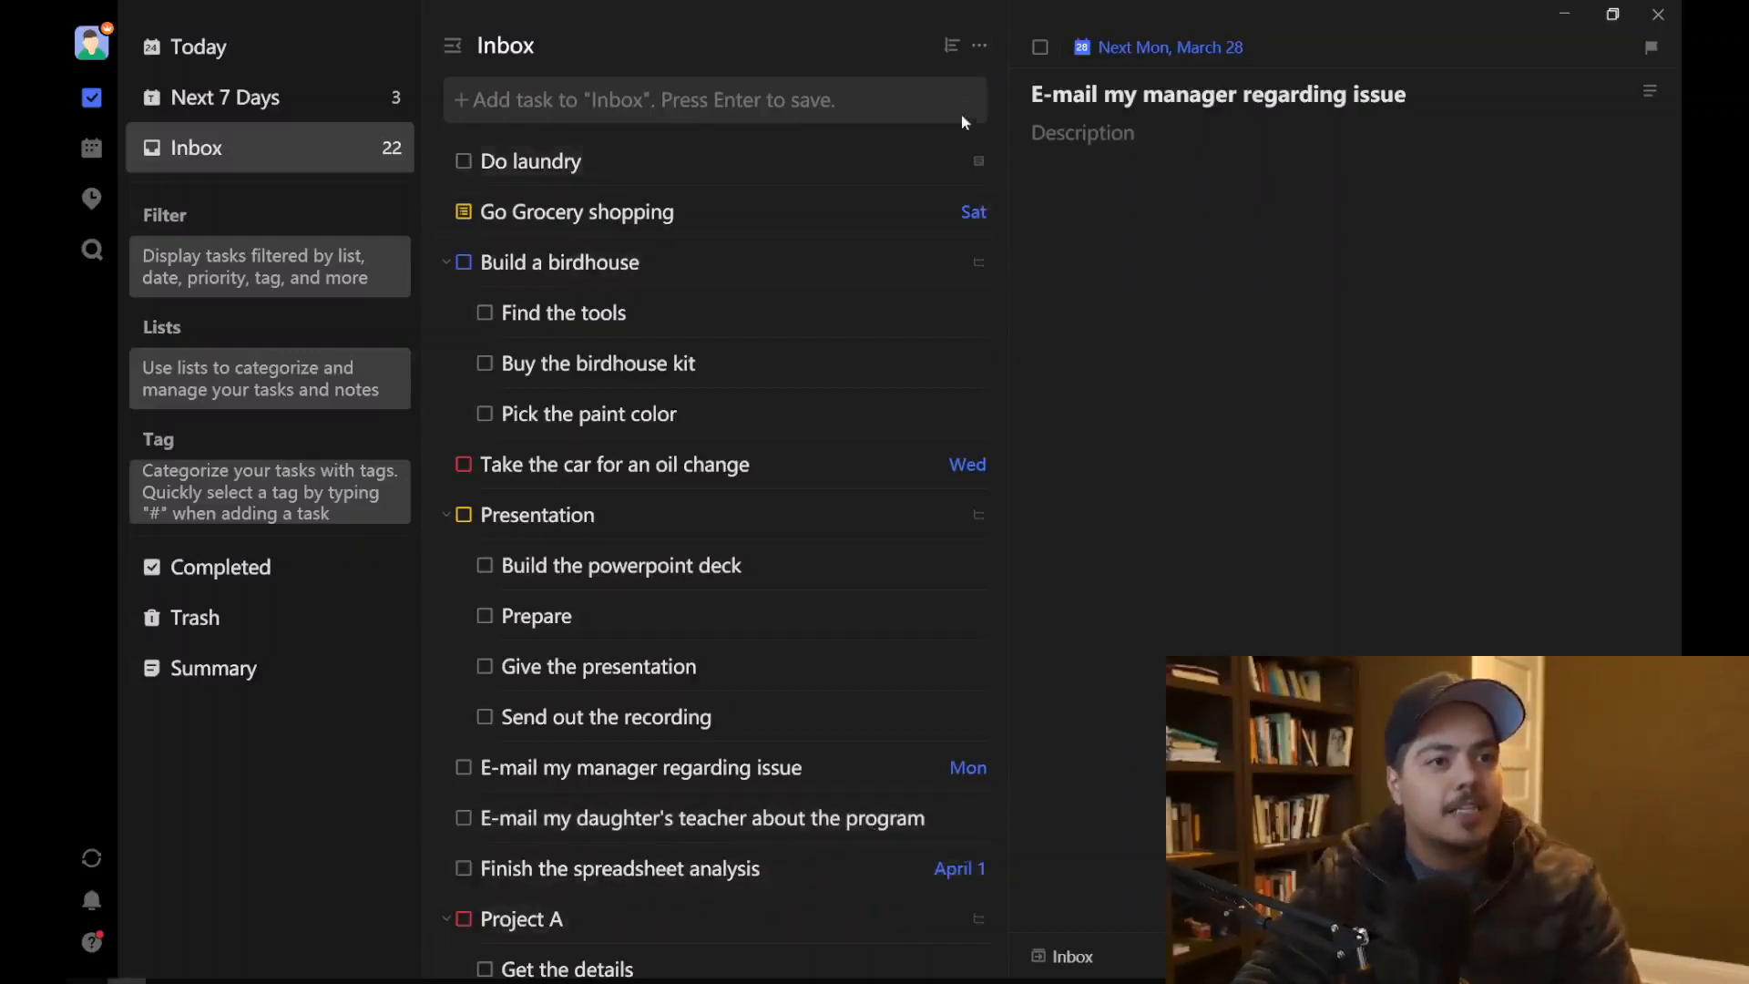
click(952, 47)
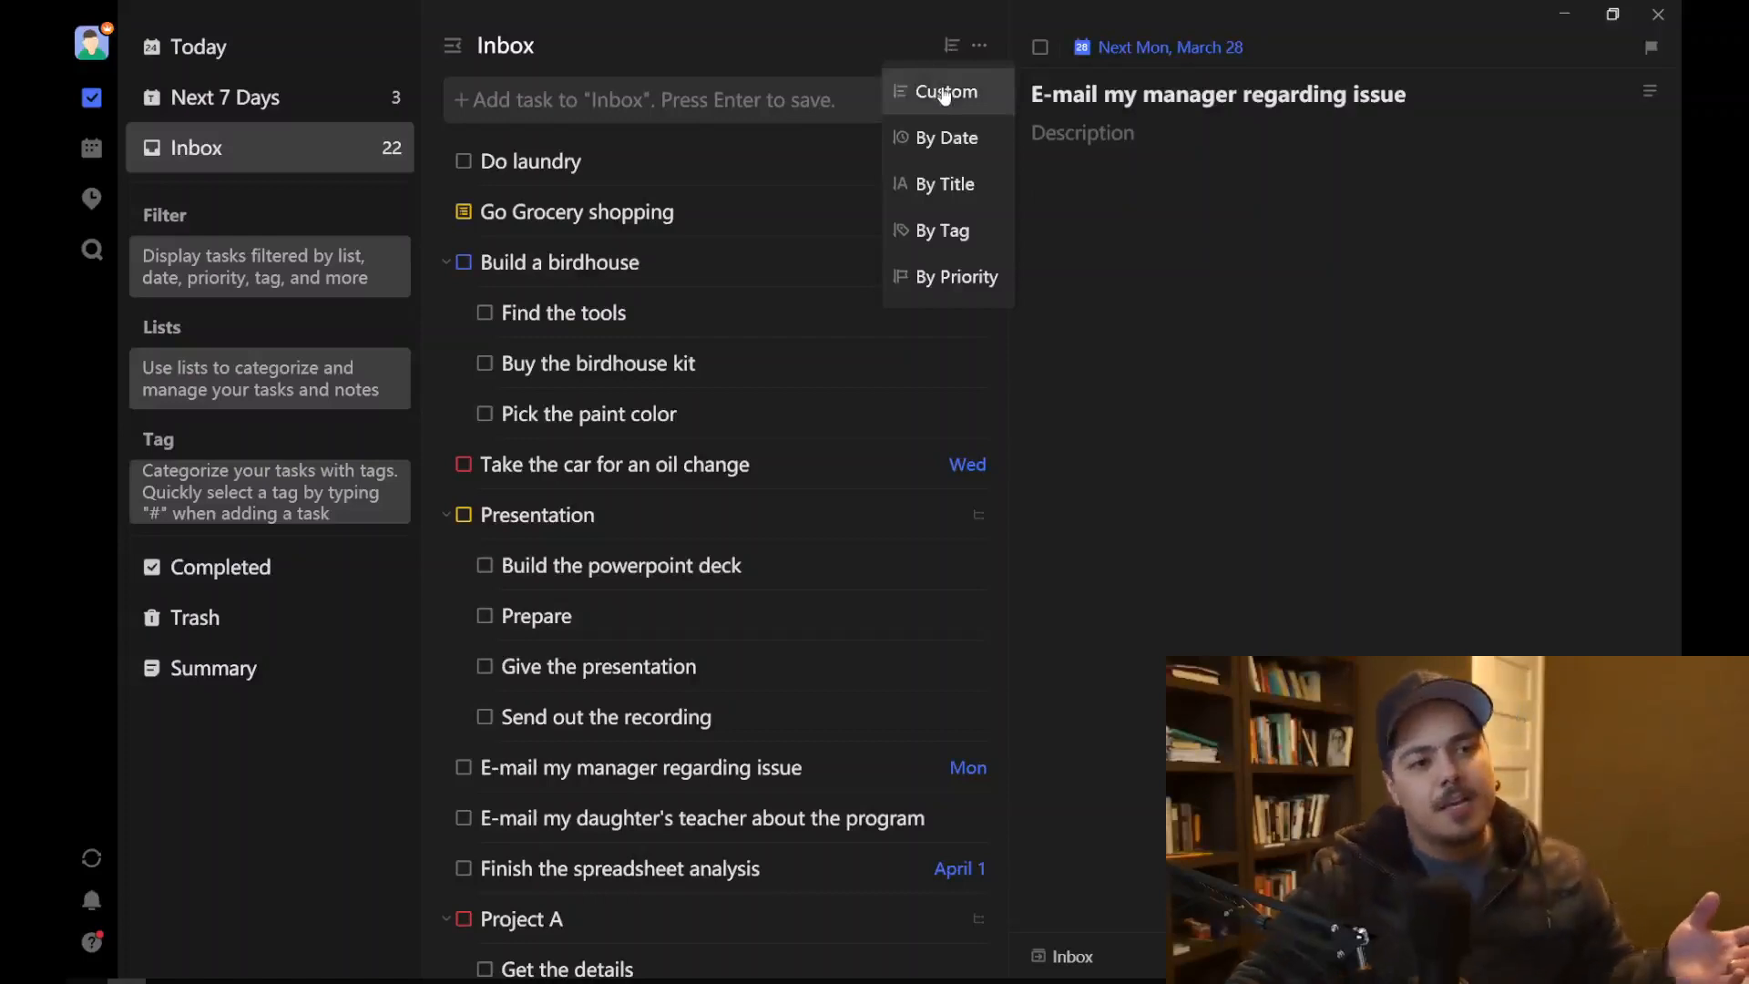
click(947, 138)
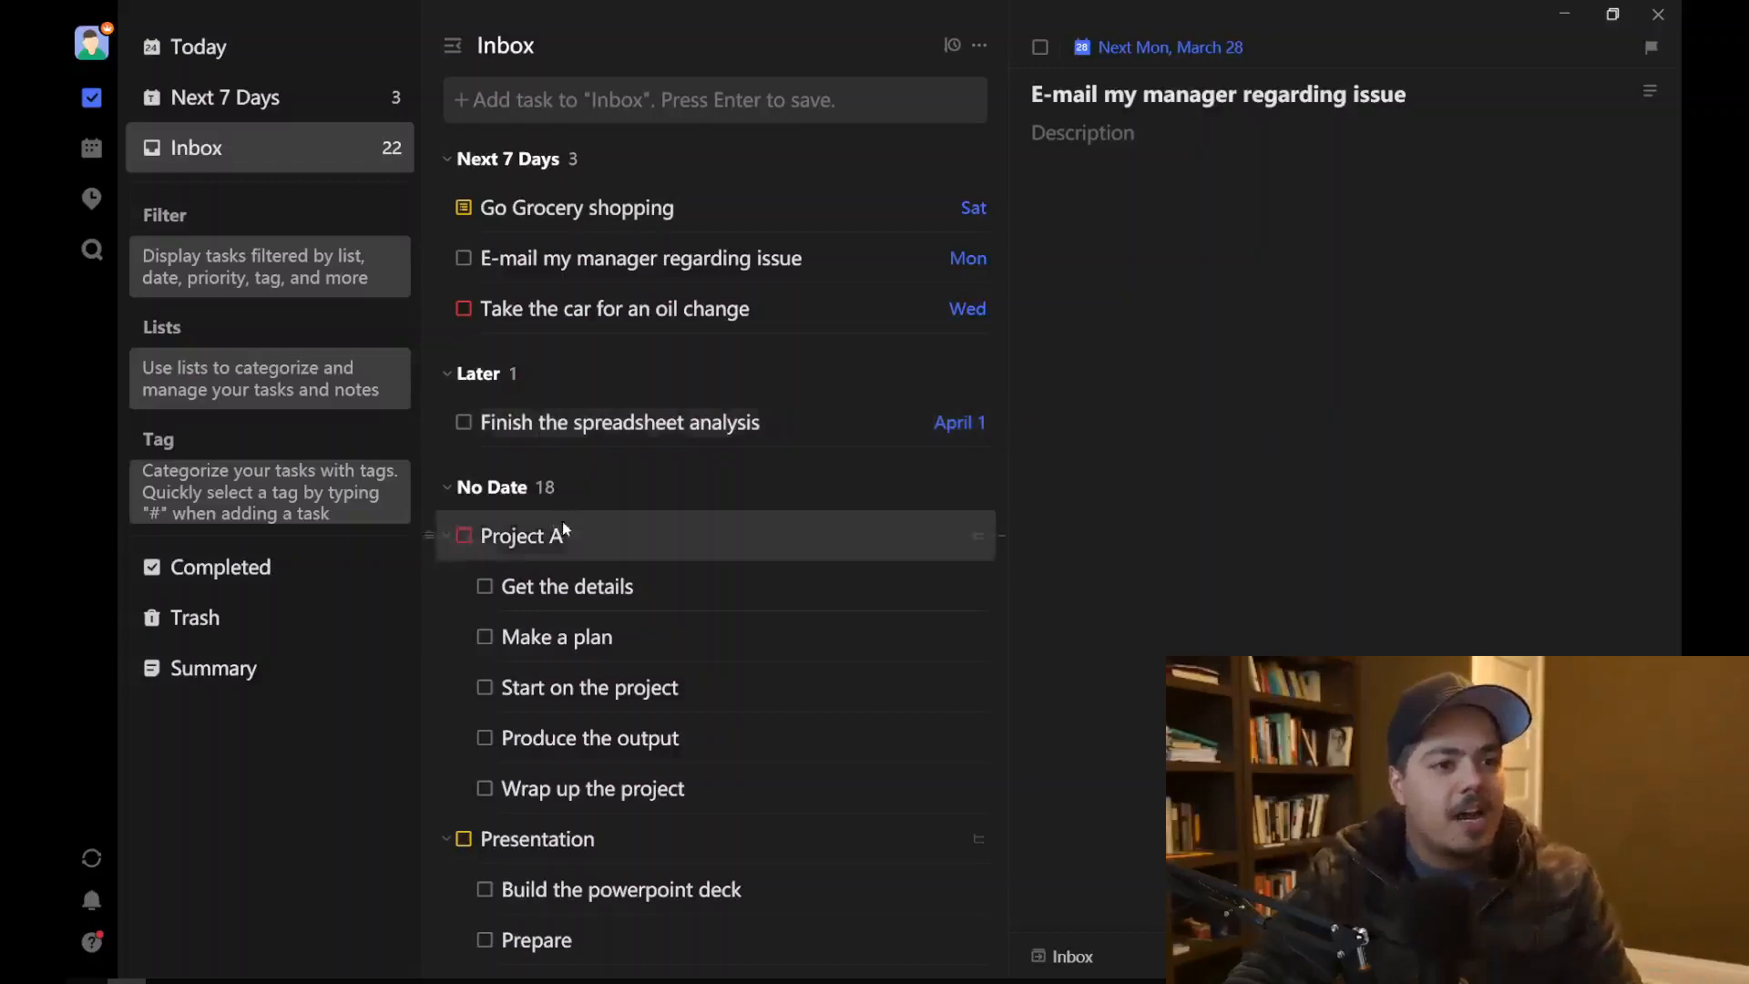
scroll(563, 528, down, 2)
scroll(574, 543, down, 1)
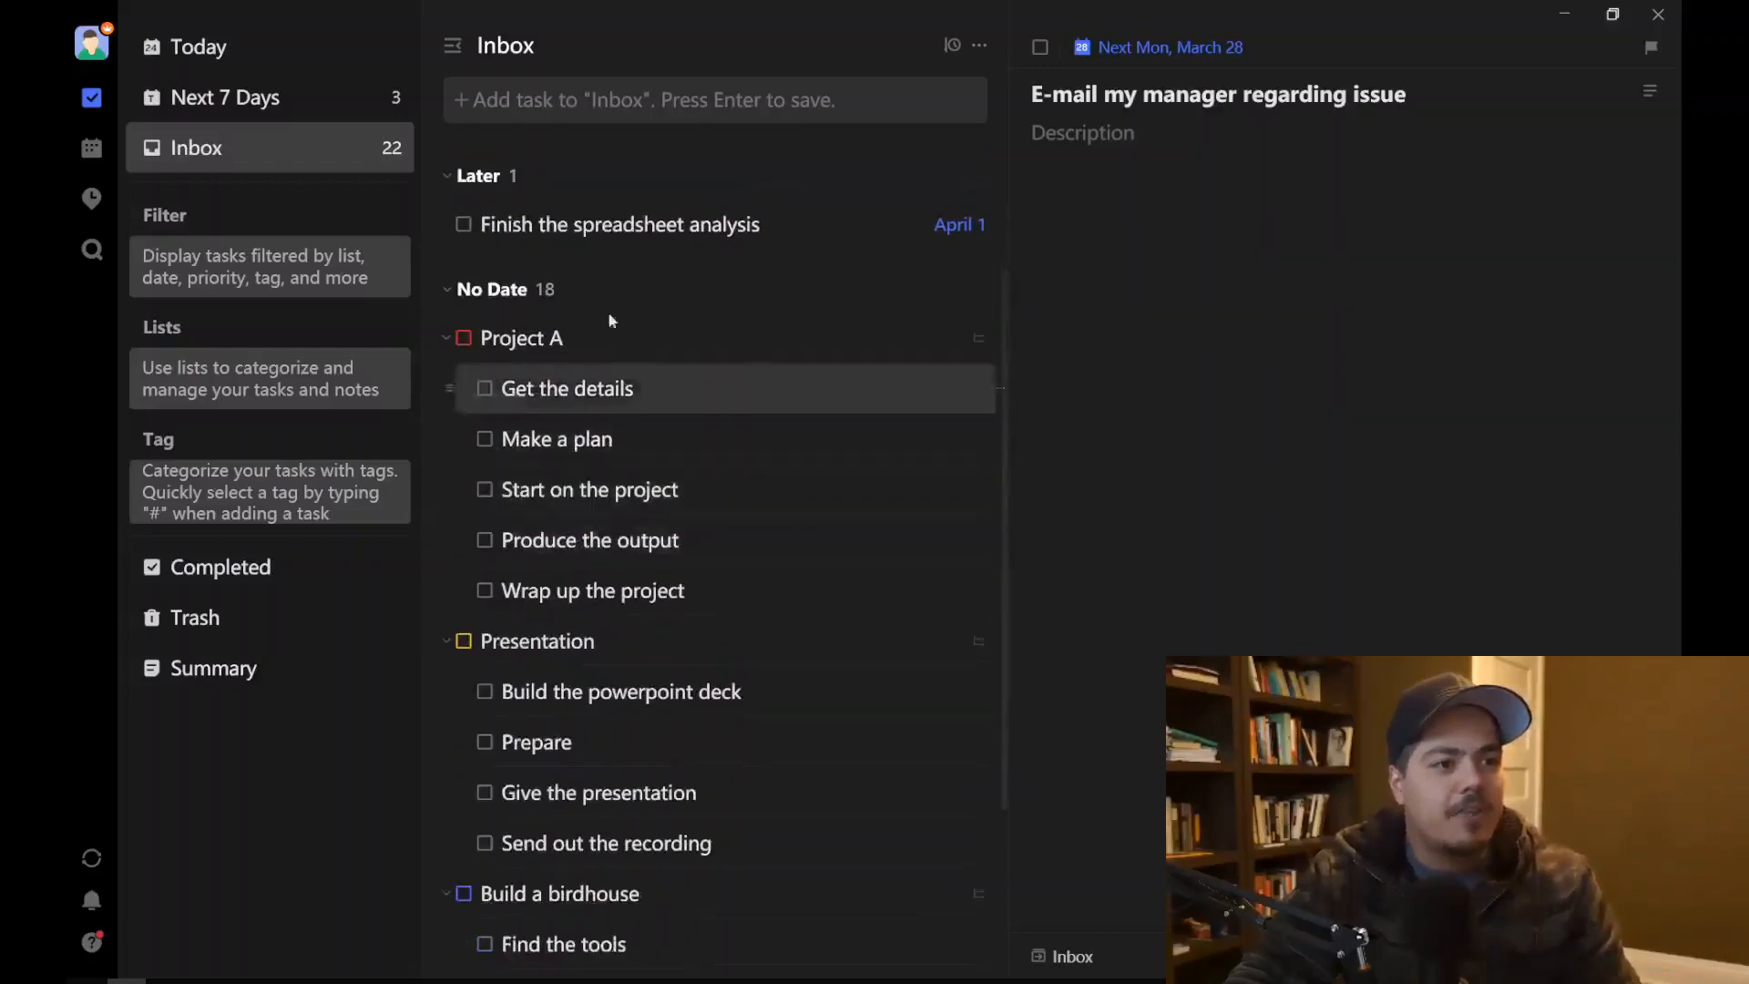
scroll(658, 565, down, 4)
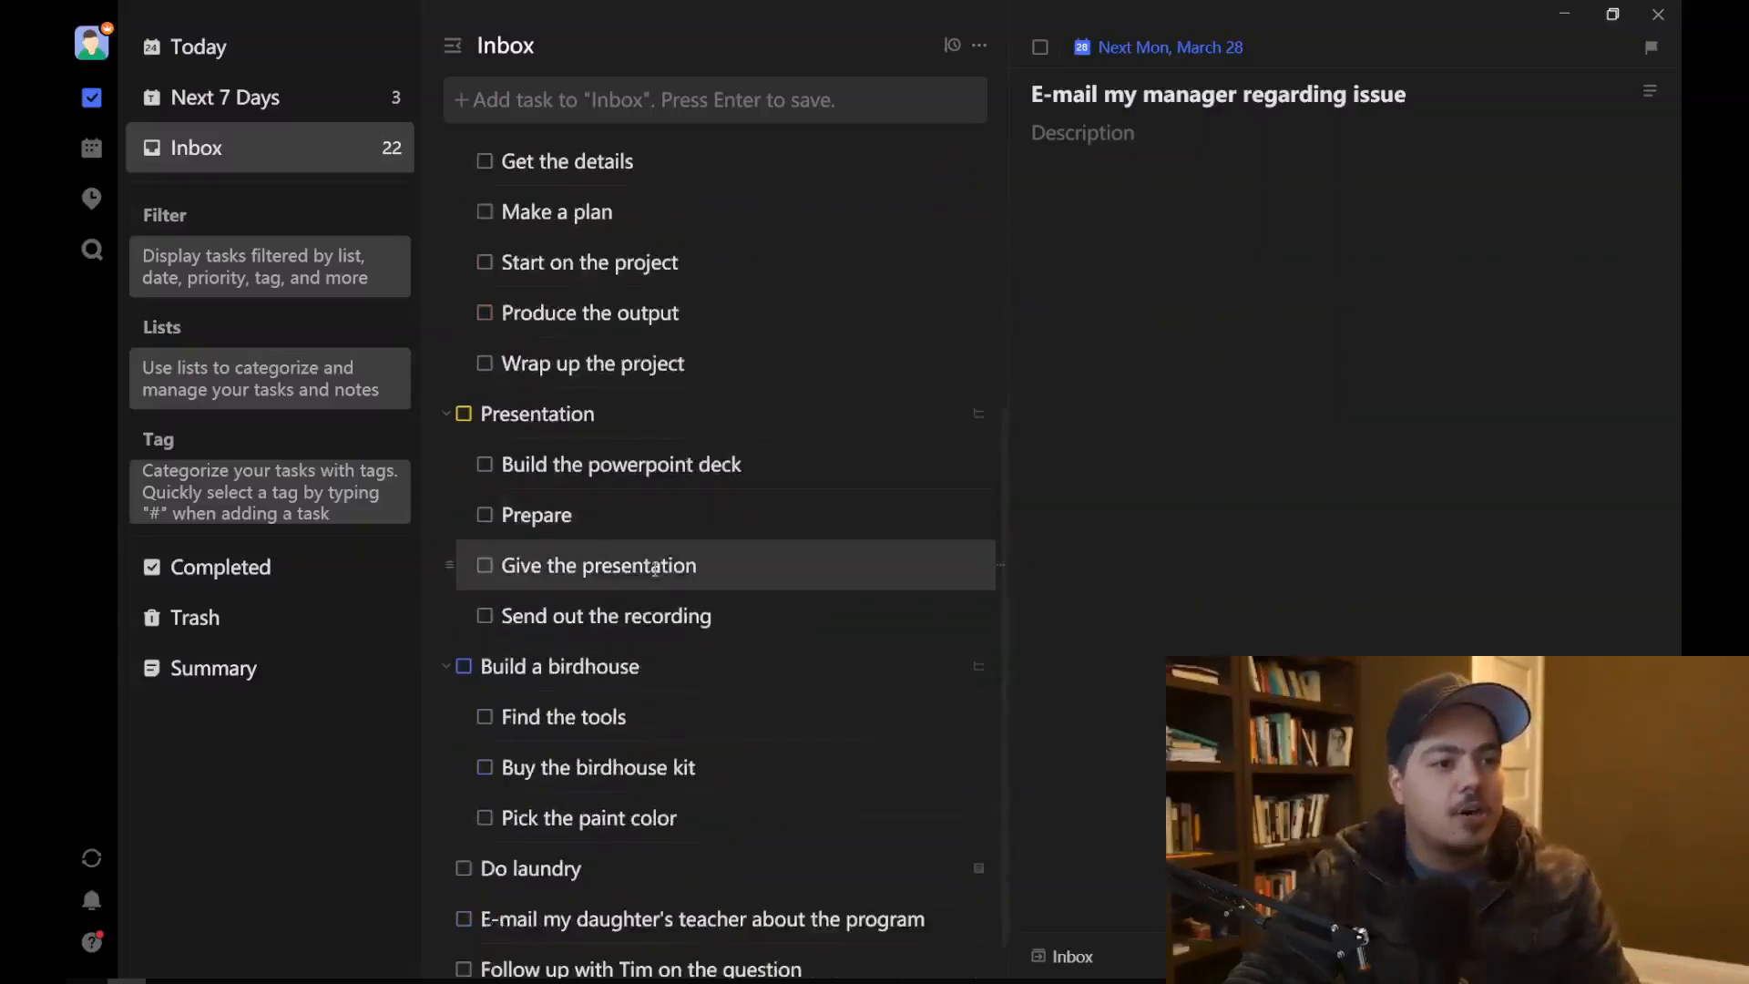
scroll(655, 572, up, 2)
scroll(654, 572, up, 5)
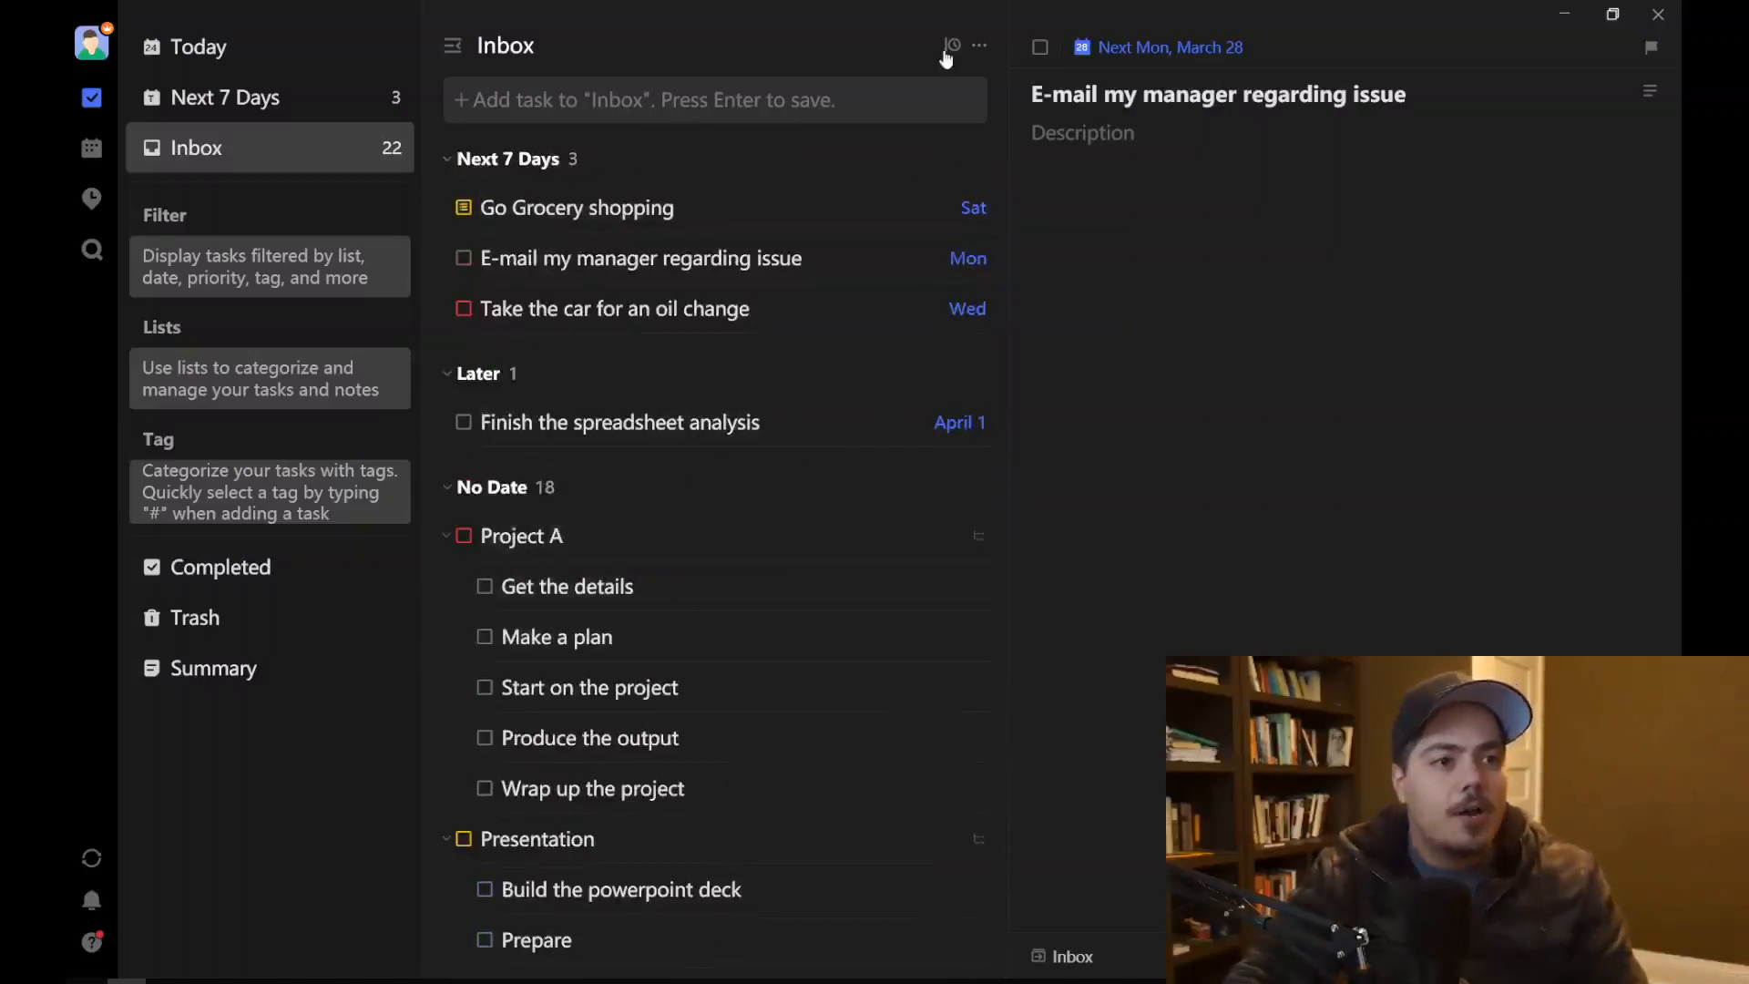
Step: Sort the Inbox tasks by title
click(947, 50)
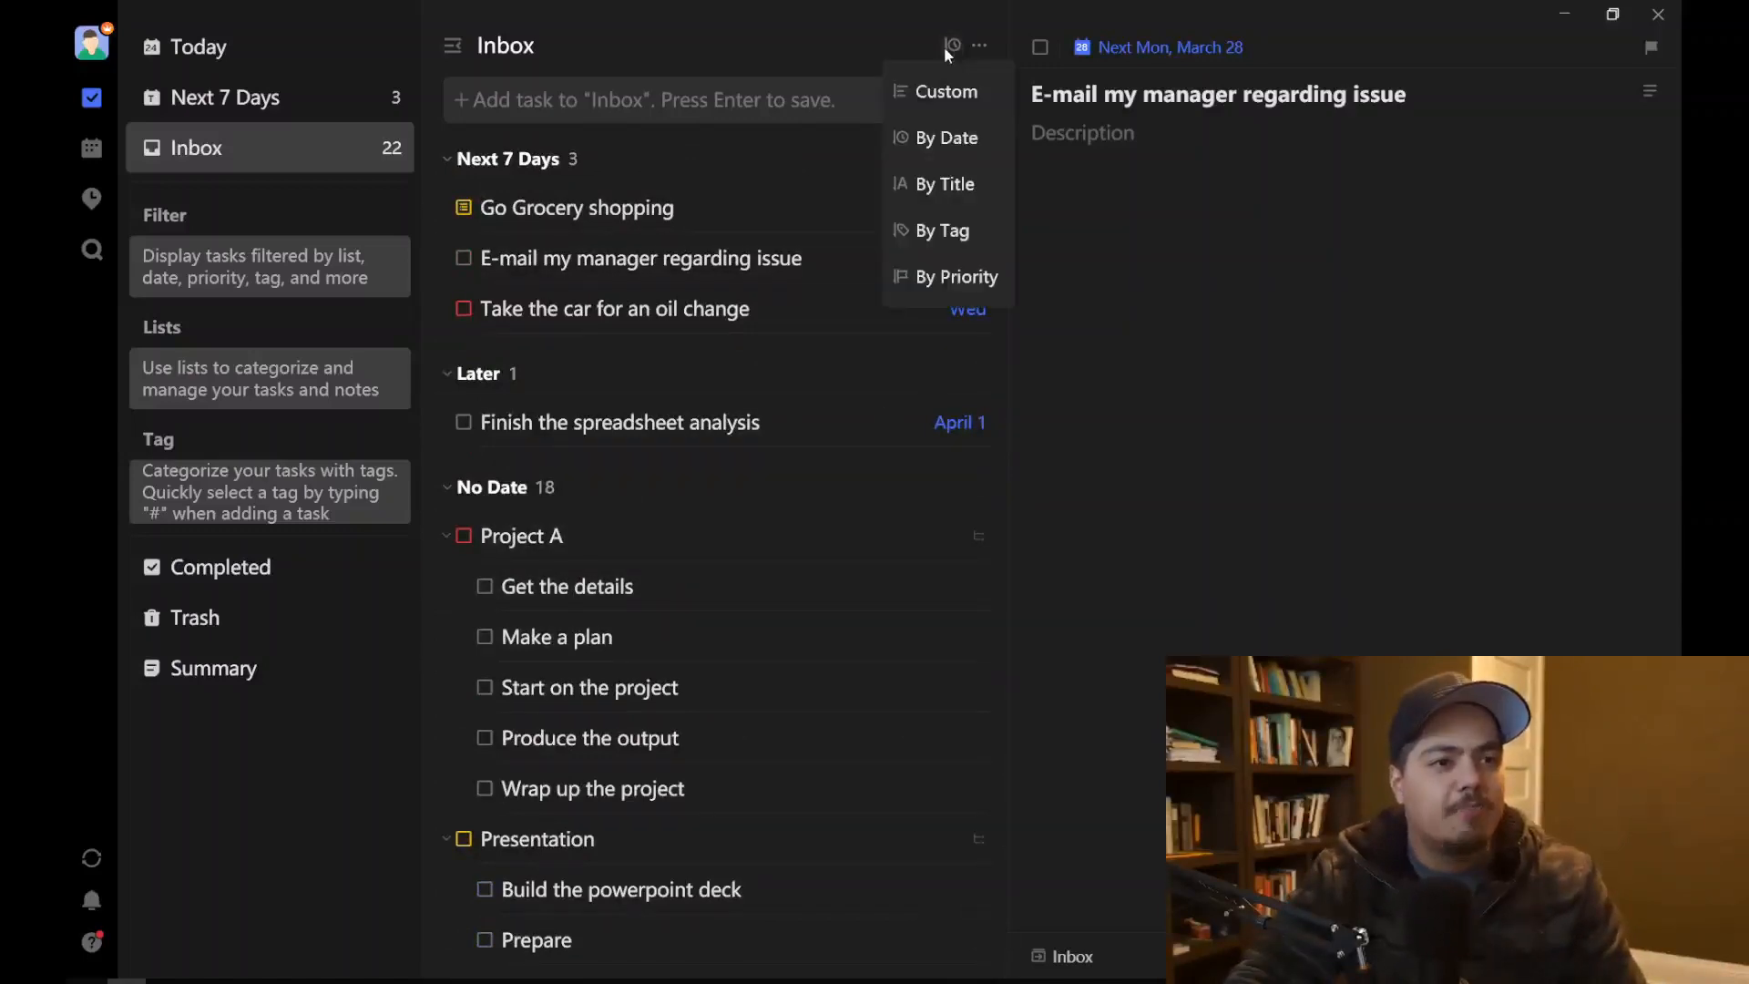
click(973, 184)
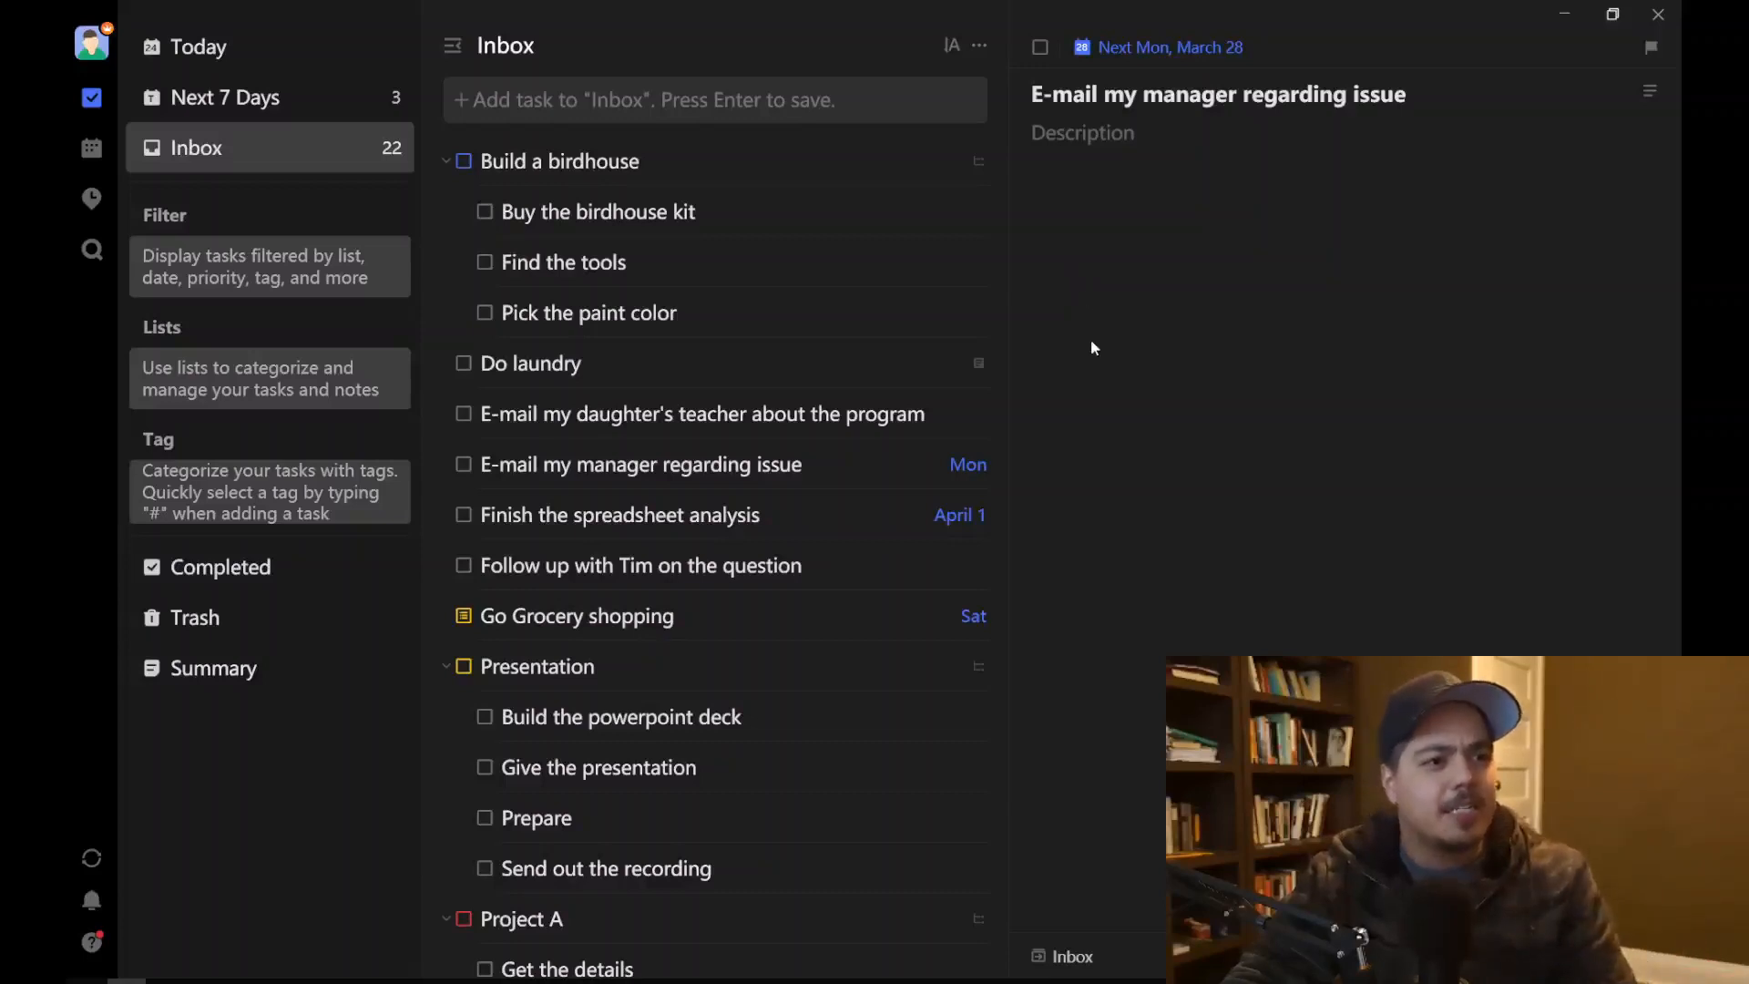
Step: Sort the Inbox tasks by priority and look through the priority groups
click(952, 47)
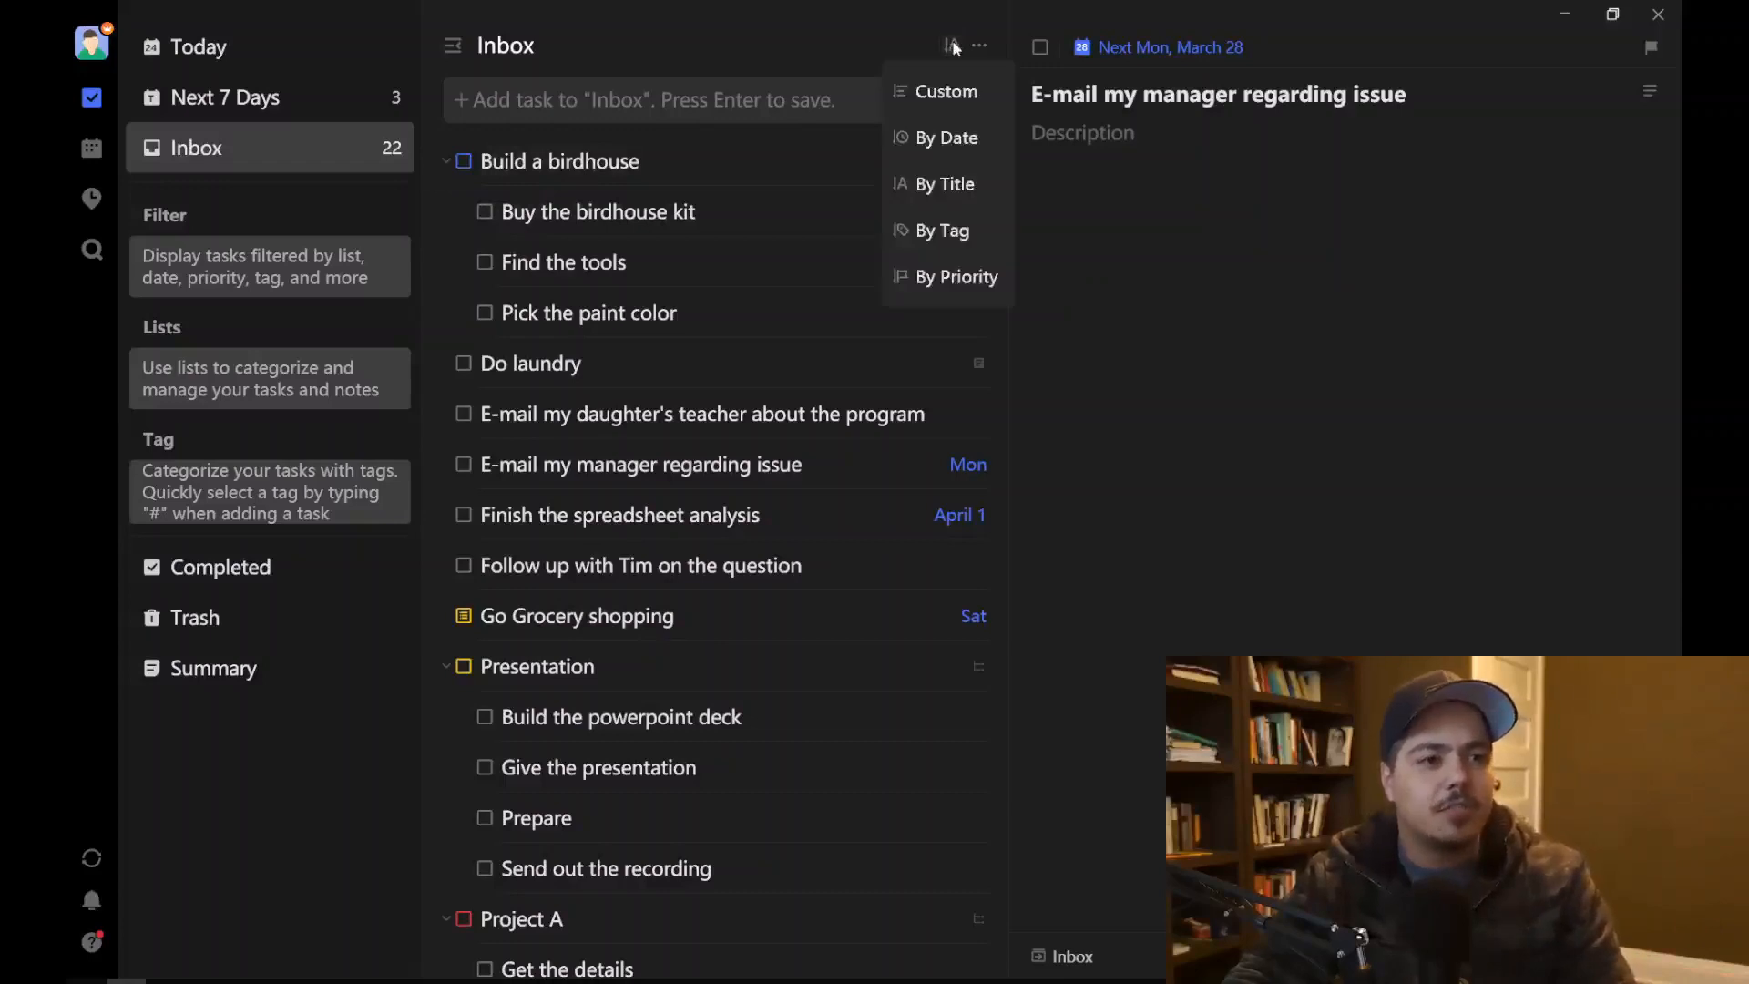
click(961, 279)
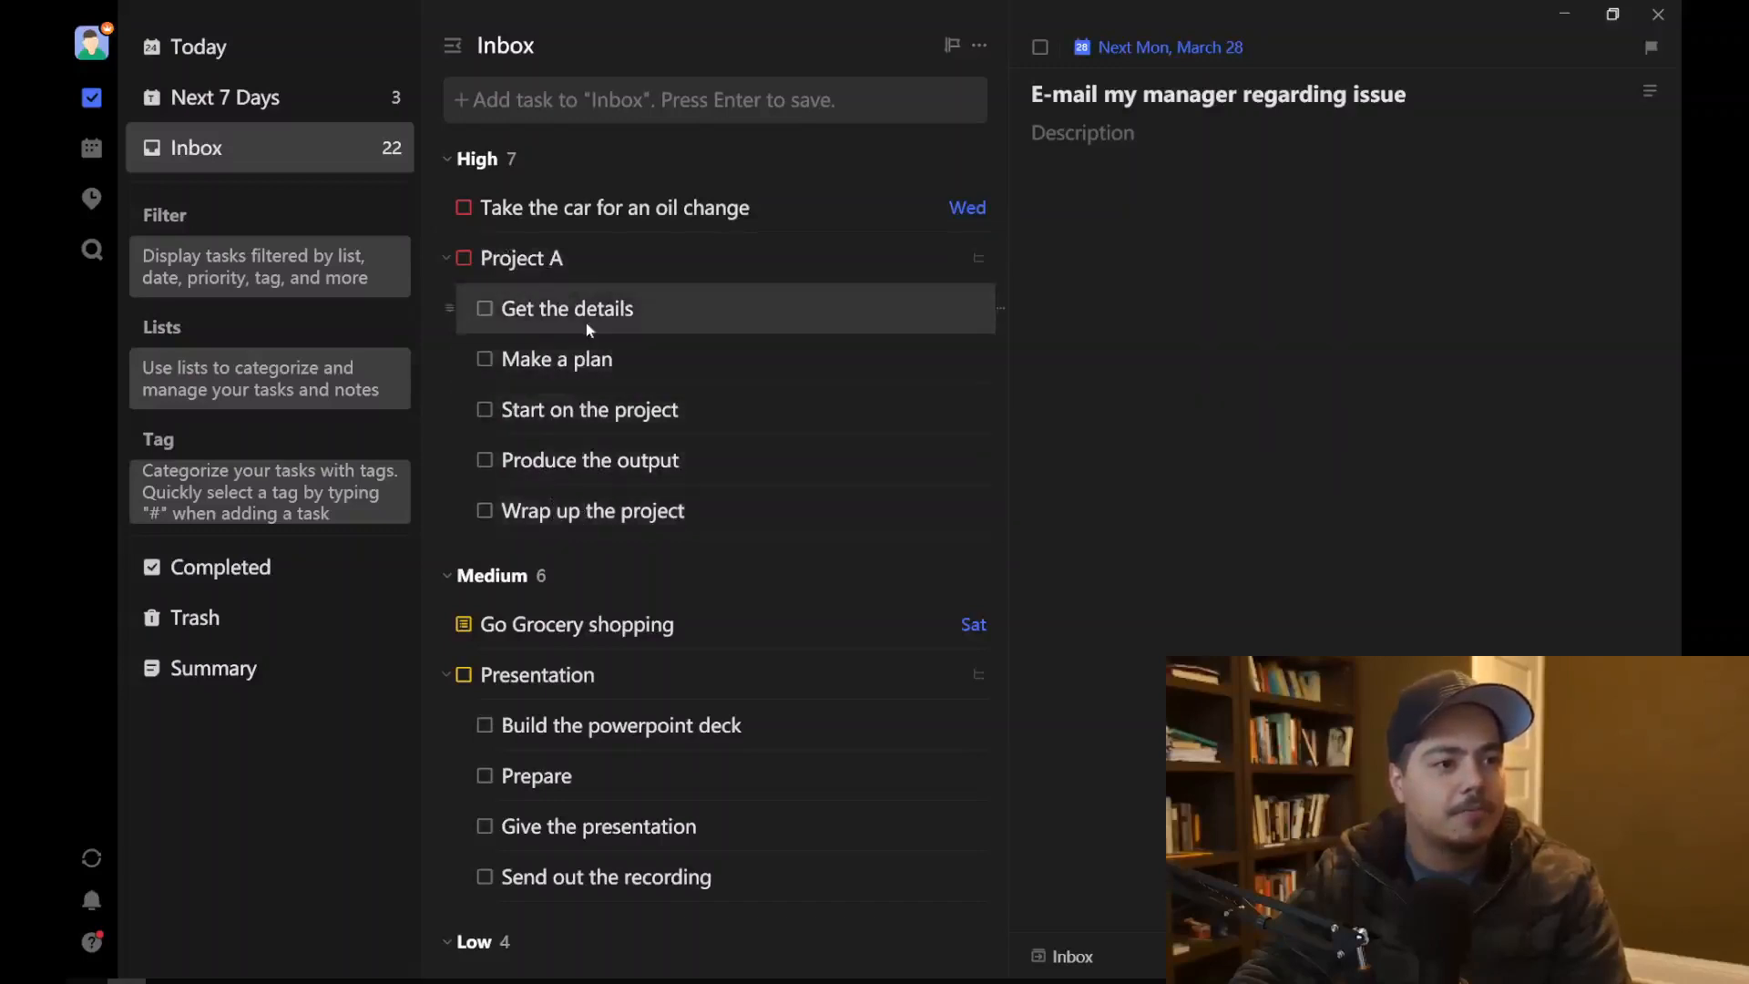
scroll(587, 323, down, 4)
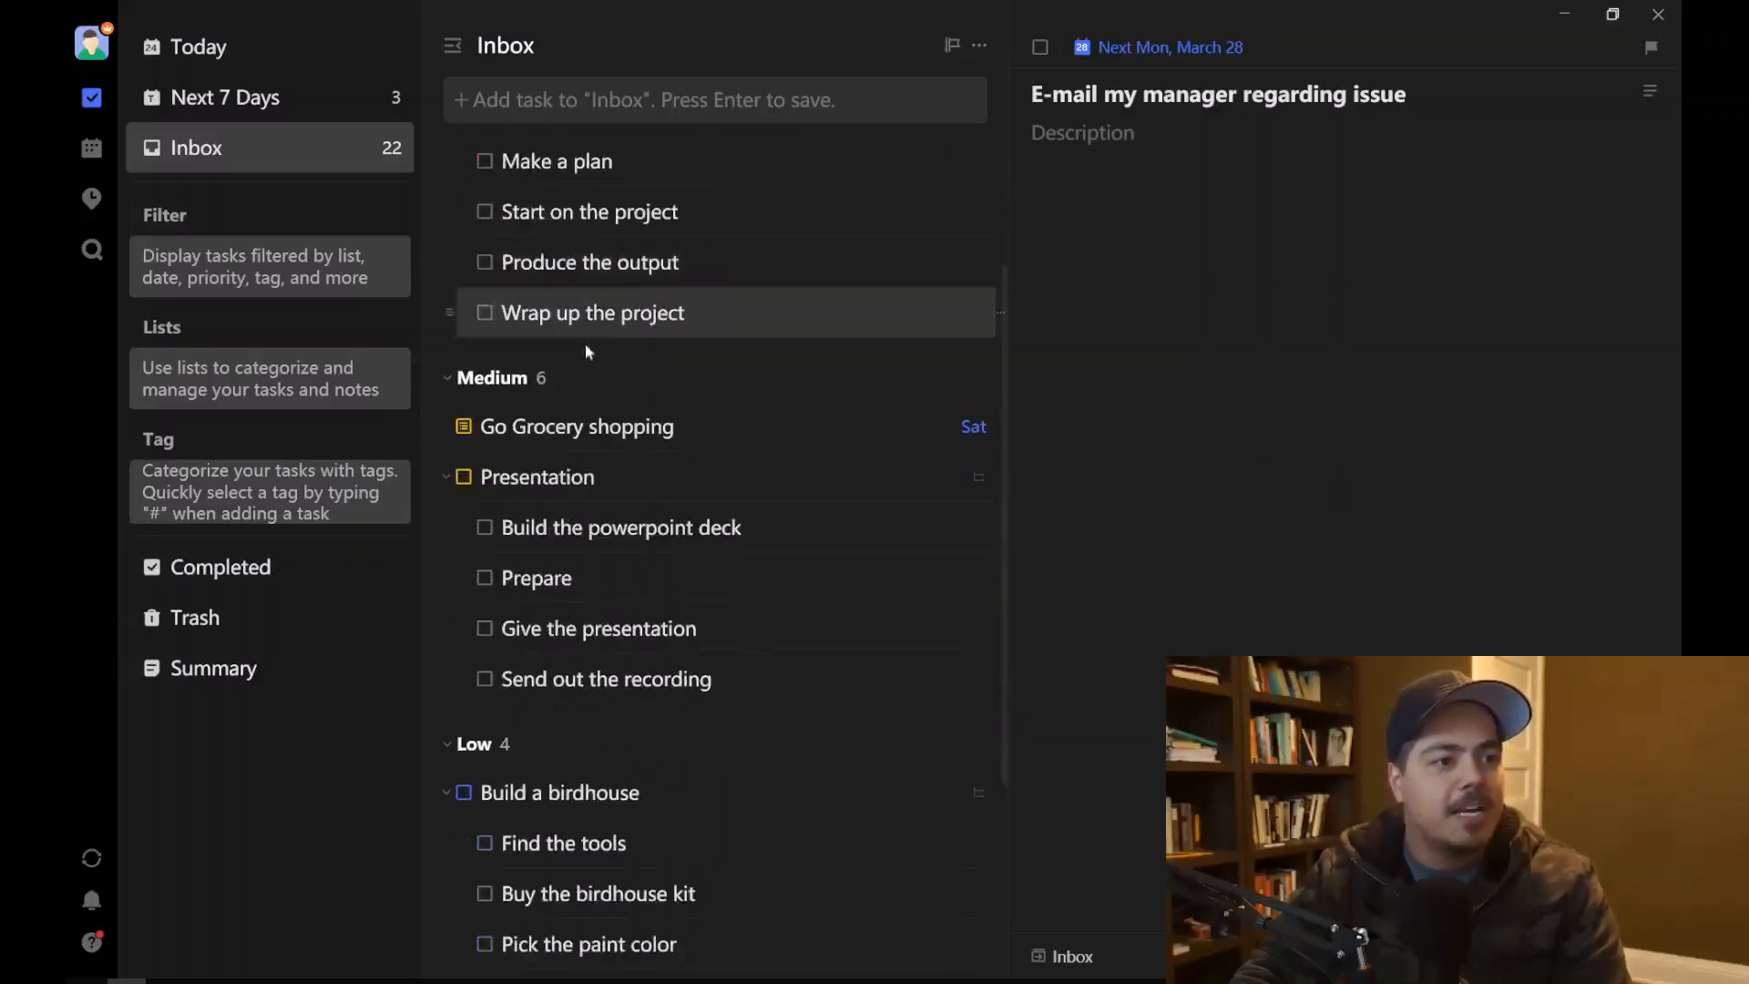
scroll(585, 356, down, 2)
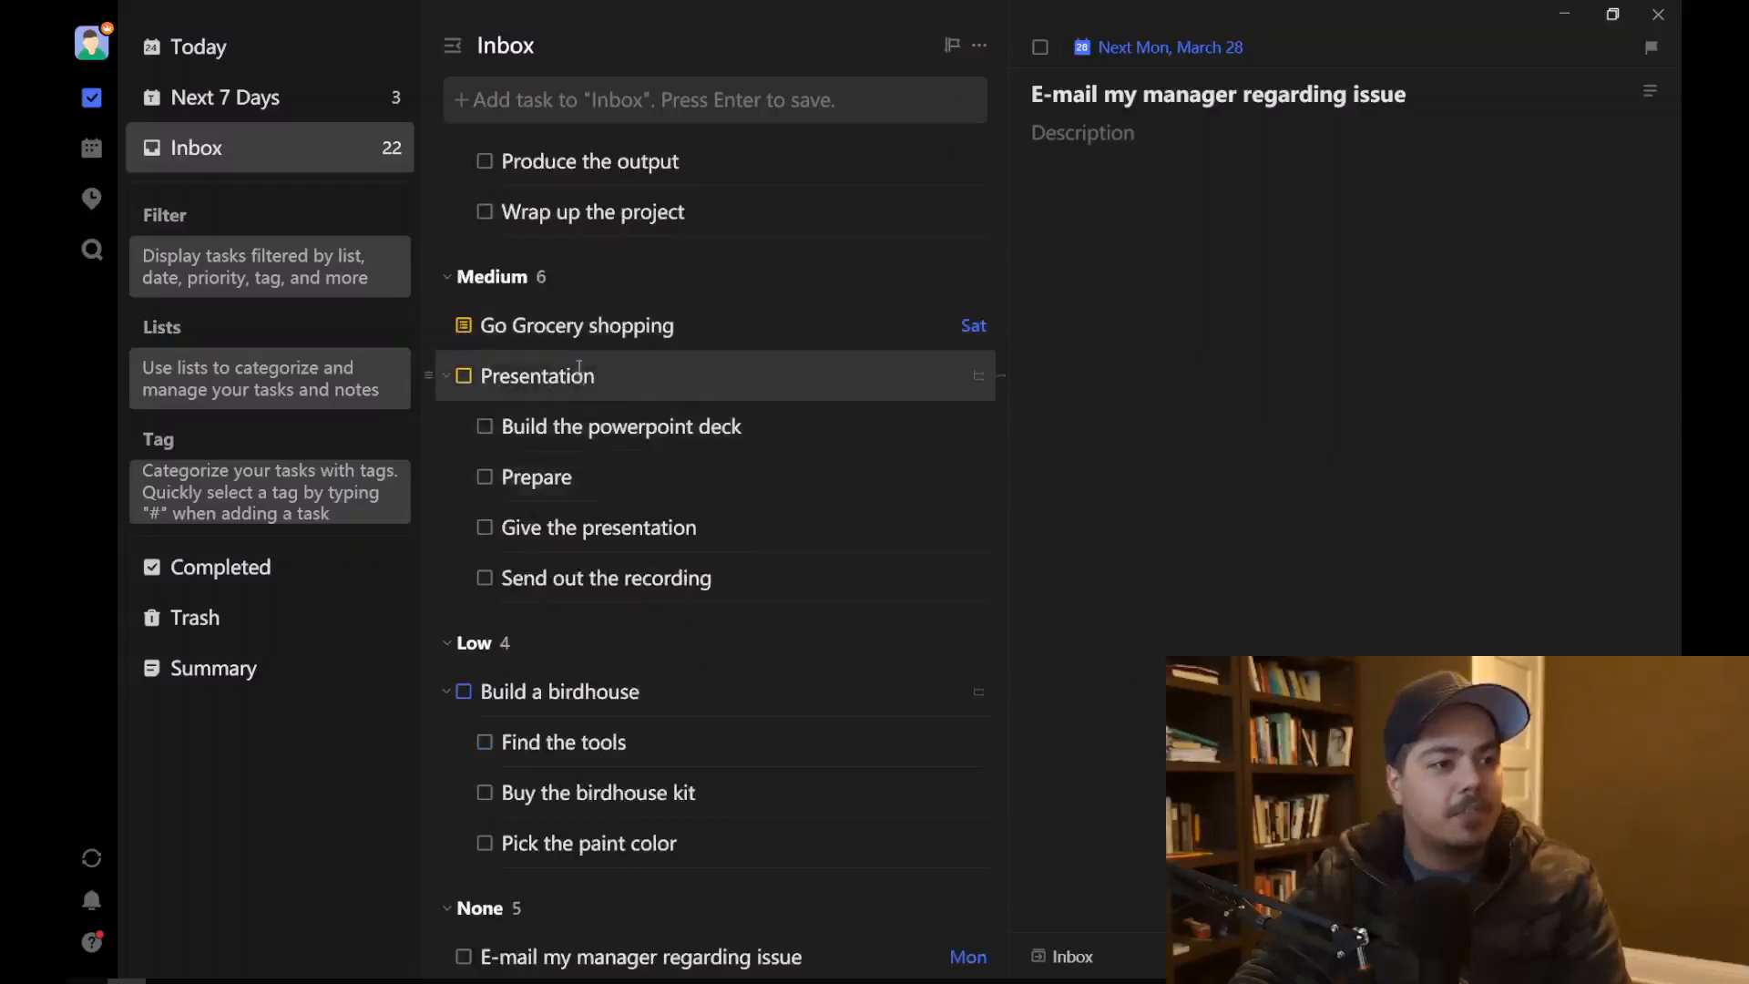
scroll(596, 364, down, 1)
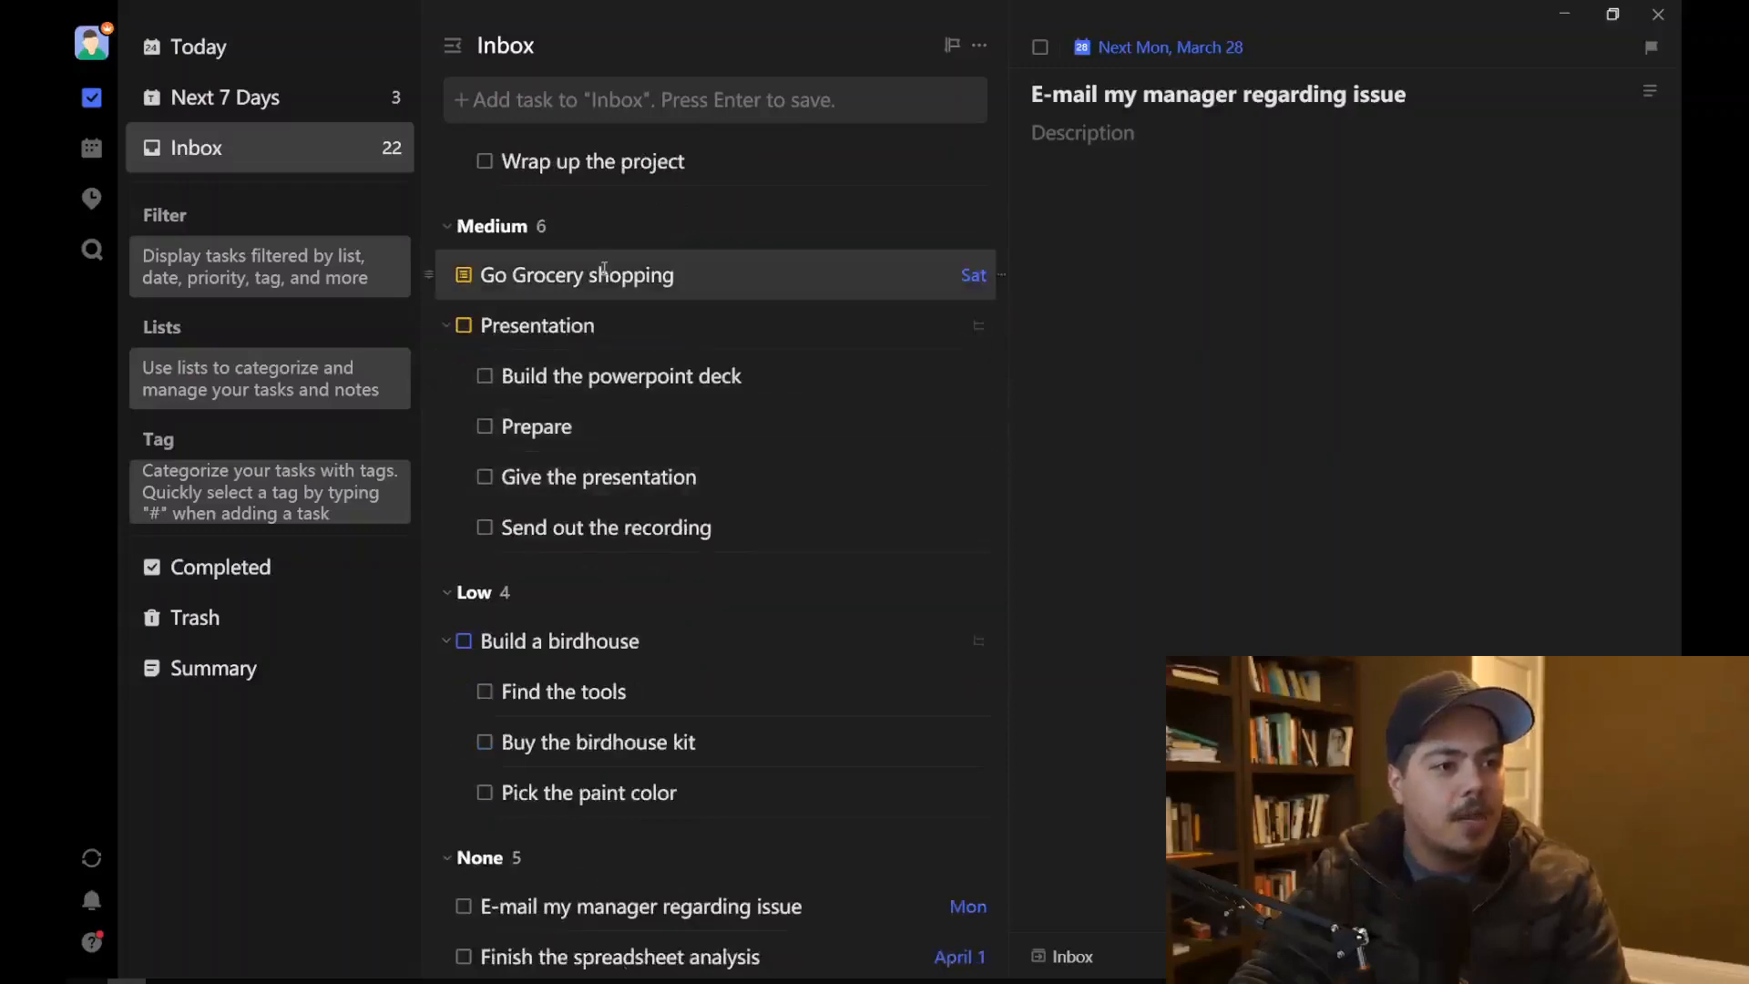
scroll(597, 560, down, 2)
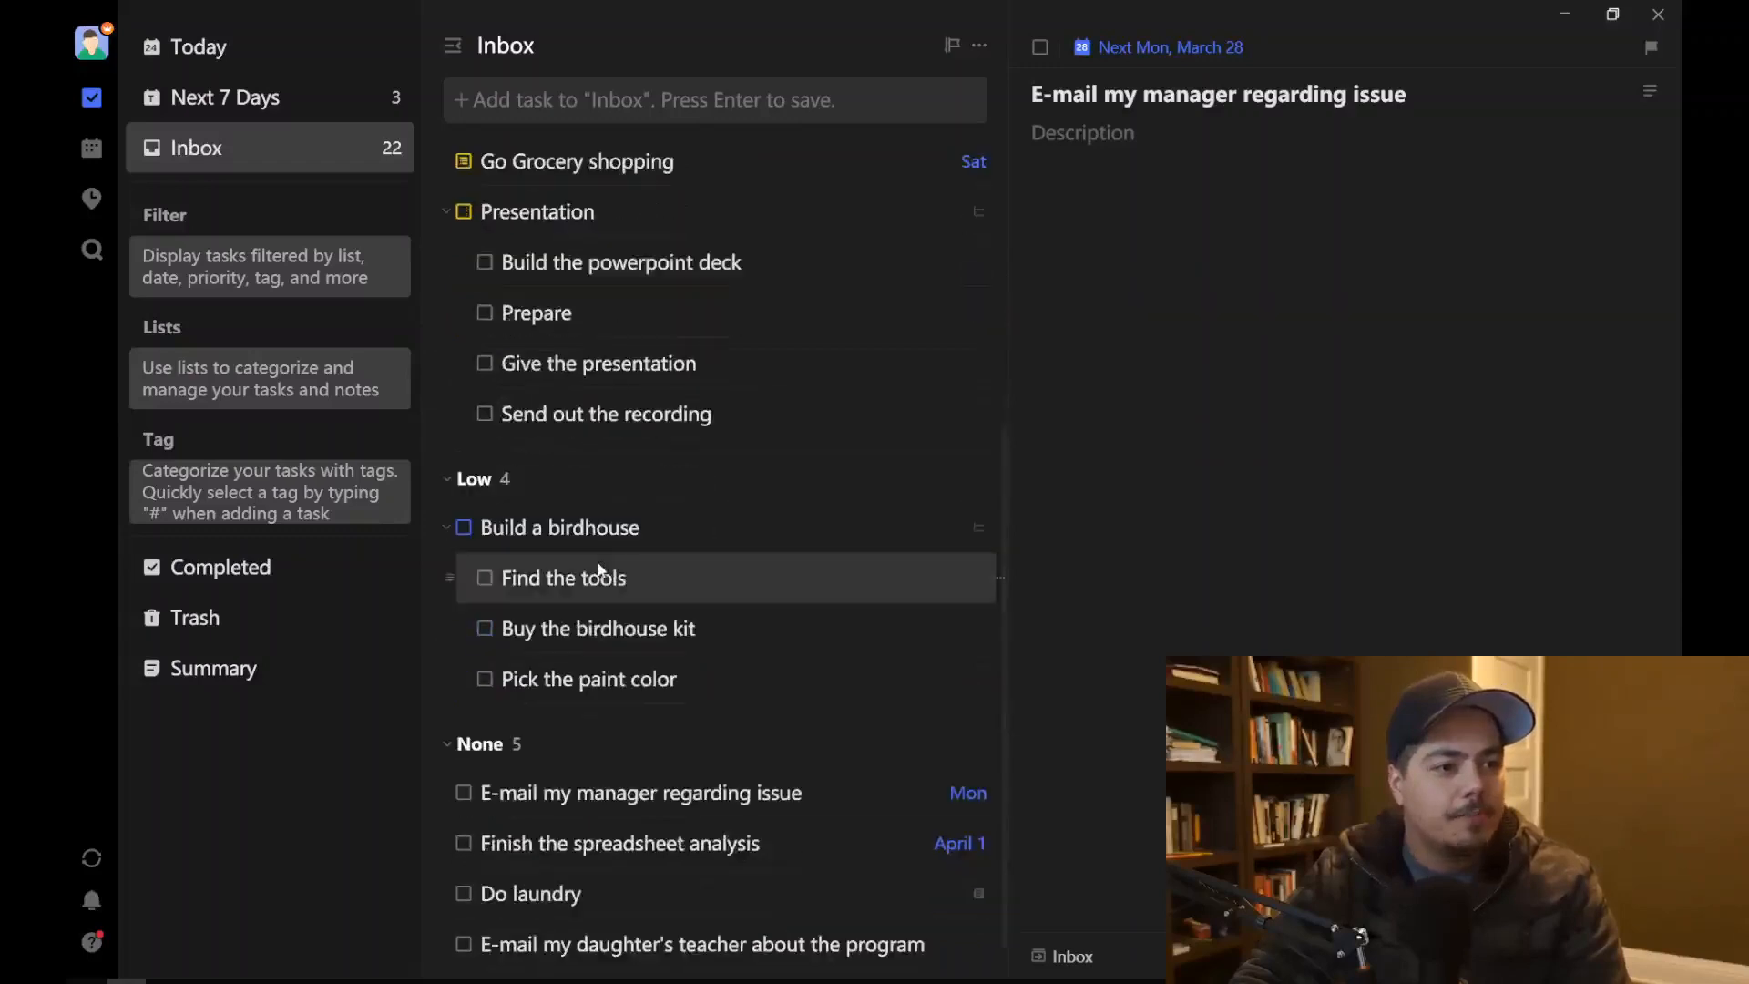
scroll(599, 571, down, 1)
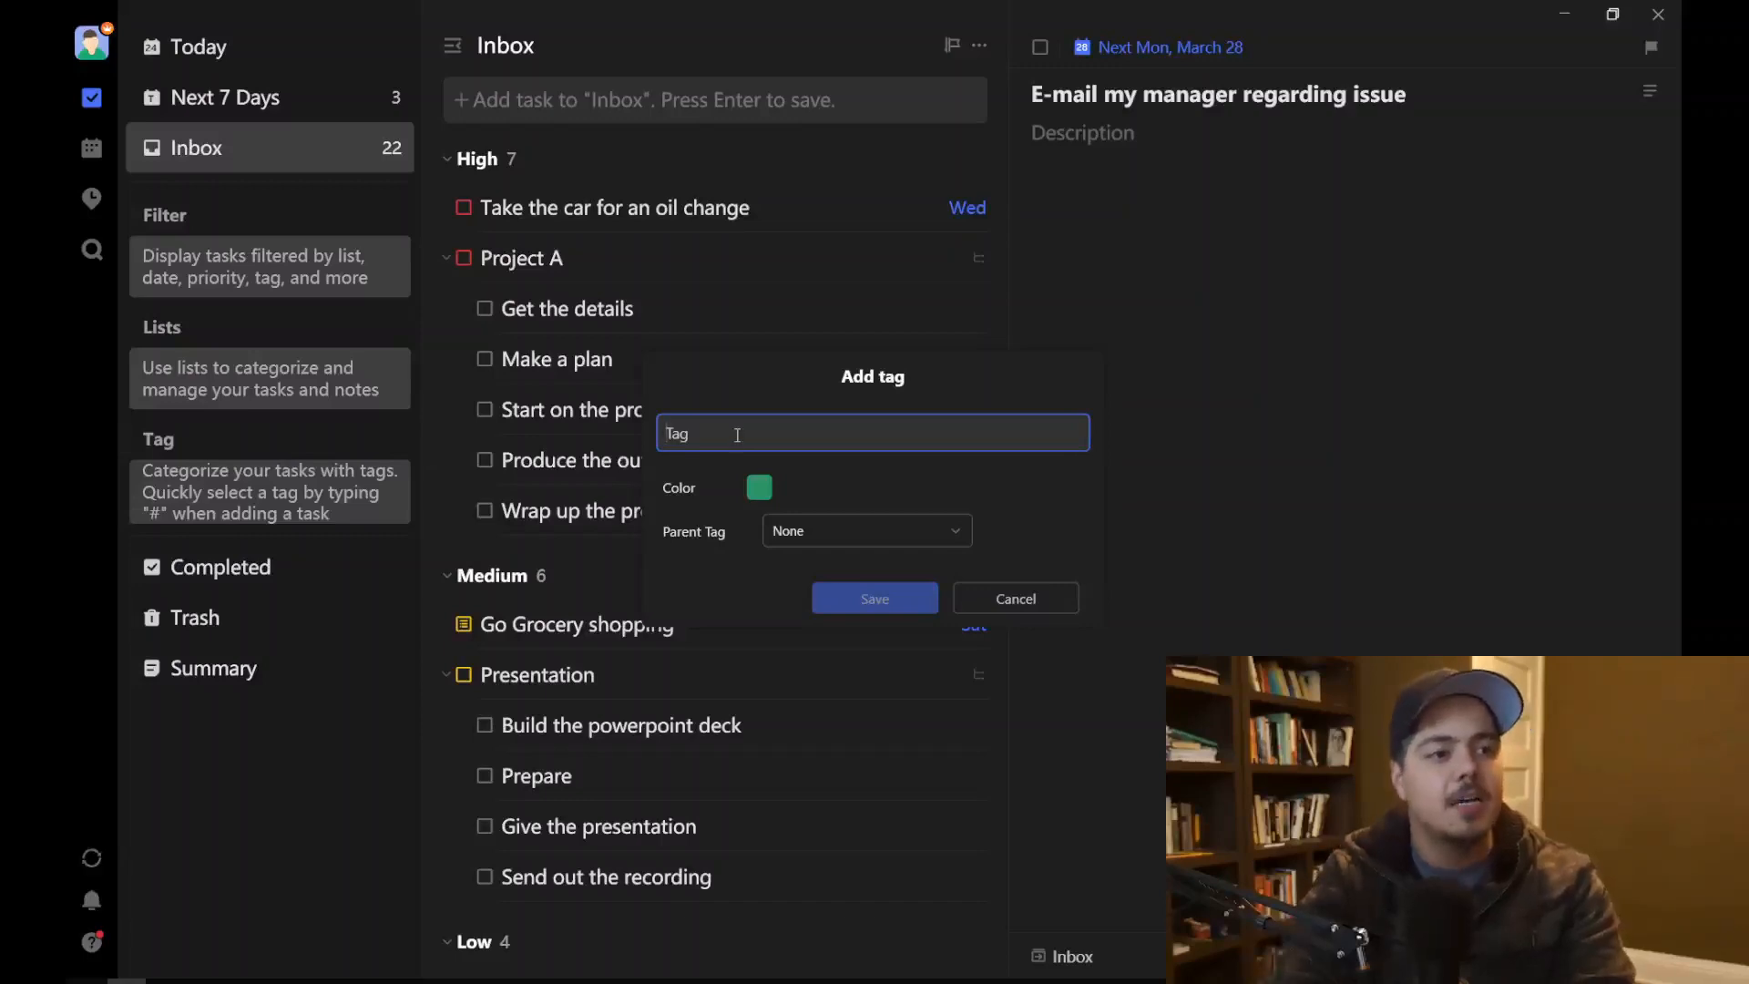
Step: Create two tags named Work and Personal, keeping the default colors and no parent tag
text(Work)
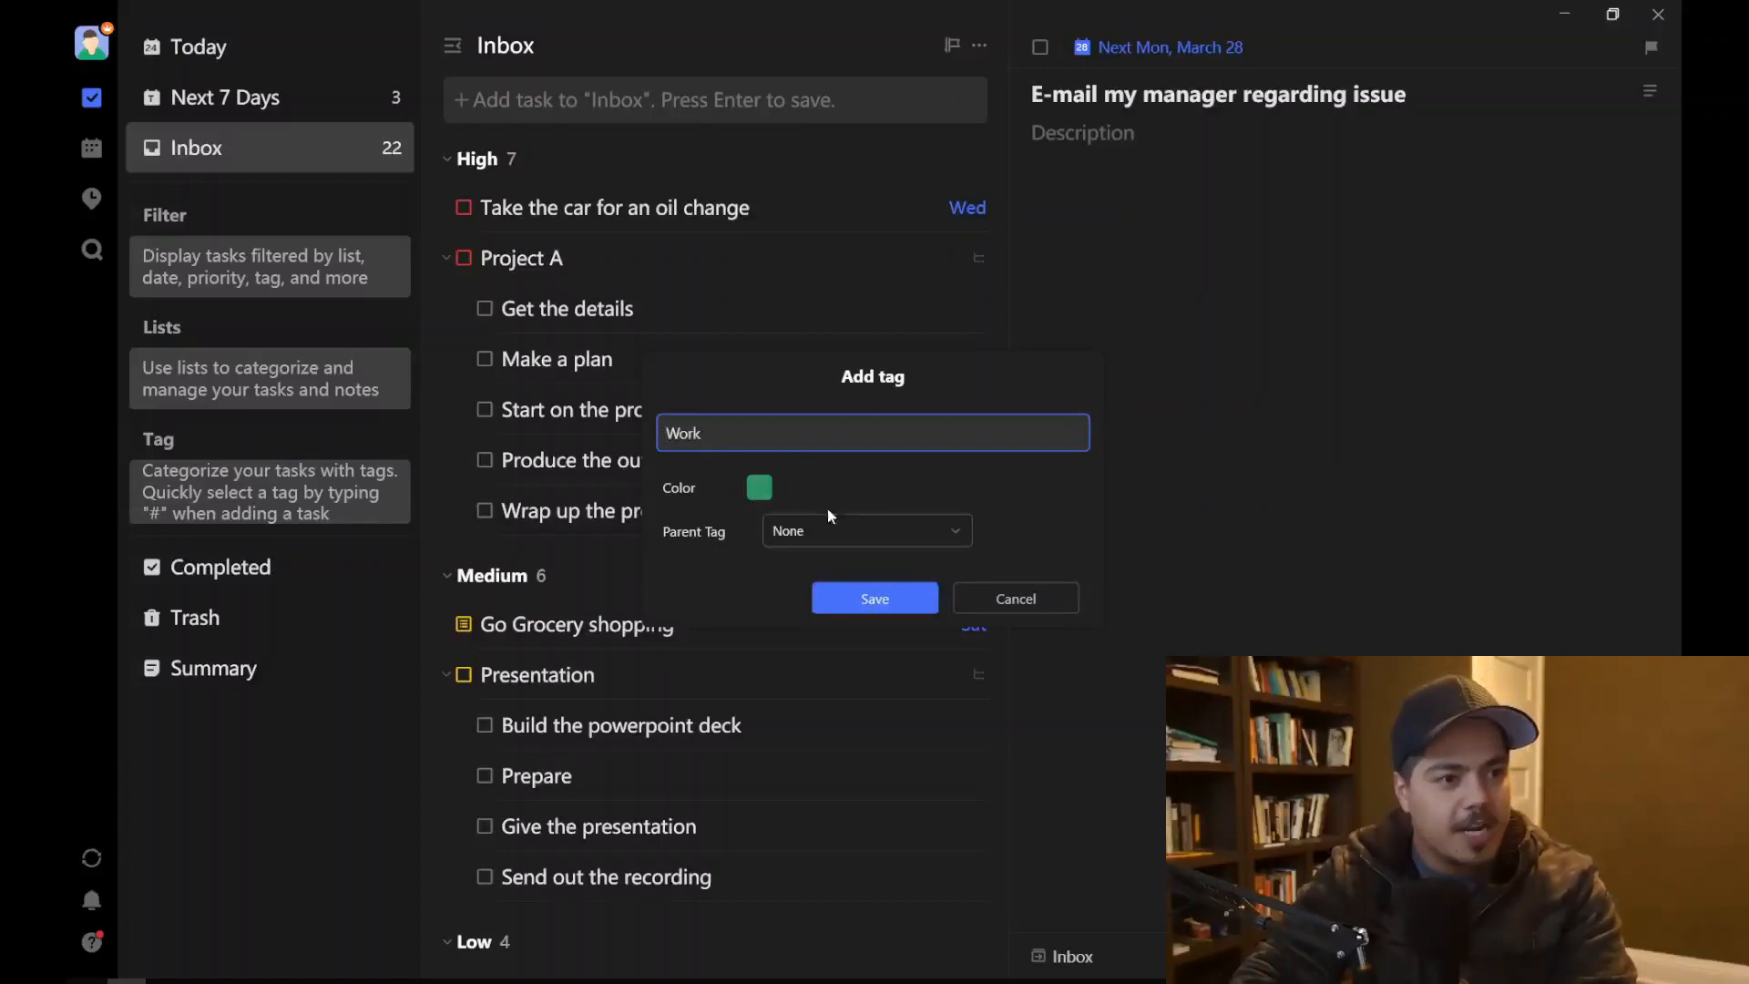
click(852, 606)
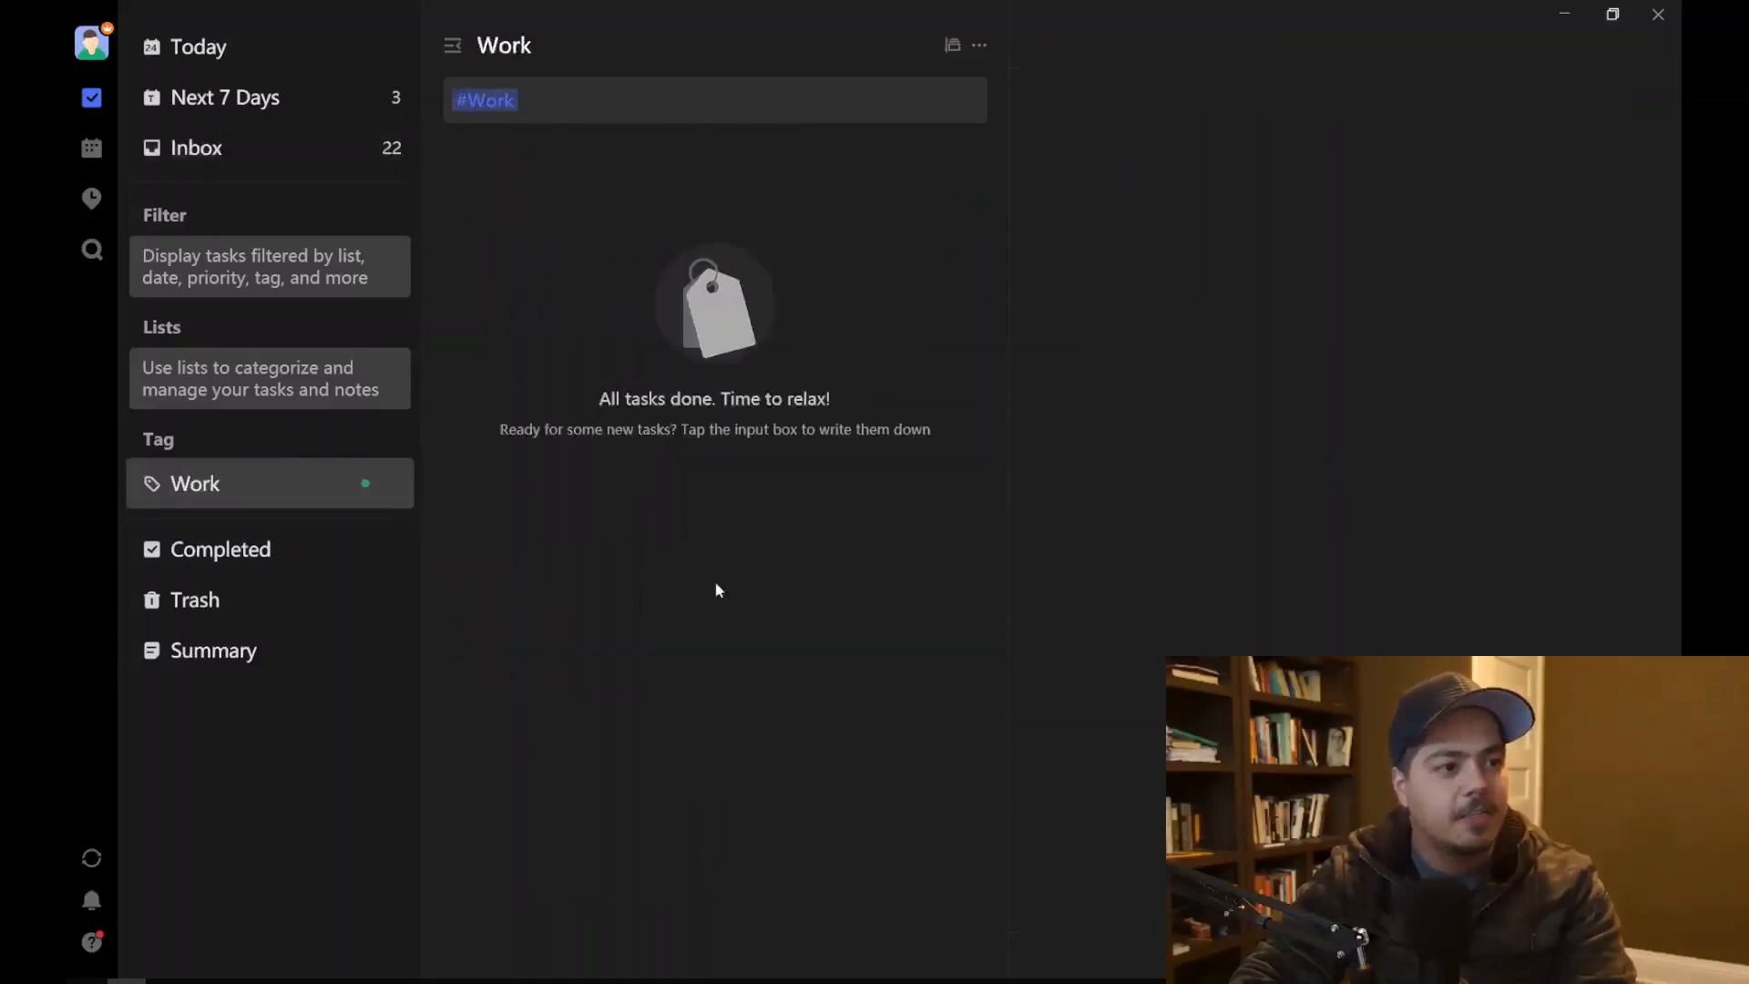
mouse_move(344, 440)
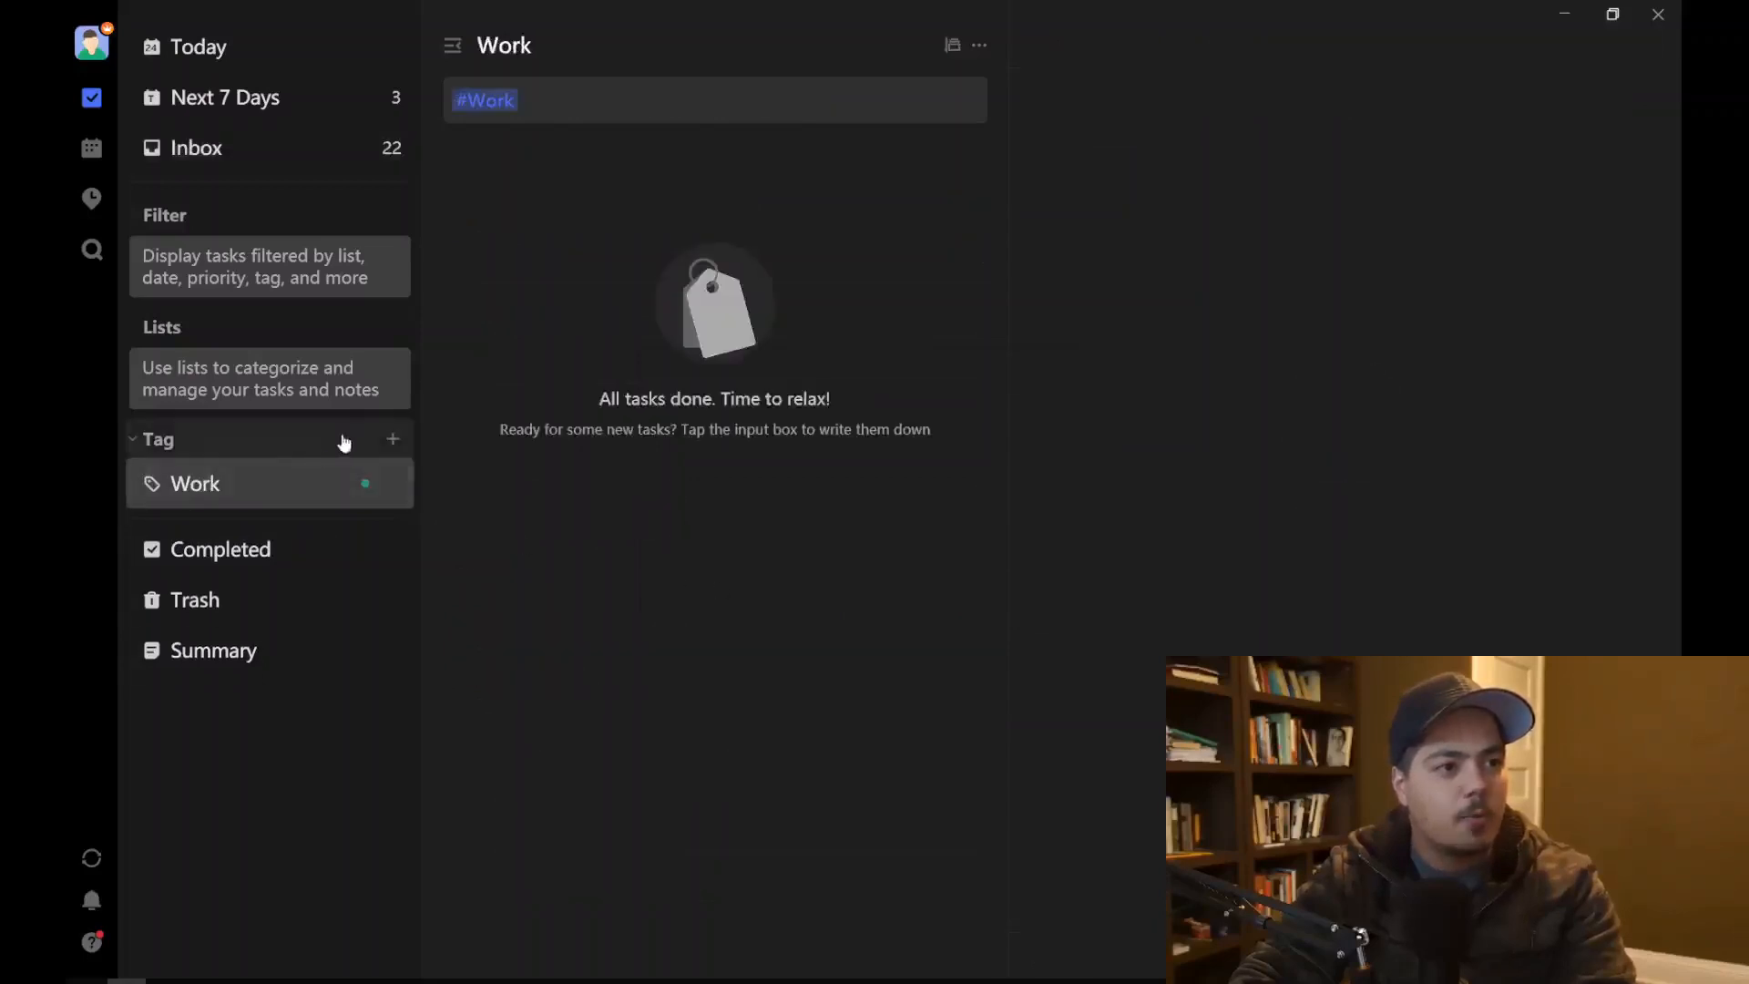
click(393, 444)
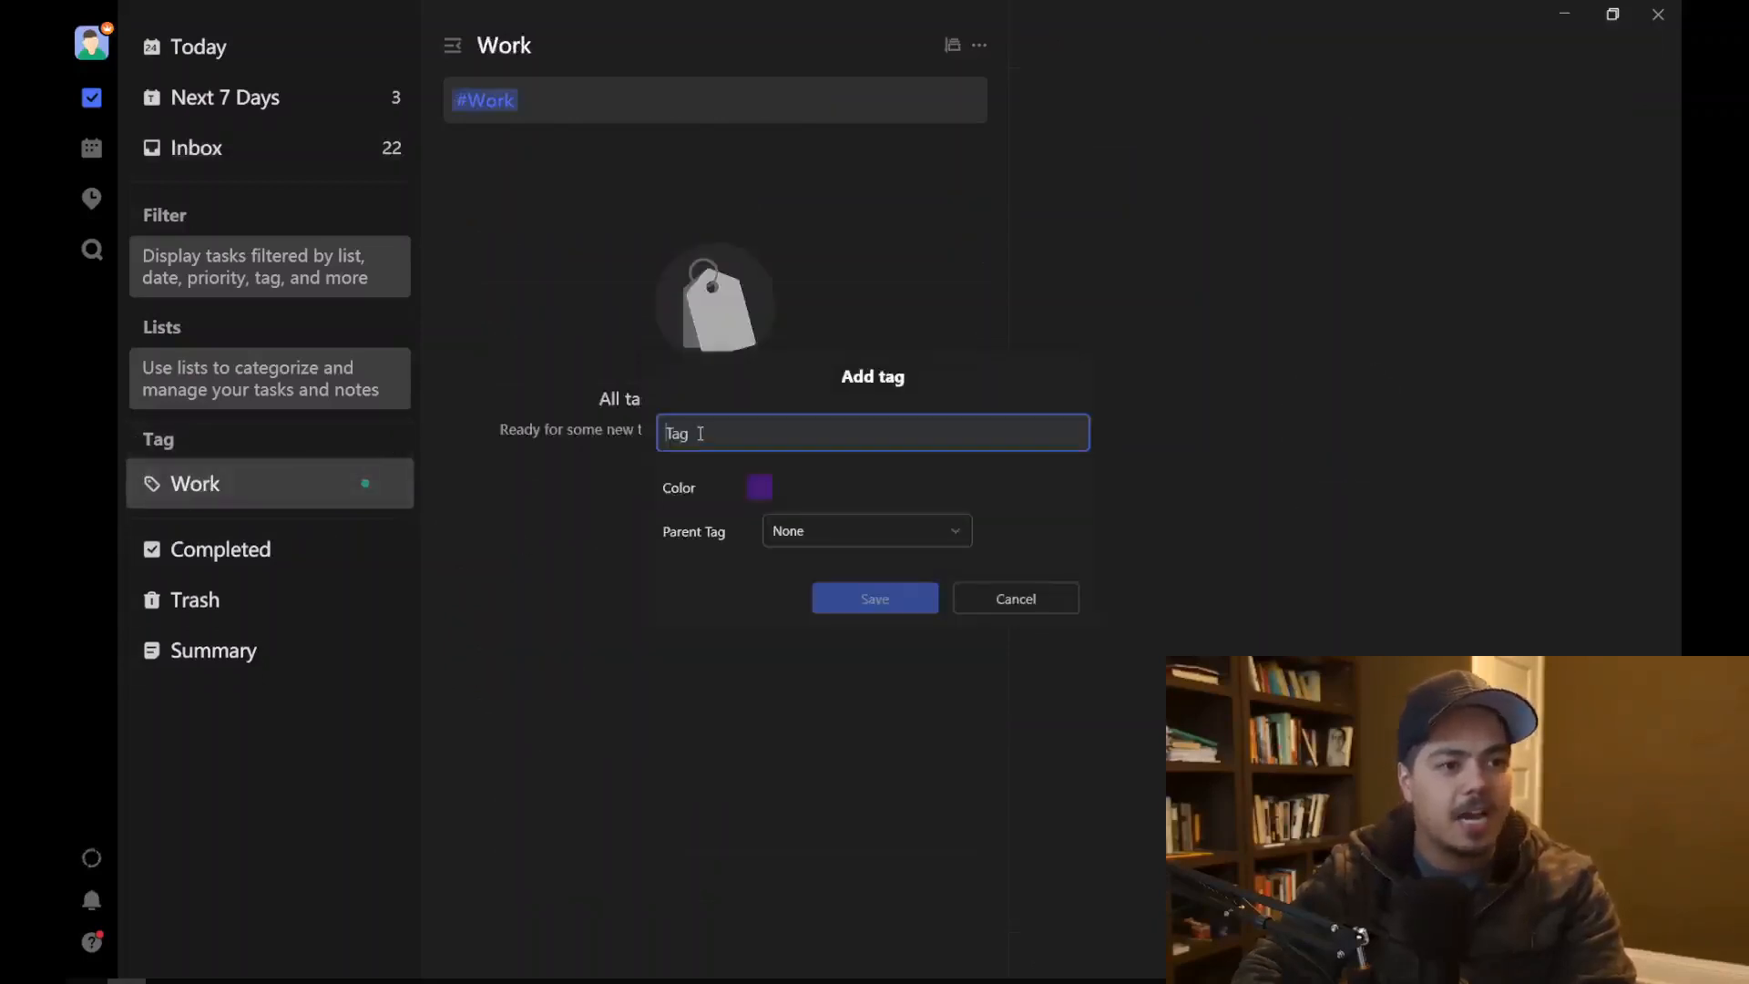
text(Personal)
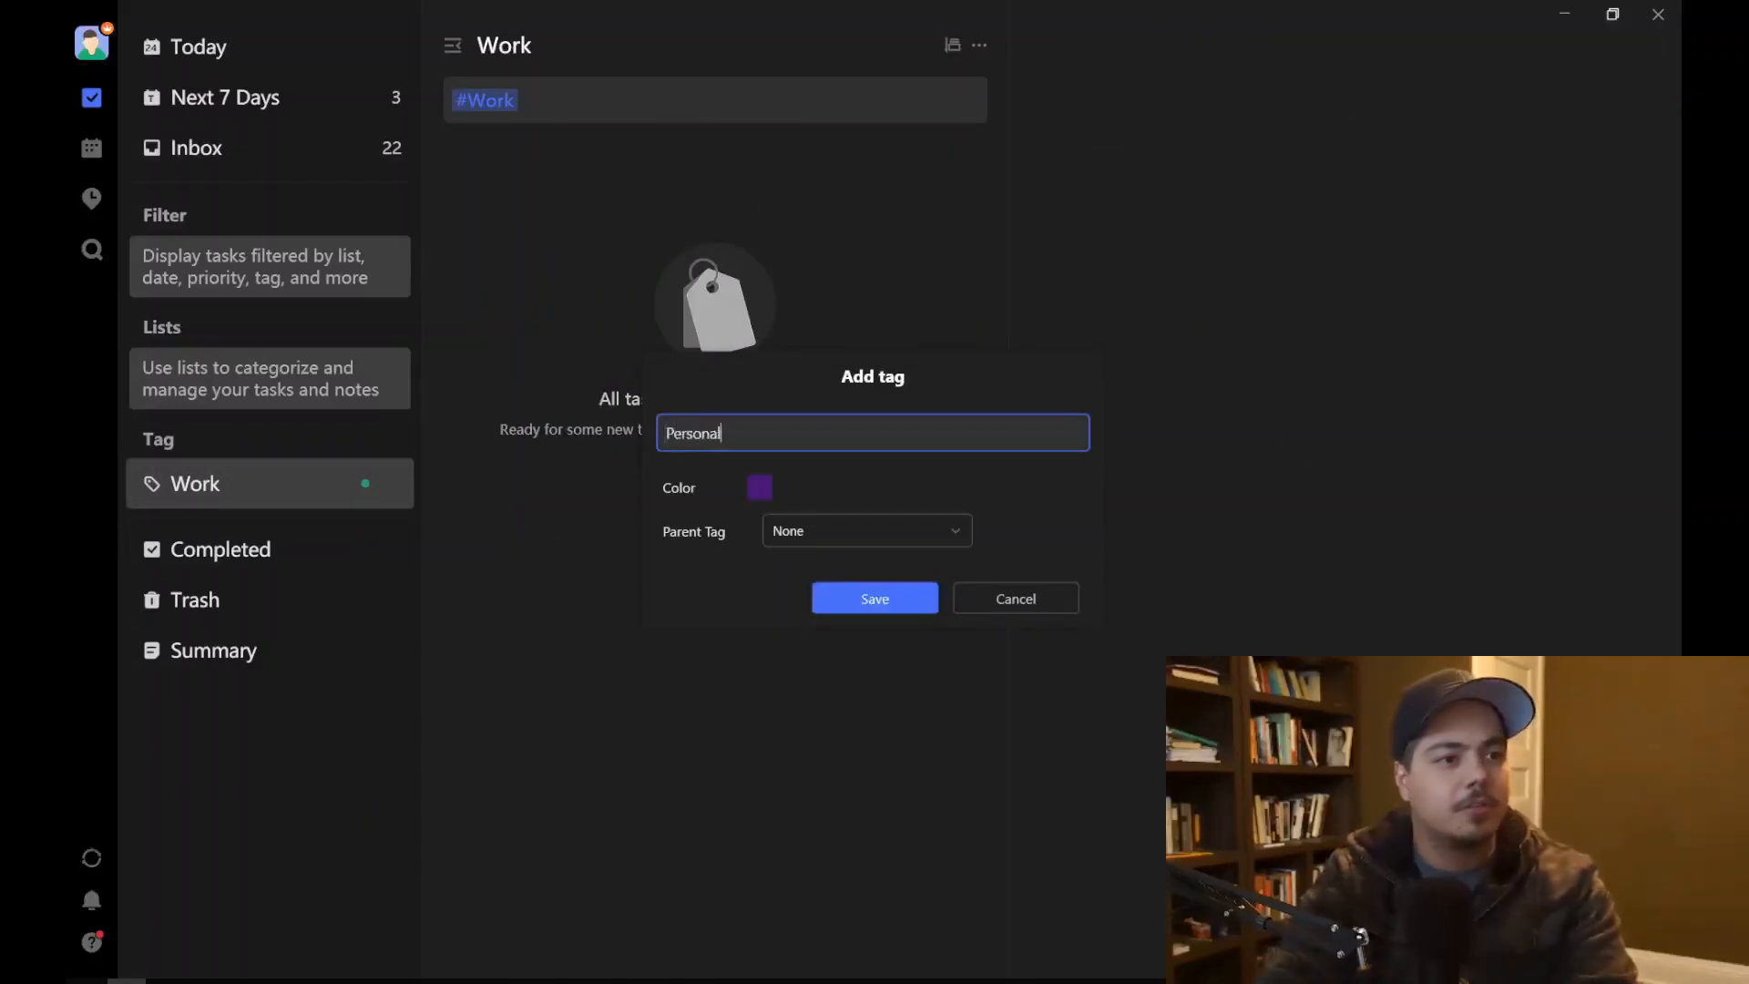
click(872, 600)
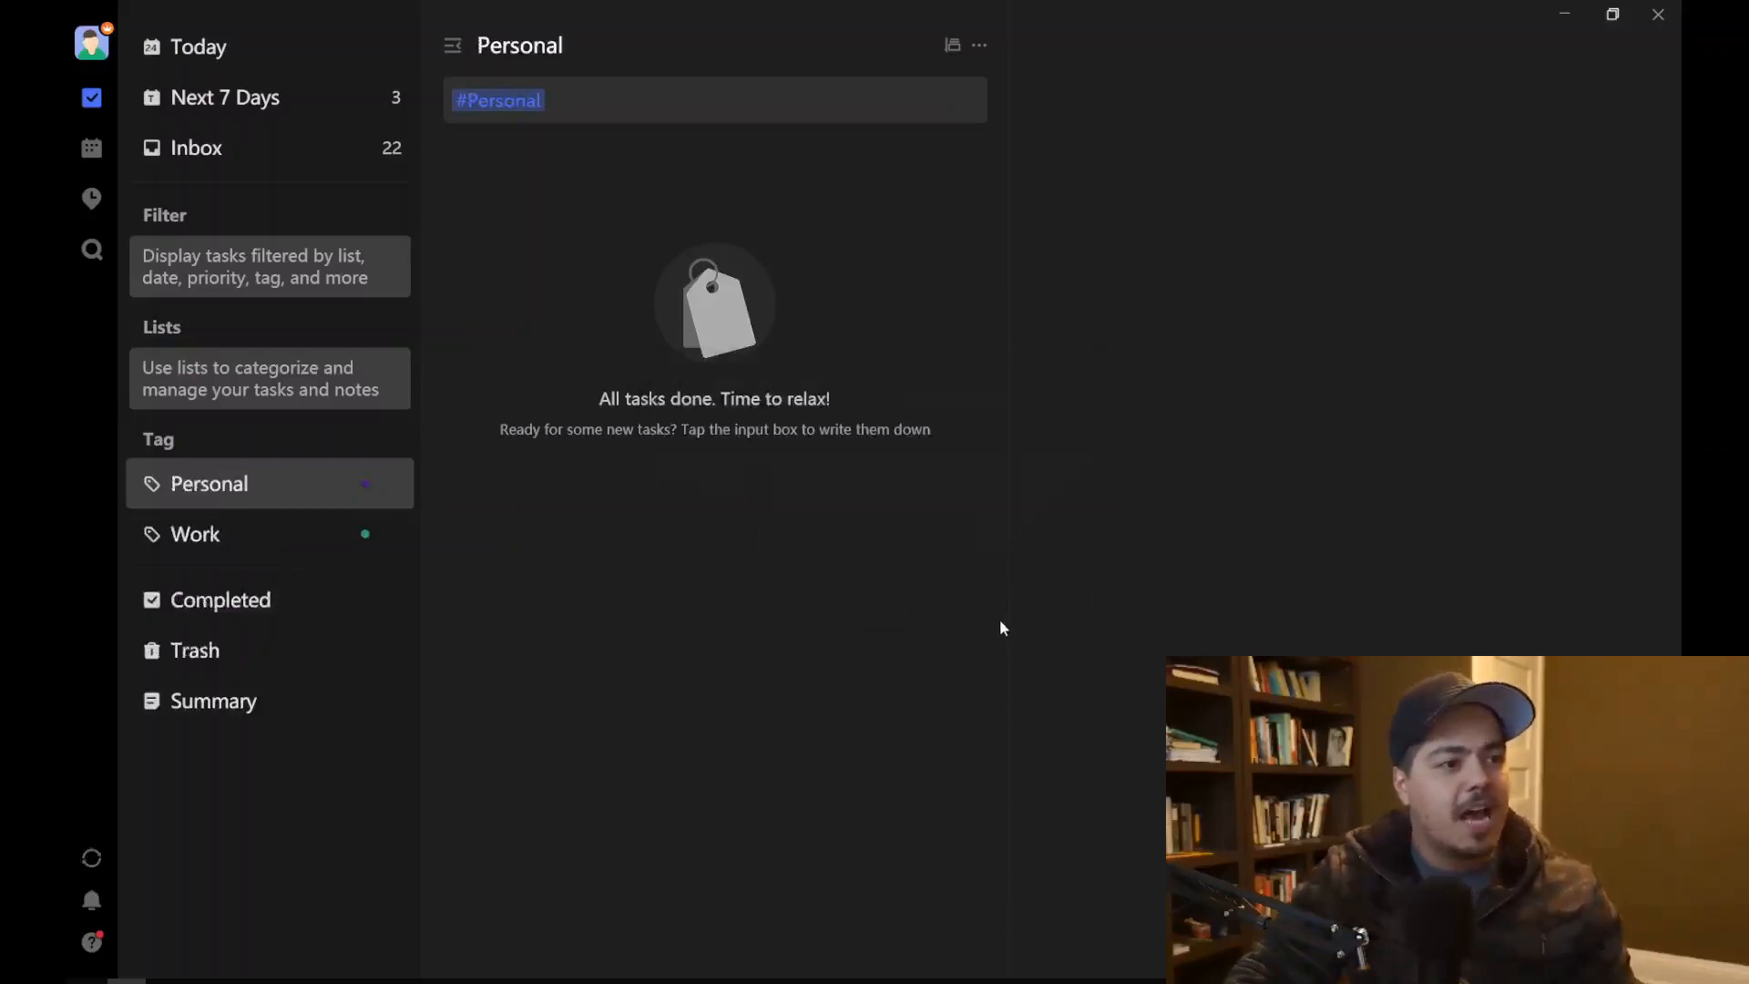
Step: Assign the Personal tag to the "Take the car for an oil change" task in the Inbox
click(192, 152)
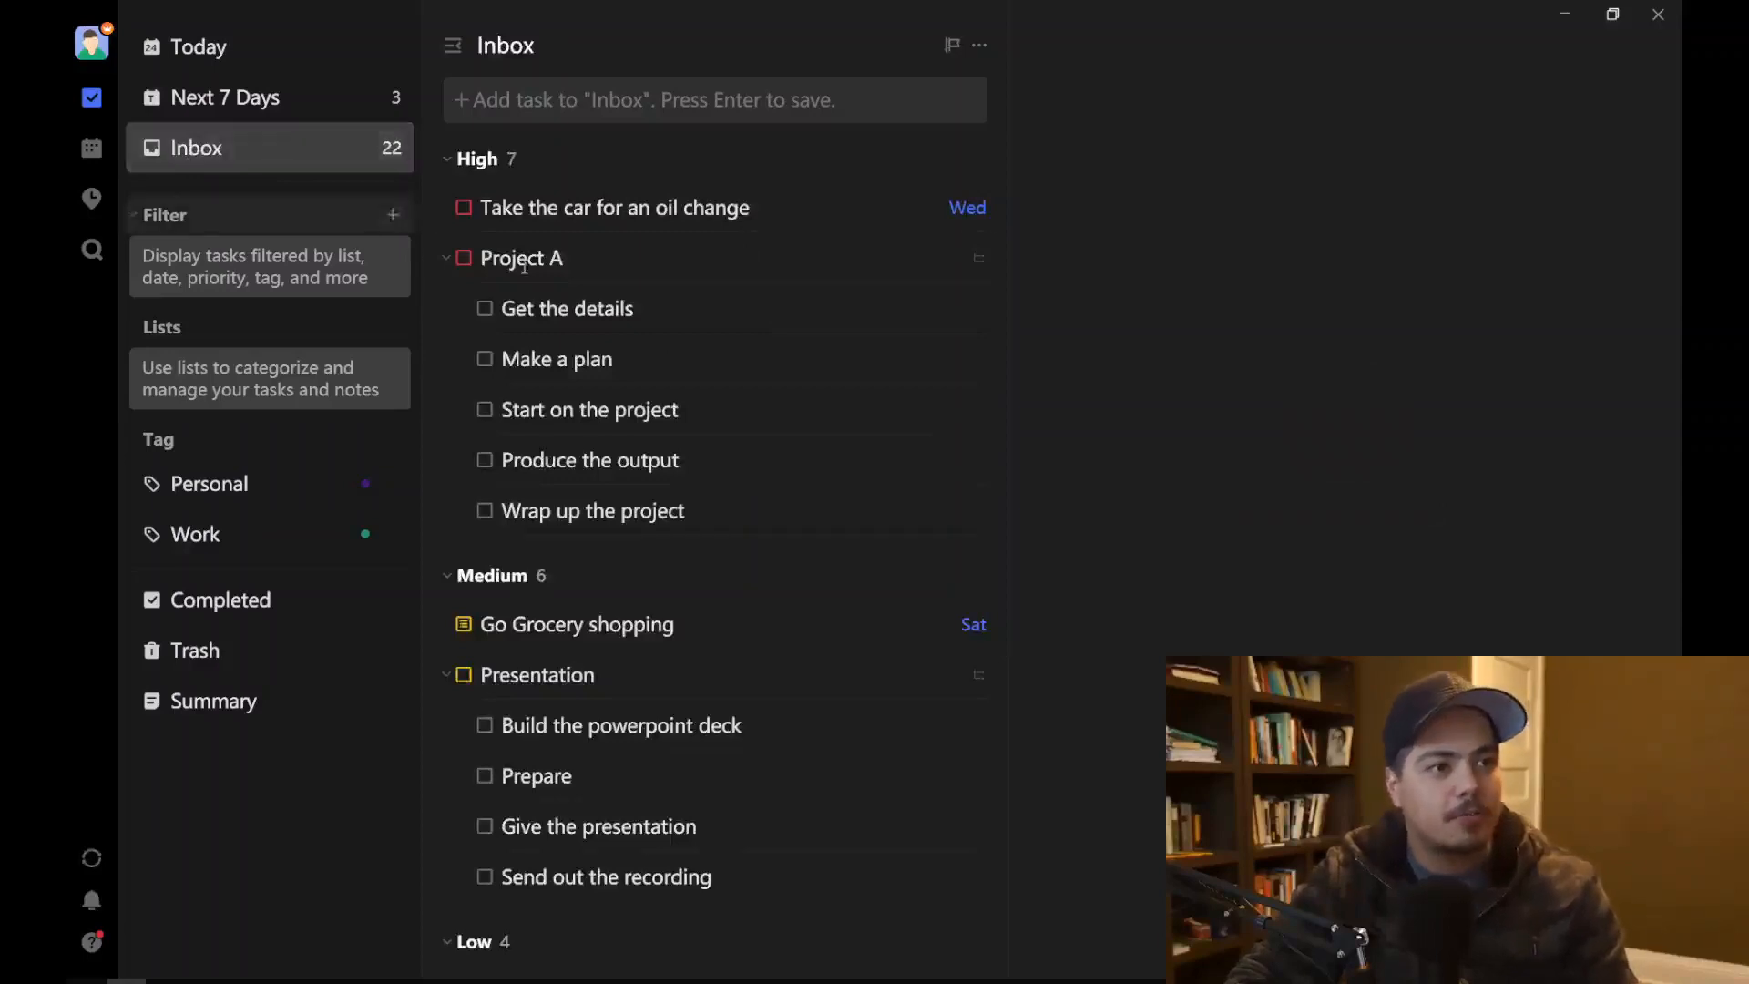
click(749, 208)
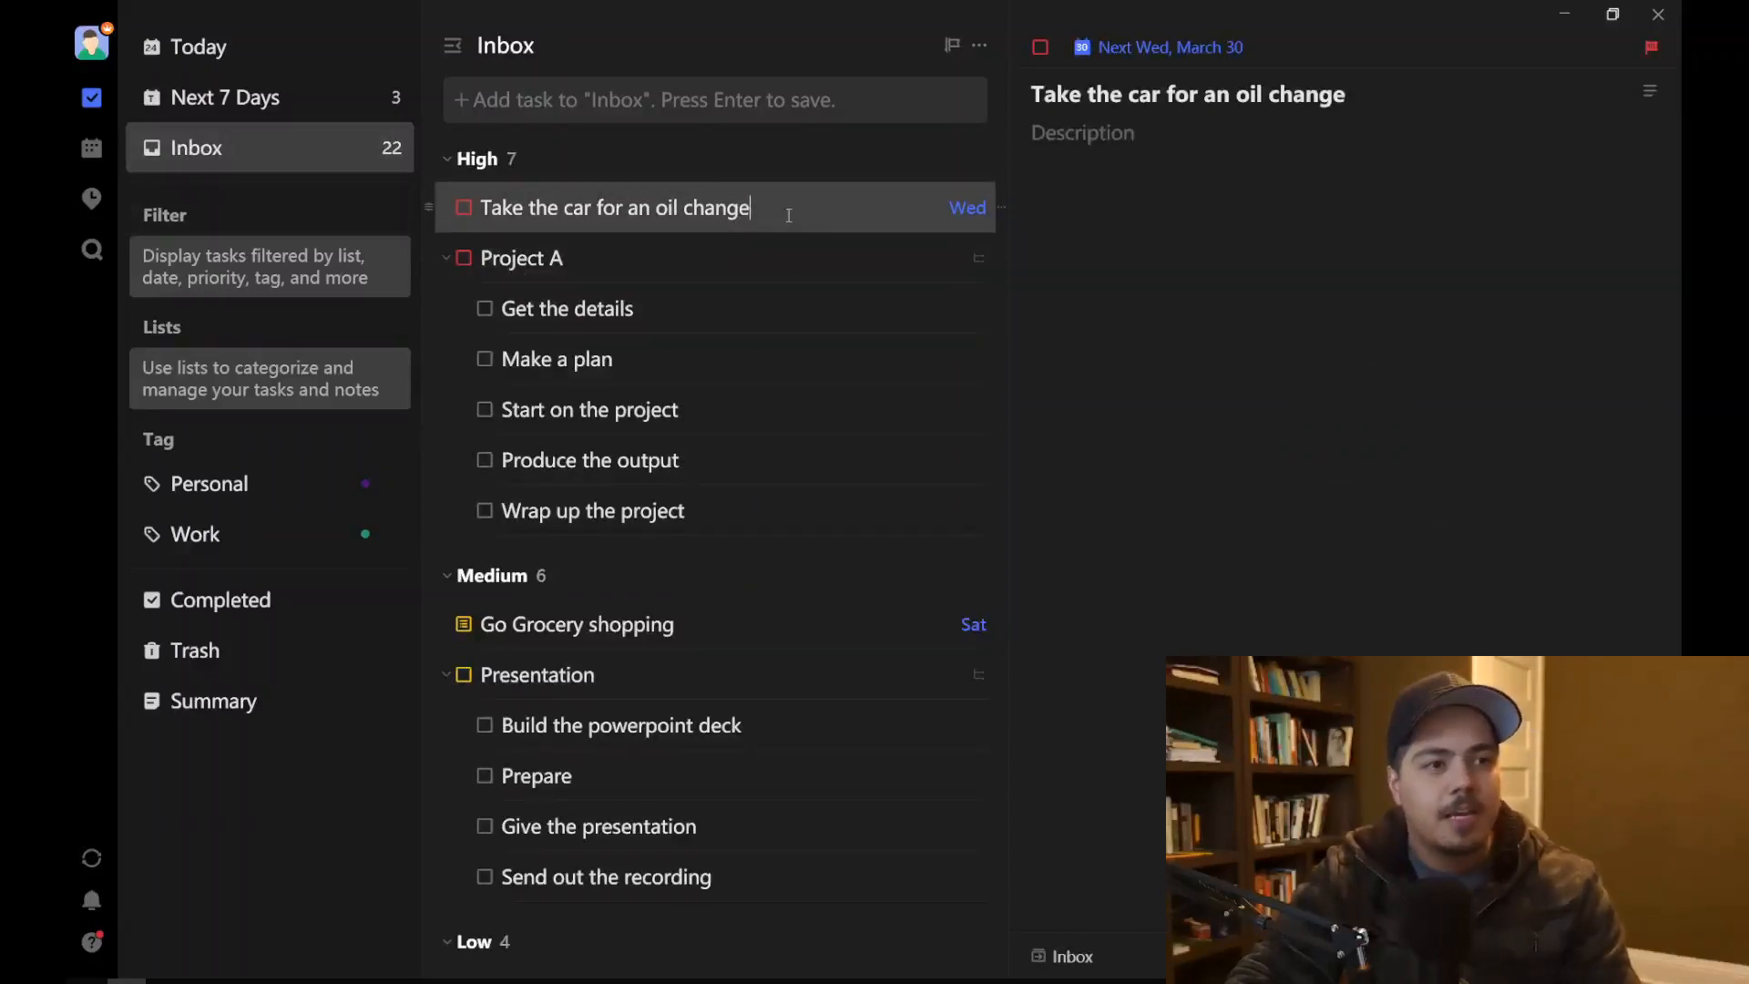
right_click(785, 215)
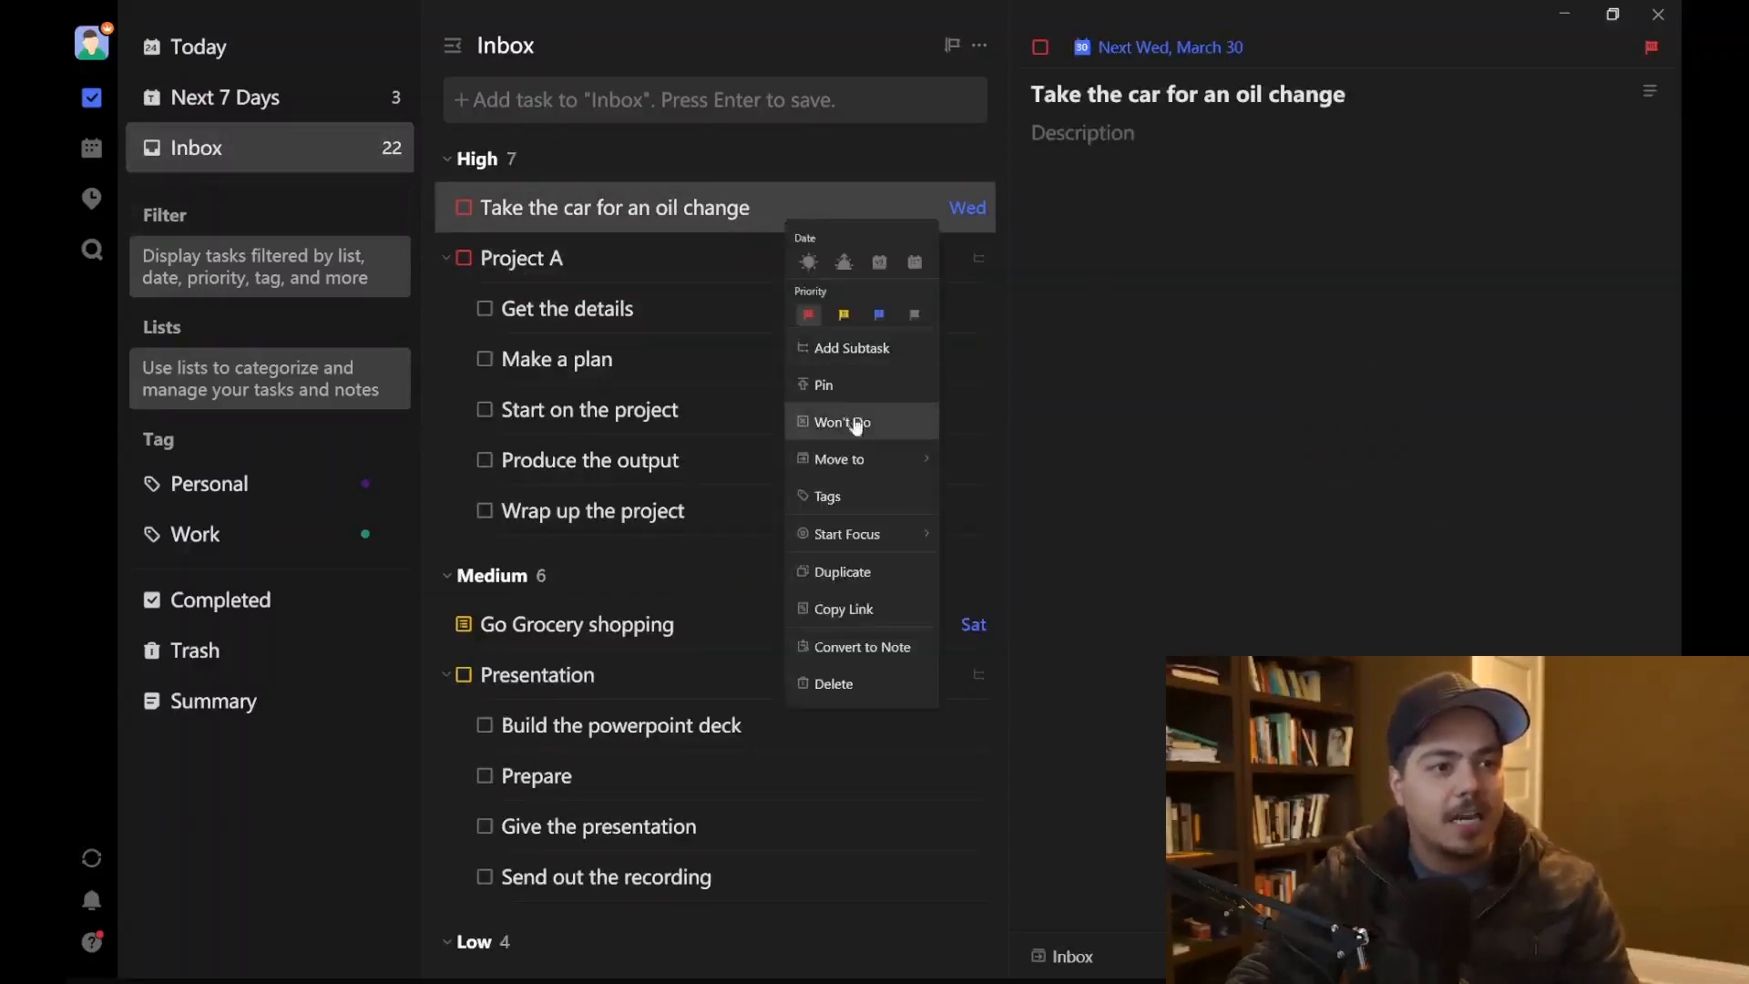
click(848, 495)
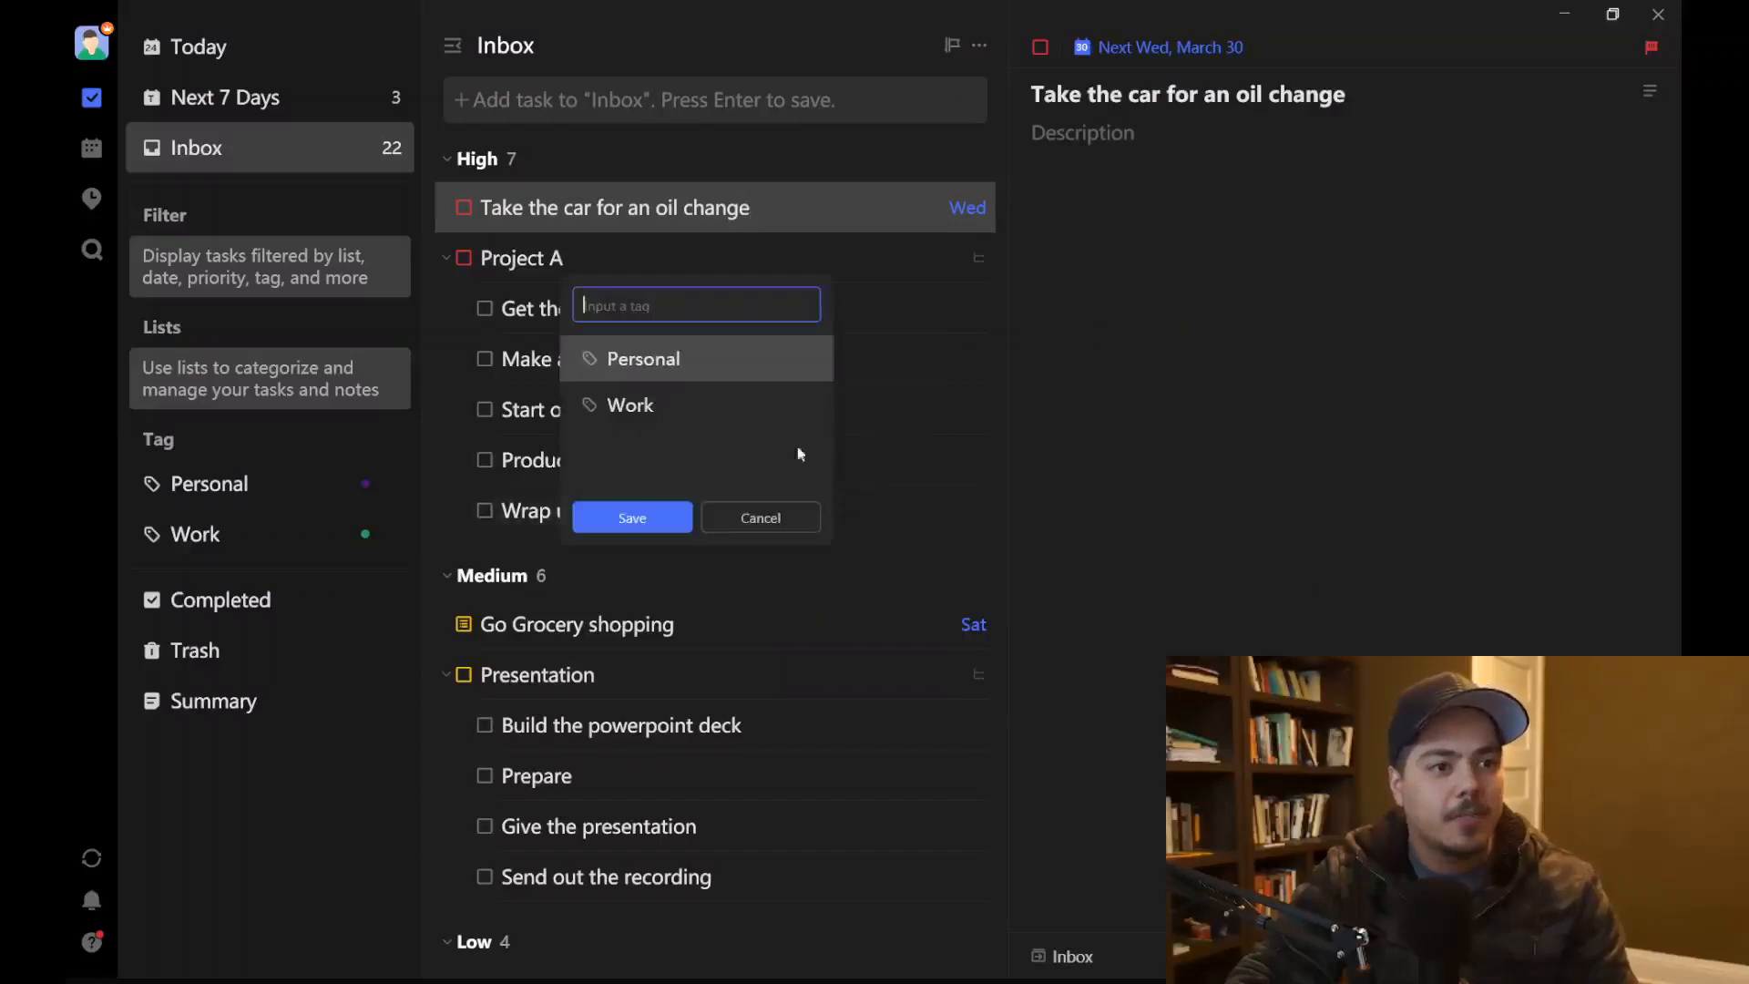
click(629, 365)
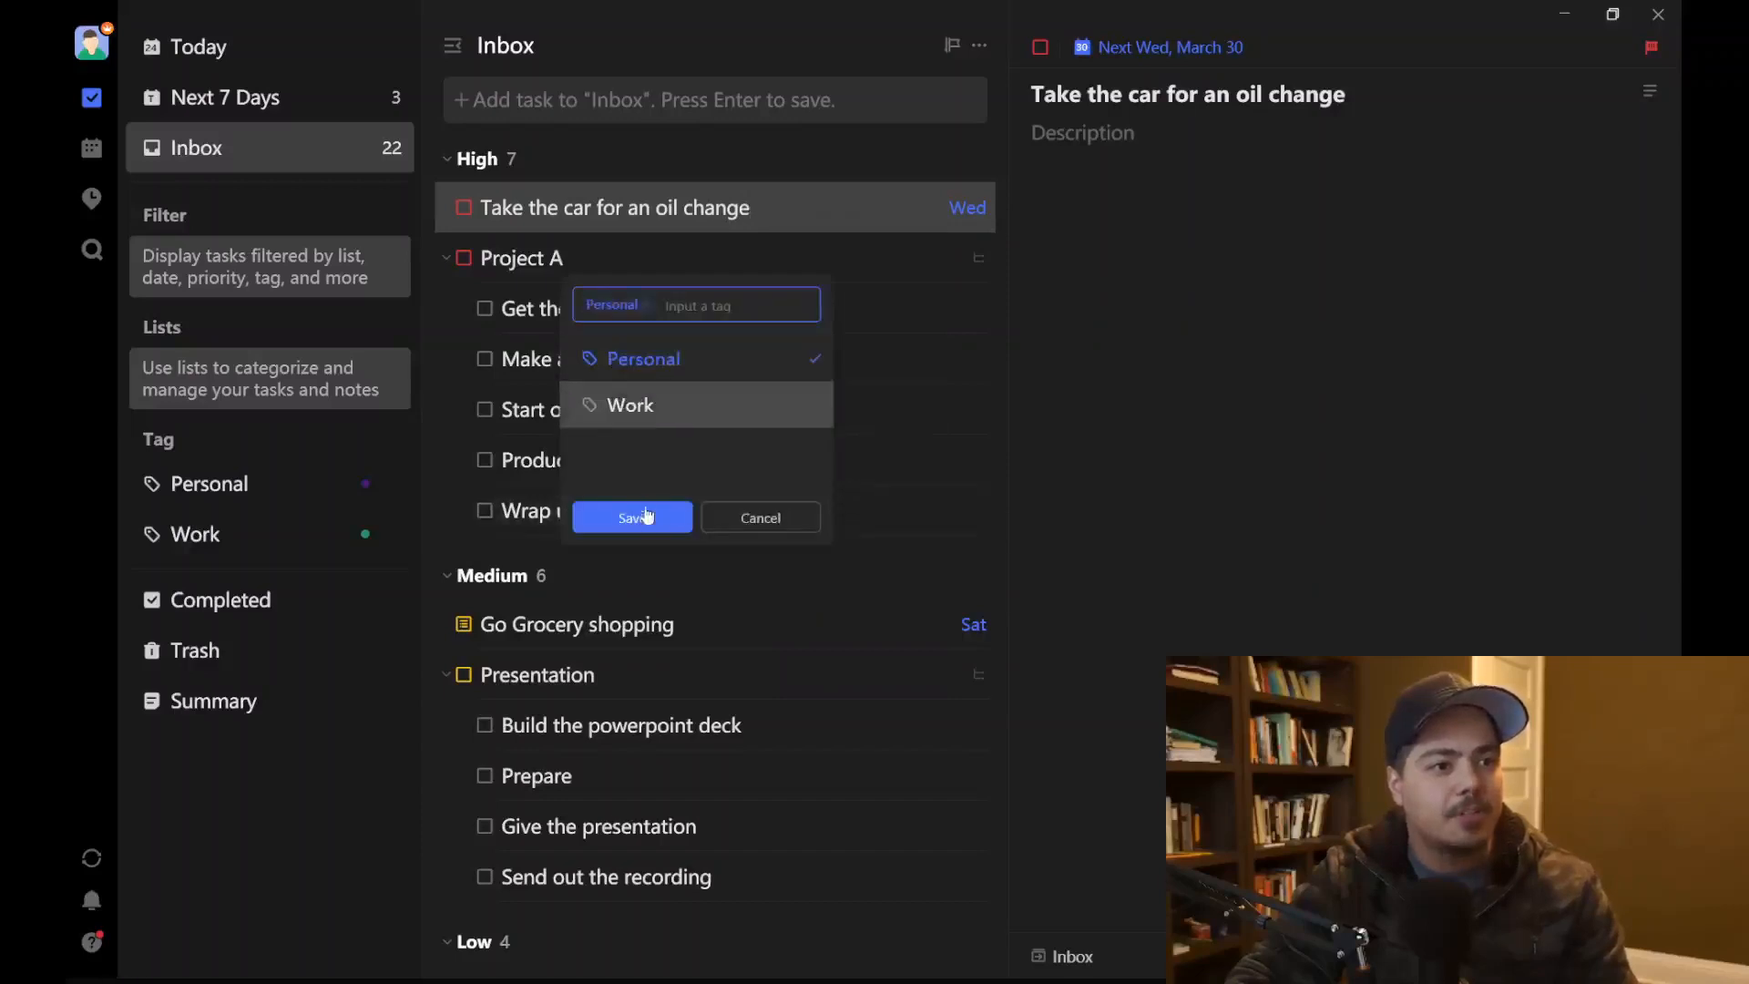
click(633, 517)
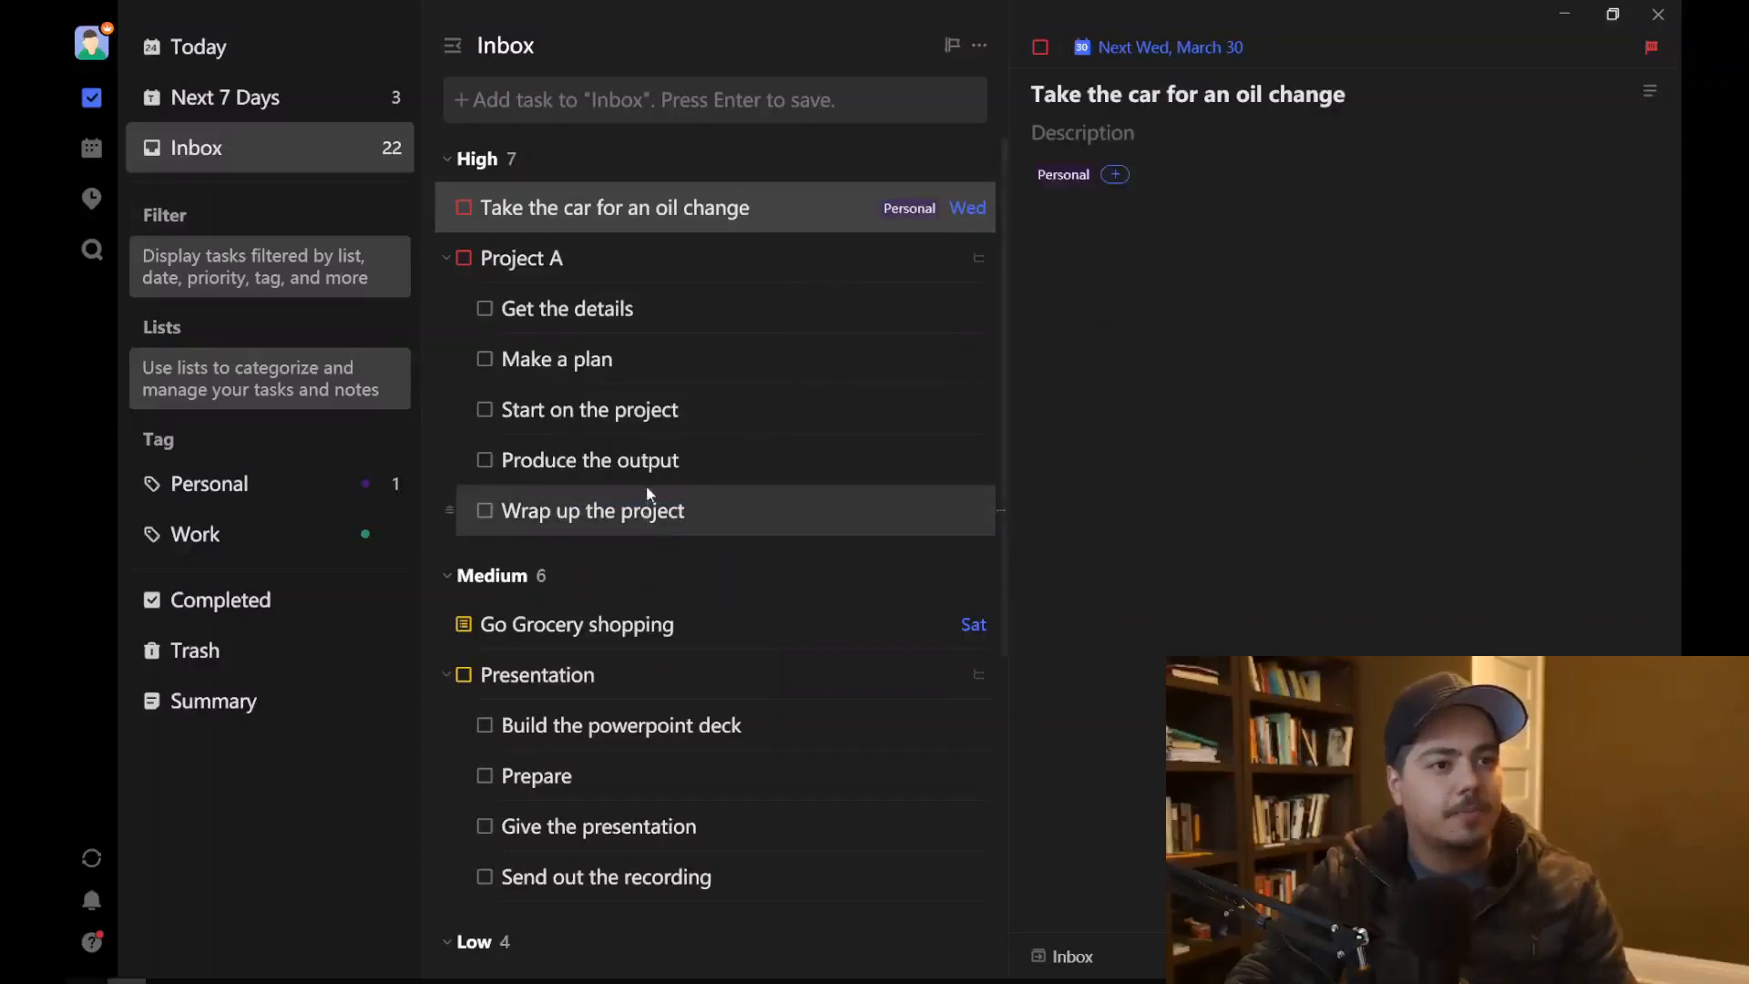
Step: Assign the Work tag to the "Project A" task
right_click(608, 260)
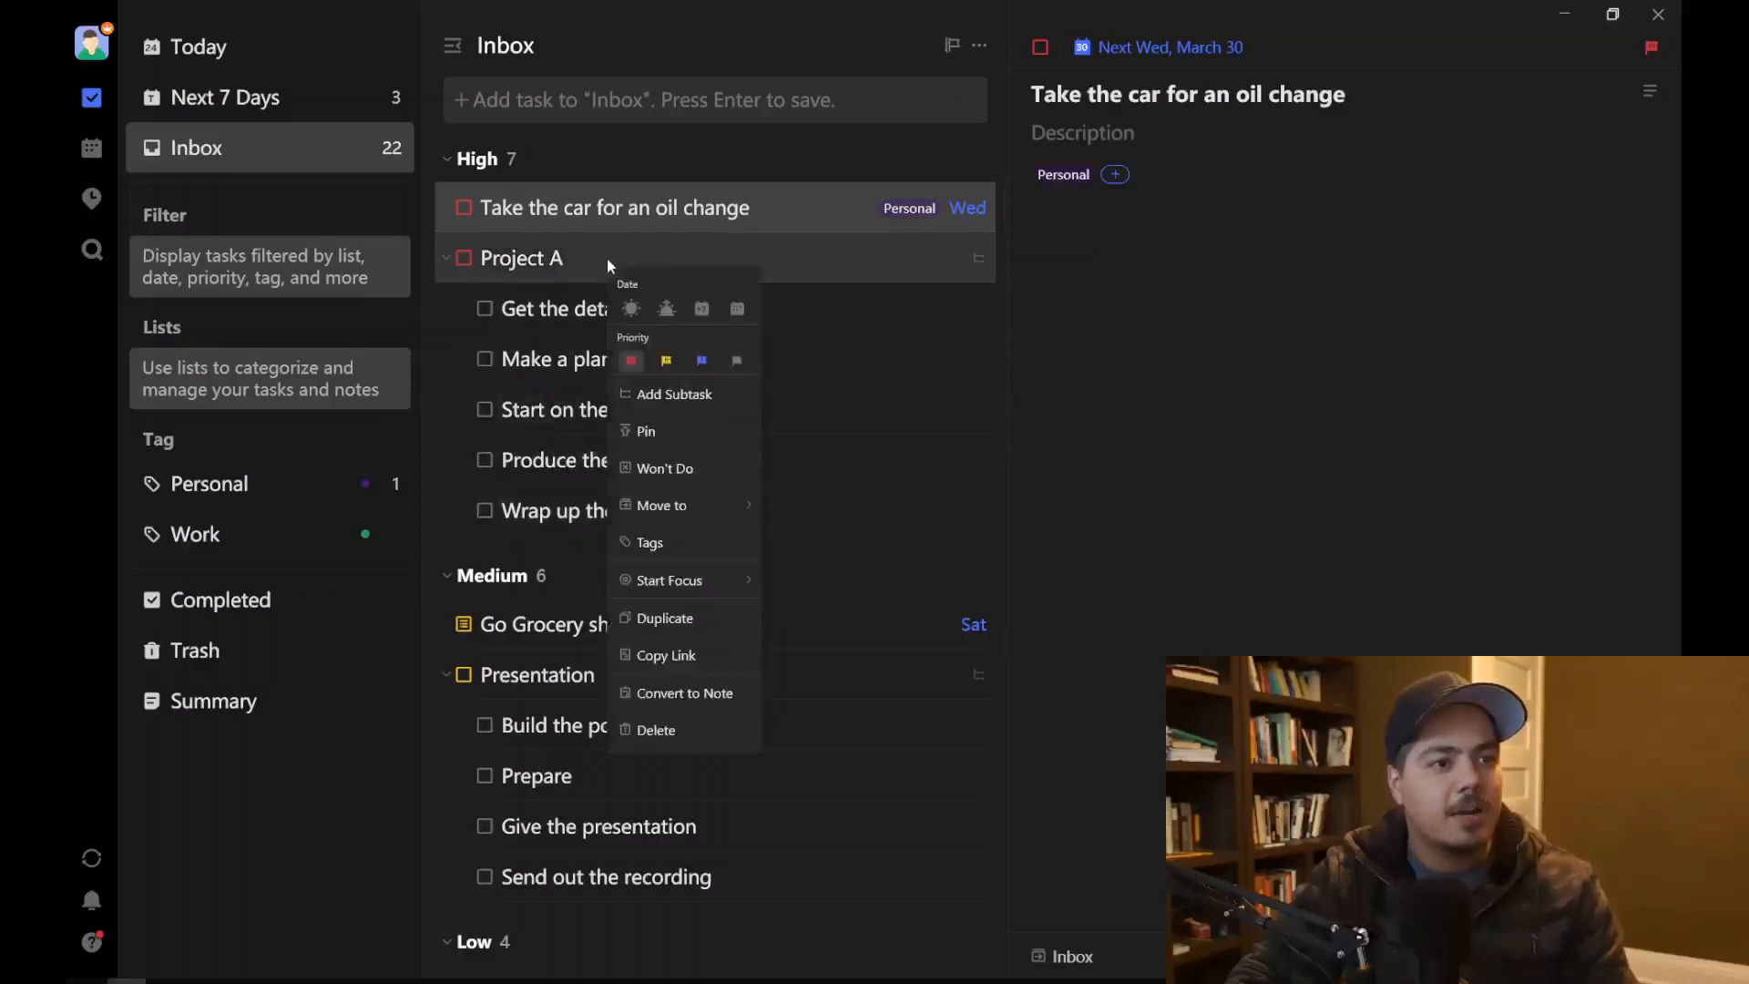
click(677, 541)
click(467, 475)
click(434, 585)
Step: Assign the Personal tag to the "Go Grocery shopping" task in the Medium priority group
scroll(491, 560, down, 1)
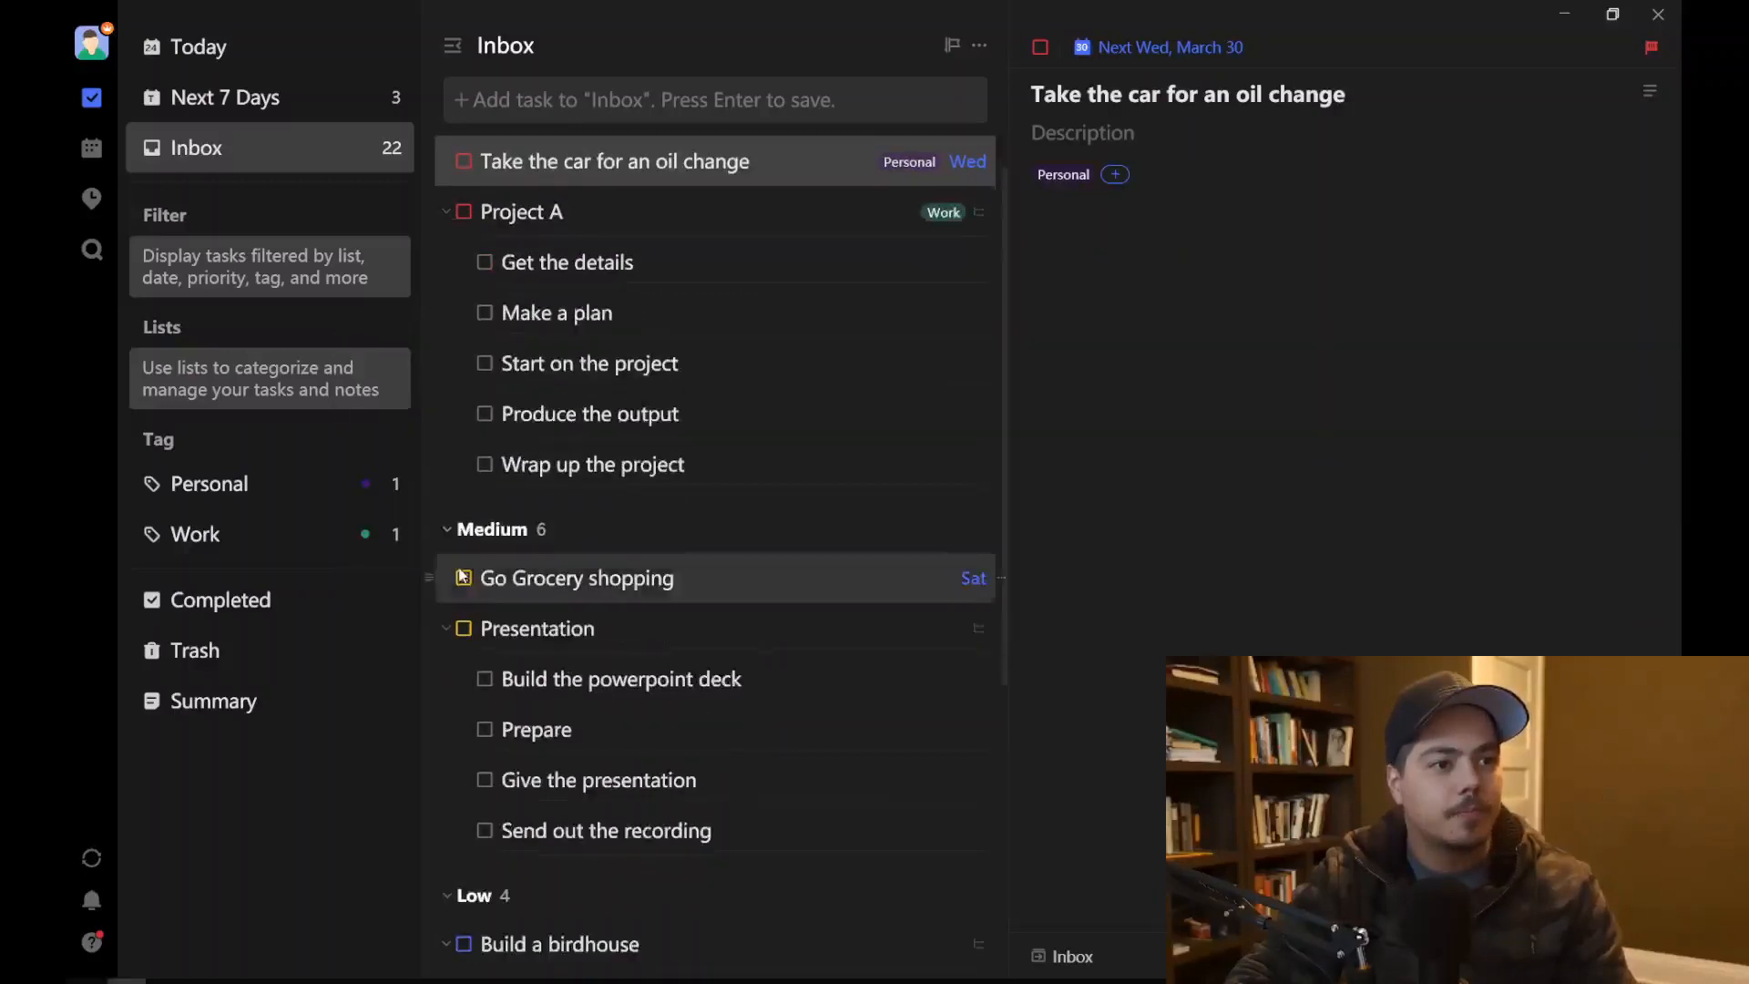
right_click(687, 519)
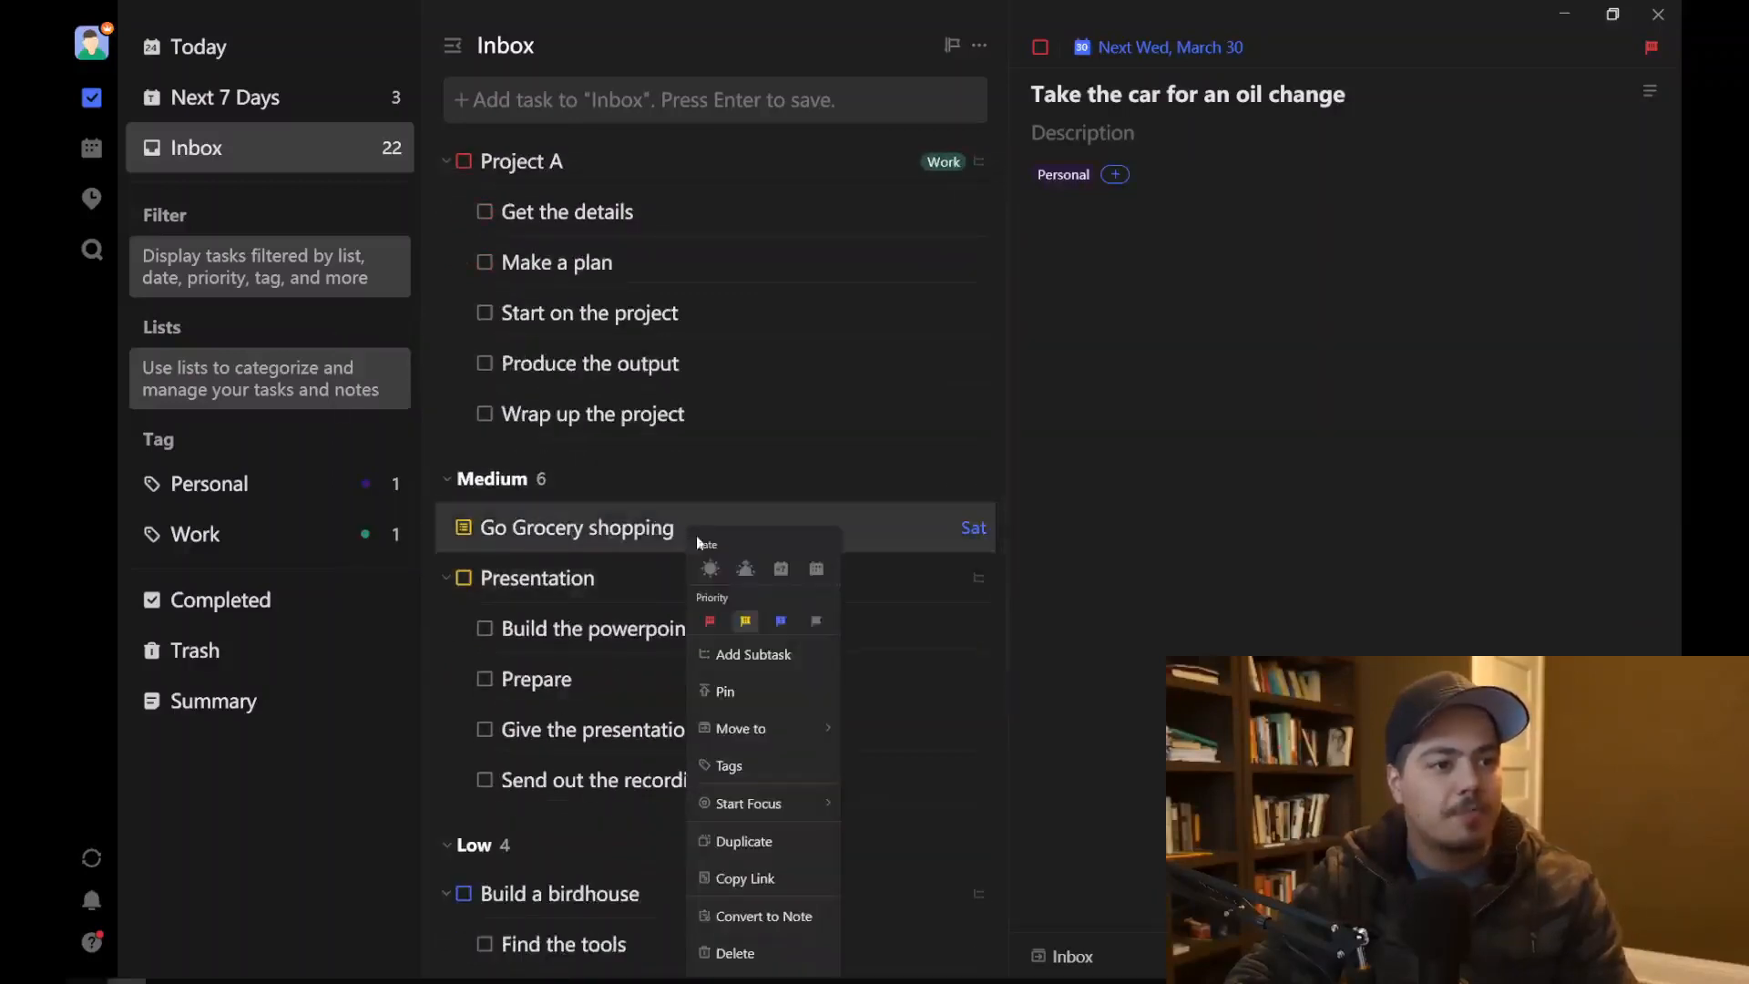
click(738, 768)
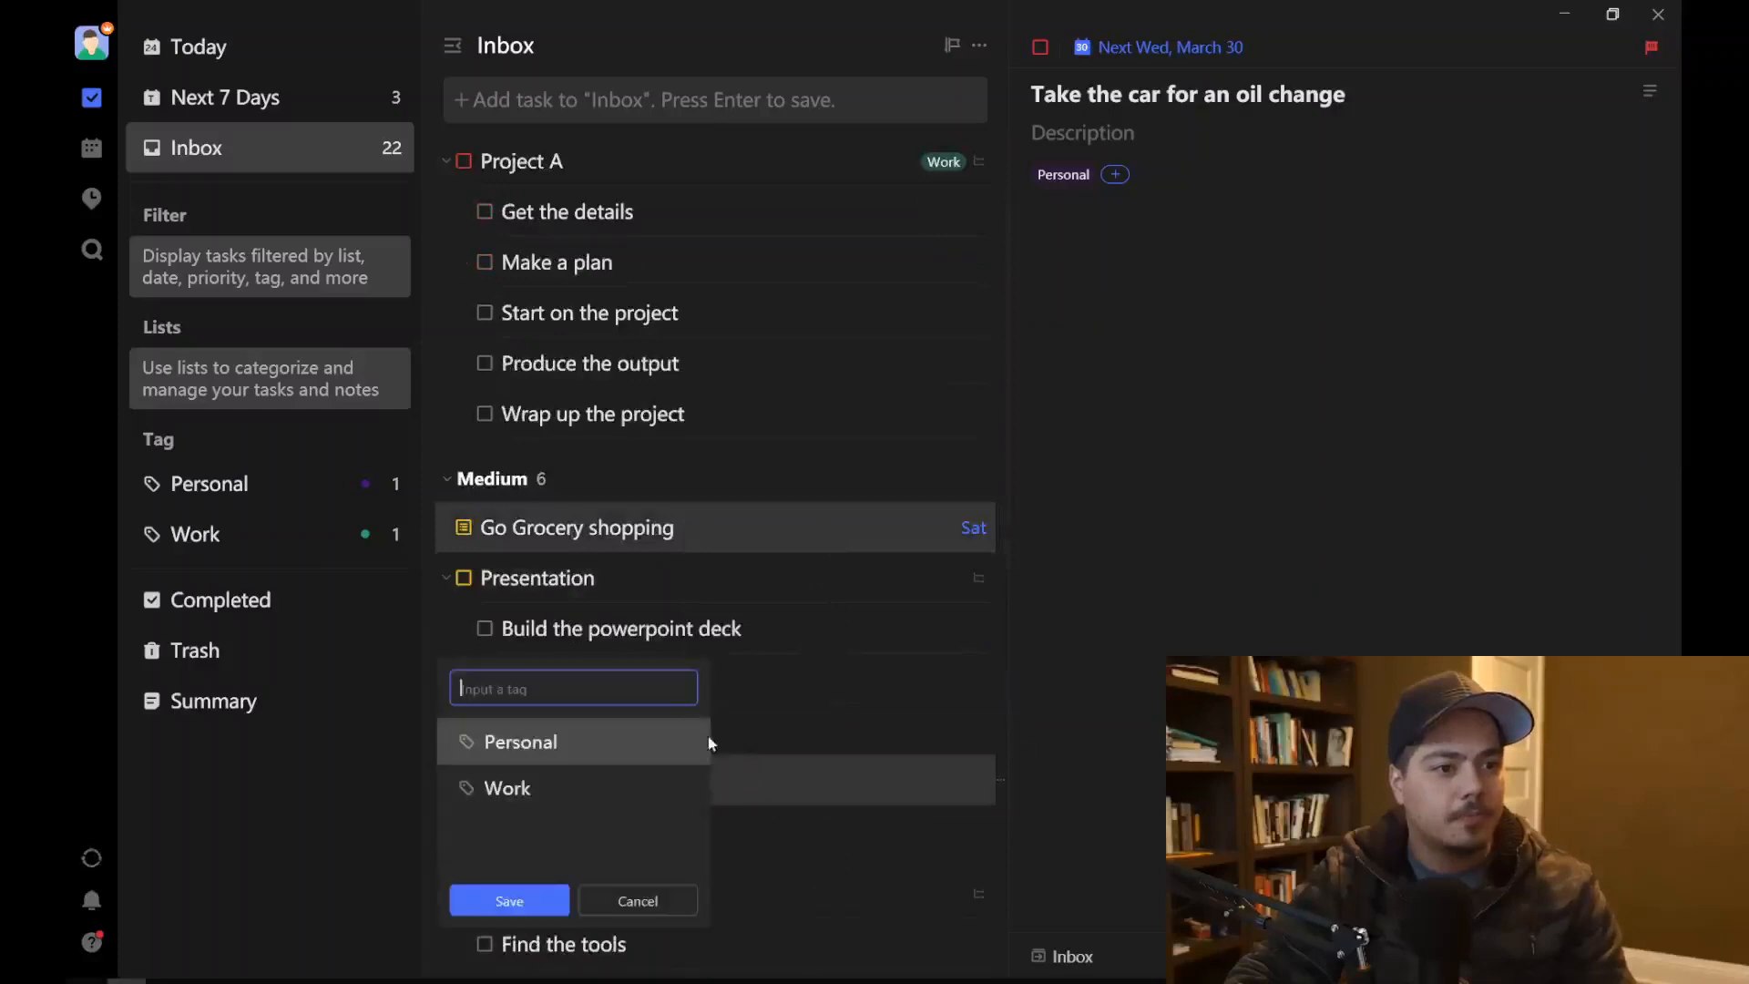
click(536, 747)
click(563, 892)
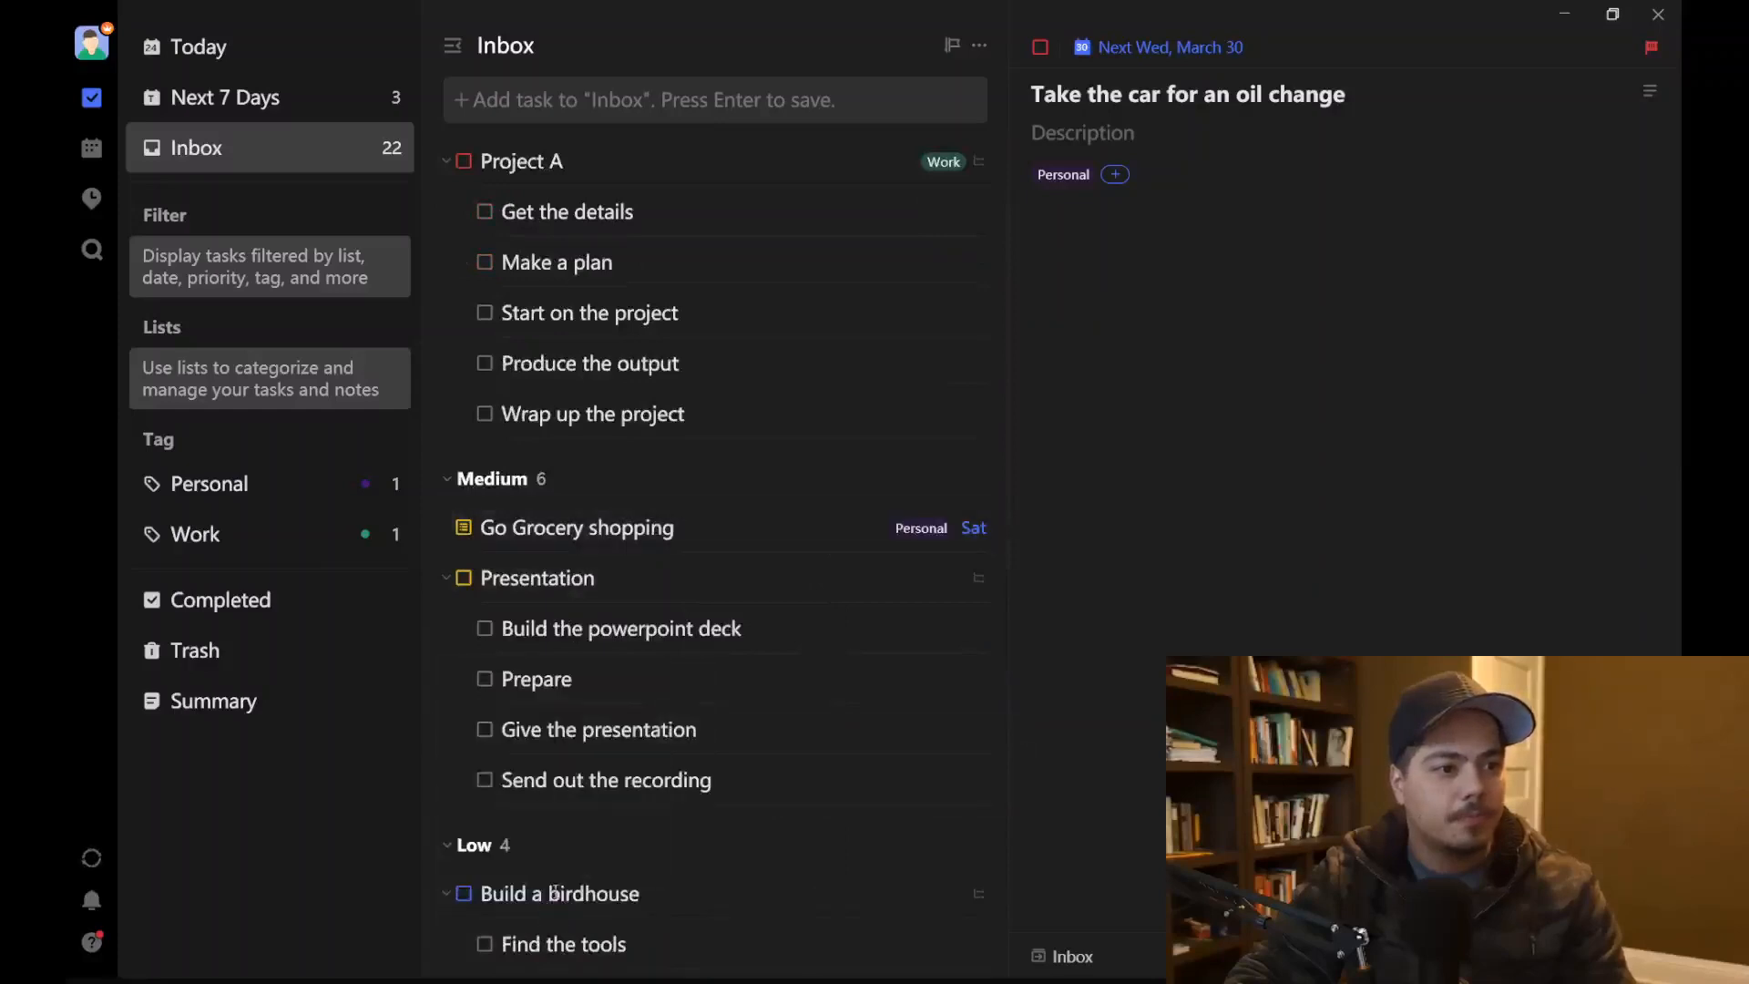
Step: Assign the Work tag to the "Presentation" task in the Medium priority group
right_click(724, 574)
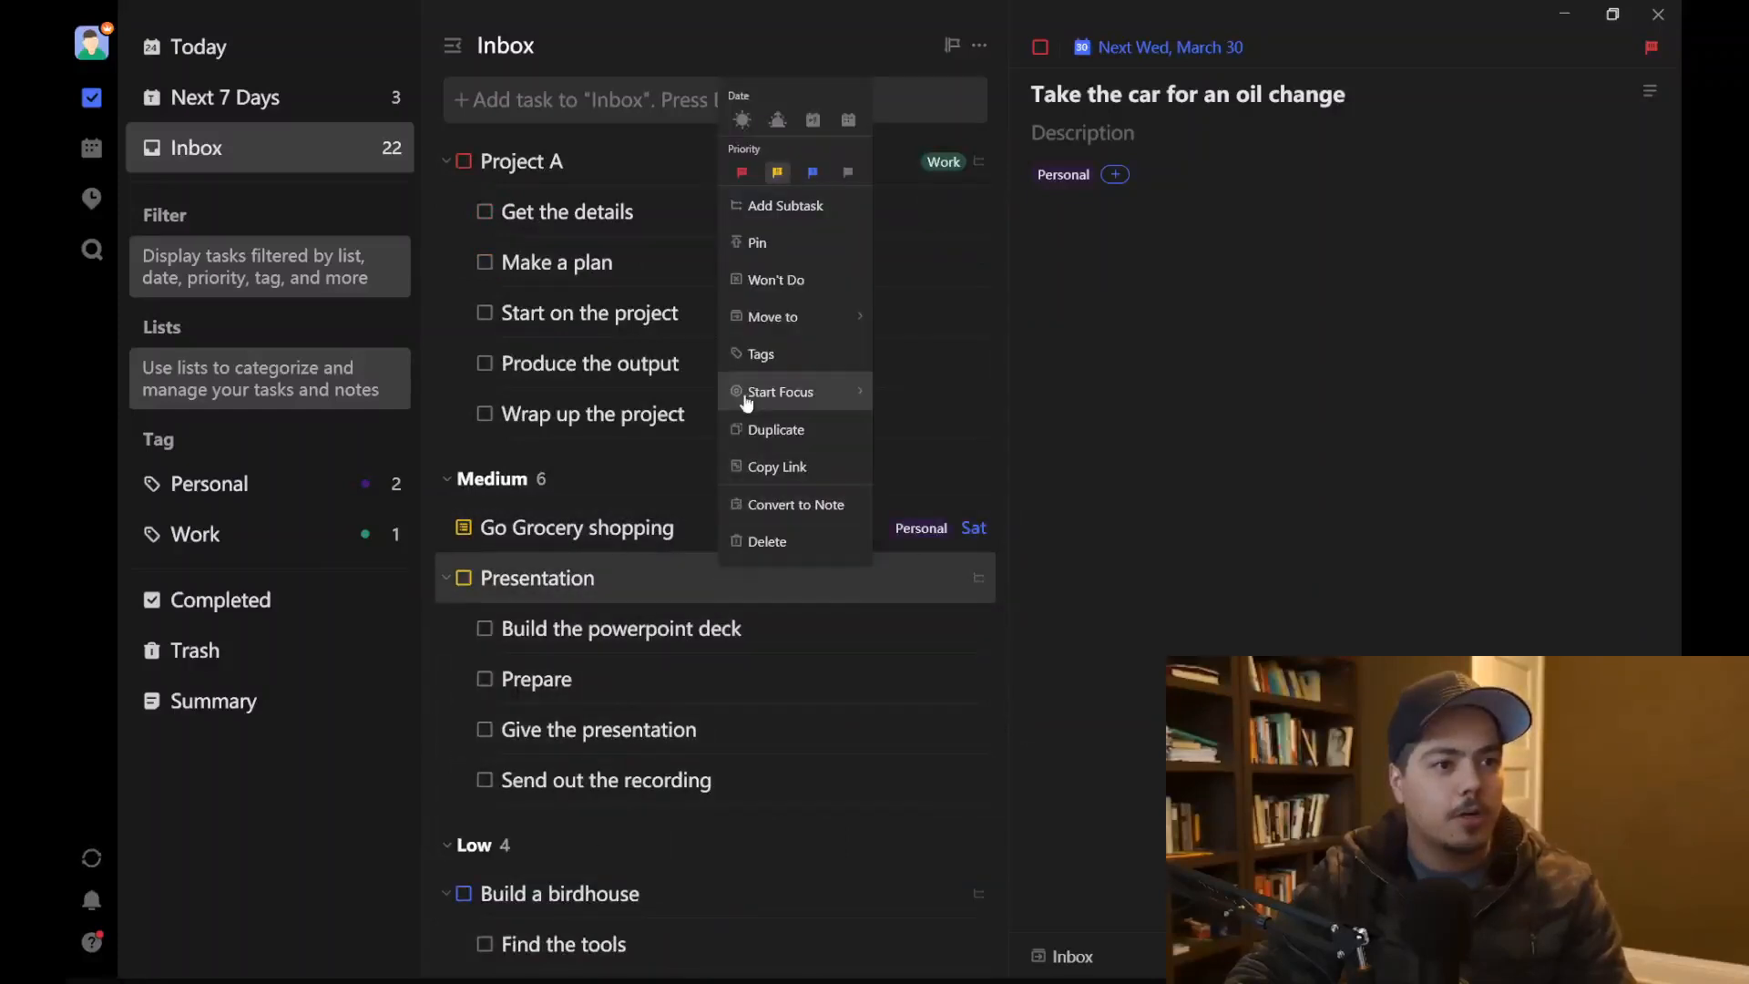
click(770, 359)
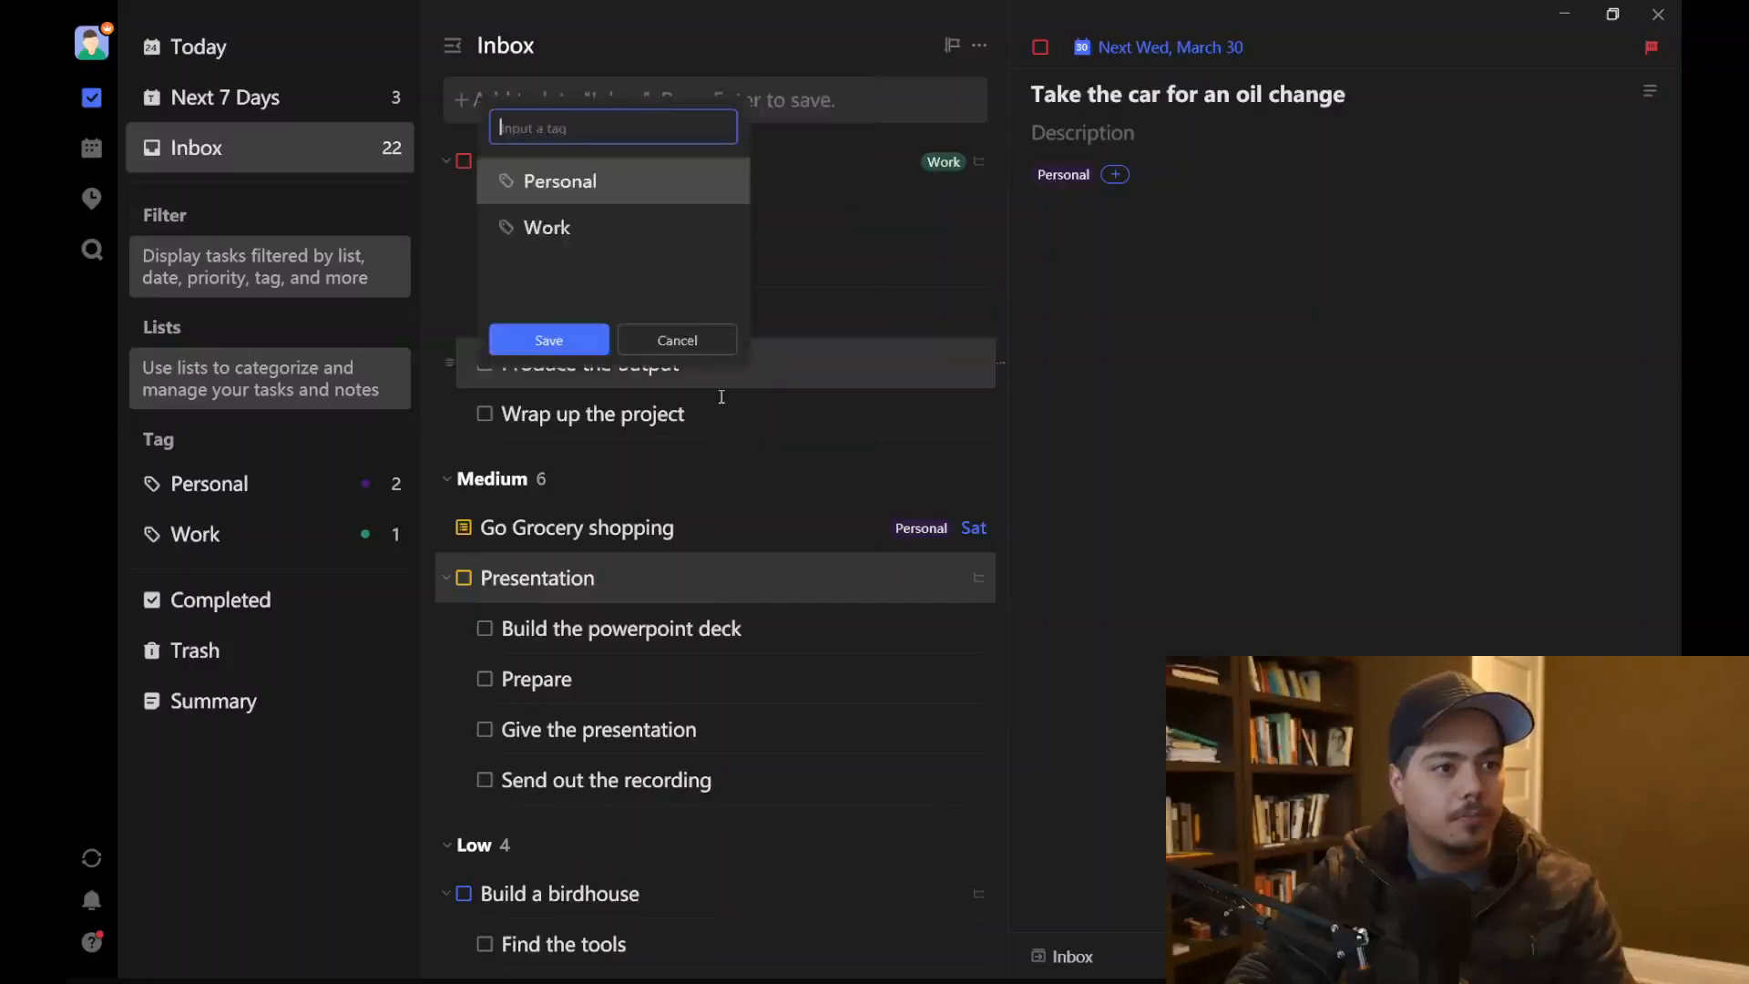
click(551, 227)
click(551, 351)
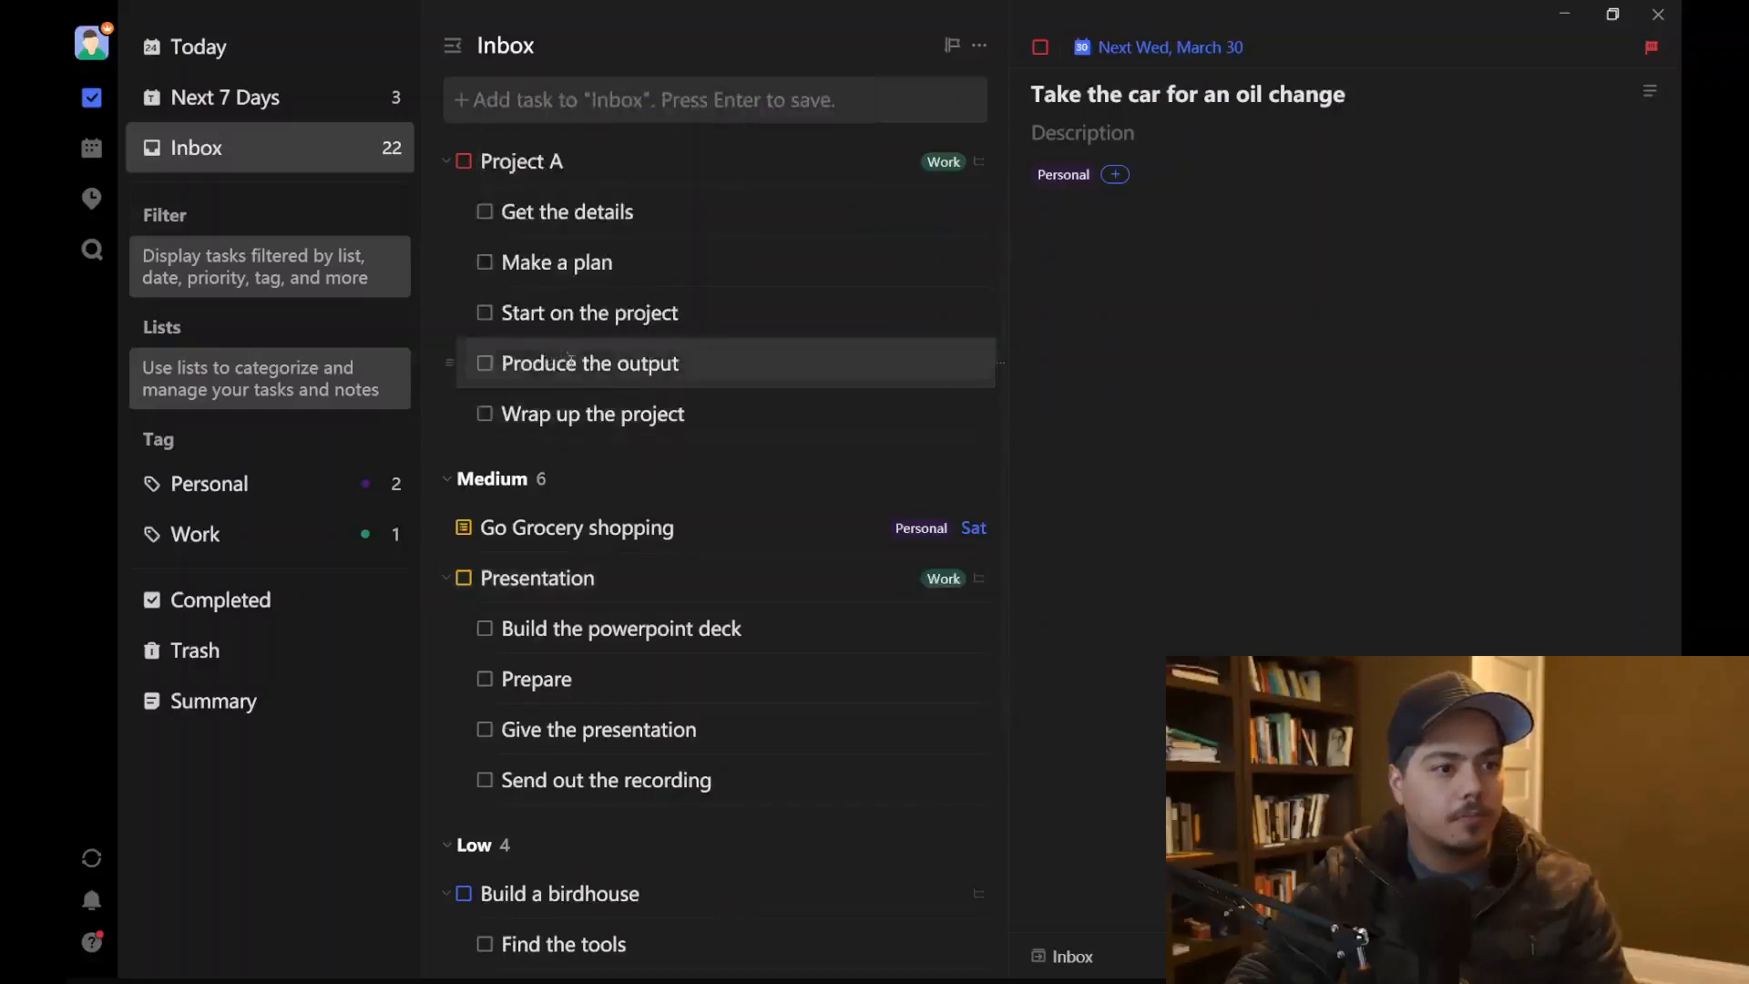
Step: Assign the Personal tag to the "Build a birdhouse" task in the Low priority group and open its details
scroll(616, 546, down, 4)
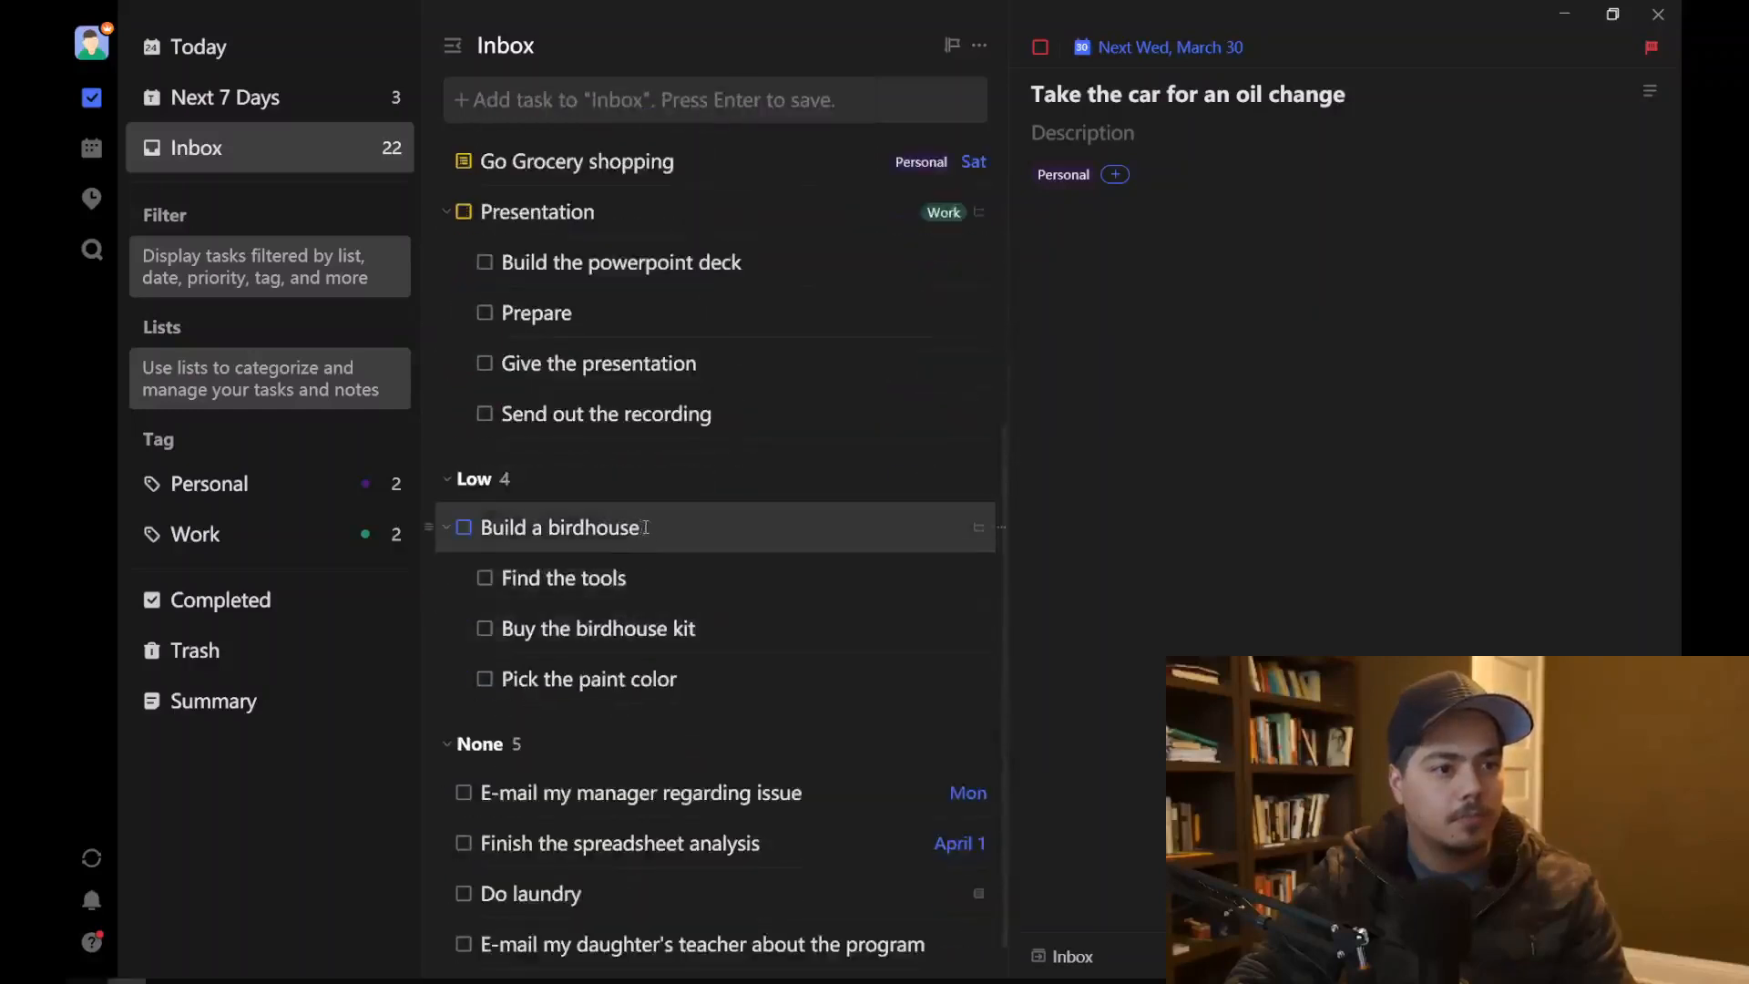
right_click(648, 528)
click(692, 304)
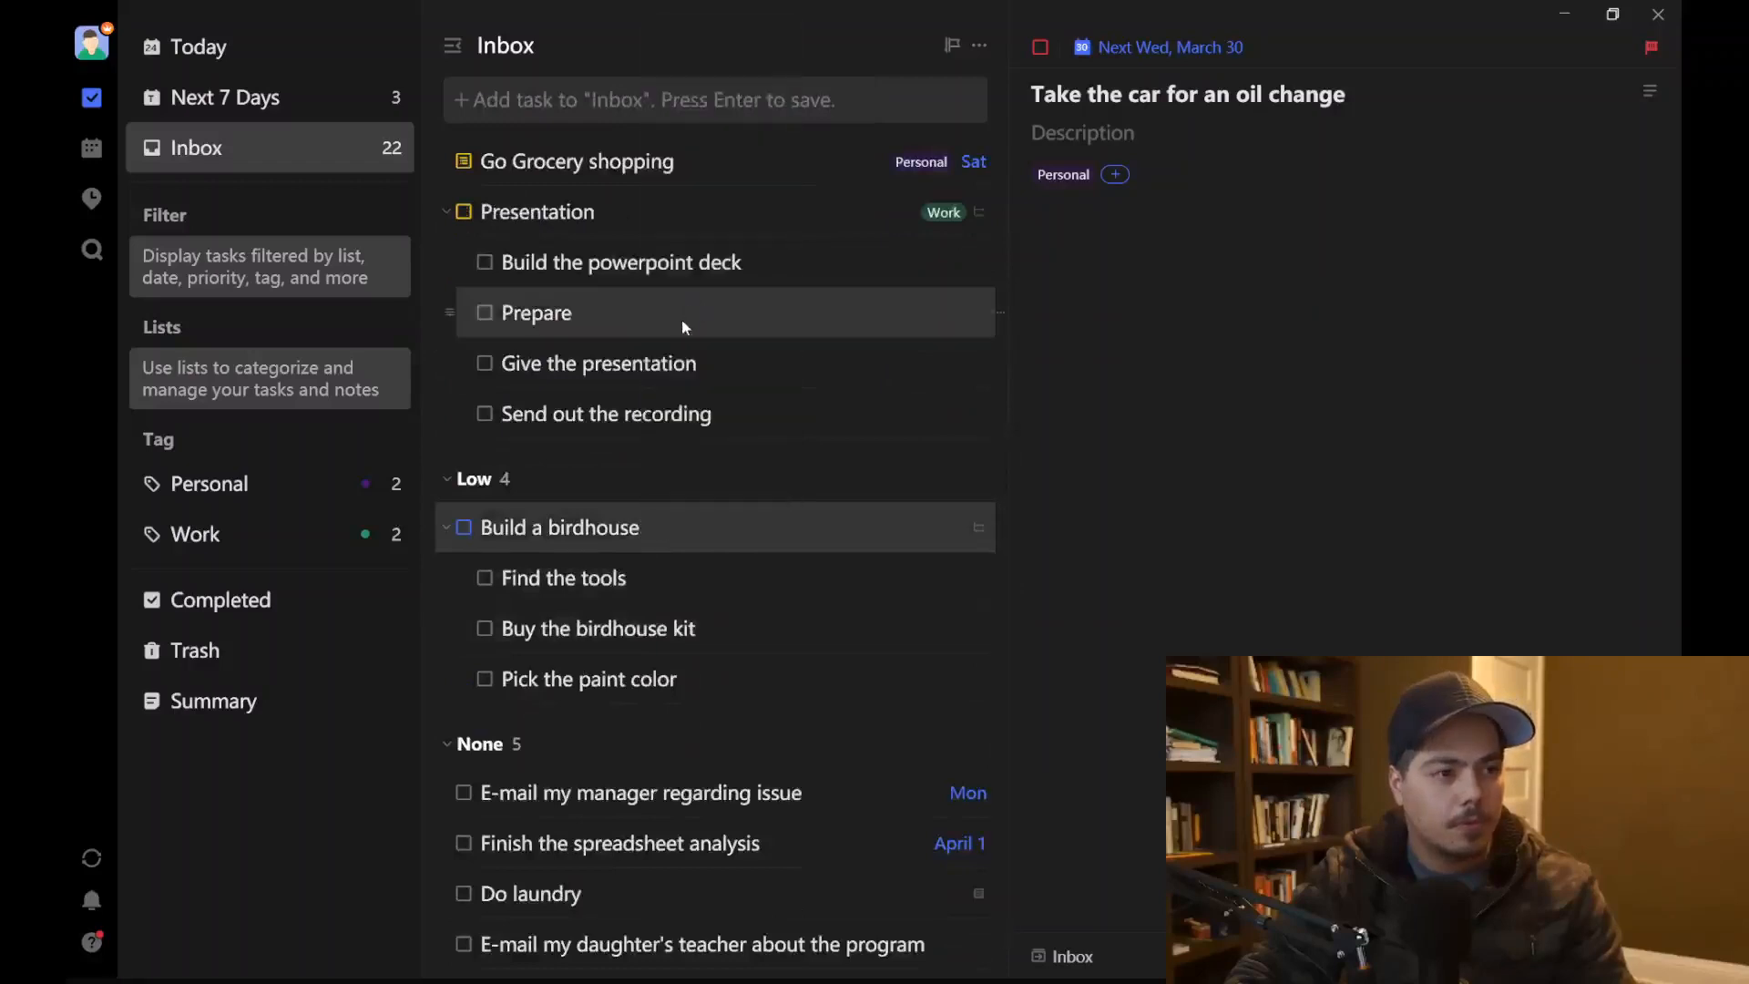
click(460, 109)
click(459, 266)
scroll(640, 458, down, 1)
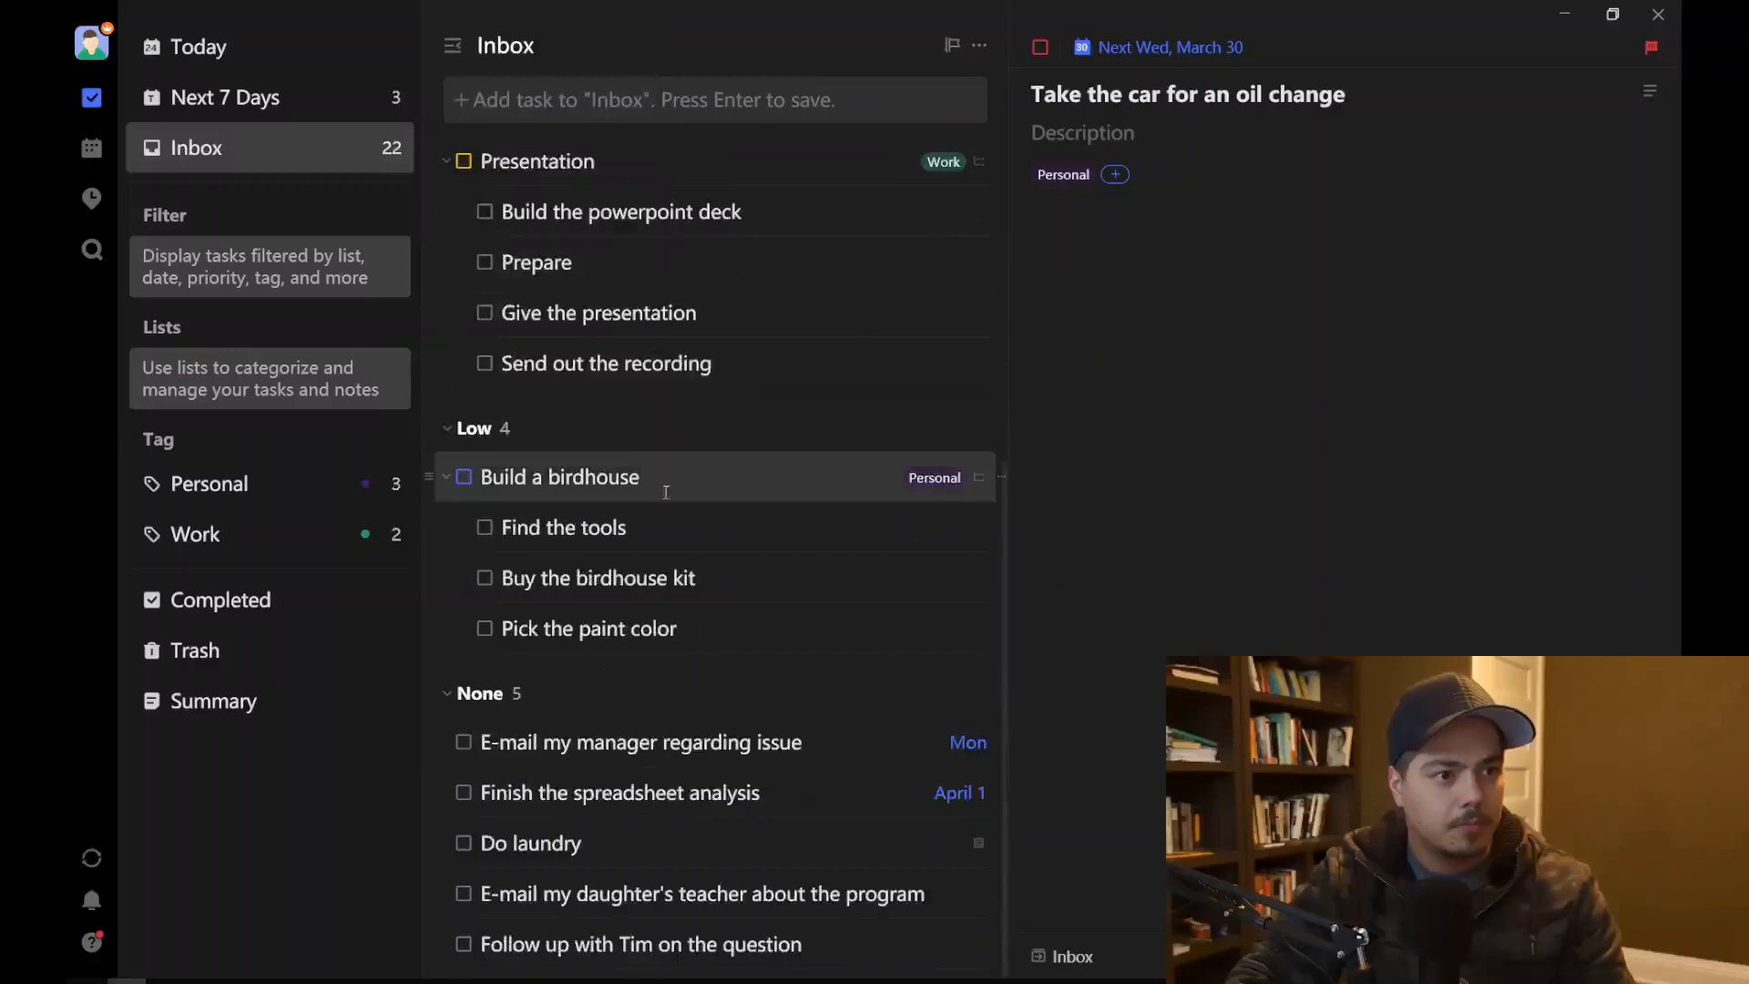
click(659, 480)
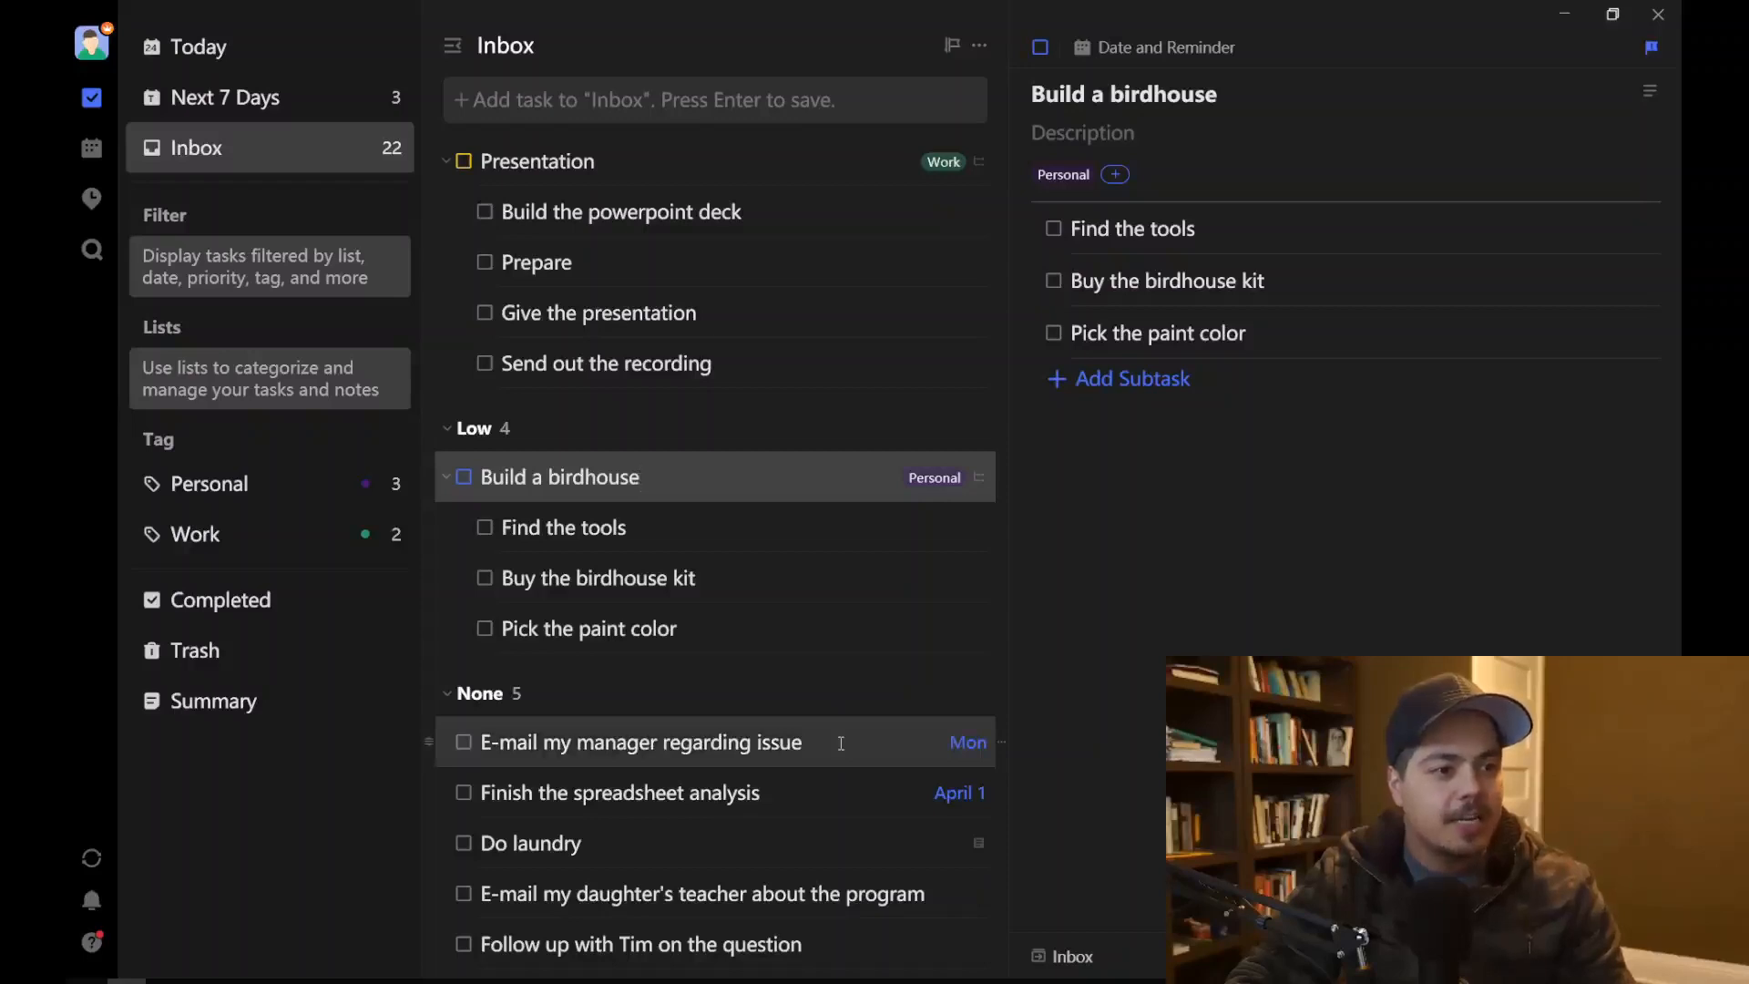
Step: Tag the manager e-mail, spreadsheet analysis and question follow-up tasks in the None priority group as Work in one batch
click(841, 743)
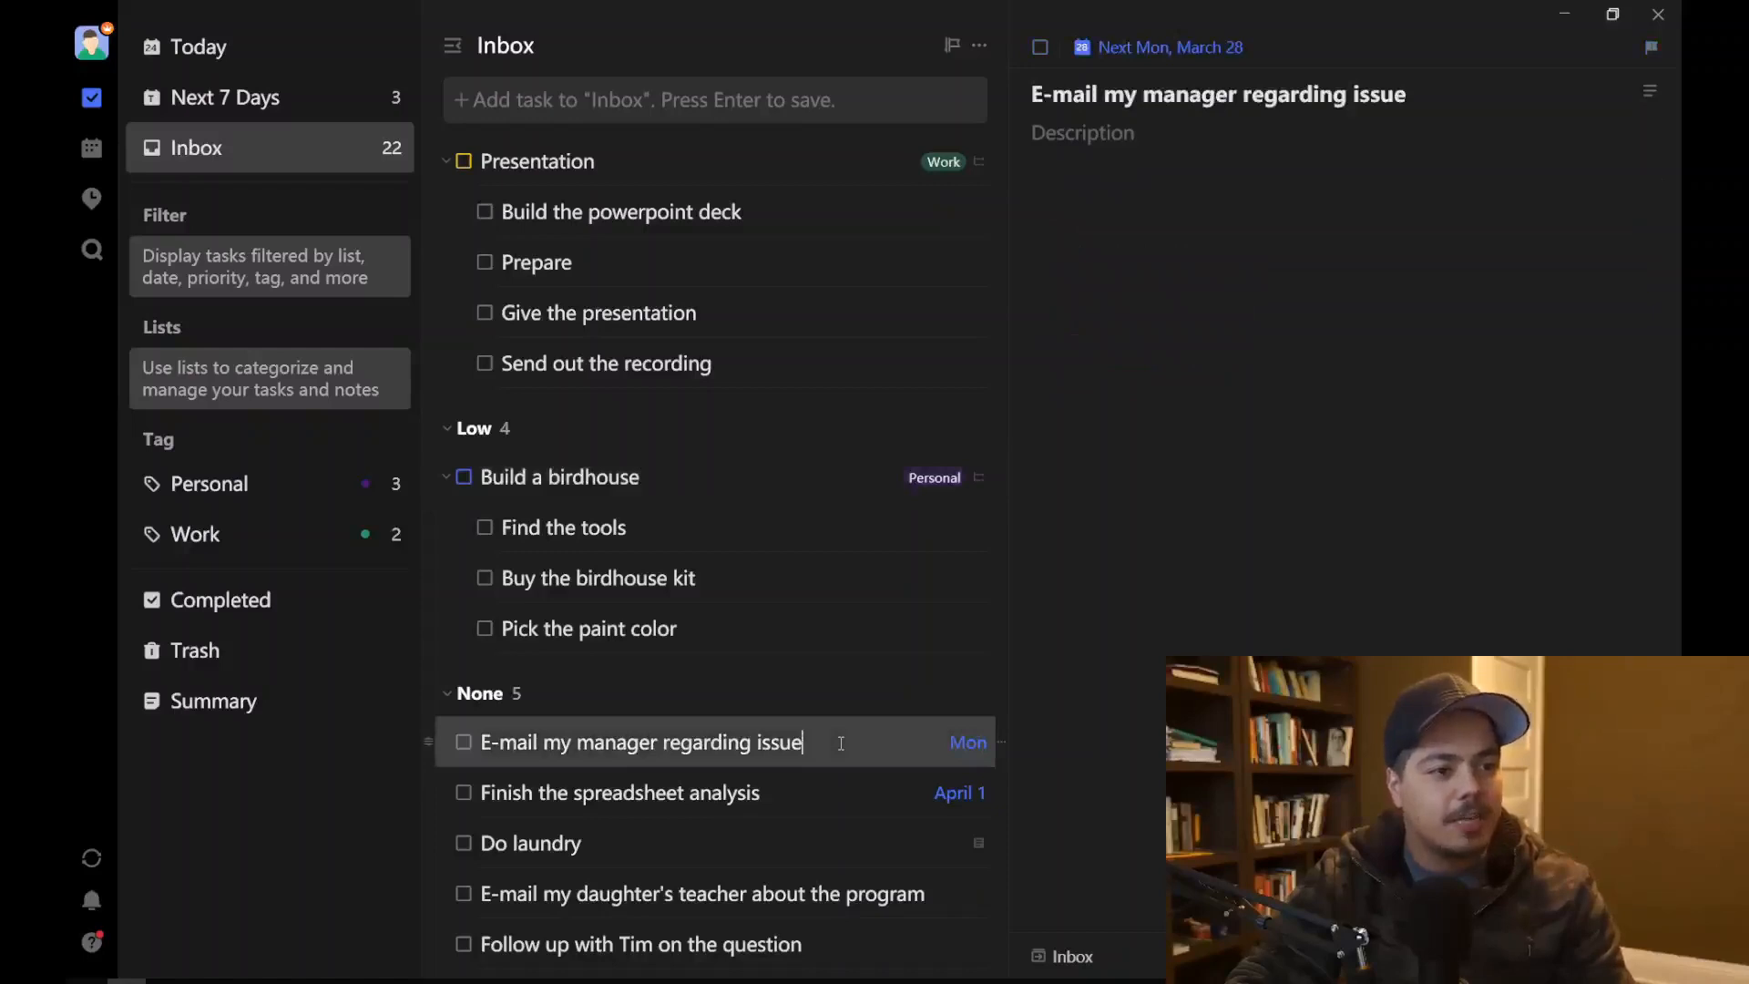
ctrl+click(807, 794)
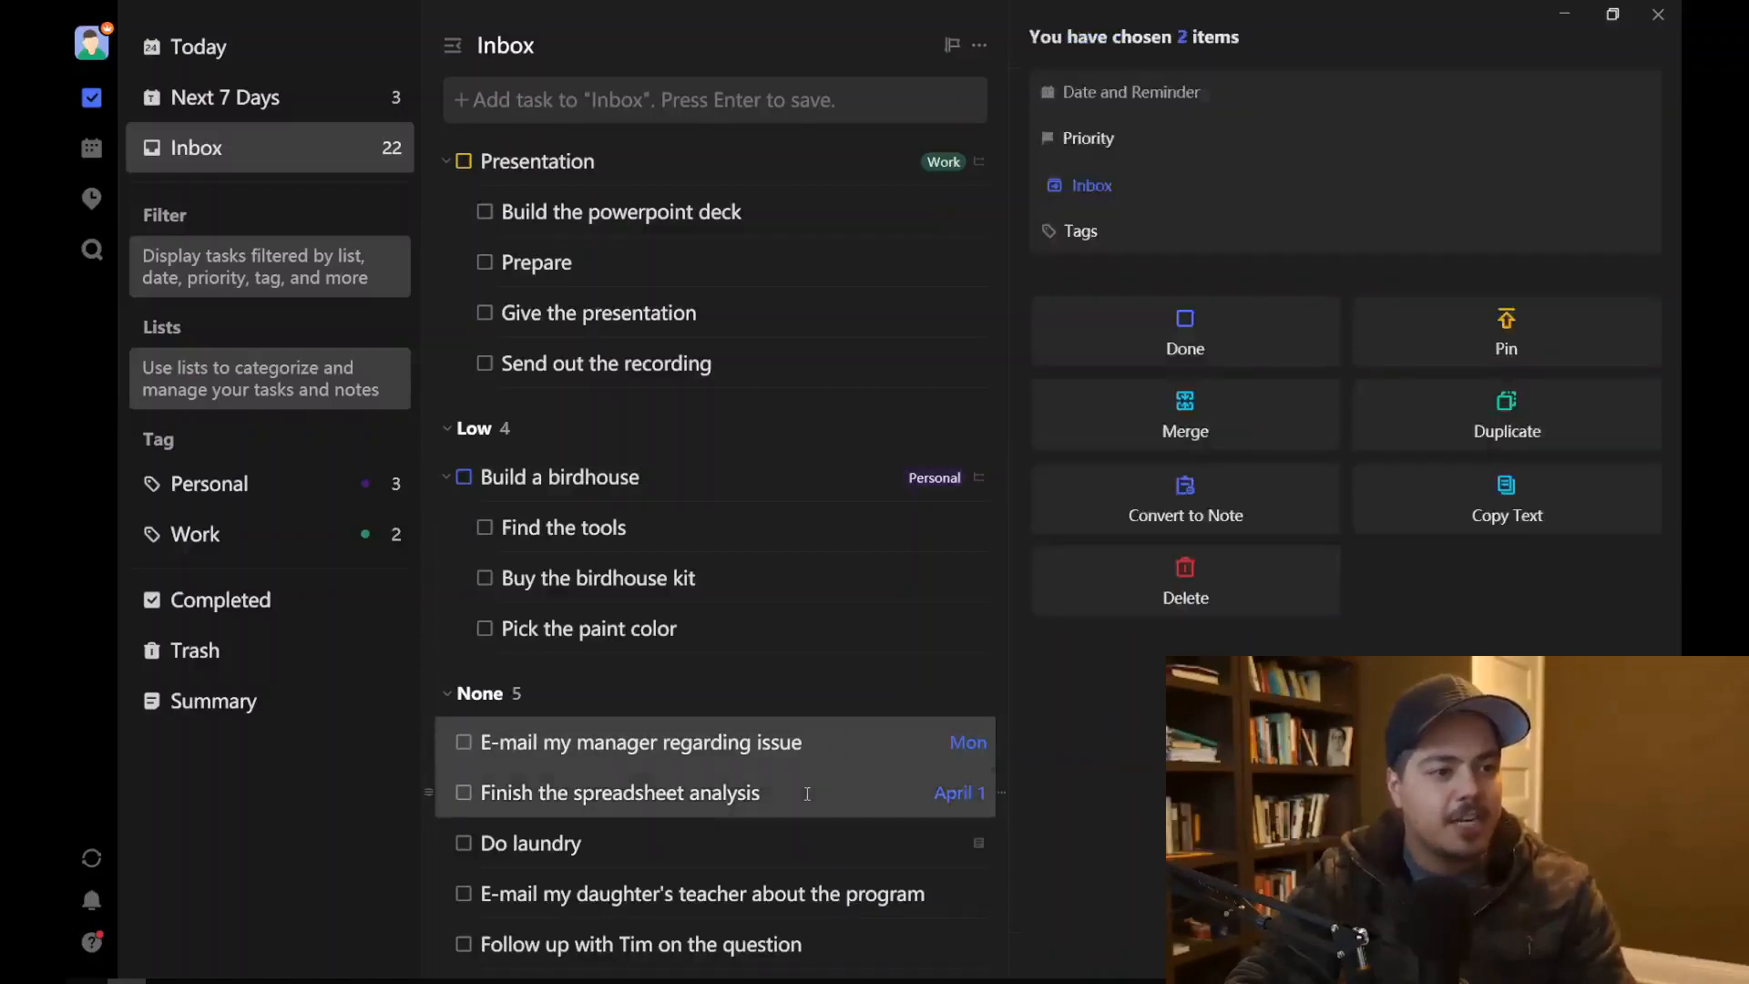
ctrl+click(730, 950)
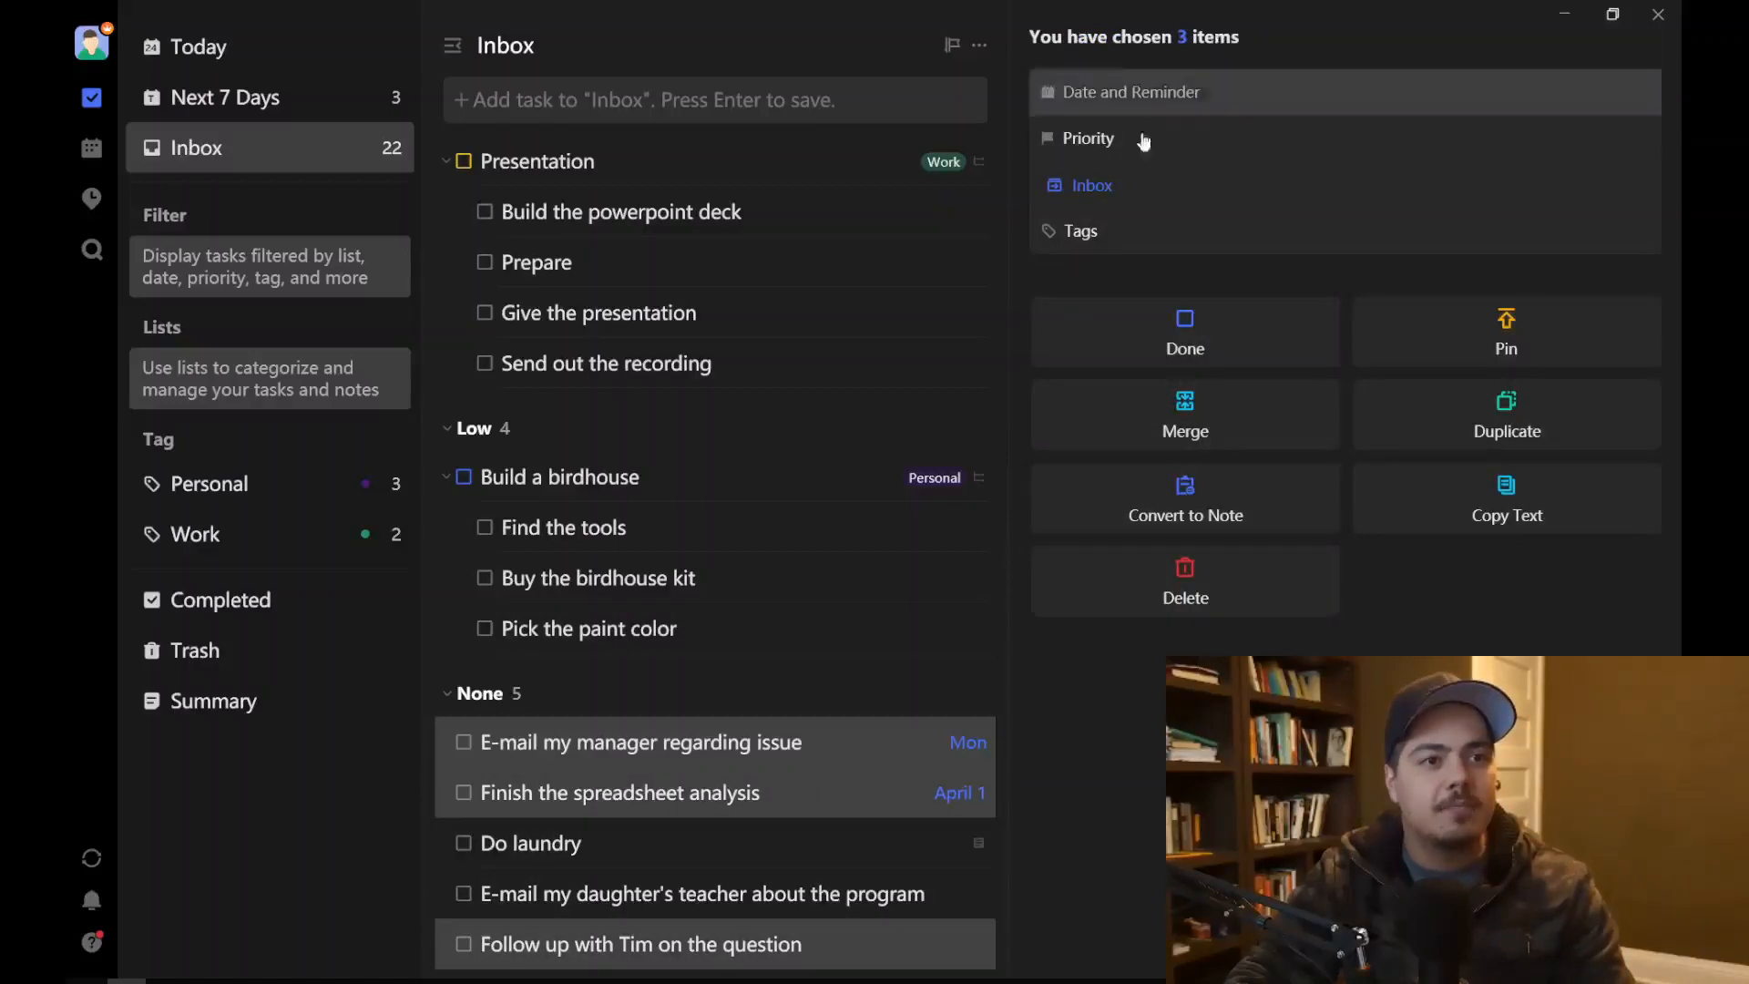
click(1084, 235)
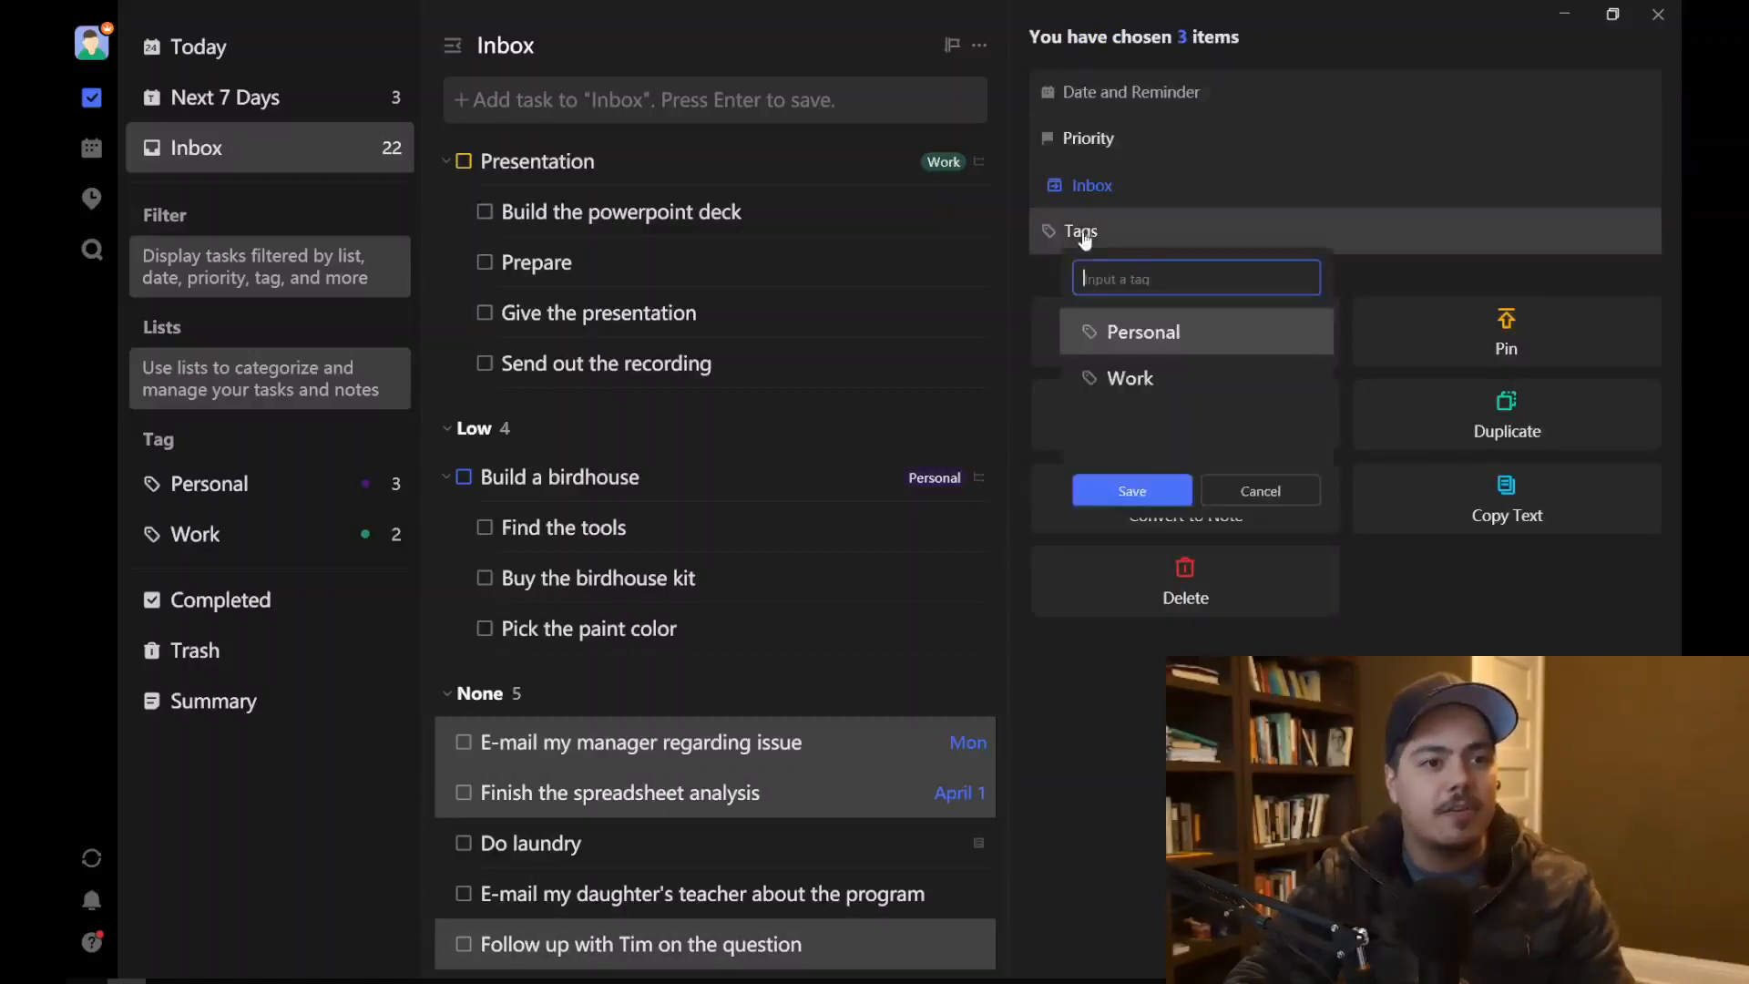
click(1137, 379)
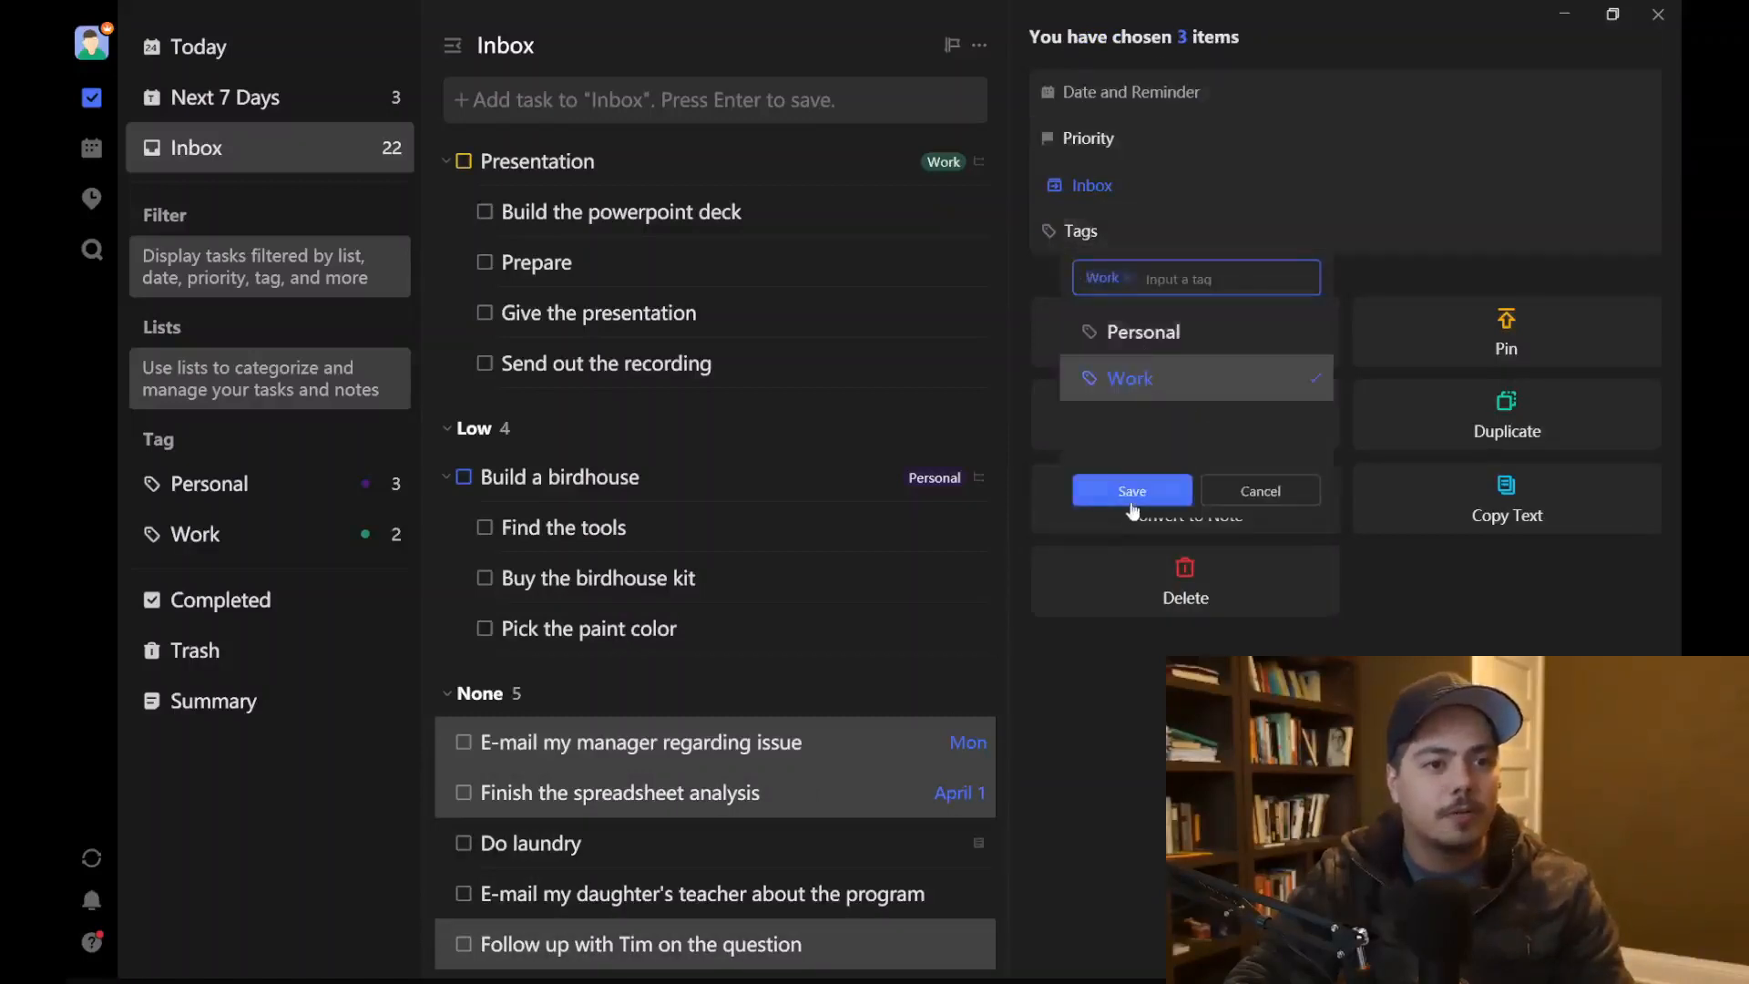
click(1130, 499)
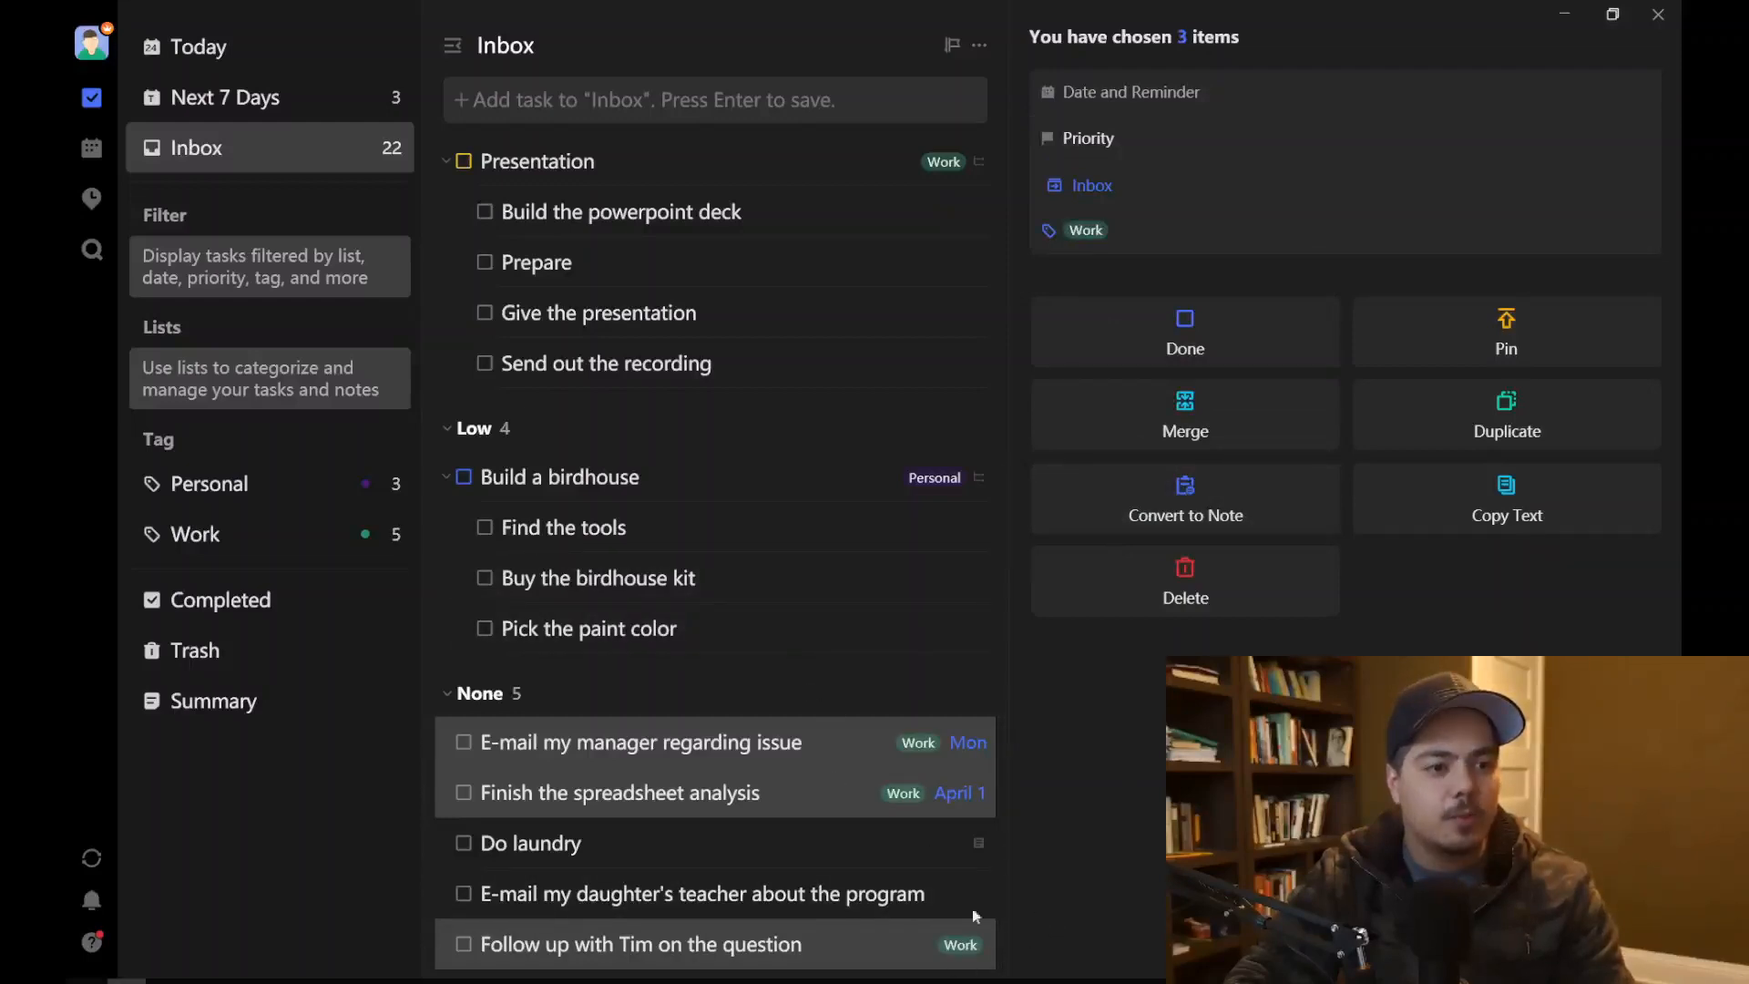
Step: Tag "Do laundry" and "E-mail my daughter's teacher about the program" together as Personal
click(747, 897)
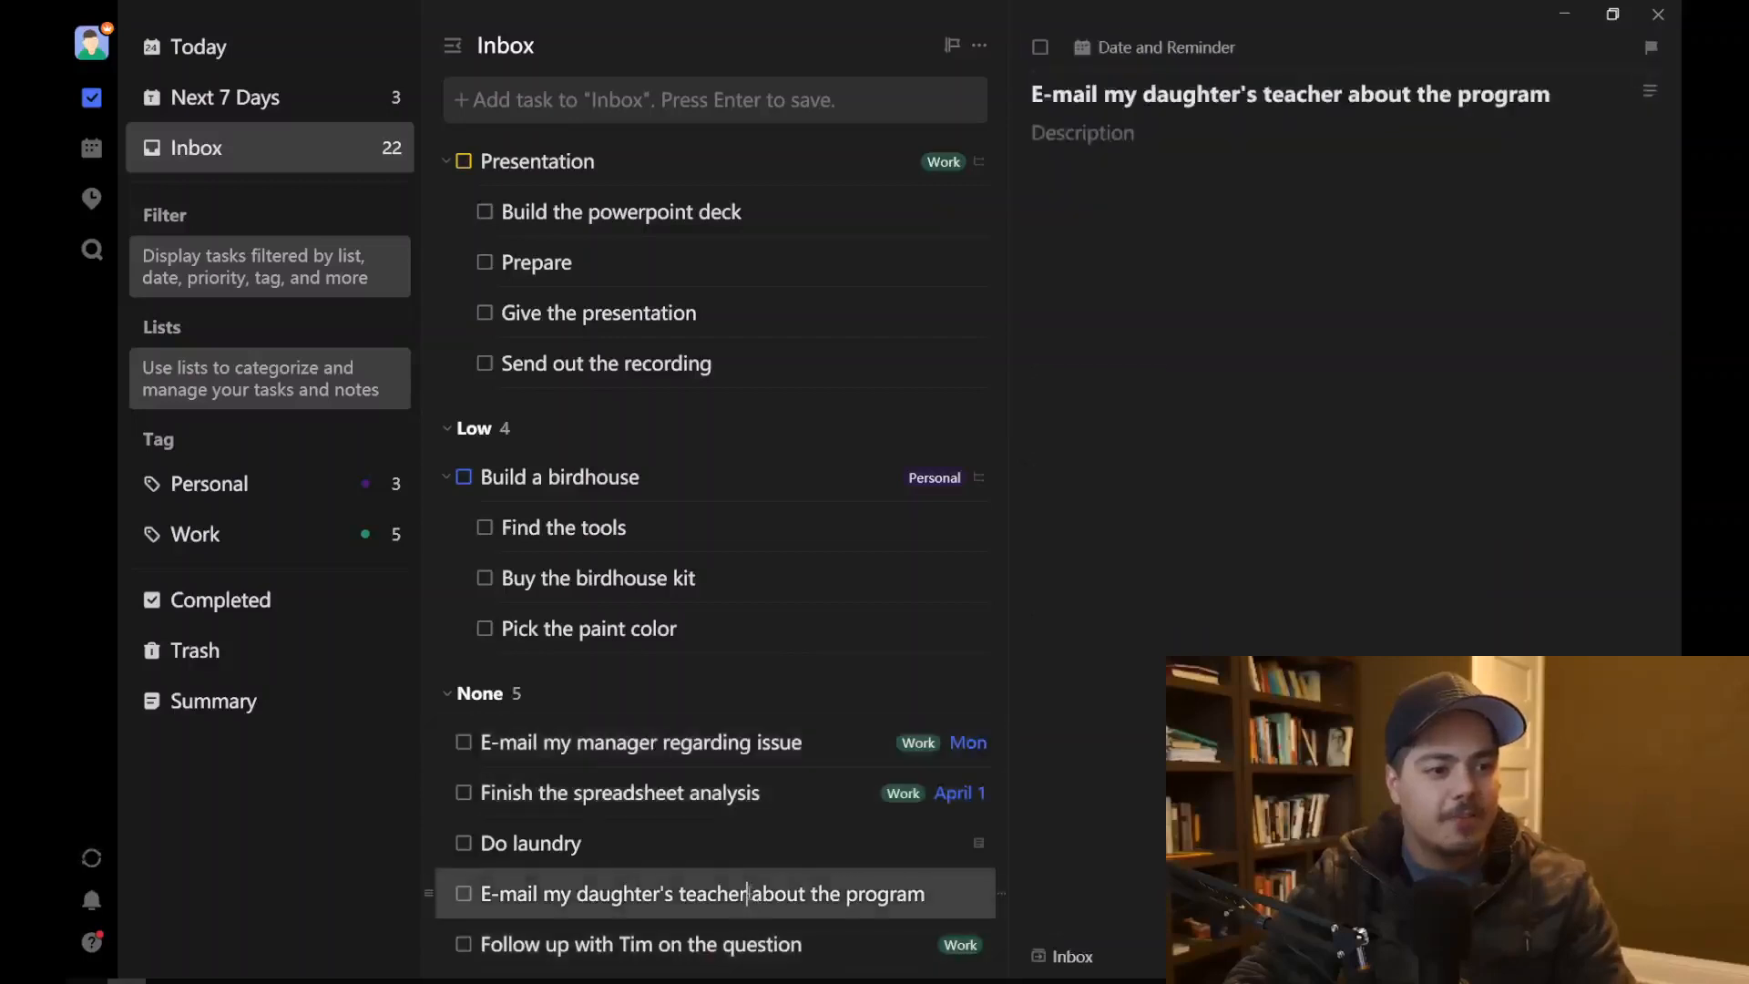
ctrl+click(743, 852)
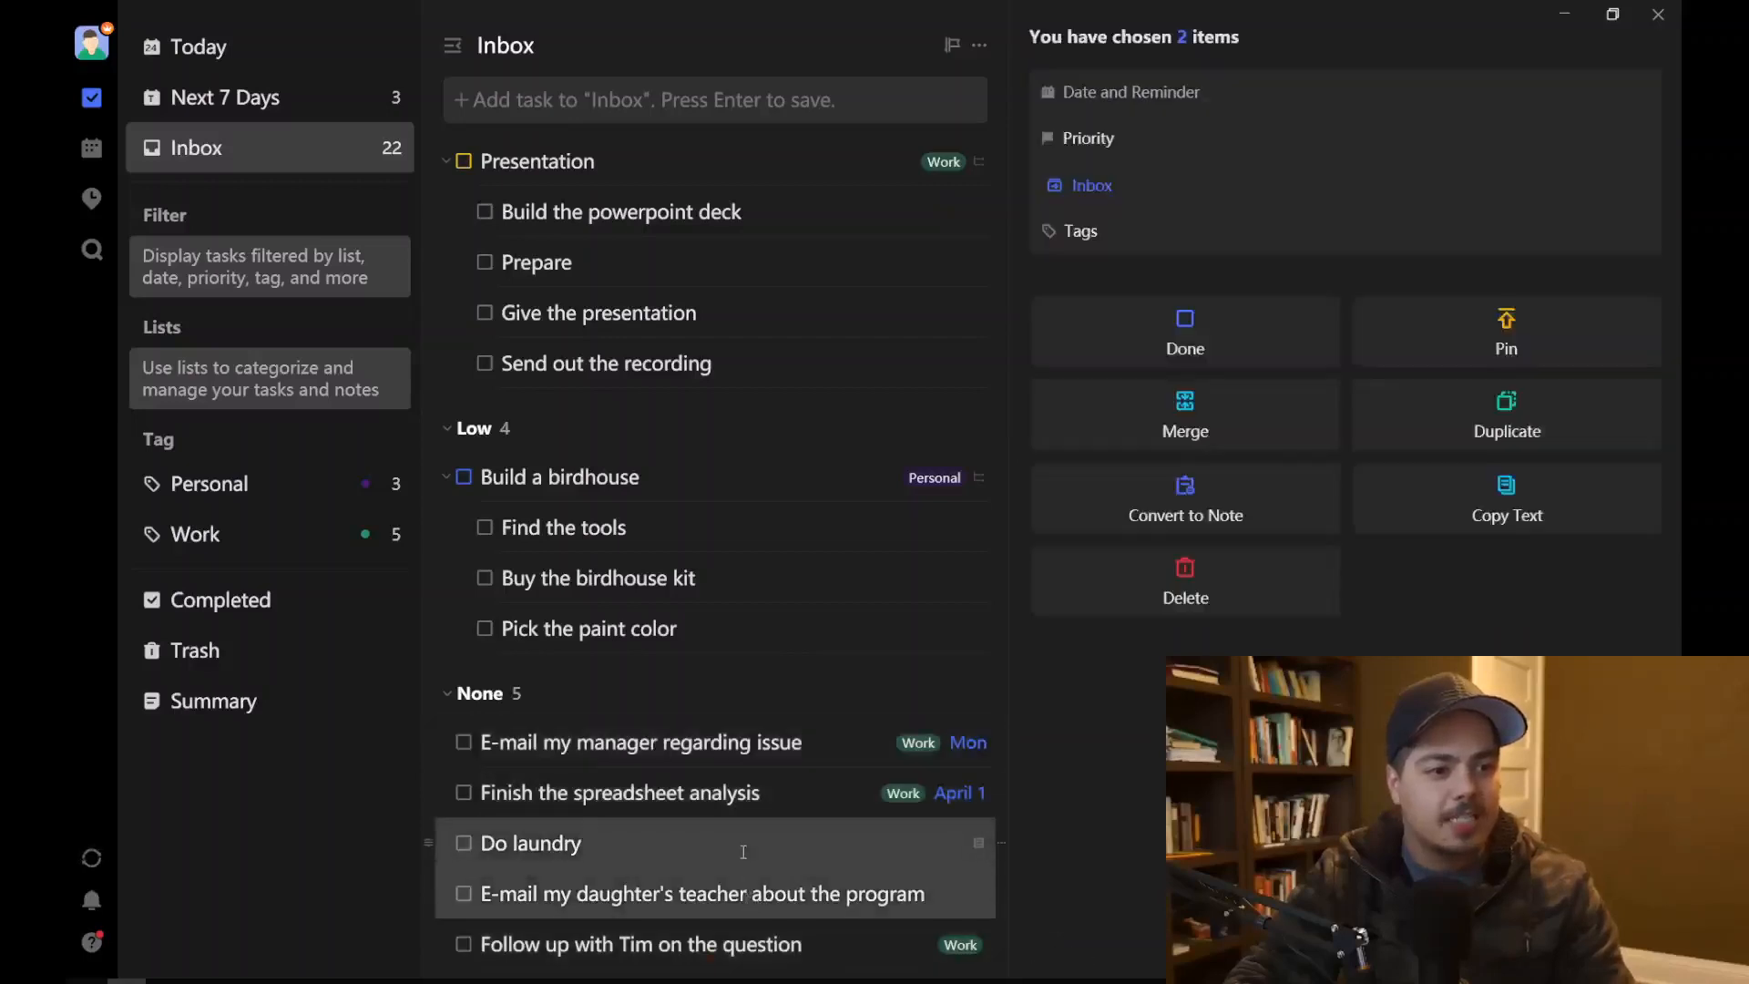
click(1101, 237)
click(1115, 332)
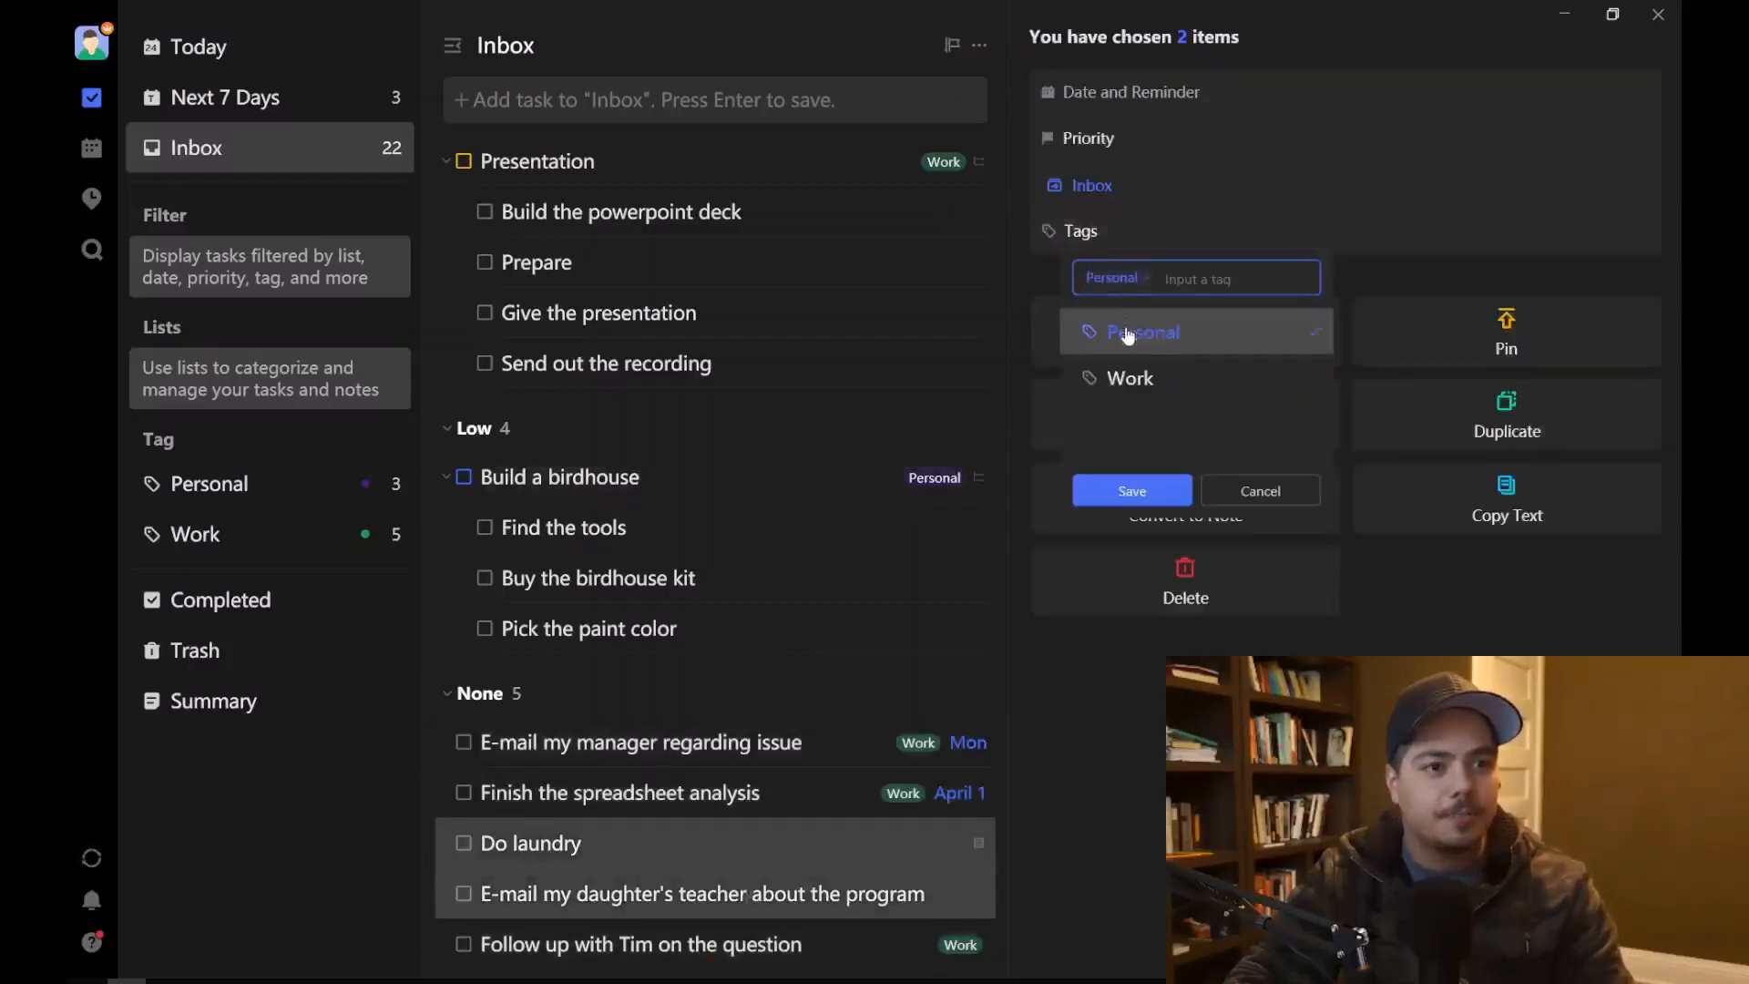
click(1117, 493)
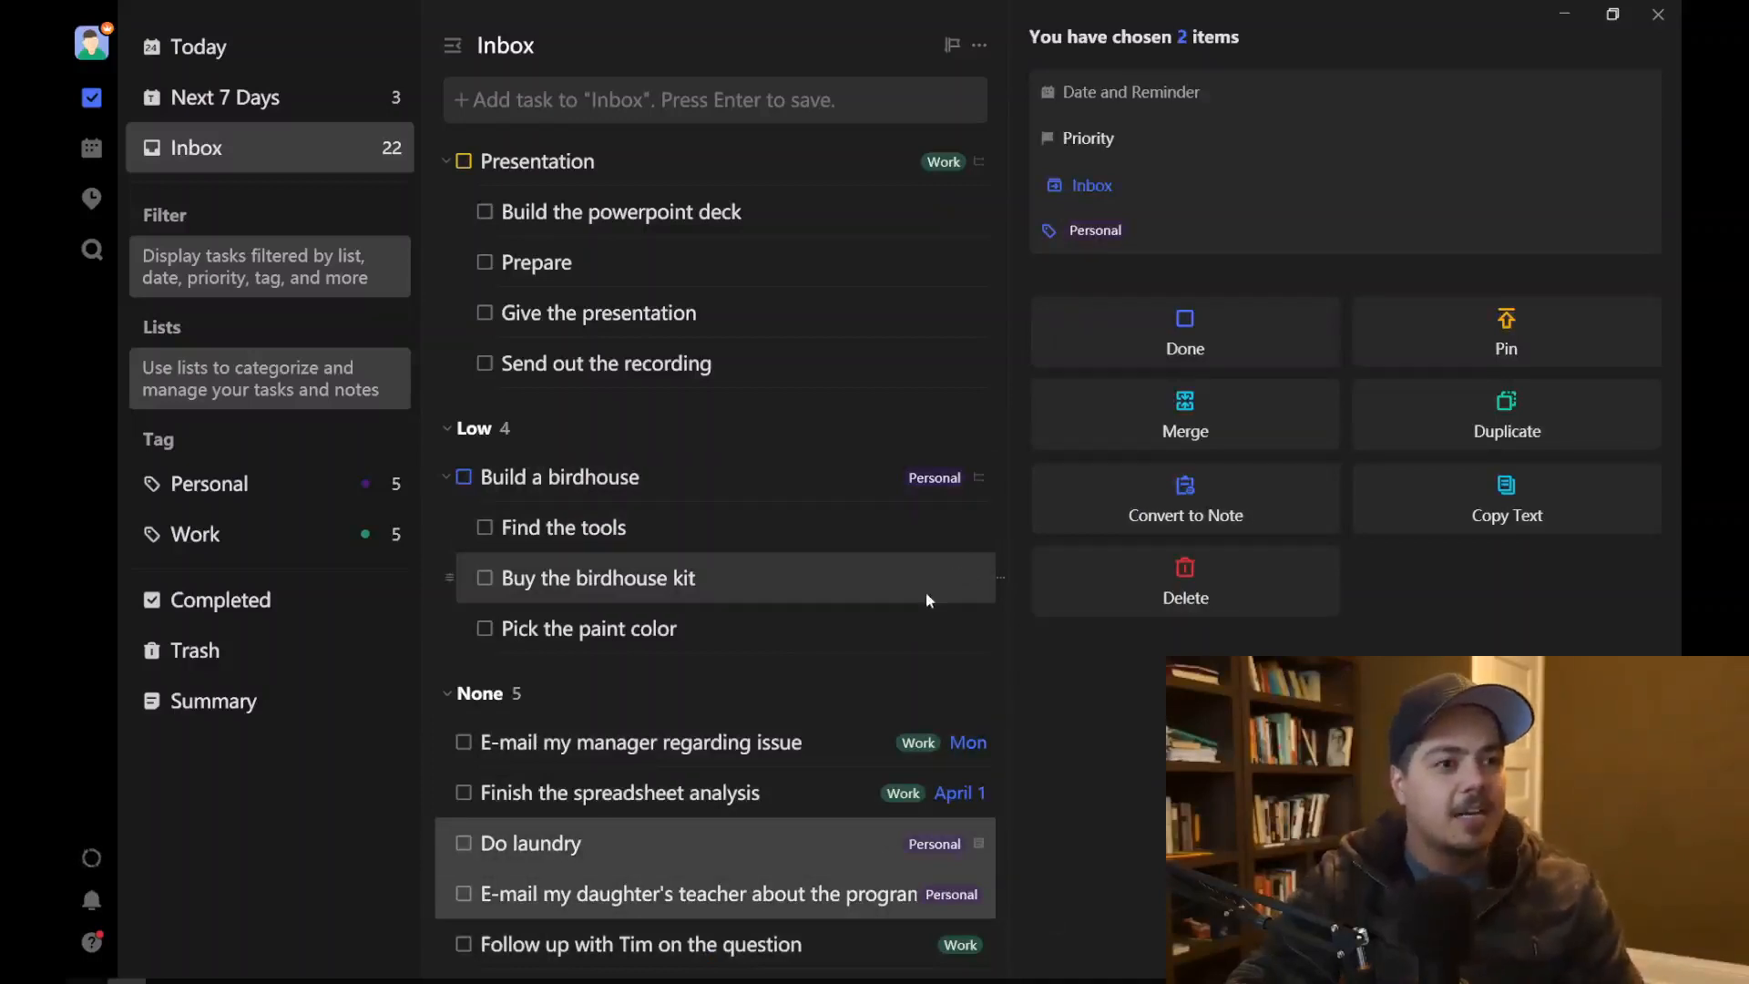
Step: Sort the Inbox by tag and look through the tasks in the Personal and Work groups
scroll(906, 607, up, 5)
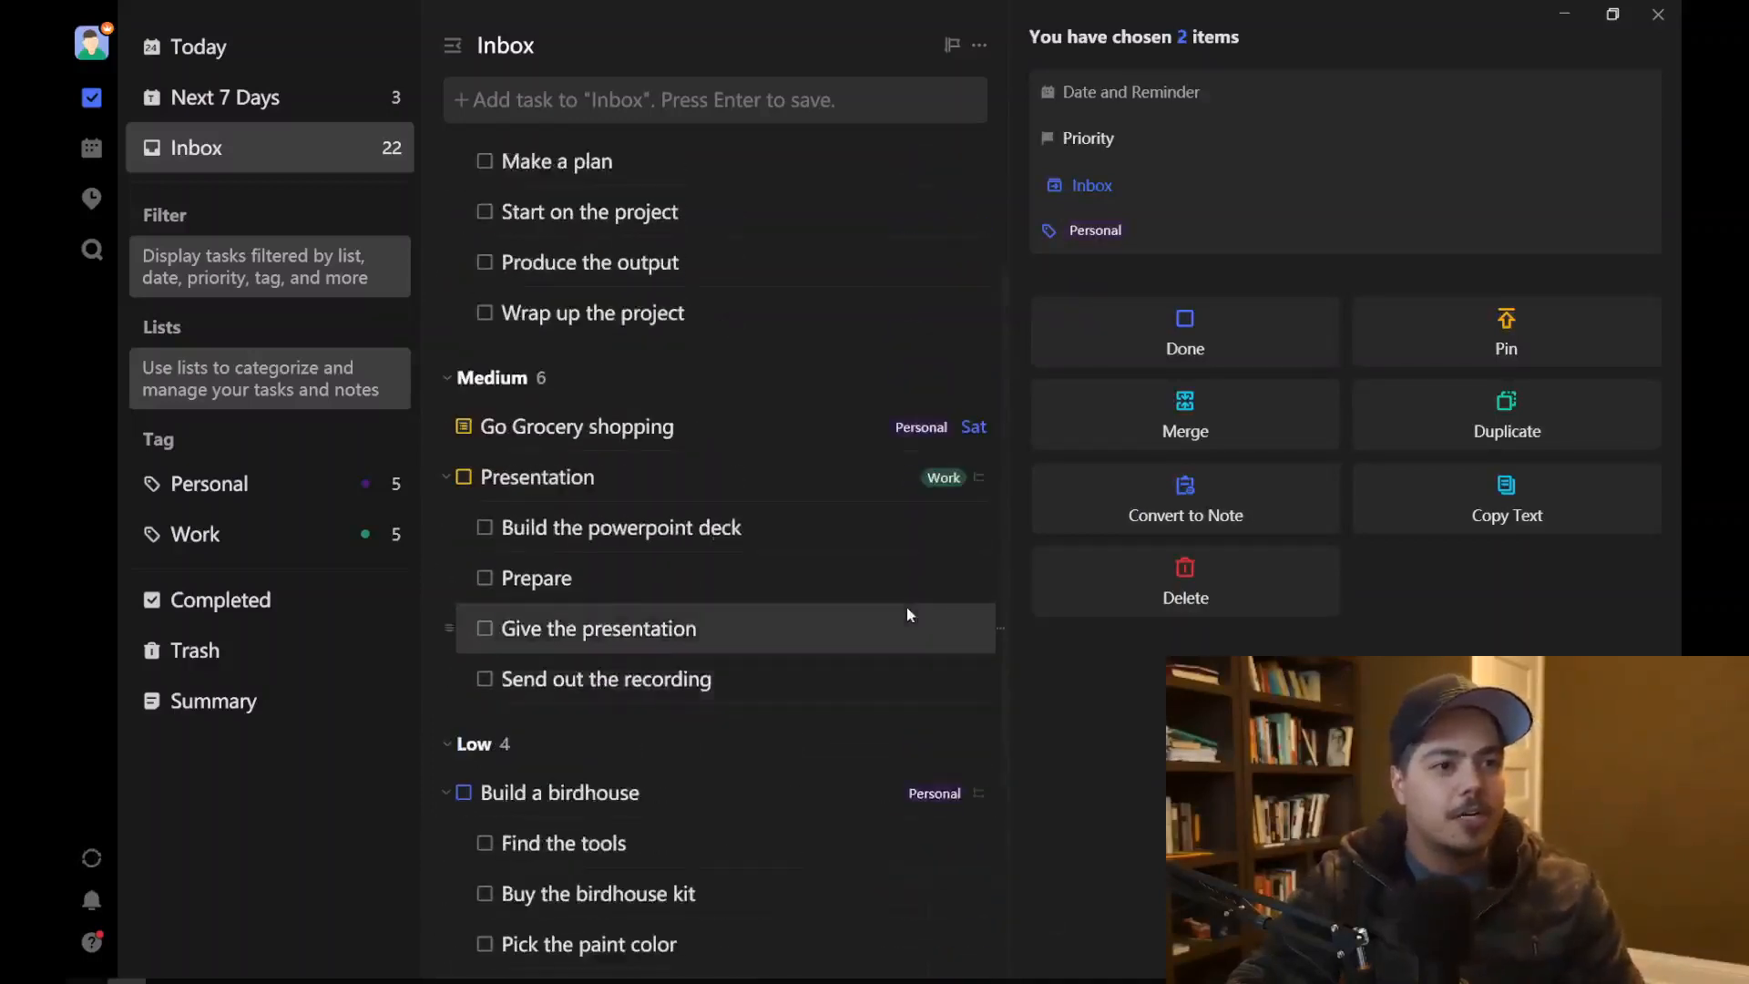
click(954, 47)
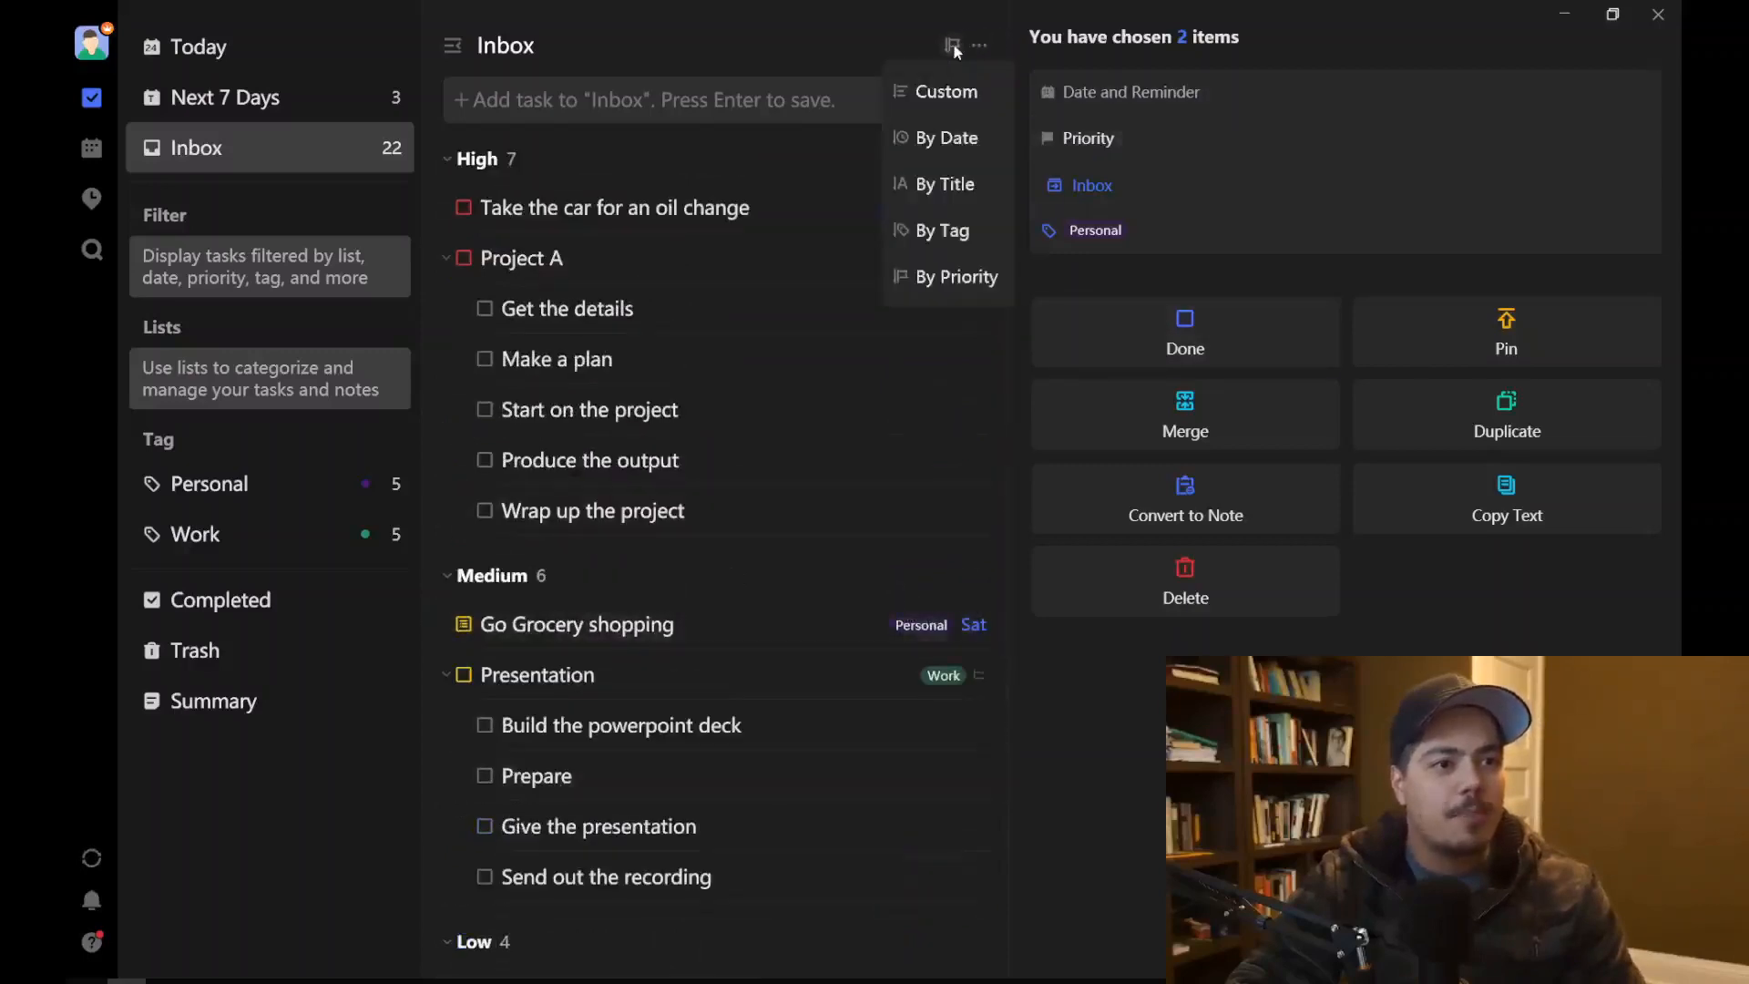
click(947, 230)
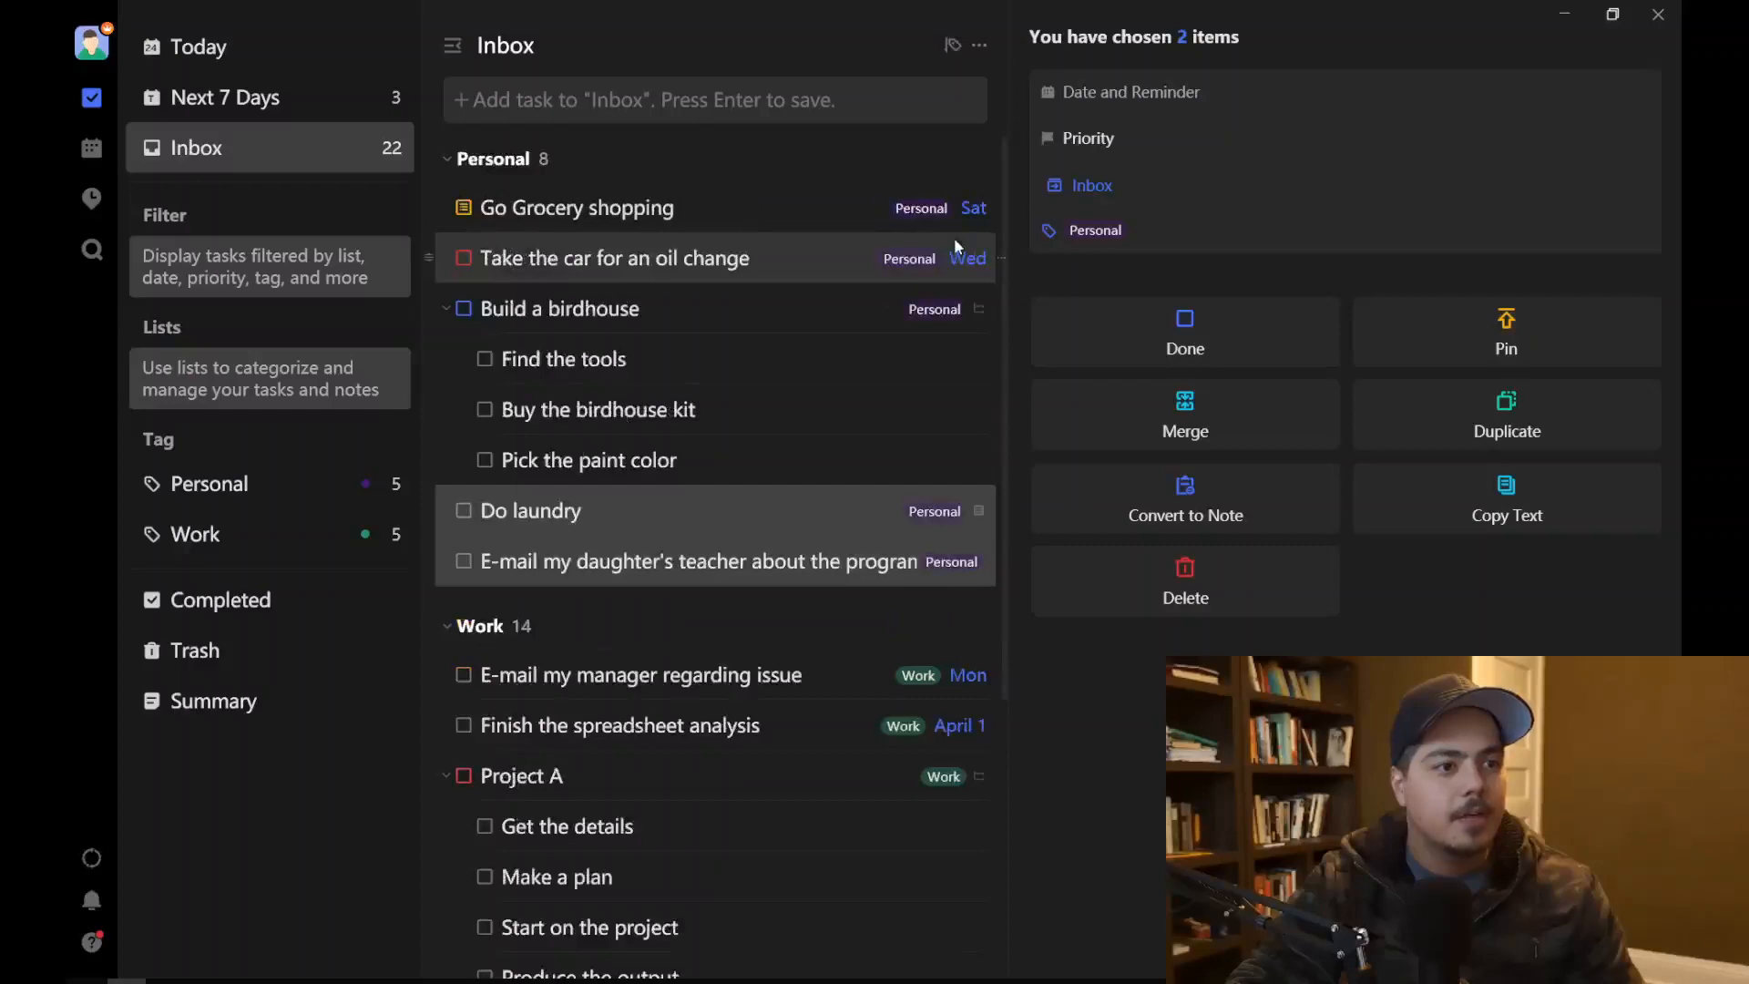
click(787, 193)
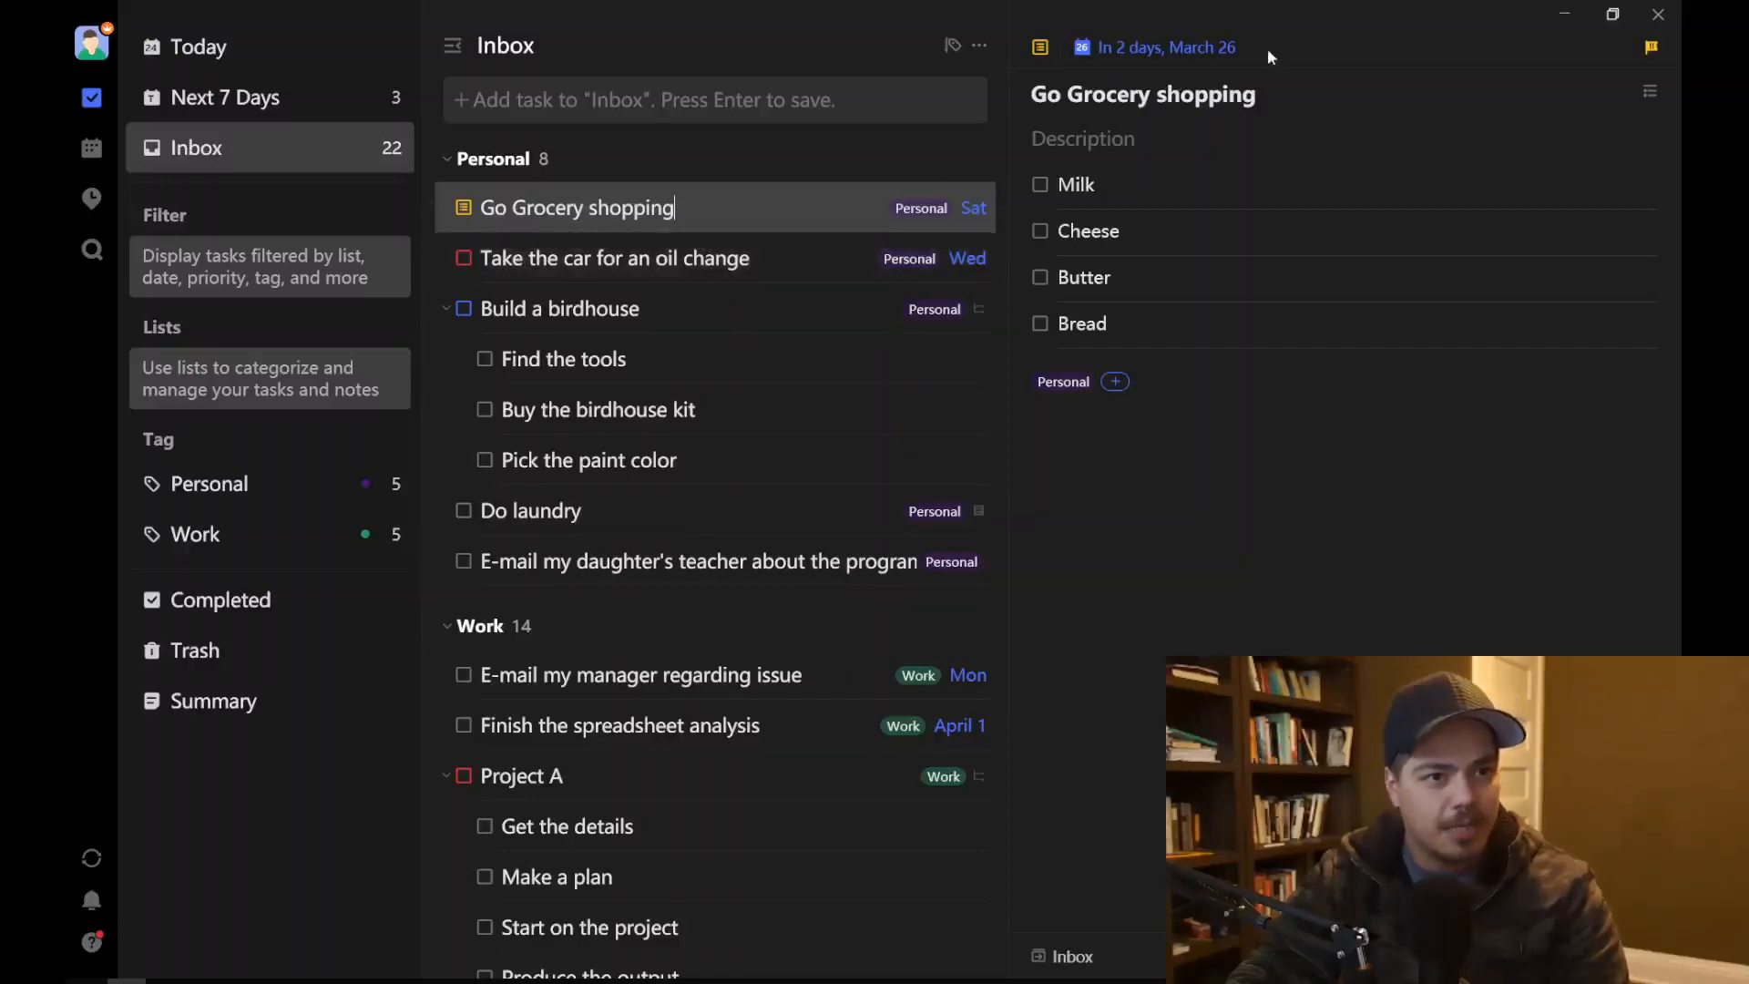
click(686, 259)
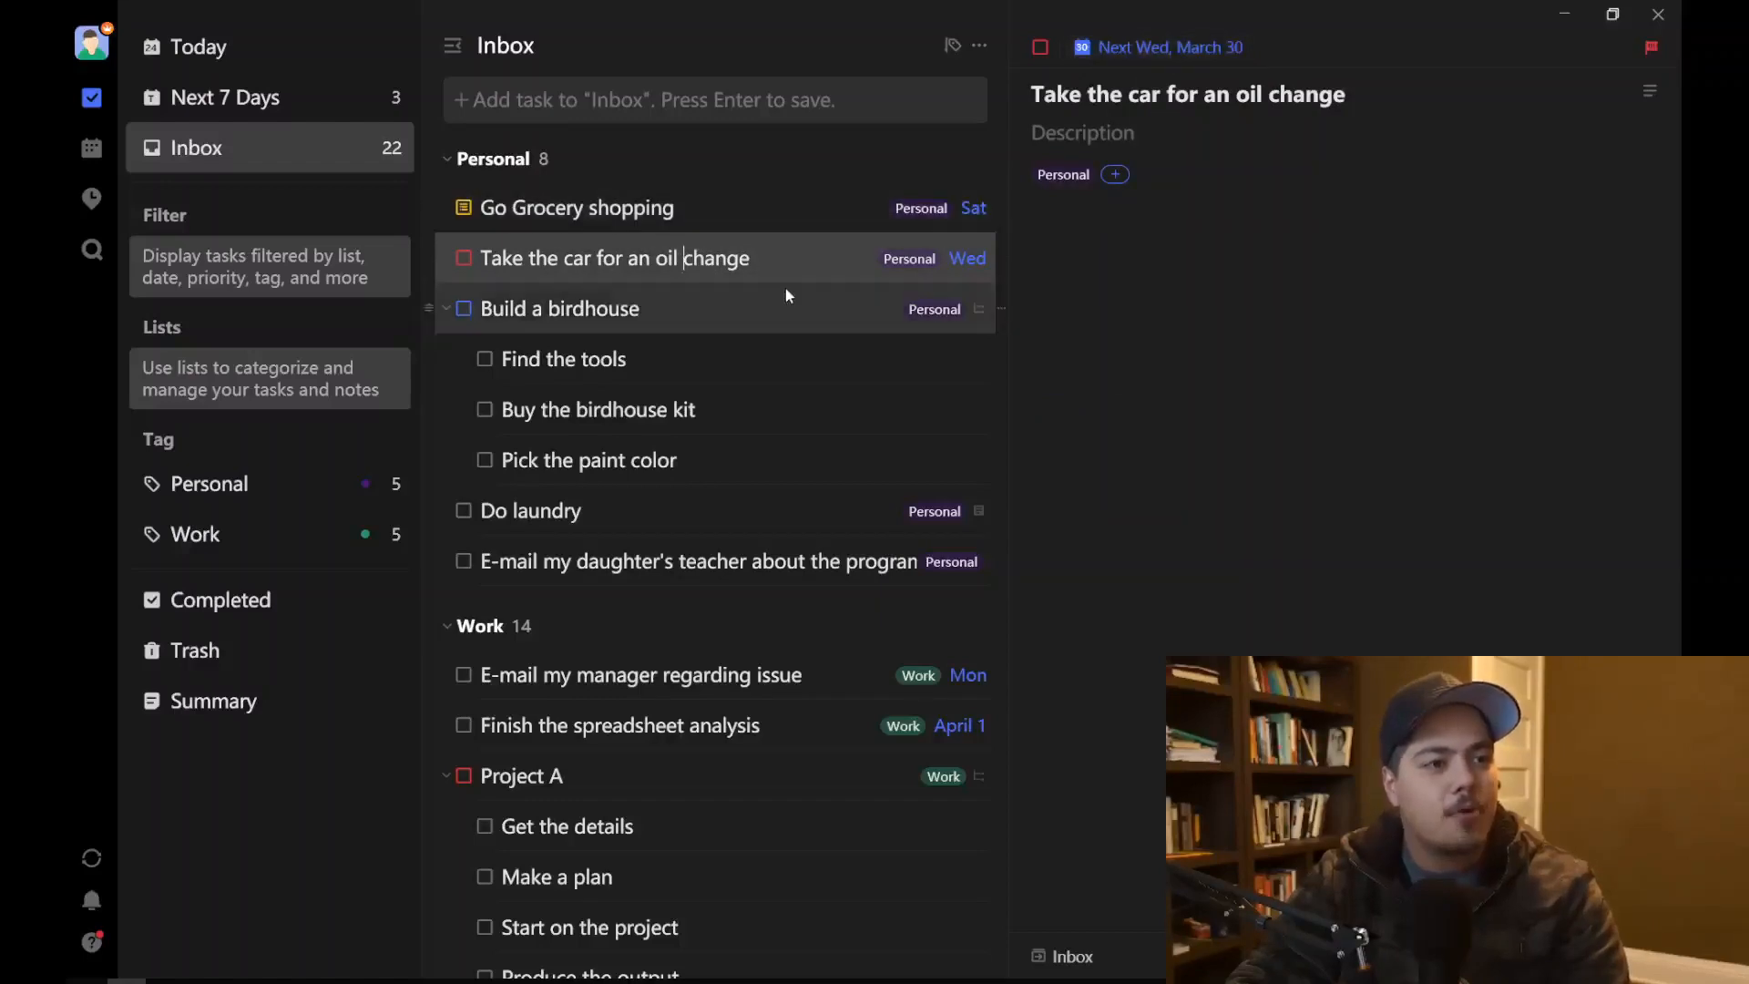
scroll(777, 456, down, 1)
scroll(777, 456, down, 6)
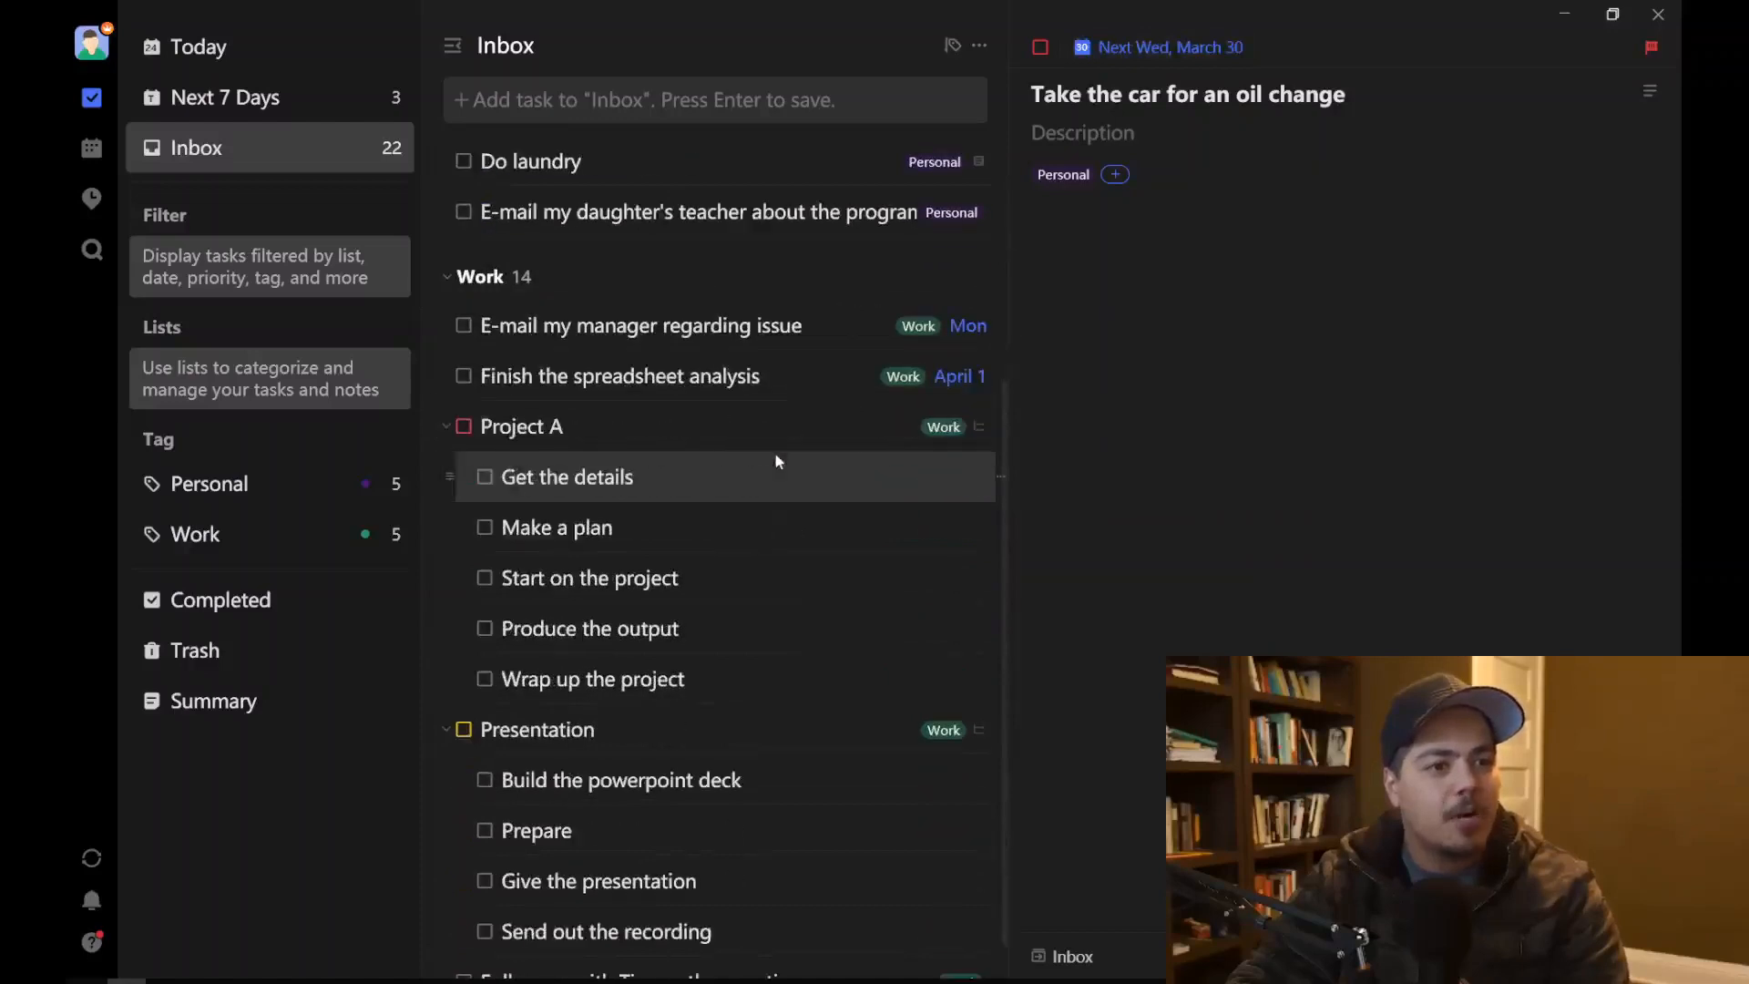
scroll(774, 455, down, 1)
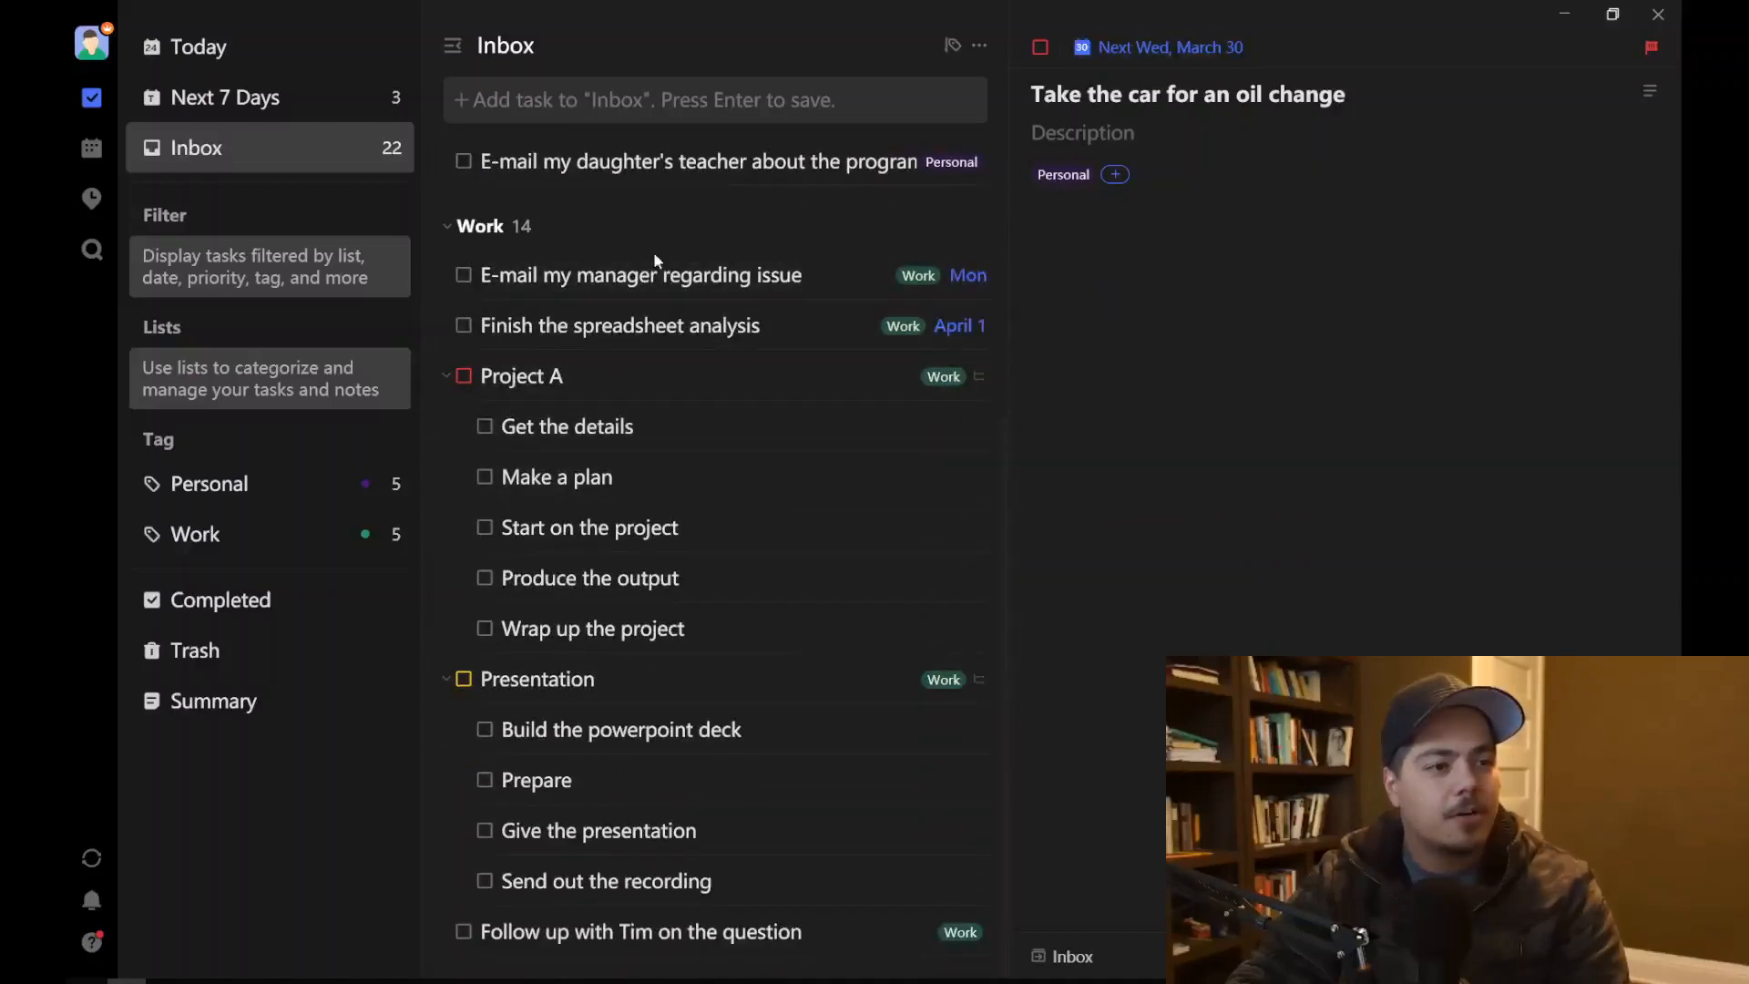
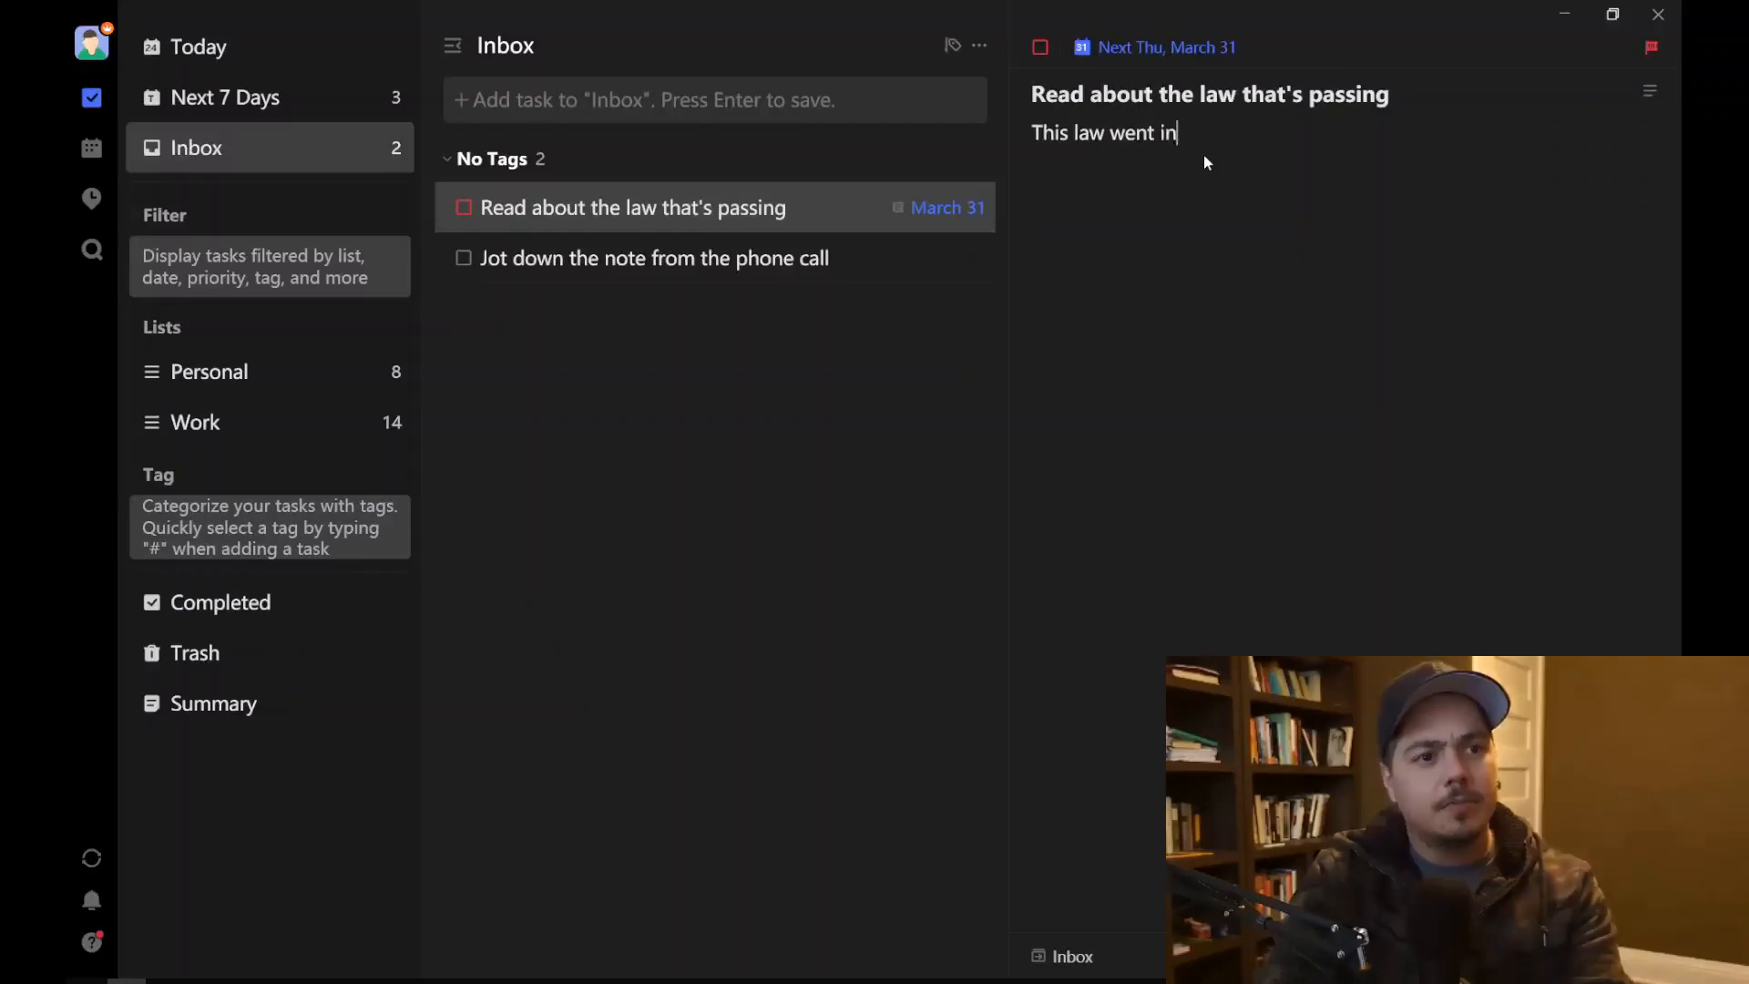
Step: Complete the "Read about the law that's passing" description as "This law went into effect last week." and move the task to the Work list
text(ffect last week.)
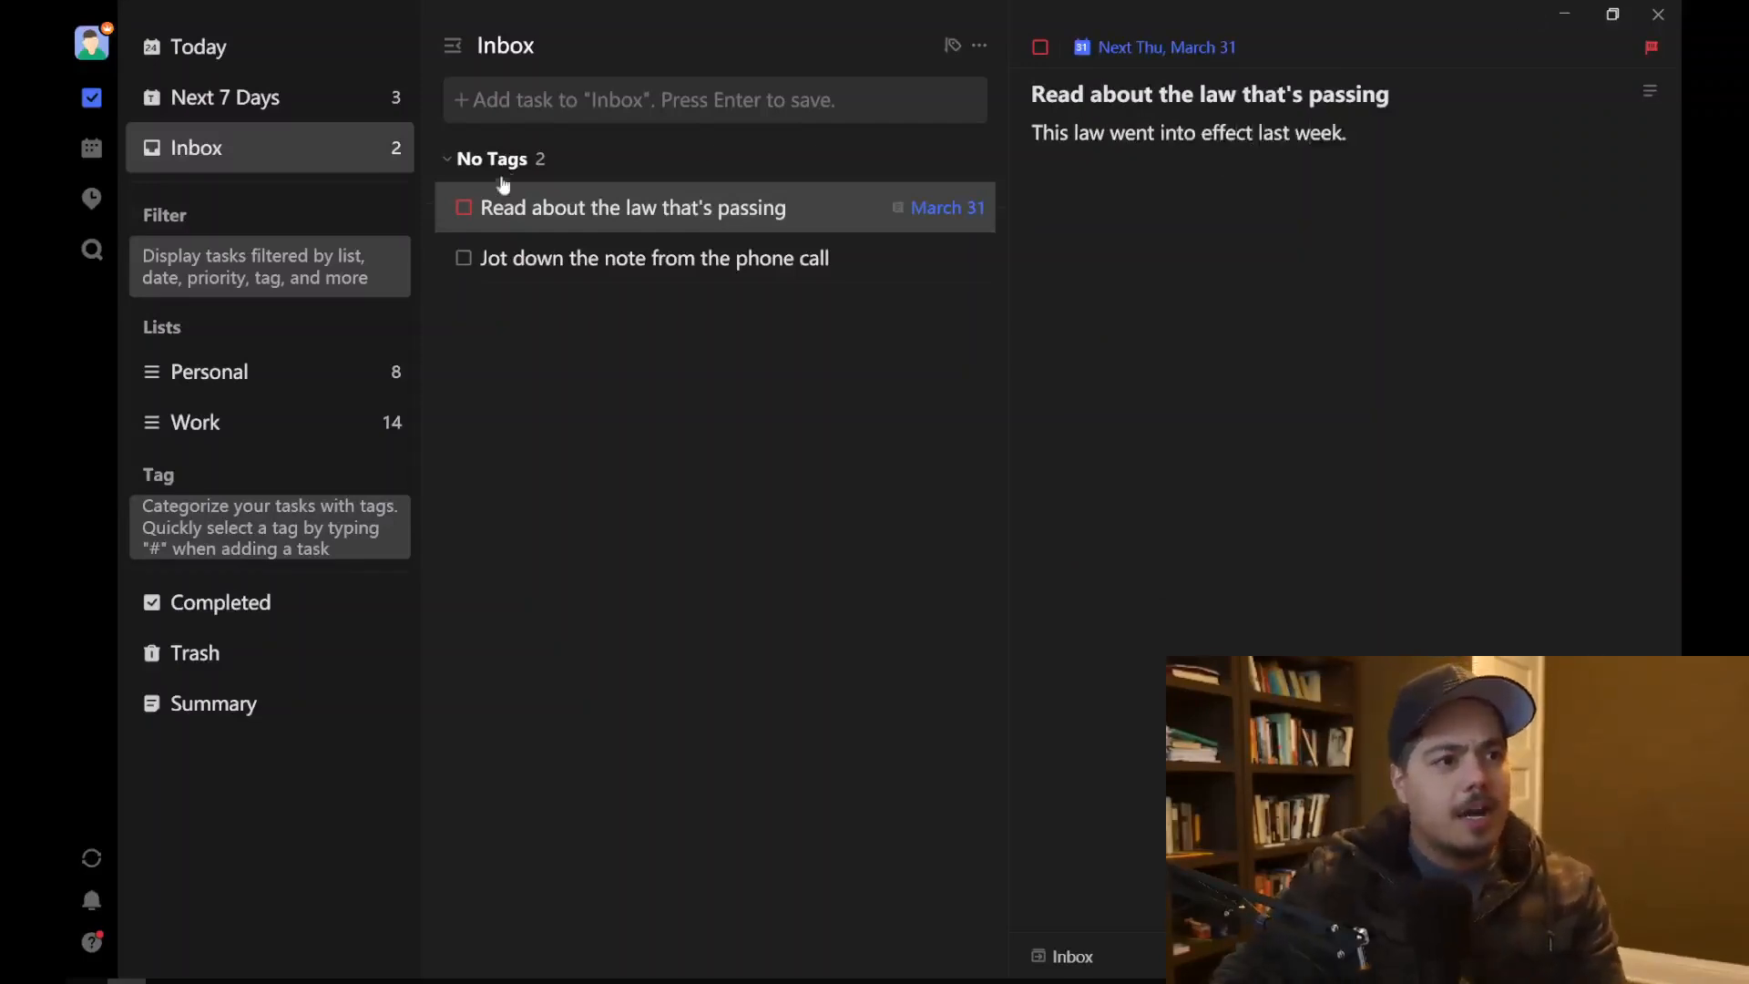
drag(440, 213, 247, 432)
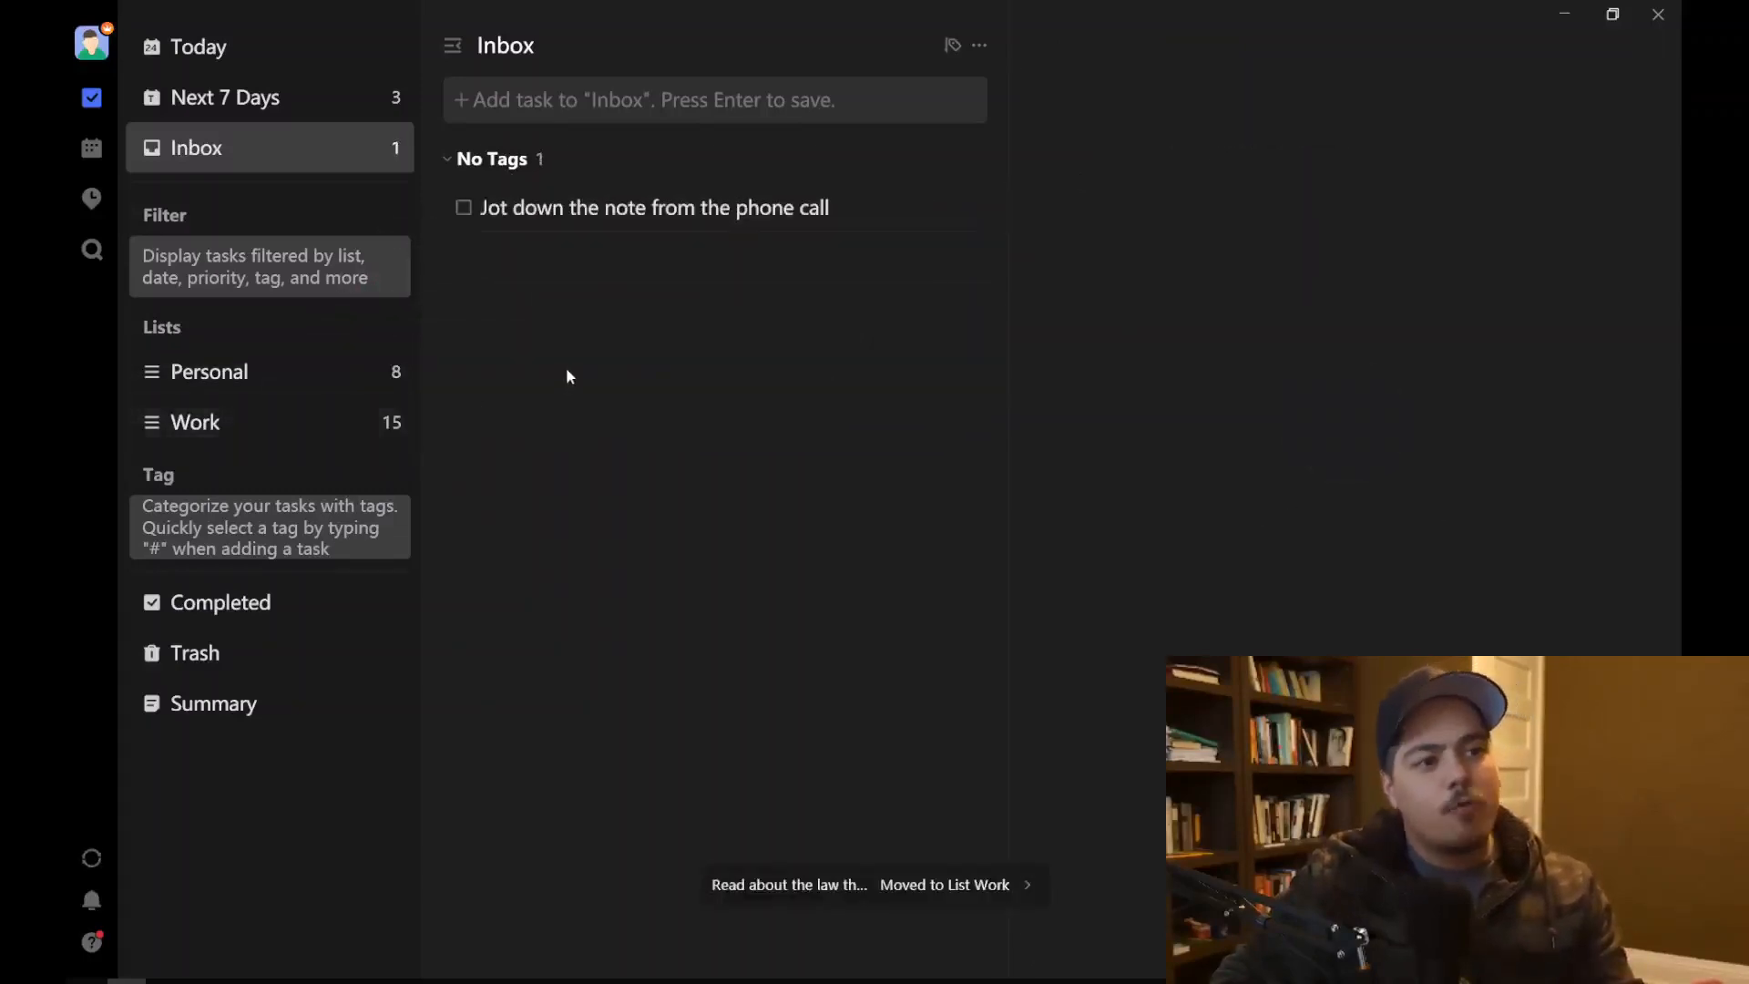
Step: Set "Jot down the note from the phone call" to low priority and move it to the Personal list
click(587, 209)
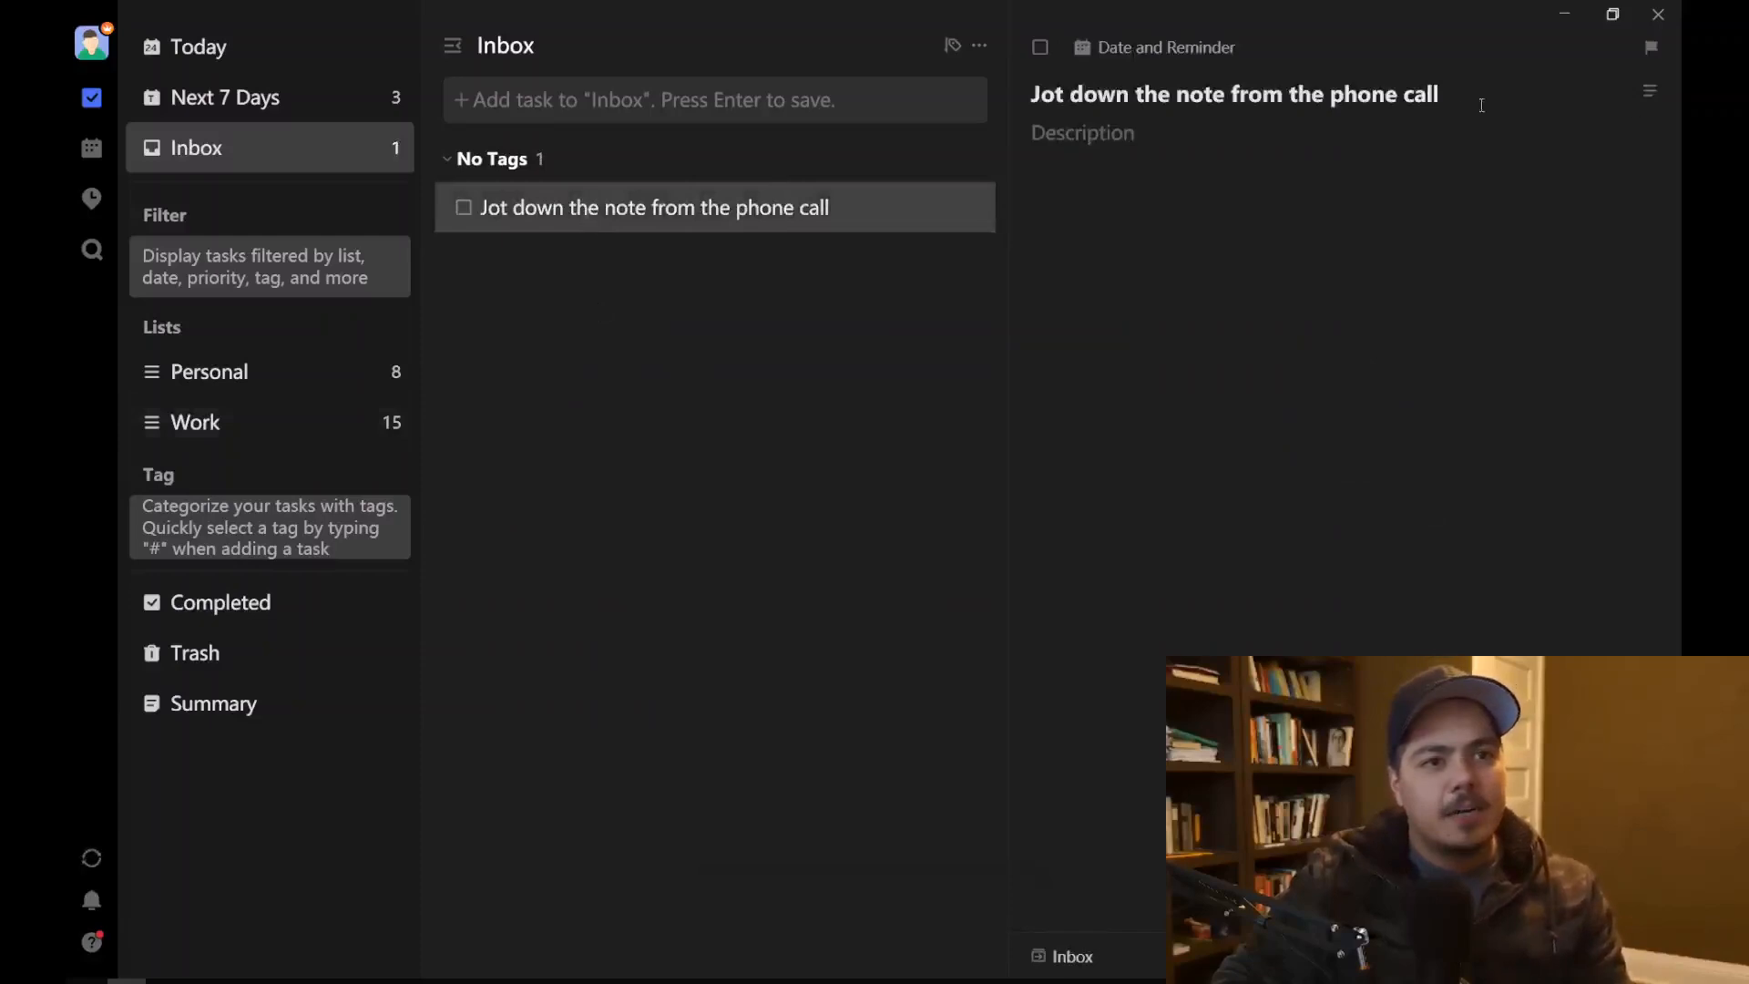
click(1654, 48)
click(1596, 146)
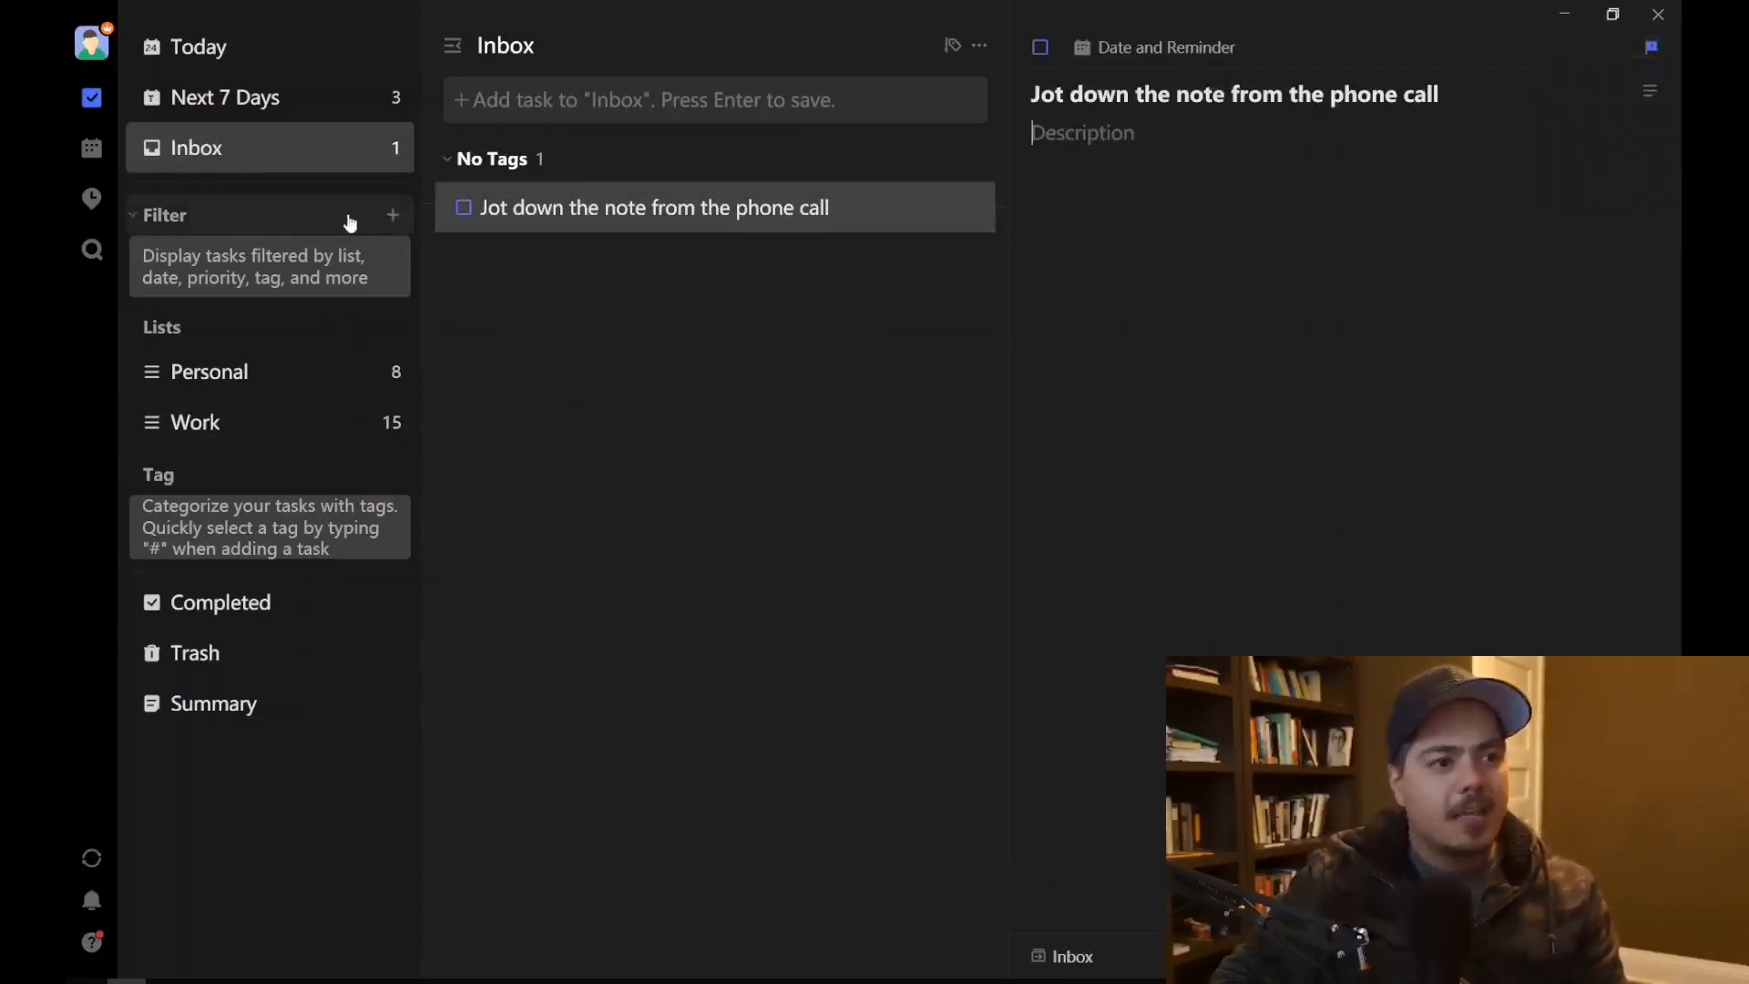
drag(438, 215, 211, 380)
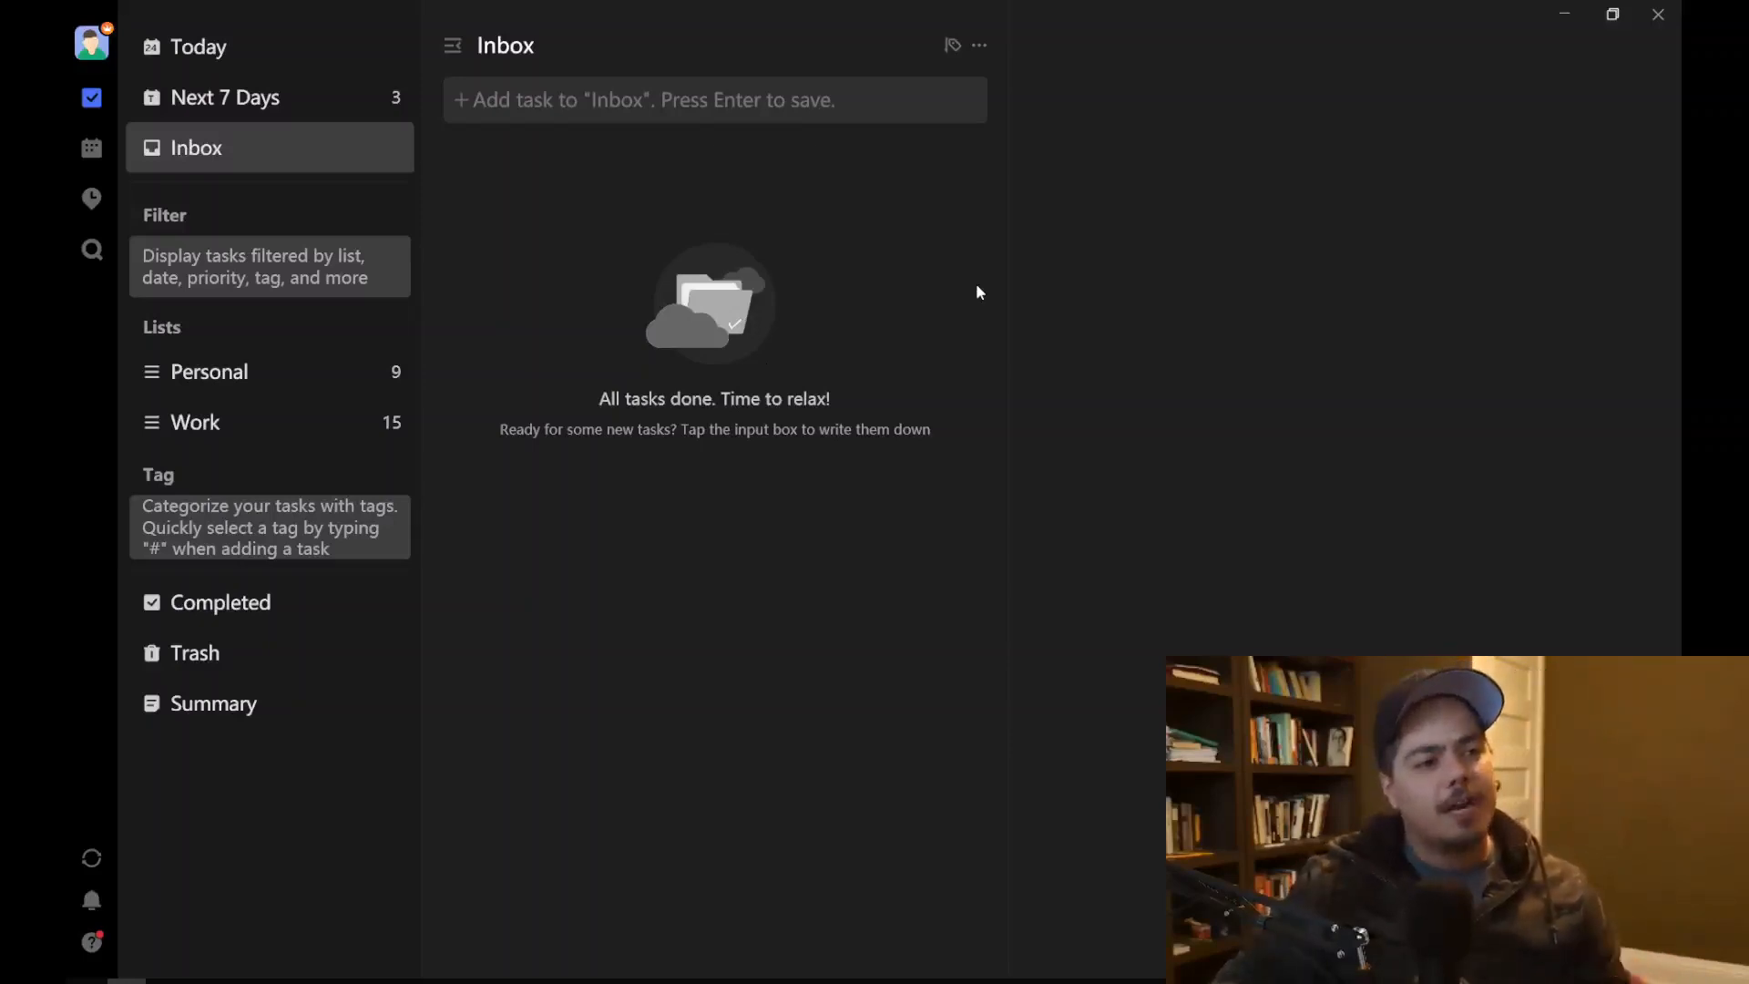
Step: Open the Personal list and add a section named "Household" to it
click(324, 395)
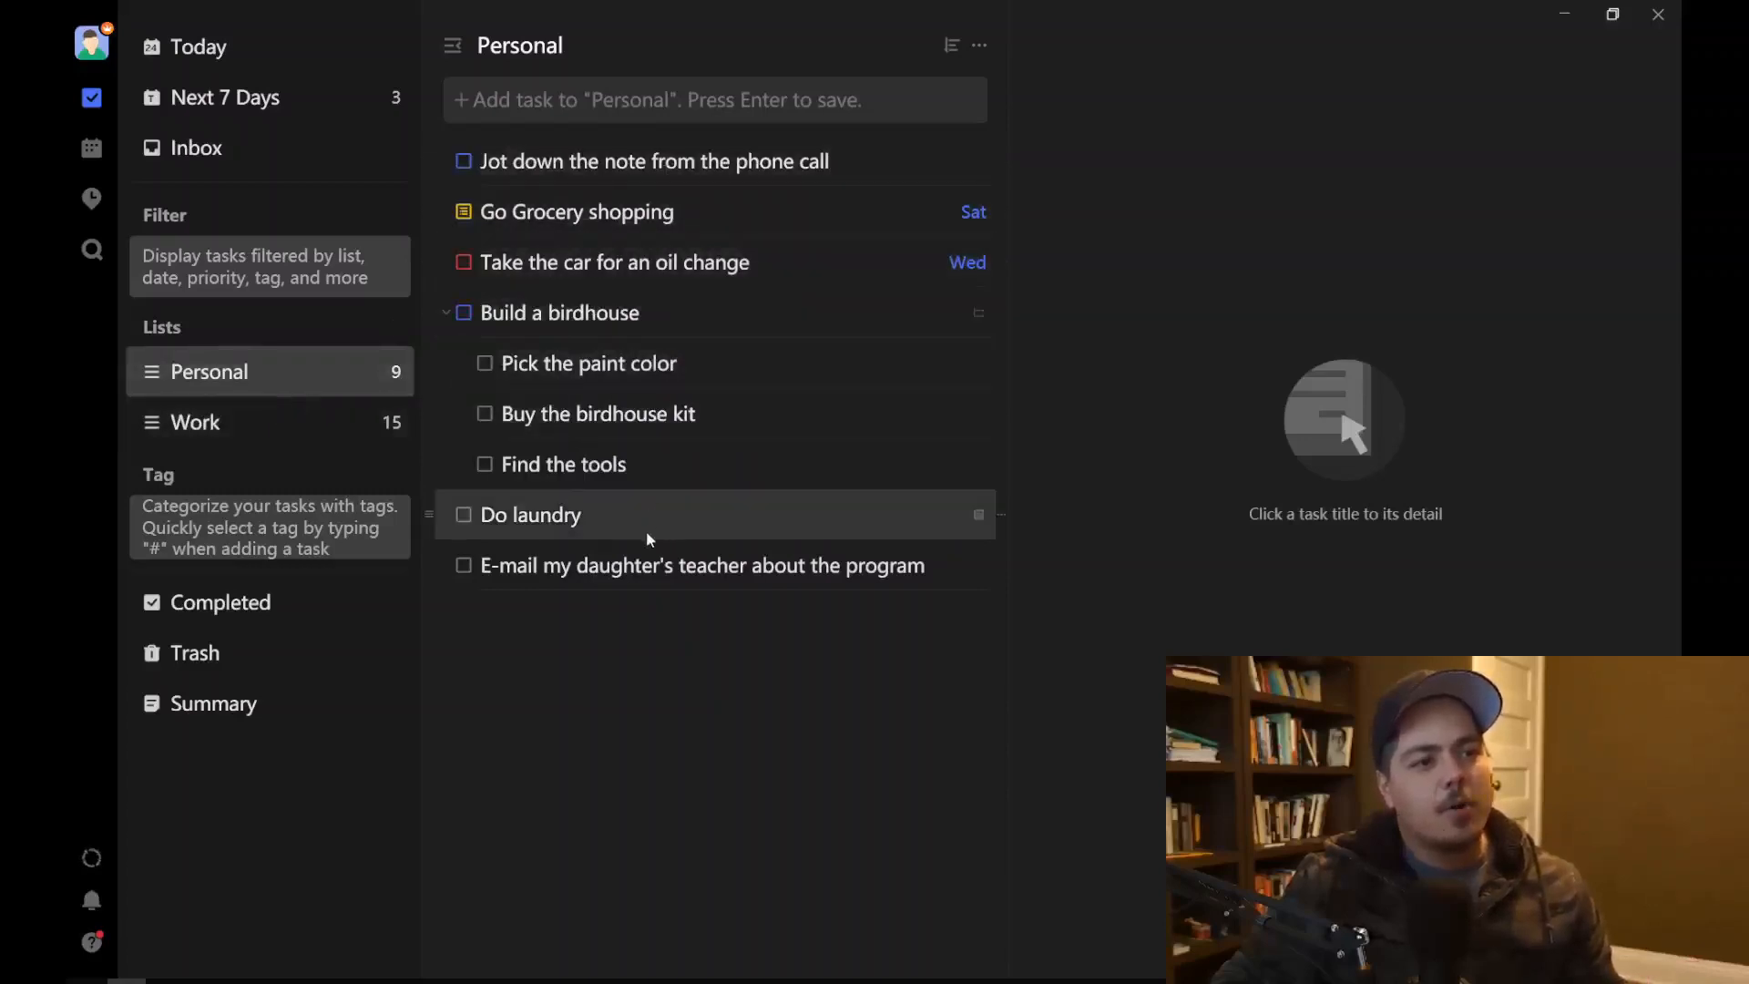
click(644, 558)
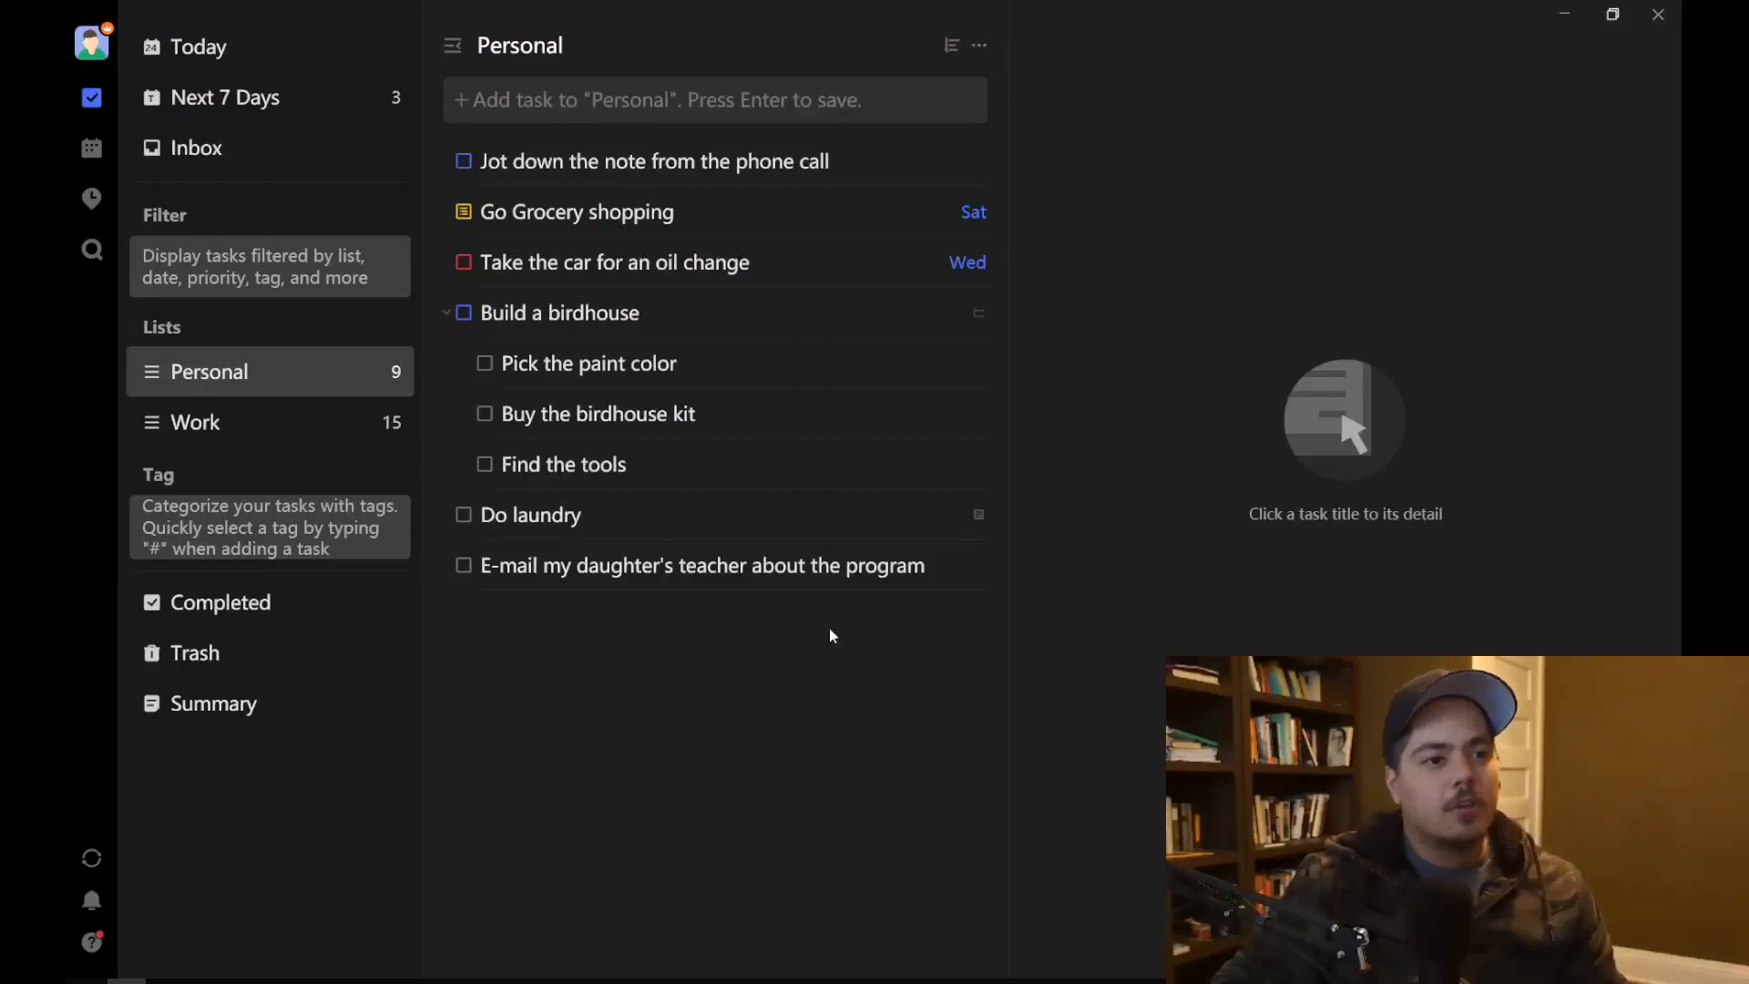
click(980, 46)
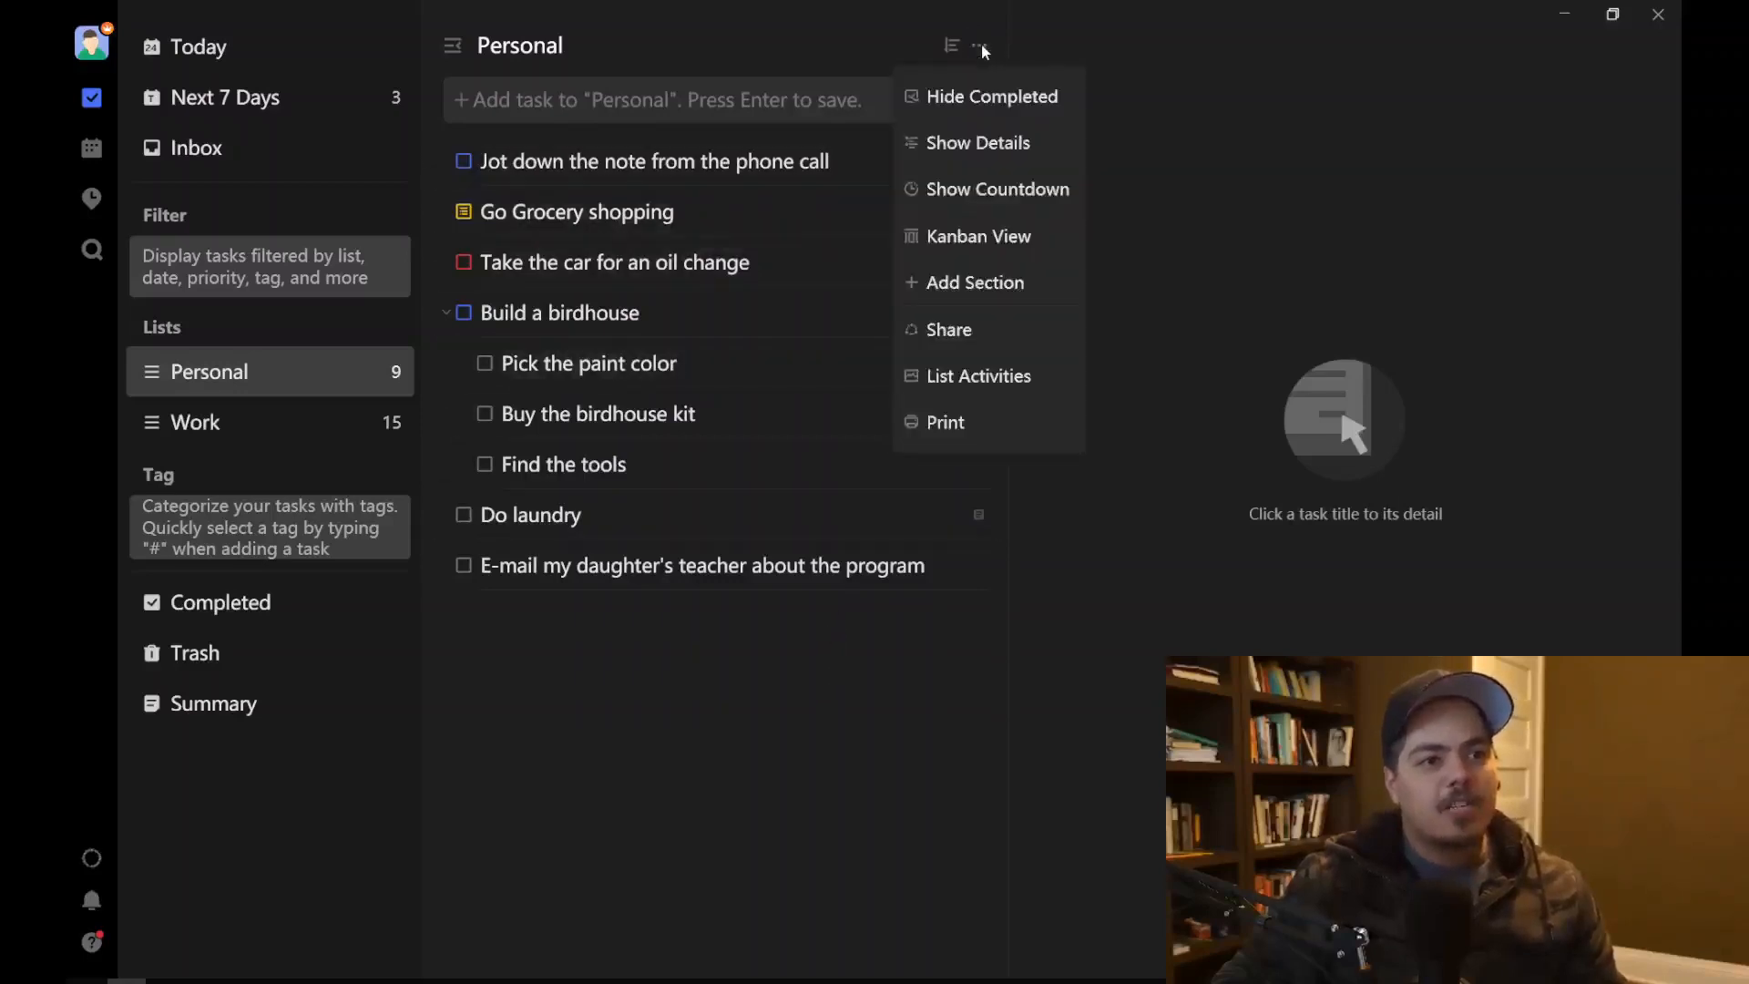
click(995, 293)
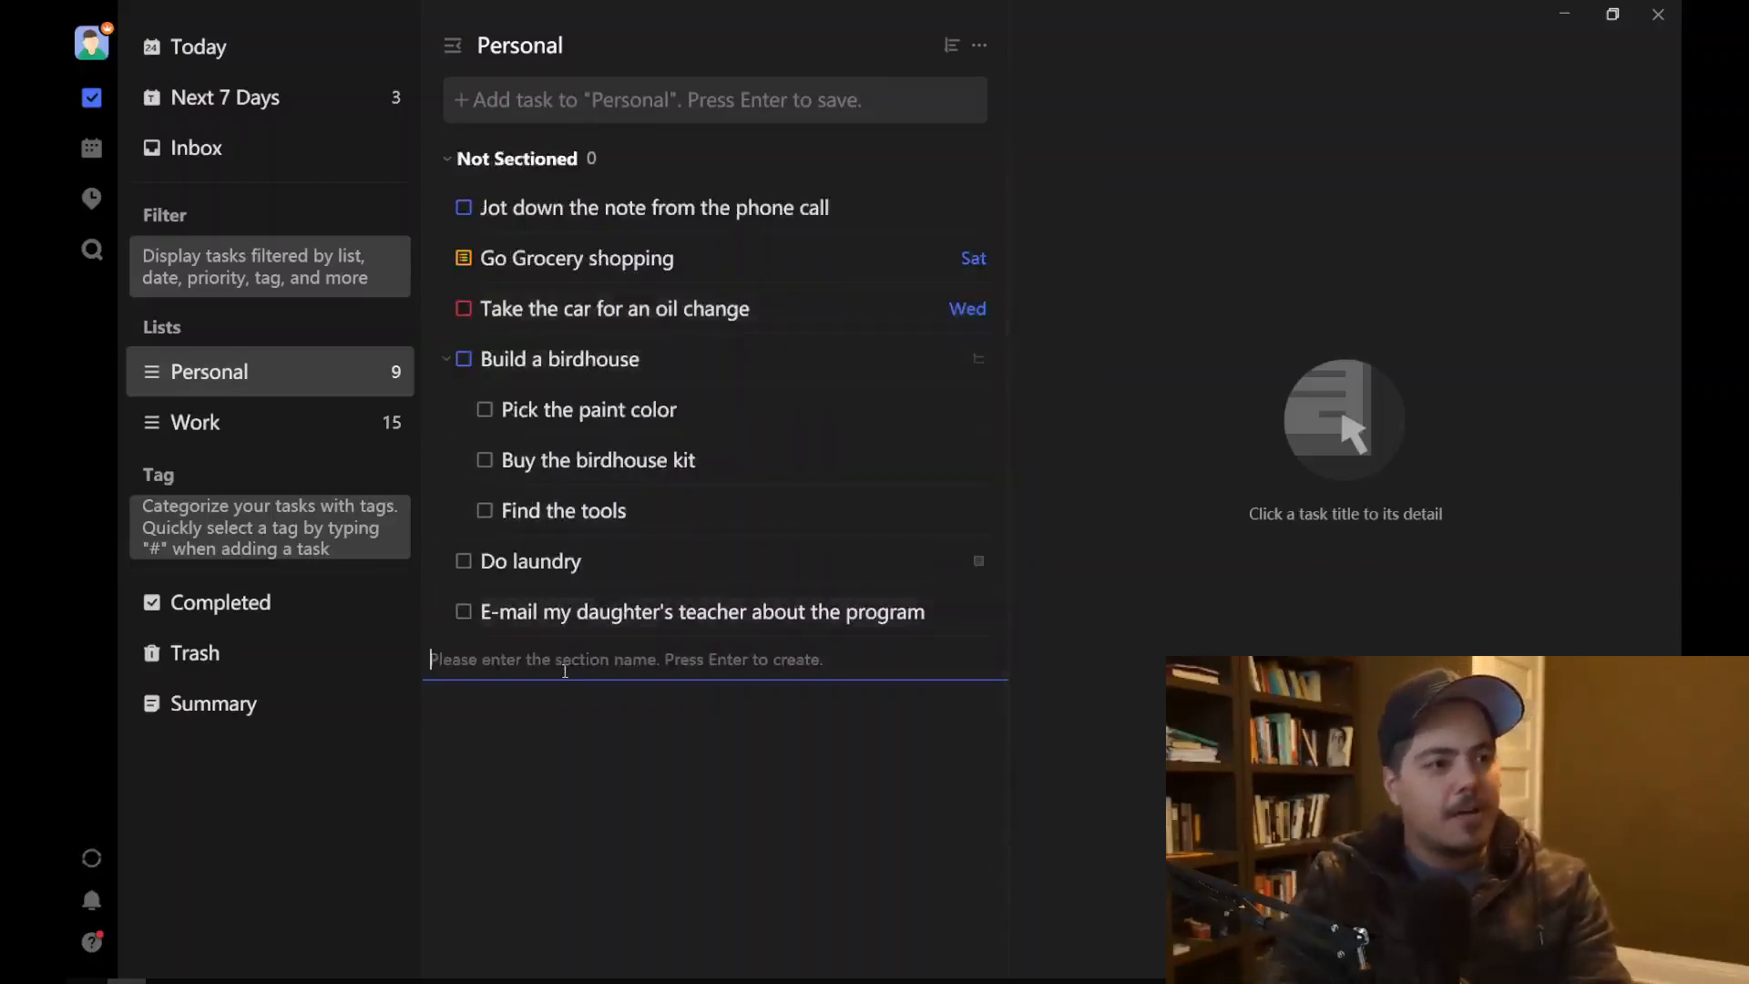
text(Household)
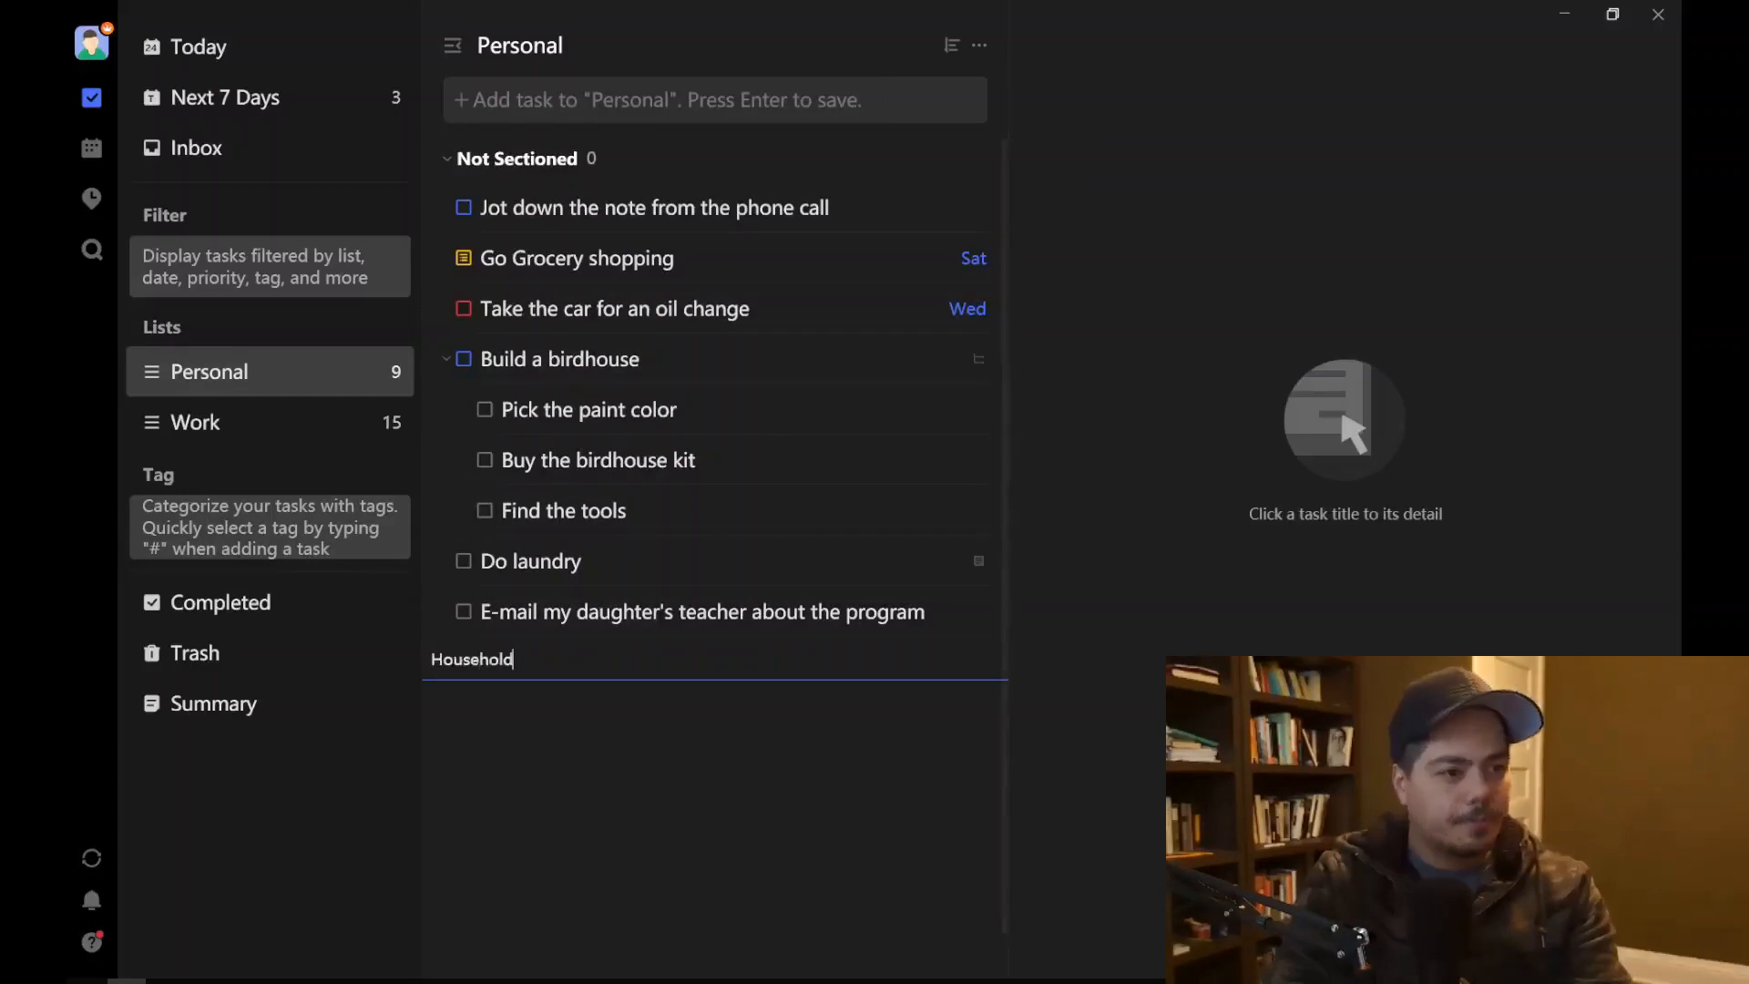
key(Return)
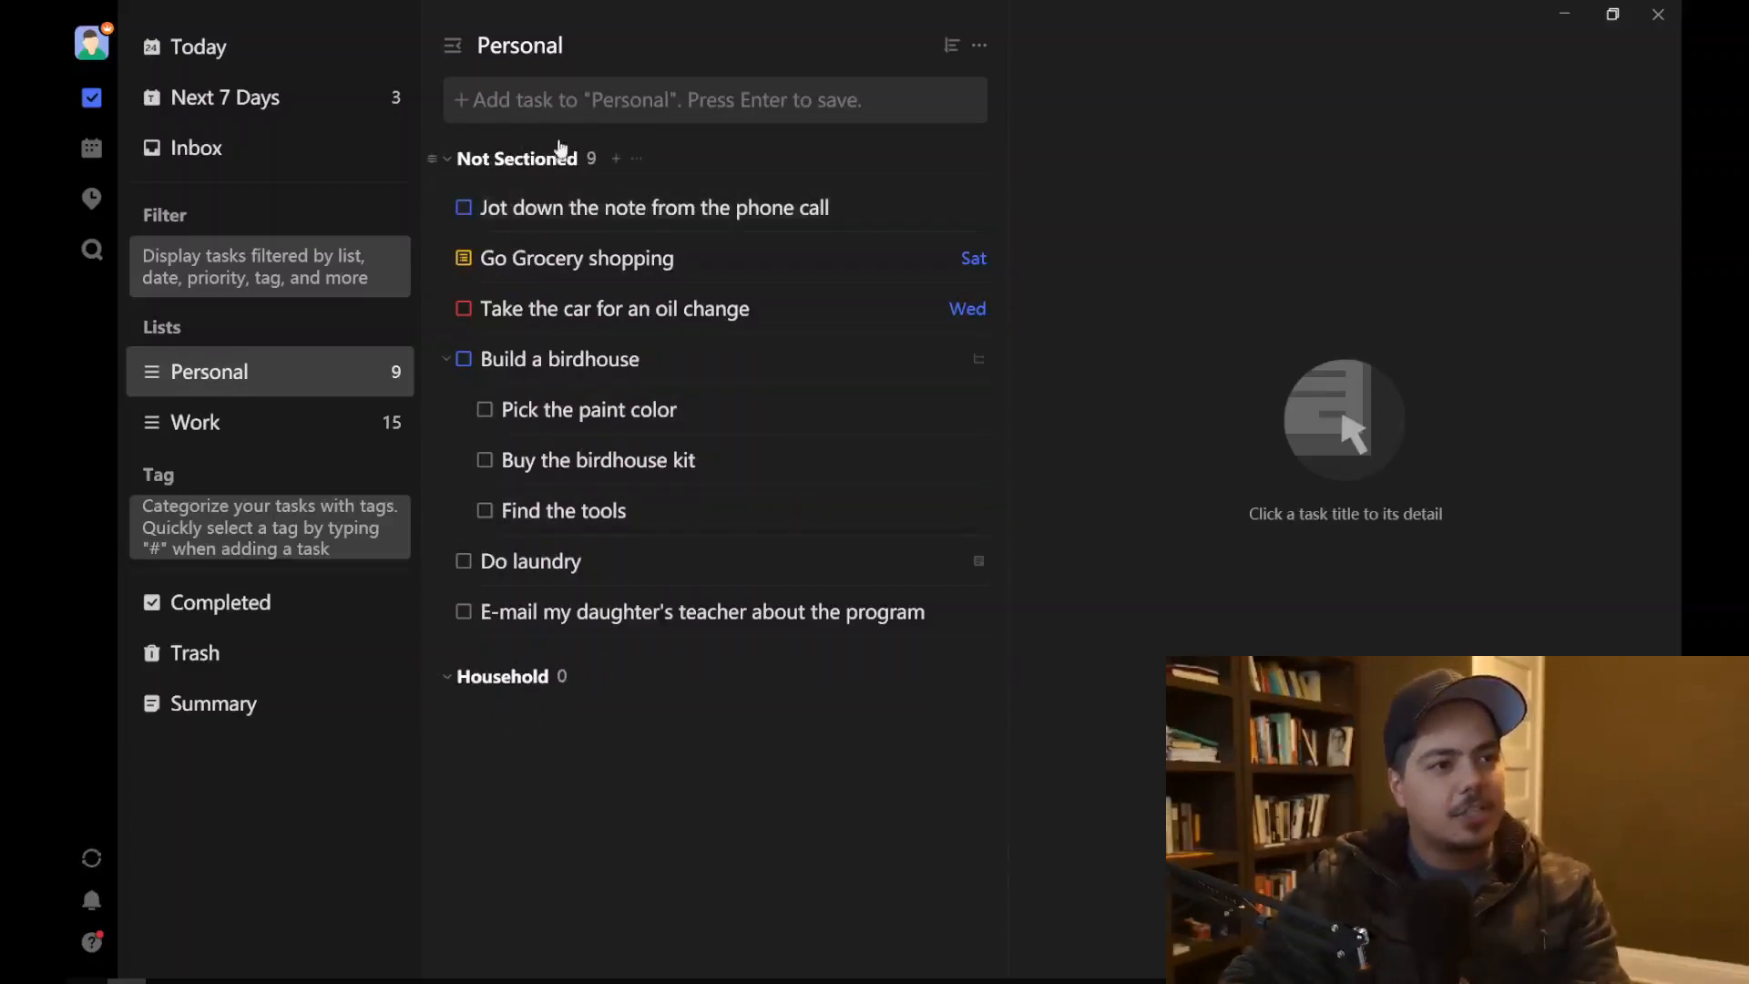
Step: Add a second section named "Kids" to the Personal list
click(525, 157)
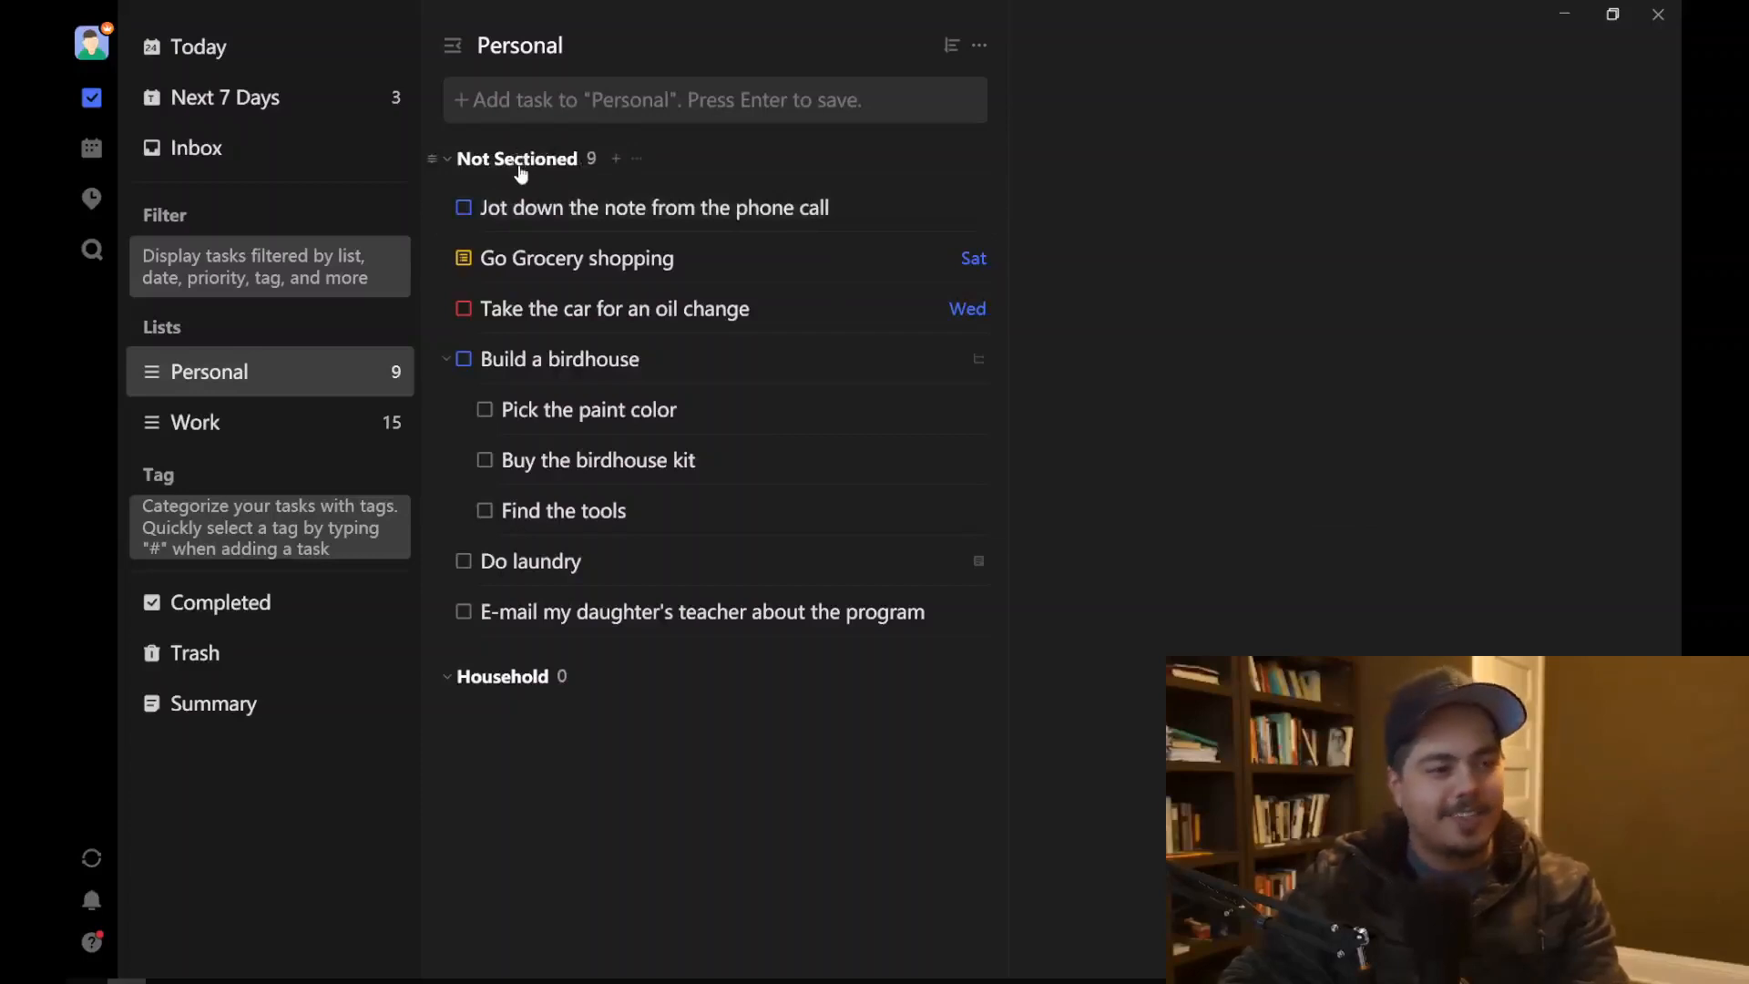
click(980, 46)
click(976, 282)
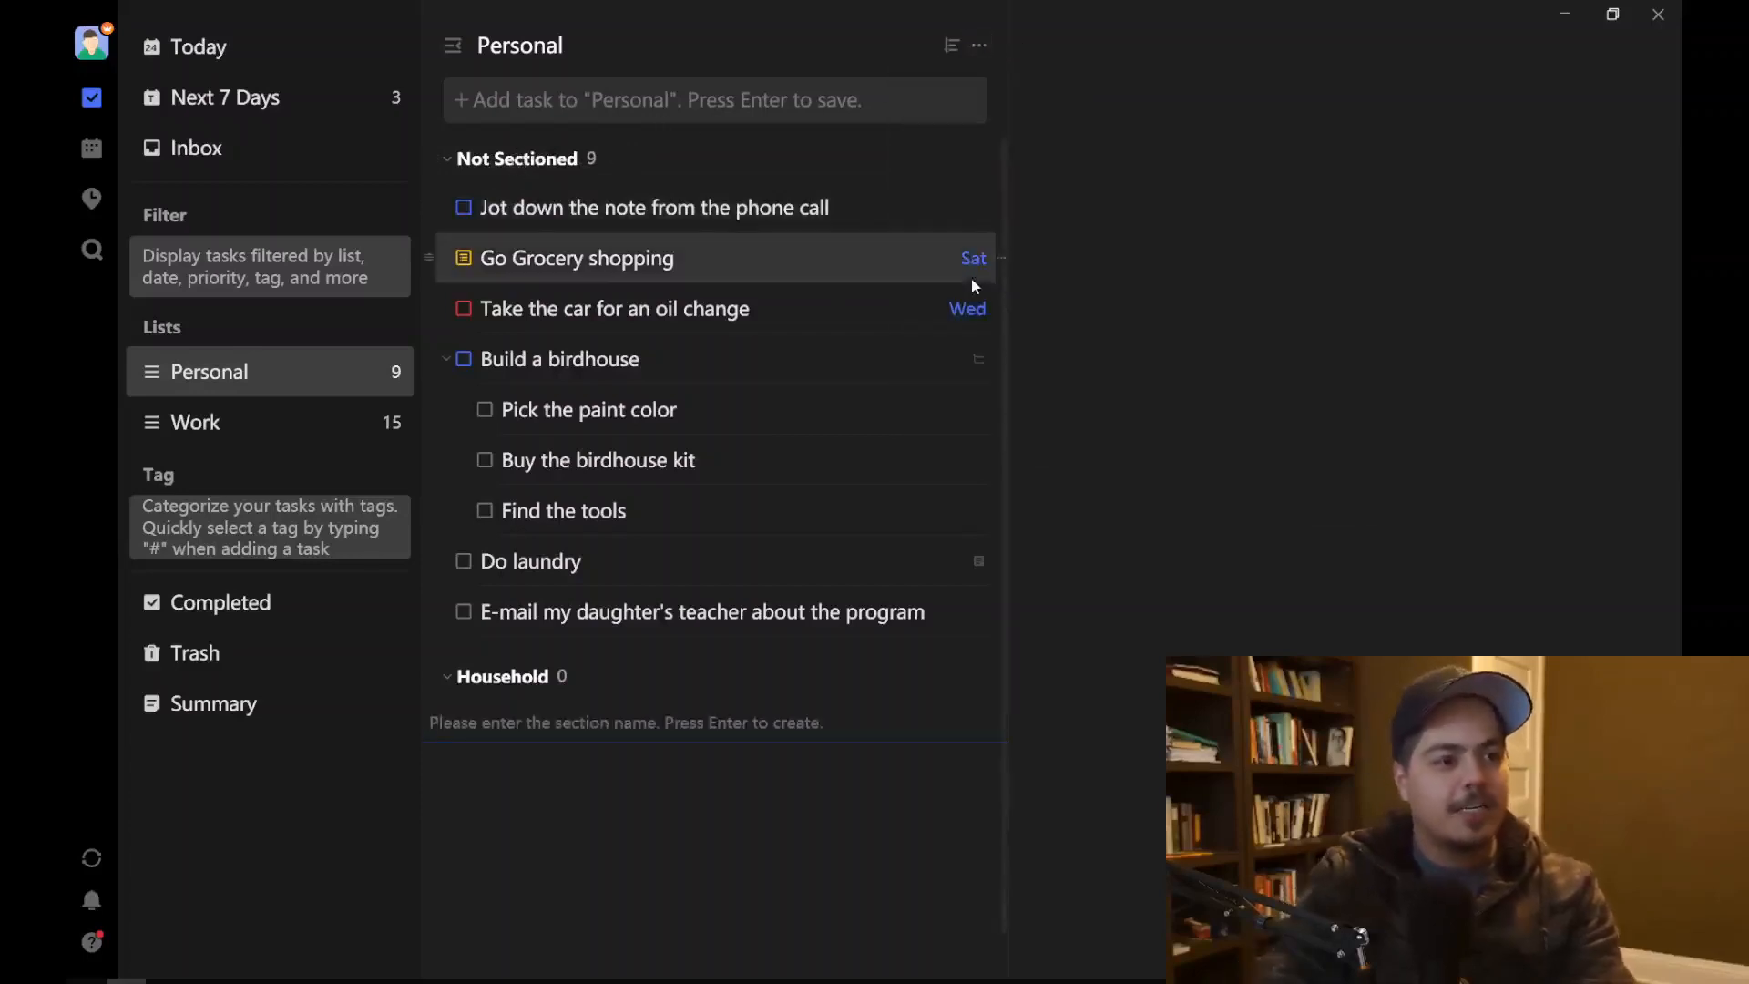
text(Kids)
key(Return)
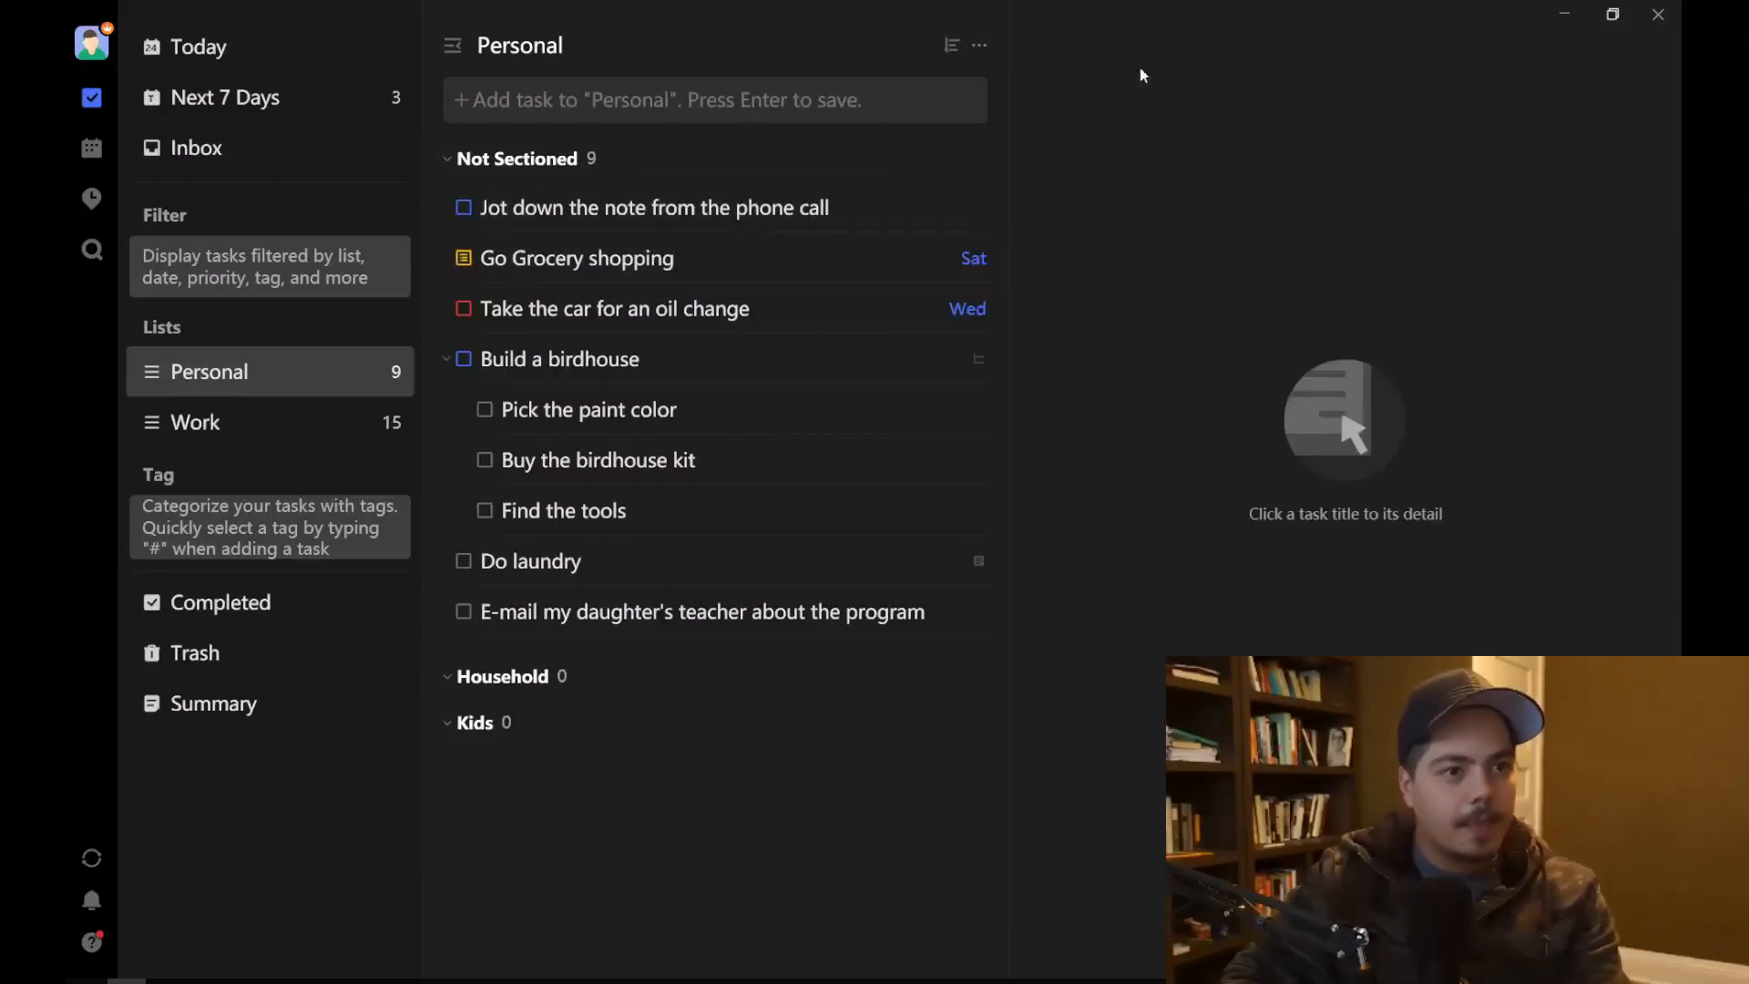
Step: Add a third section named "Recreation" to the Personal list
click(980, 45)
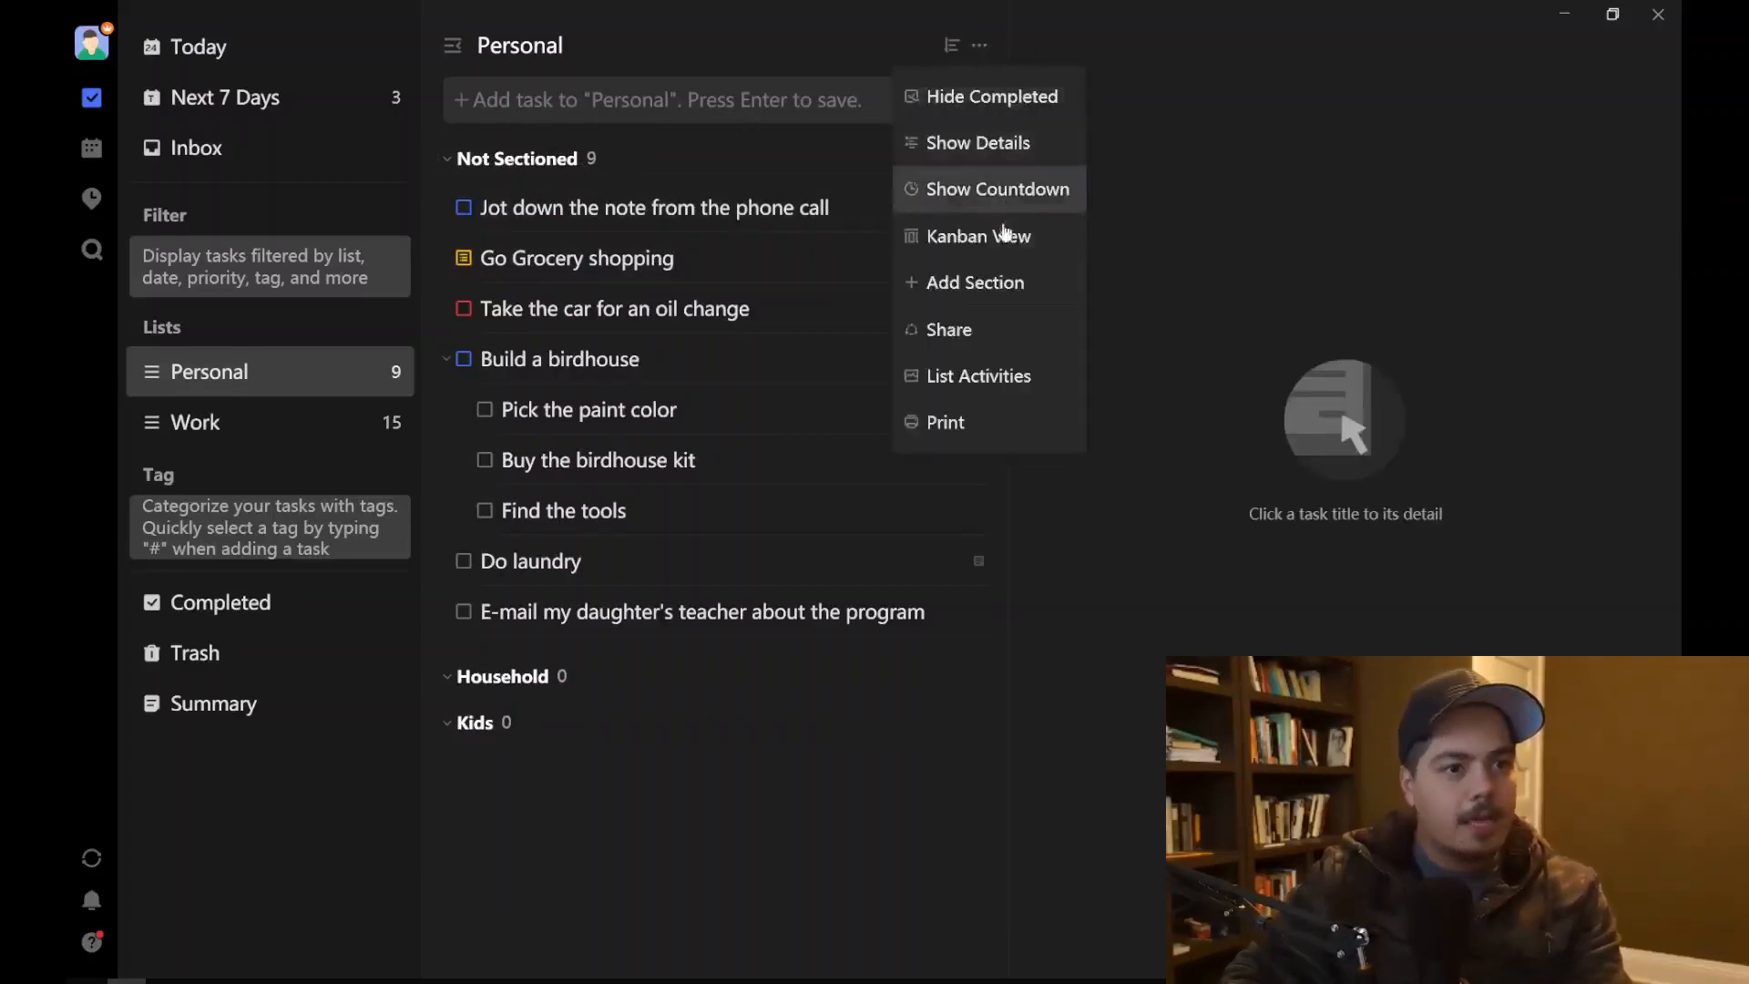
click(1007, 284)
text(Rec)
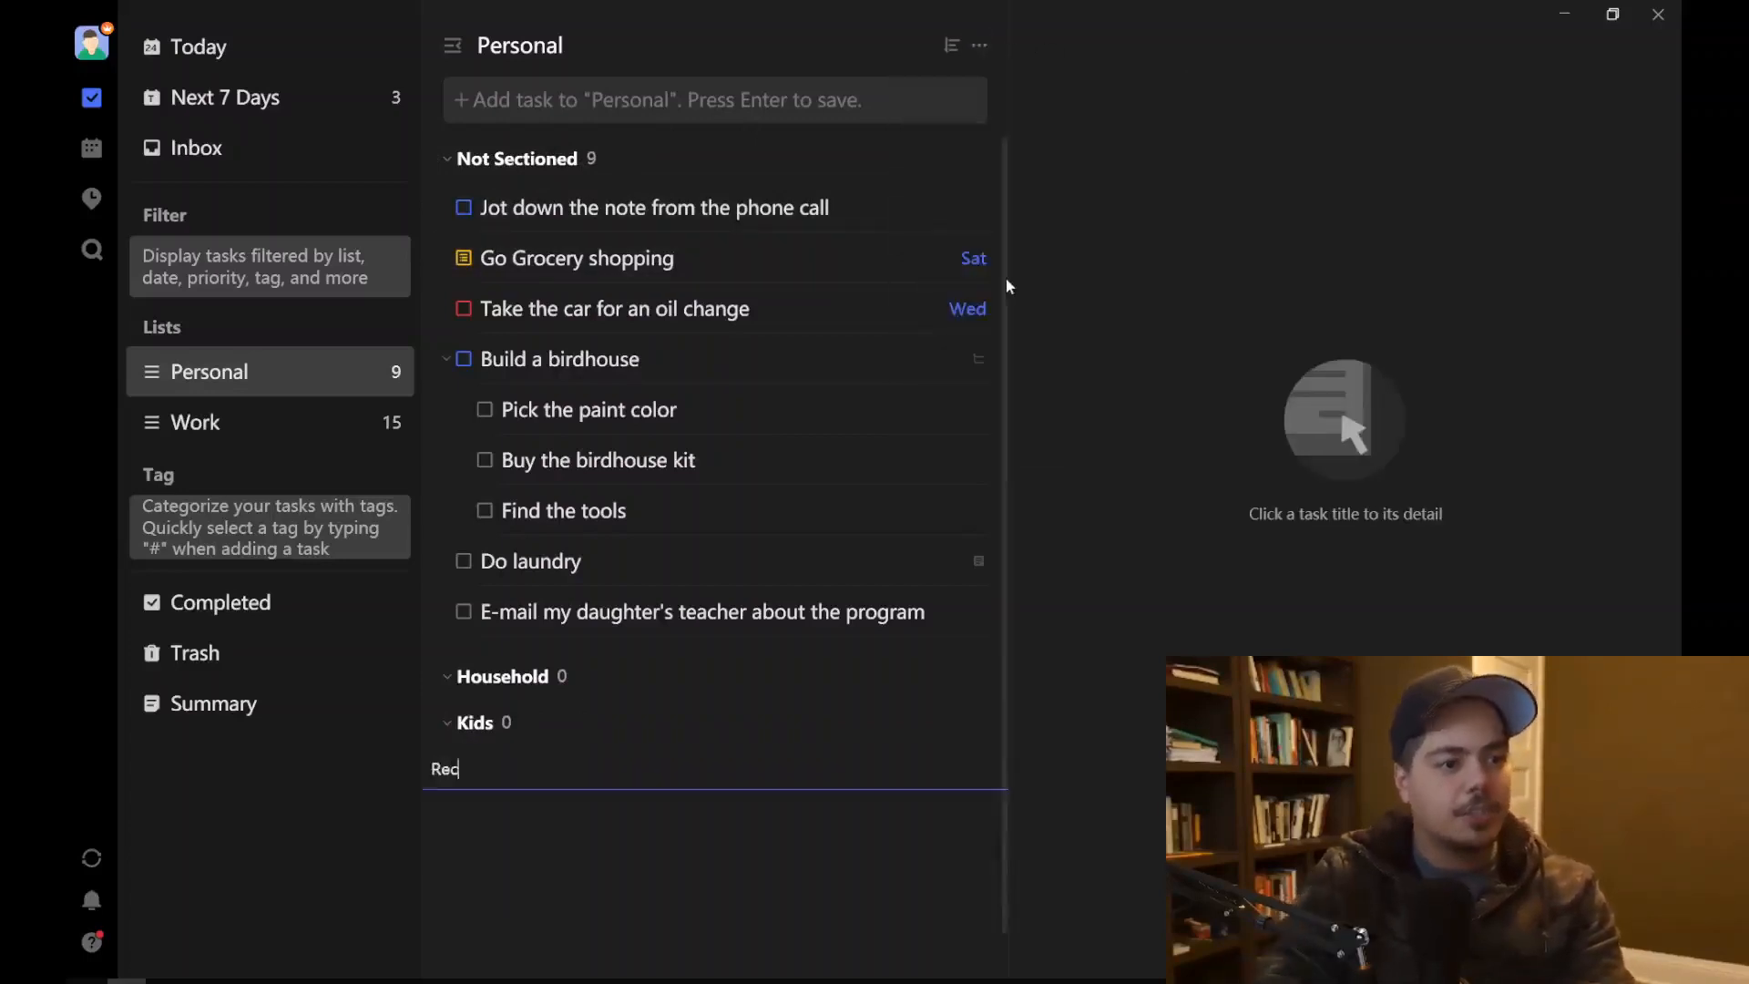
text(reation)
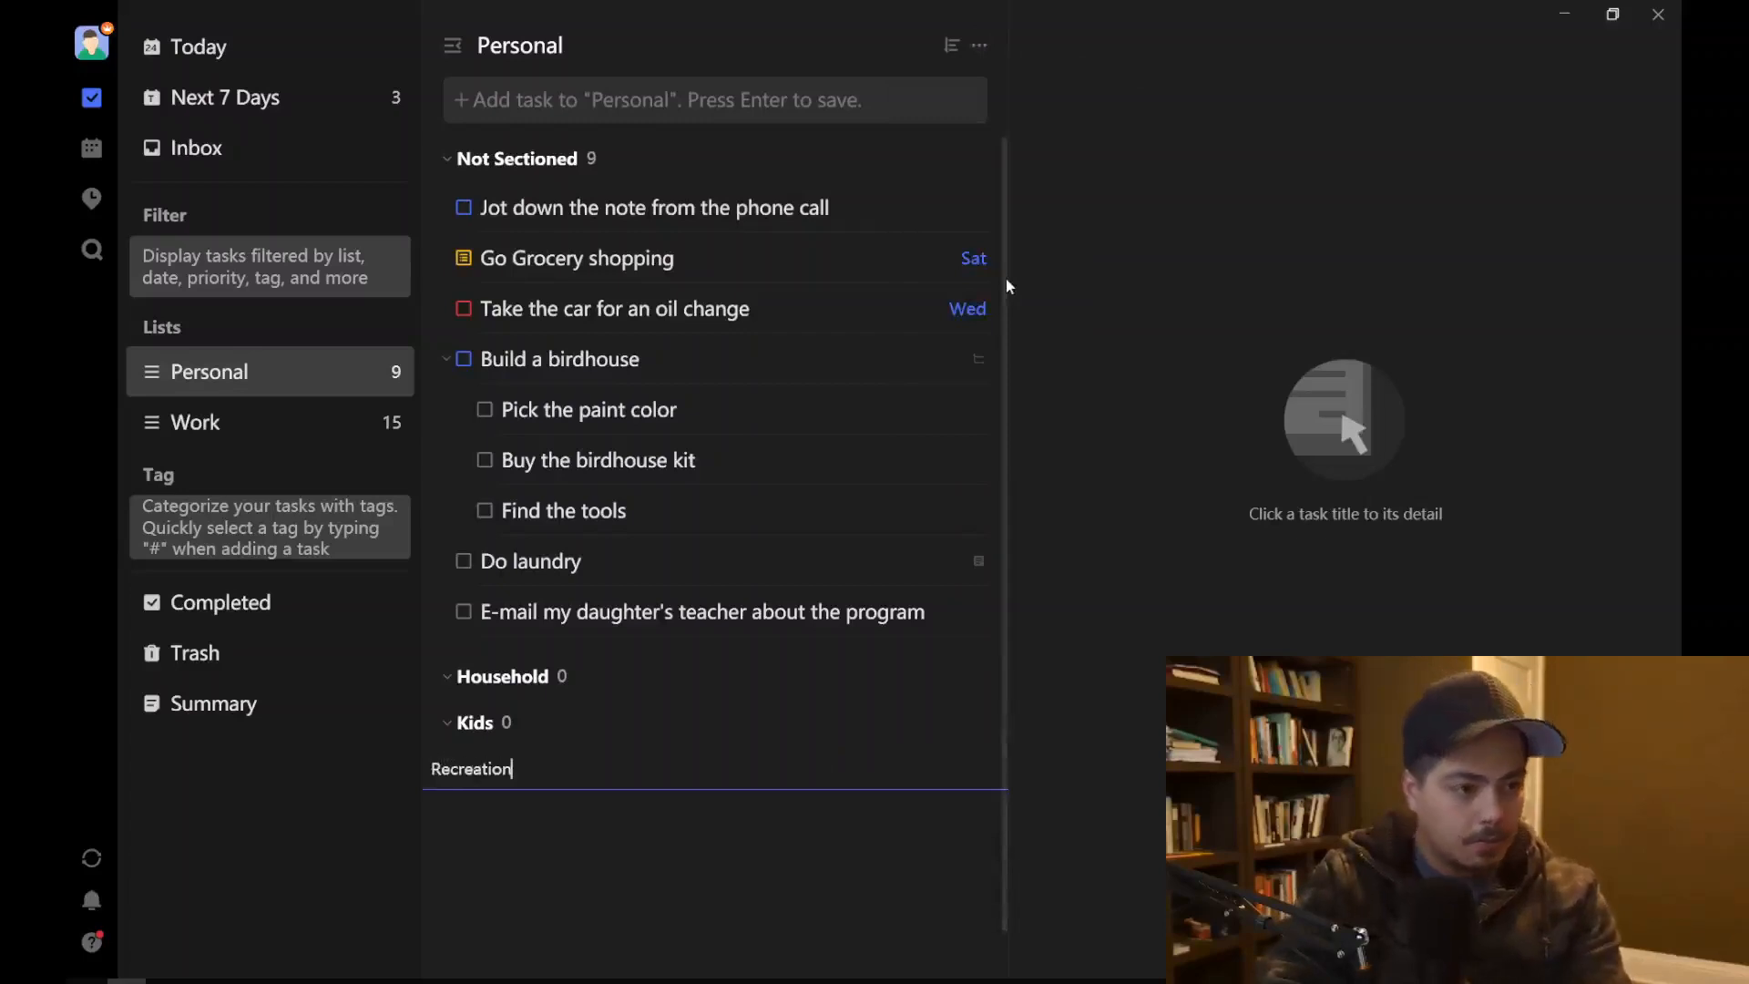
key(Return)
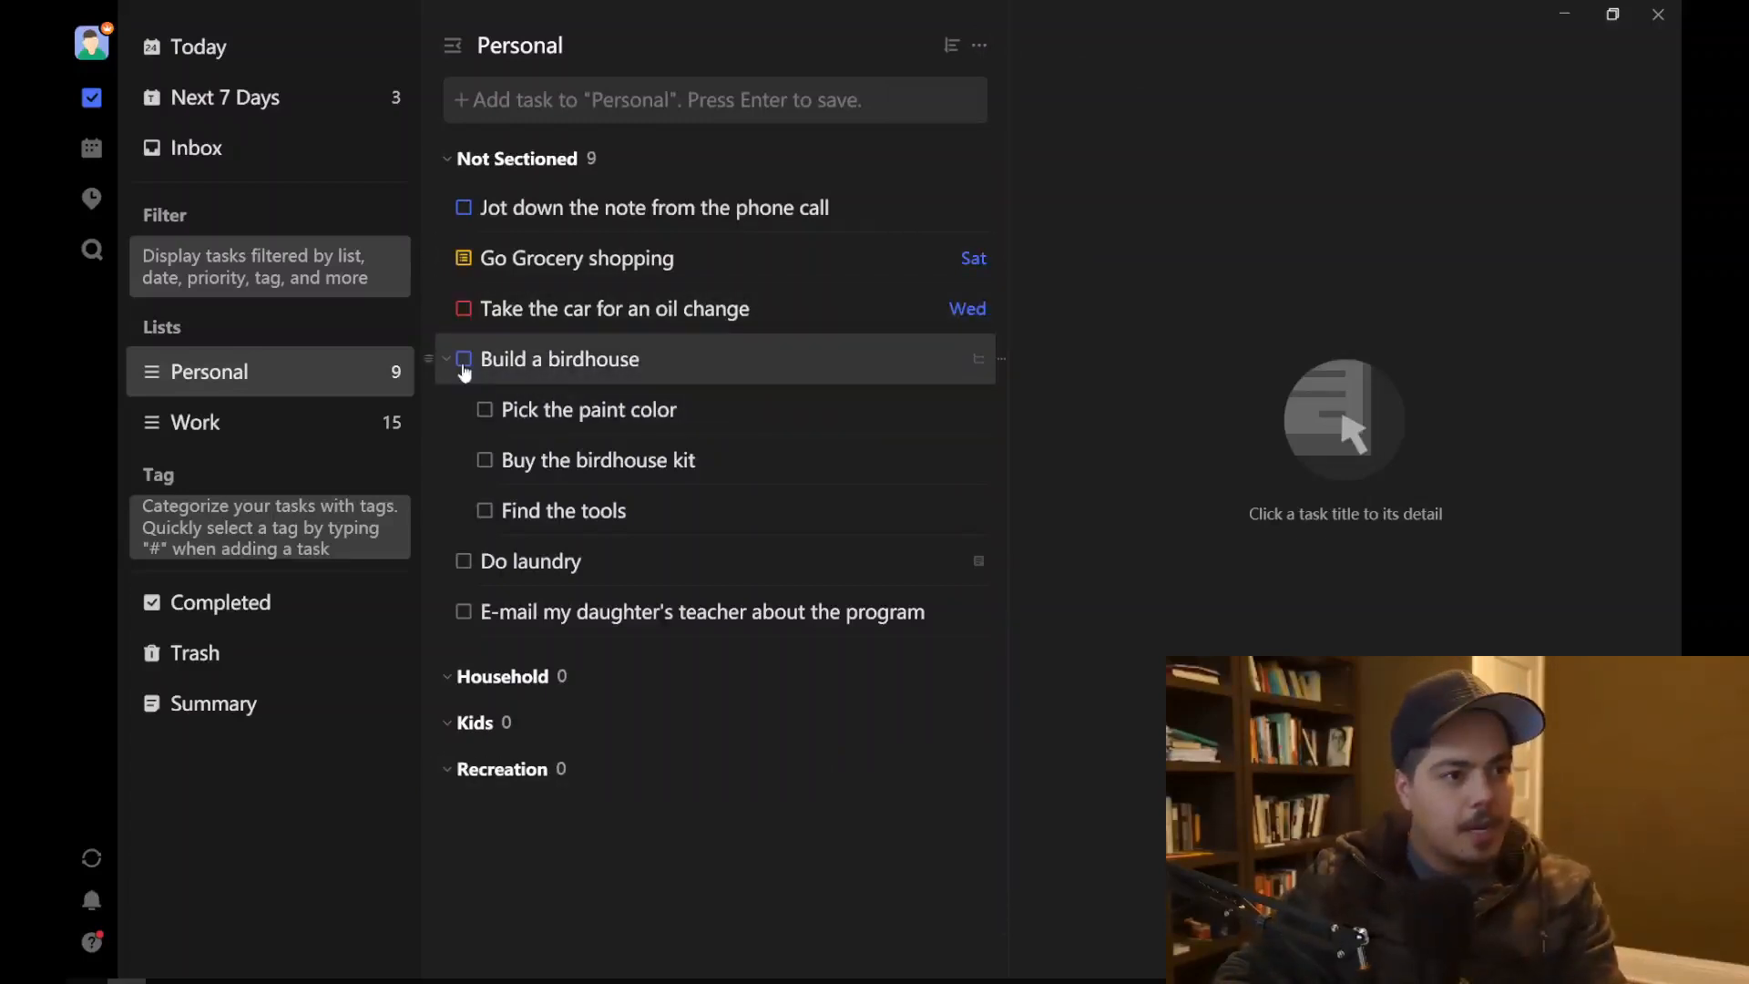
Step: Move "Build a birdhouse" into the Recreation section and "E-mail my daughter's teacher about the program" into the Kids section
drag(431, 359, 493, 575)
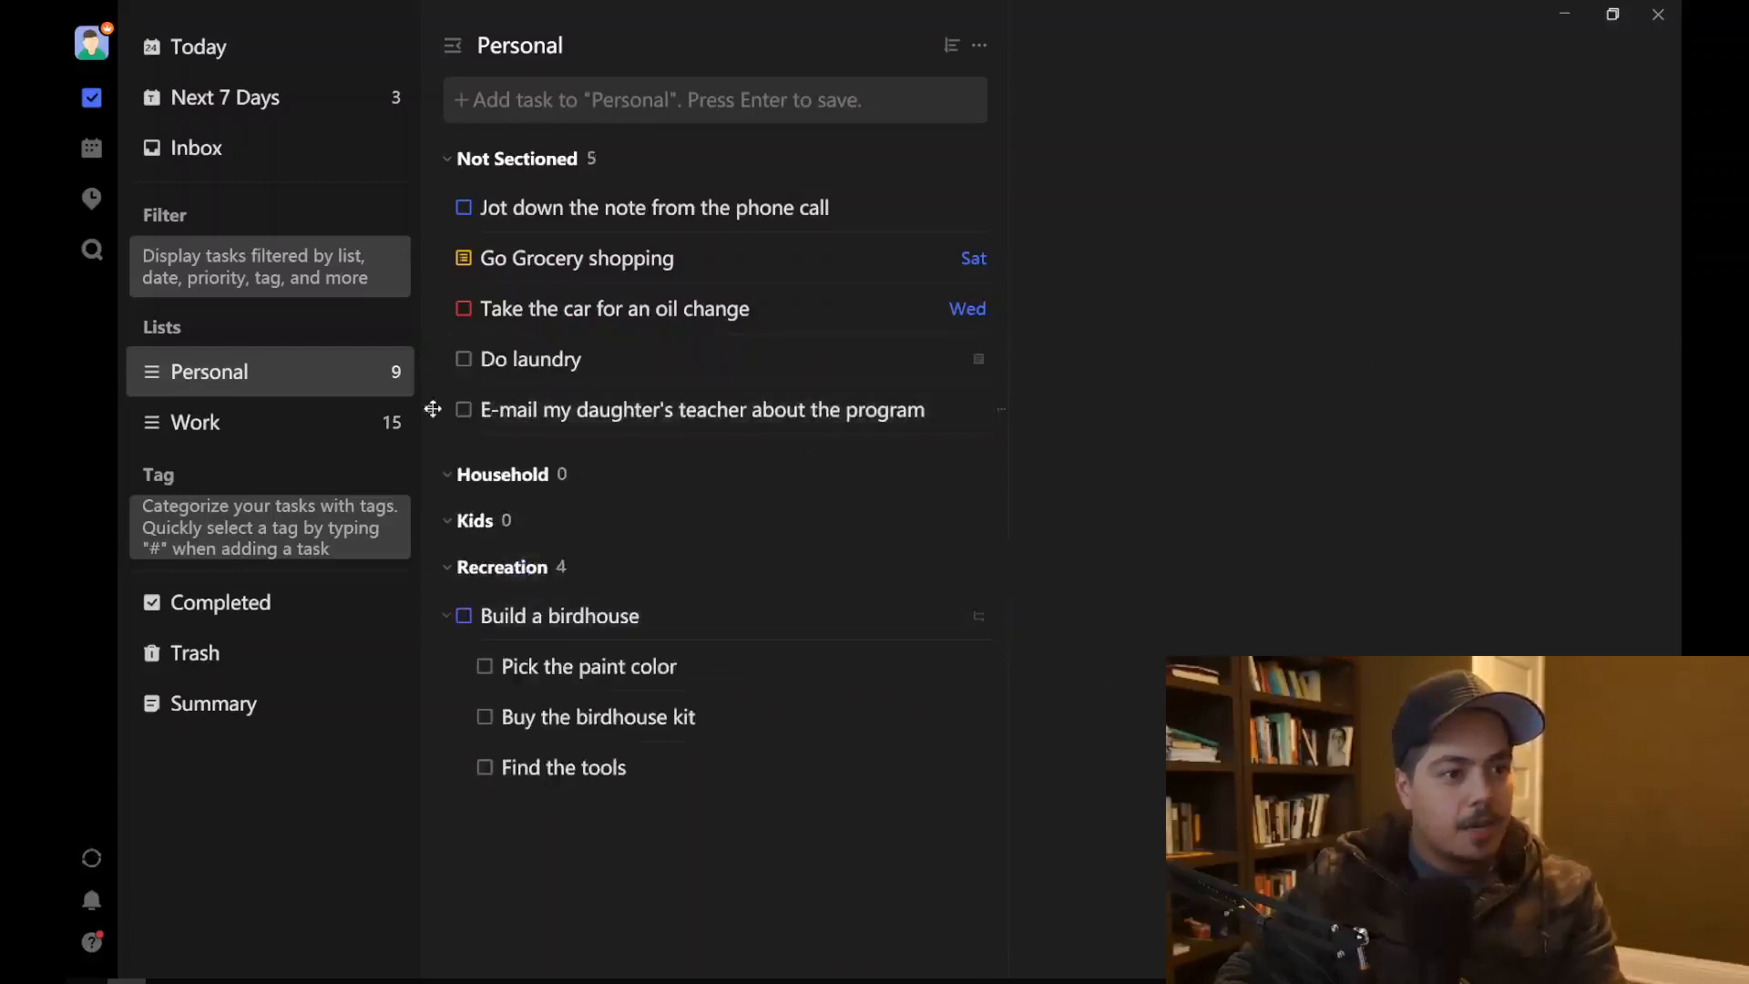
drag(433, 409, 461, 543)
Step: Move the four tasks from "Jot down the note from the phone call" through "Do laundry" together into the Household section
click(508, 208)
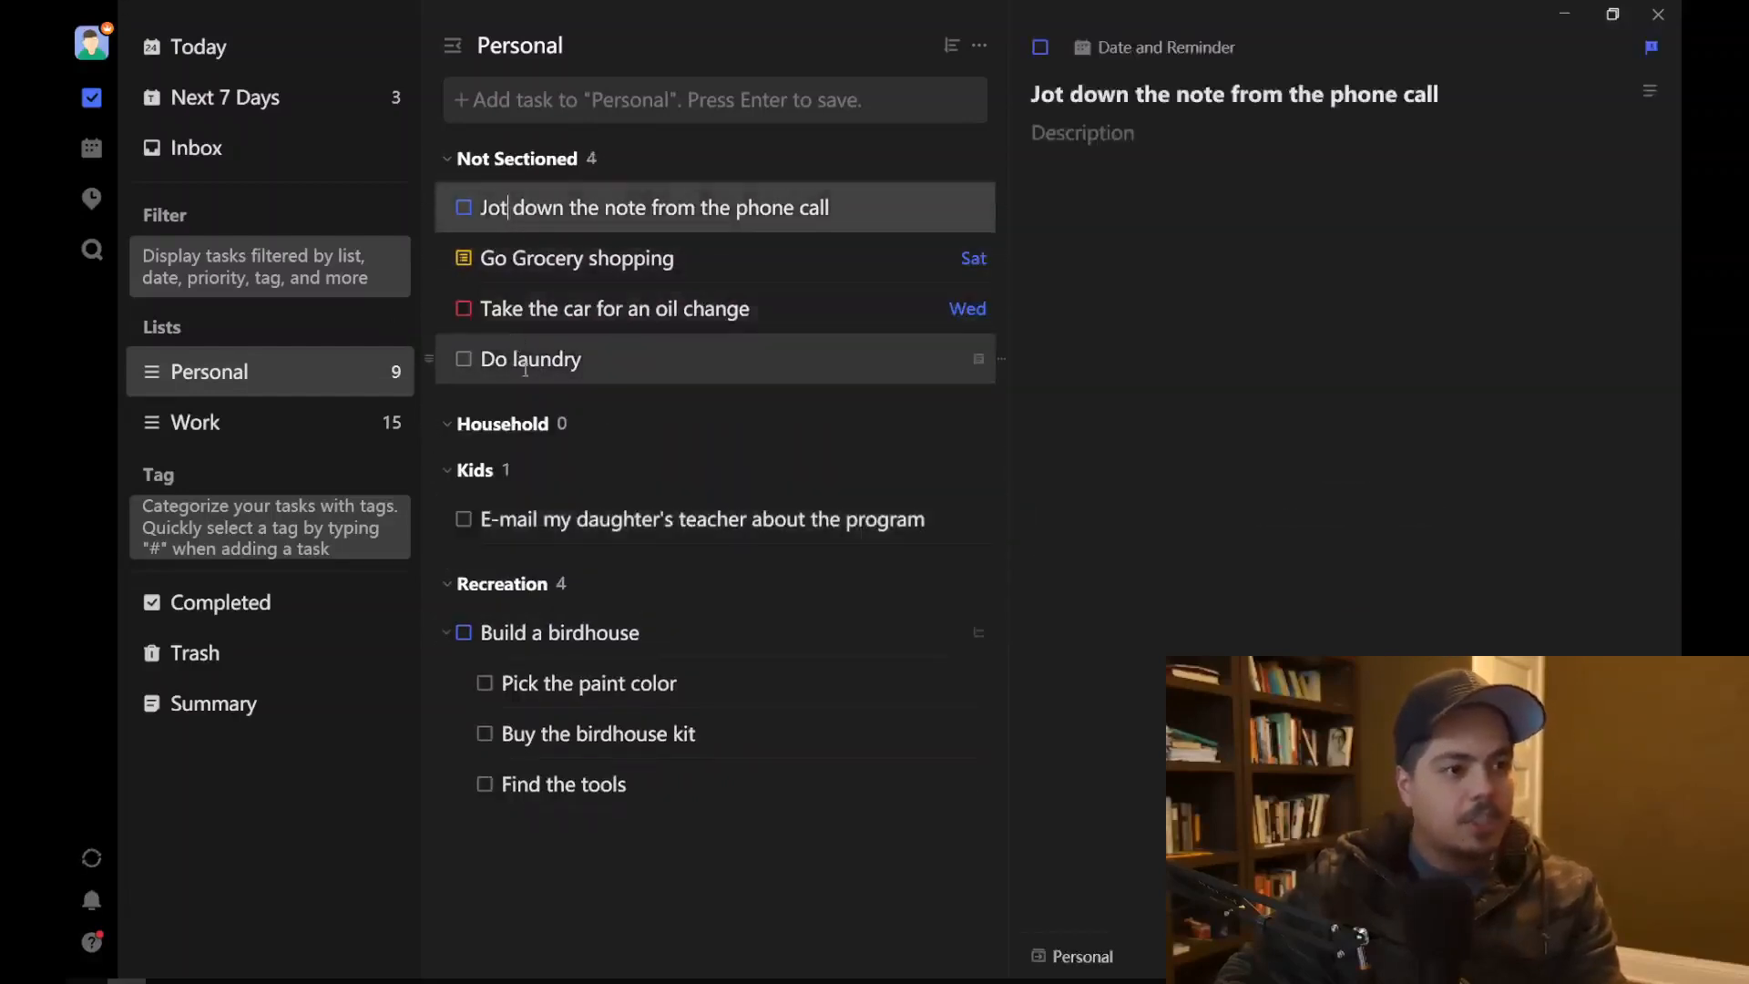
shift+click(526, 367)
drag(429, 365, 493, 264)
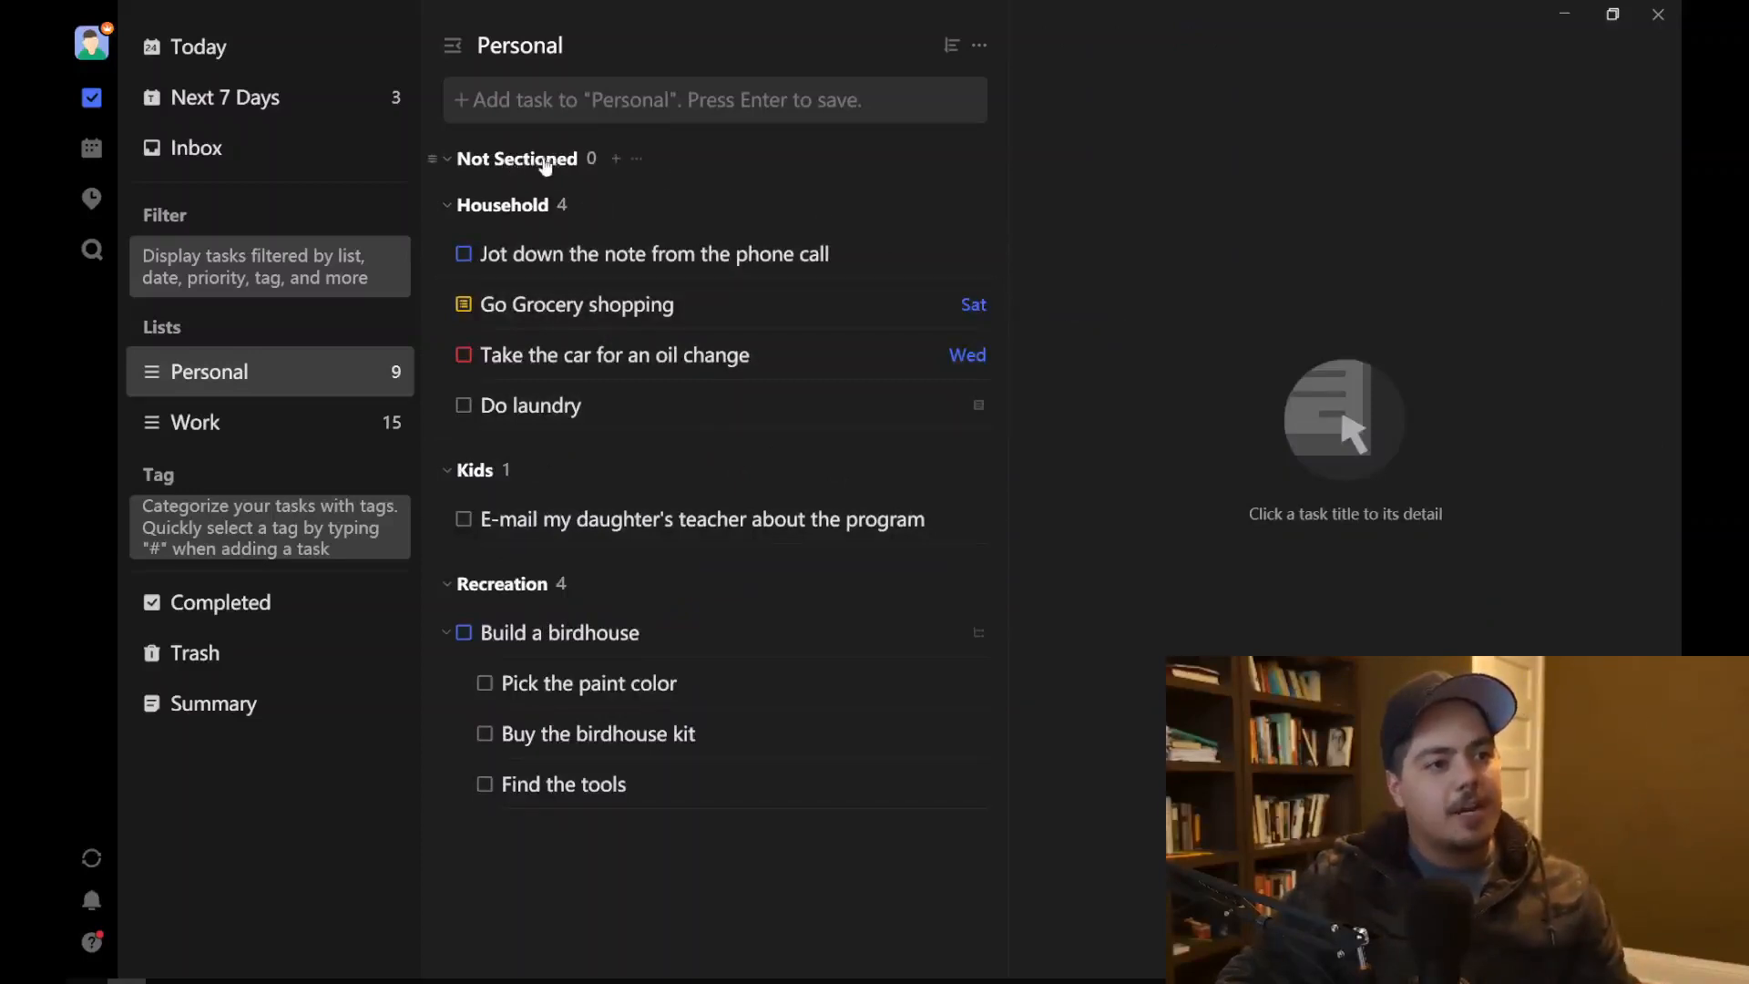
Step: Delete the empty Not Sectioned section from the Personal list
click(636, 160)
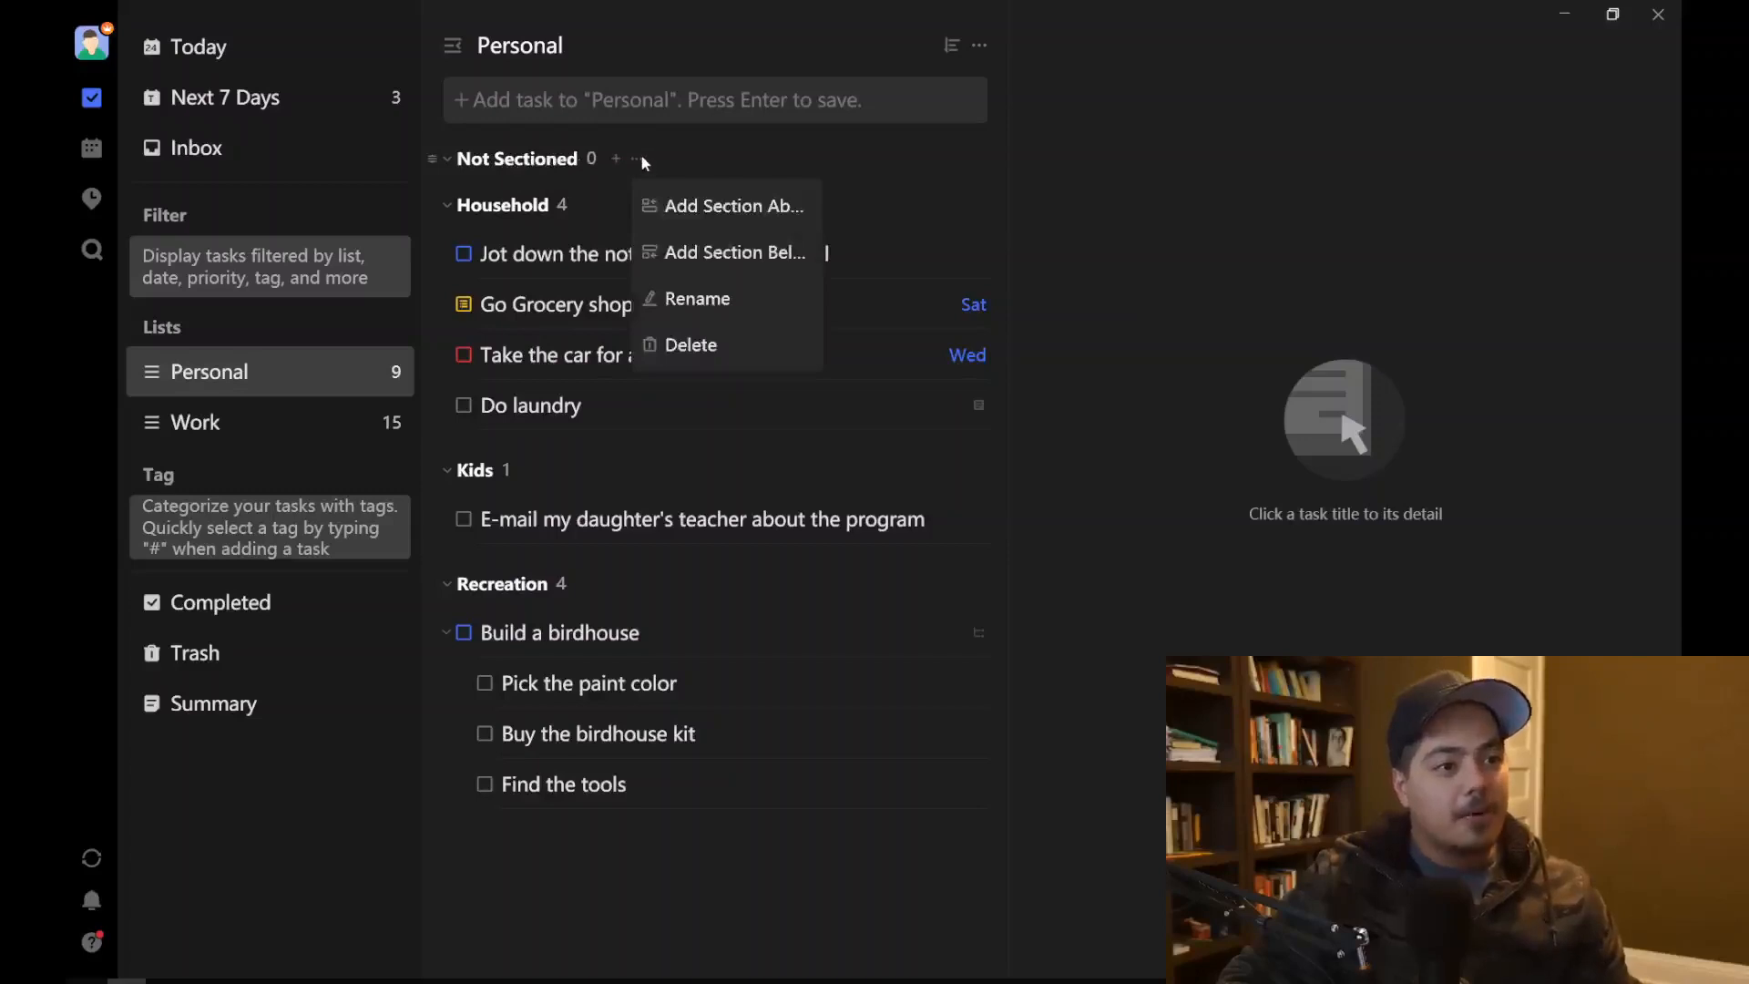
click(692, 346)
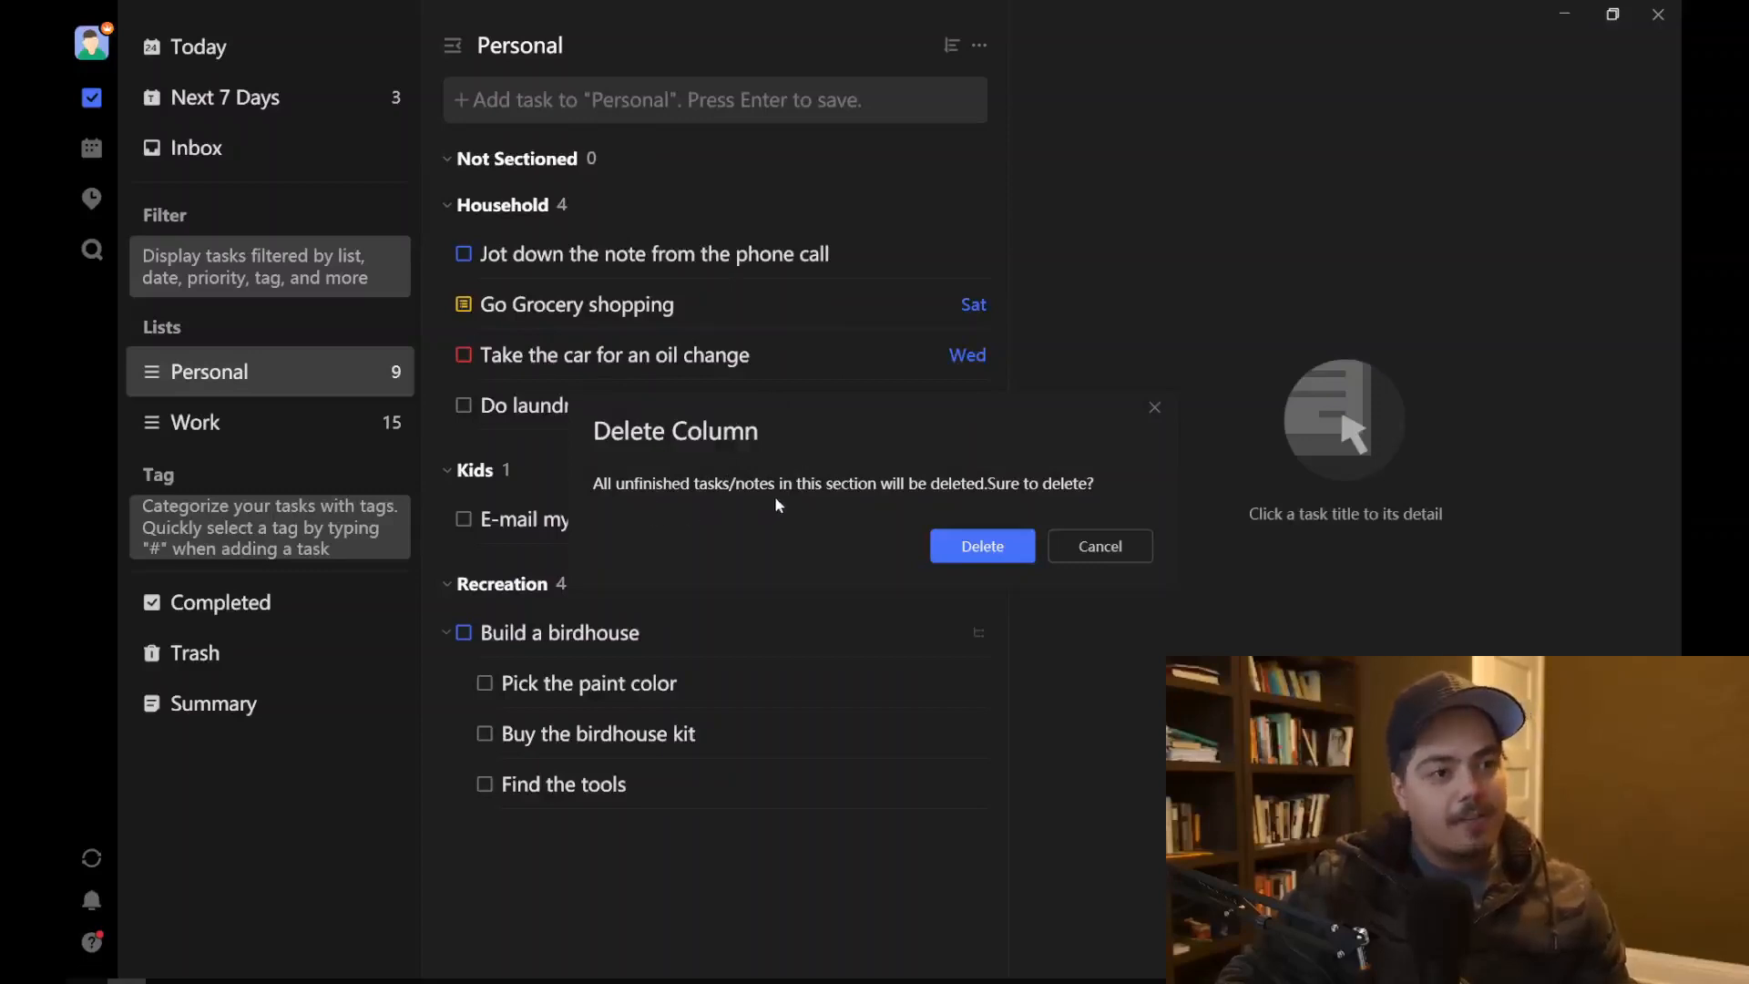
click(970, 545)
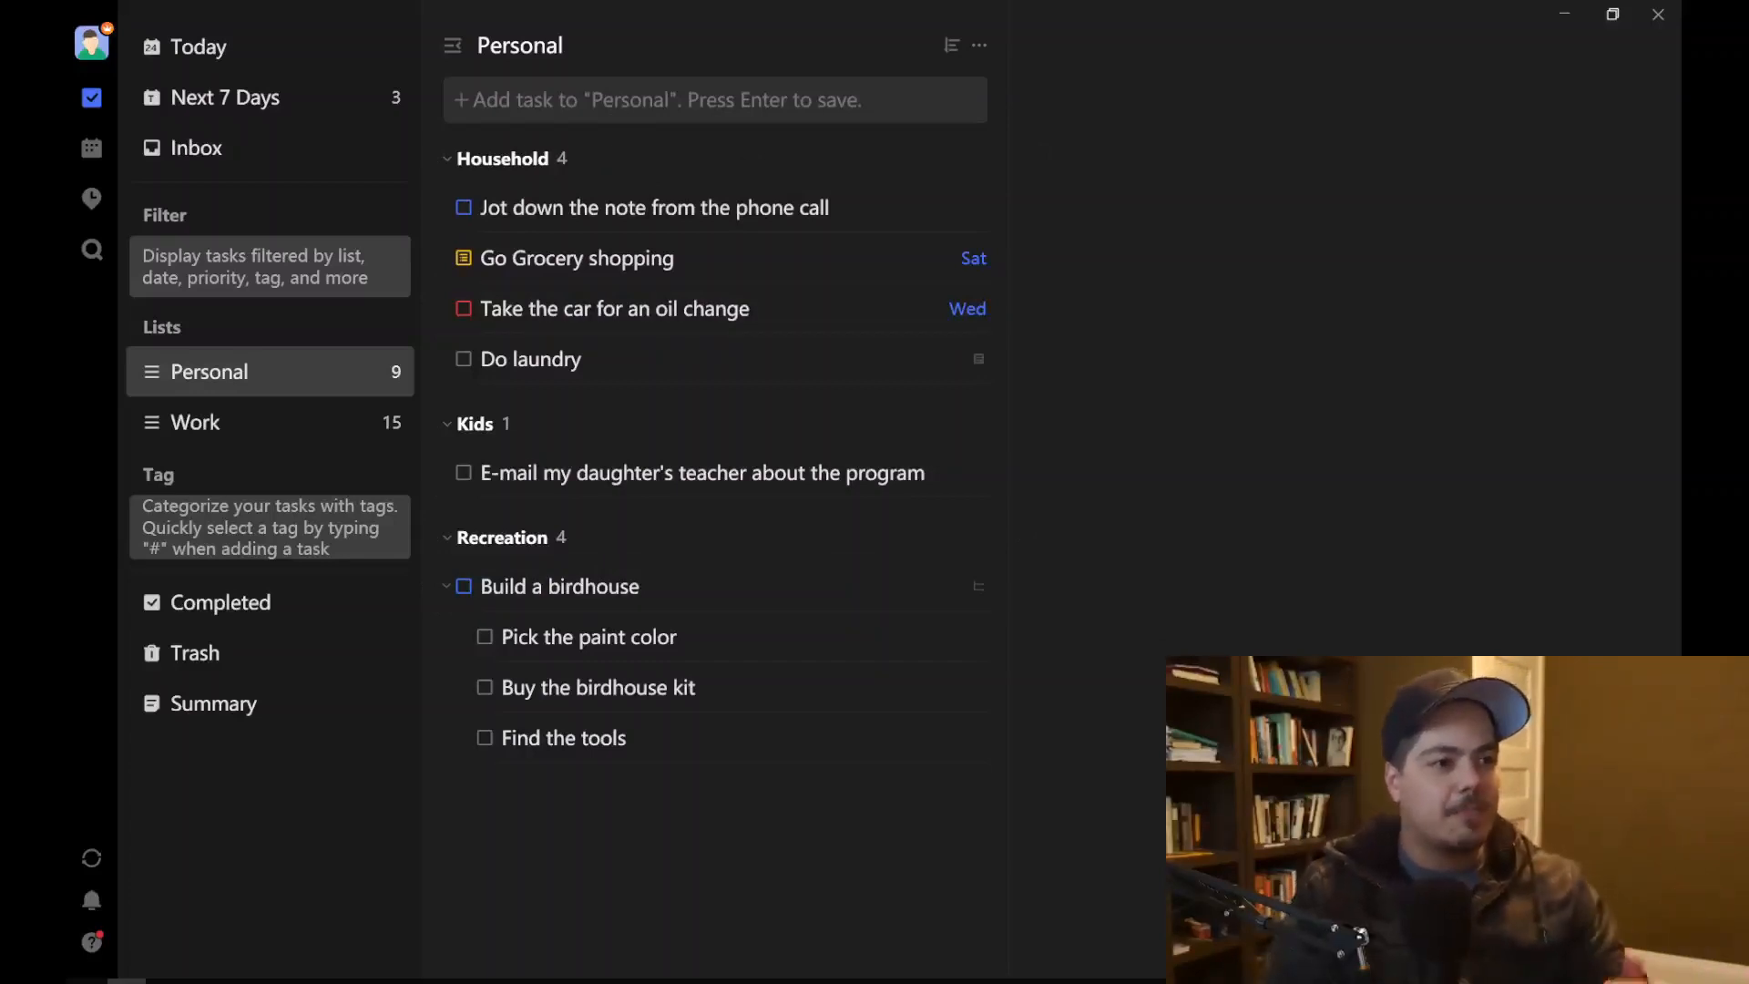
click(1108, 784)
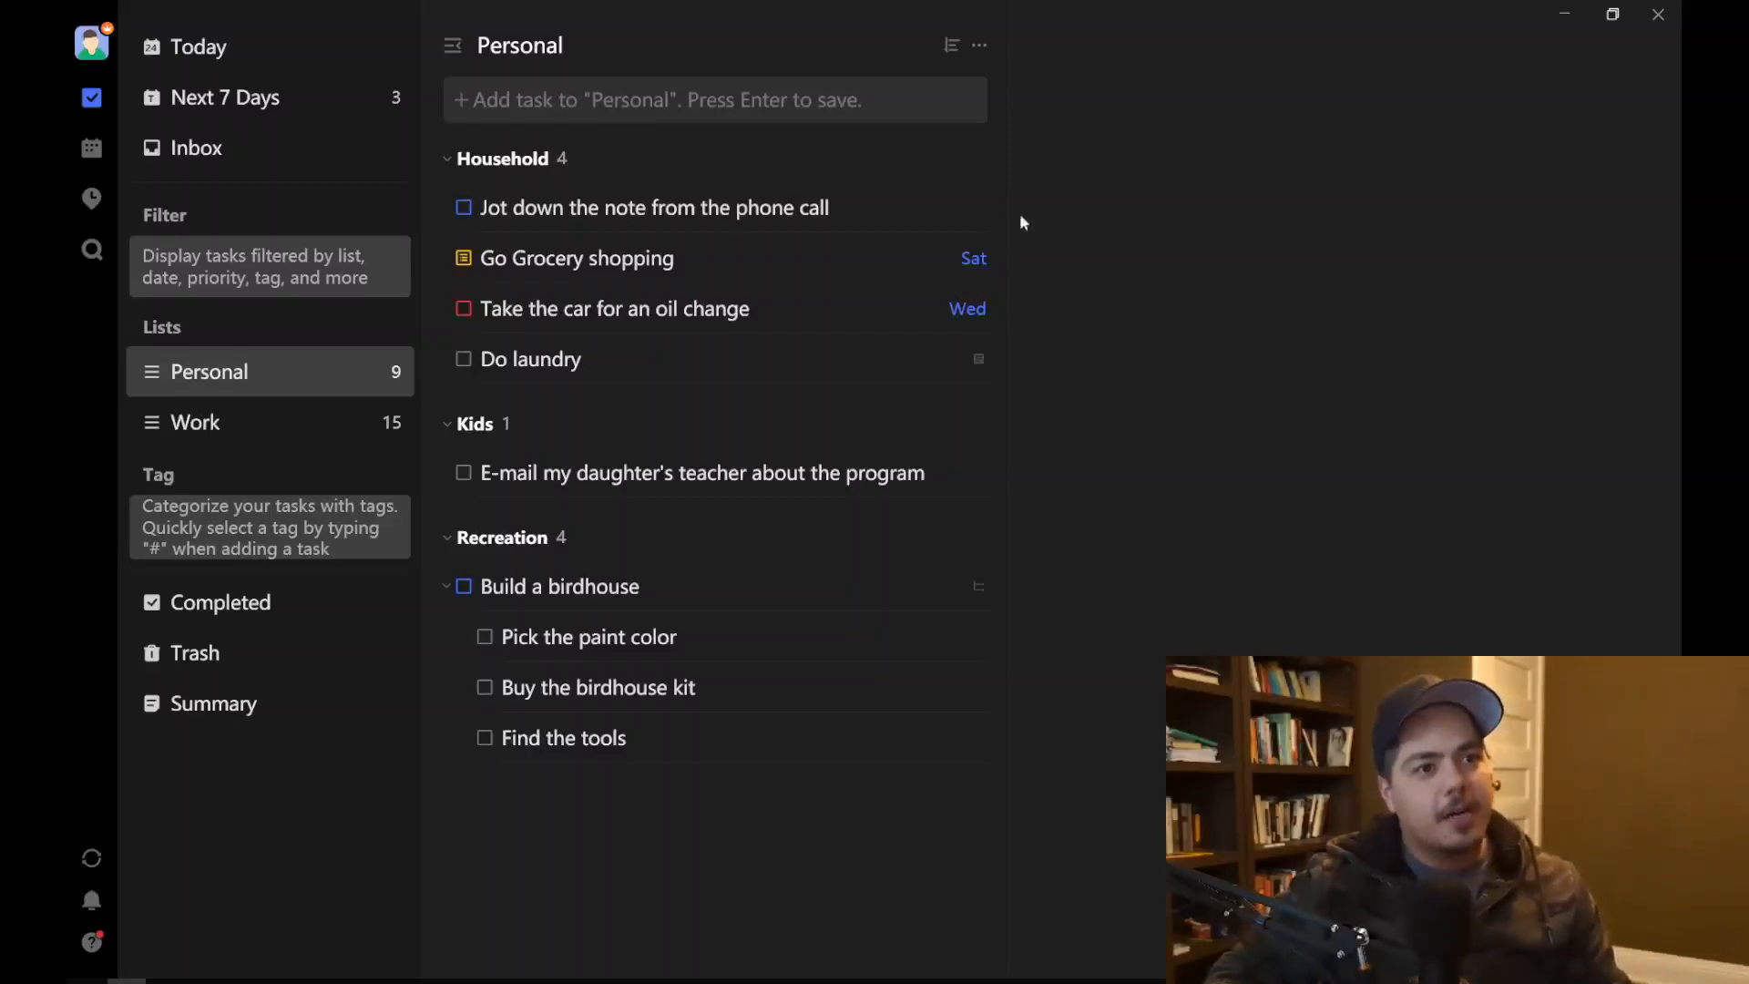
Step: Sort the Personal list by priority to view its groups, and return it to the custom order
click(954, 53)
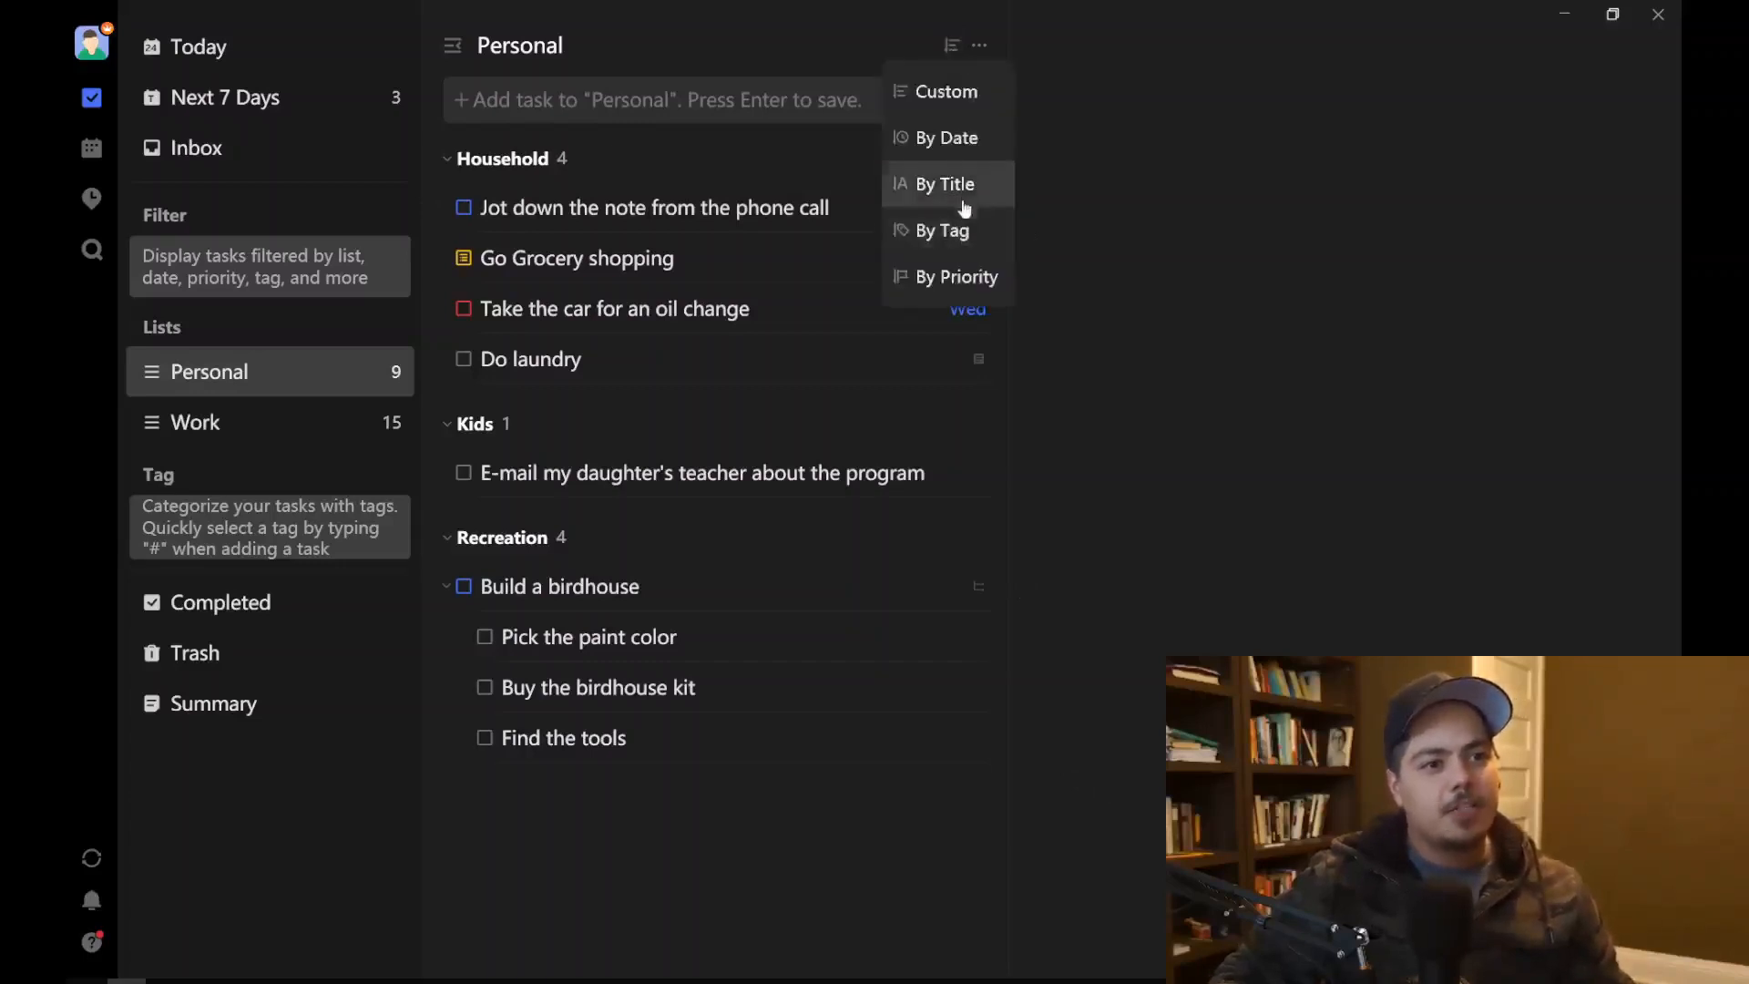
click(966, 269)
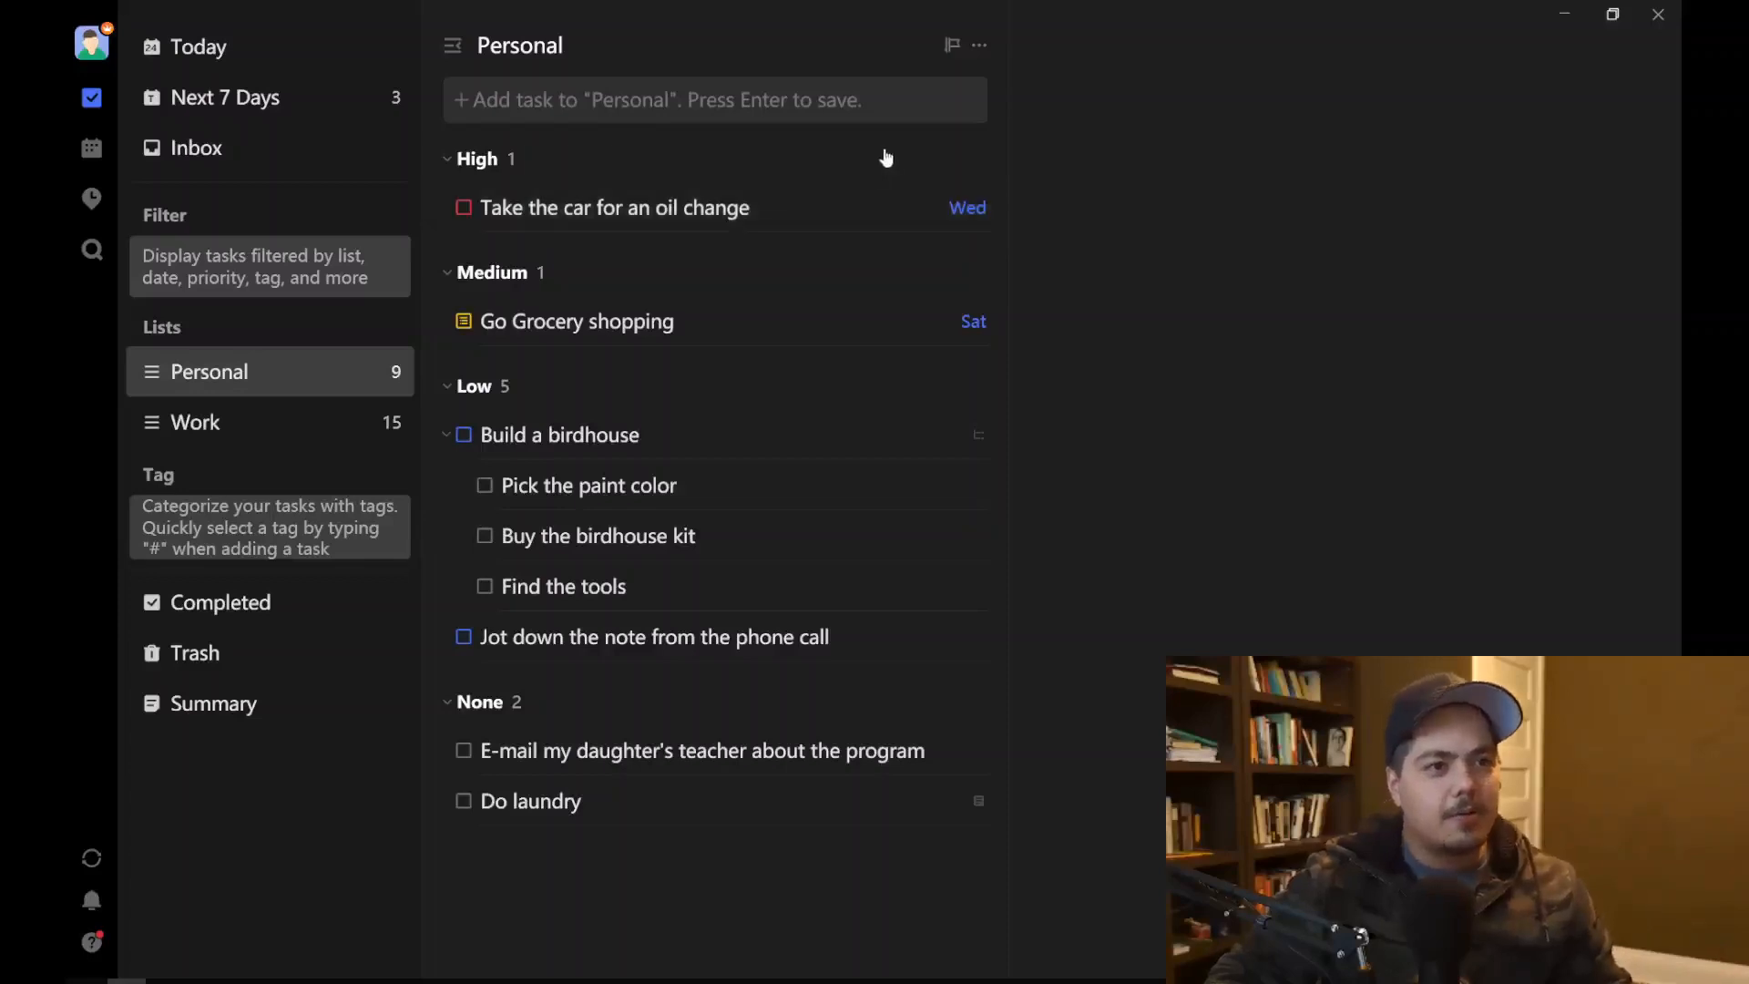
click(951, 52)
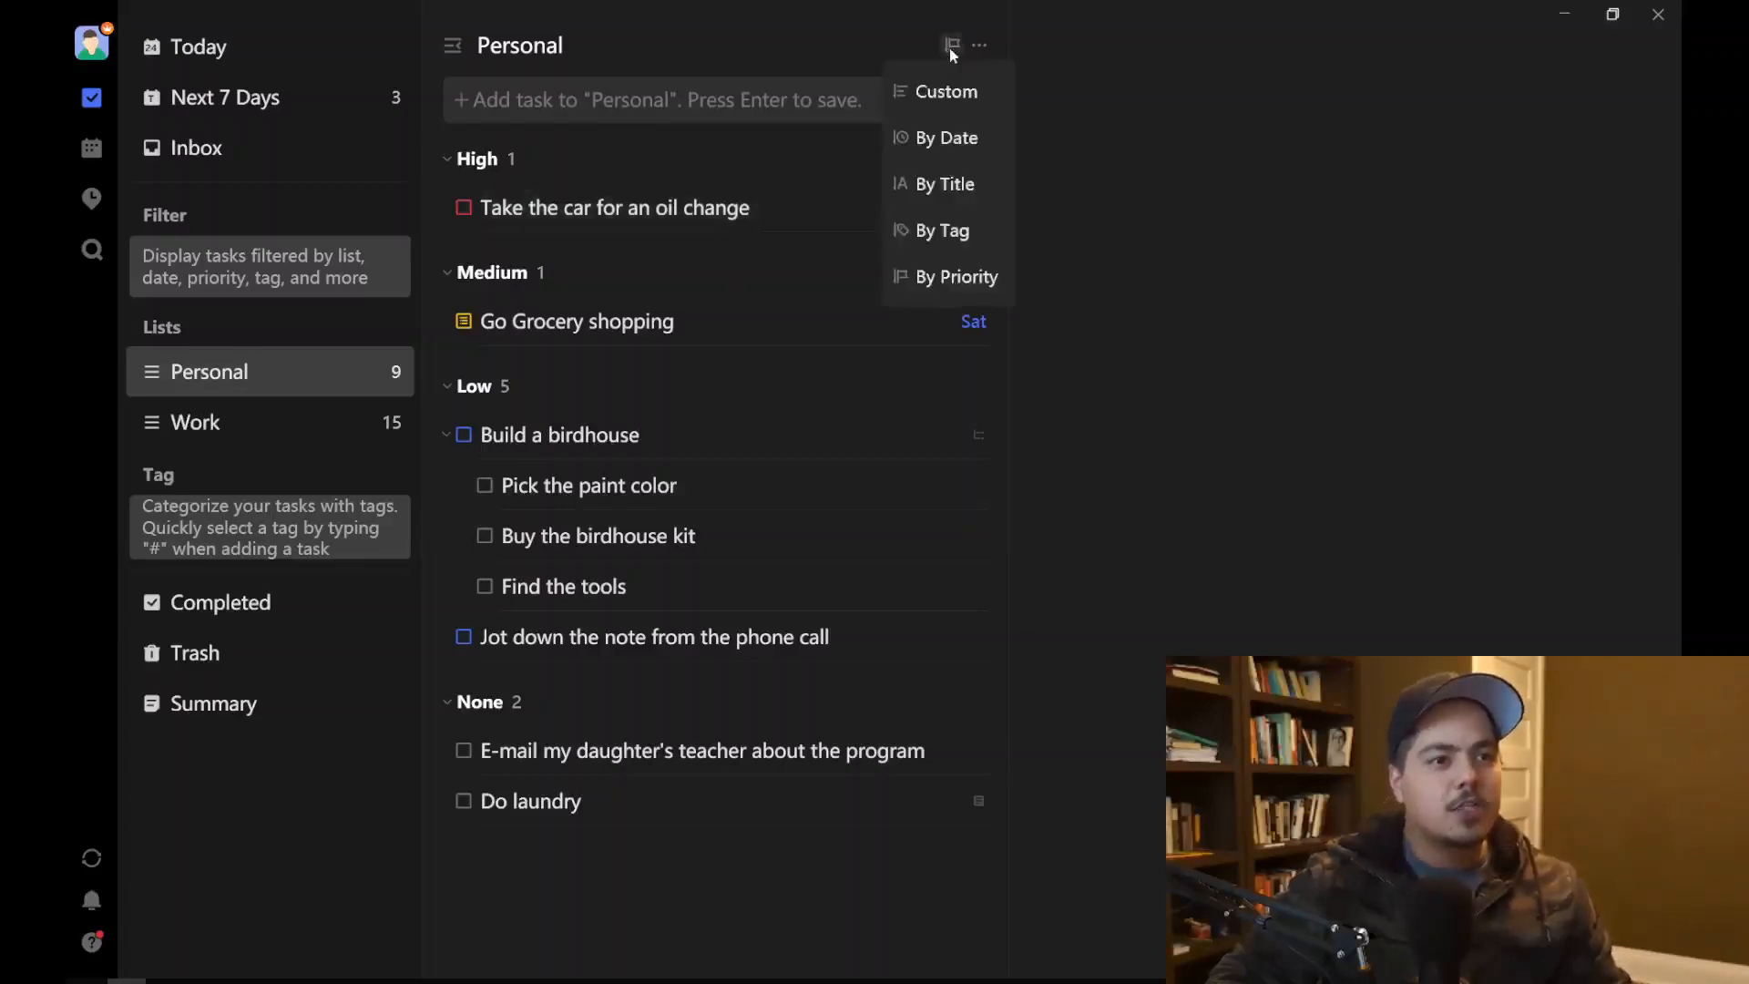
click(955, 101)
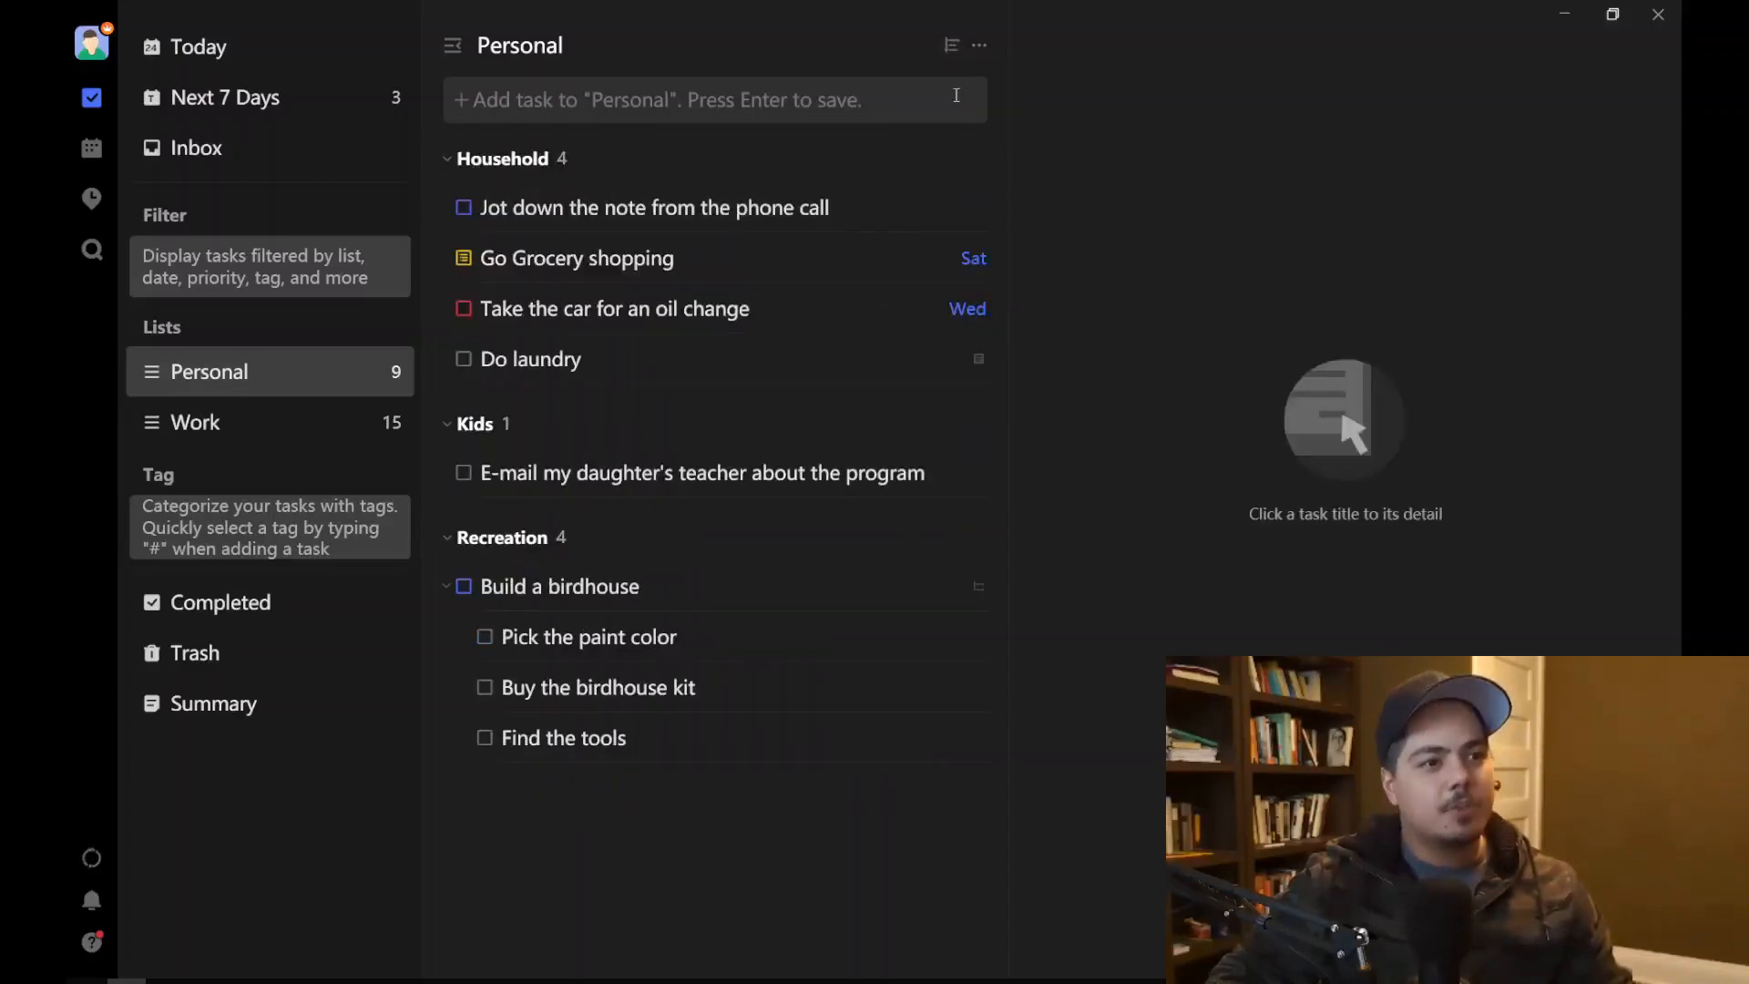
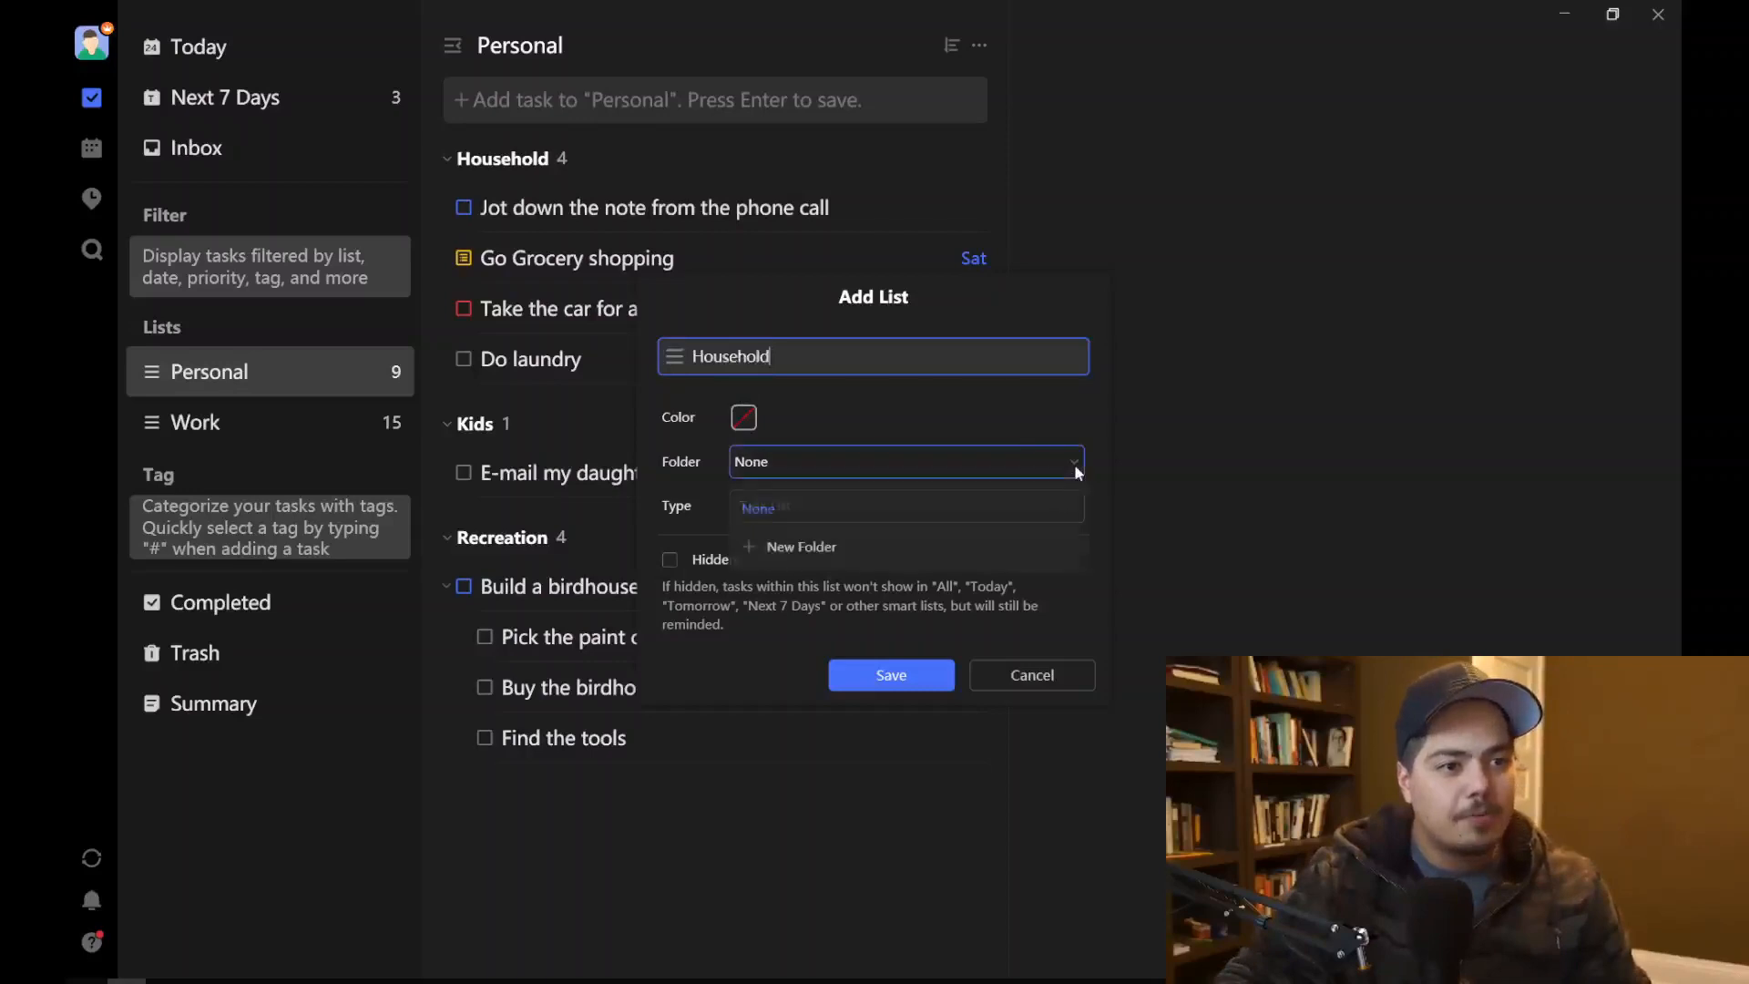
Step: Save the new Household list in a new folder named "Personal" and expand that folder
click(798, 549)
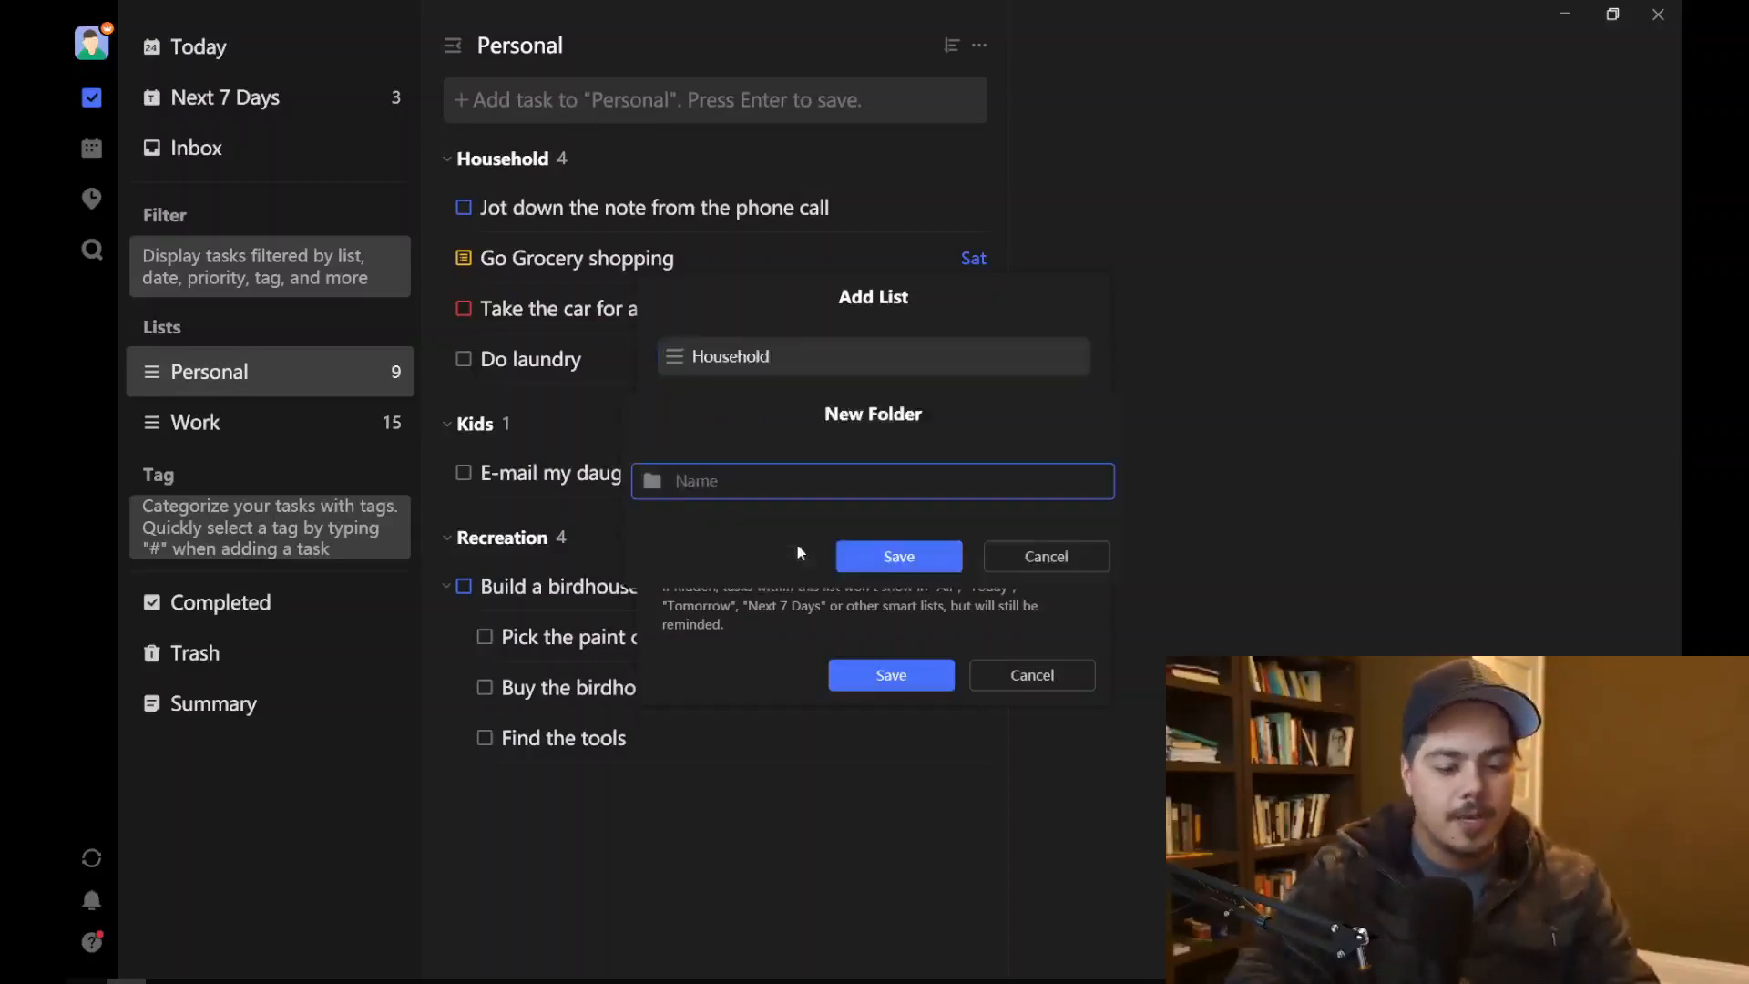
text(Personal)
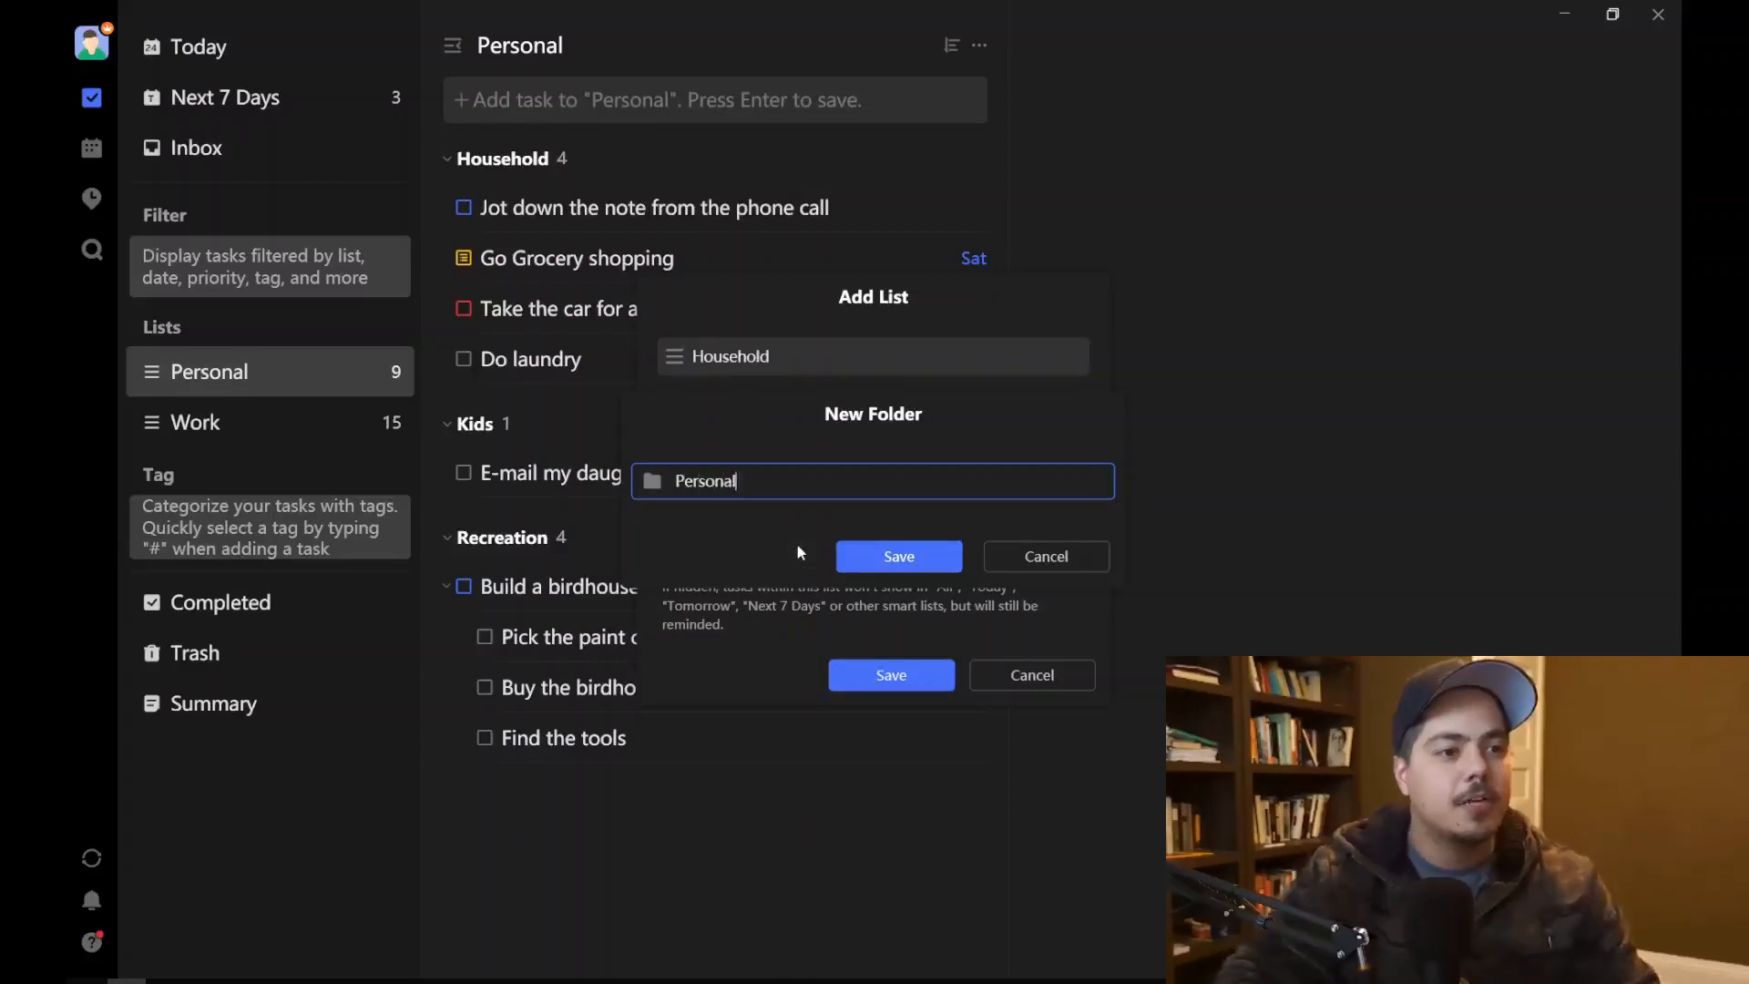
click(874, 559)
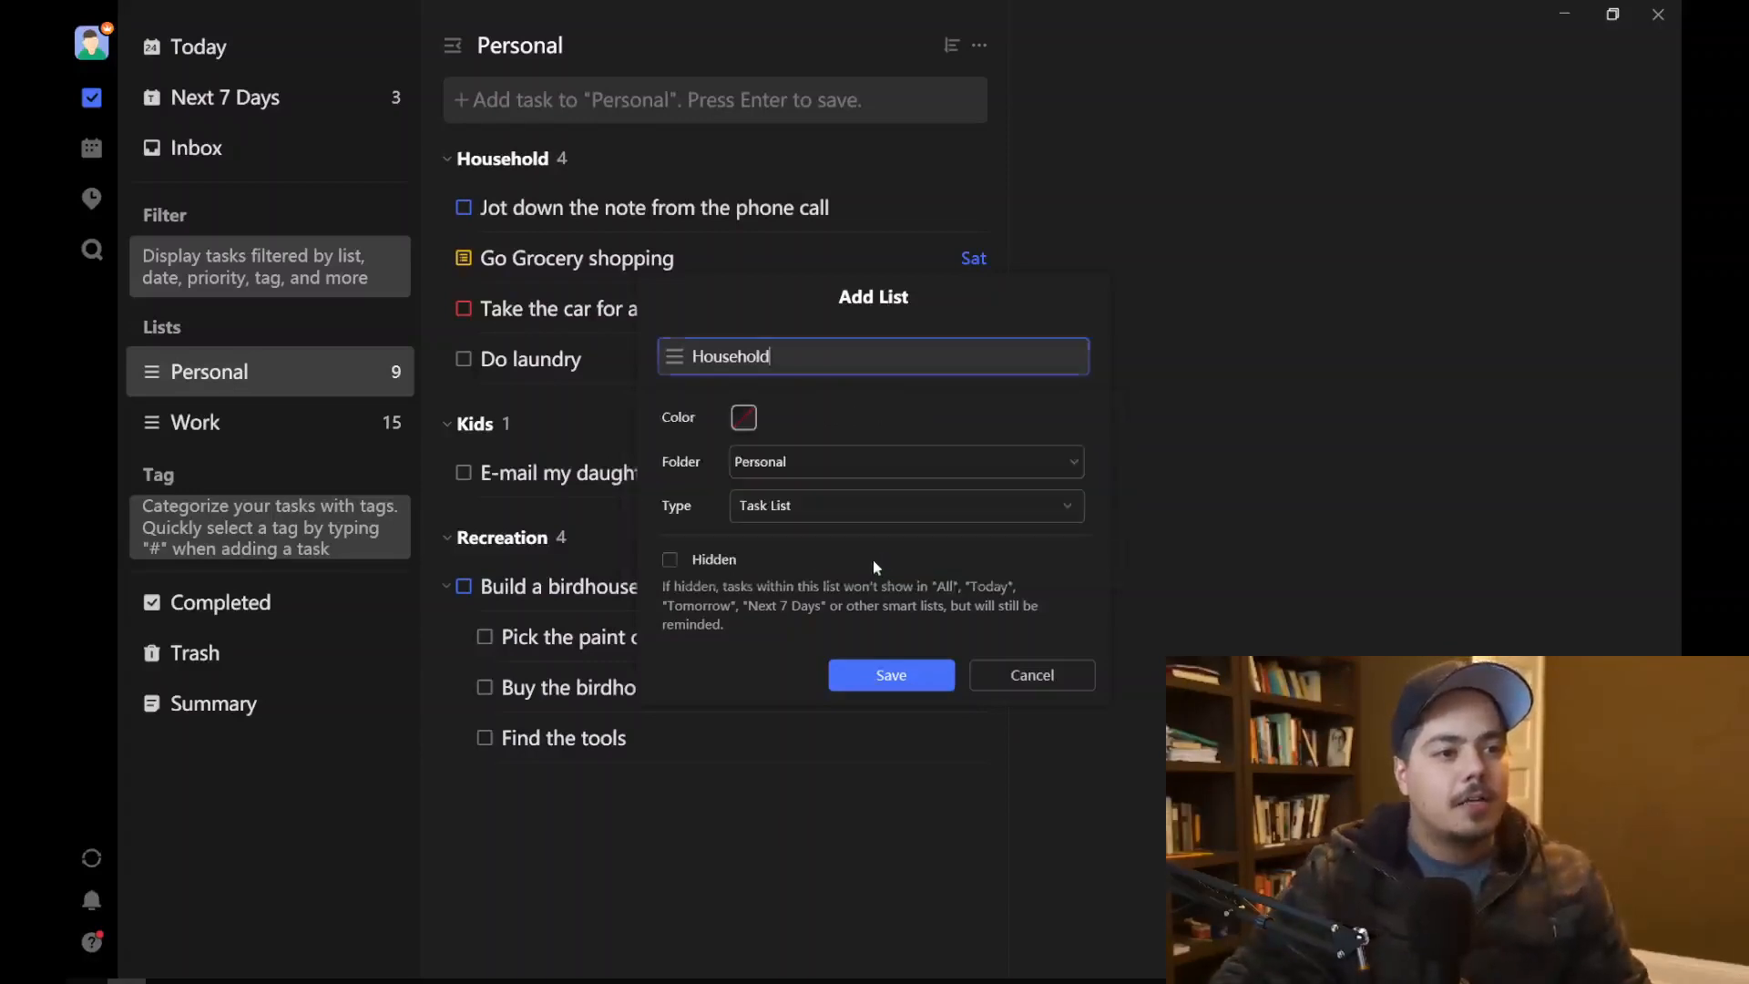
click(891, 674)
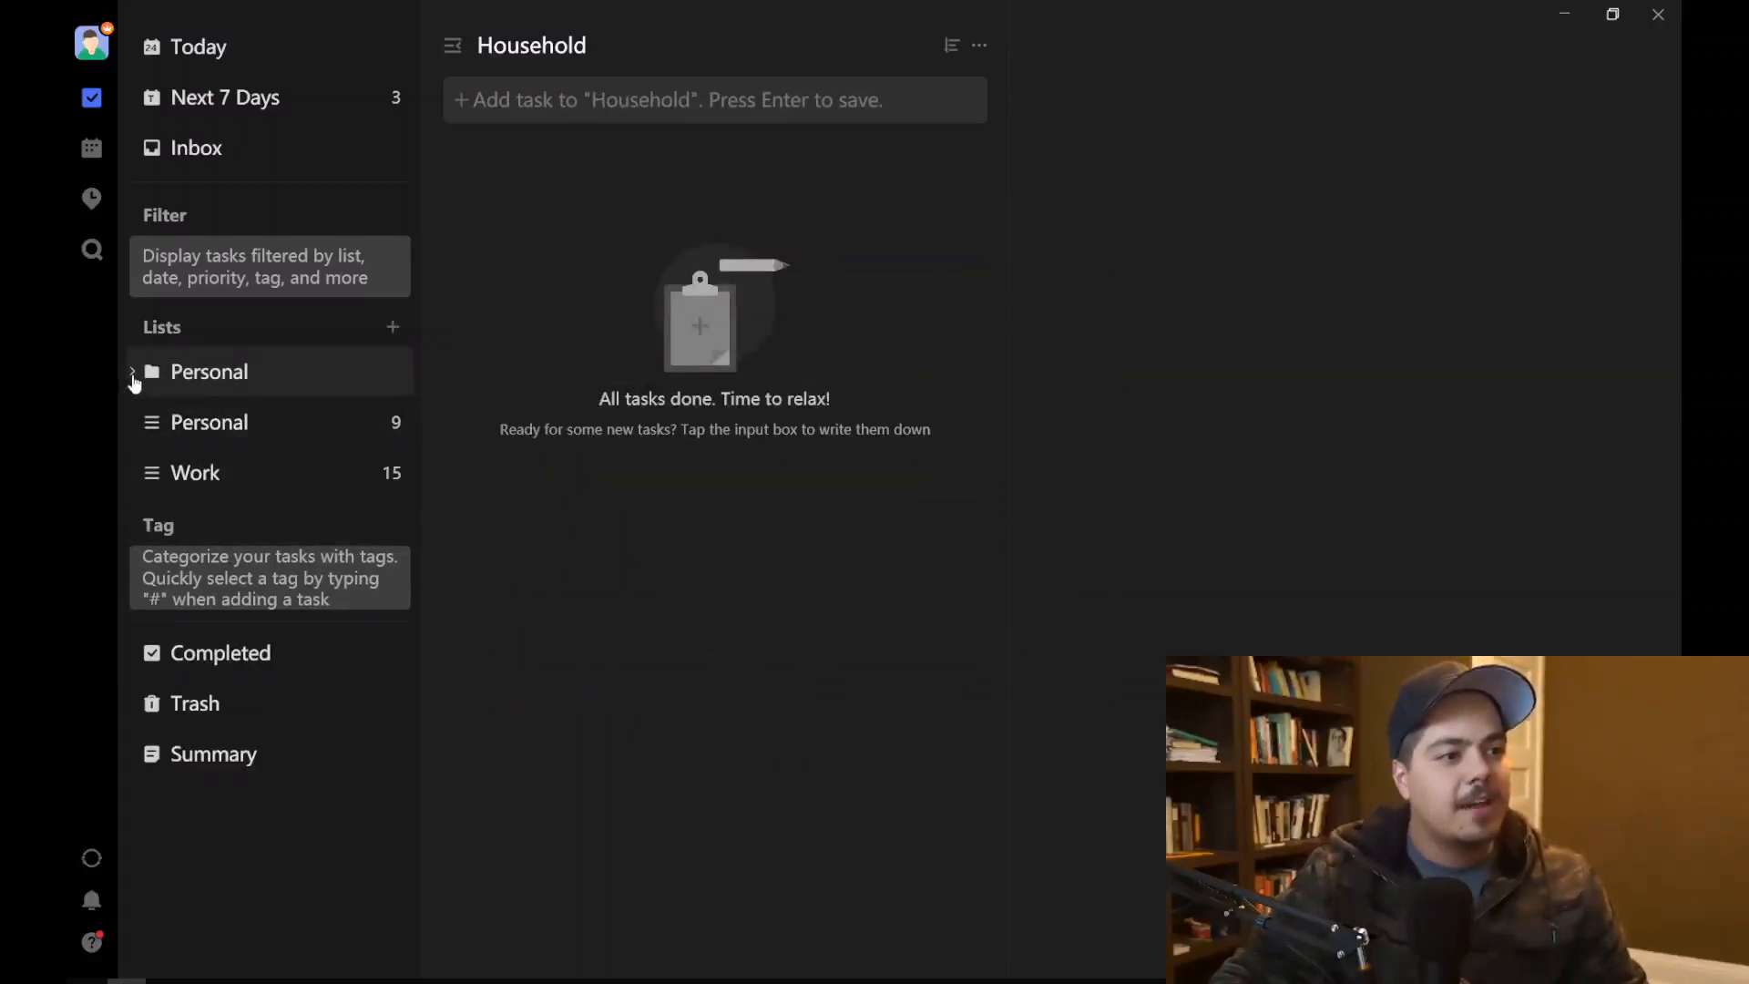
click(133, 376)
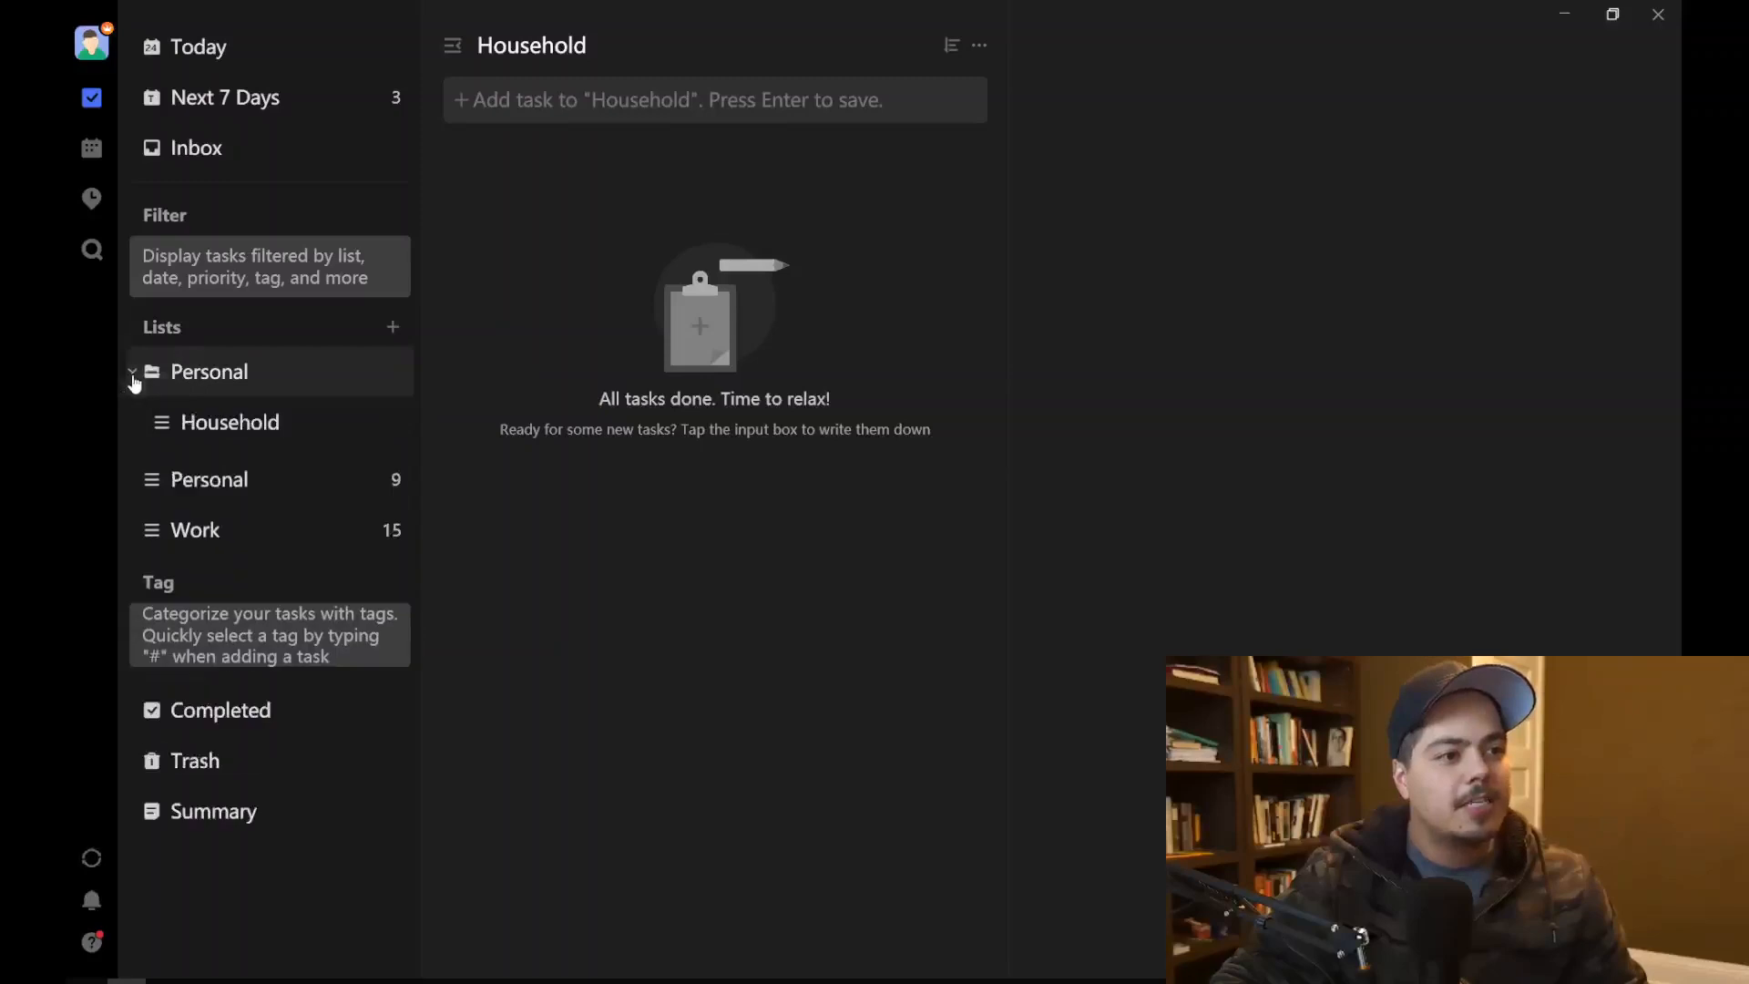
Step: Rename the standalone Personal list as "Recreation" and place it in the Personal folder
click(211, 481)
right_click(185, 479)
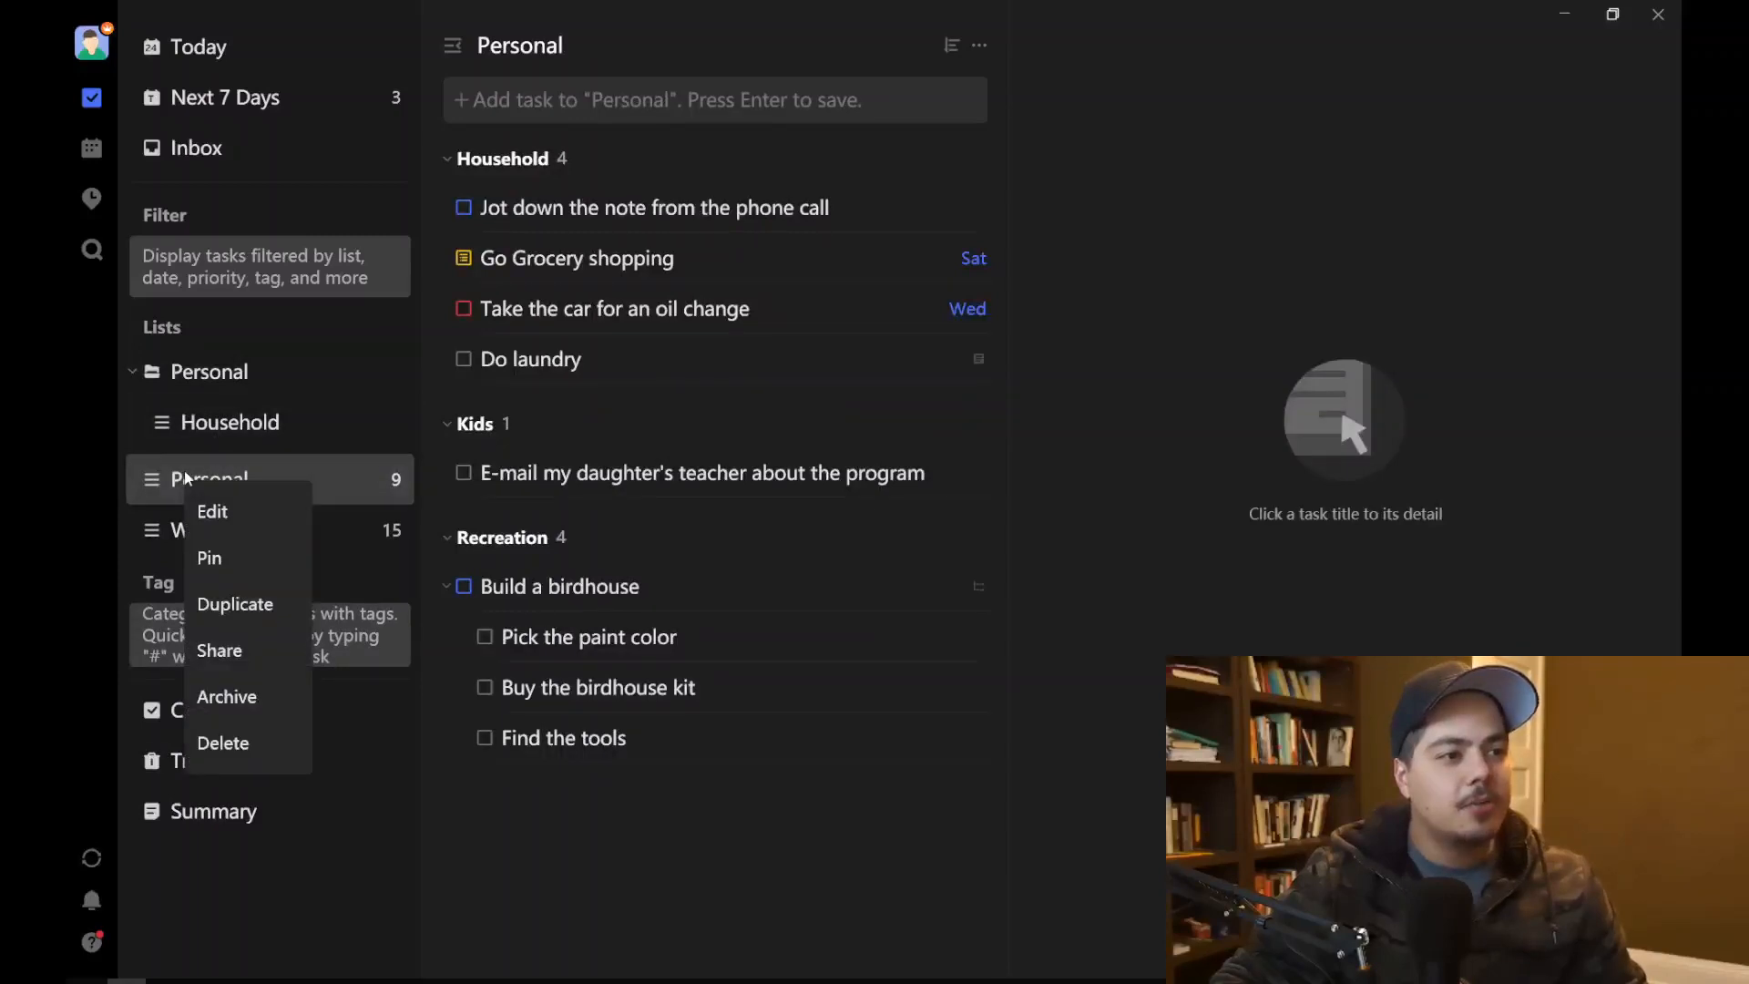
click(207, 508)
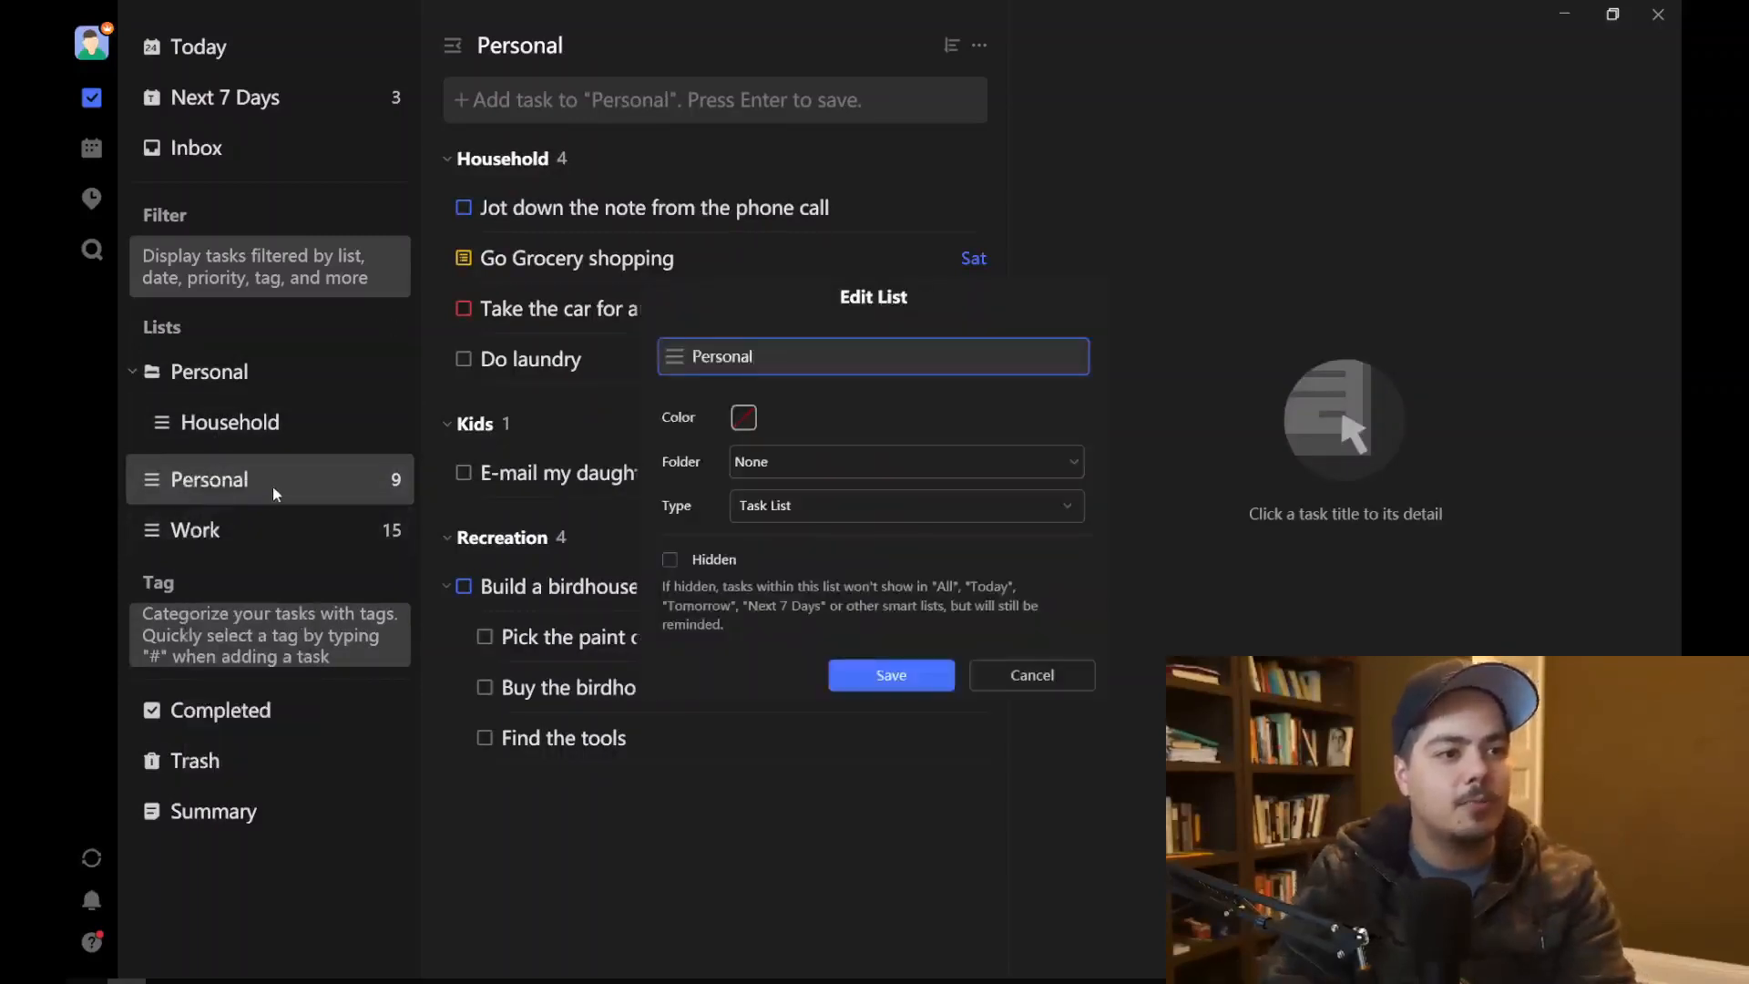
key(BackSpace)
key(BackSpace)
key(BackSpace)
key(BackSpace)
key(BackSpace)
key(BackSpace)
key(BackSpace)
text(Recreation)
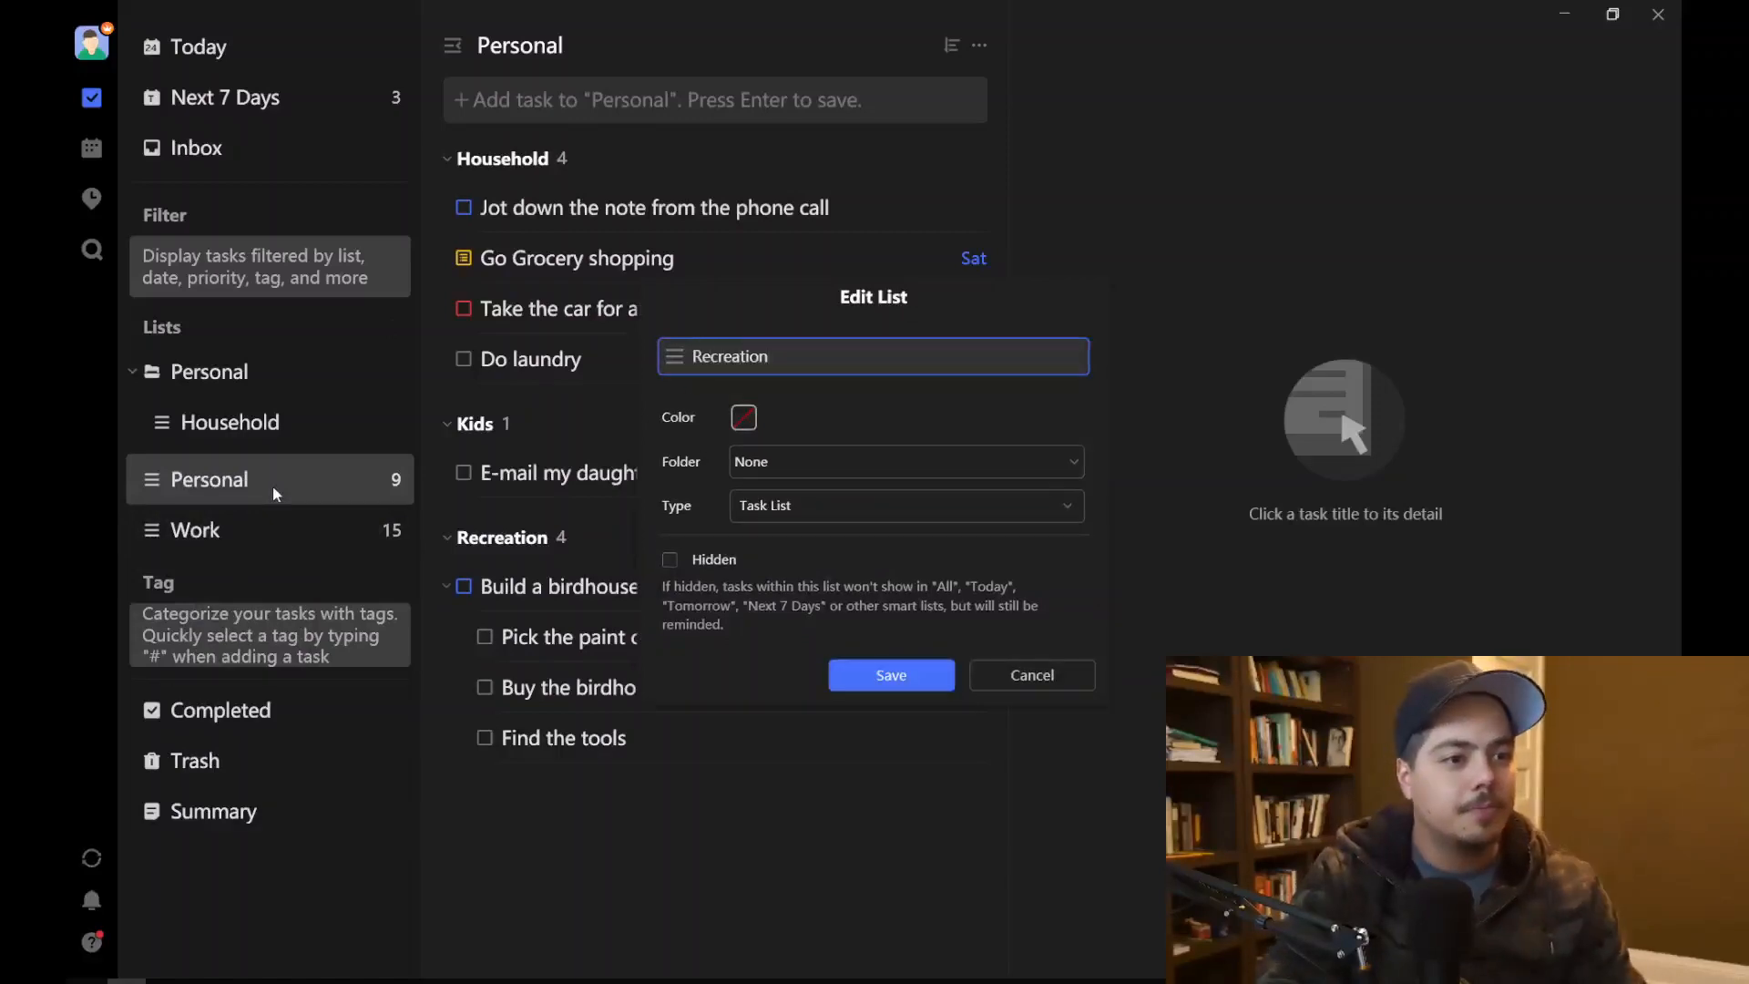
click(768, 463)
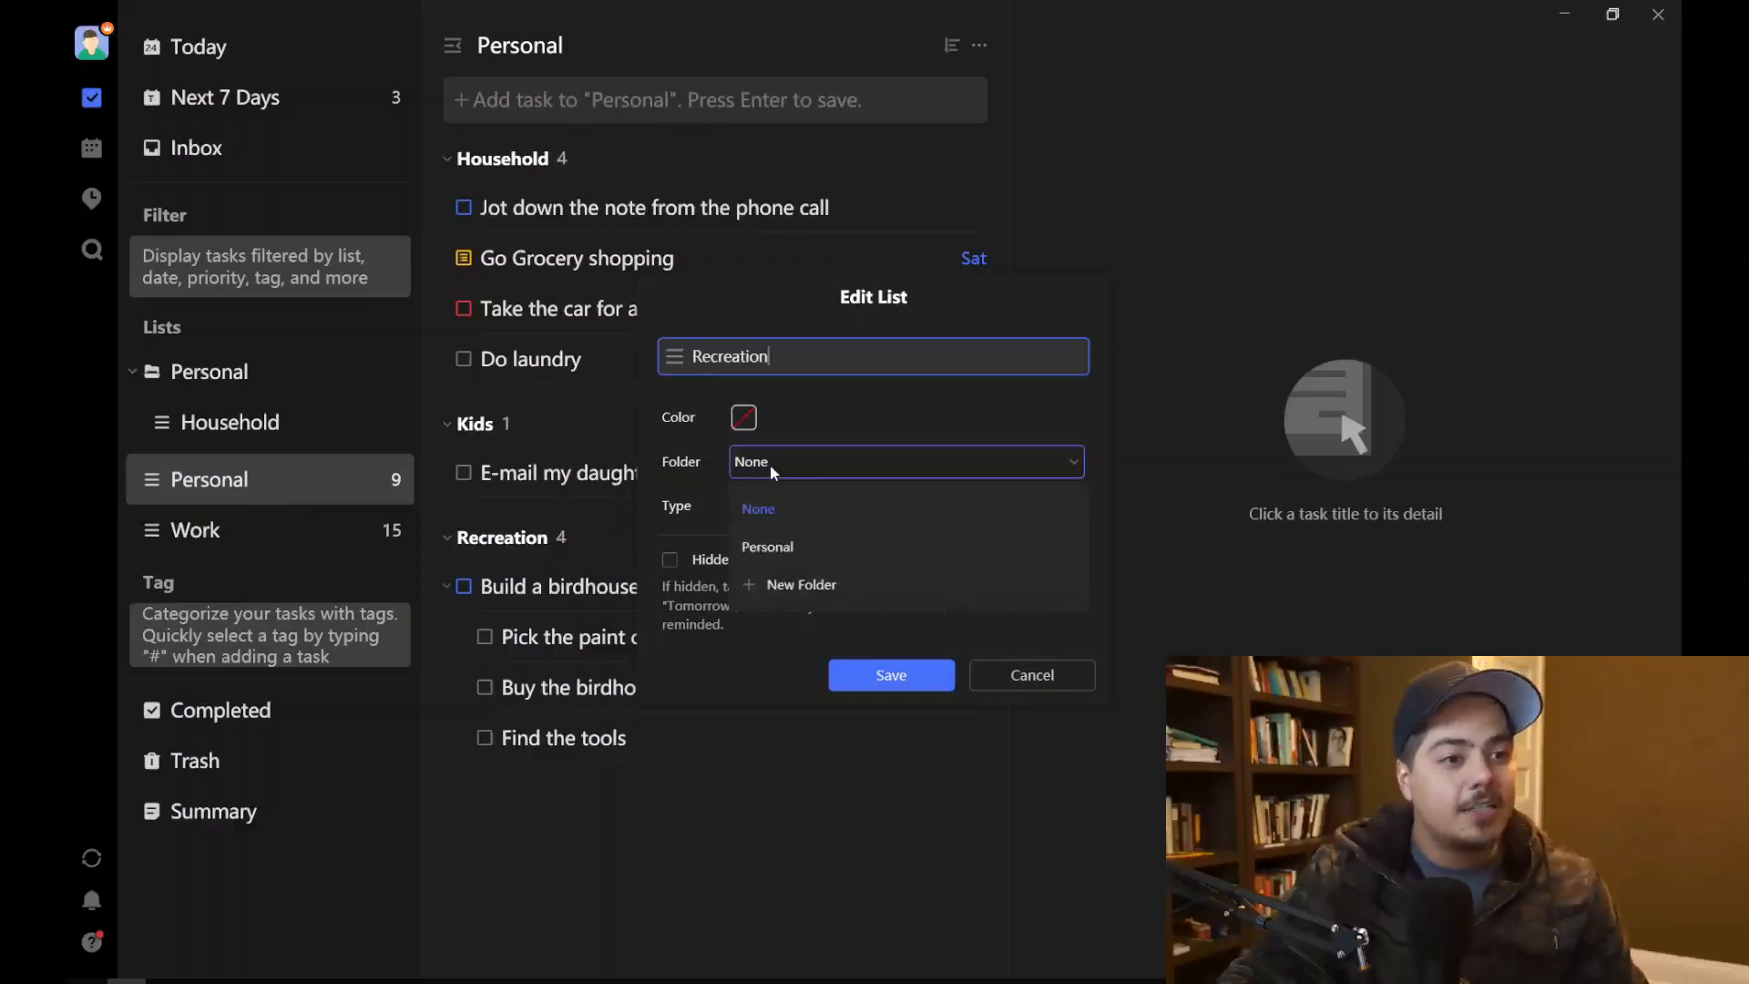
click(800, 549)
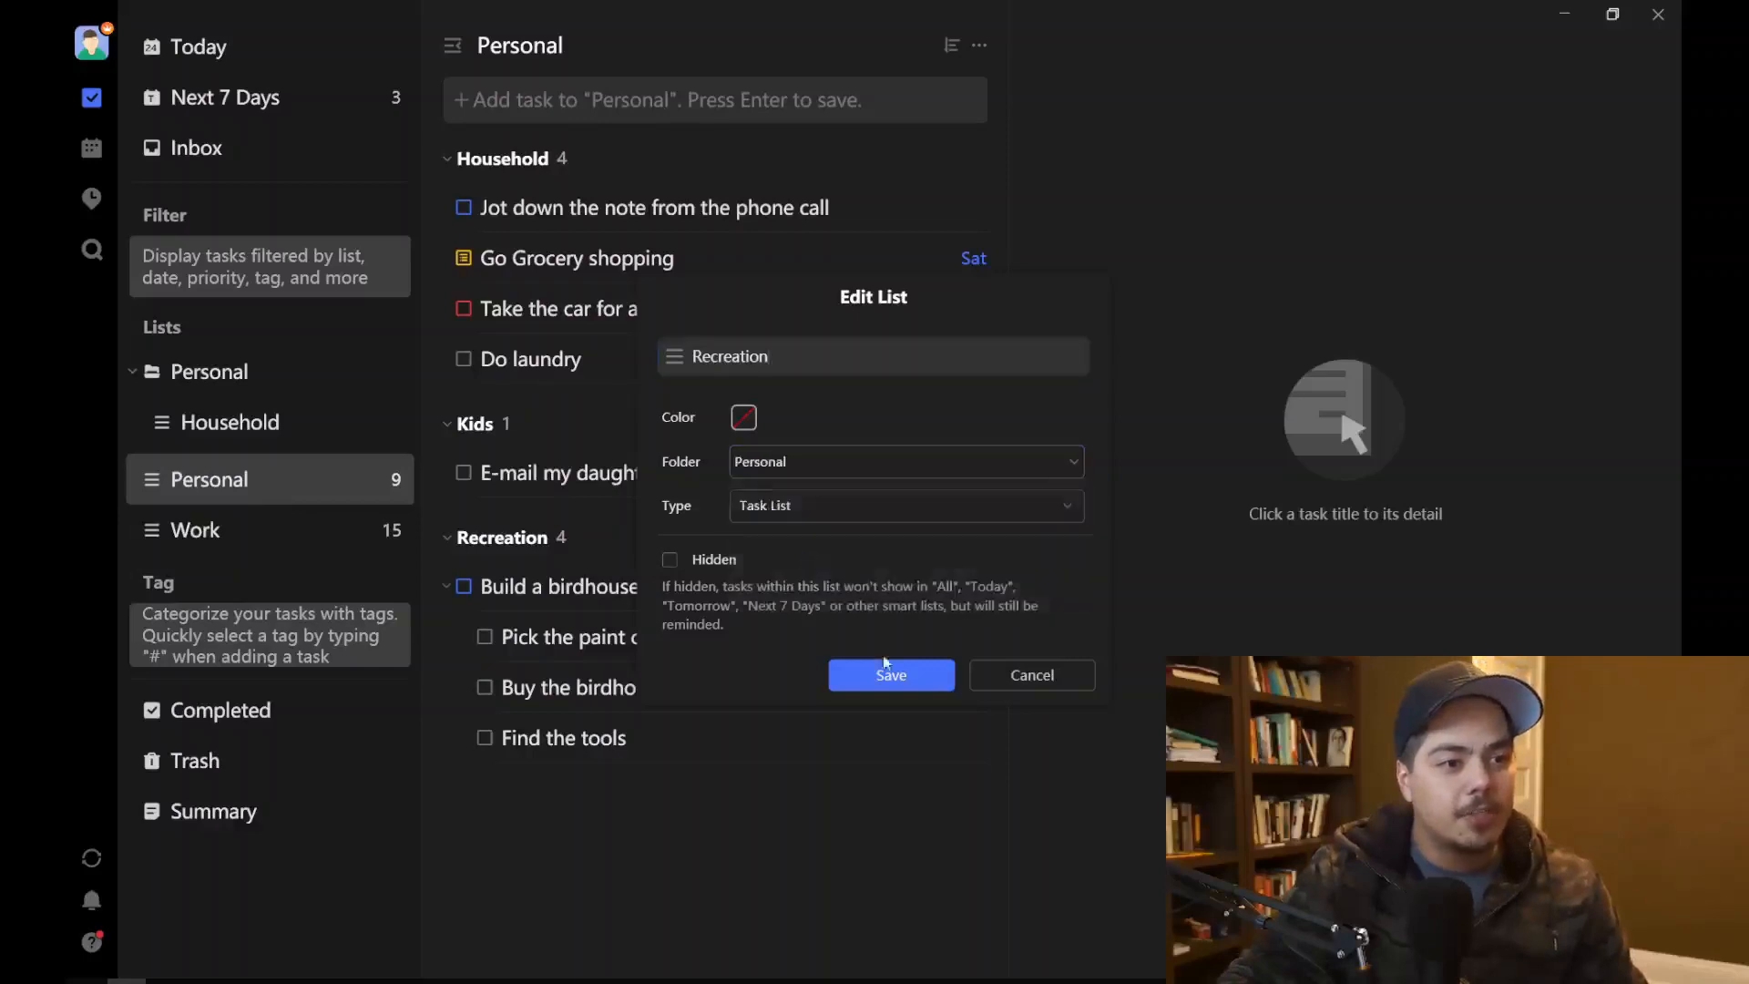
click(892, 677)
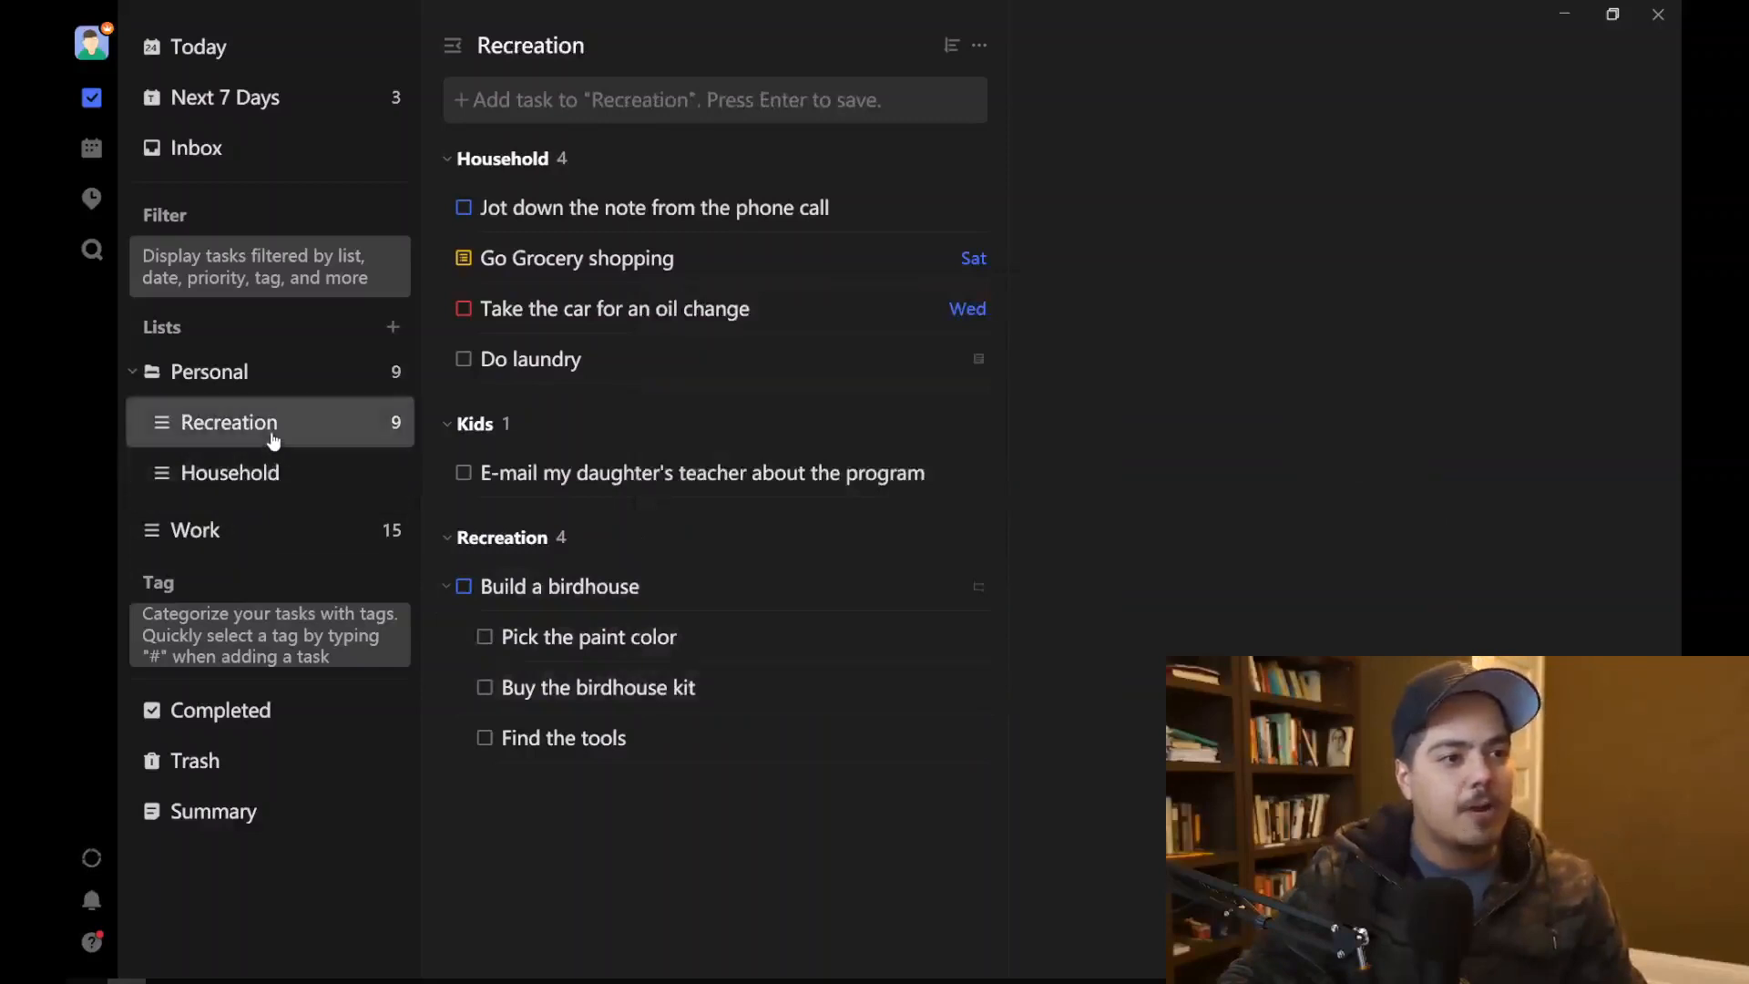
Step: Move the four tasks in the Recreation list's Household section together into the Household list
click(535, 360)
shift+click(582, 223)
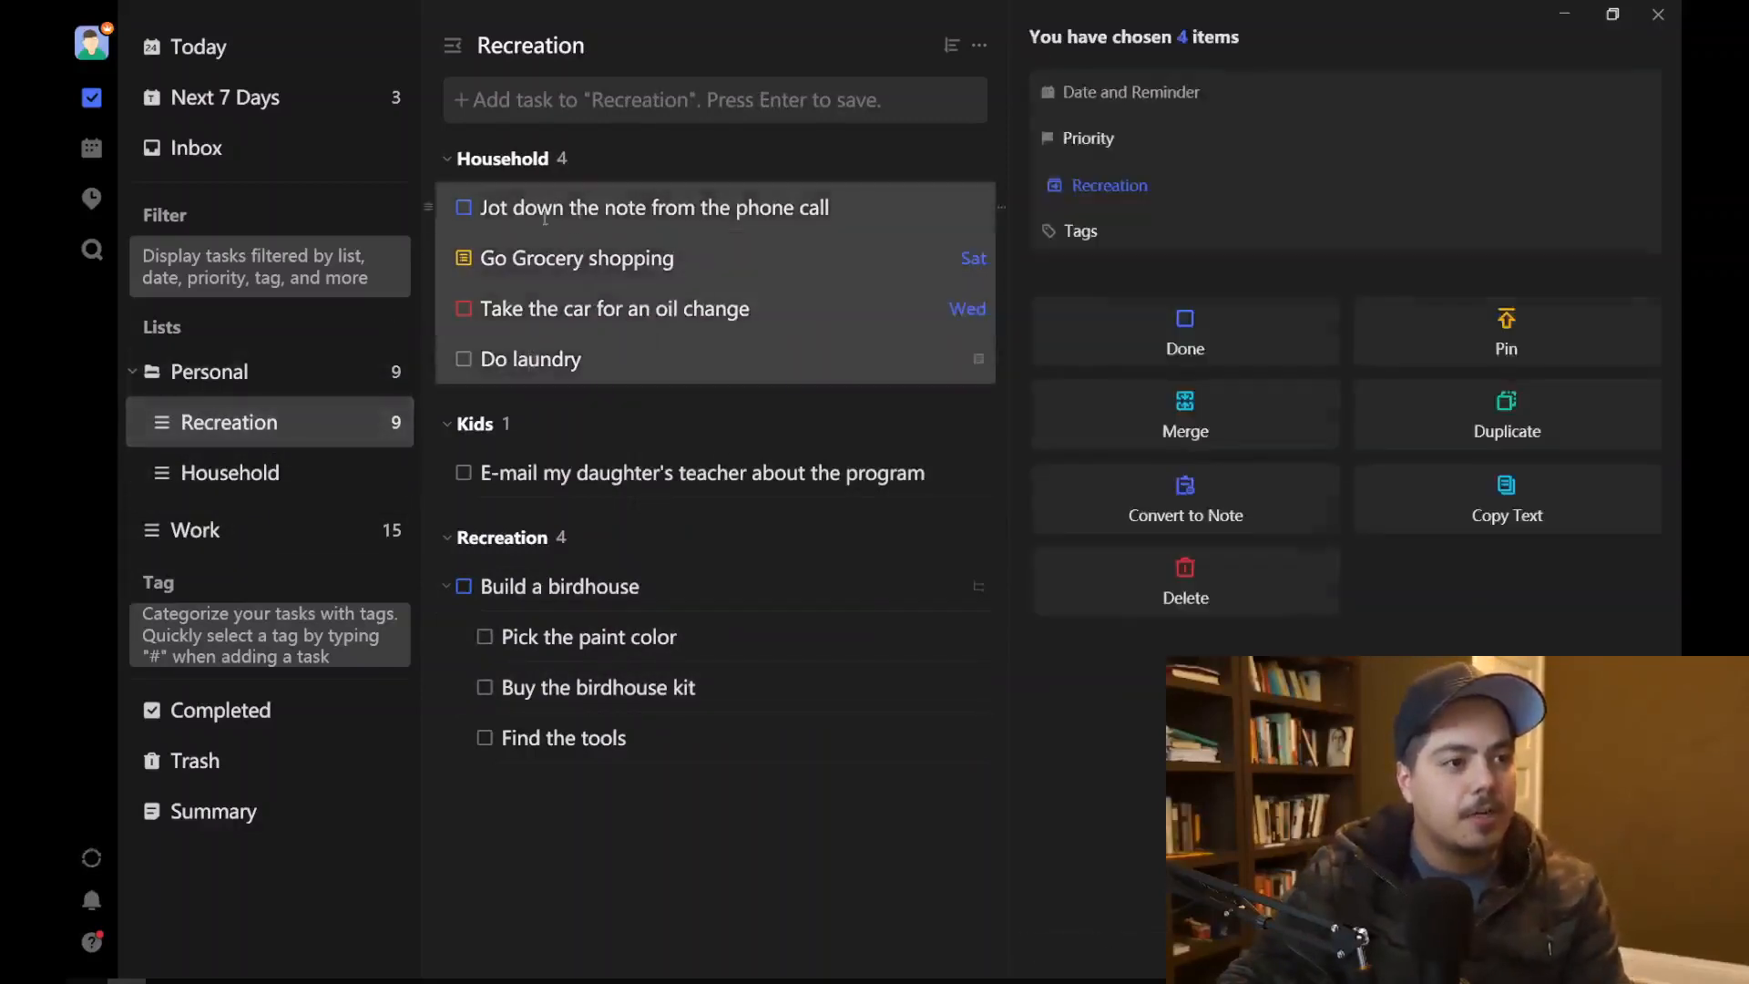
drag(399, 323, 278, 473)
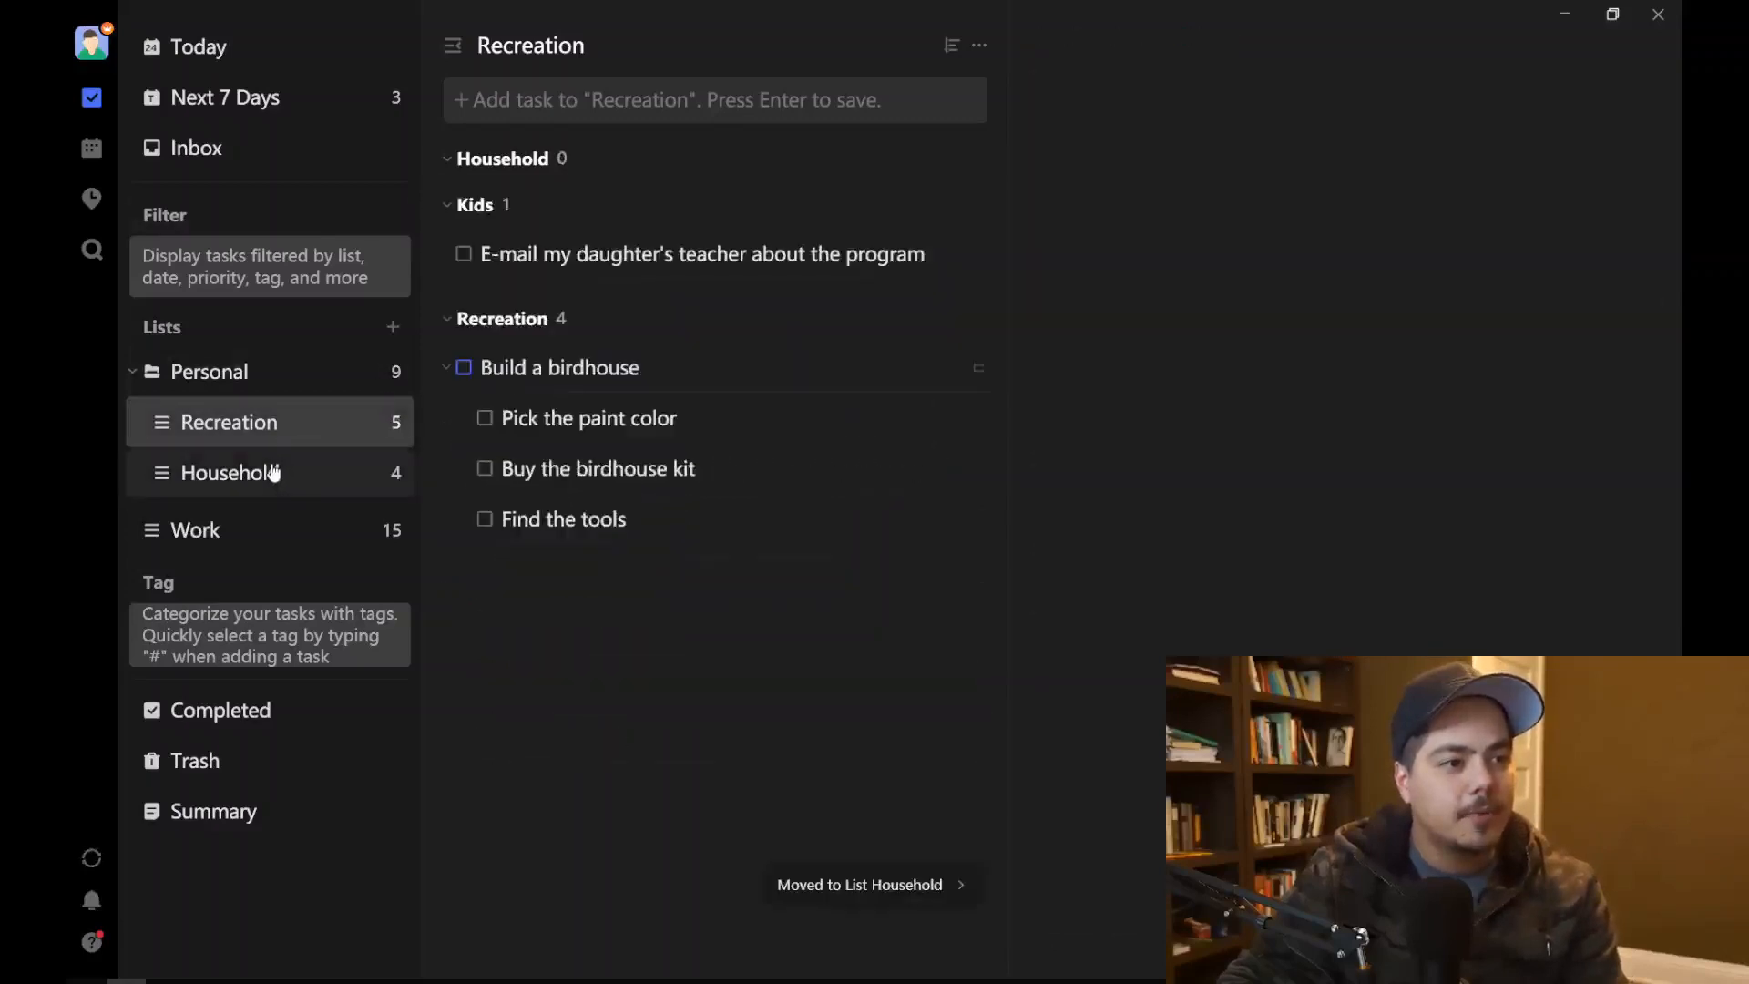
Step: Create a new task list named "Kids" in the Personal folder
click(392, 328)
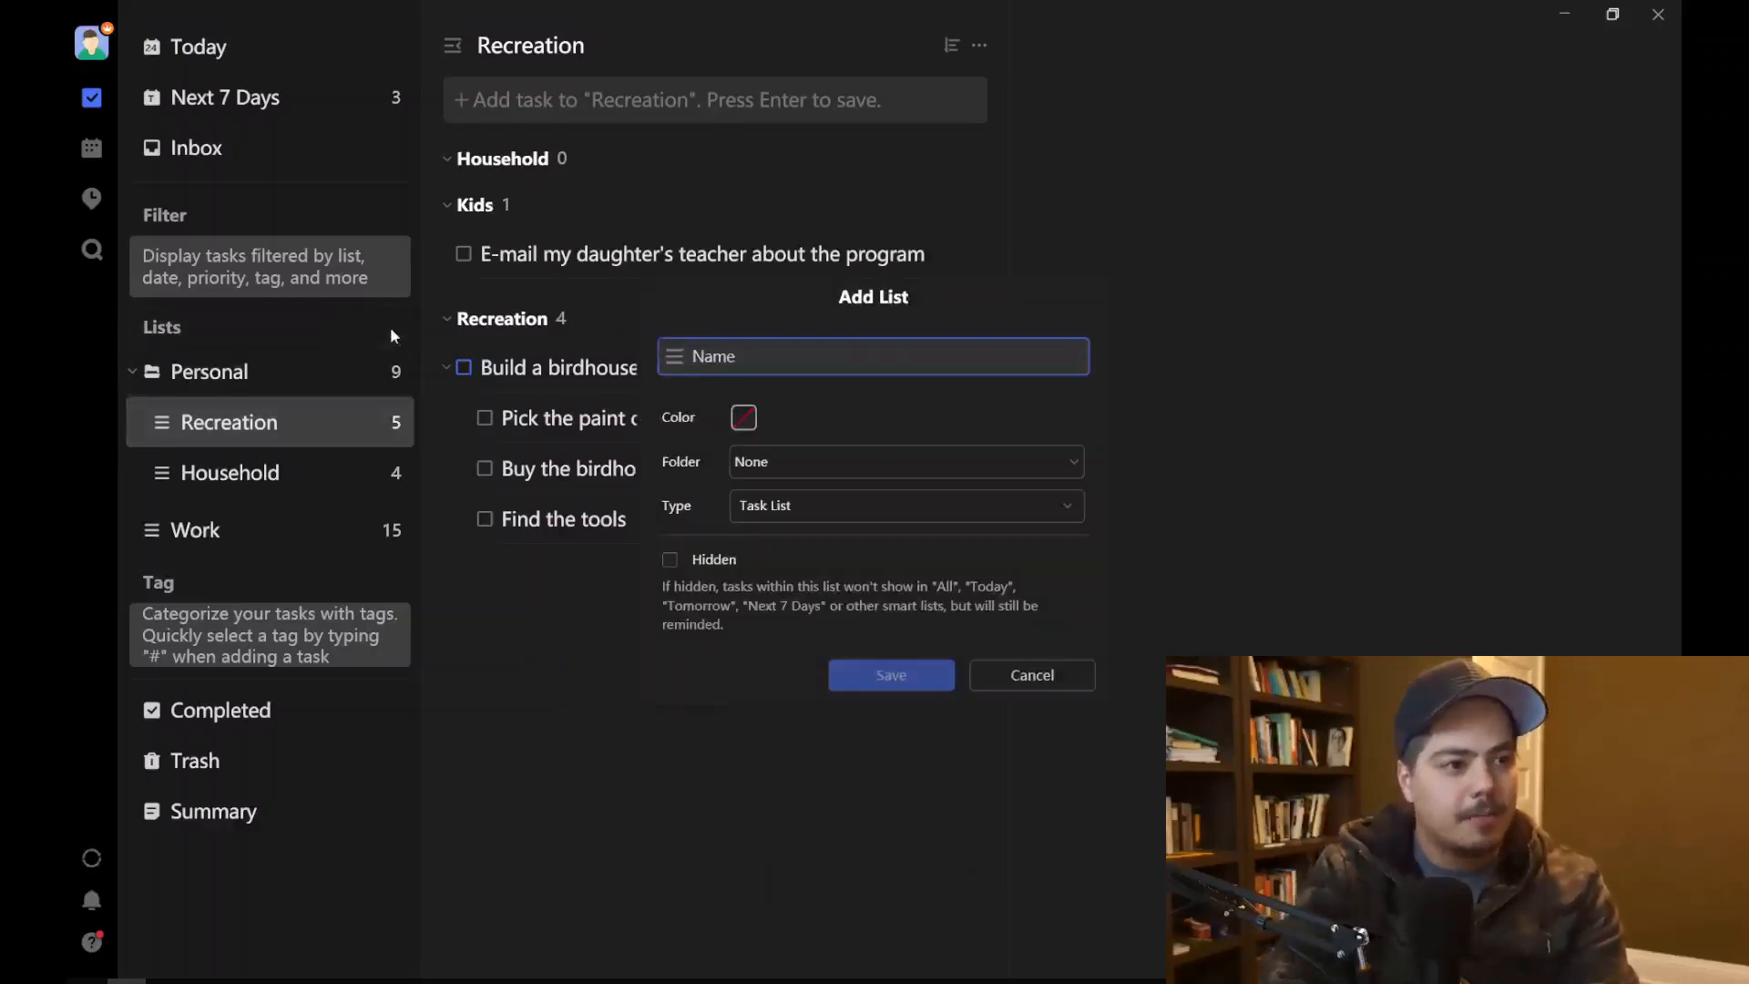
text(Kids)
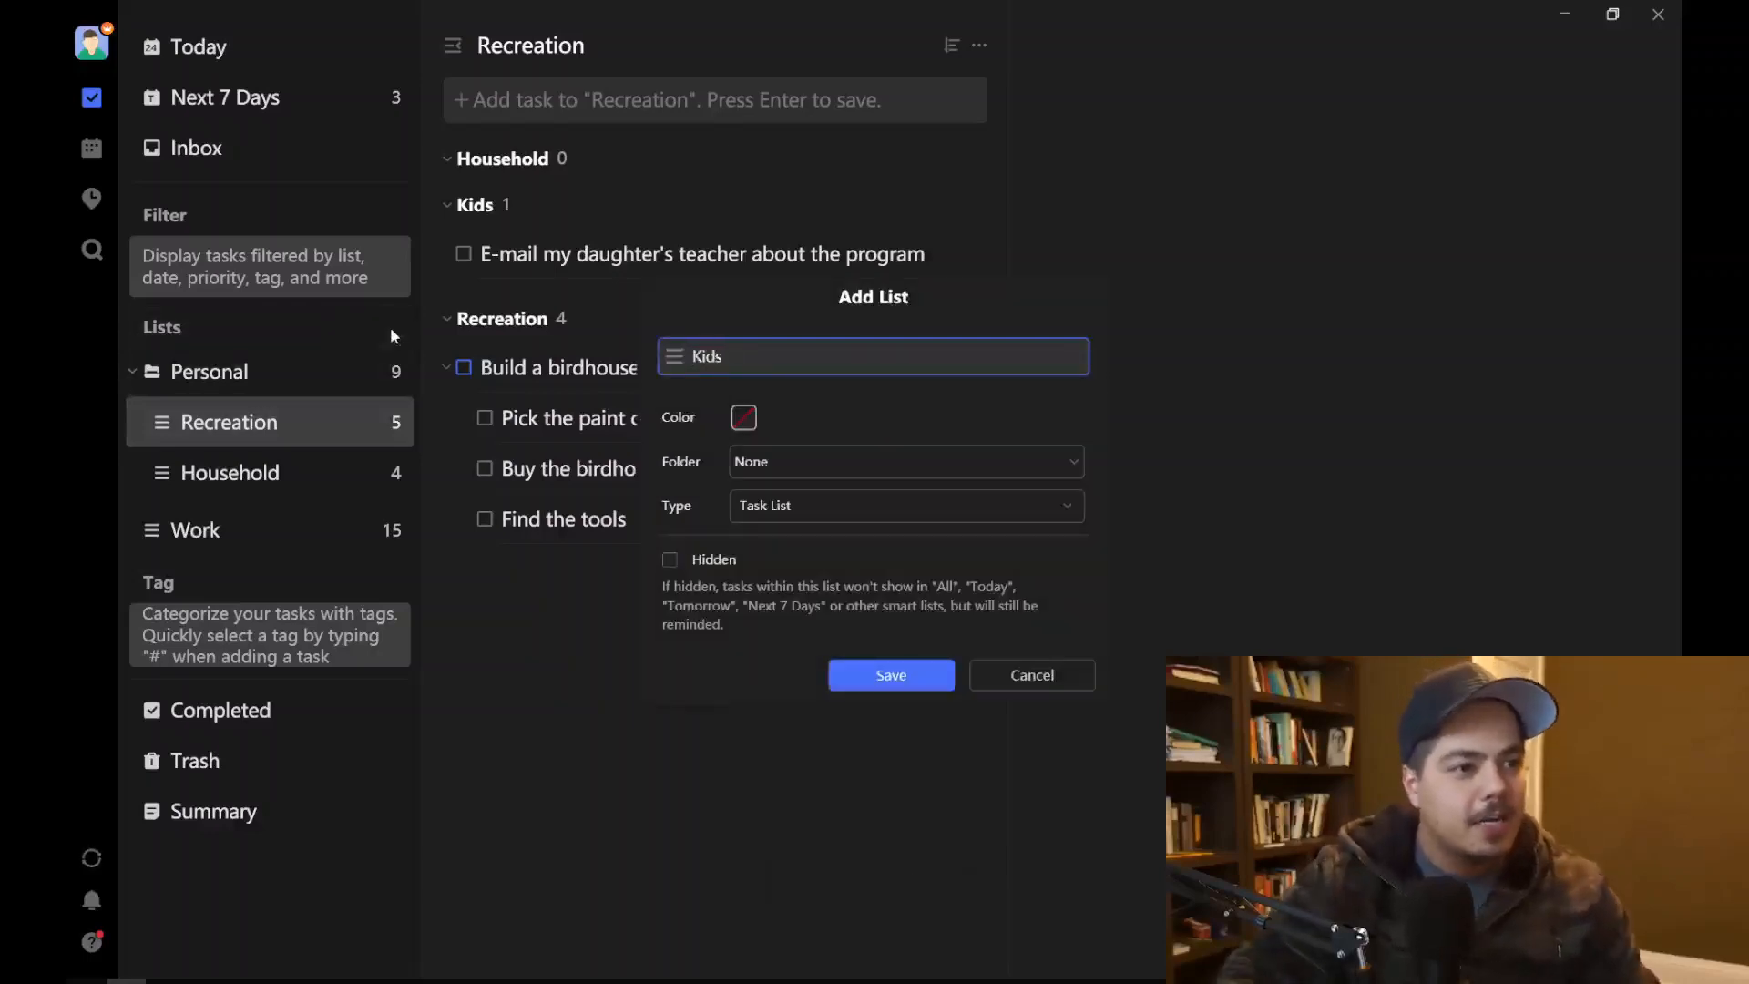
click(770, 464)
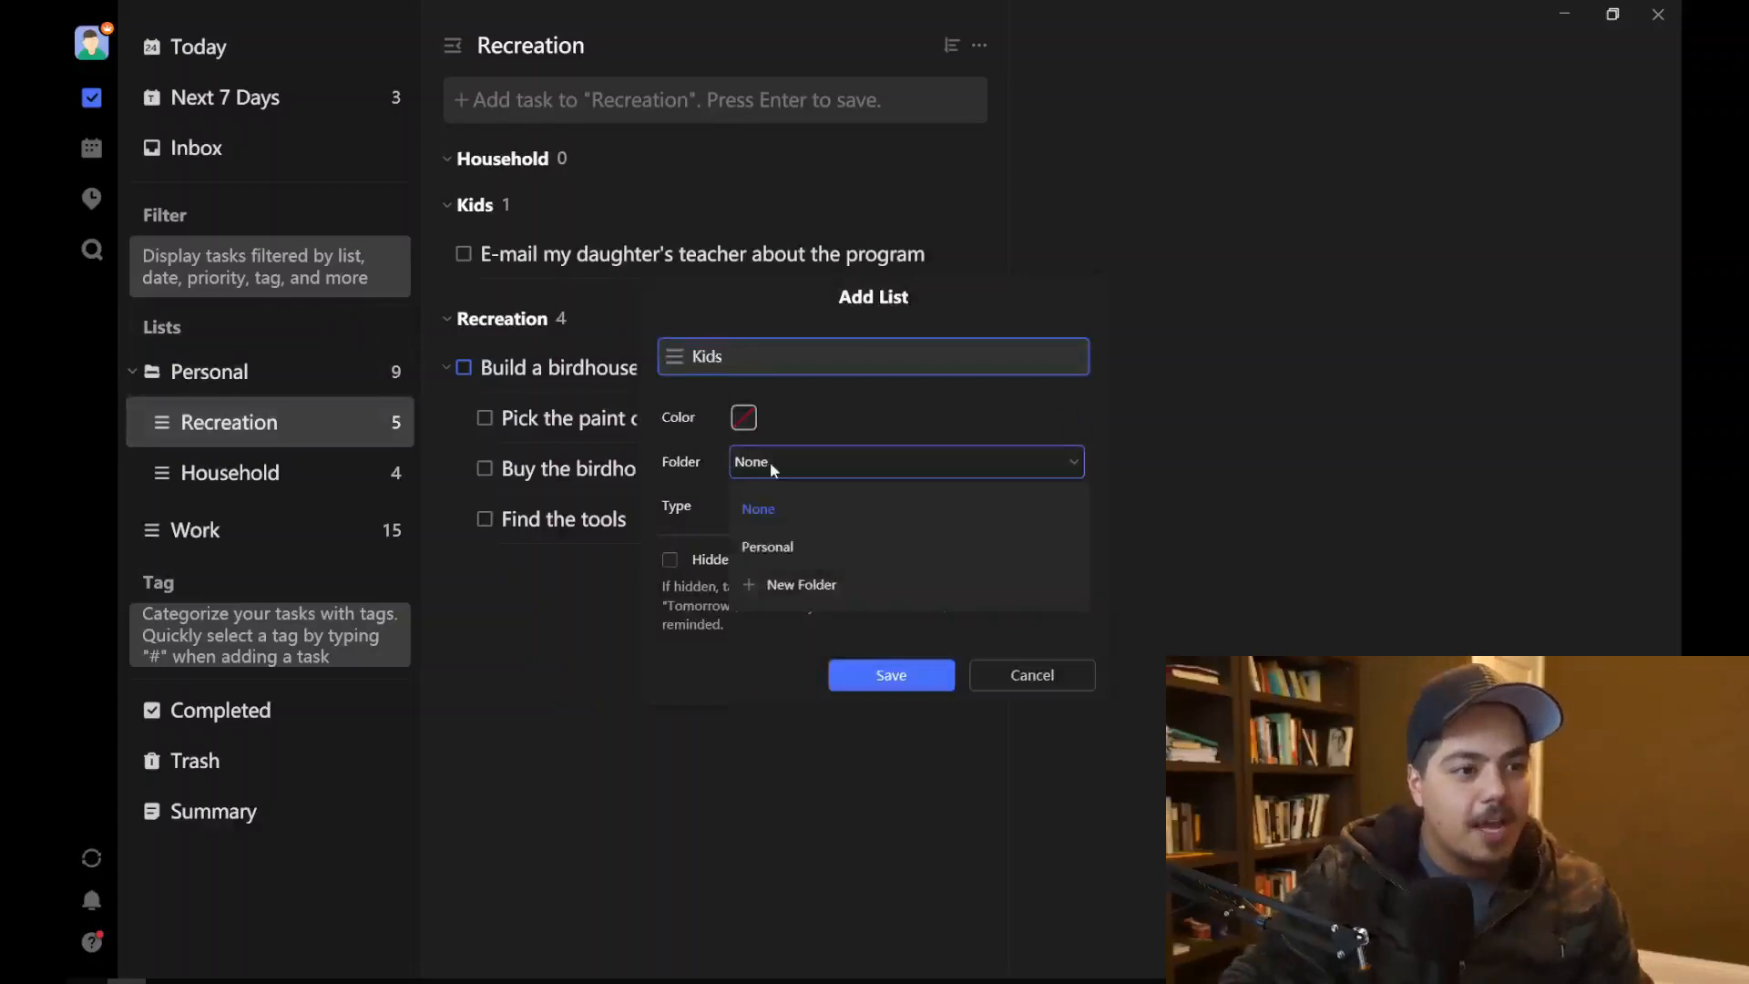
click(776, 548)
click(889, 675)
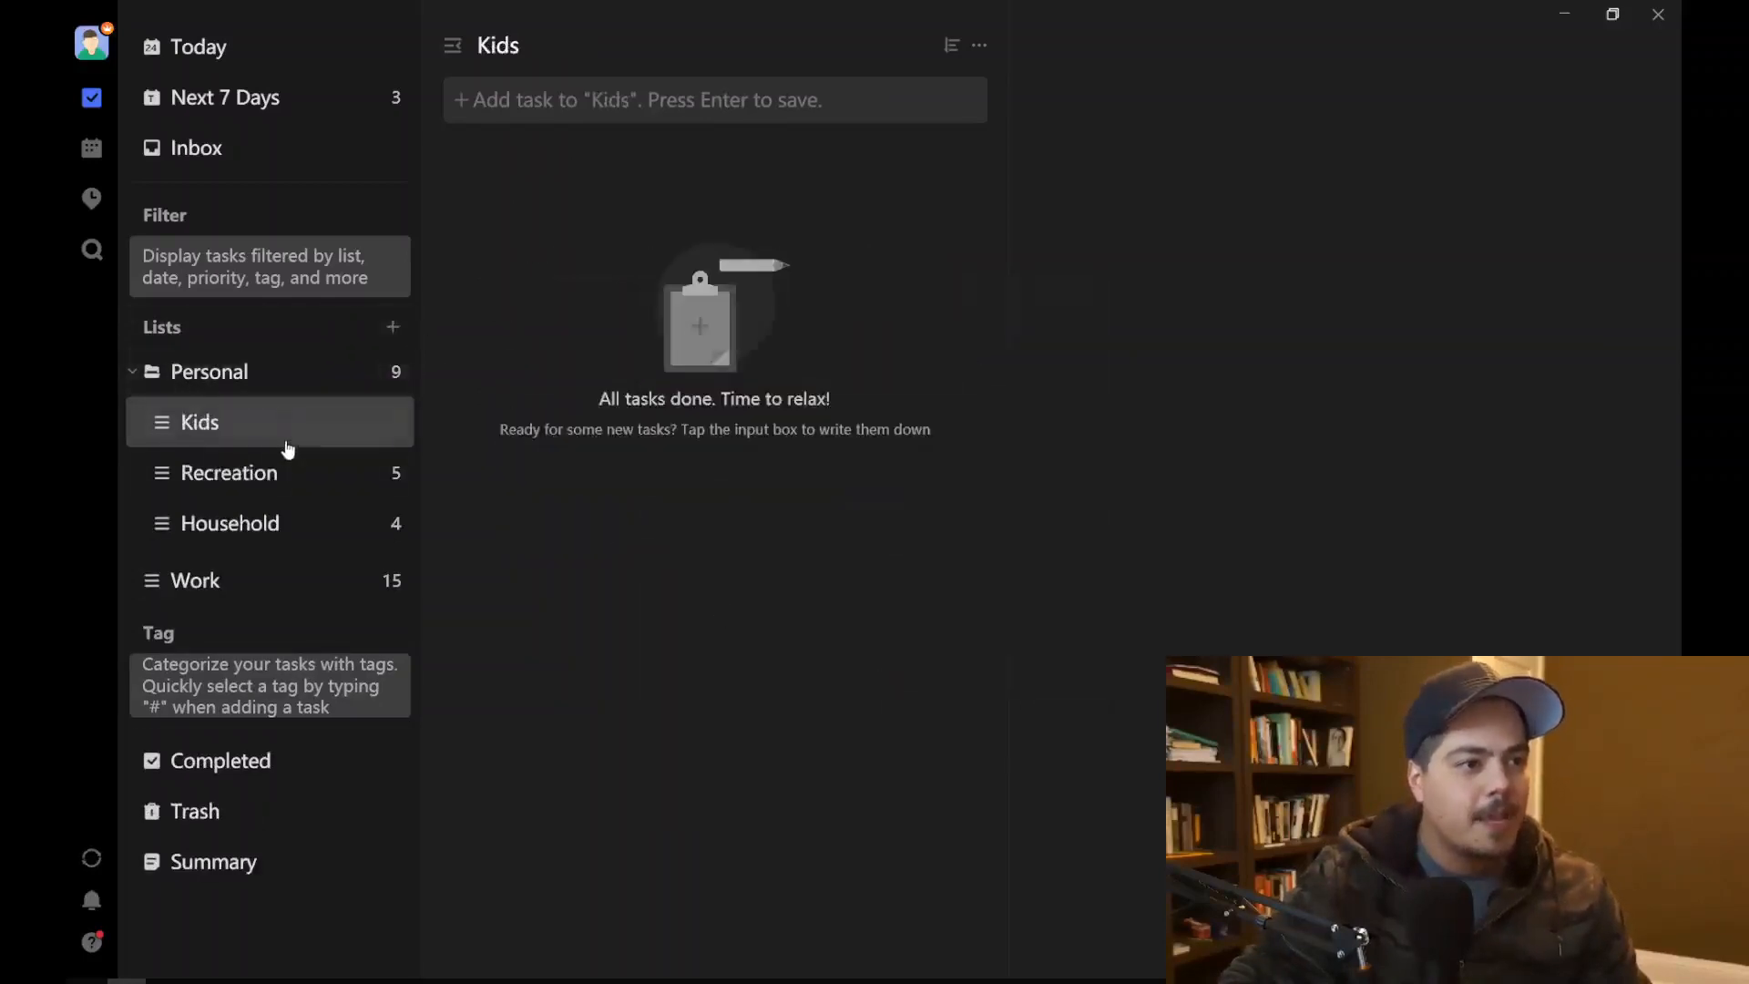
Step: Move the task "E-mail my daughter's teacher about the program" from the Recreation list into the Kids list and open that list
click(282, 490)
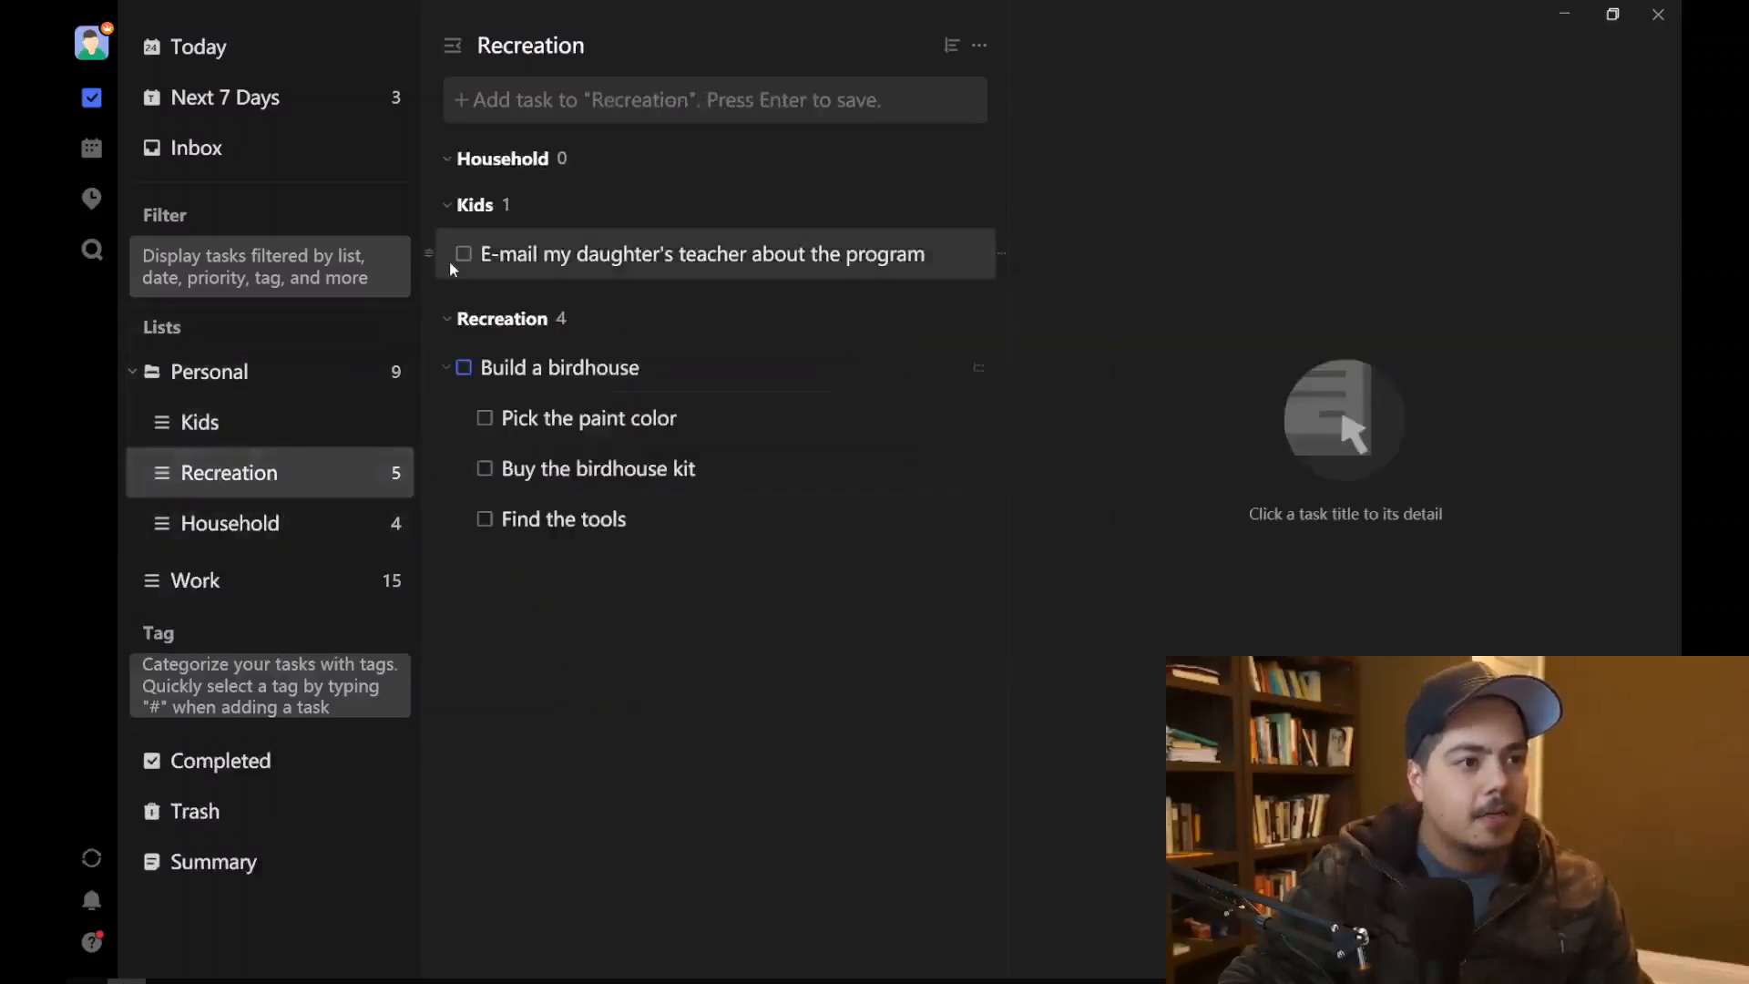
click(429, 262)
drag(428, 261, 257, 430)
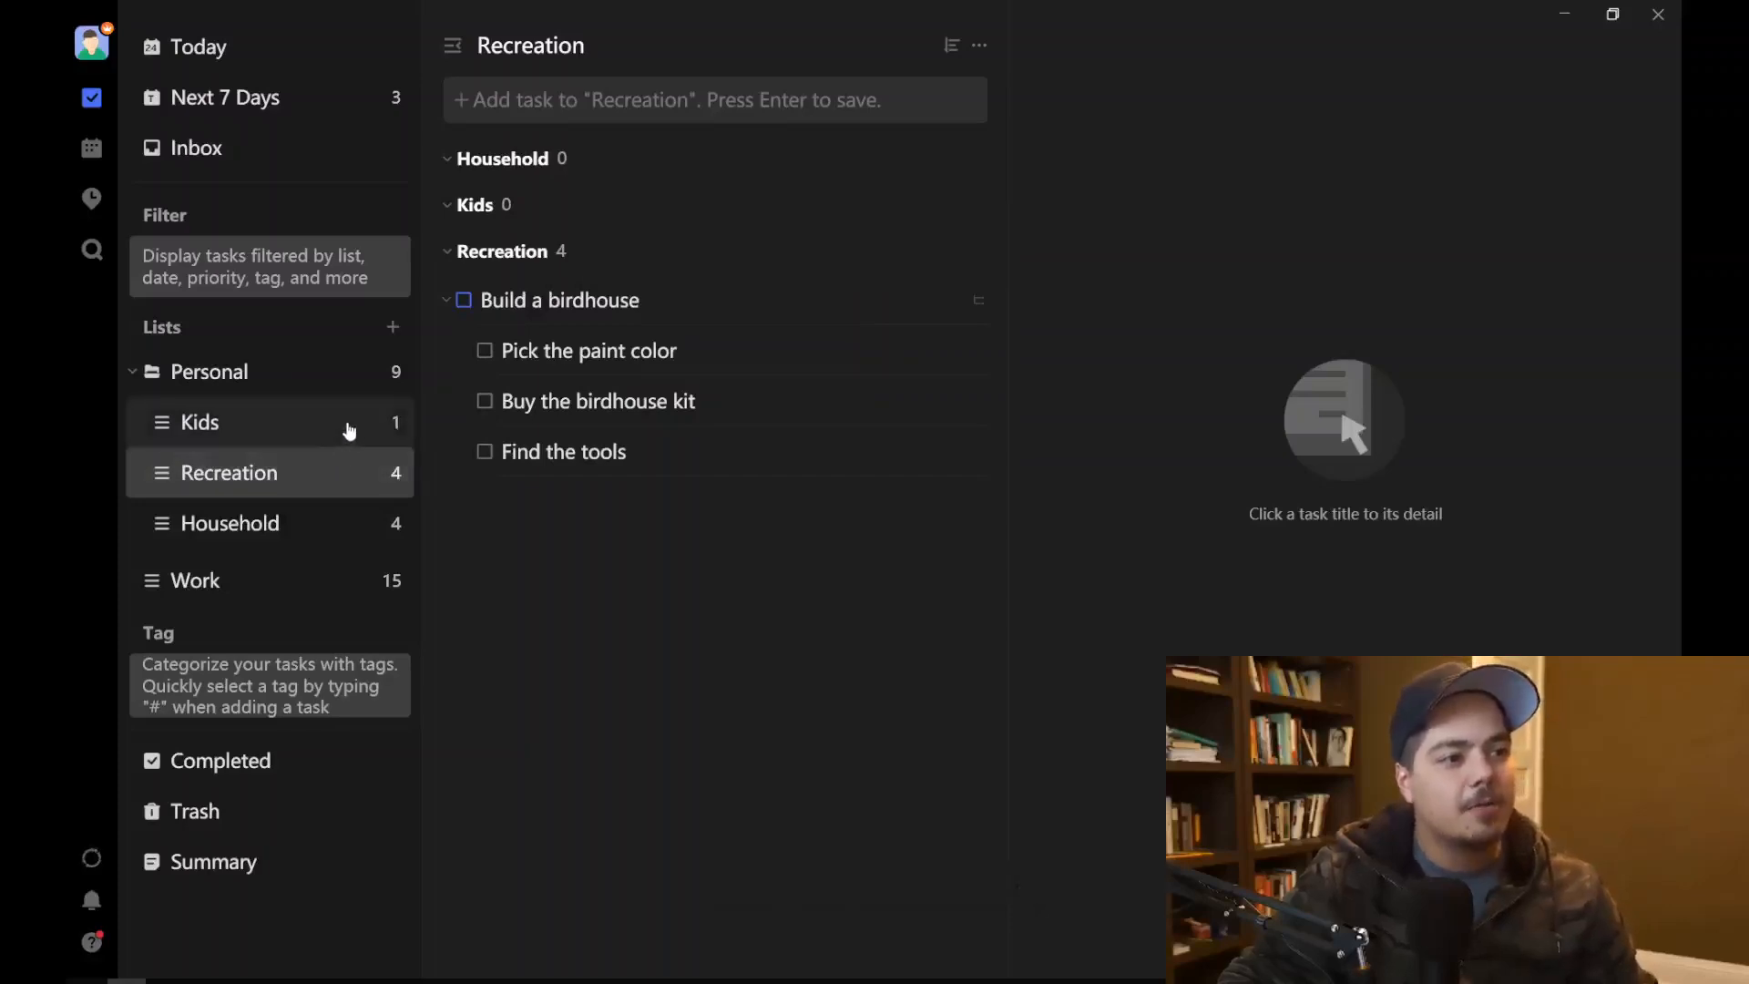
click(283, 433)
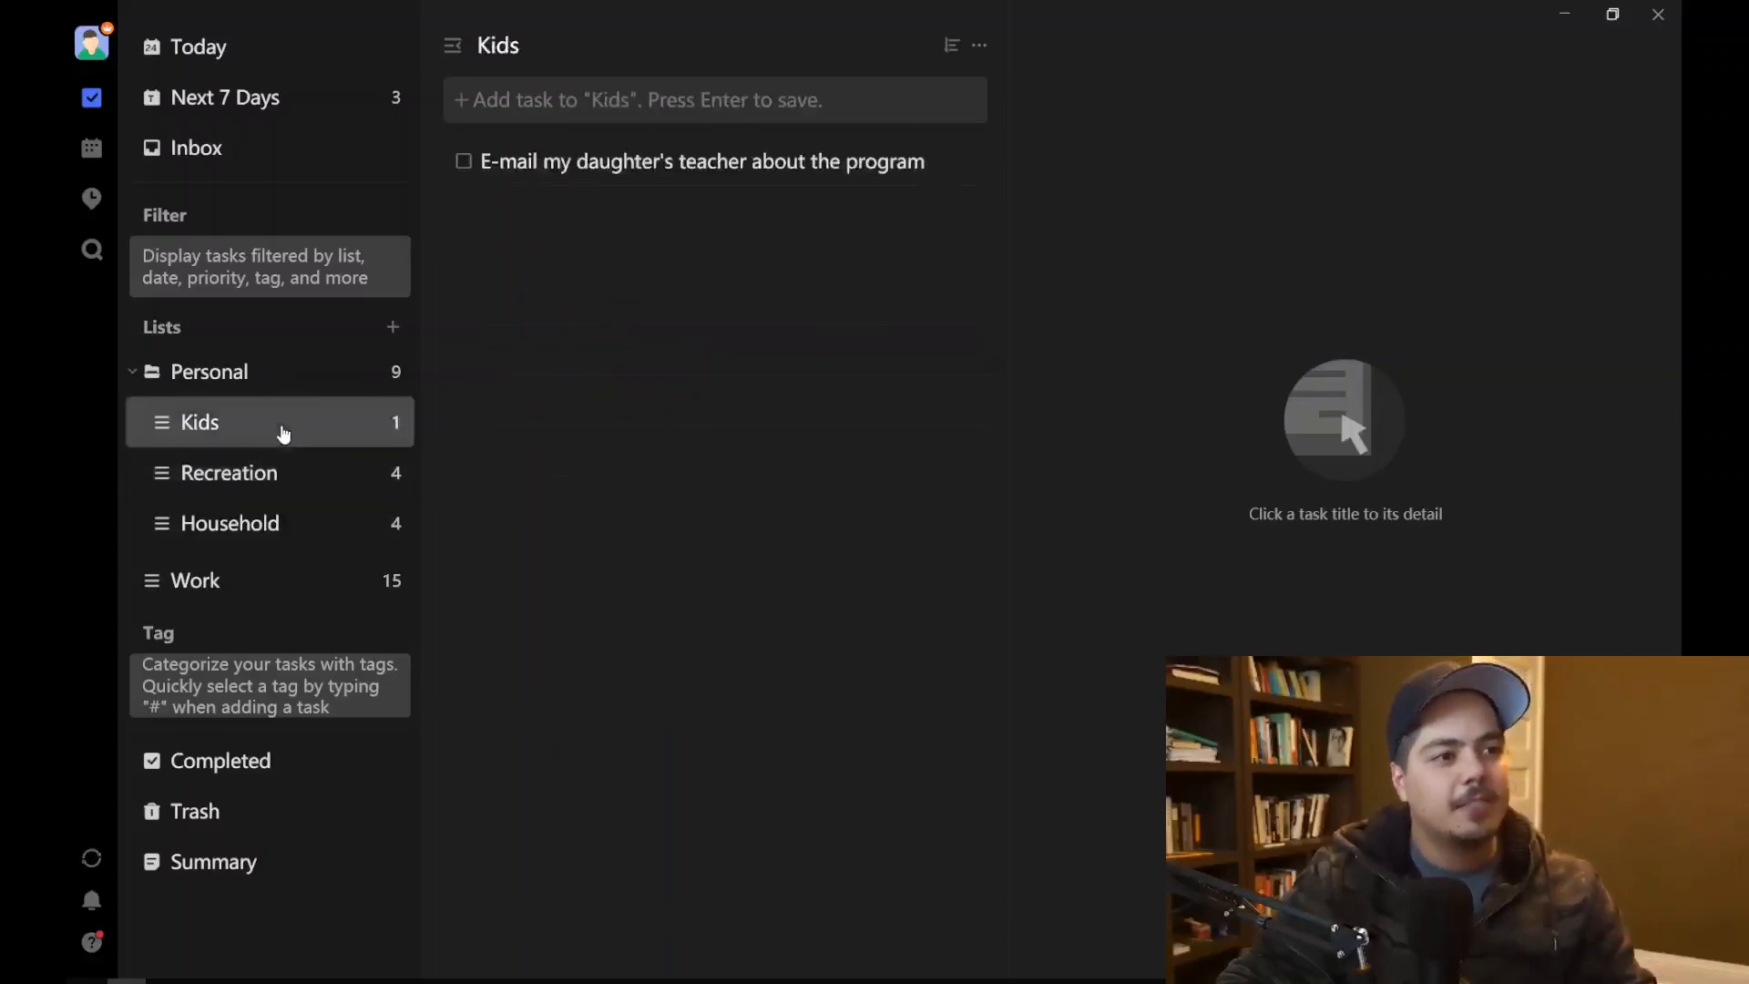
Step: Sort the tasks in the Household list by date
click(272, 529)
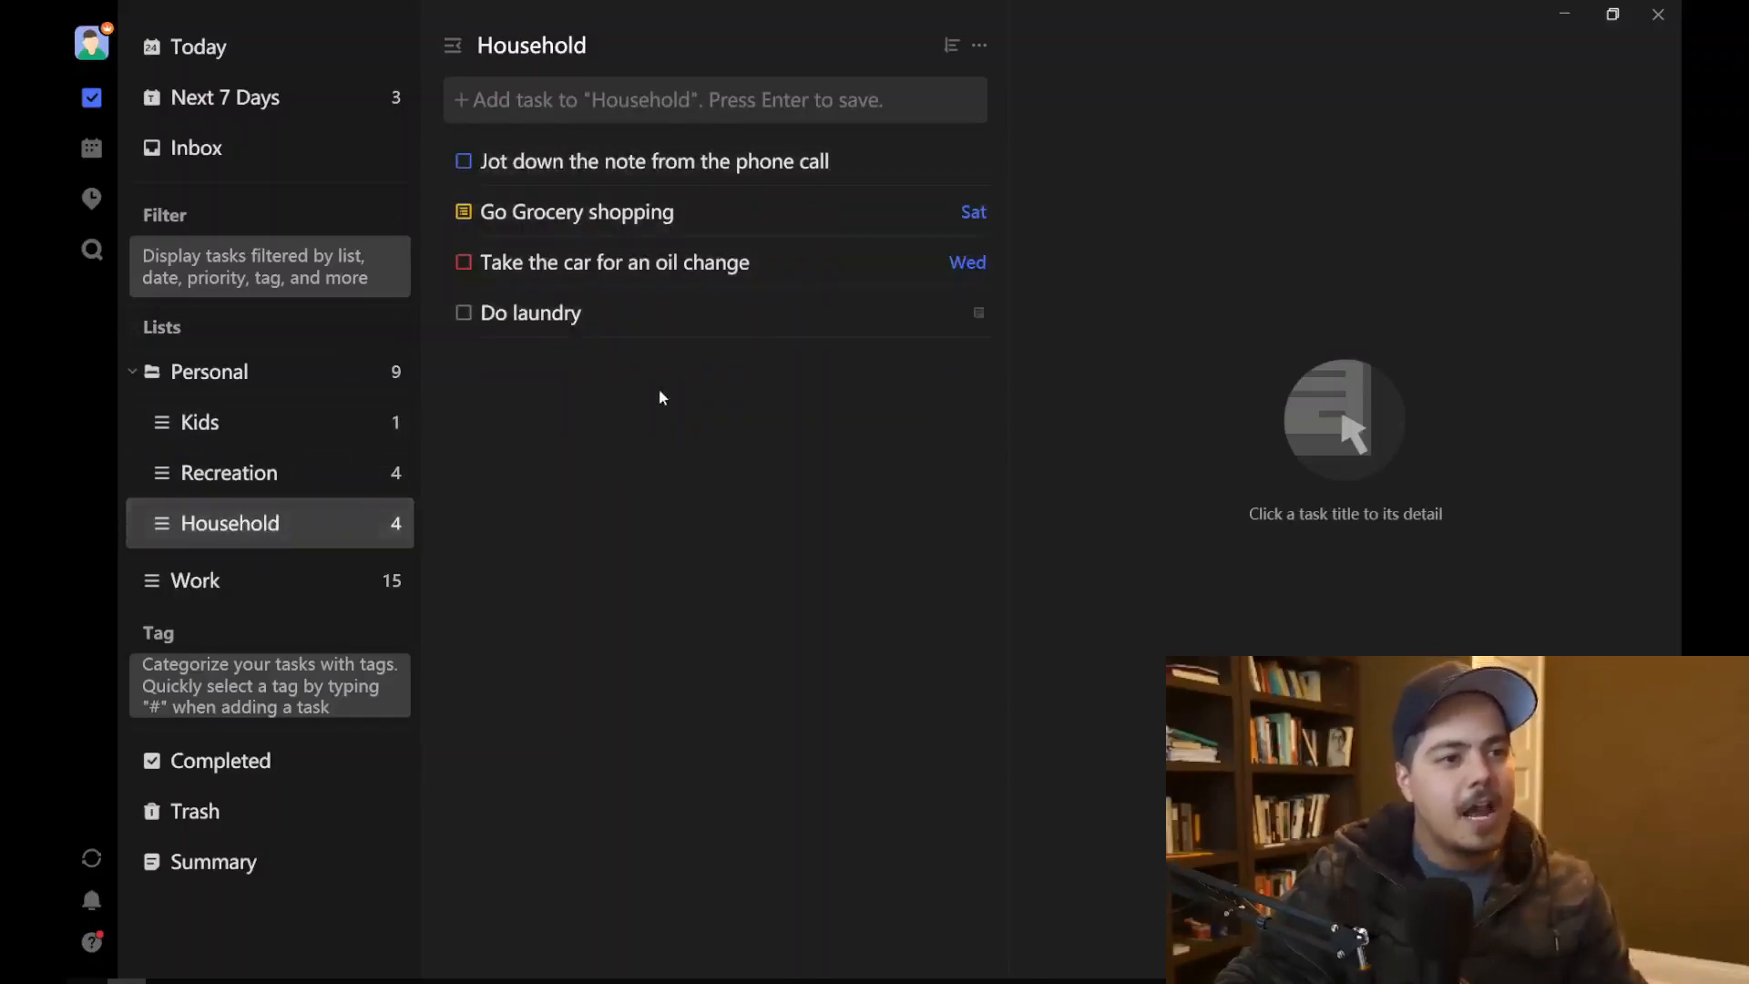
click(950, 46)
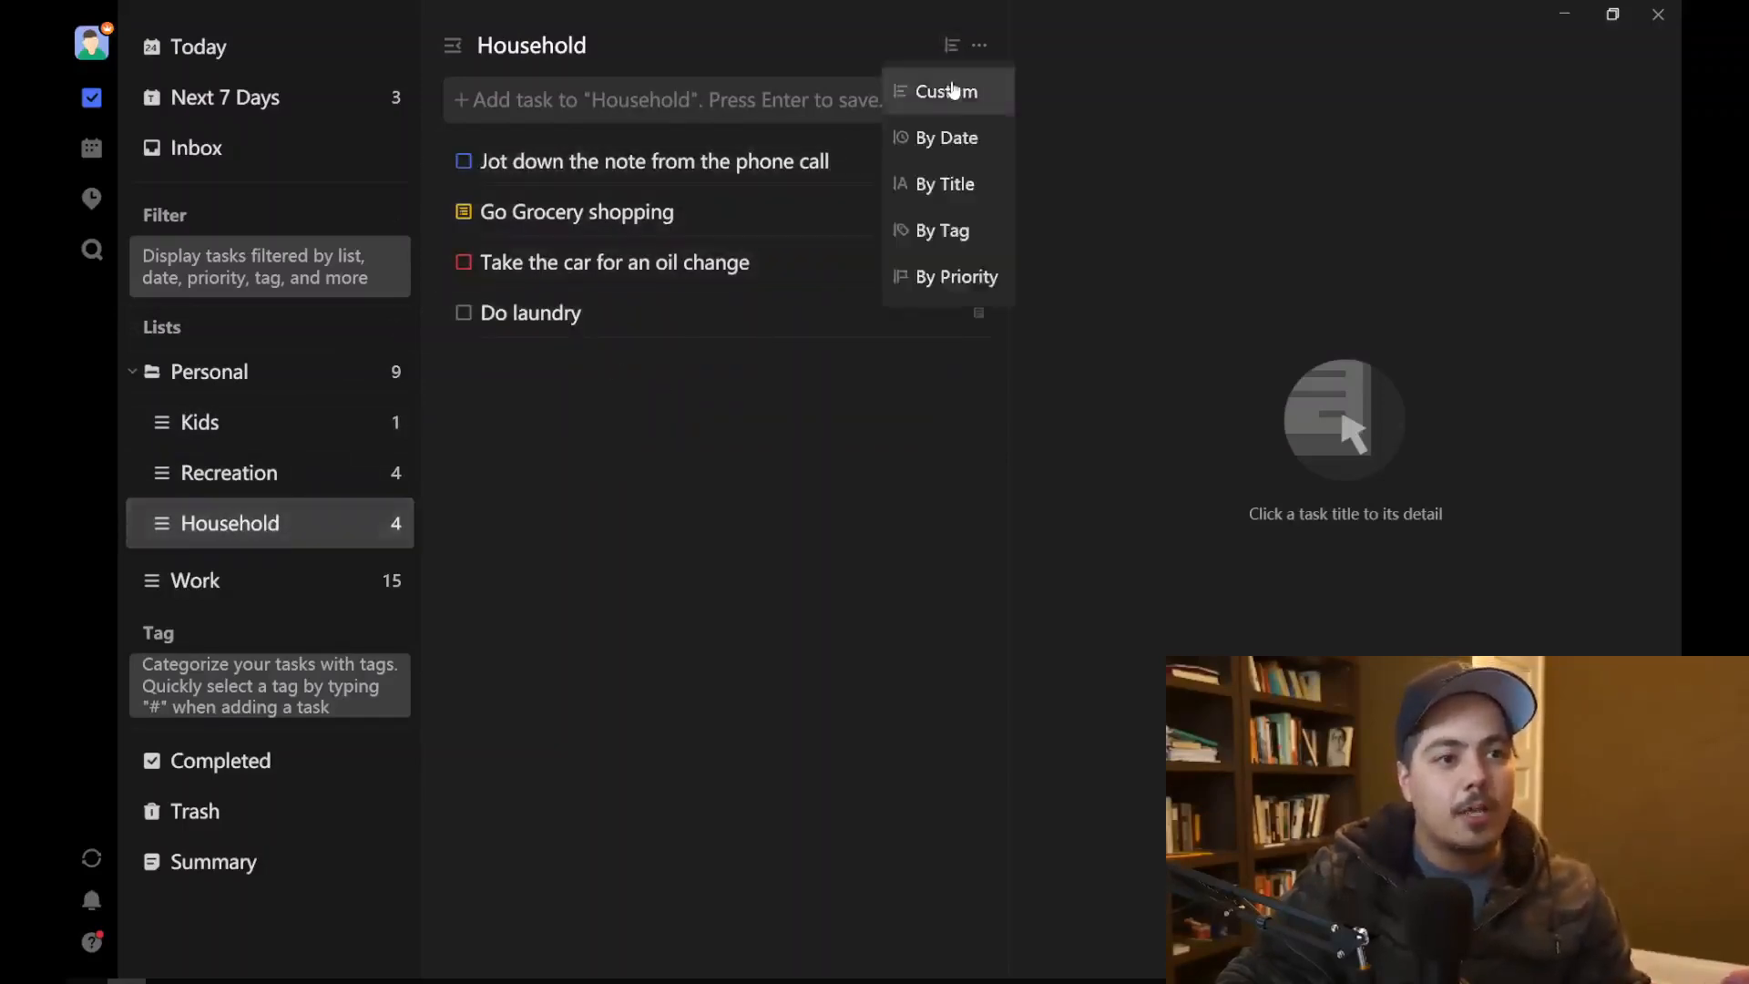
click(948, 146)
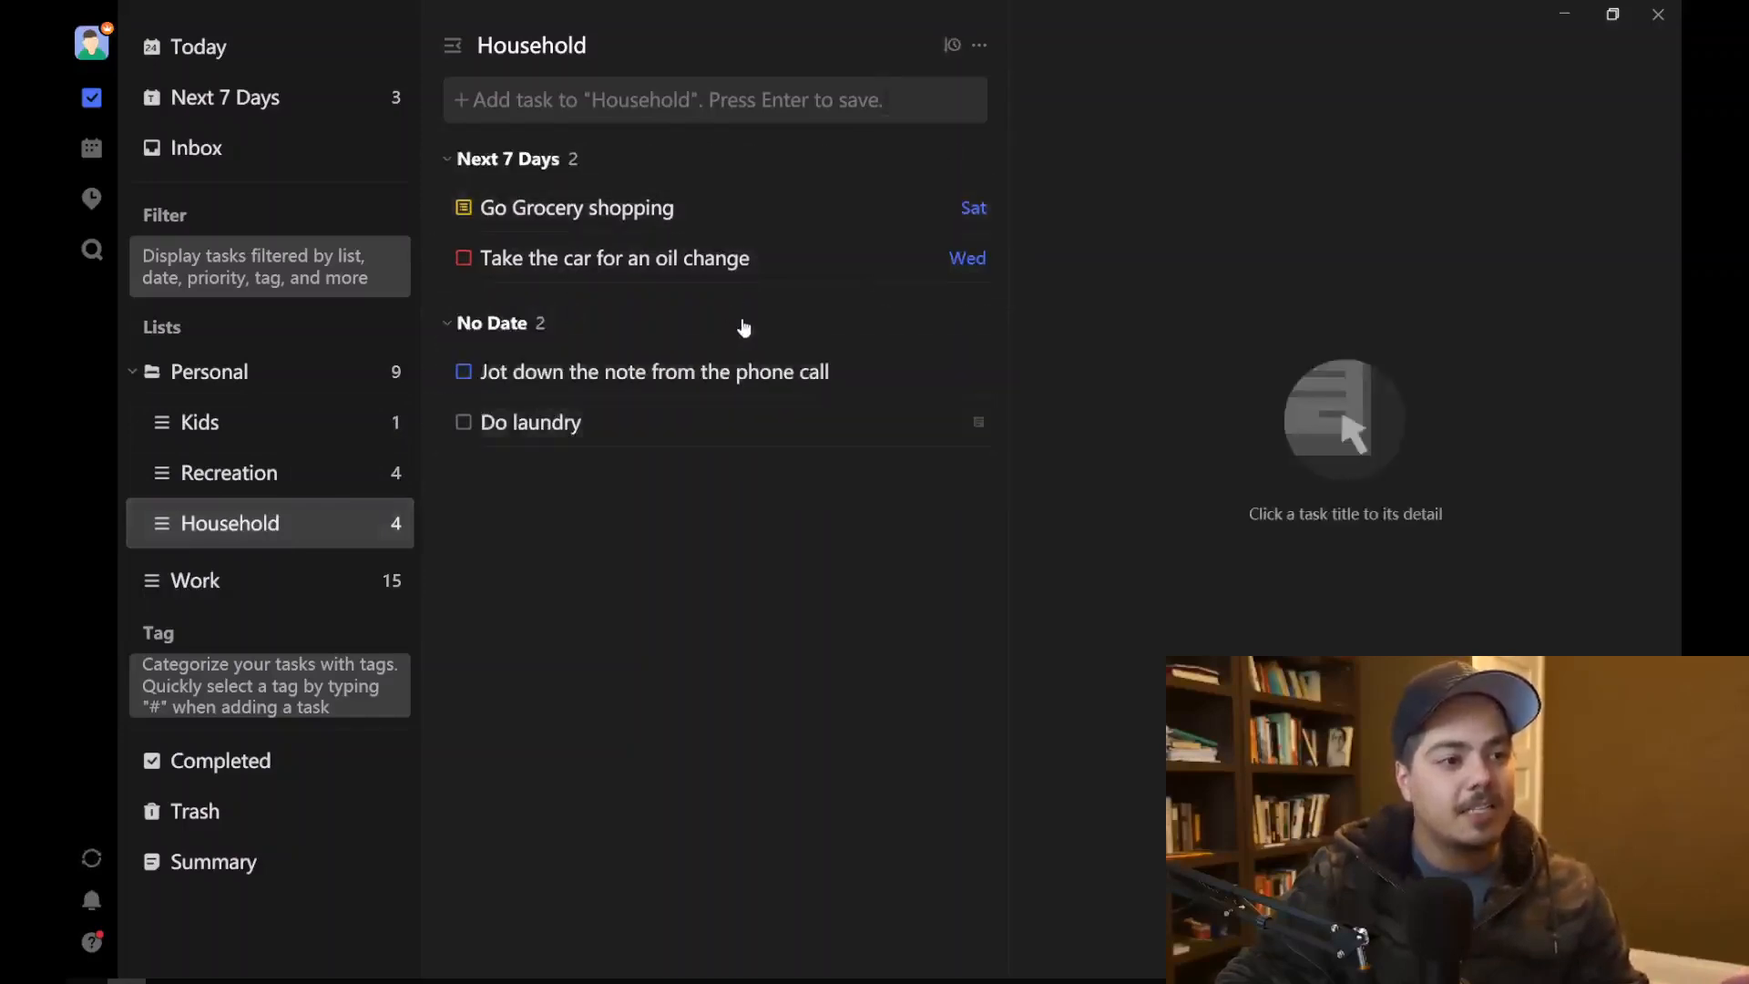
Step: Delete the empty Household and Kids sections from the Recreation list
click(231, 492)
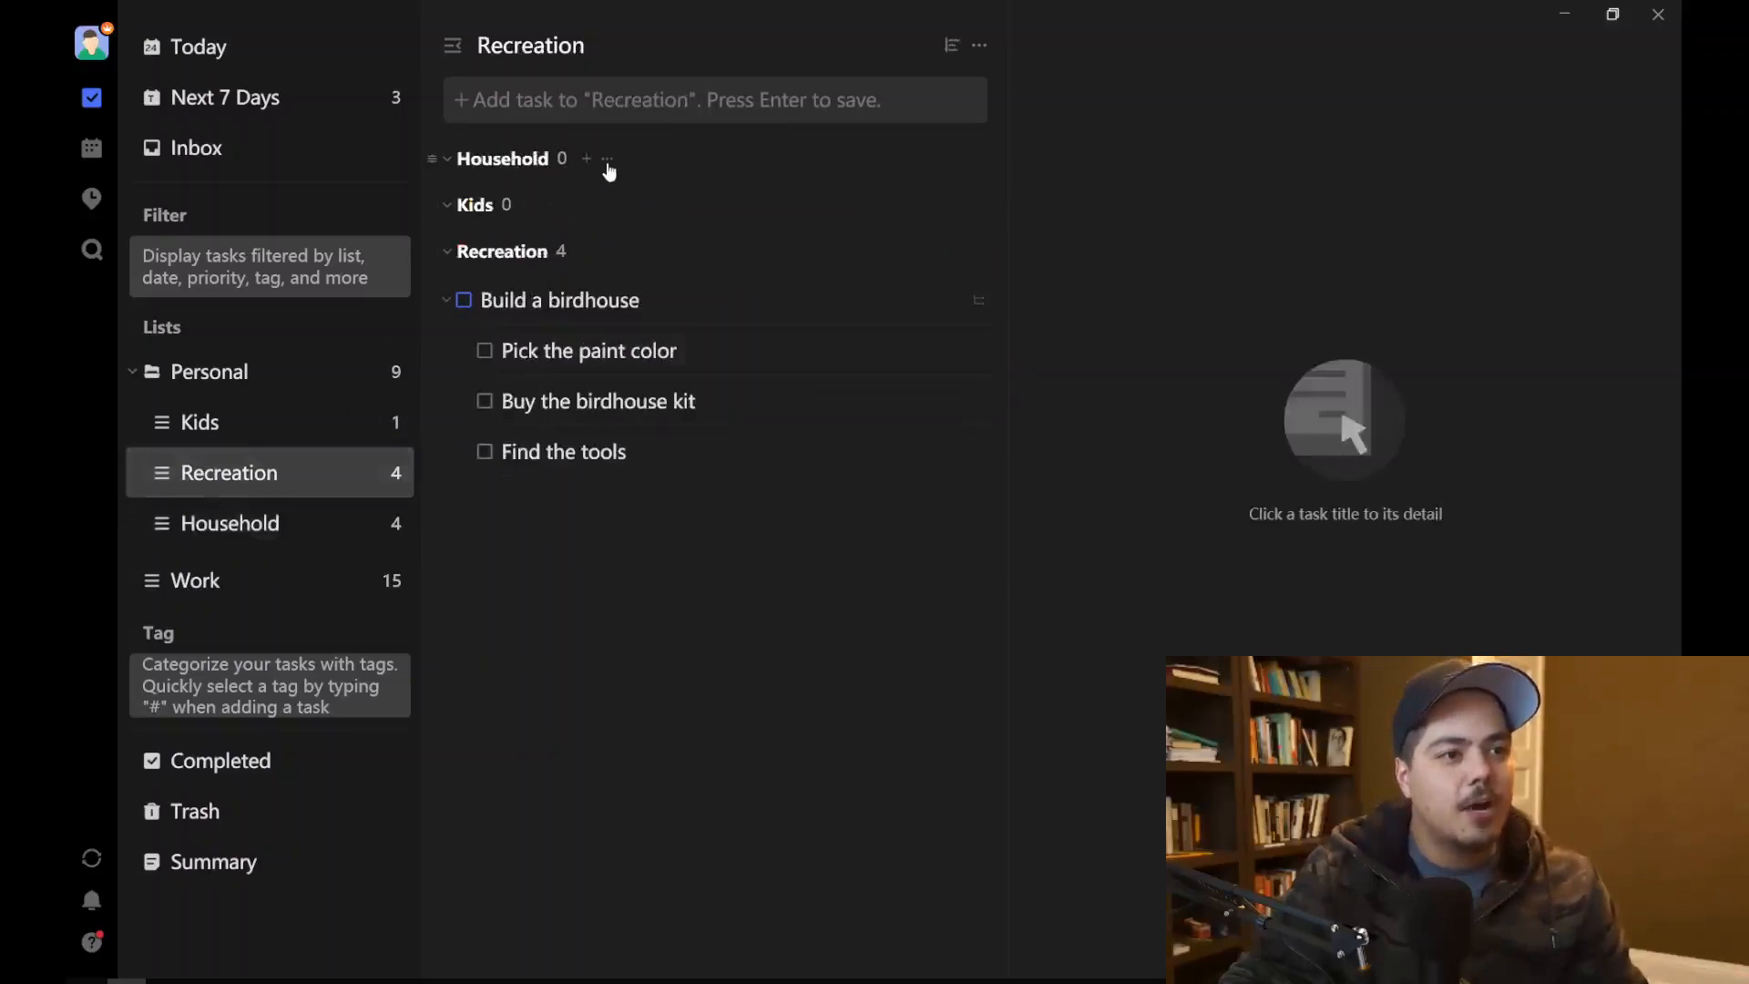
click(607, 161)
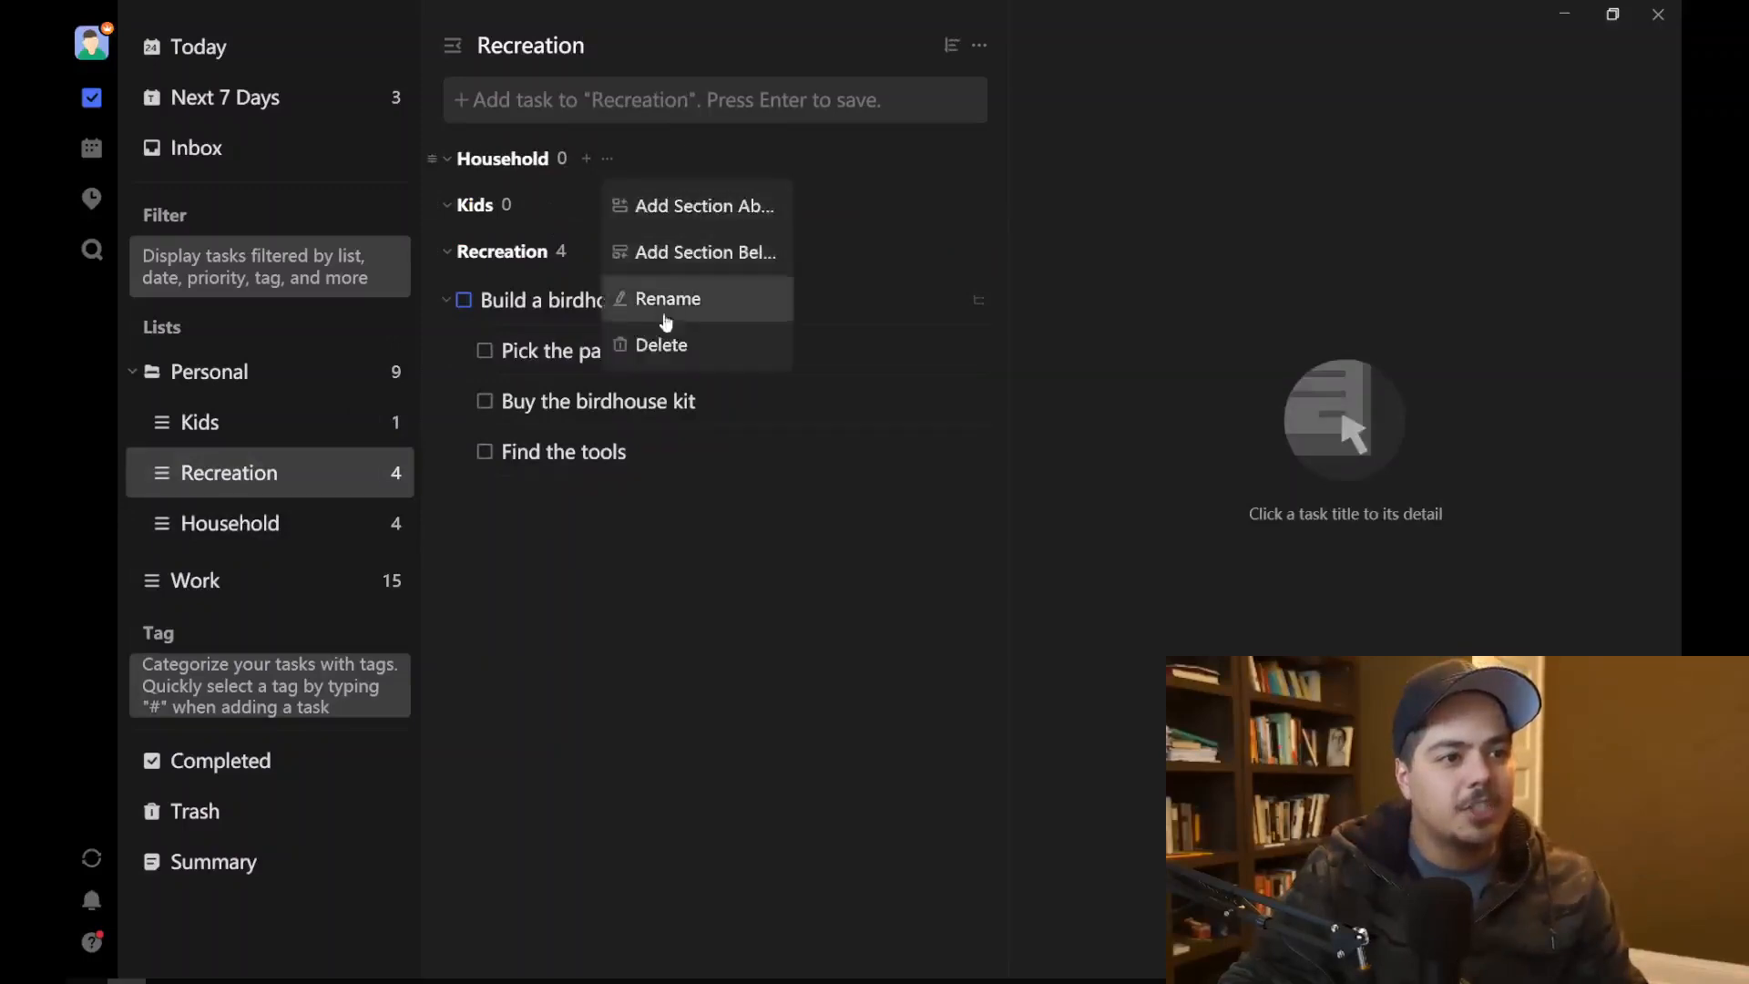
click(662, 346)
click(958, 547)
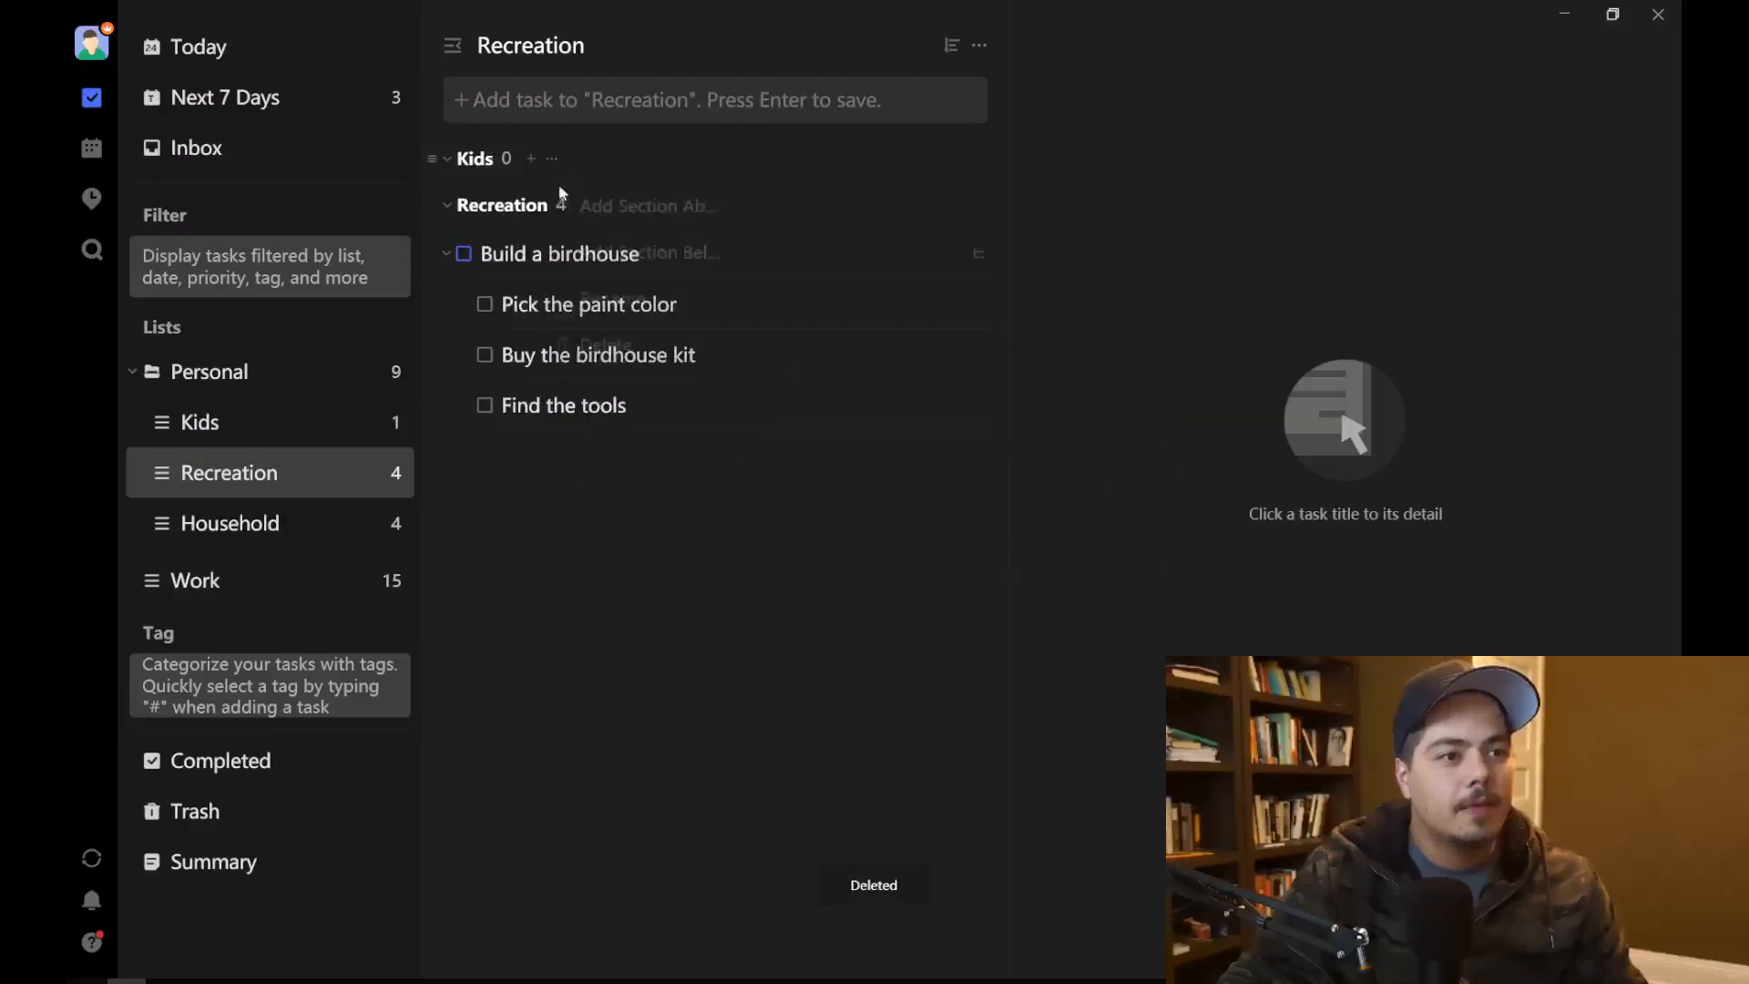
click(551, 162)
click(604, 361)
click(943, 550)
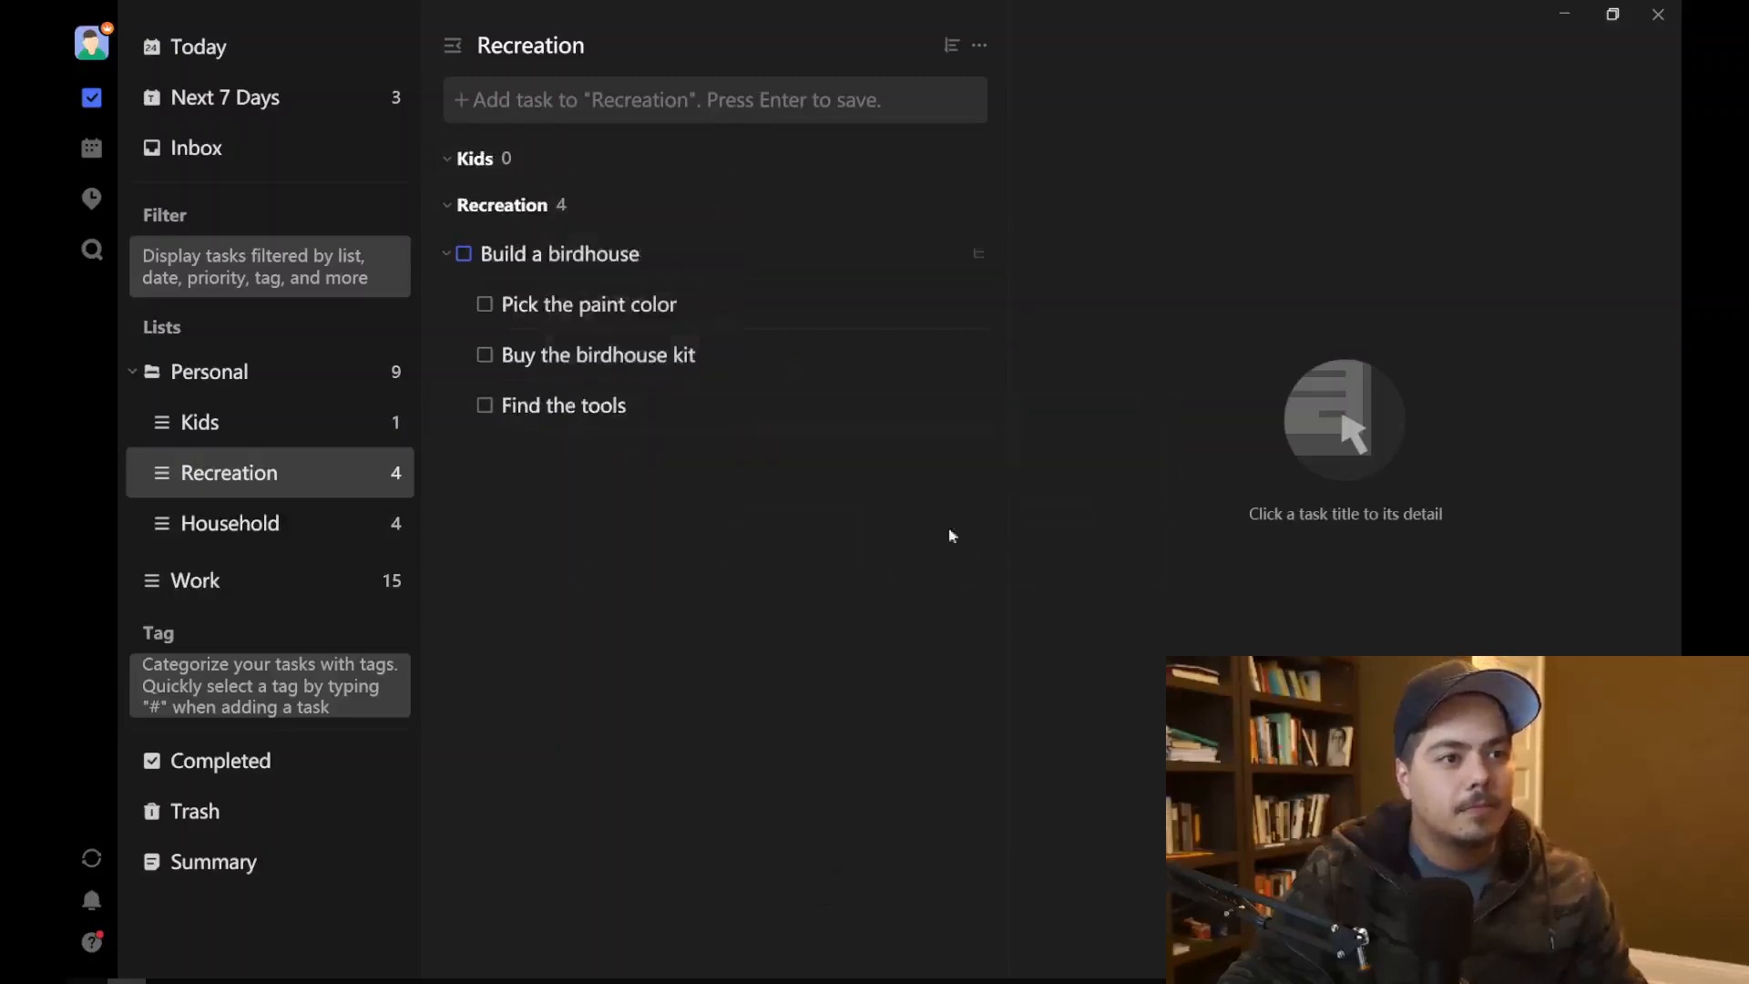
Step: Create a list named "E-mails" in a new folder named "Work" and expand that folder
click(230, 590)
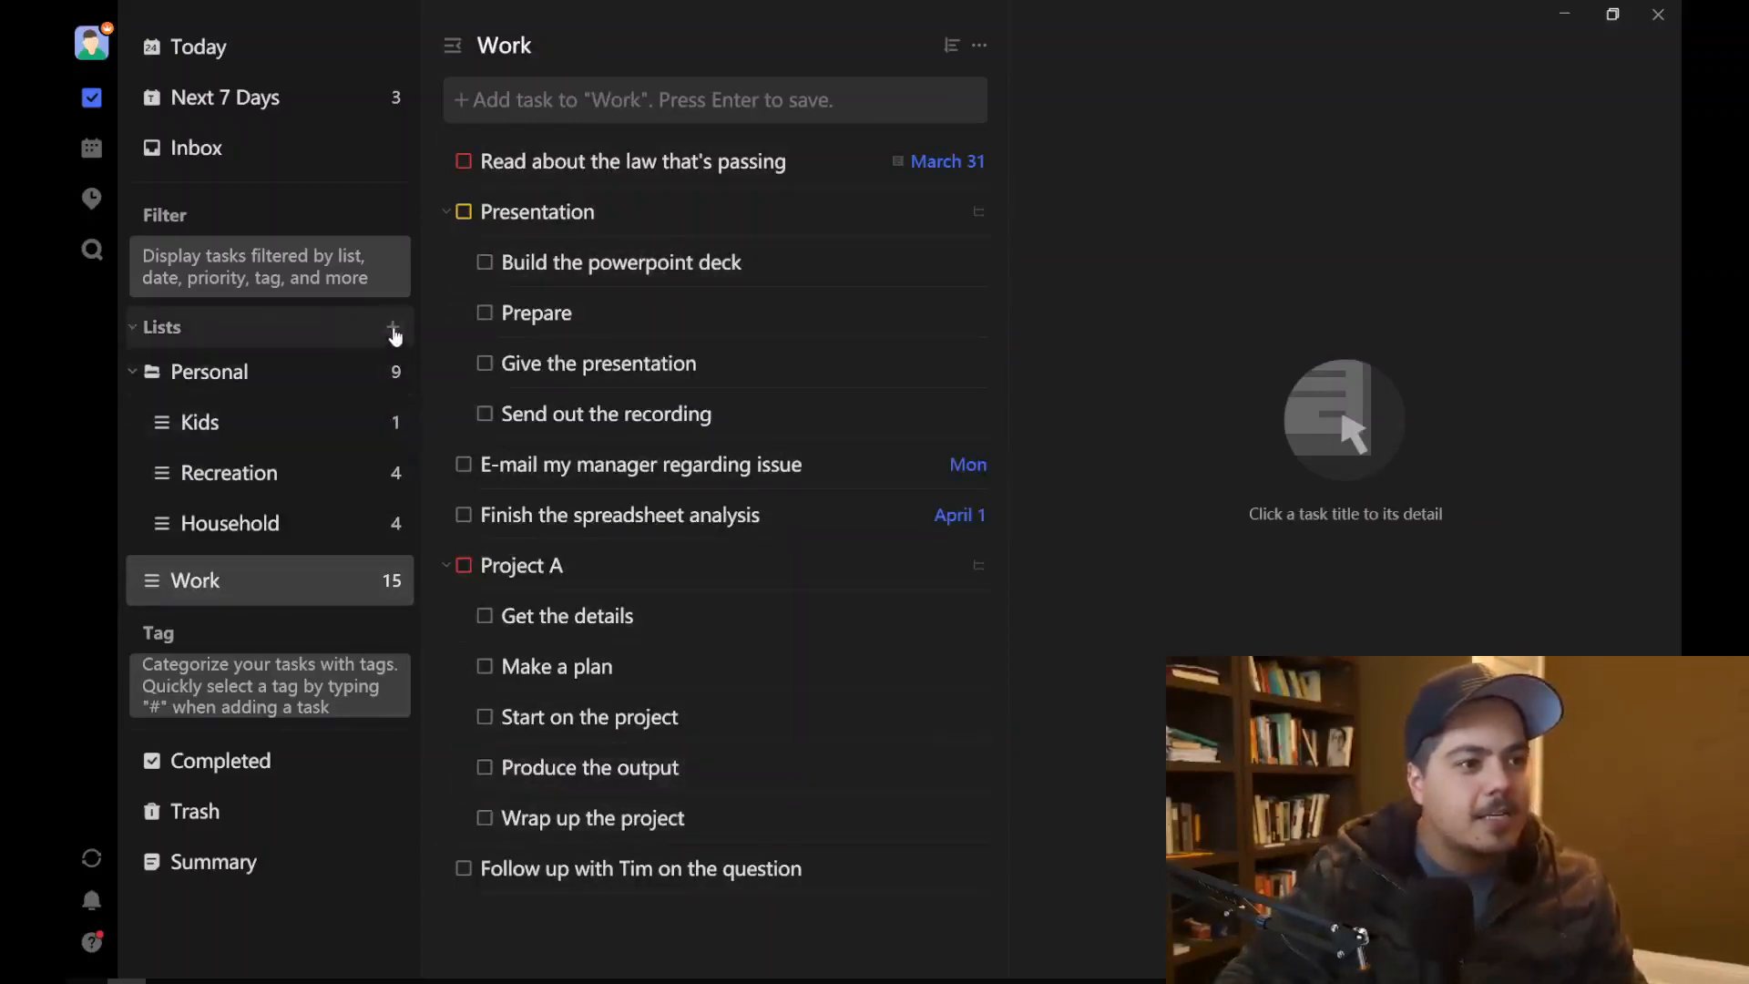
click(394, 331)
text(E-mails)
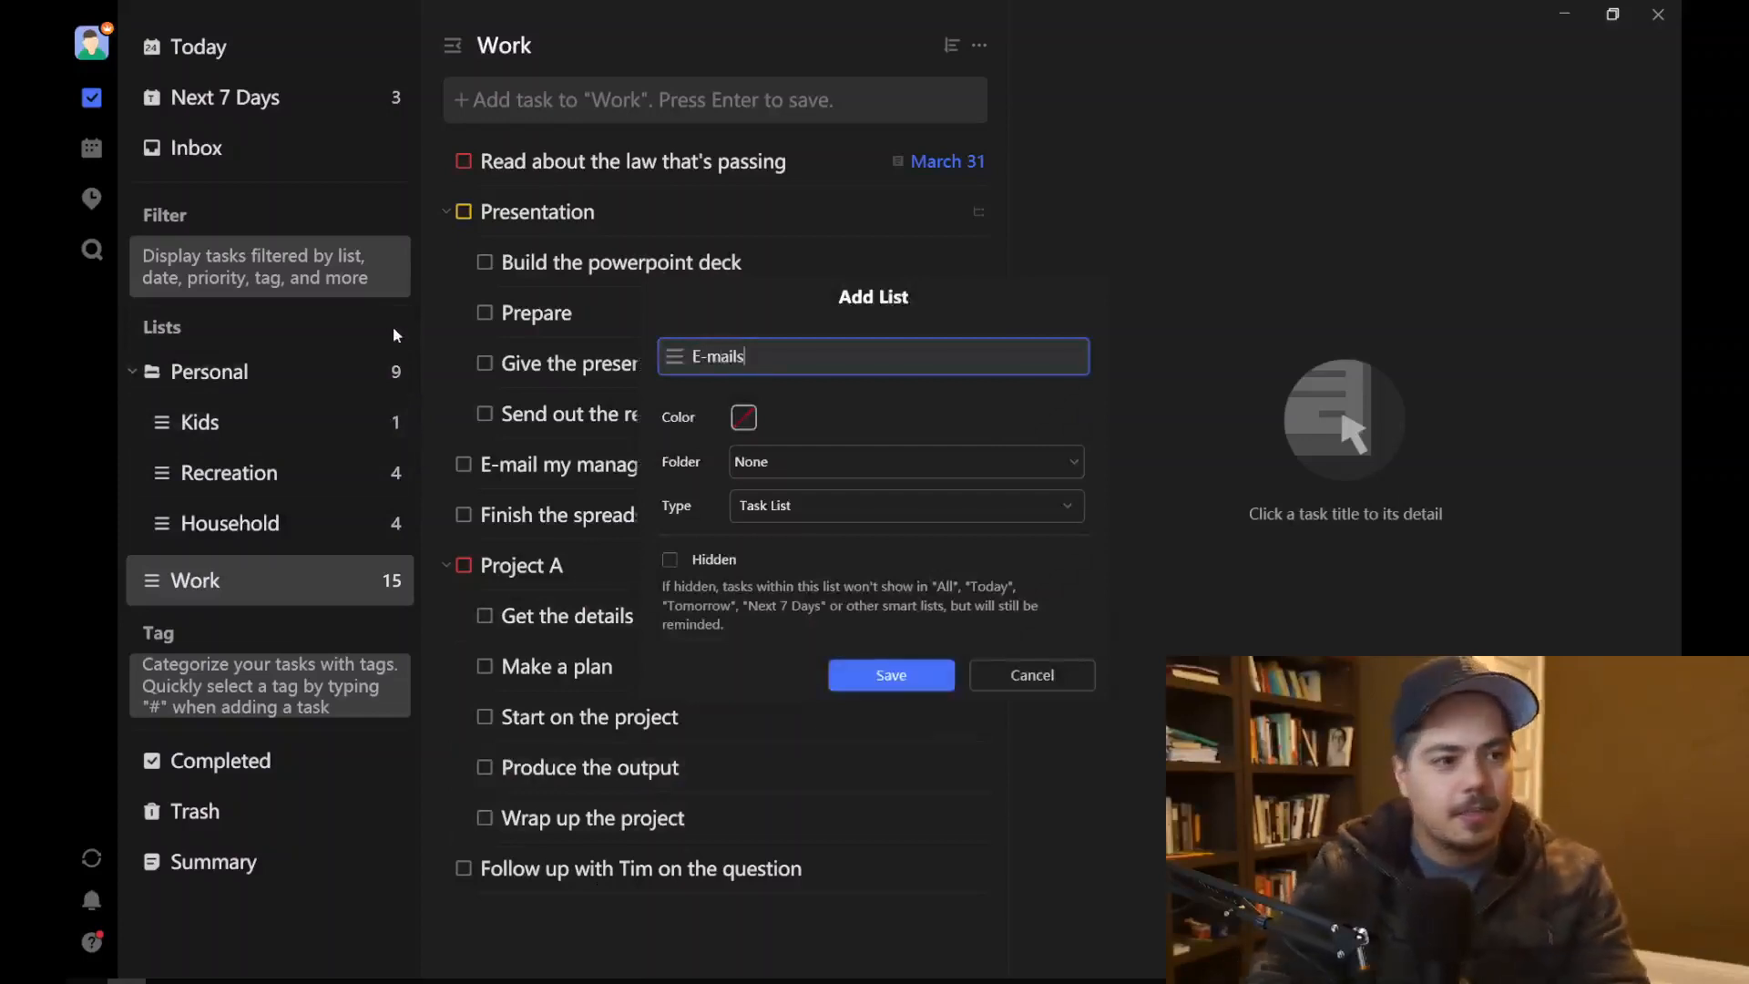
click(797, 474)
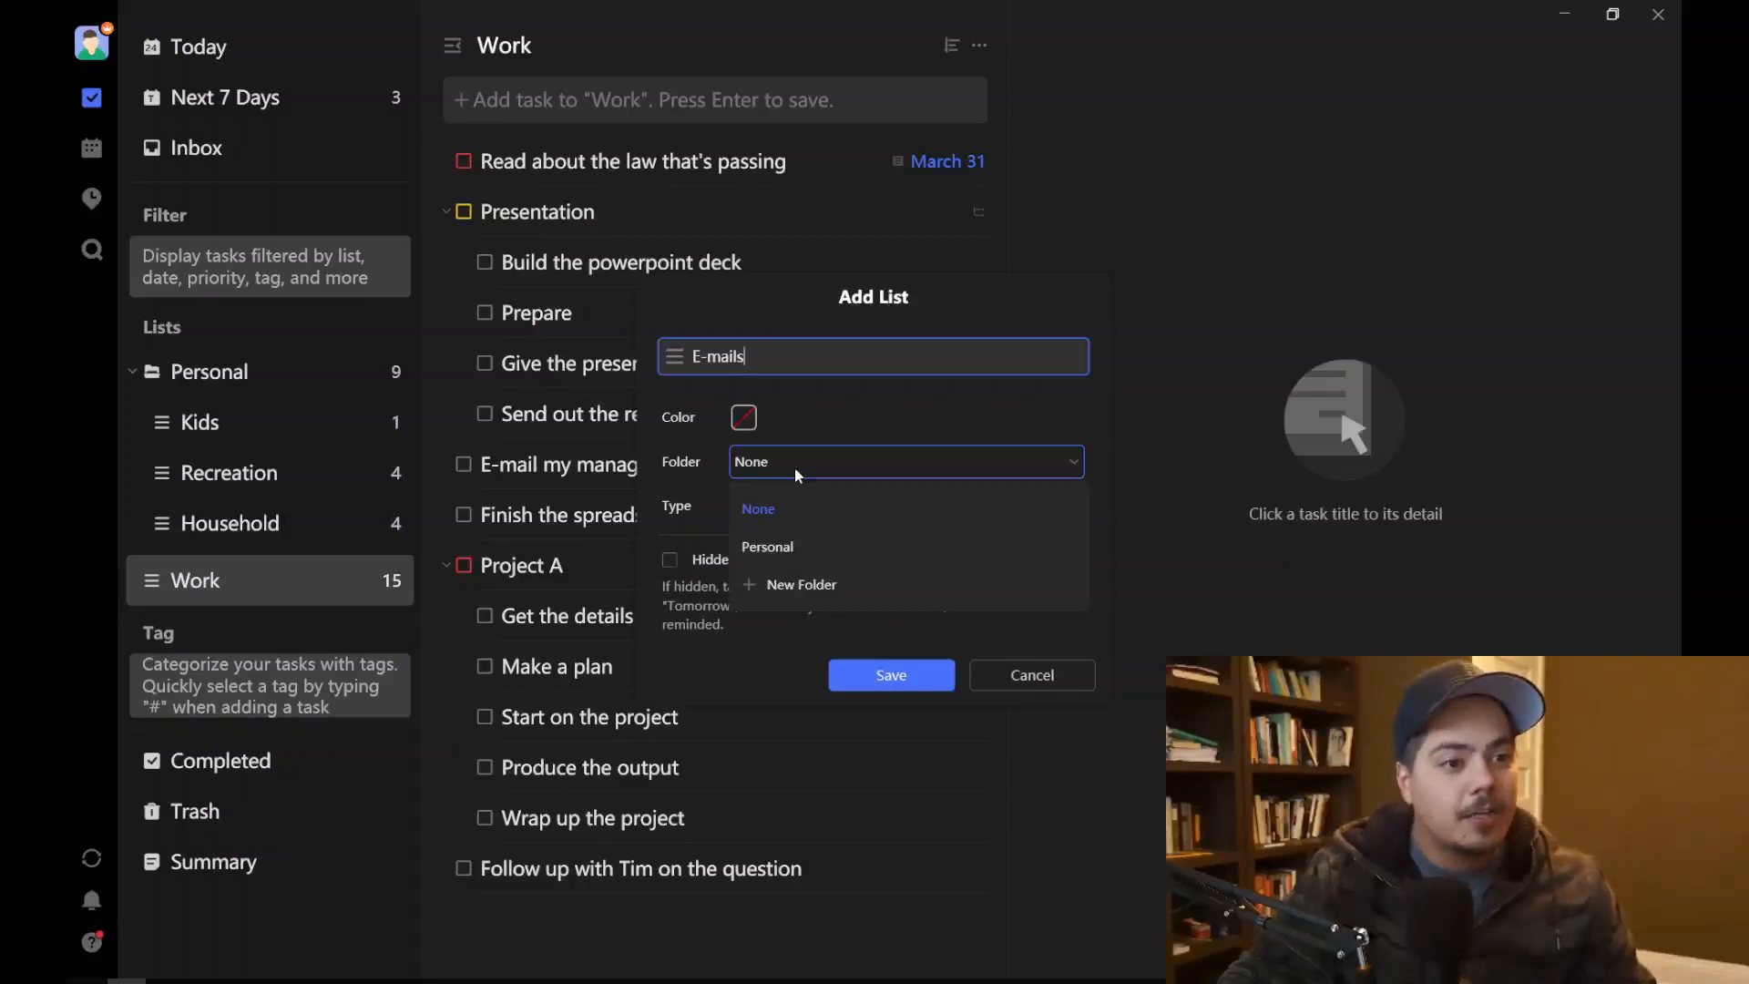
click(839, 588)
text(Wo)
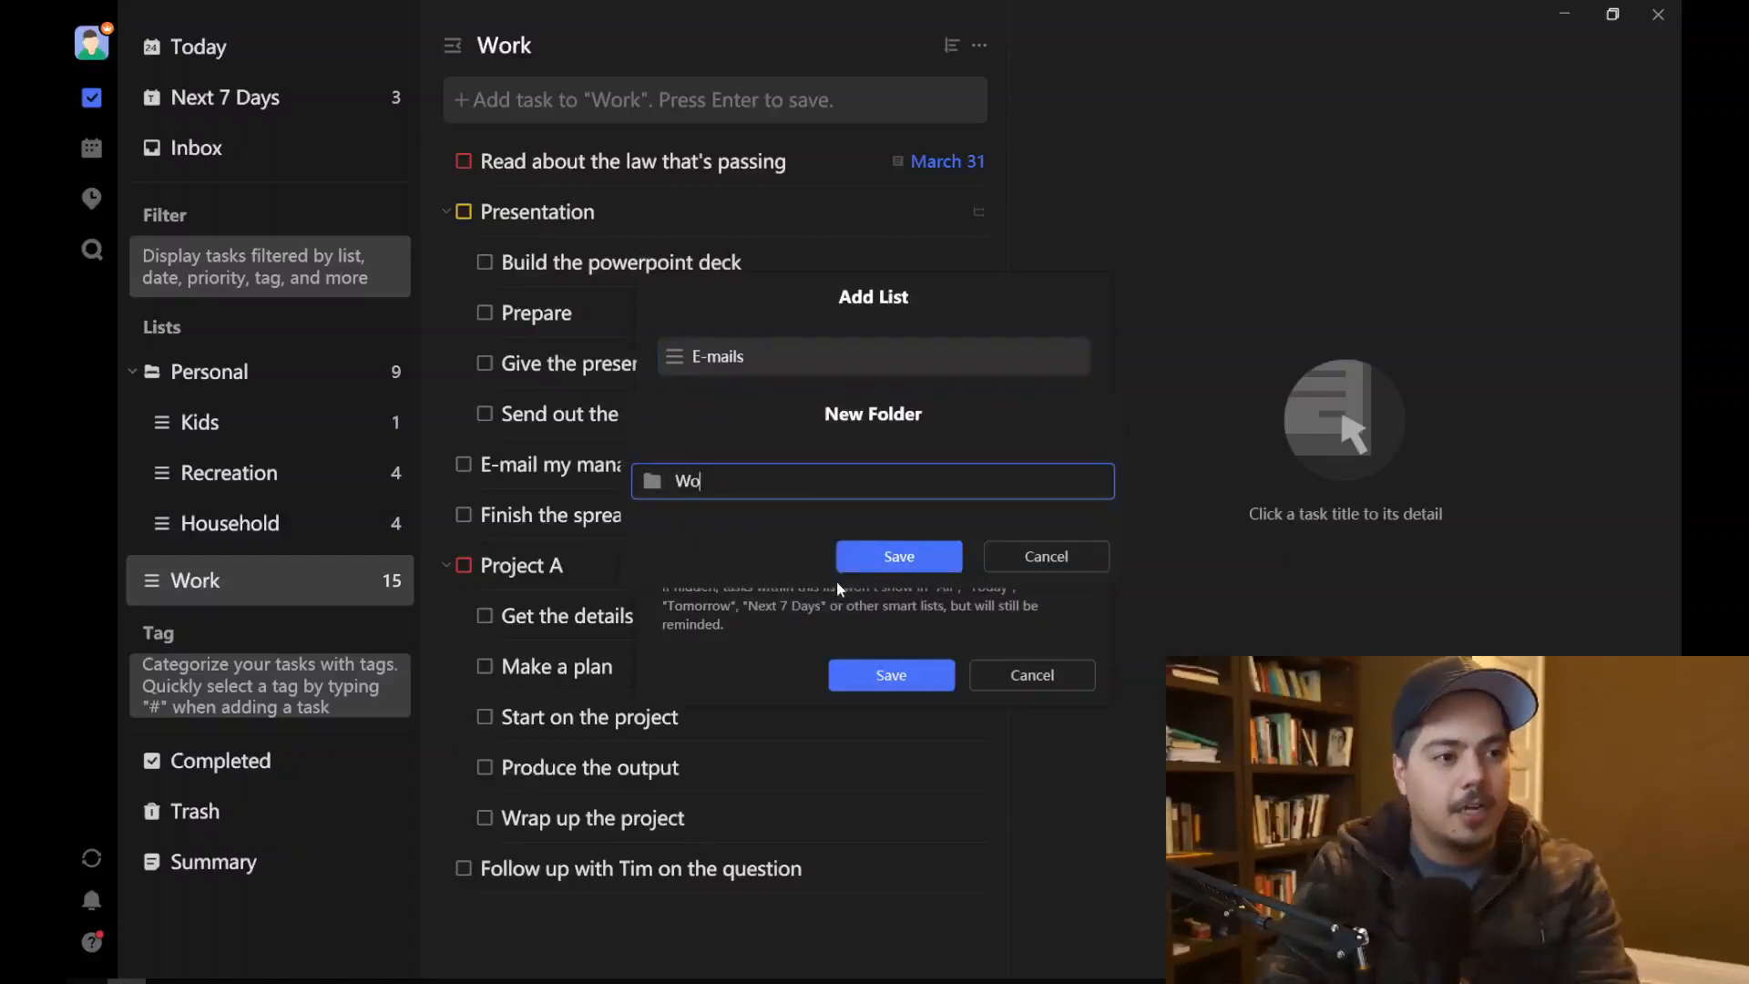
text(rk)
click(893, 566)
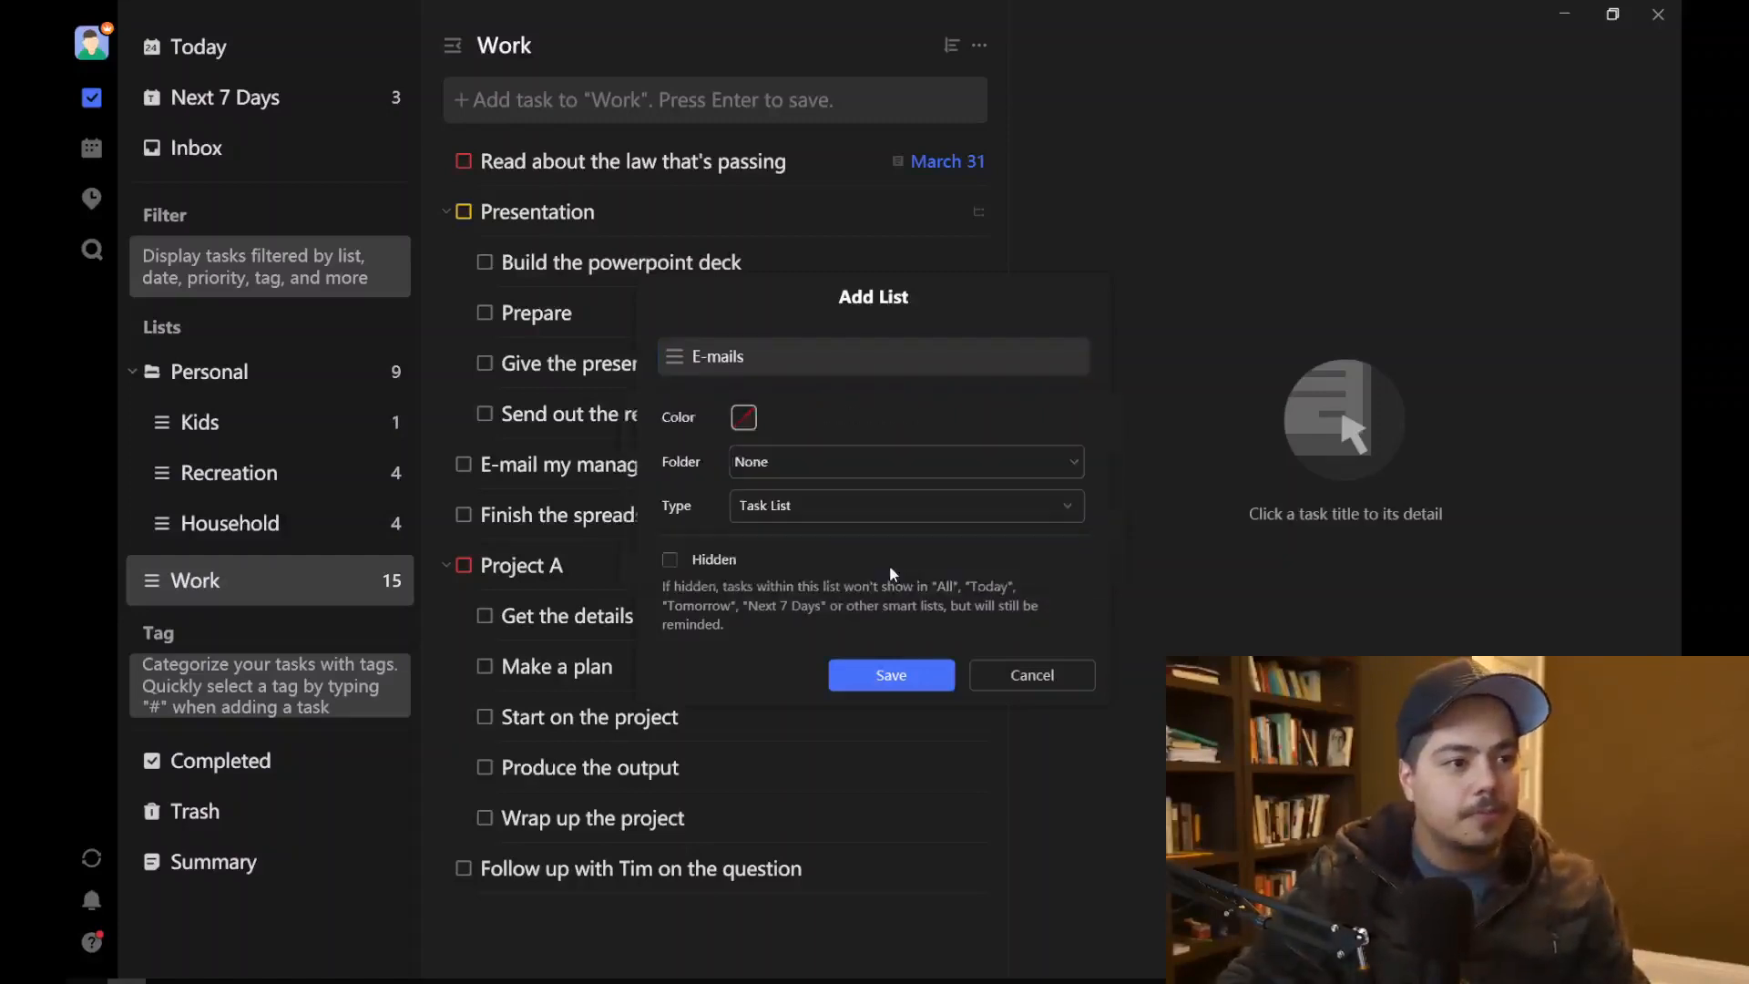
click(884, 685)
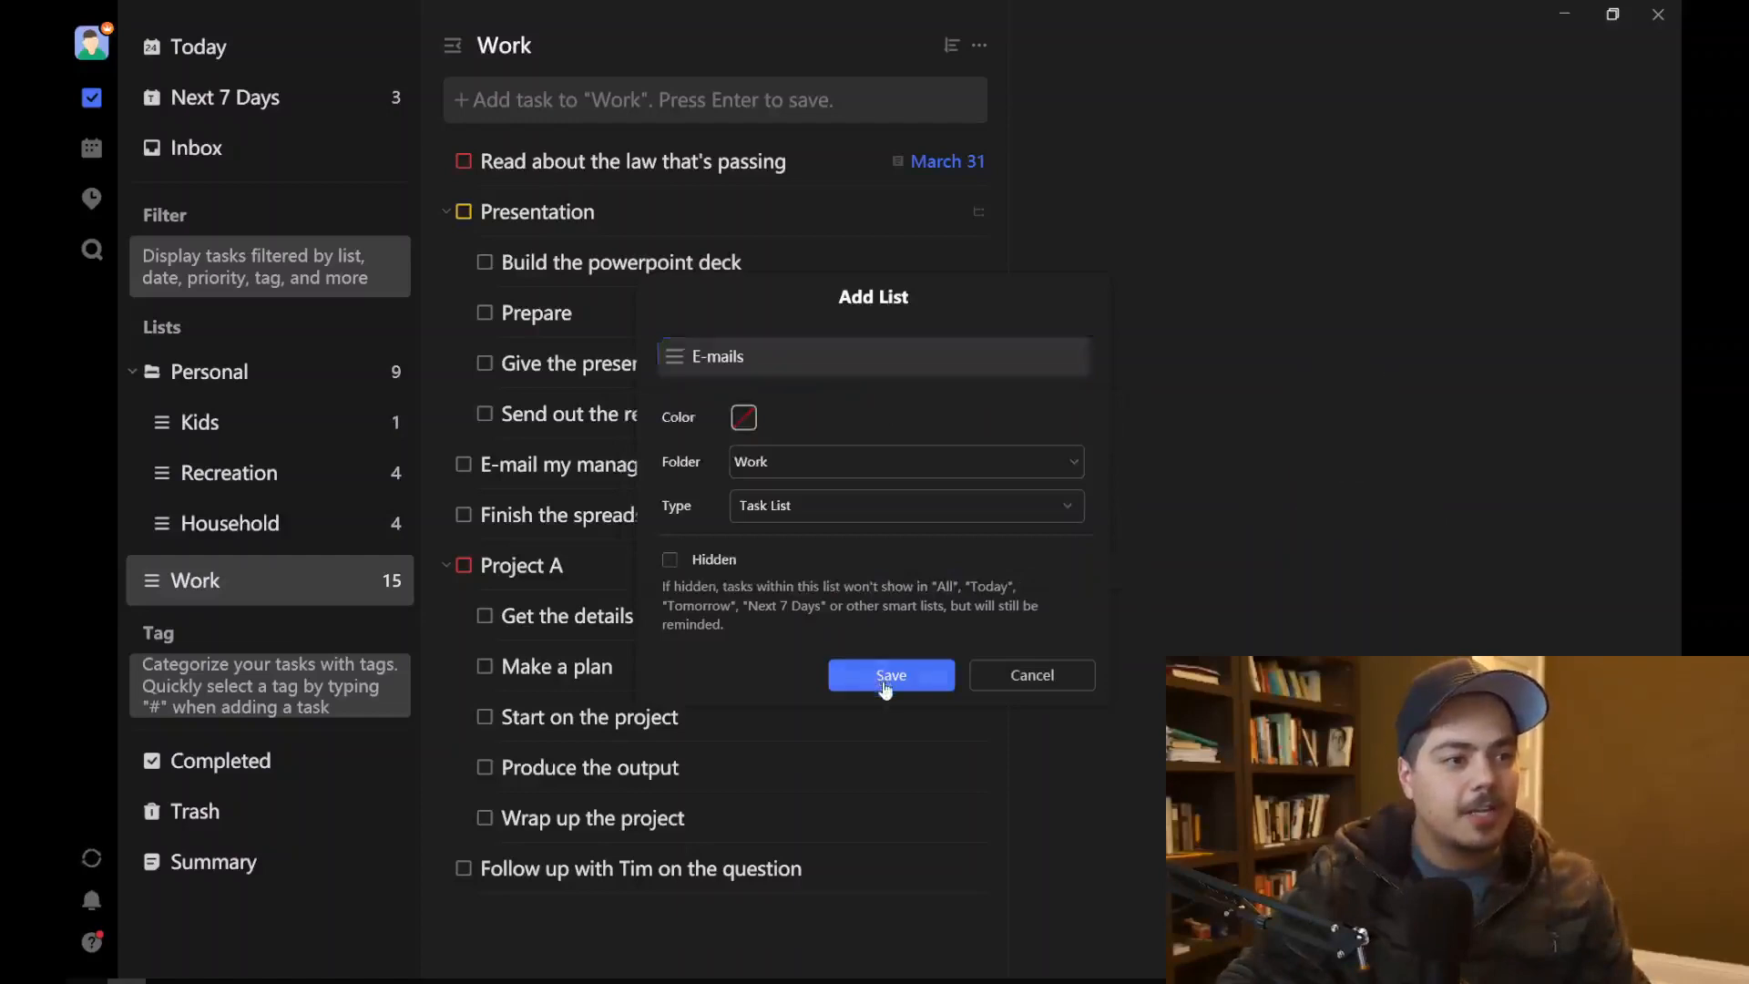
click(885, 685)
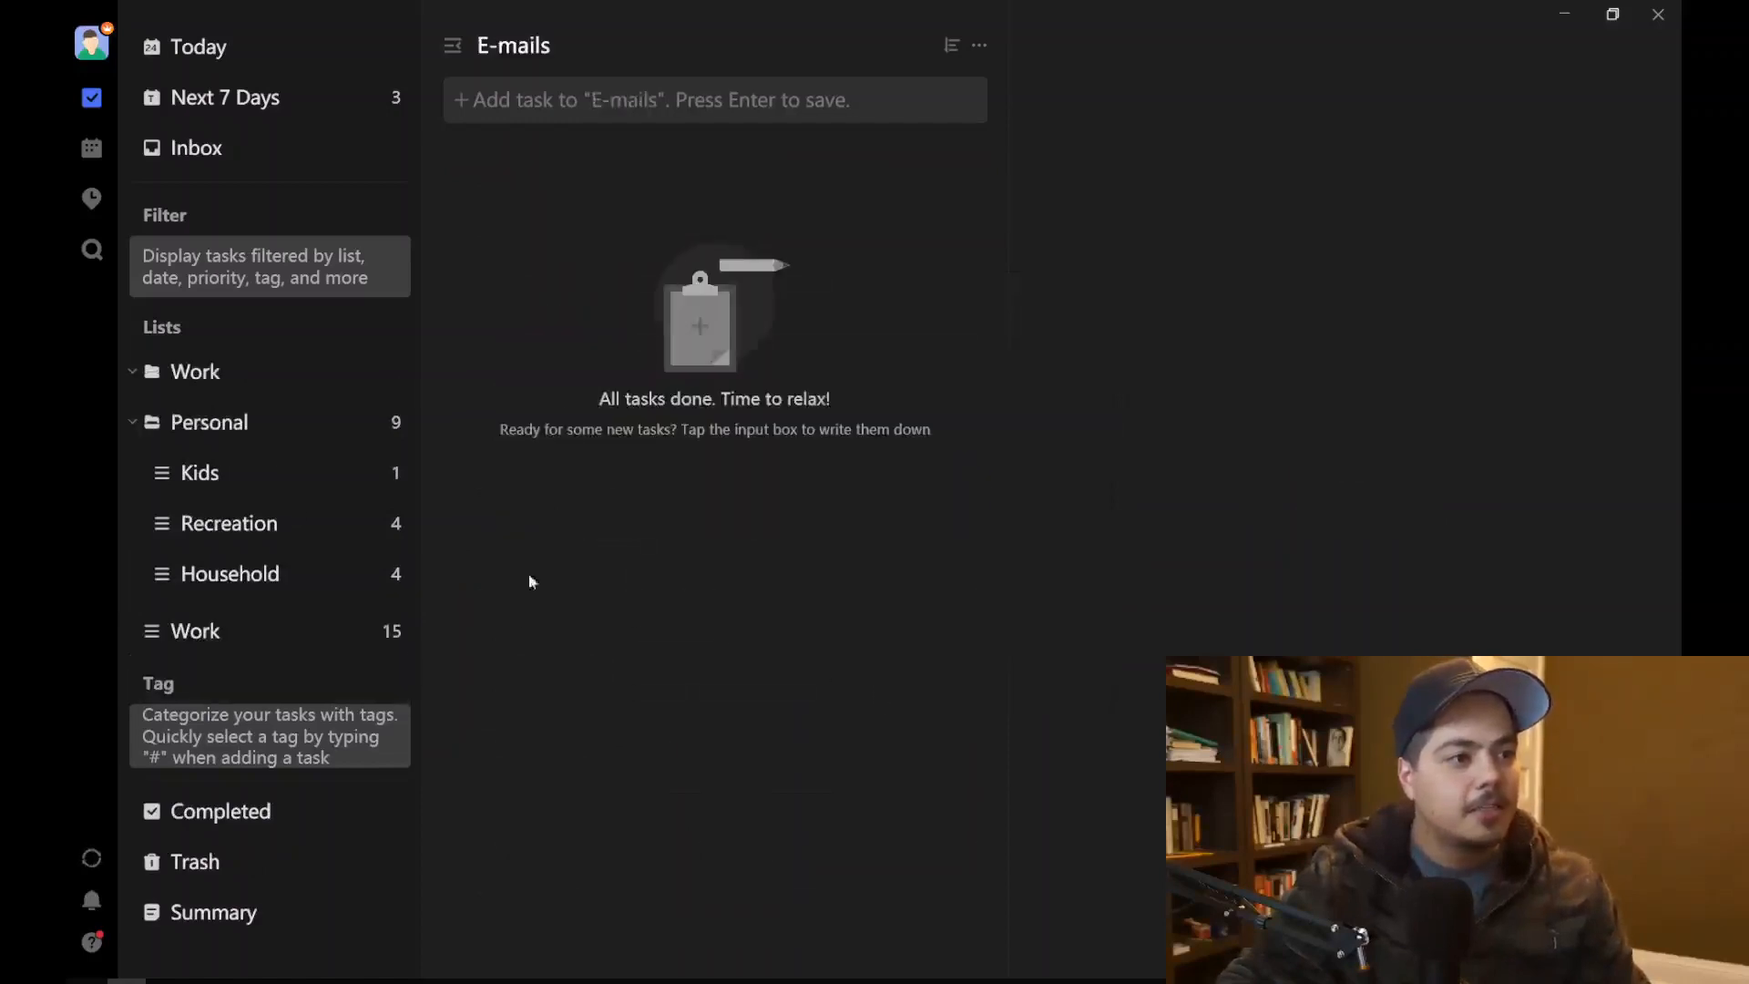
click(144, 378)
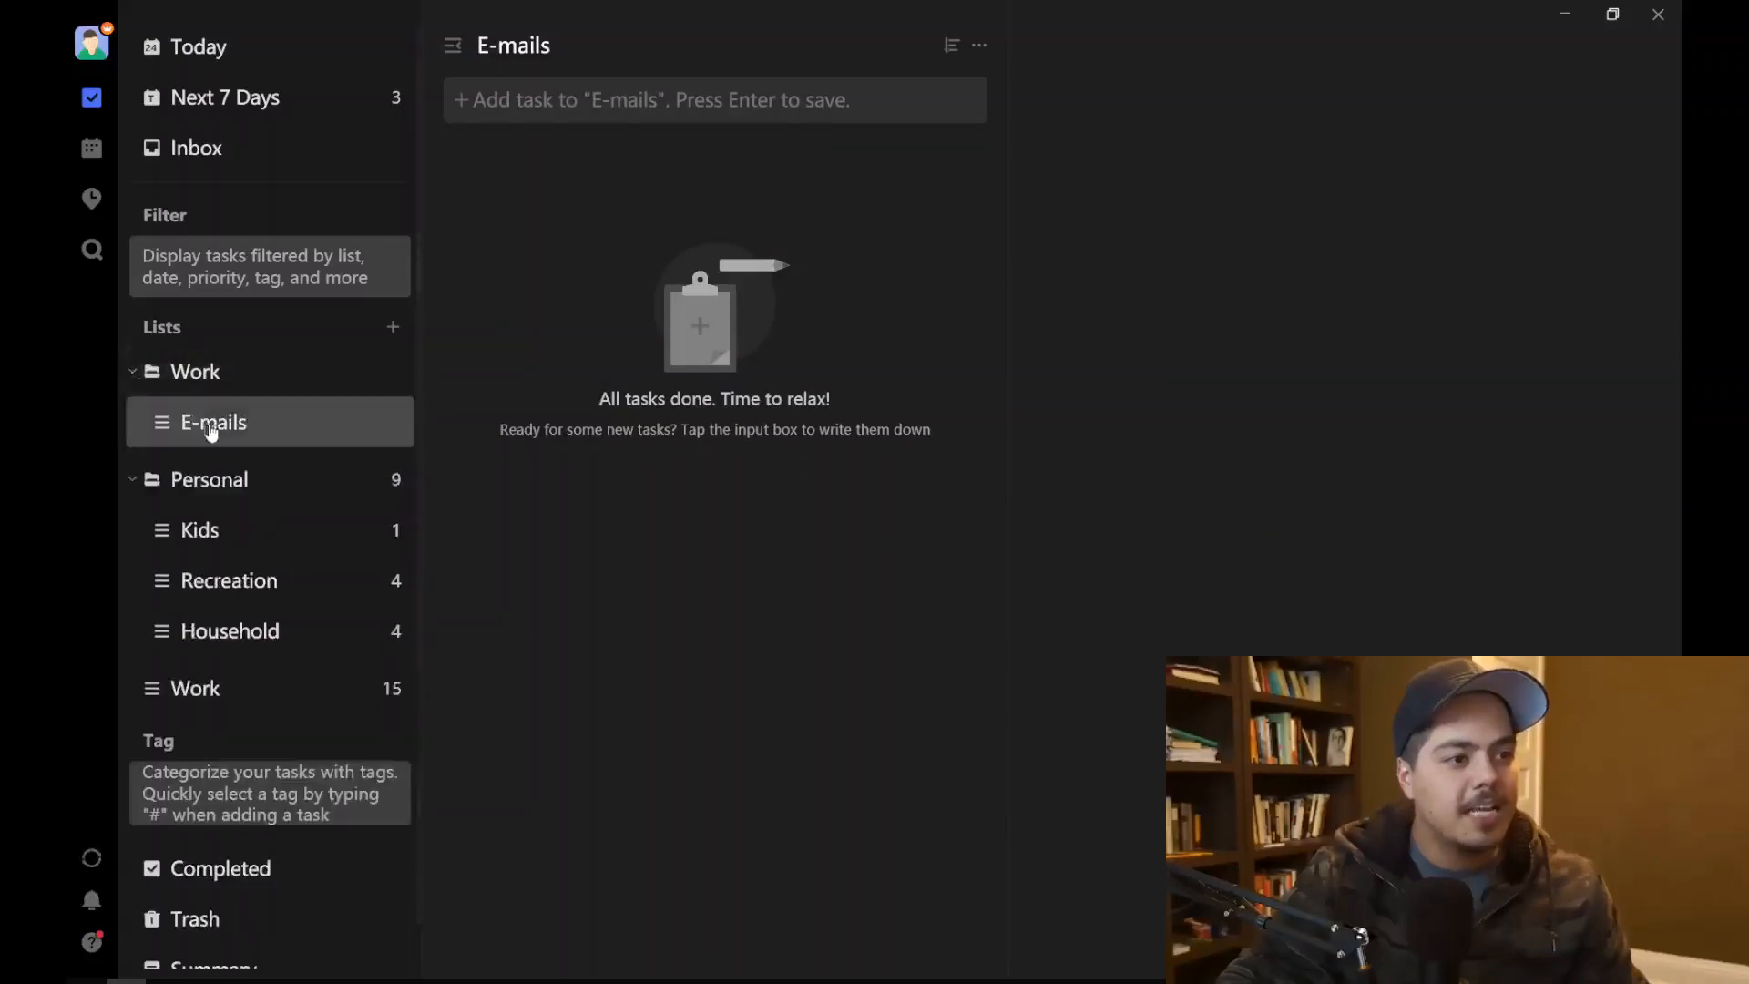
Step: Move the task "E-mail my manager regarding issue" and the follow-up task at the end of the Work list into the E-mails list
click(235, 712)
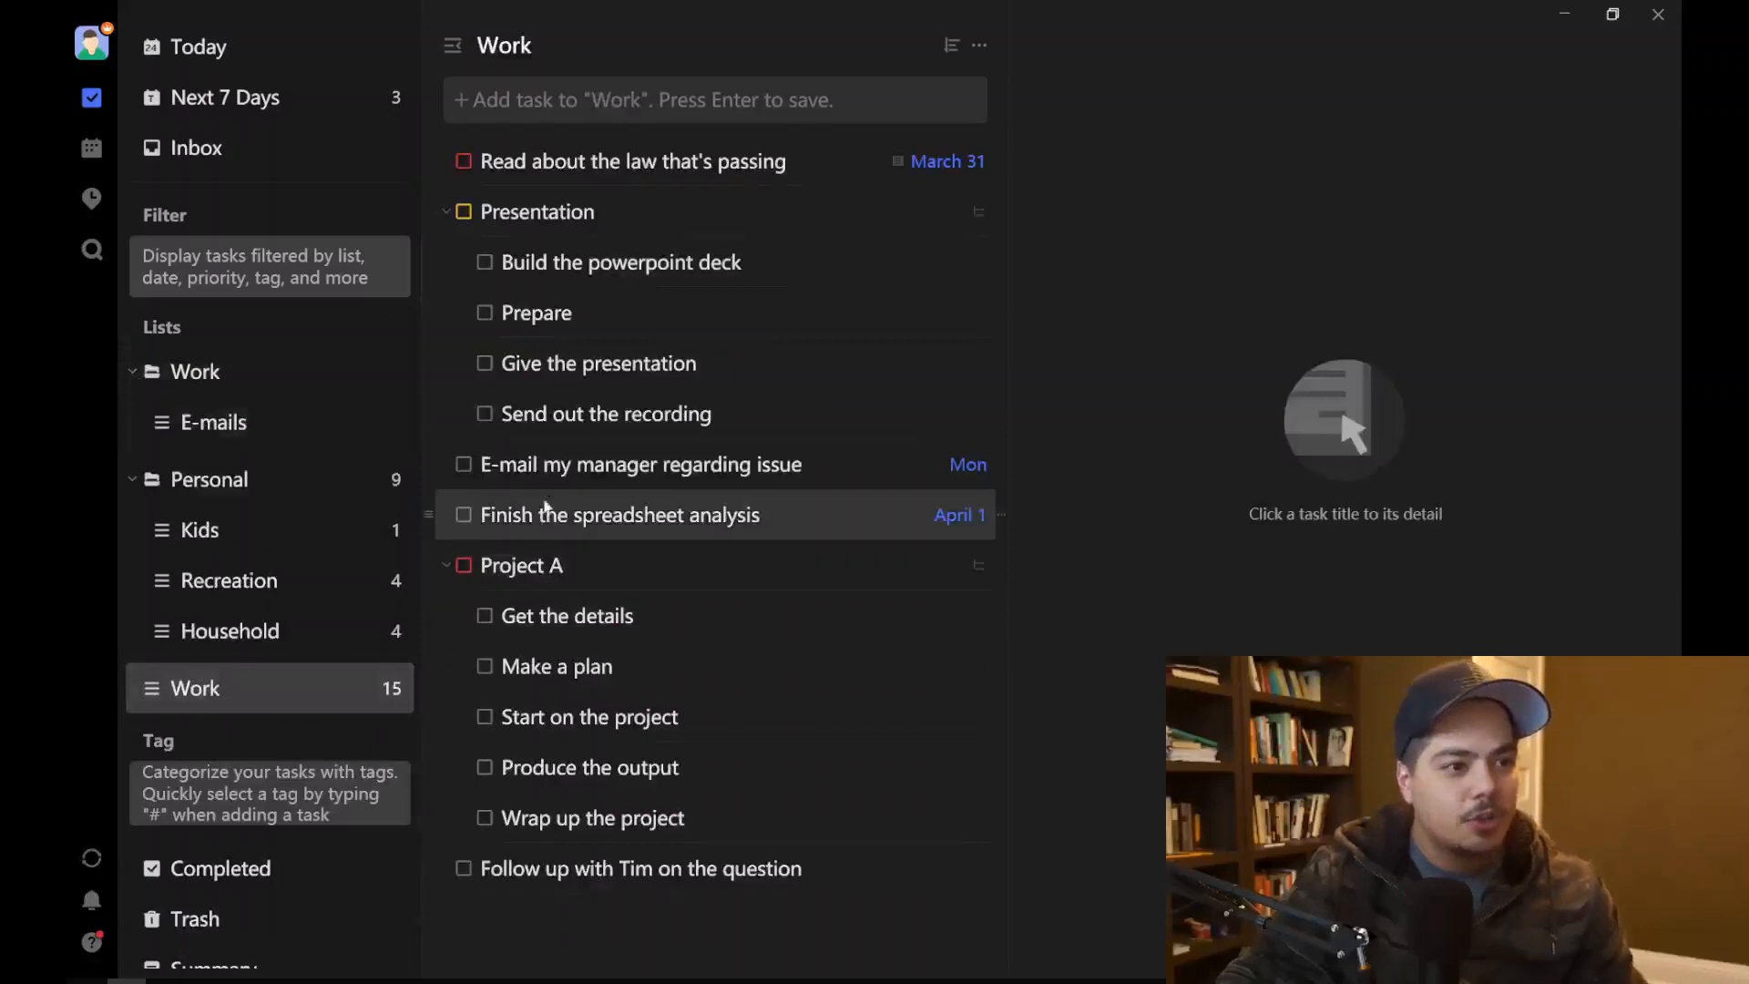
click(547, 467)
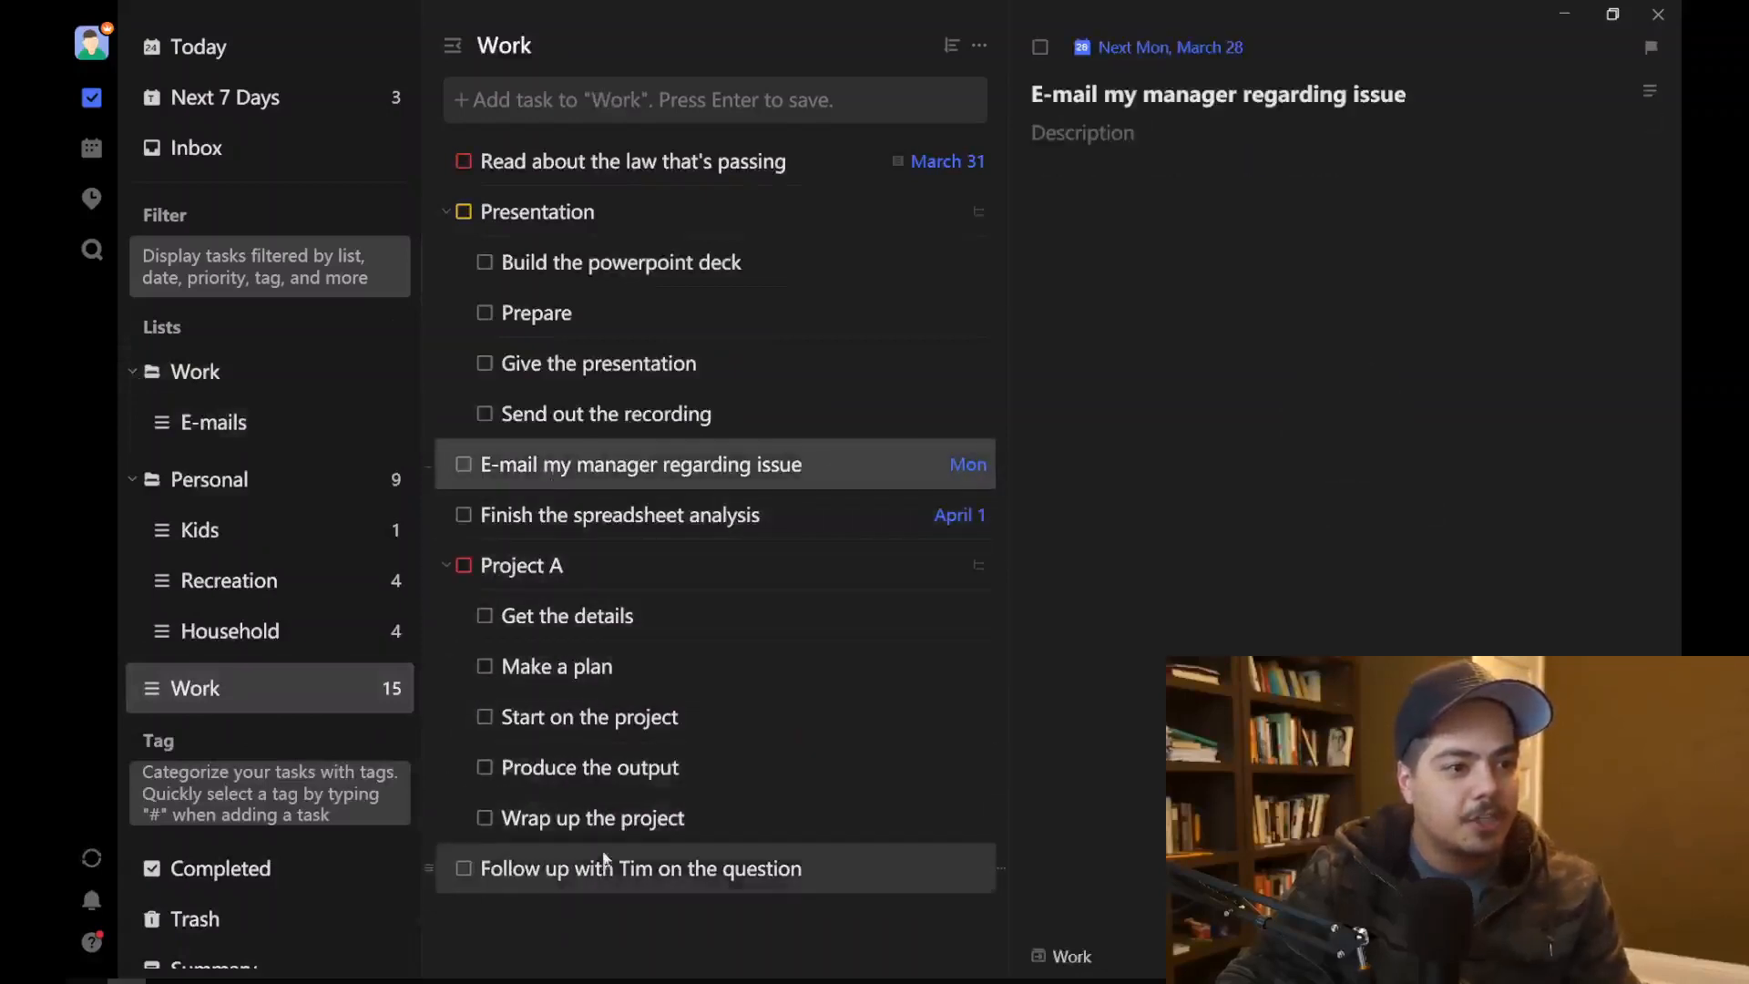
ctrl+click(601, 867)
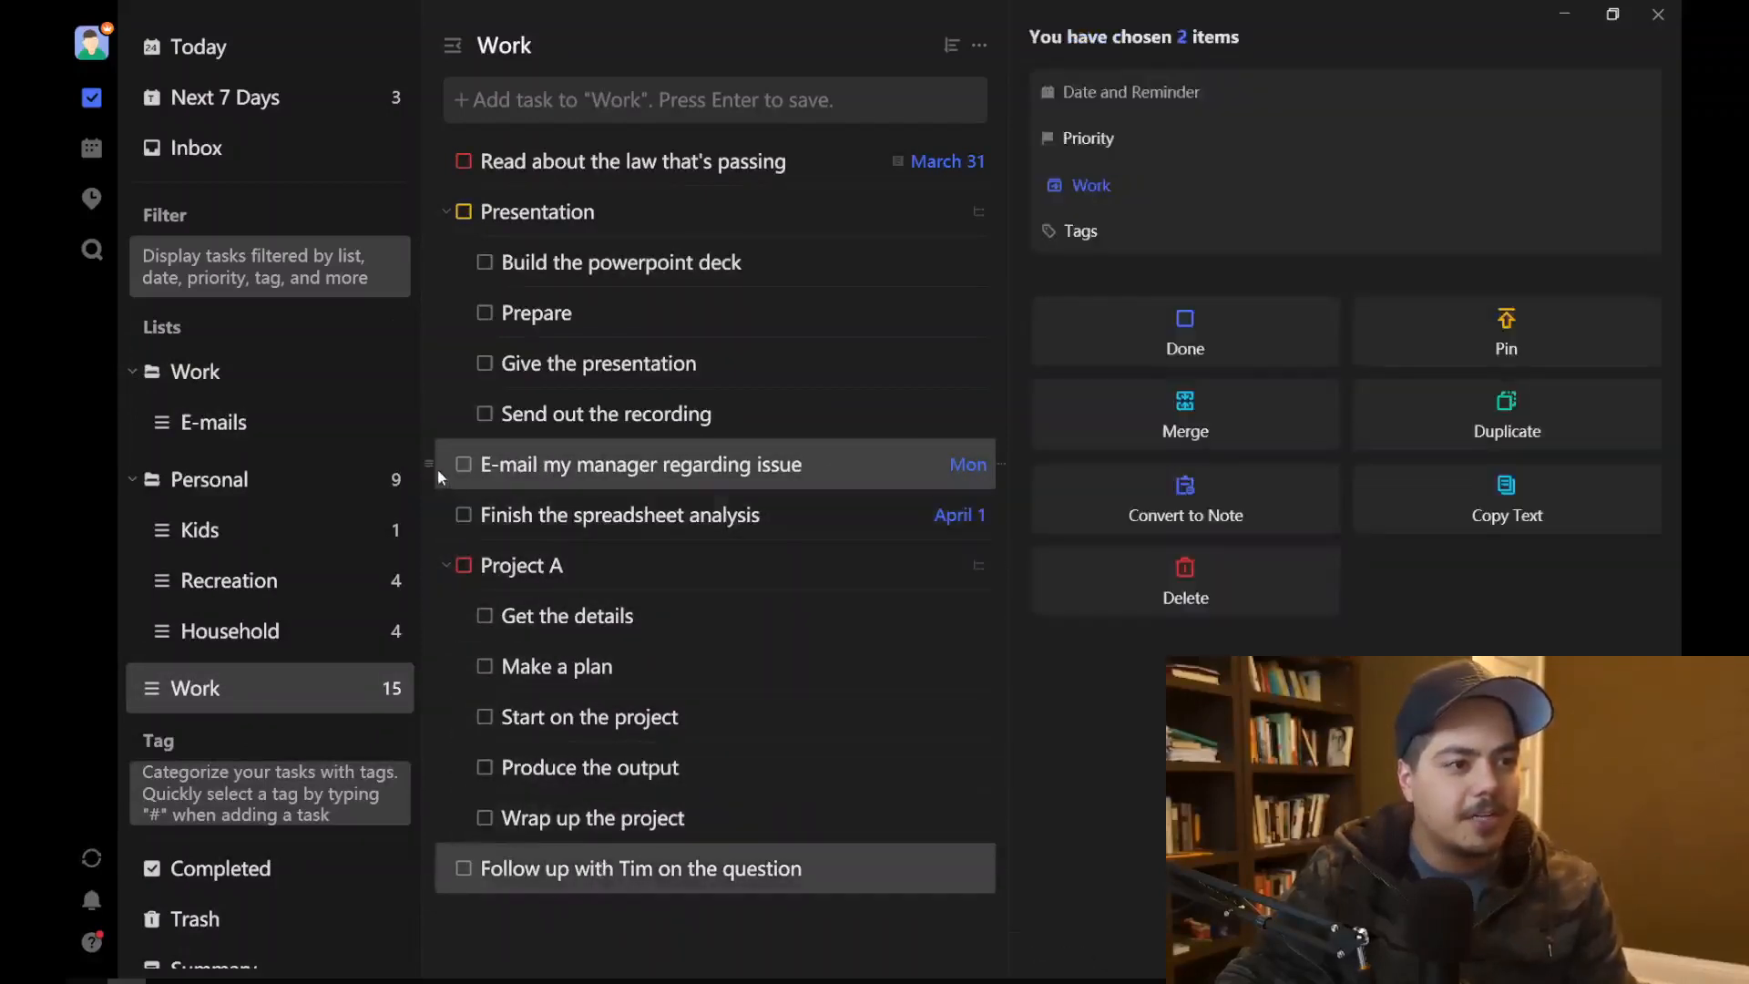
drag(431, 466, 248, 430)
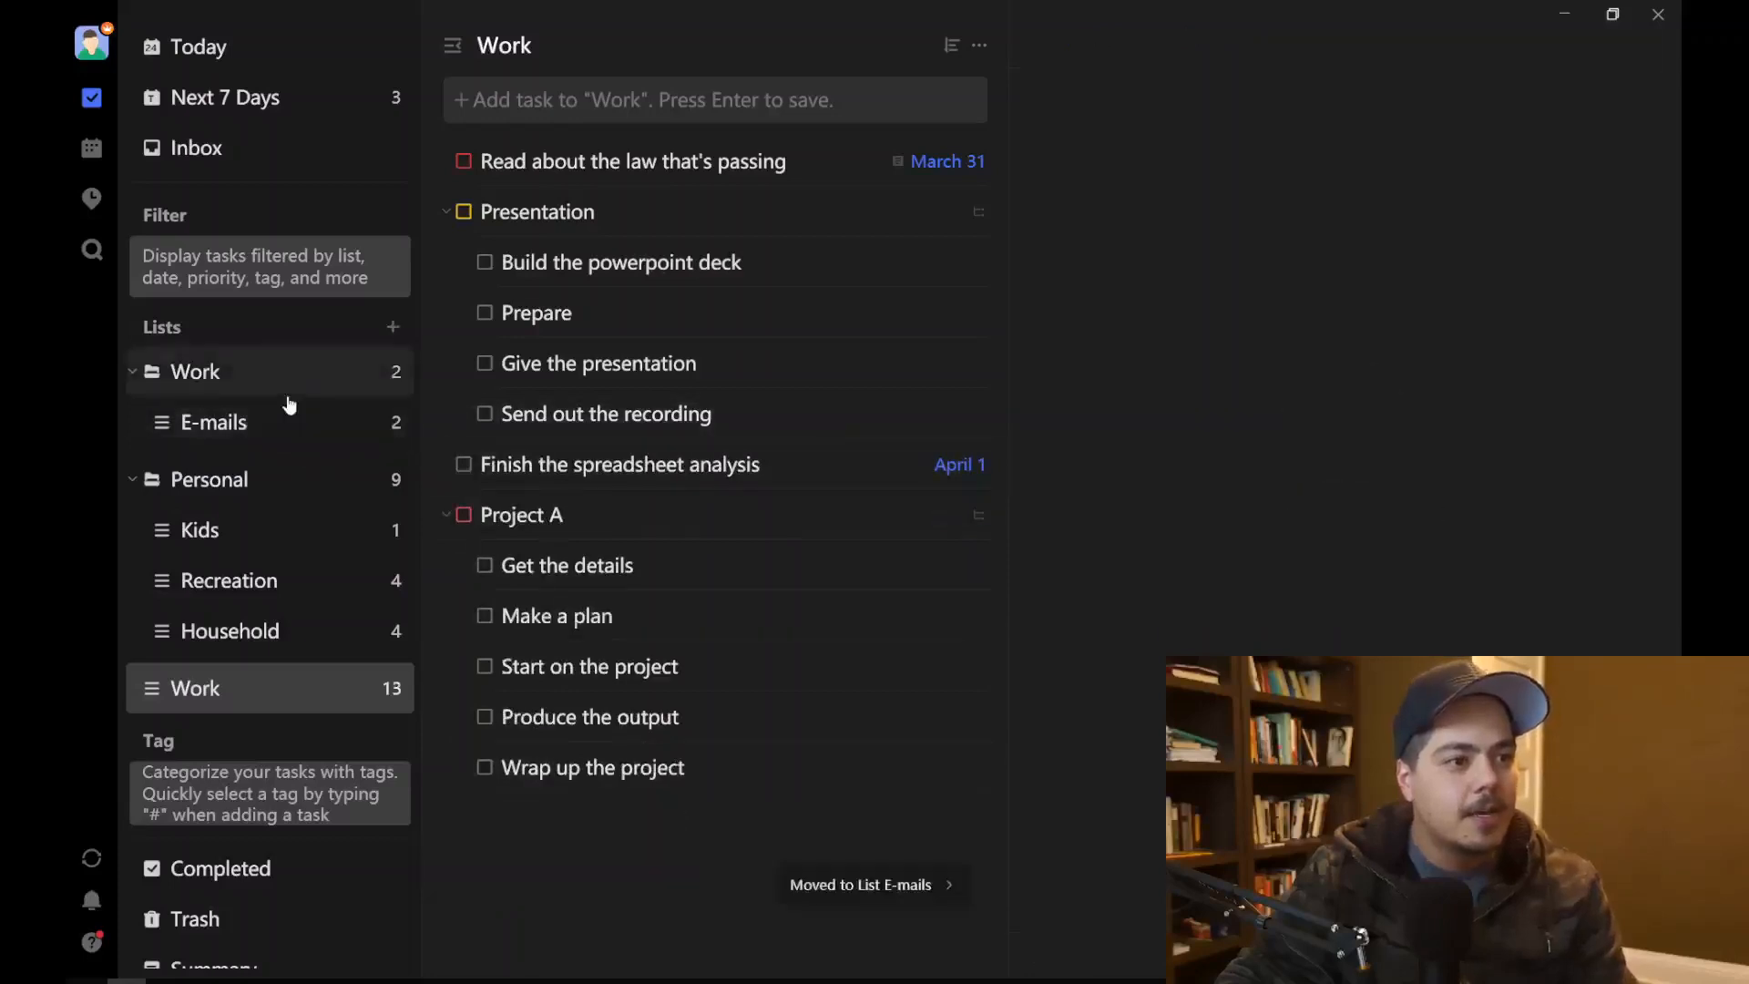
Step: Rename the standalone Work list as "Major Projects"
right_click(234, 697)
click(272, 738)
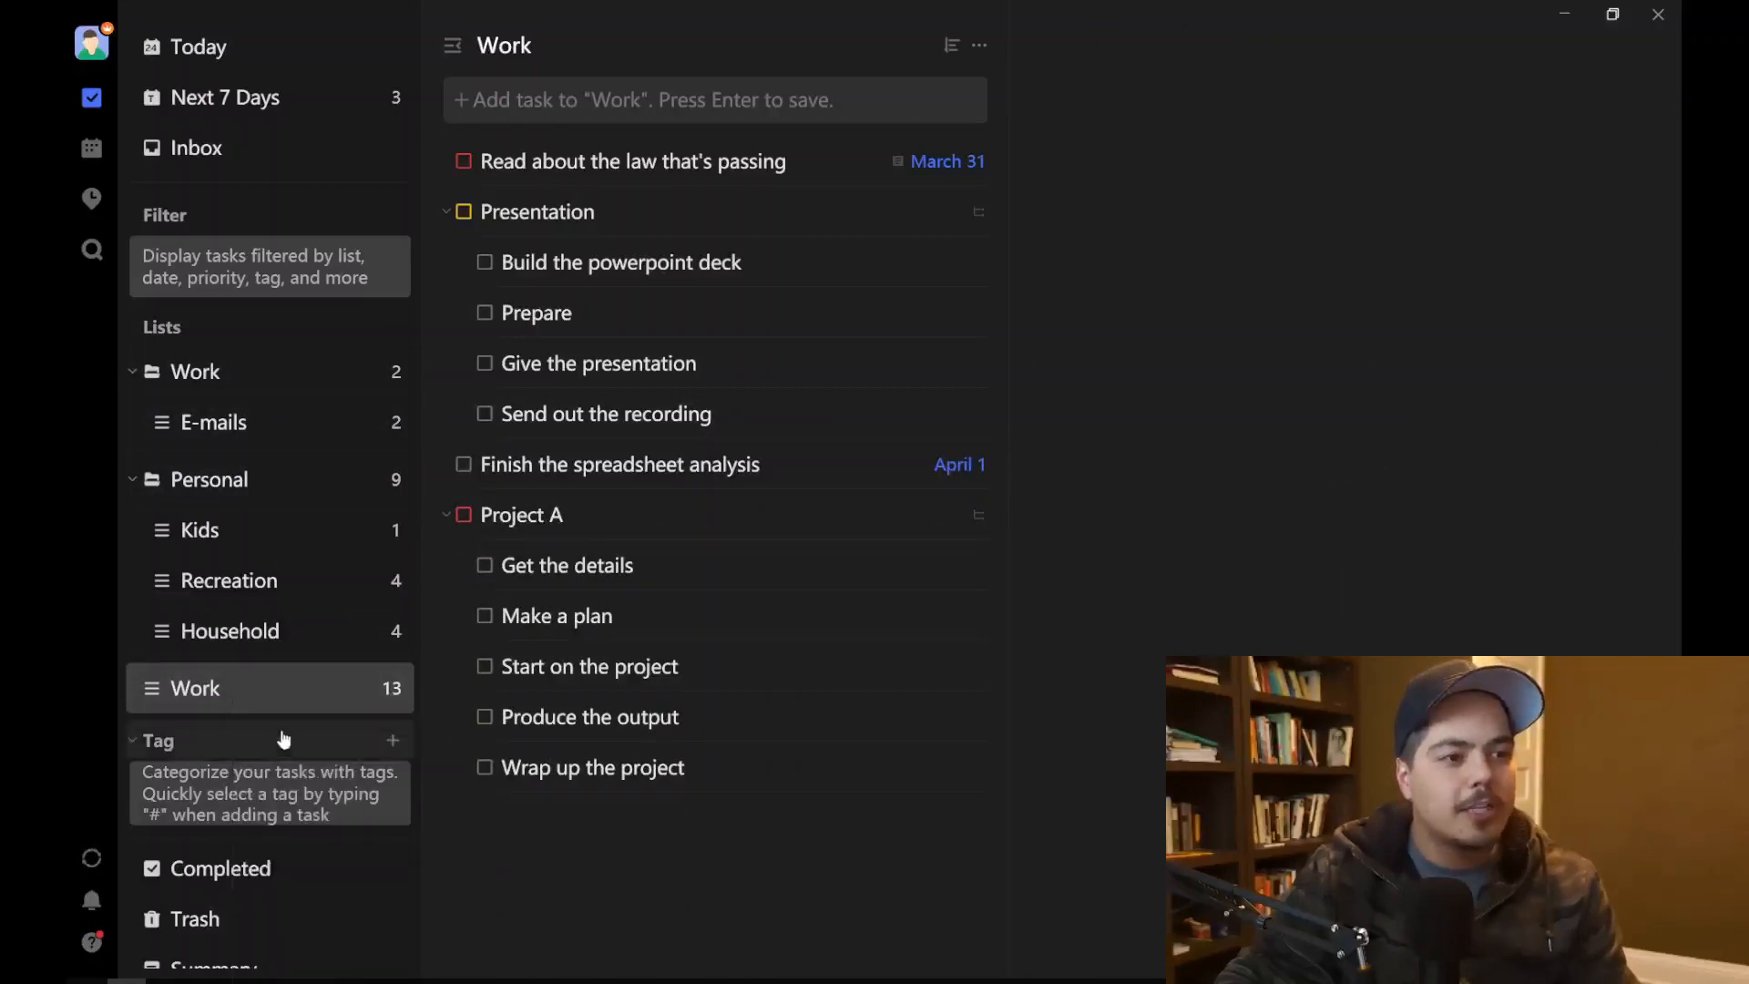
key(BackSpace)
key(BackSpace)
key(BackSpace)
key(BackSpace)
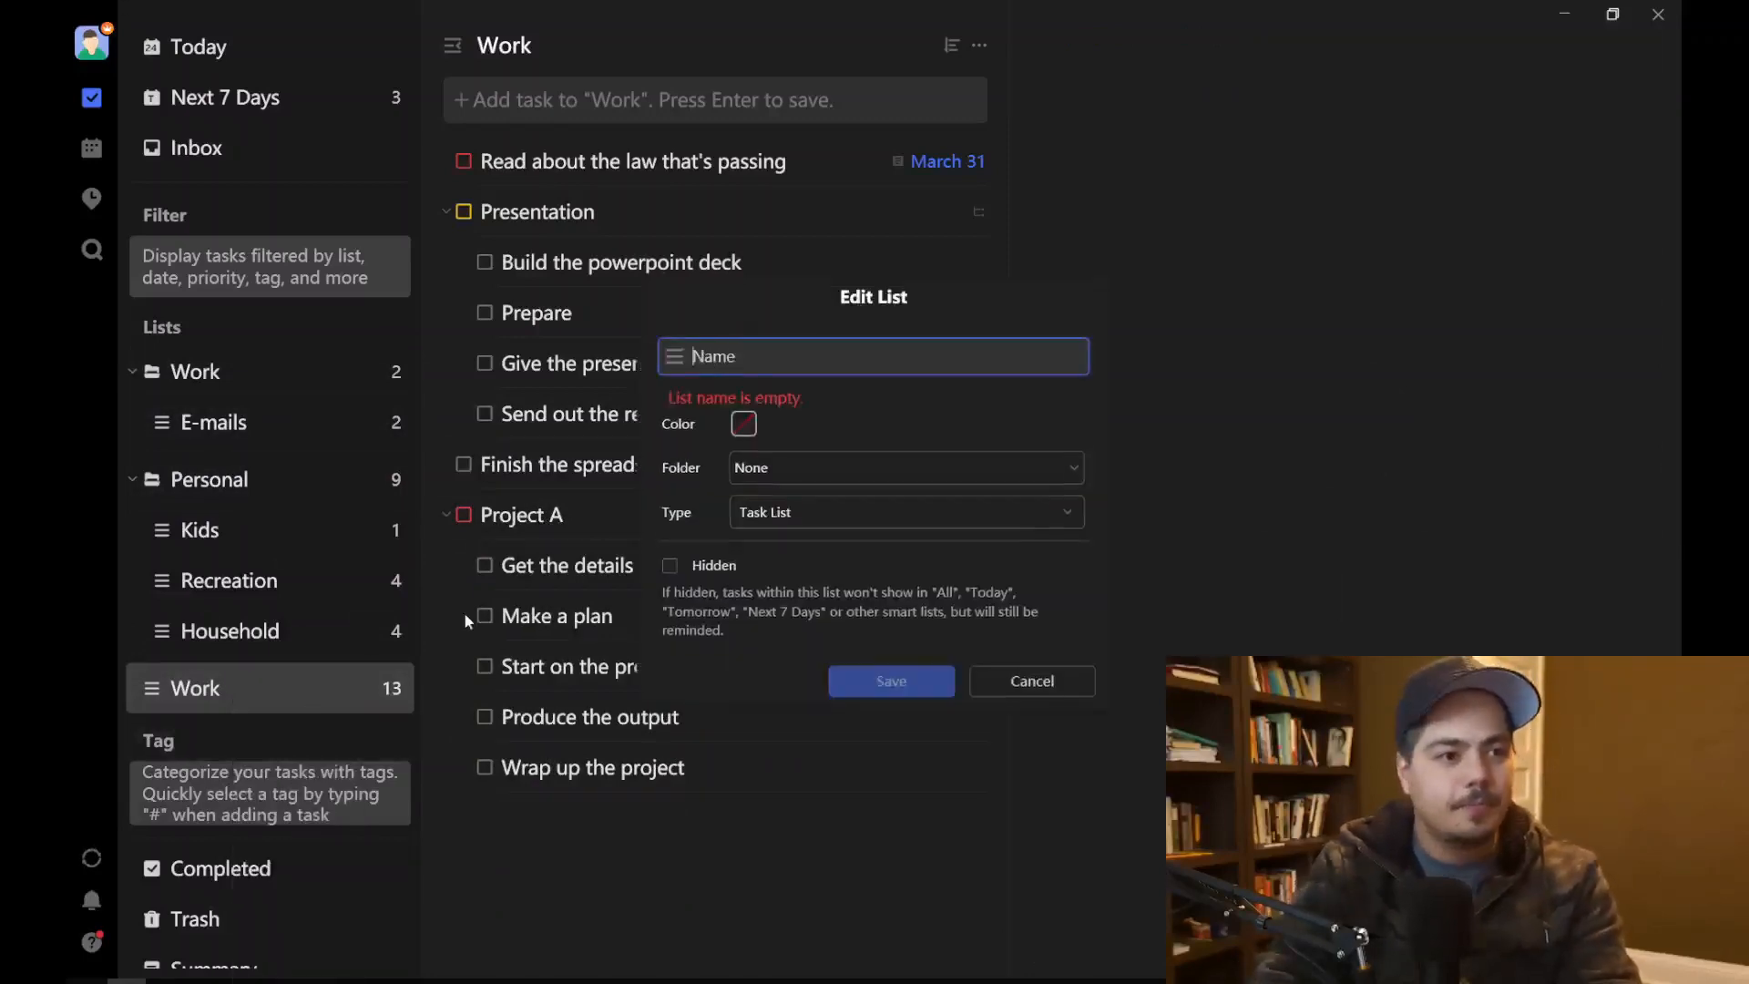
text(Major Projects)
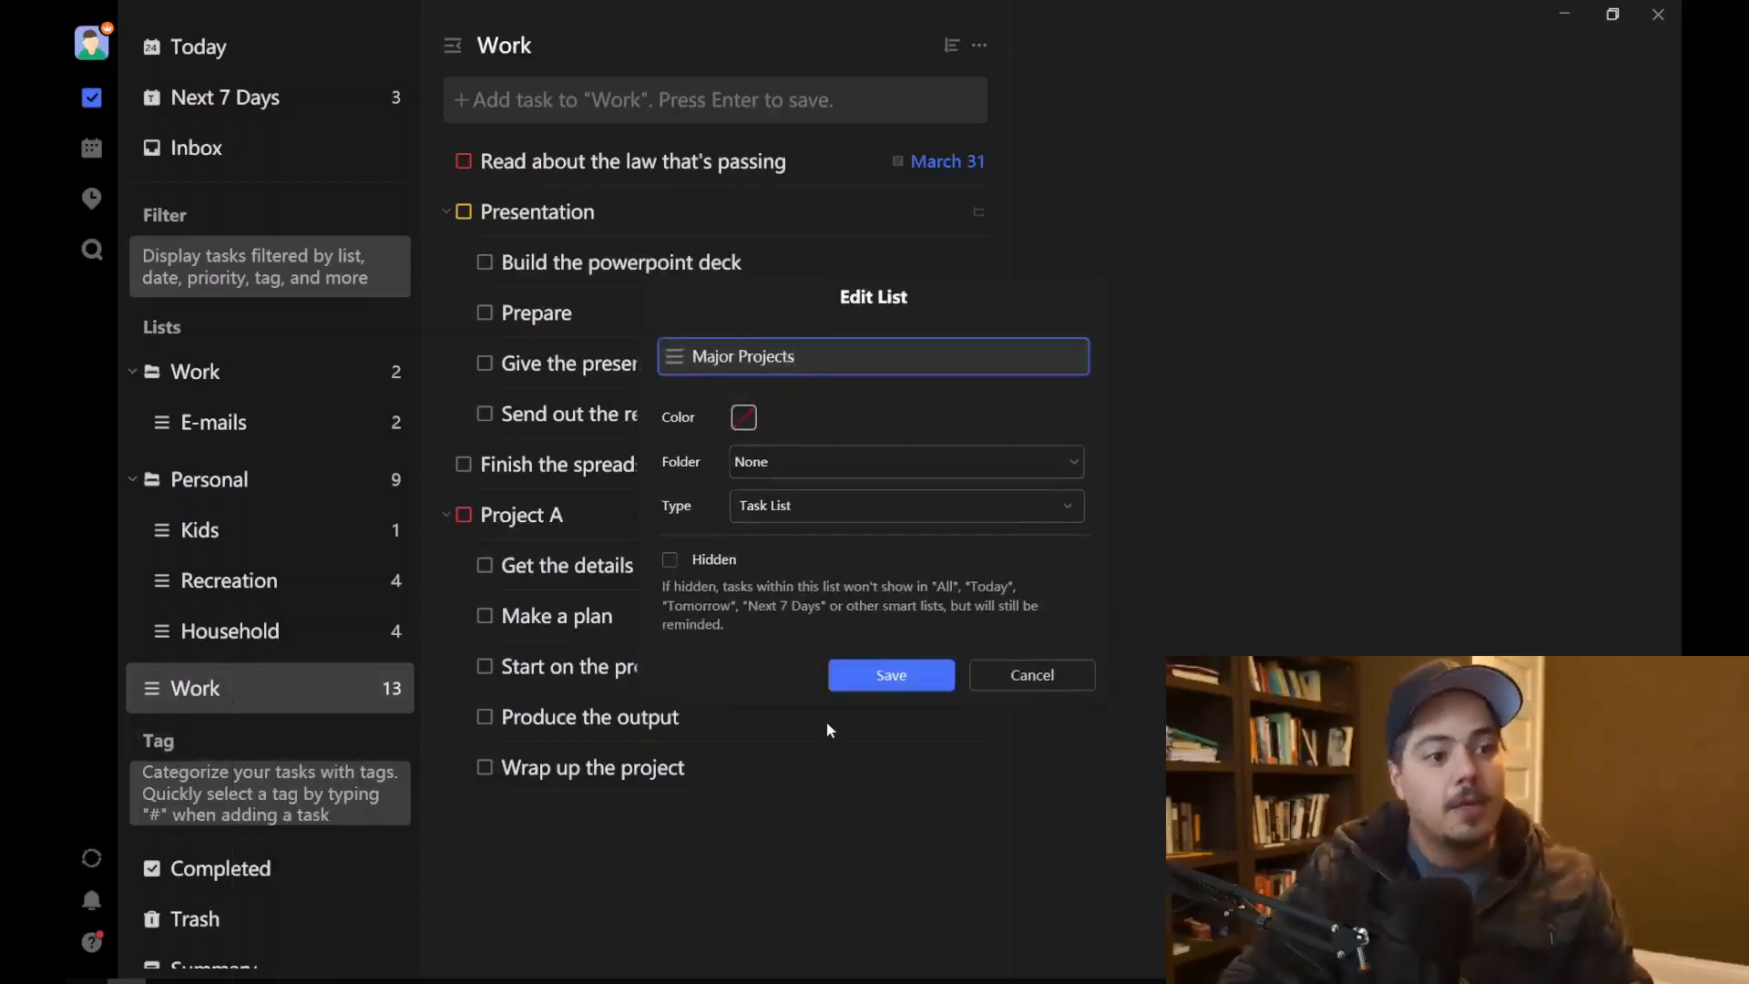
click(873, 686)
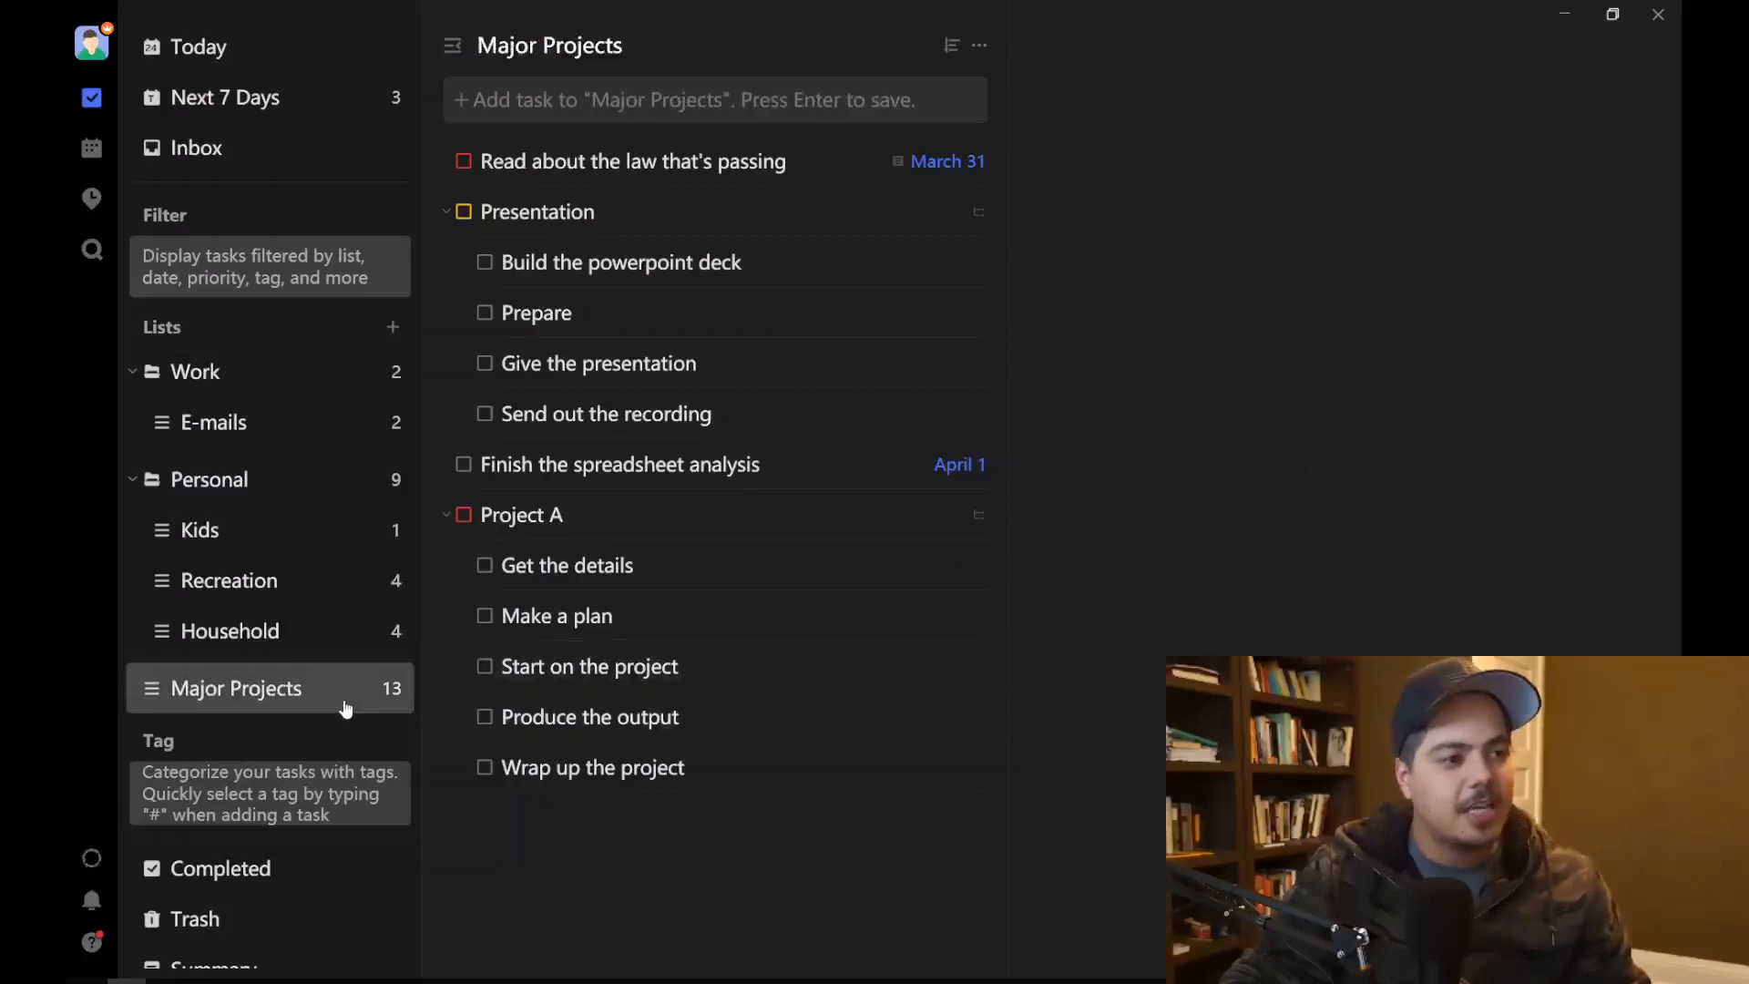
Step: Put the Major Projects list into the Work folder
right_click(291, 696)
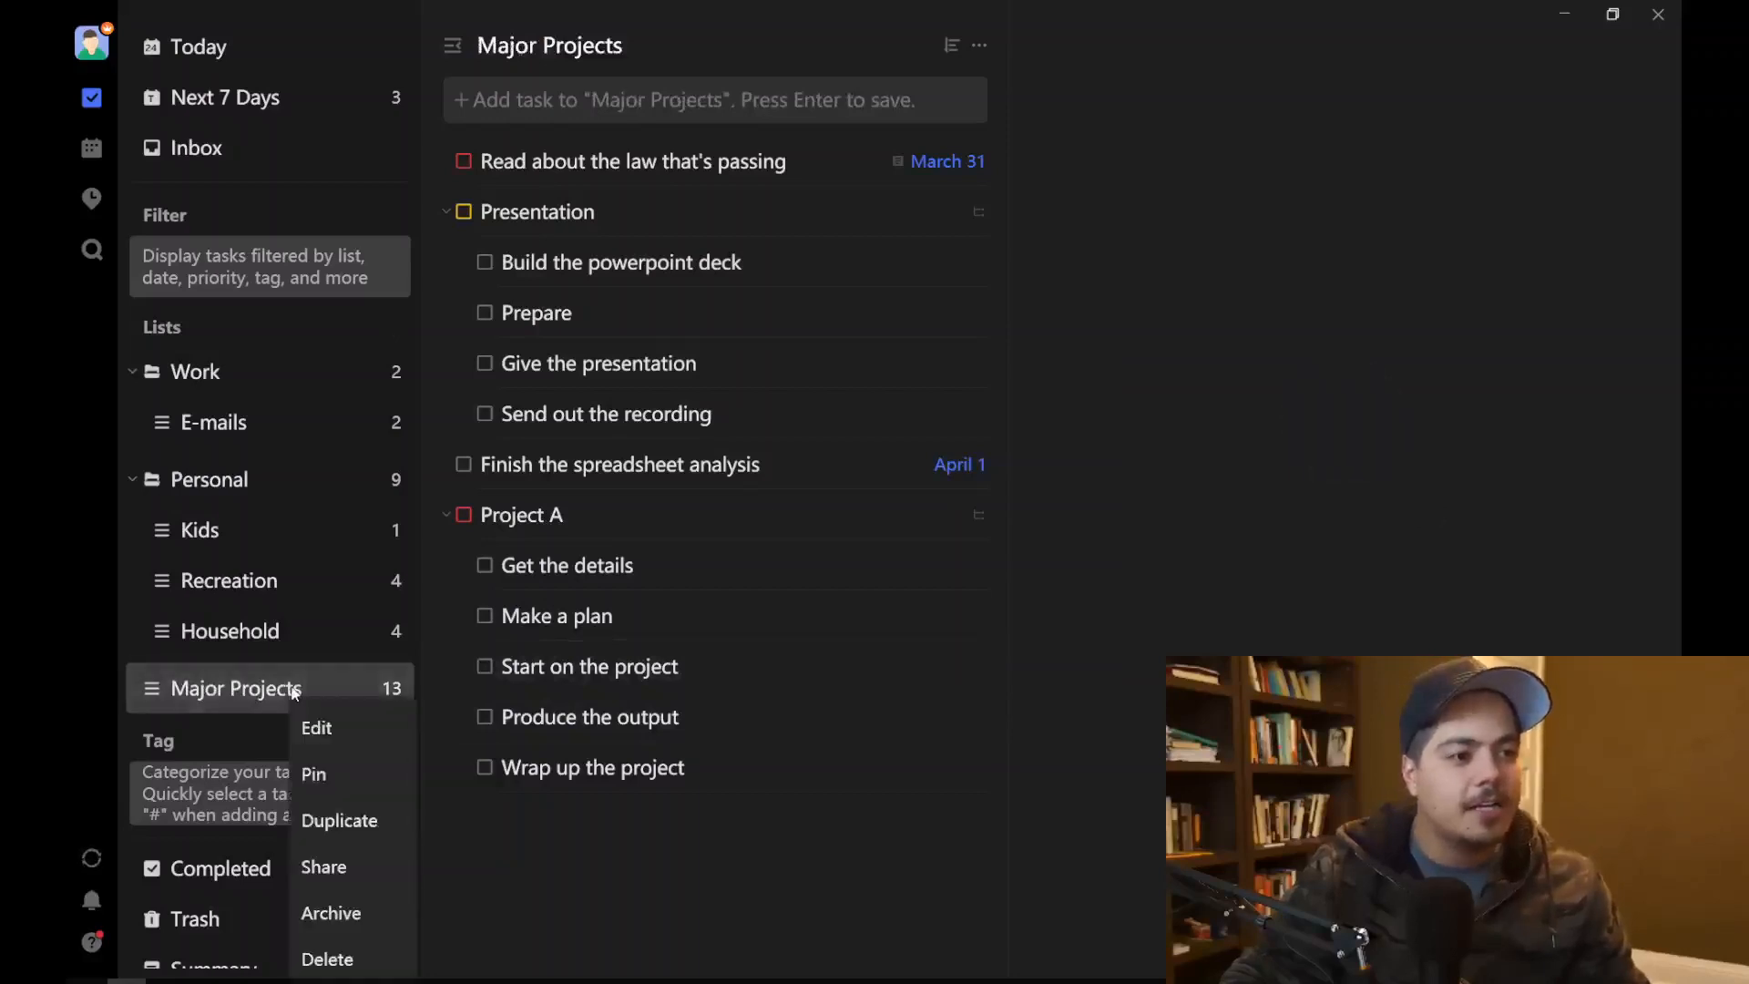
click(330, 726)
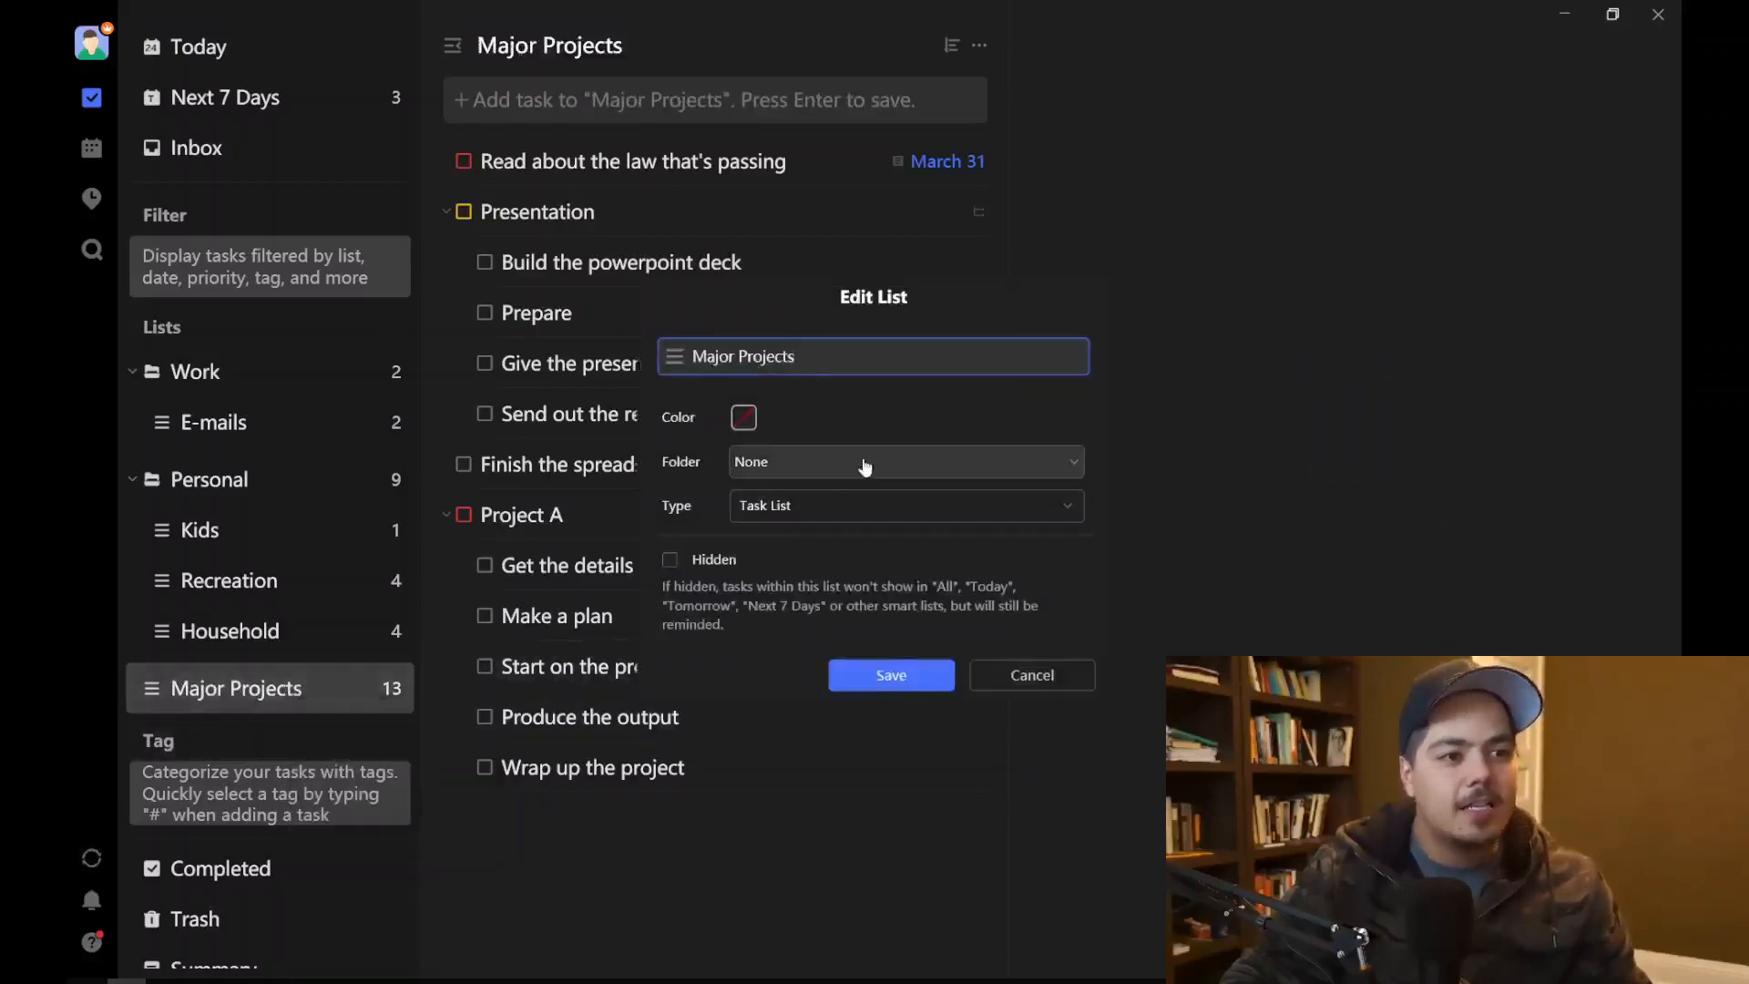
click(1077, 467)
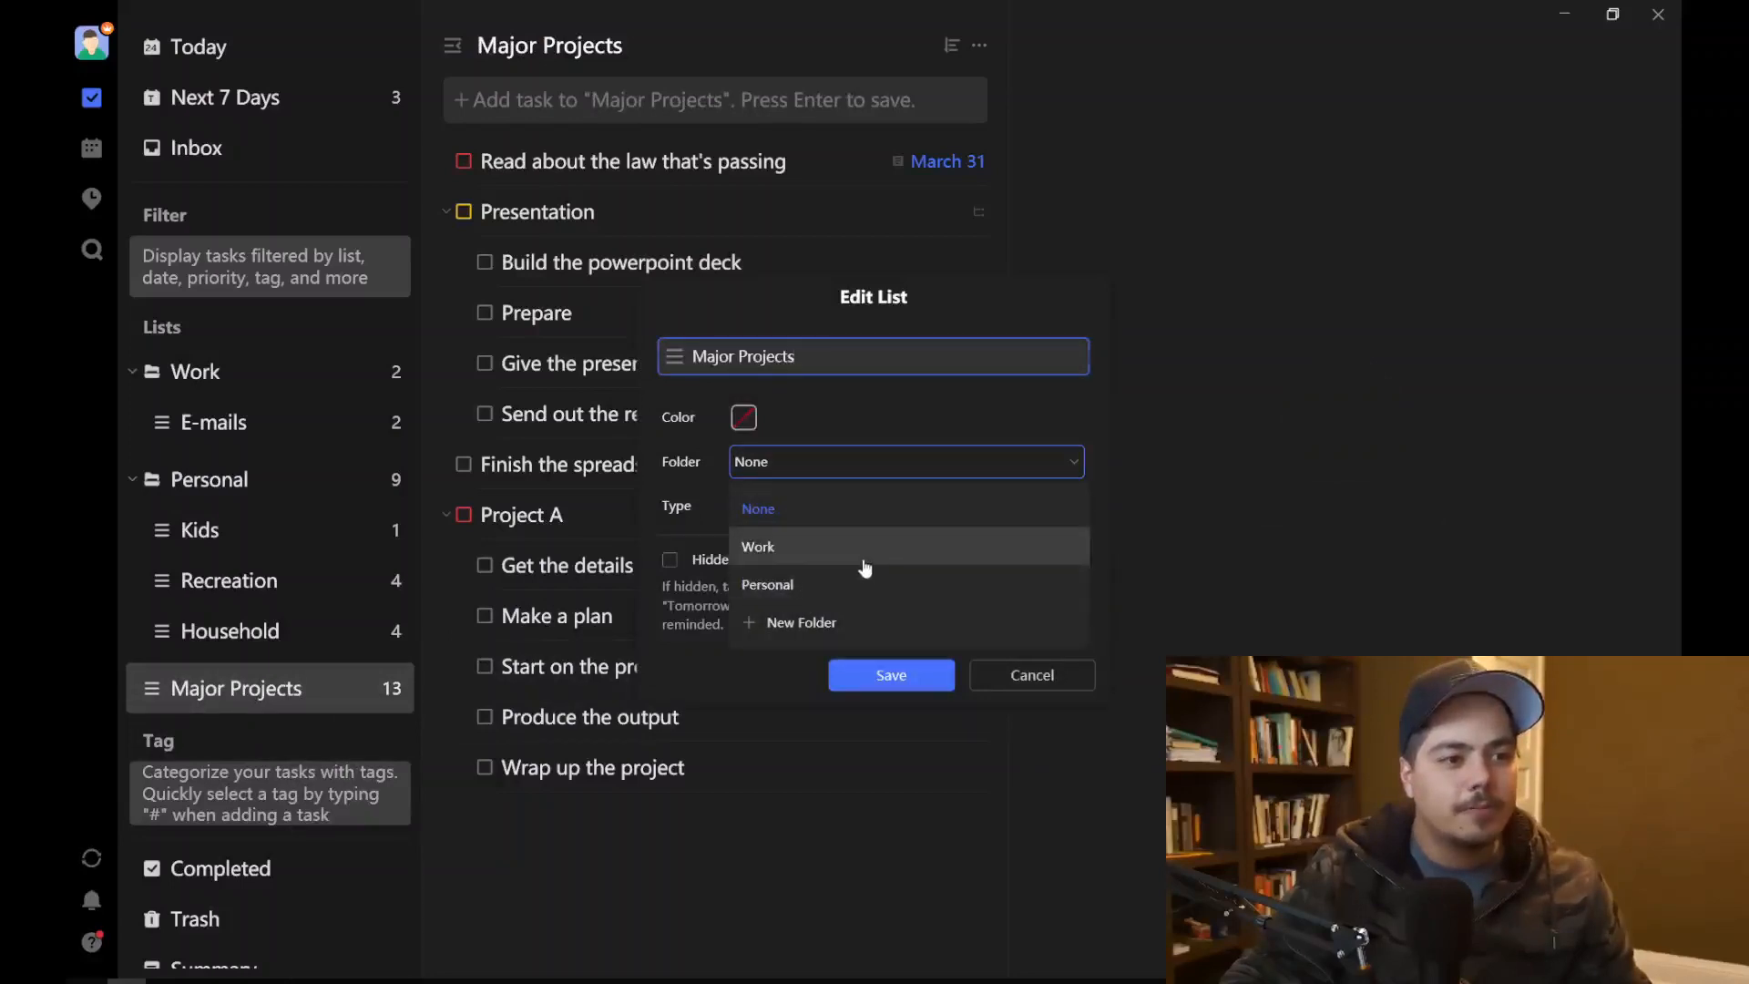
click(865, 565)
click(889, 675)
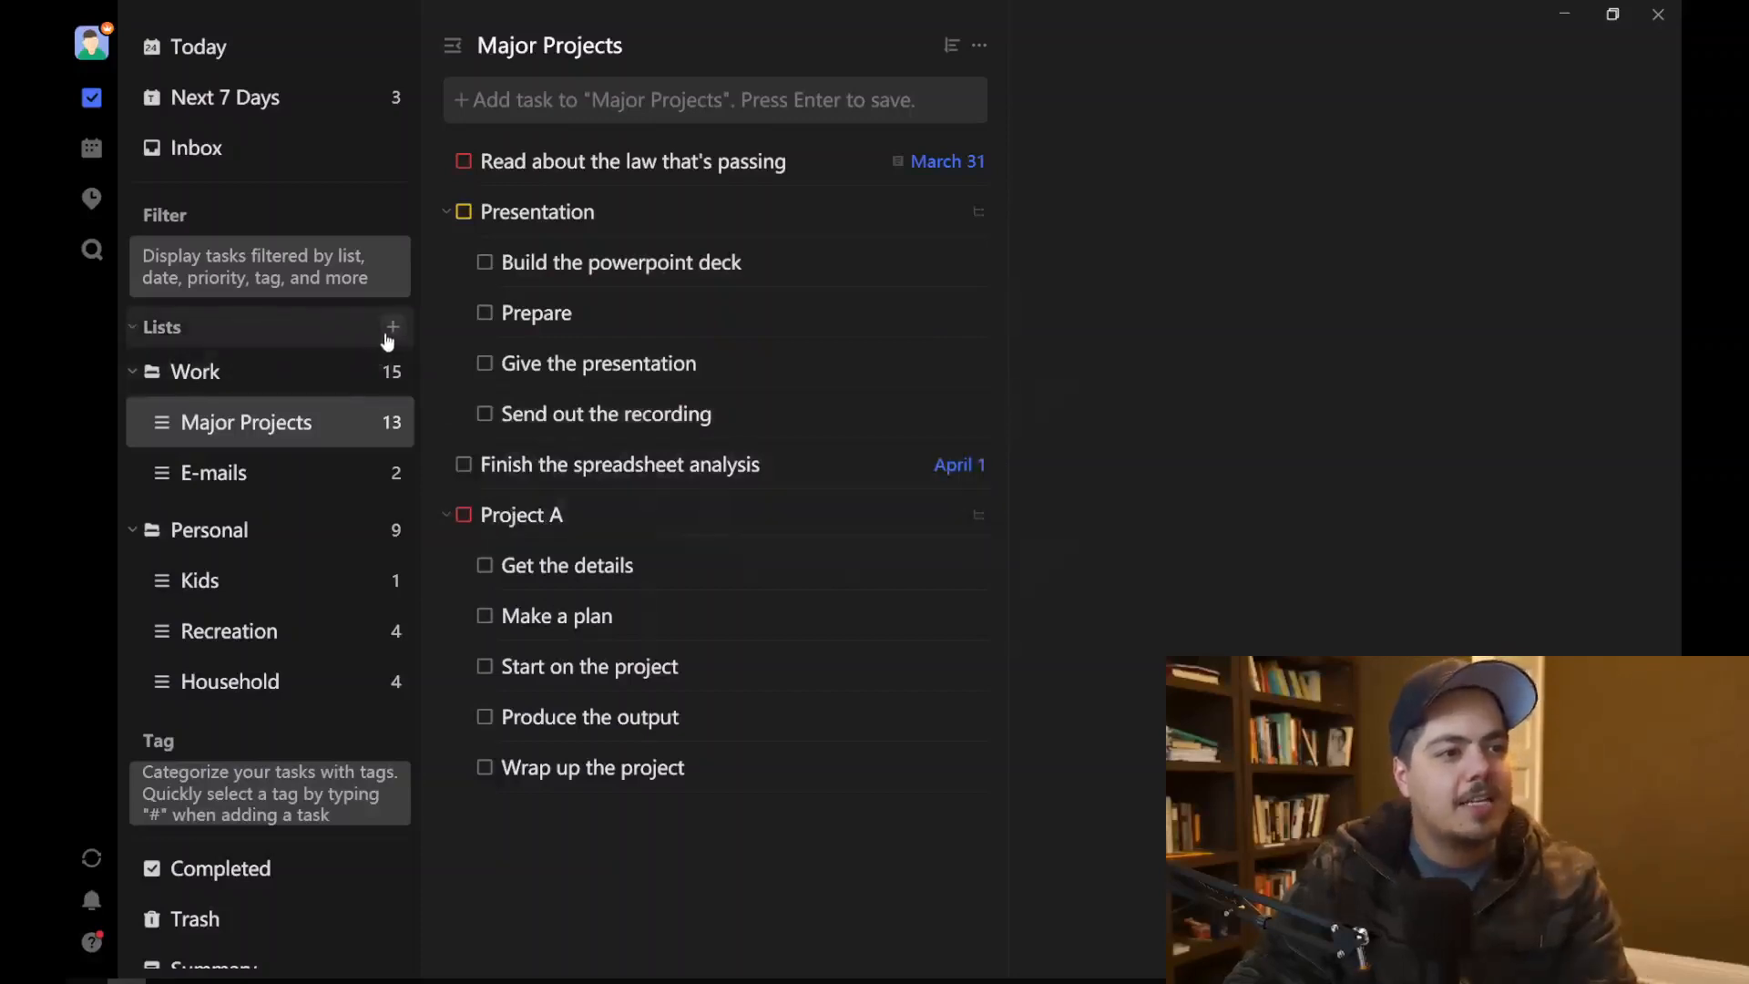
Step: Create a list named "Tasks" in the Work folder
click(390, 329)
text(Tasks)
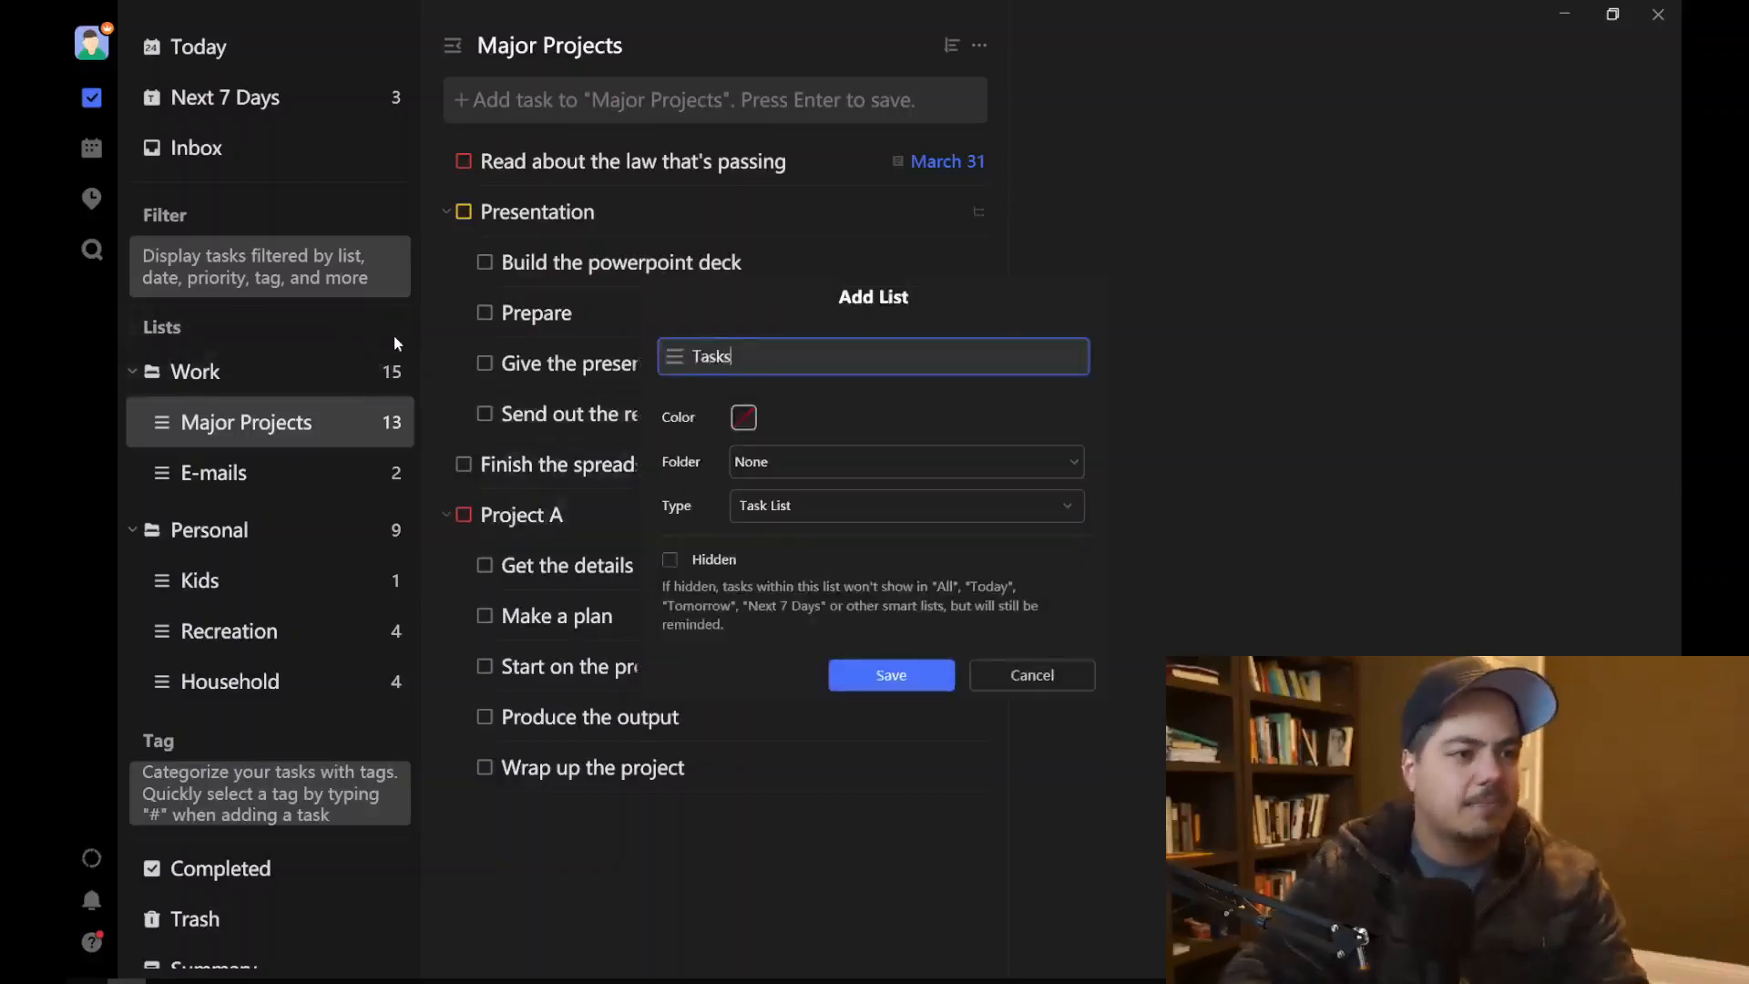
click(786, 463)
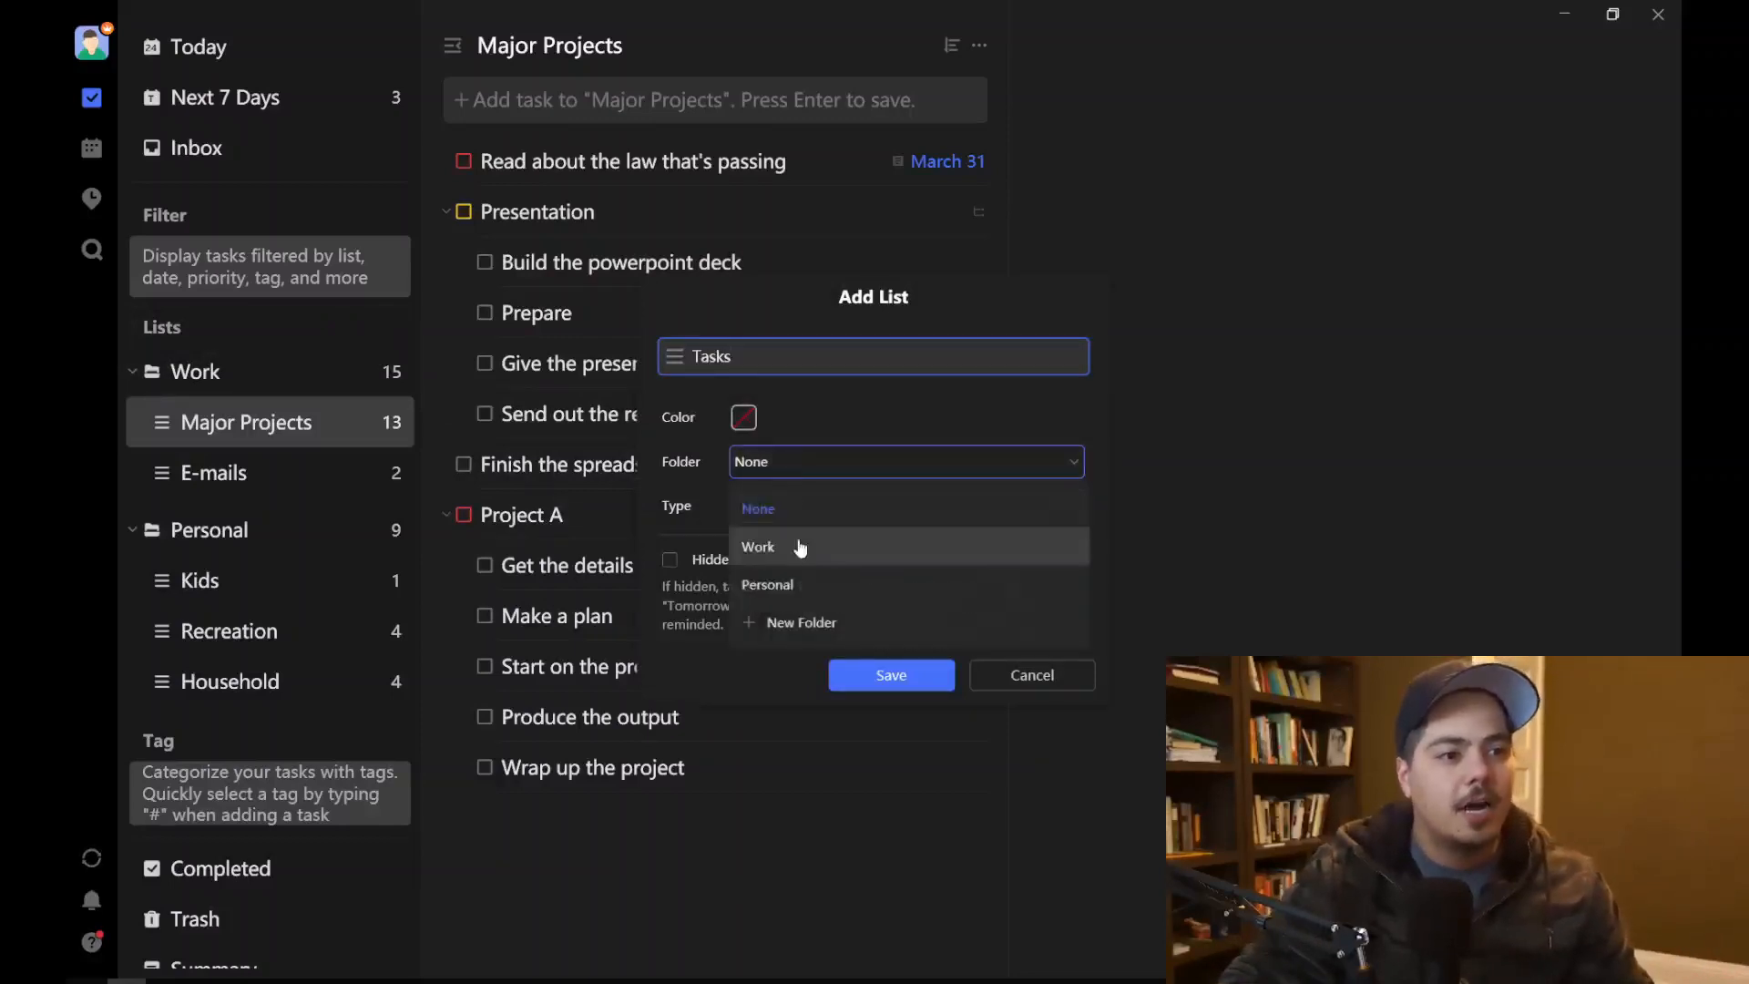
click(800, 546)
click(878, 679)
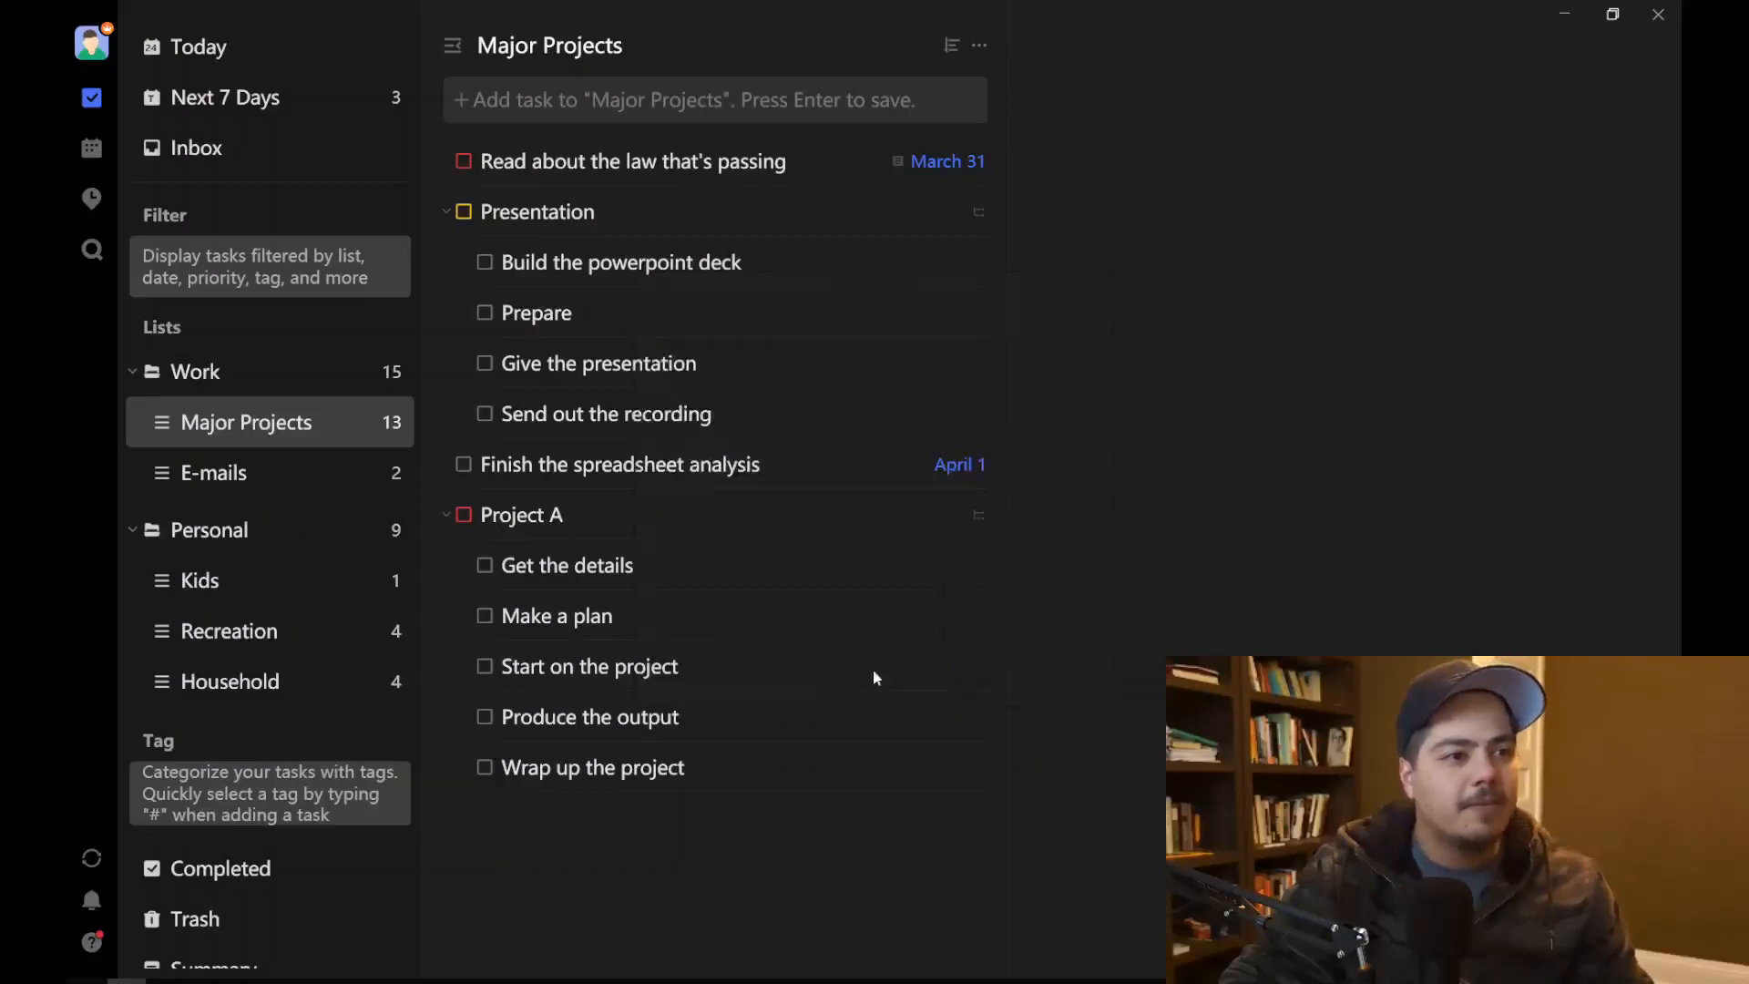
Step: Move the tasks "Read about the law that's passing" and "Finish the spreadsheet analysis" from Major Projects into the Tasks list
click(308, 492)
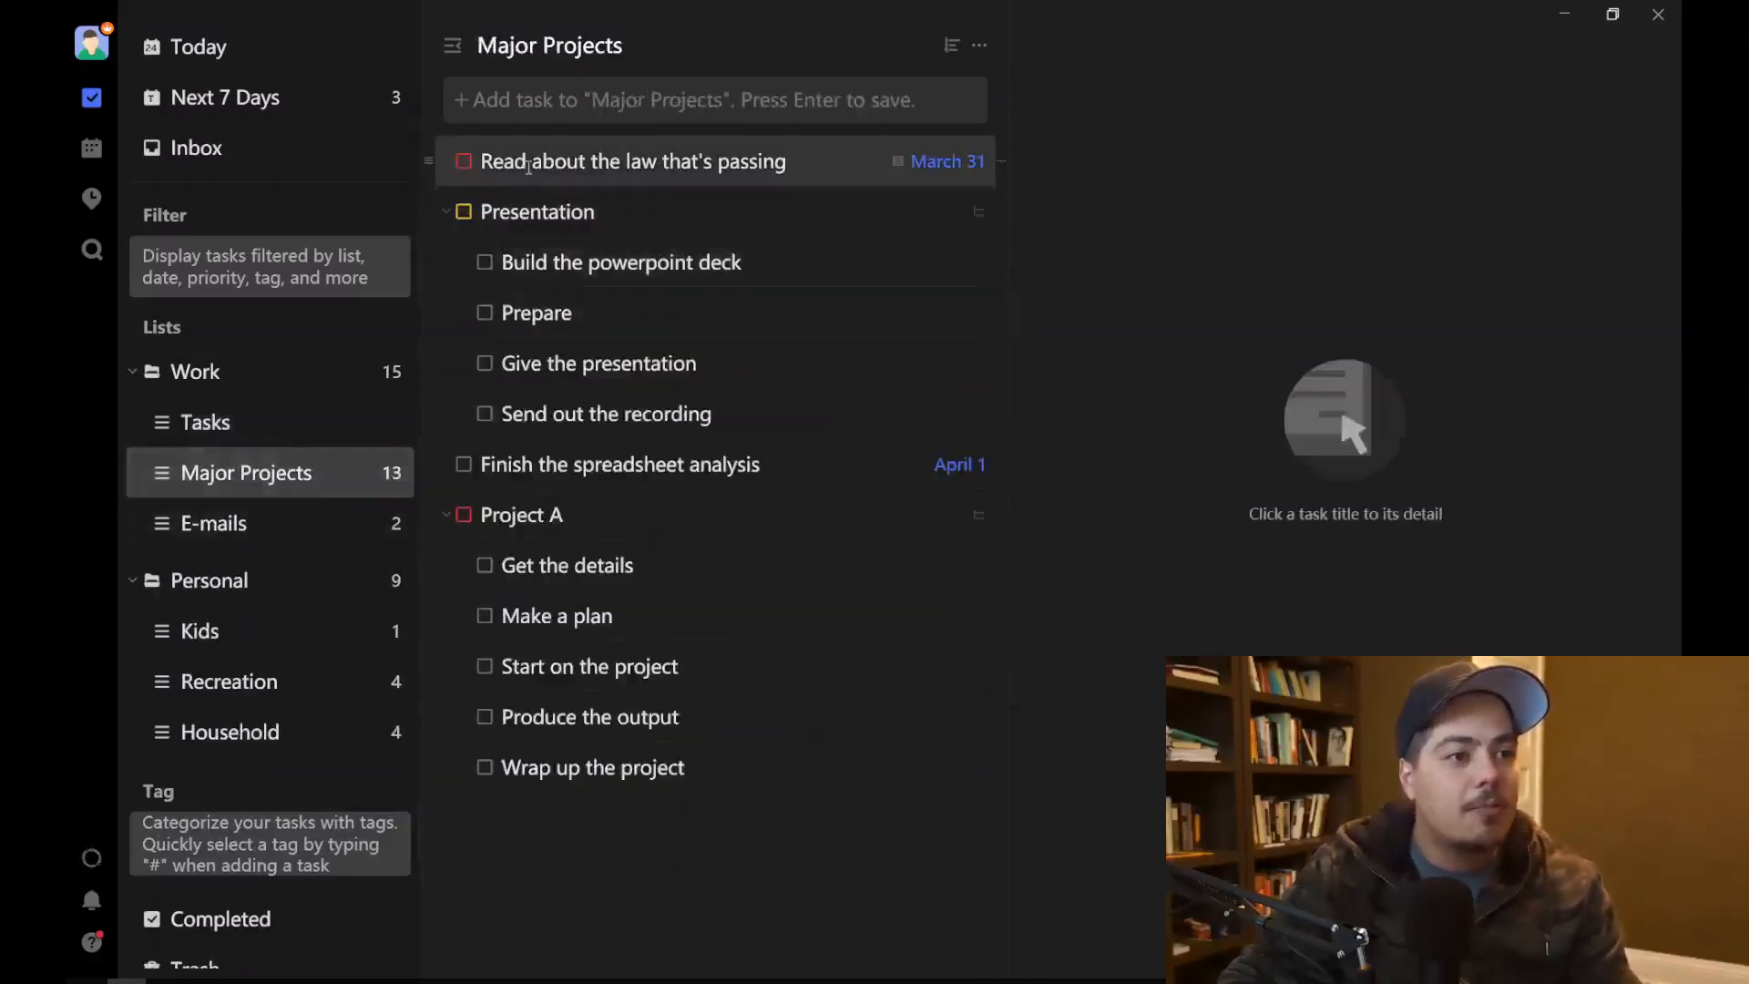
click(528, 164)
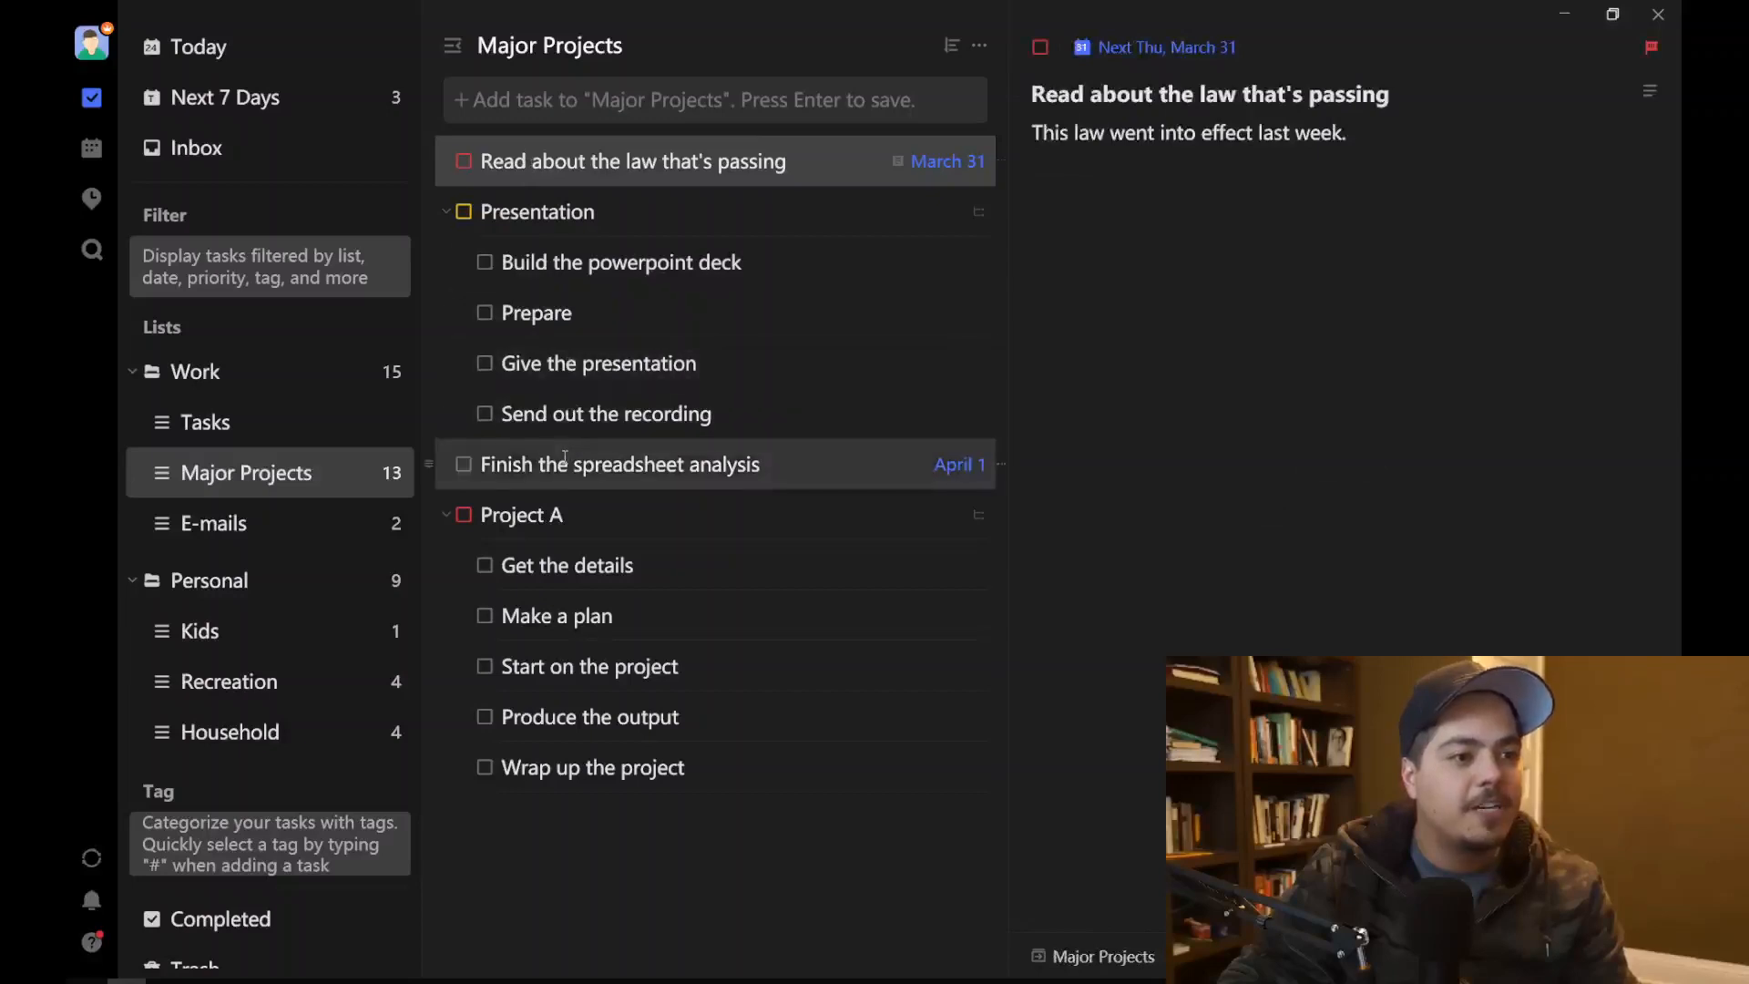
ctrl+click(556, 460)
drag(432, 161, 269, 430)
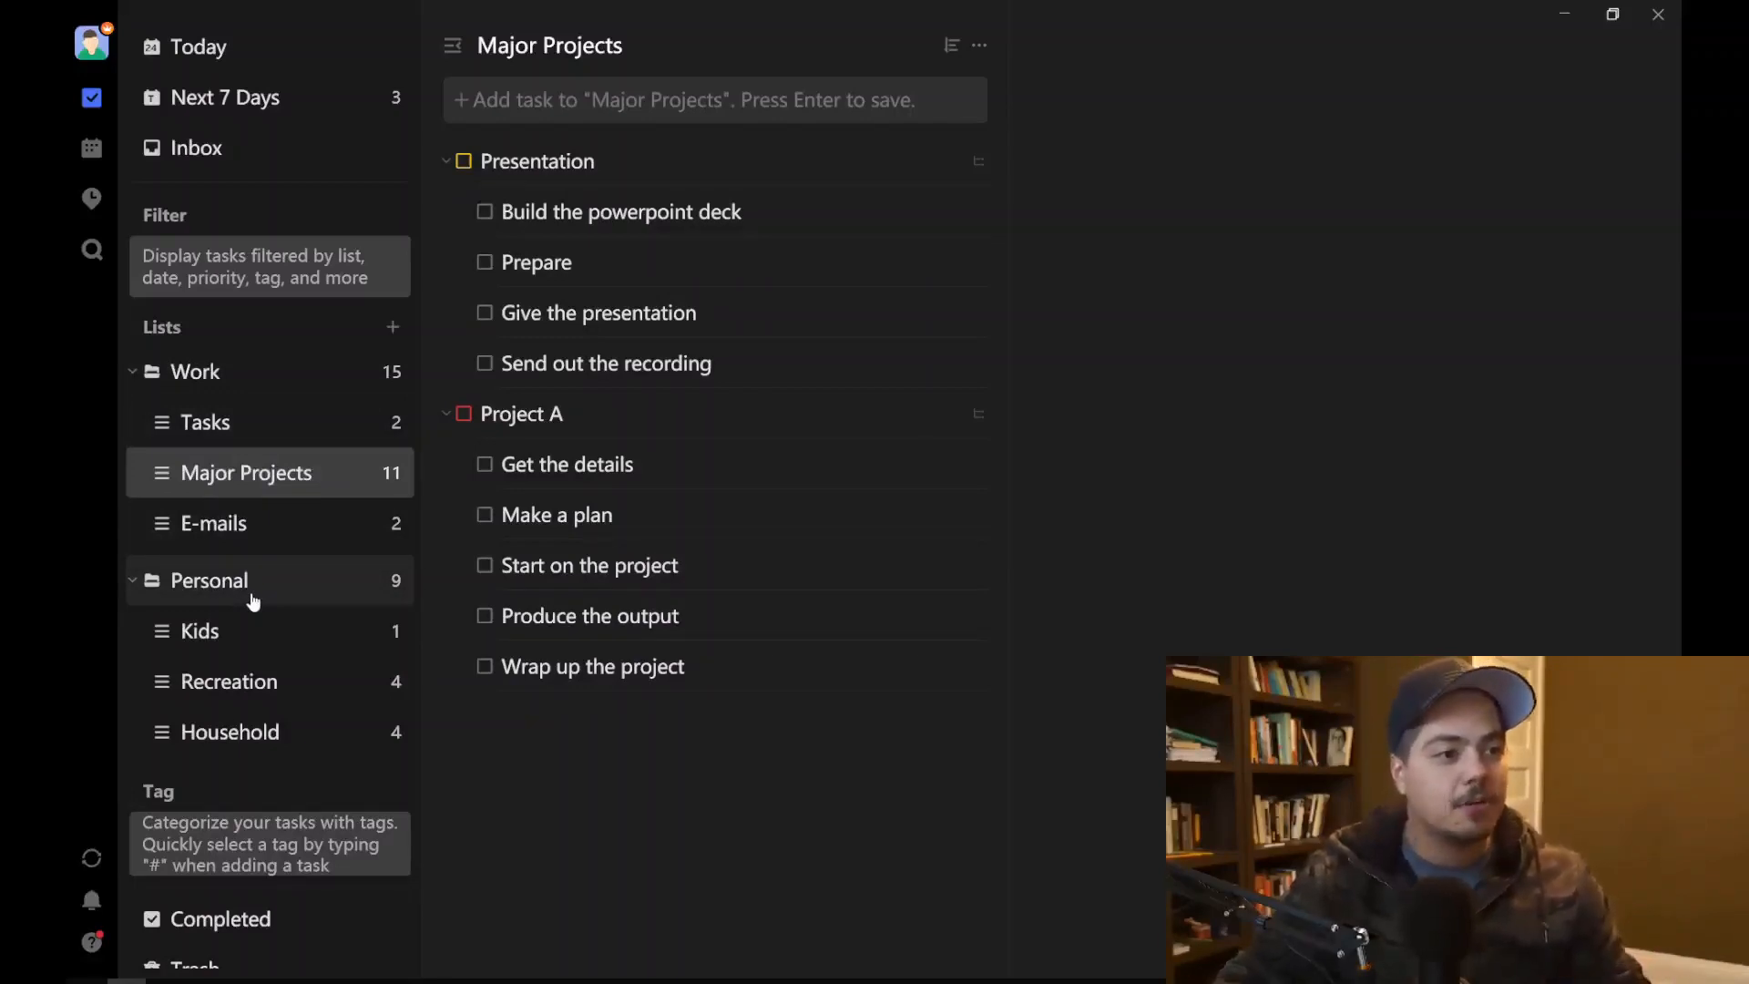
Step: Sort the Major Projects list by priority and switch it back to custom order
click(239, 488)
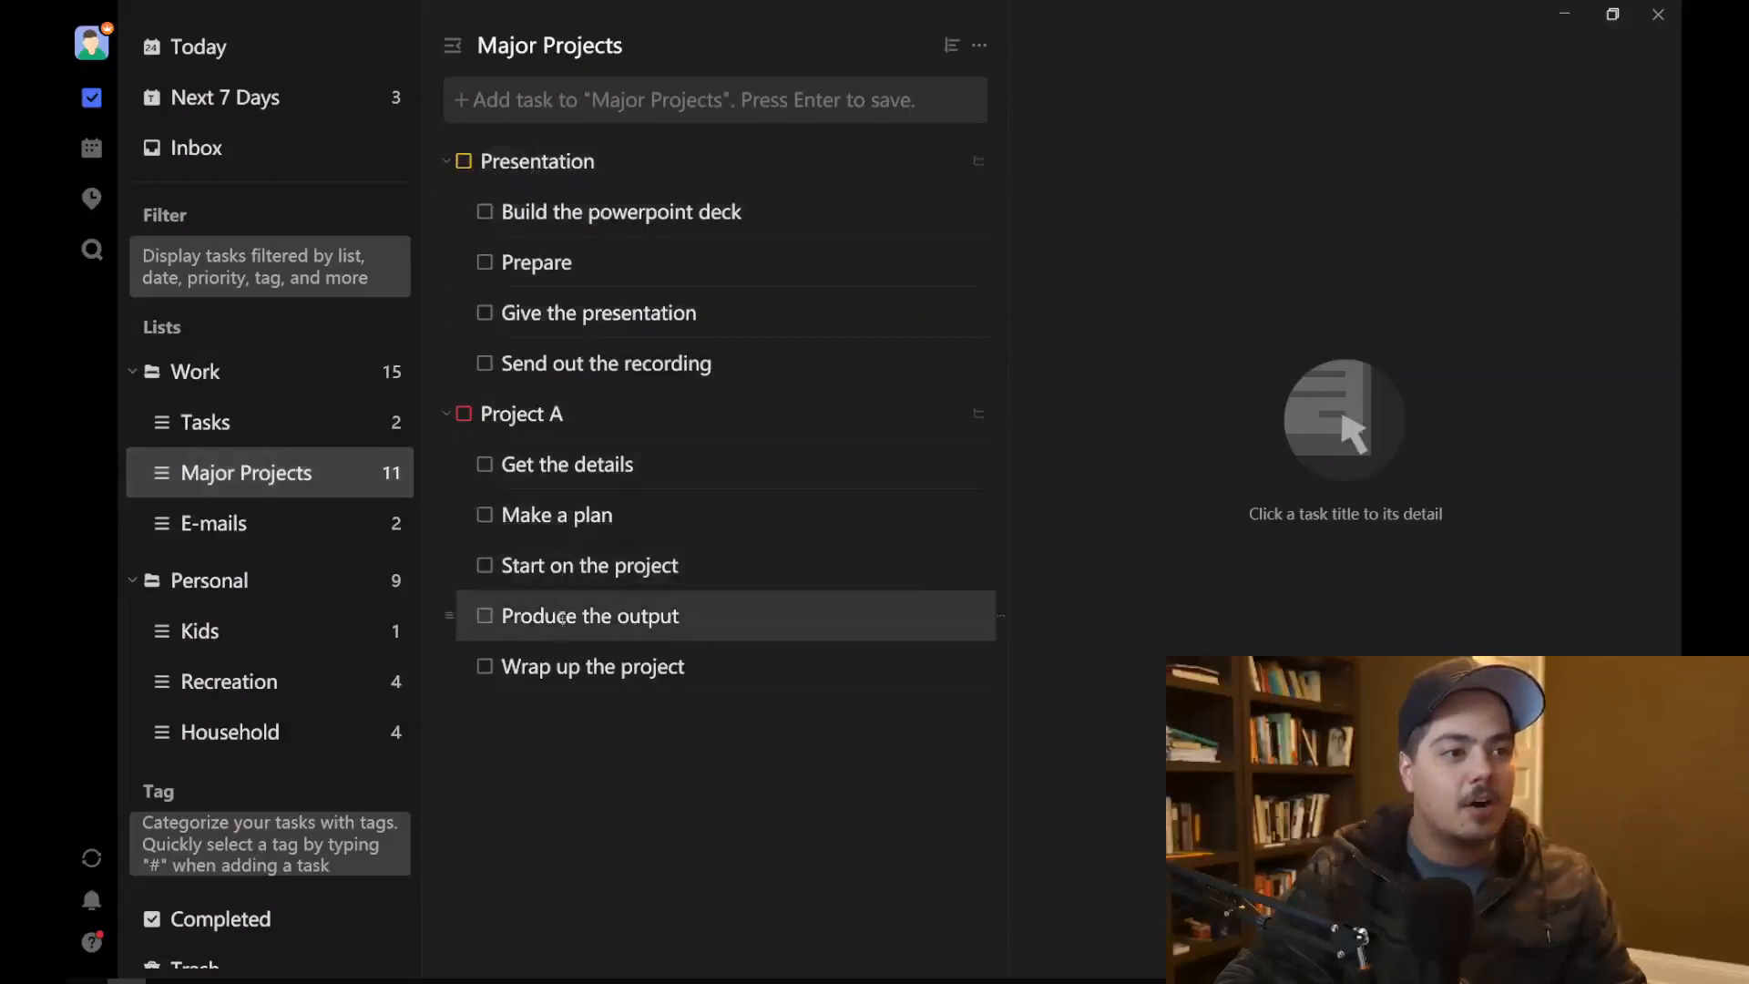
click(953, 50)
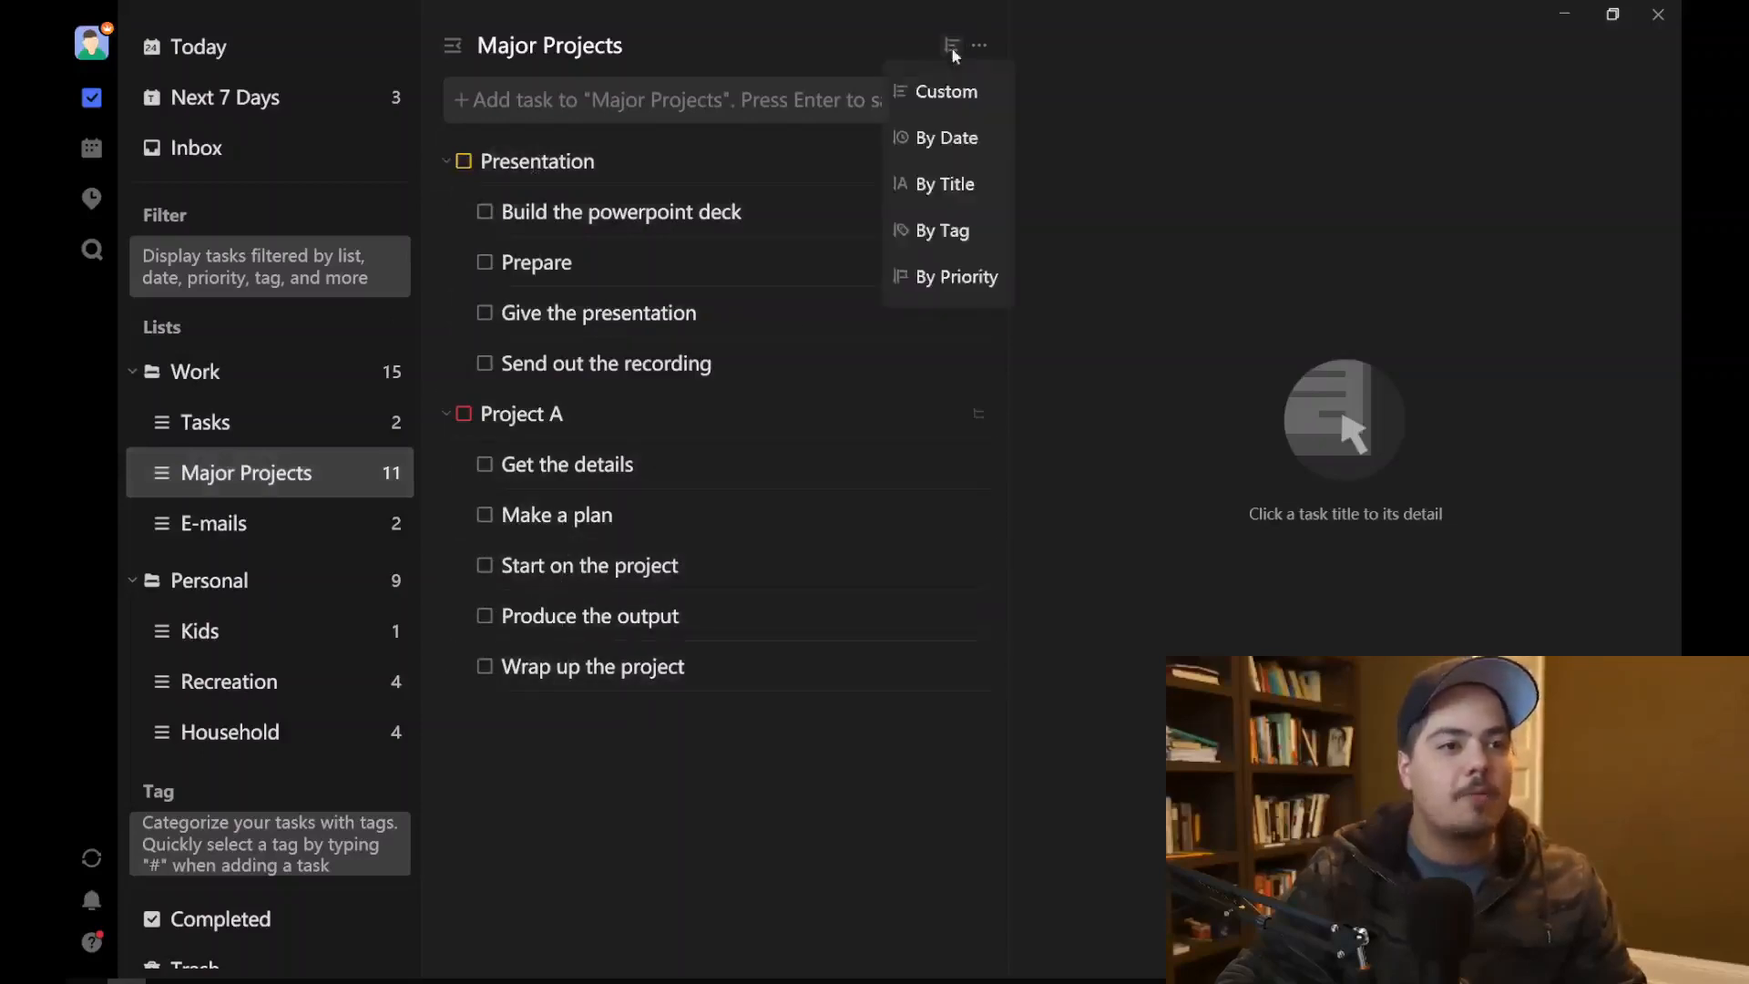
click(954, 278)
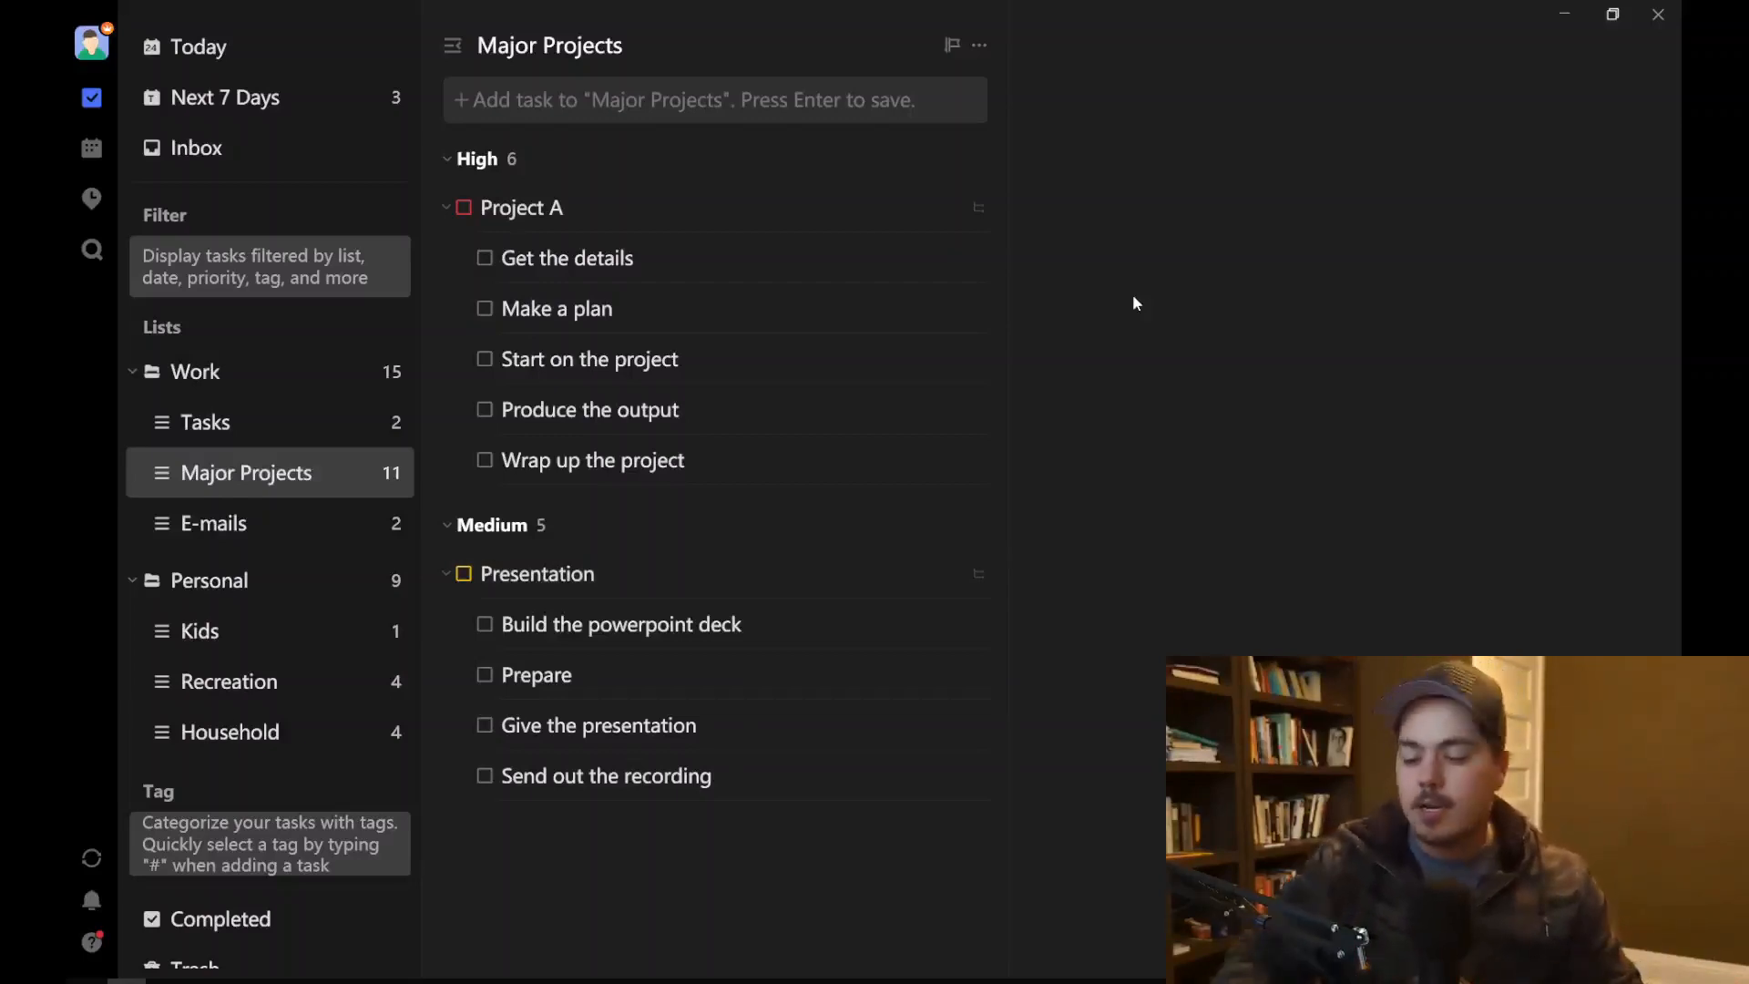
click(979, 47)
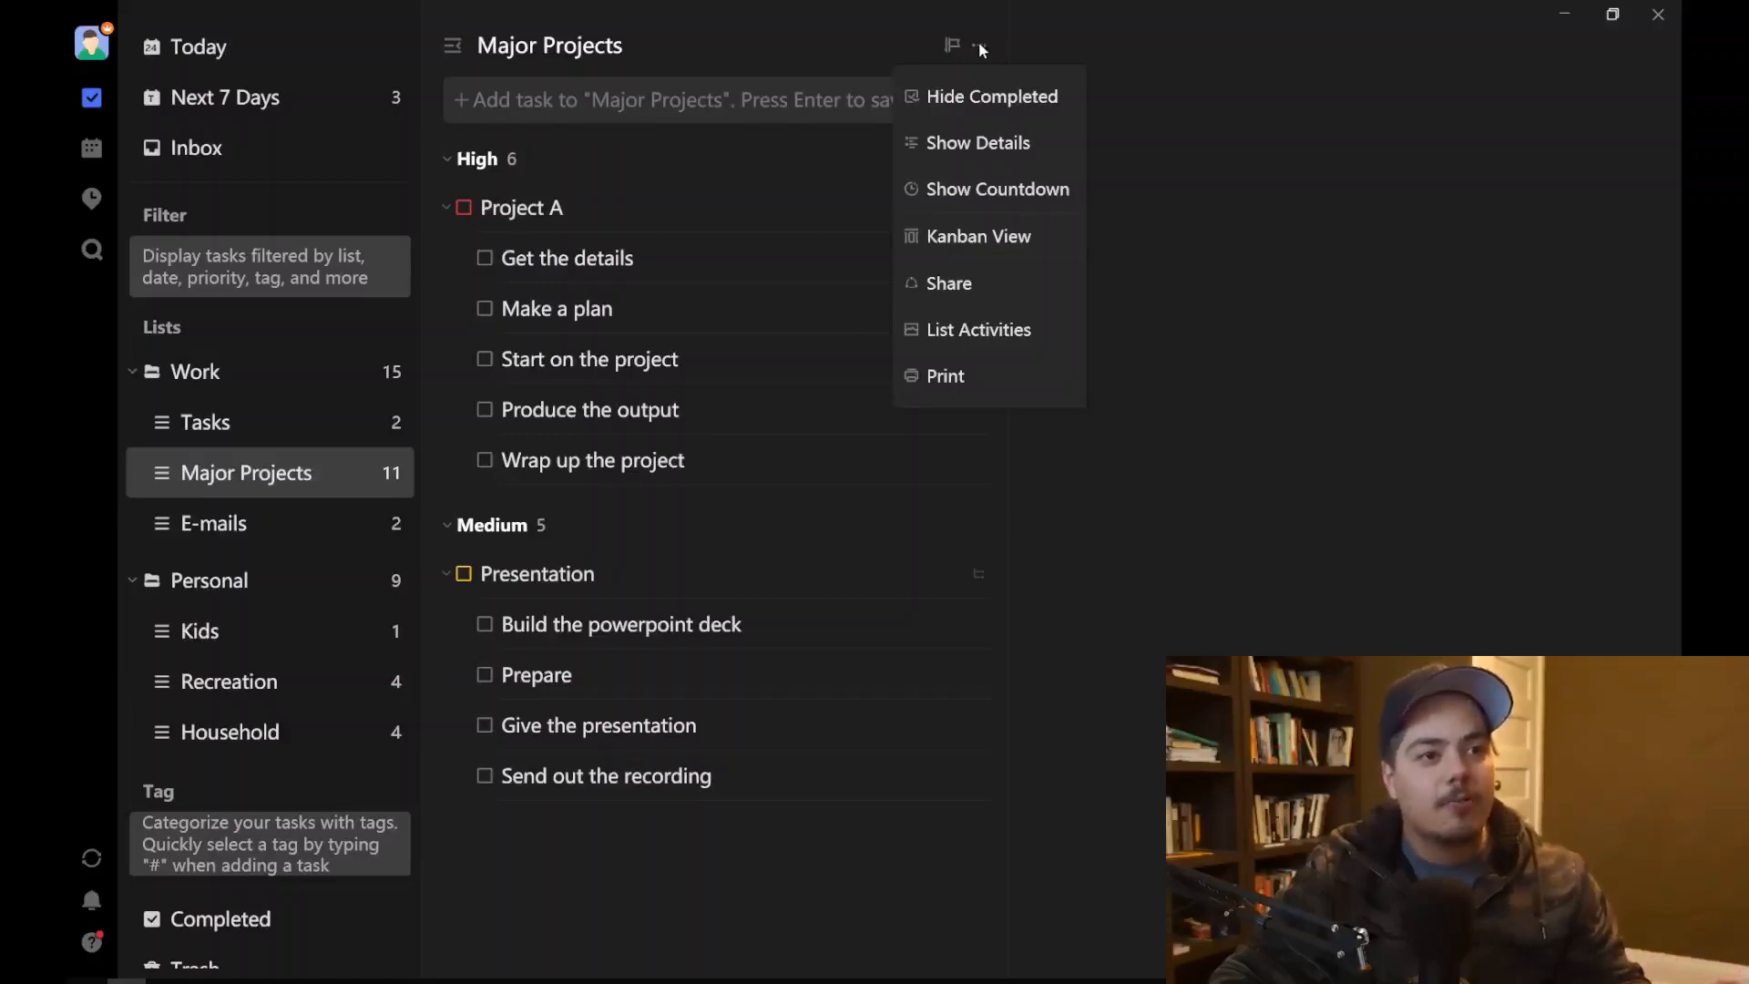
click(945, 43)
click(948, 45)
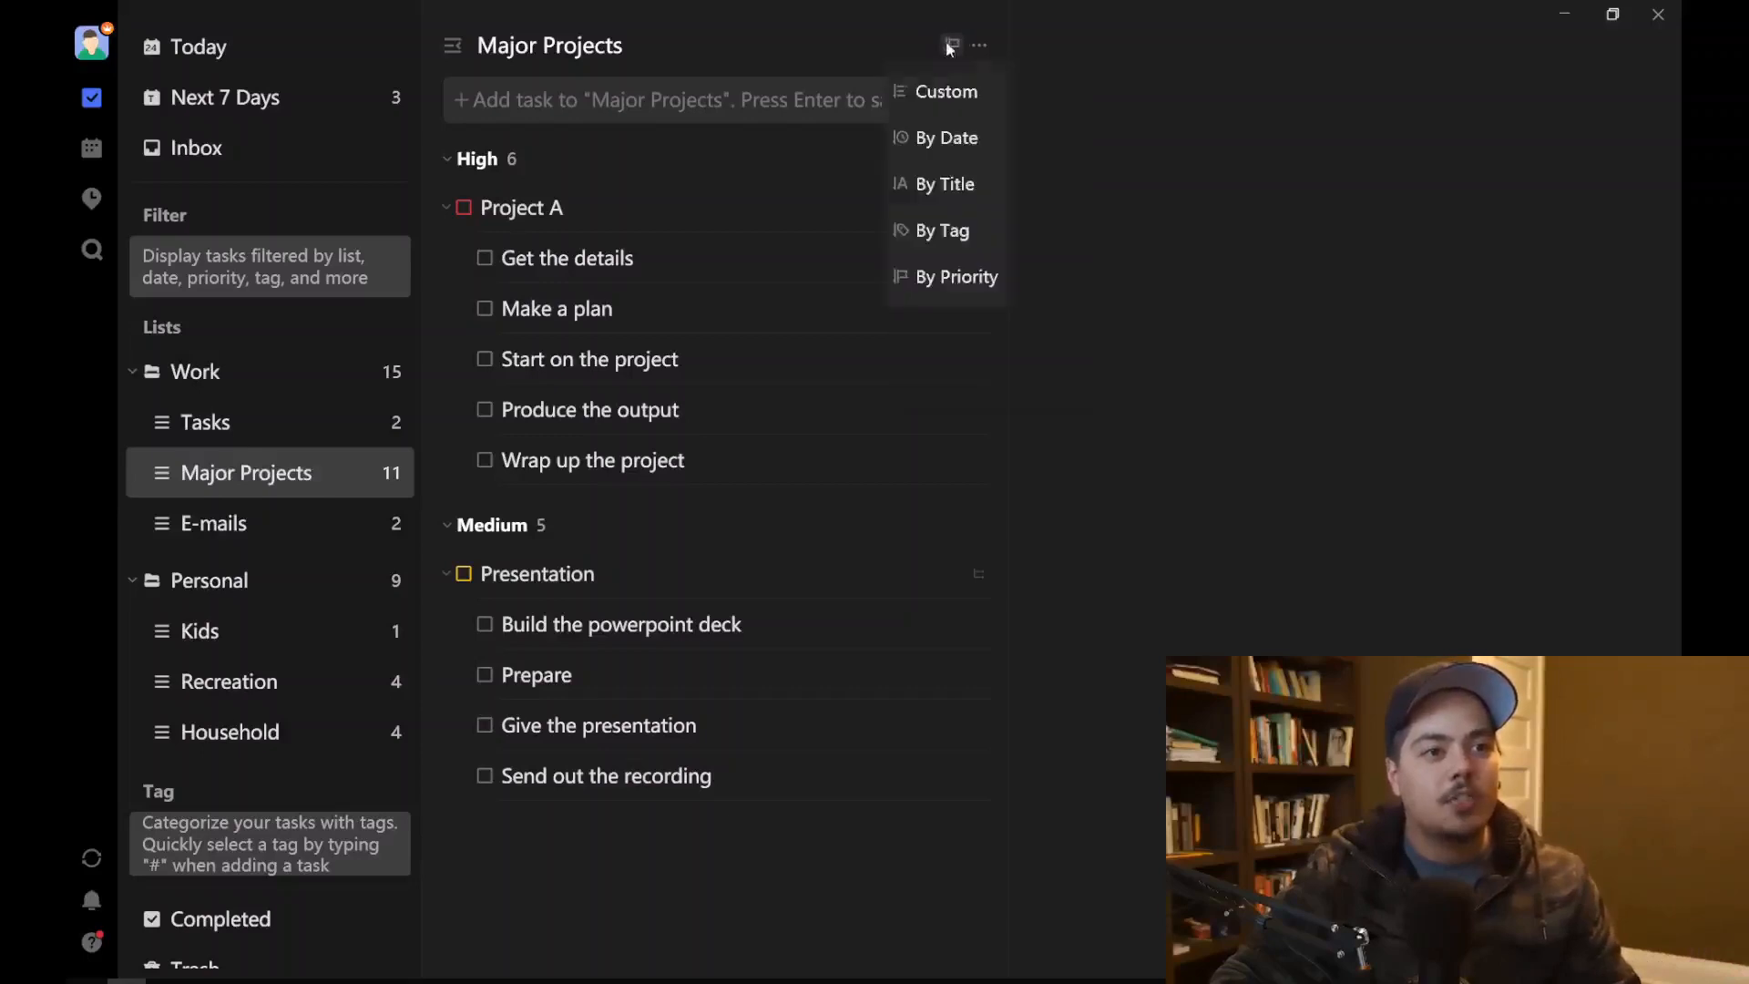
click(956, 89)
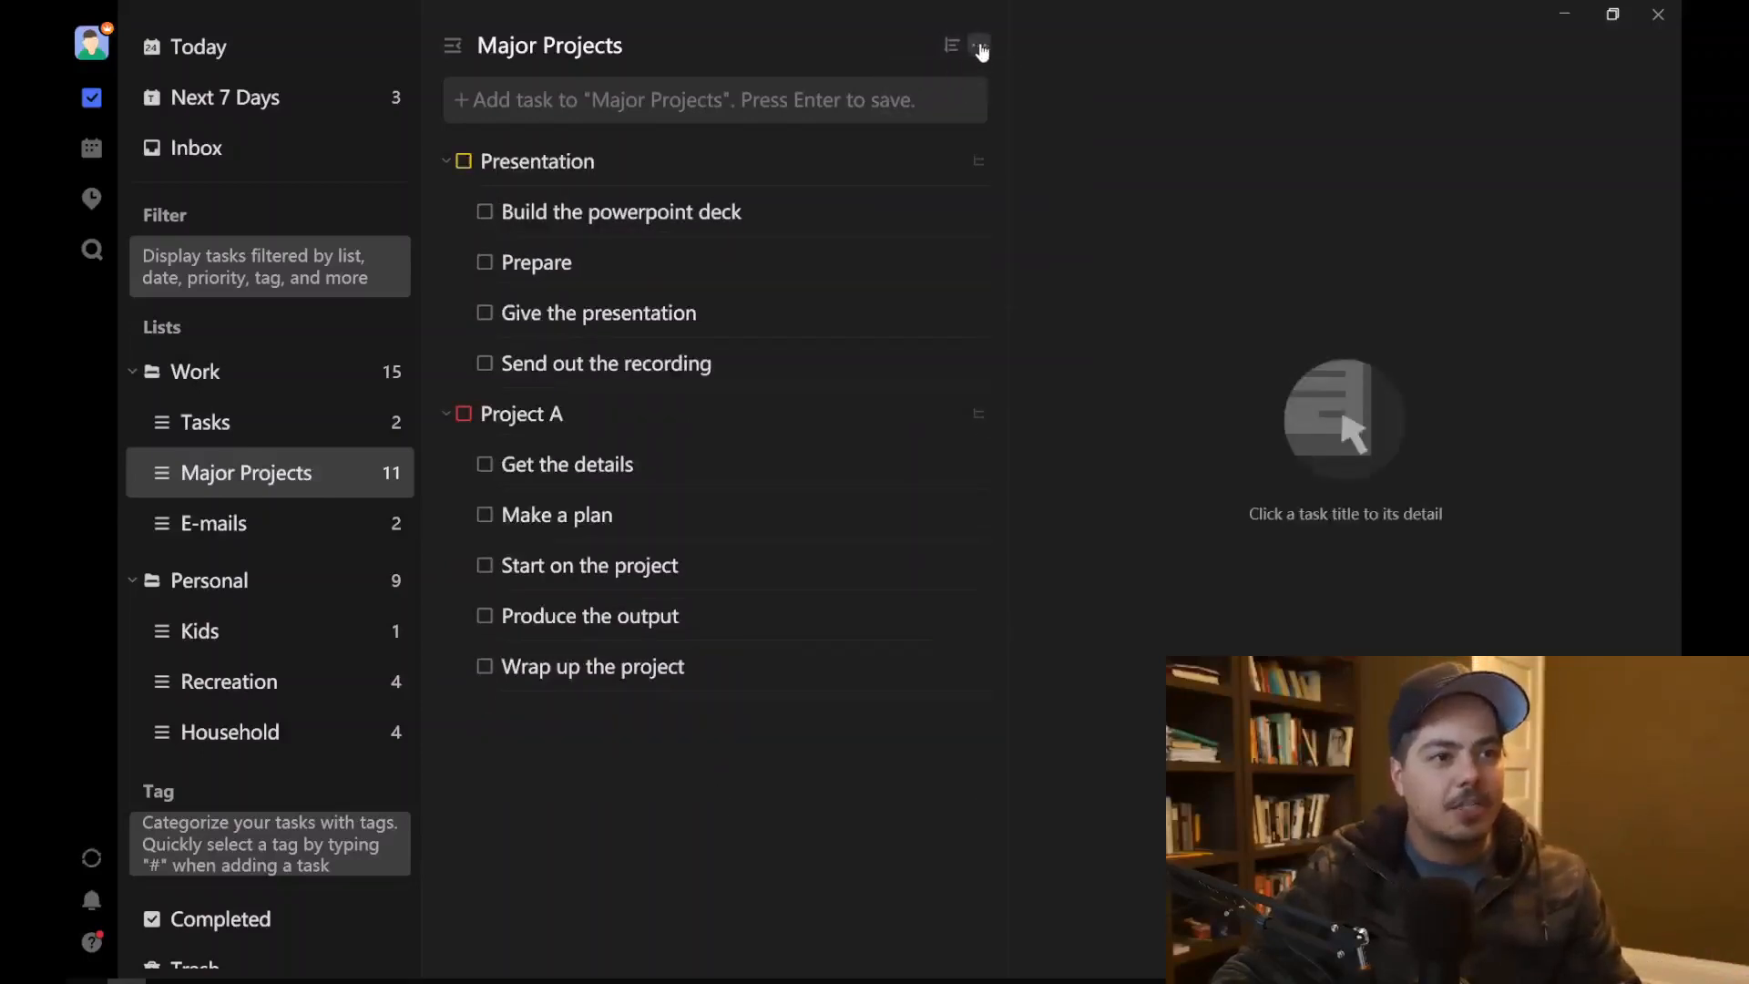
click(980, 47)
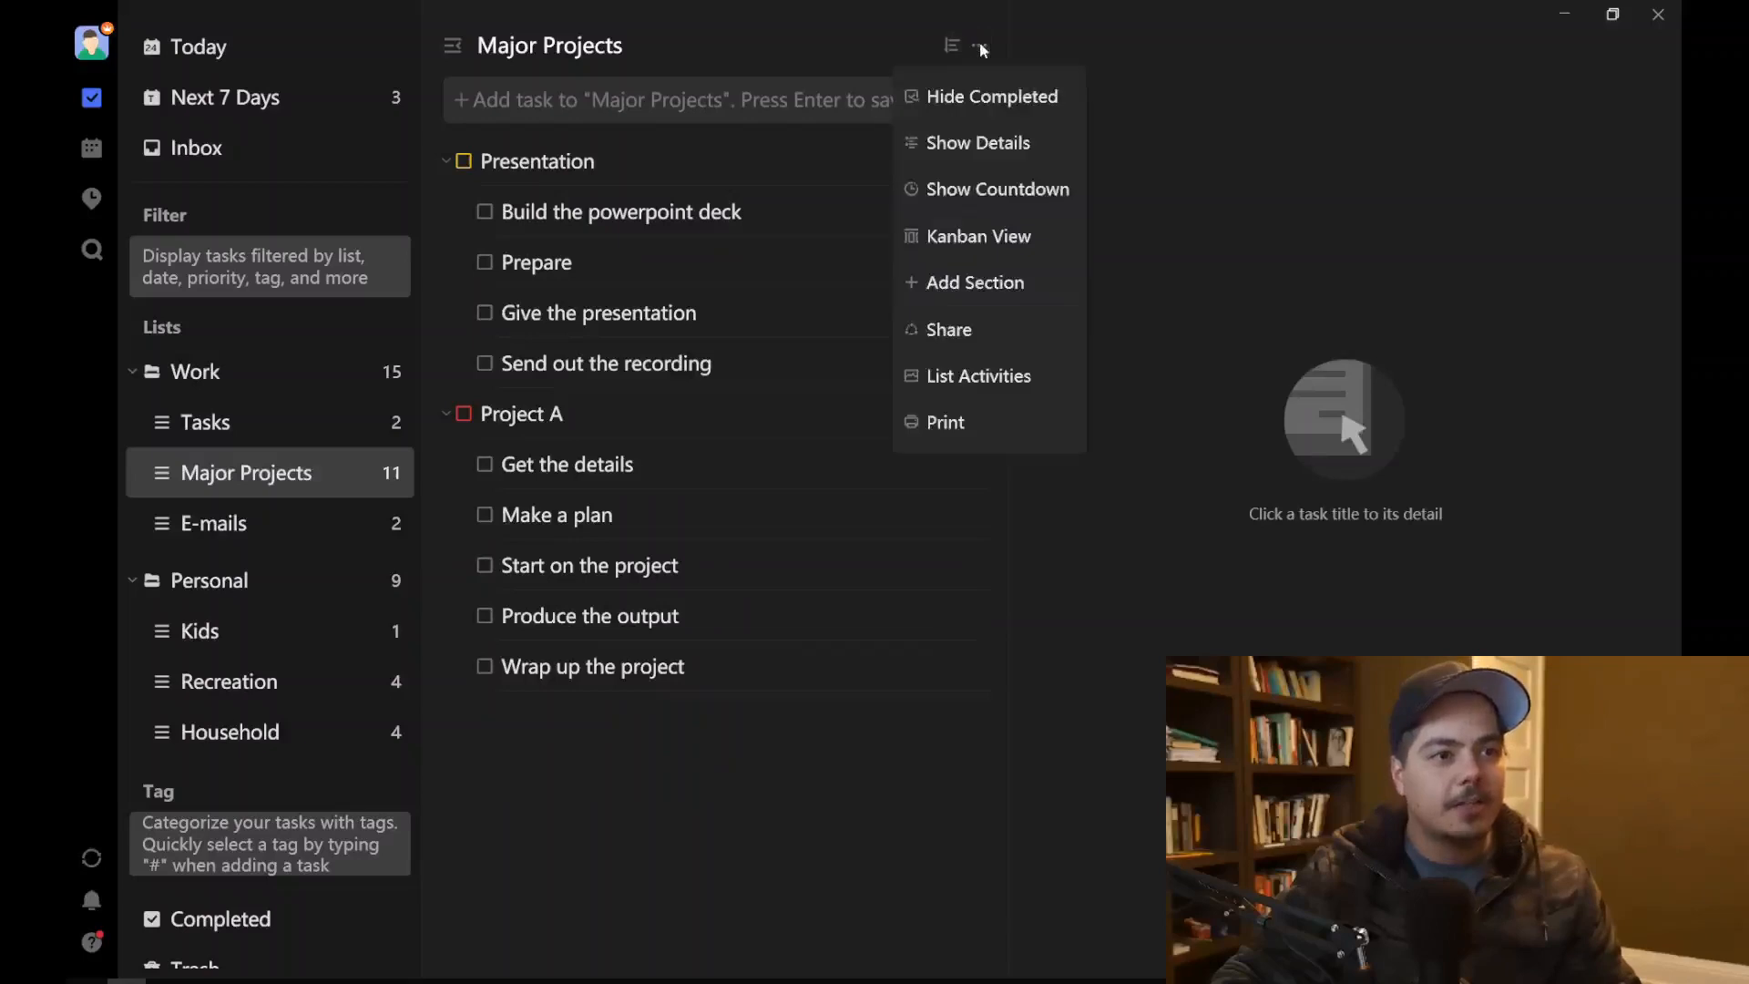
click(981, 284)
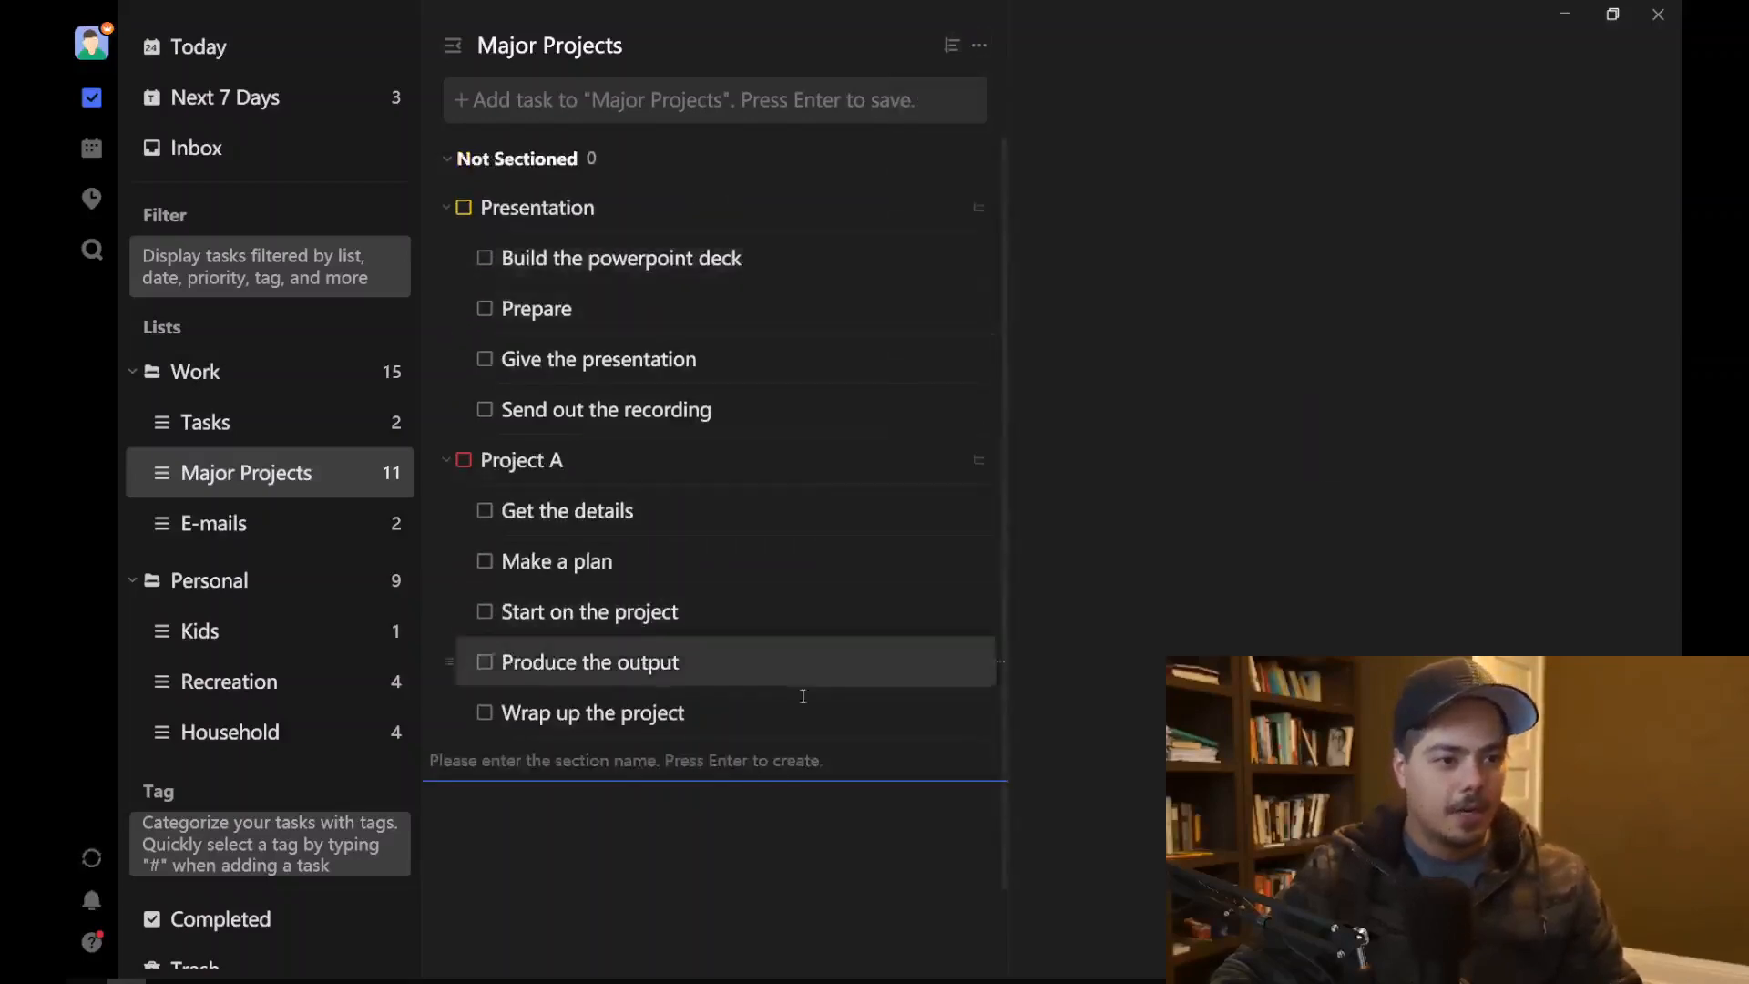
click(753, 844)
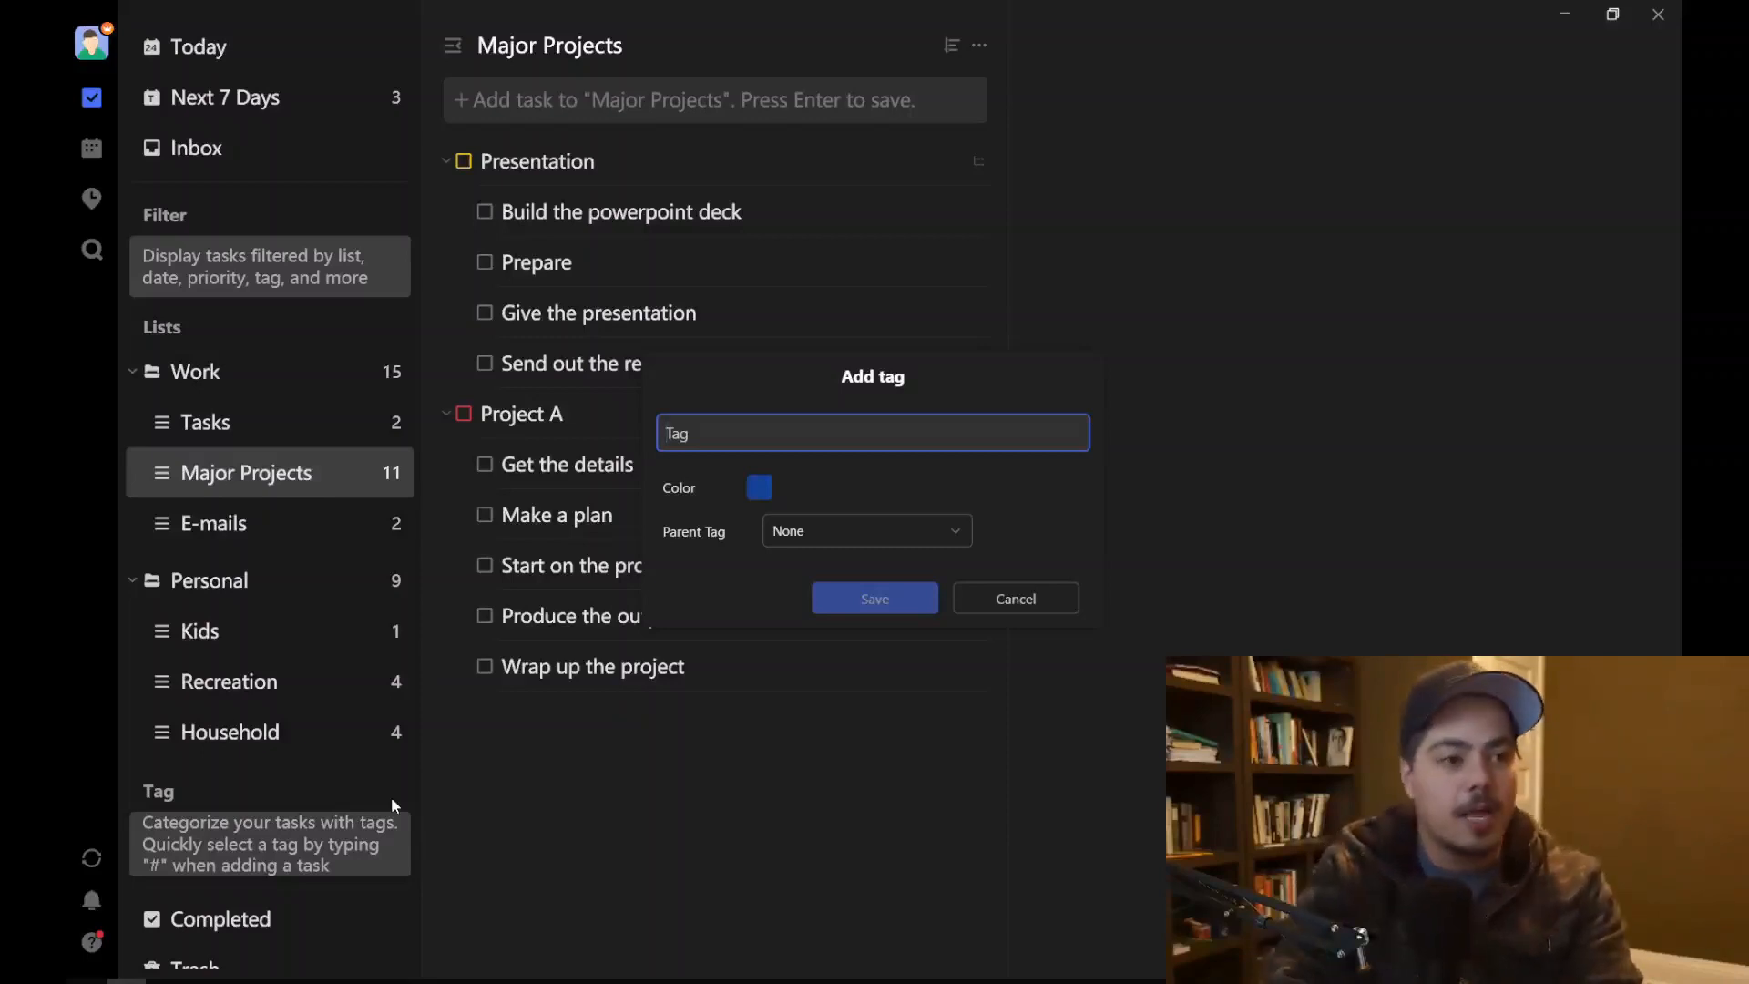
Step: Create a tag named "Low" and a yellow tag named "Medium"
text(Low)
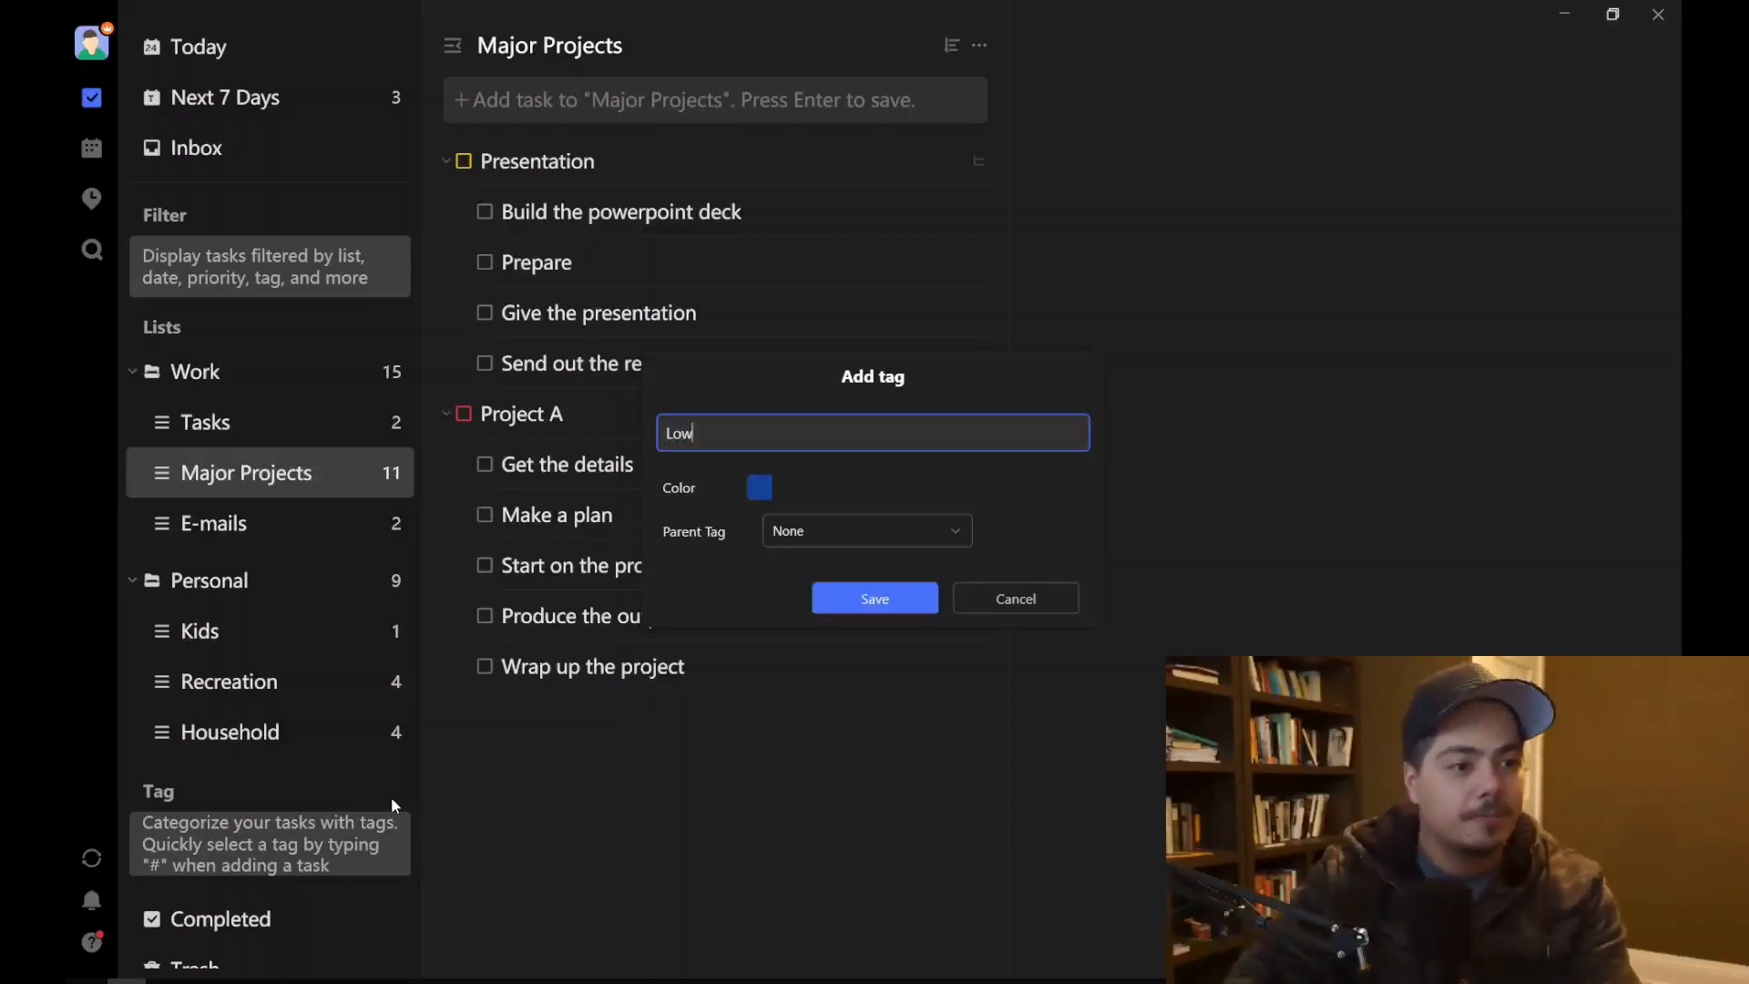
click(870, 600)
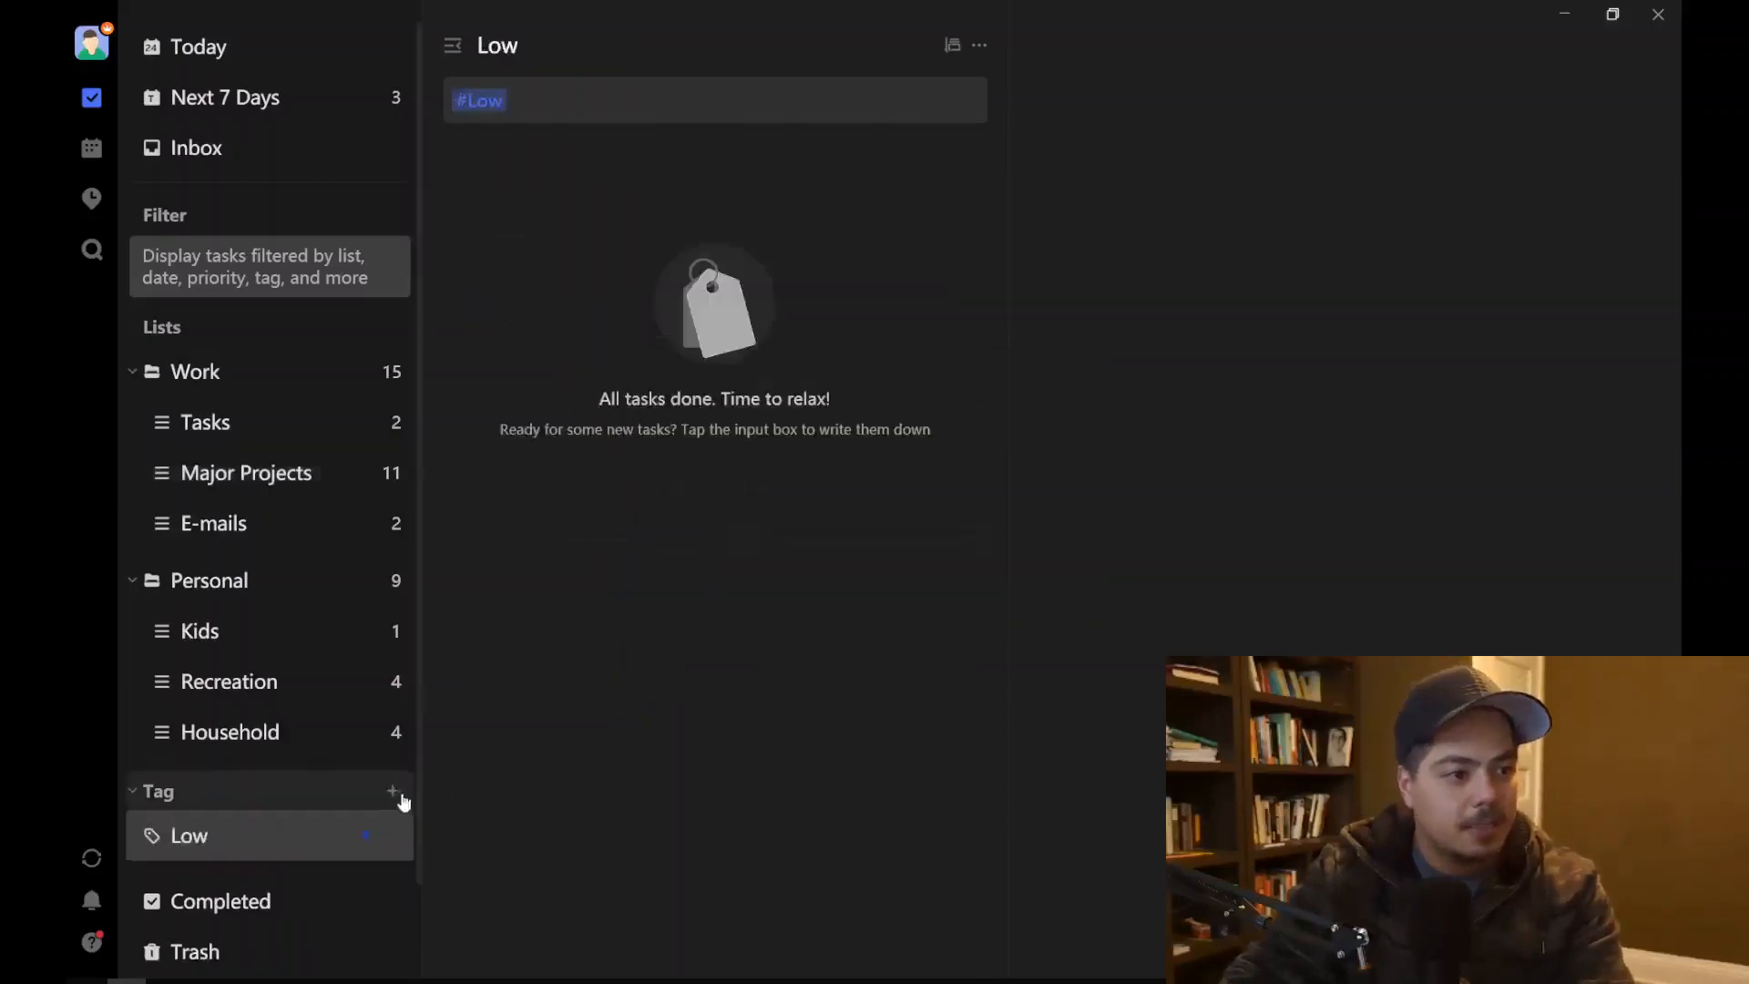
click(394, 793)
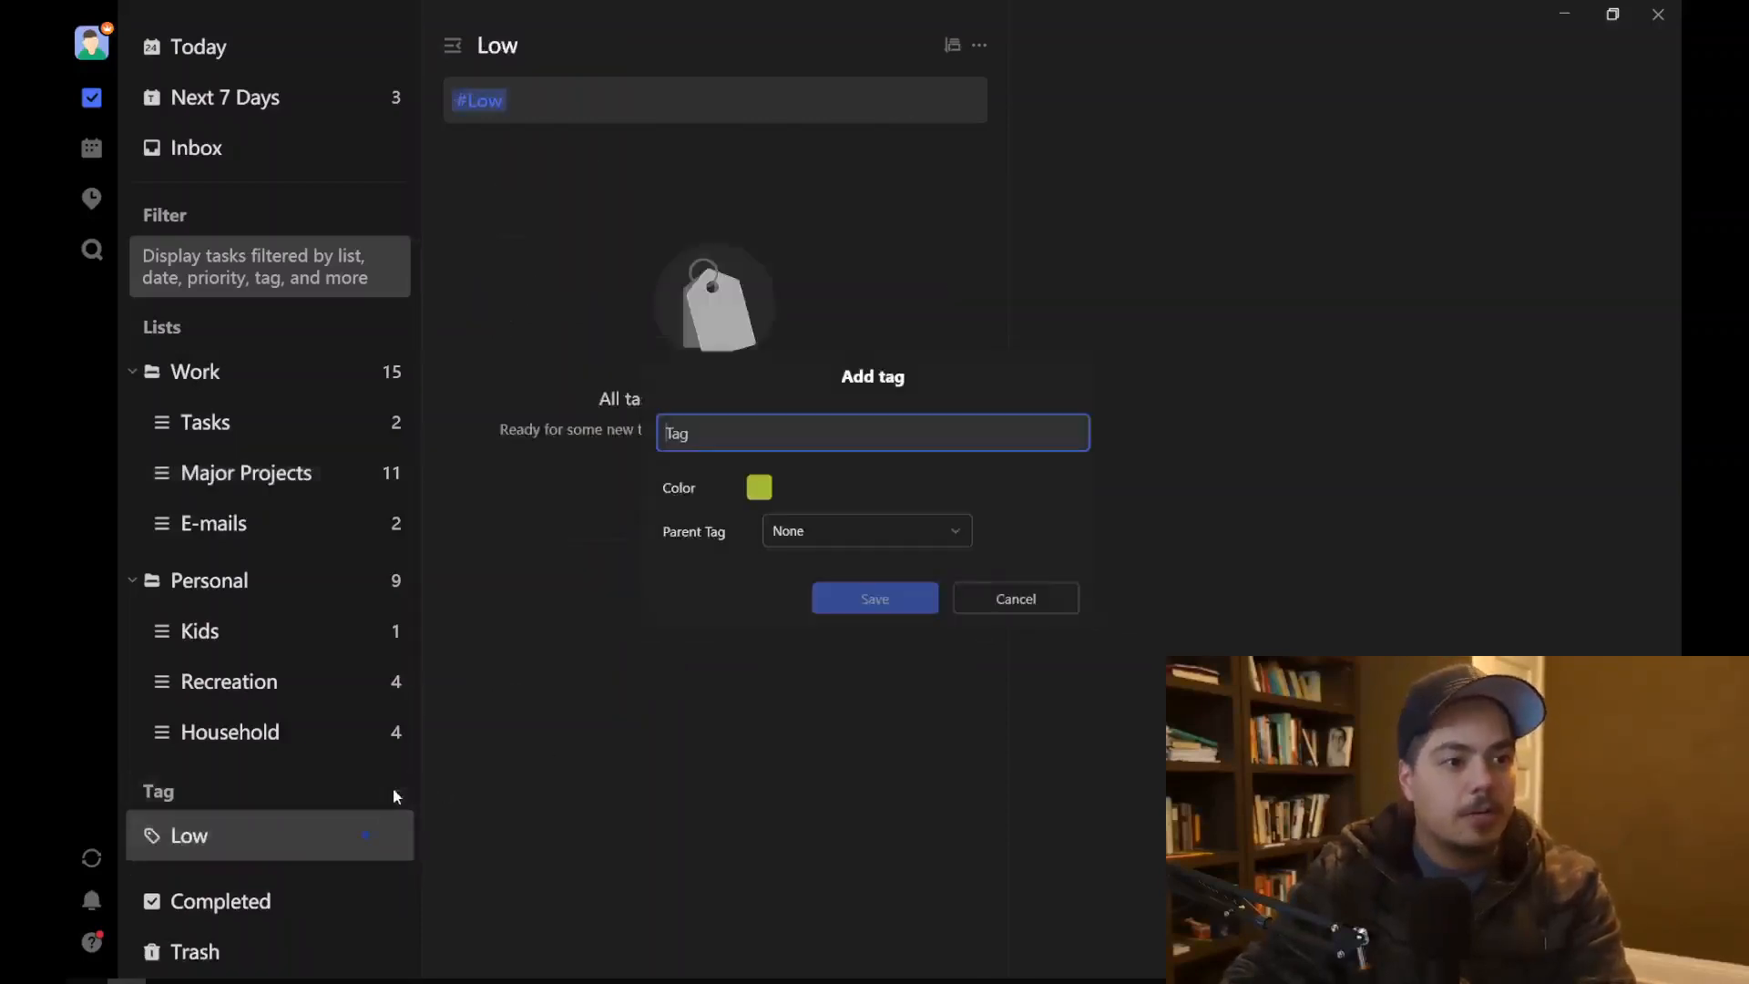
text(Mediu)
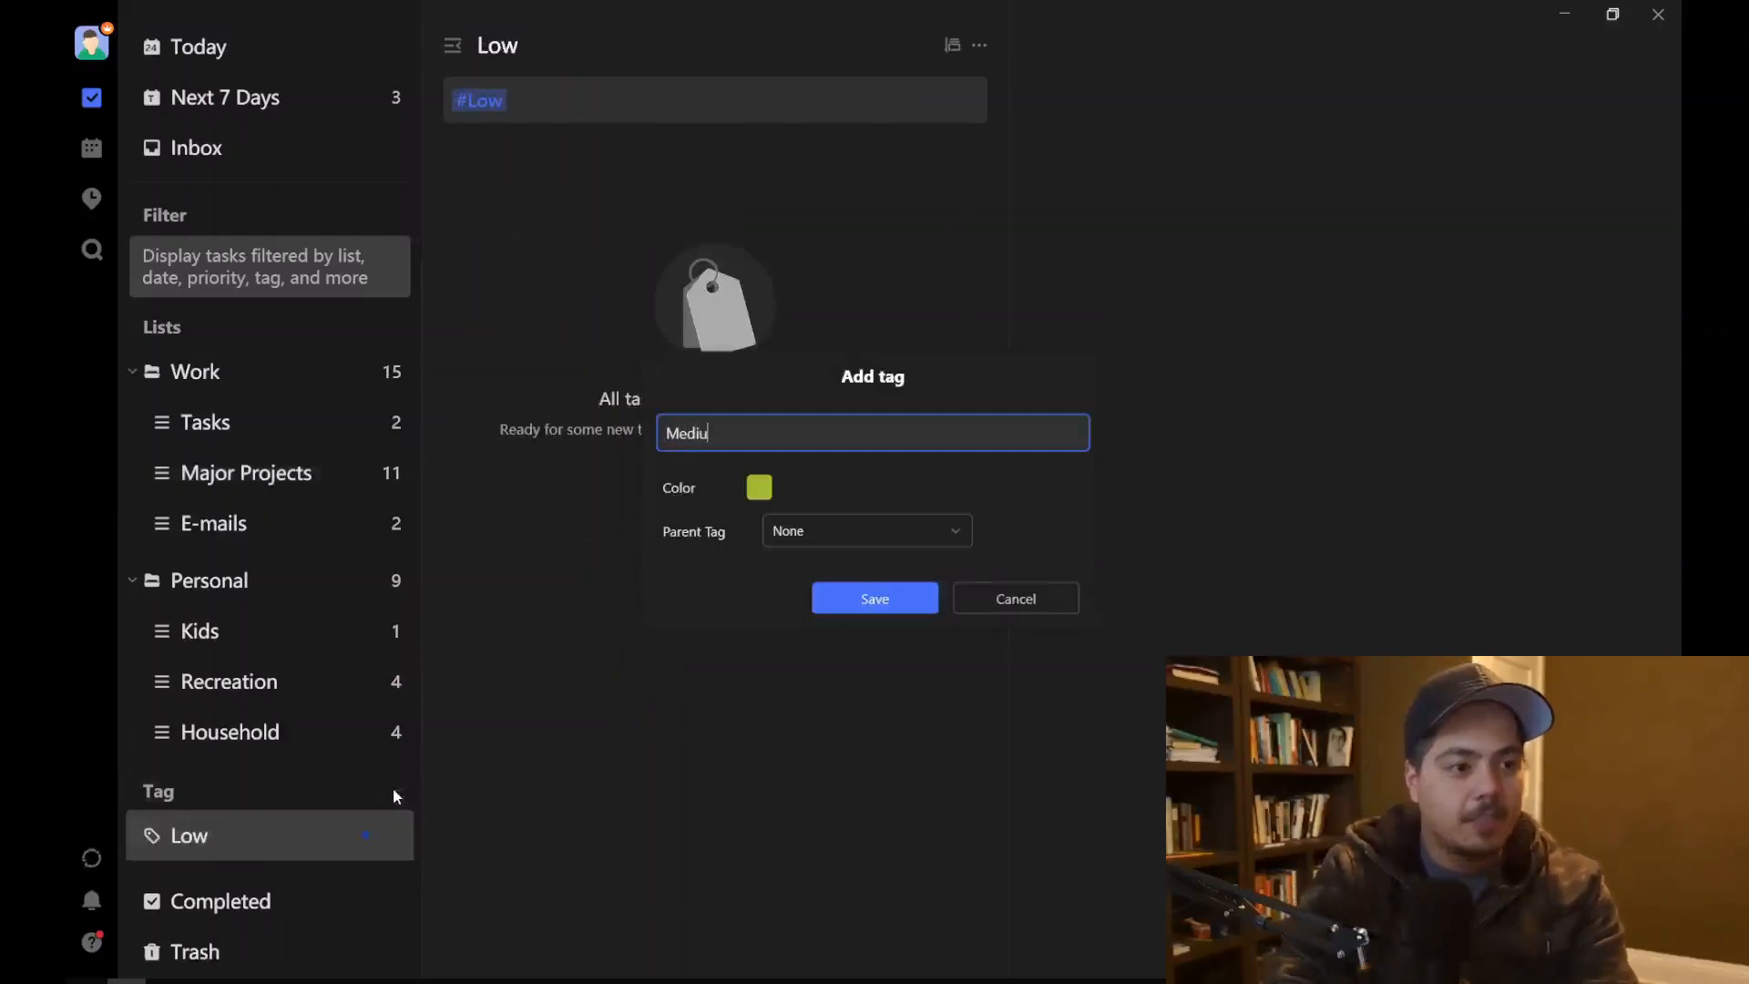
text(m)
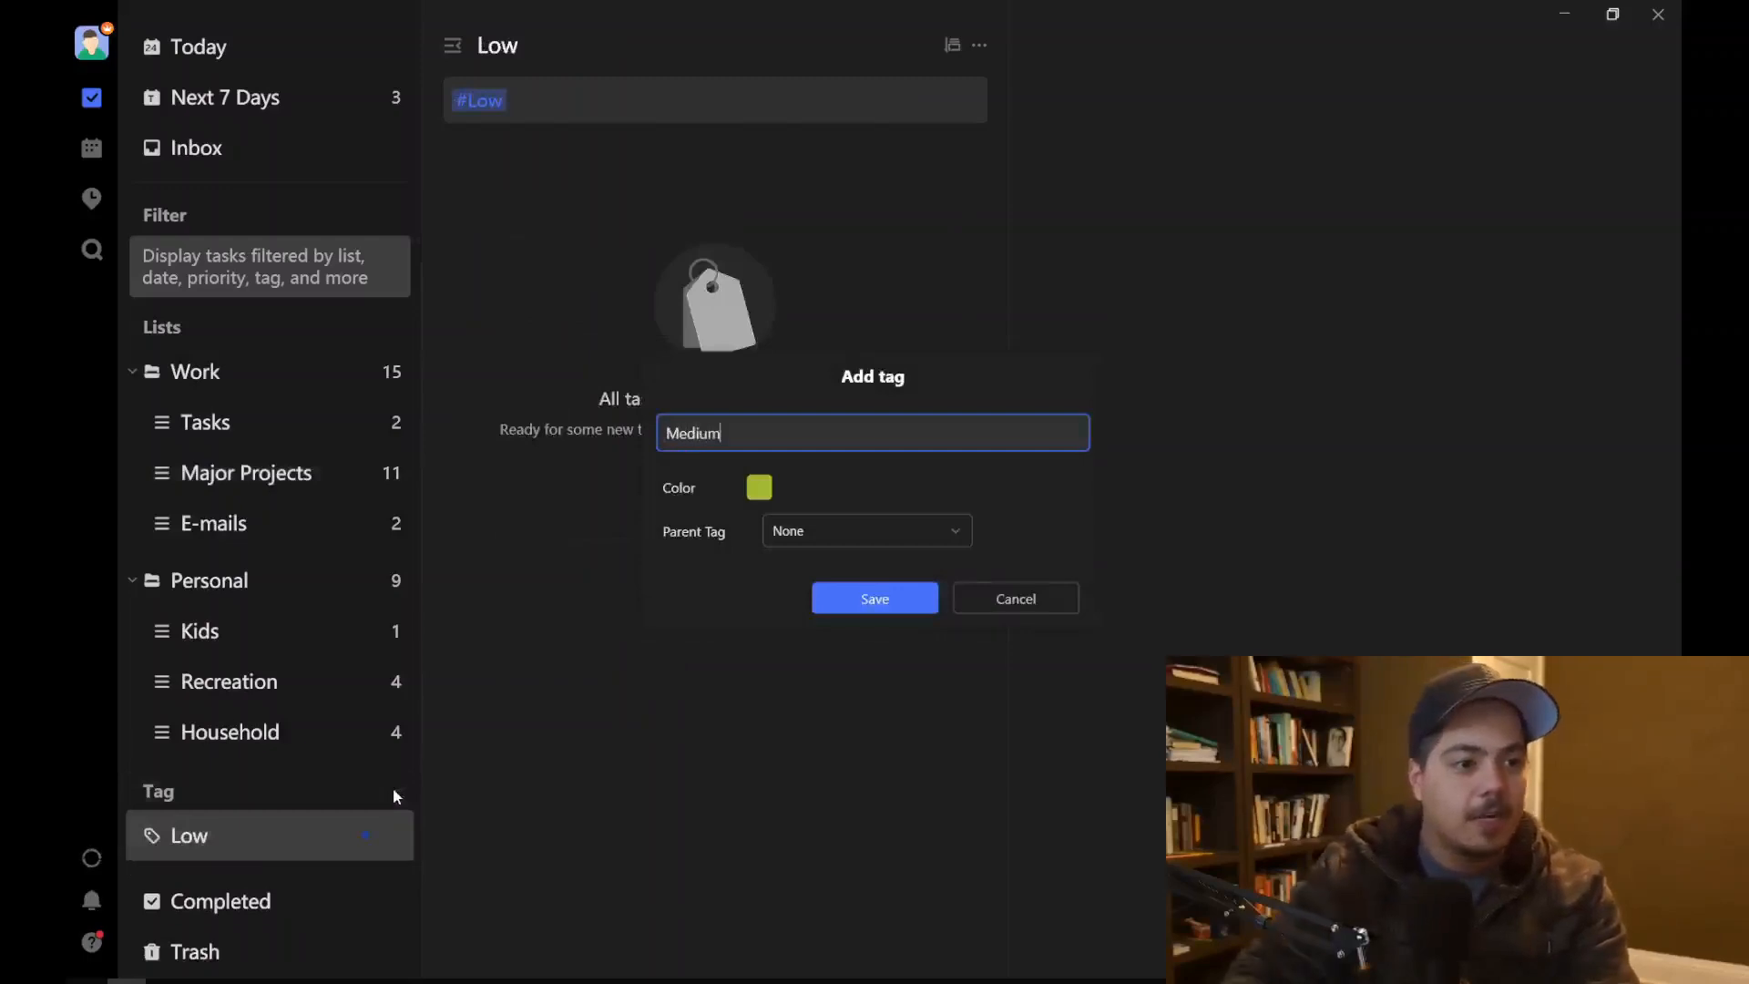
click(757, 490)
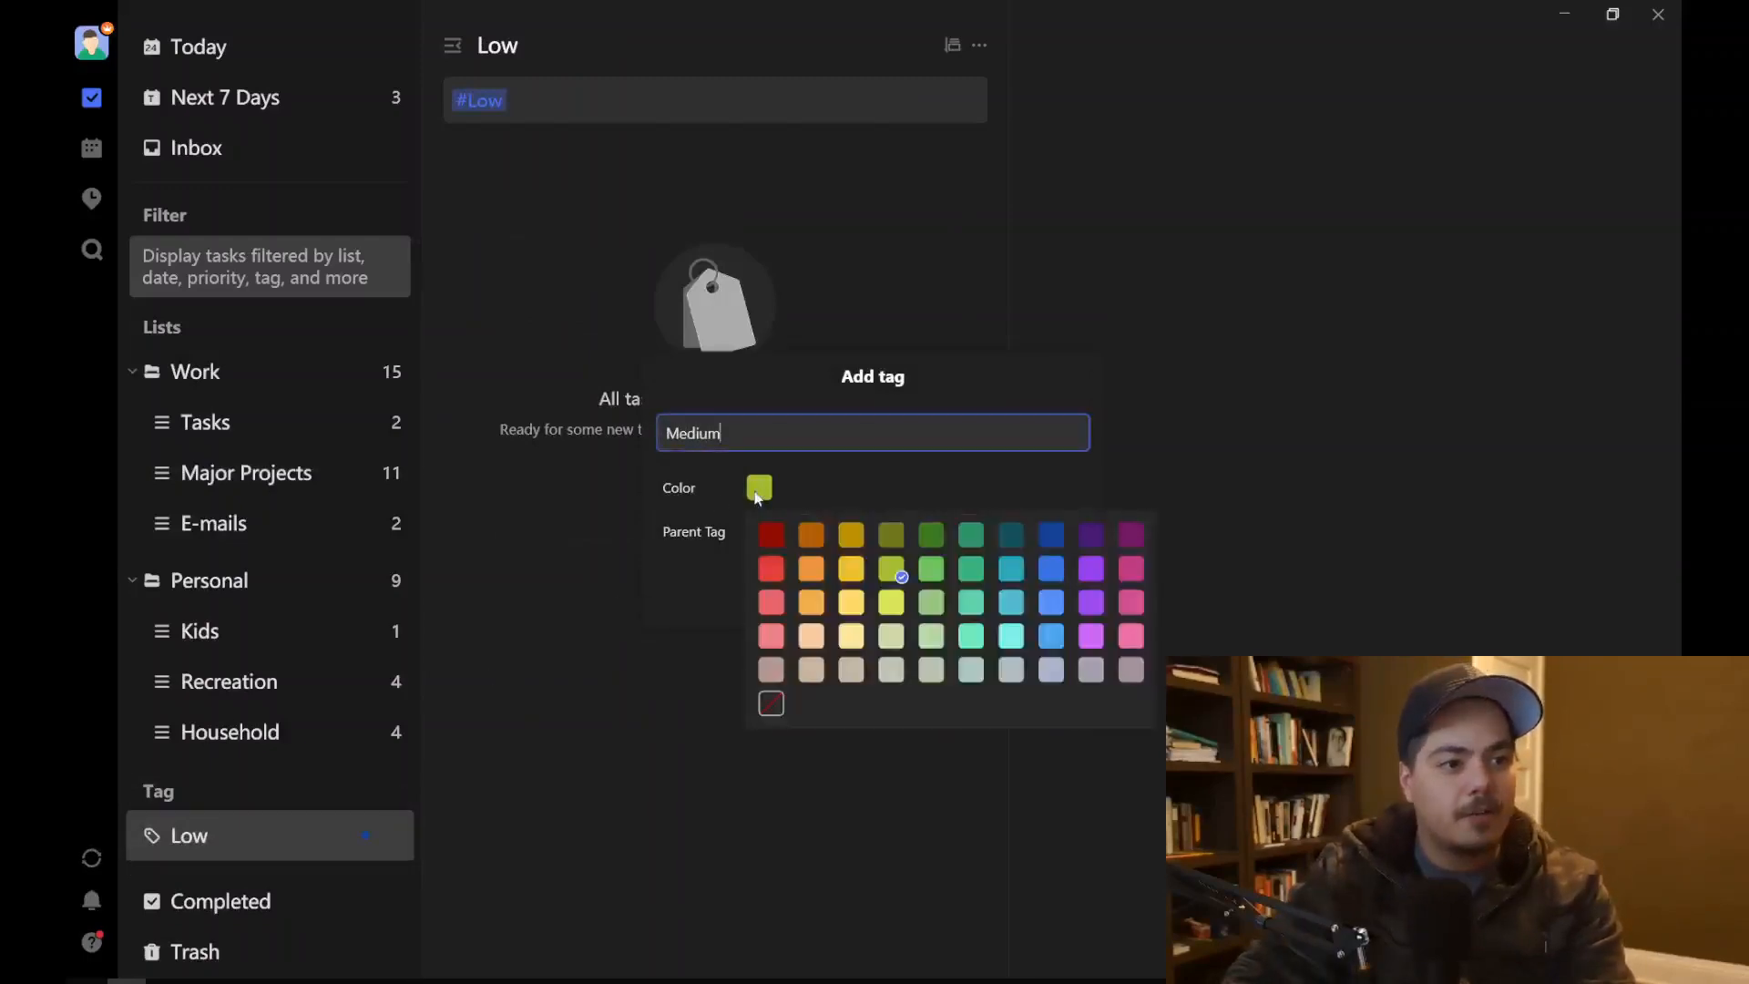
click(853, 569)
click(872, 601)
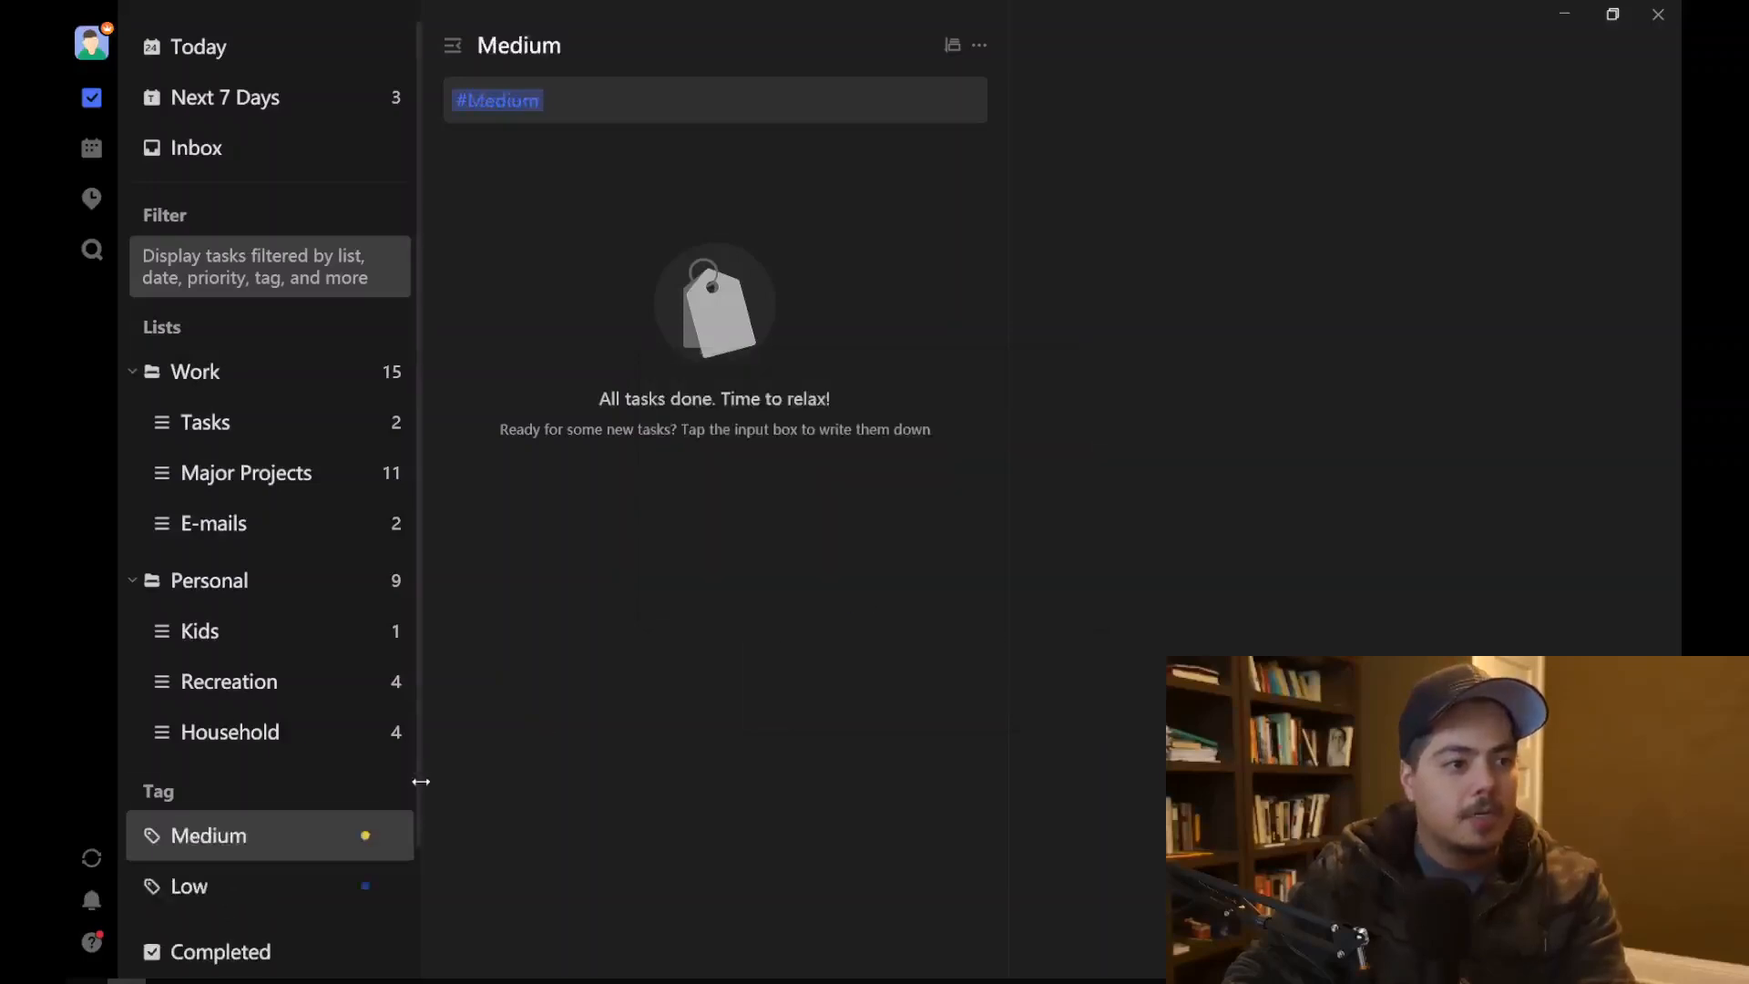
Step: Create a dark red tag named "High" and return to the Major Projects list
click(395, 791)
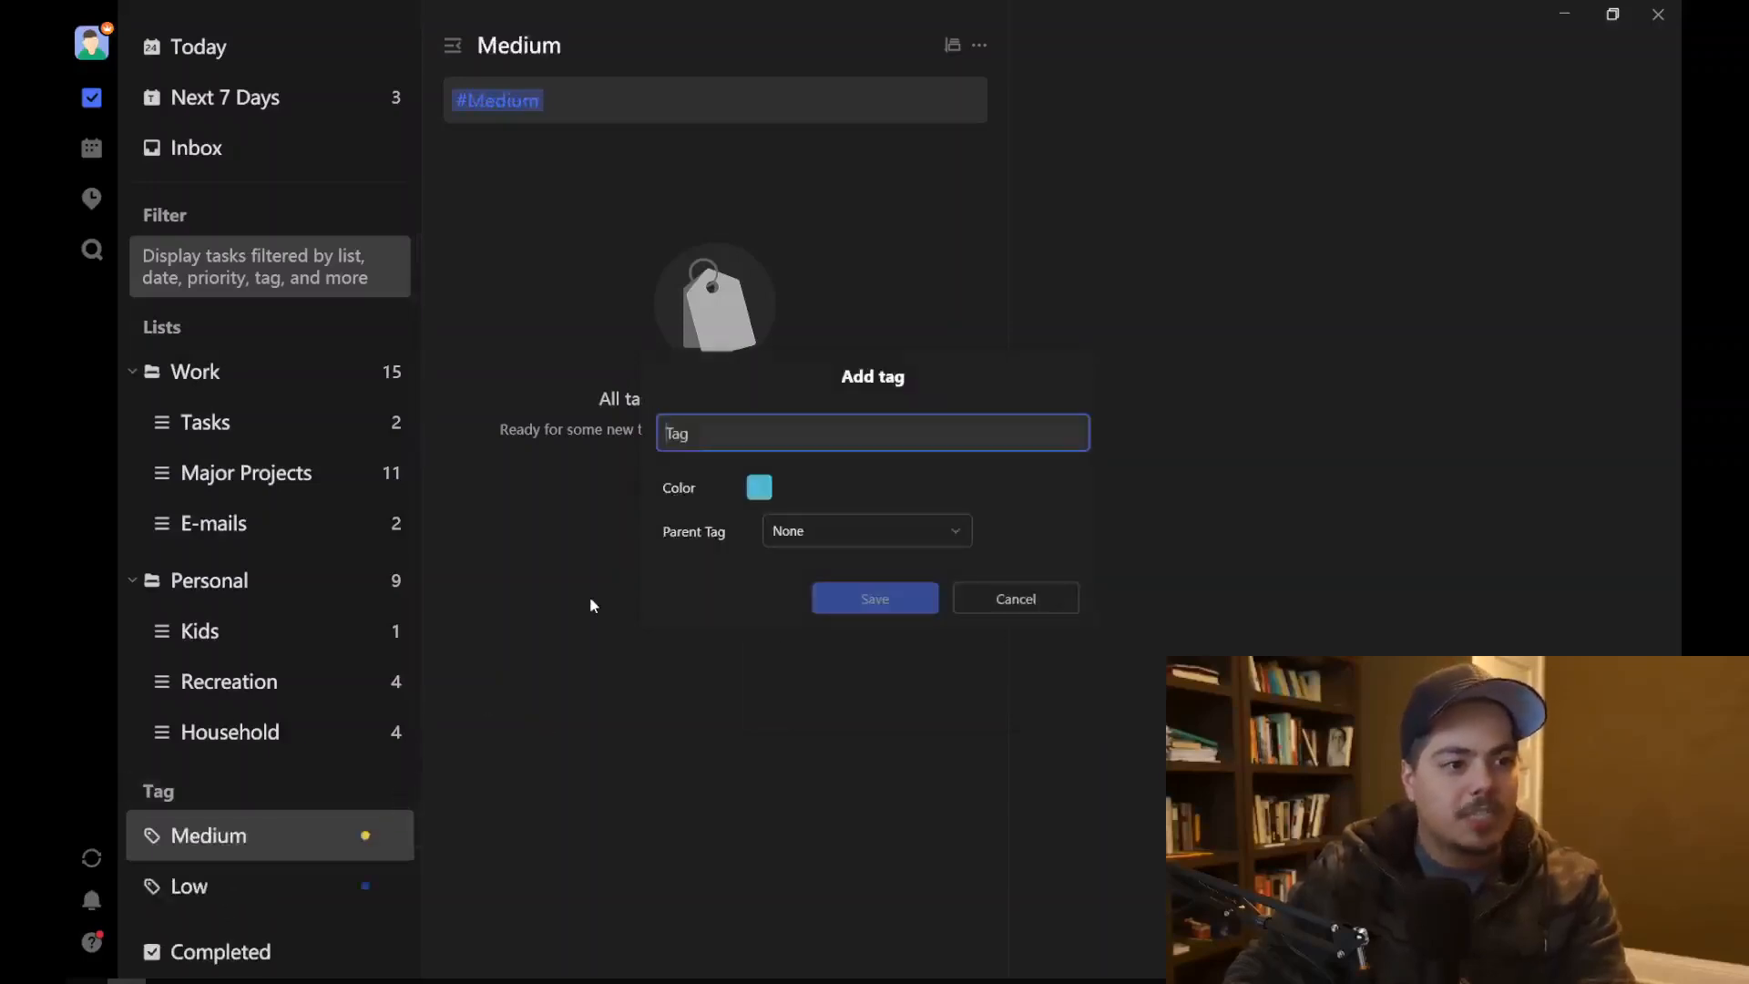
text(High)
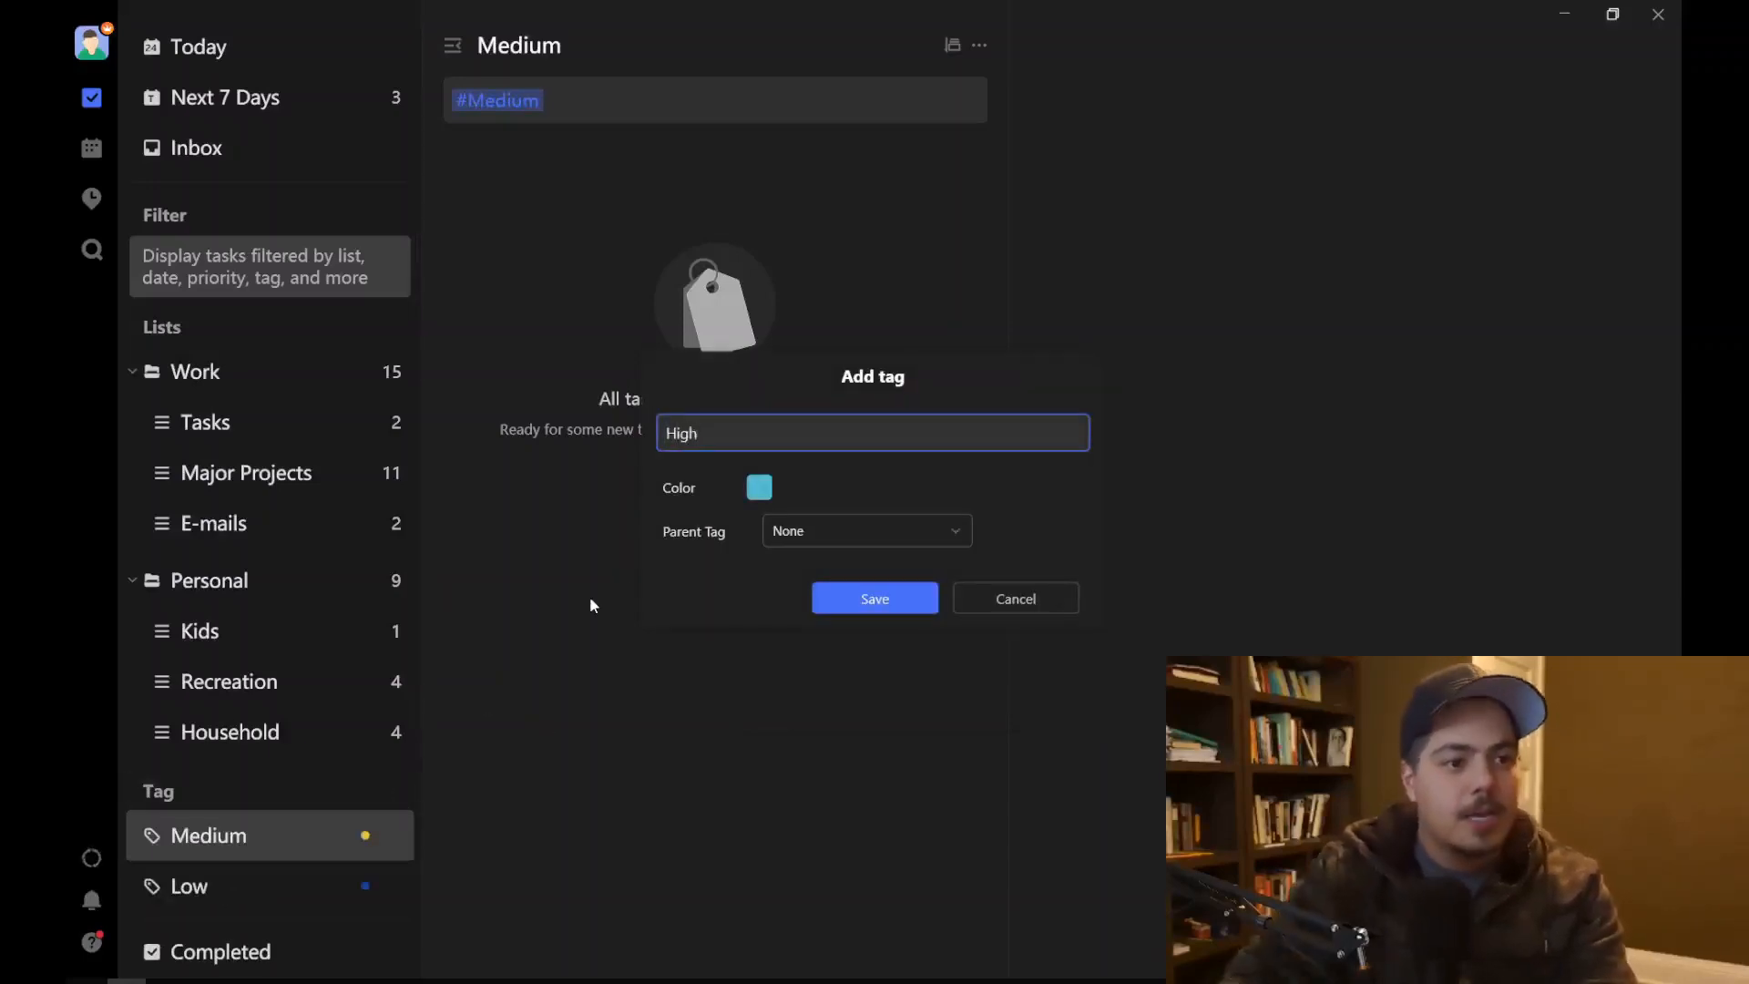
click(761, 491)
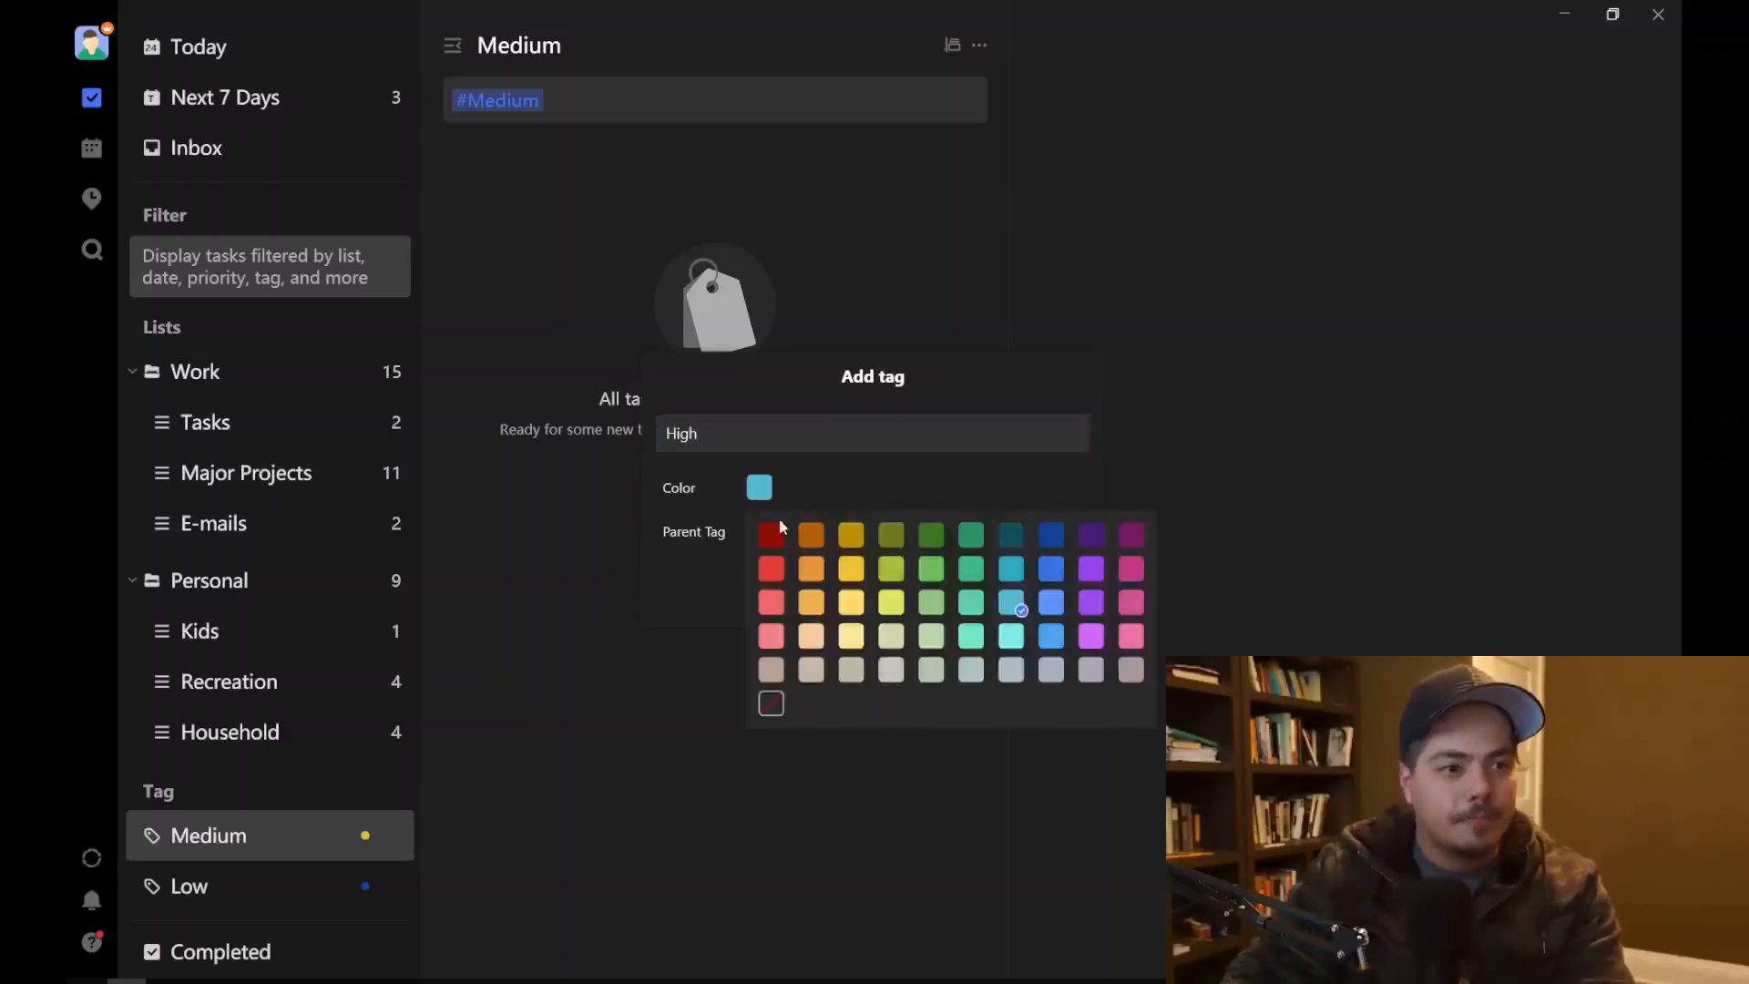
click(780, 545)
click(843, 606)
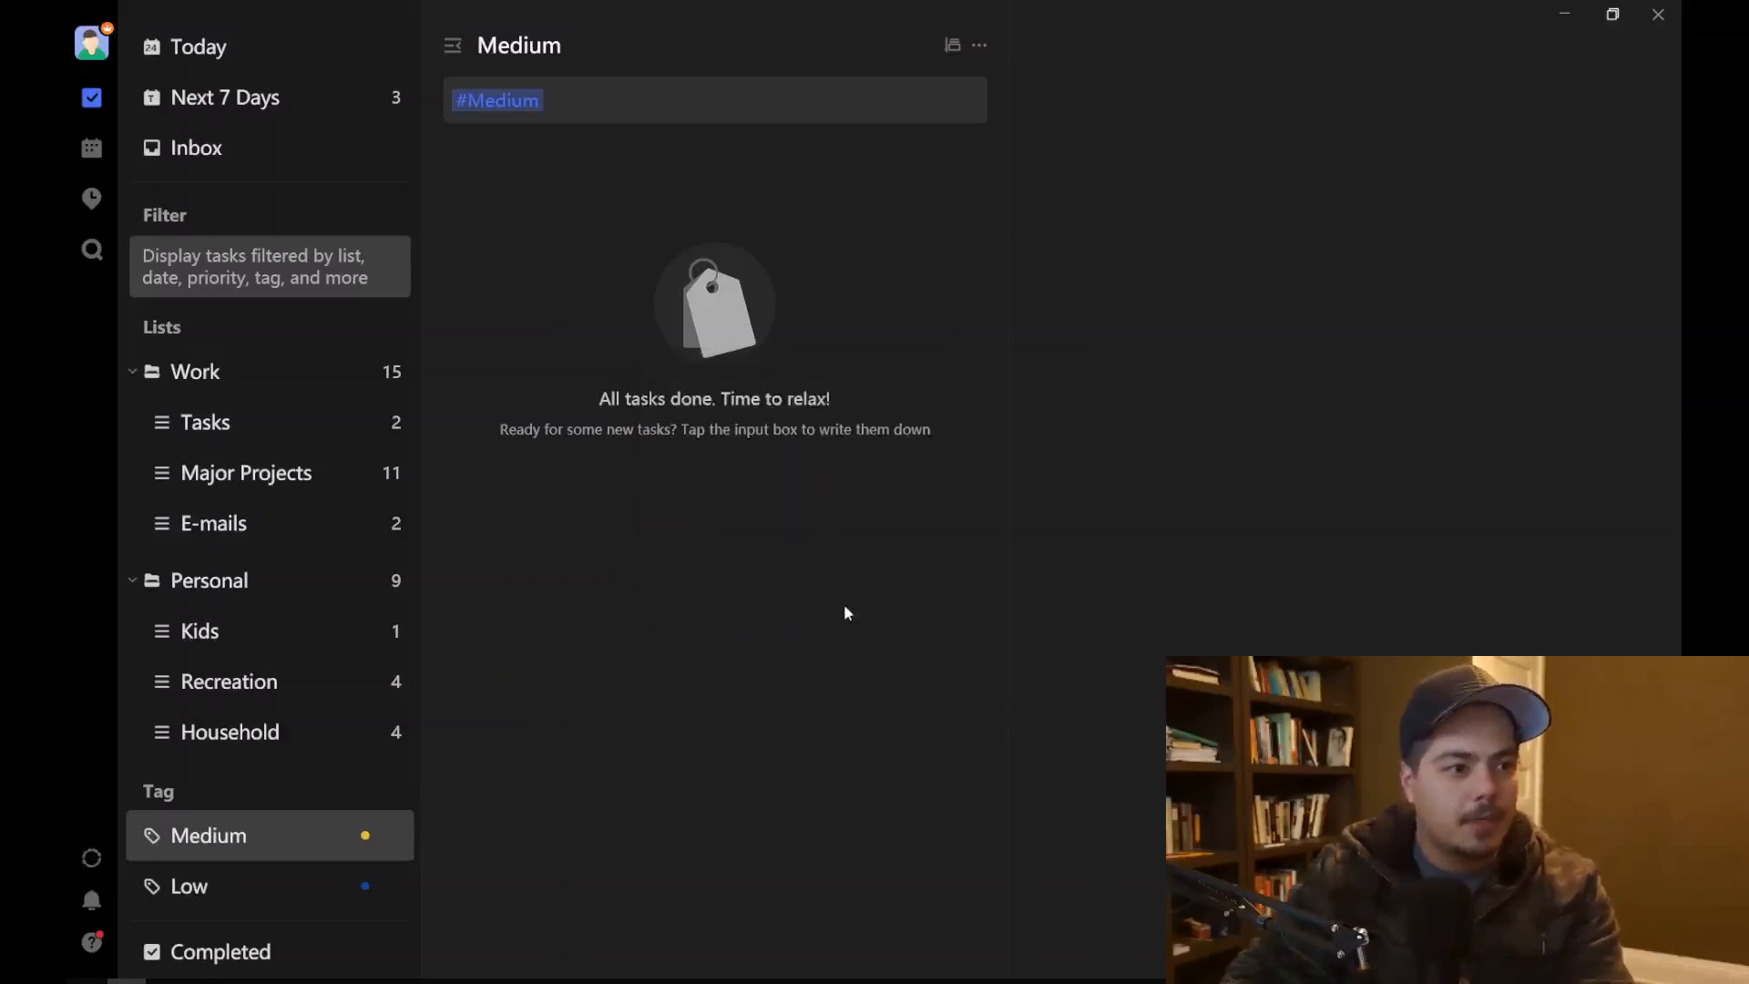
click(288, 490)
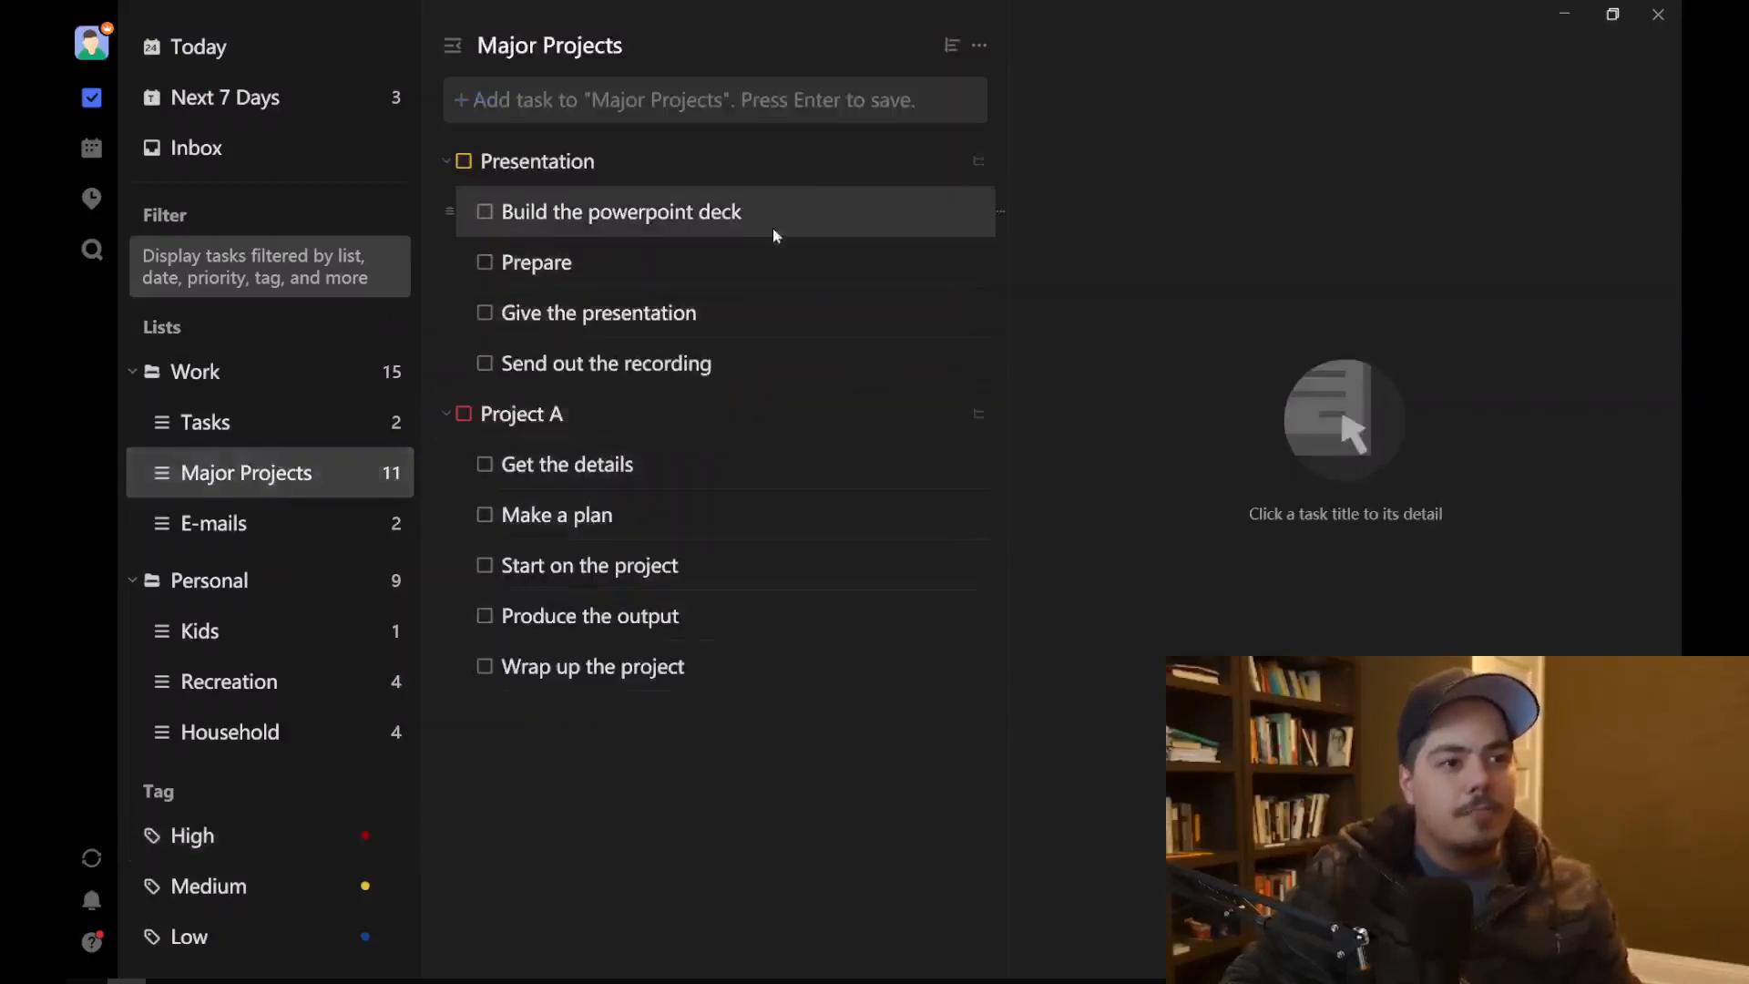
Step: Assign the Medium tag to the Presentation subtasks "Build the powerpoint deck" and "Prepare"
right_click(820, 214)
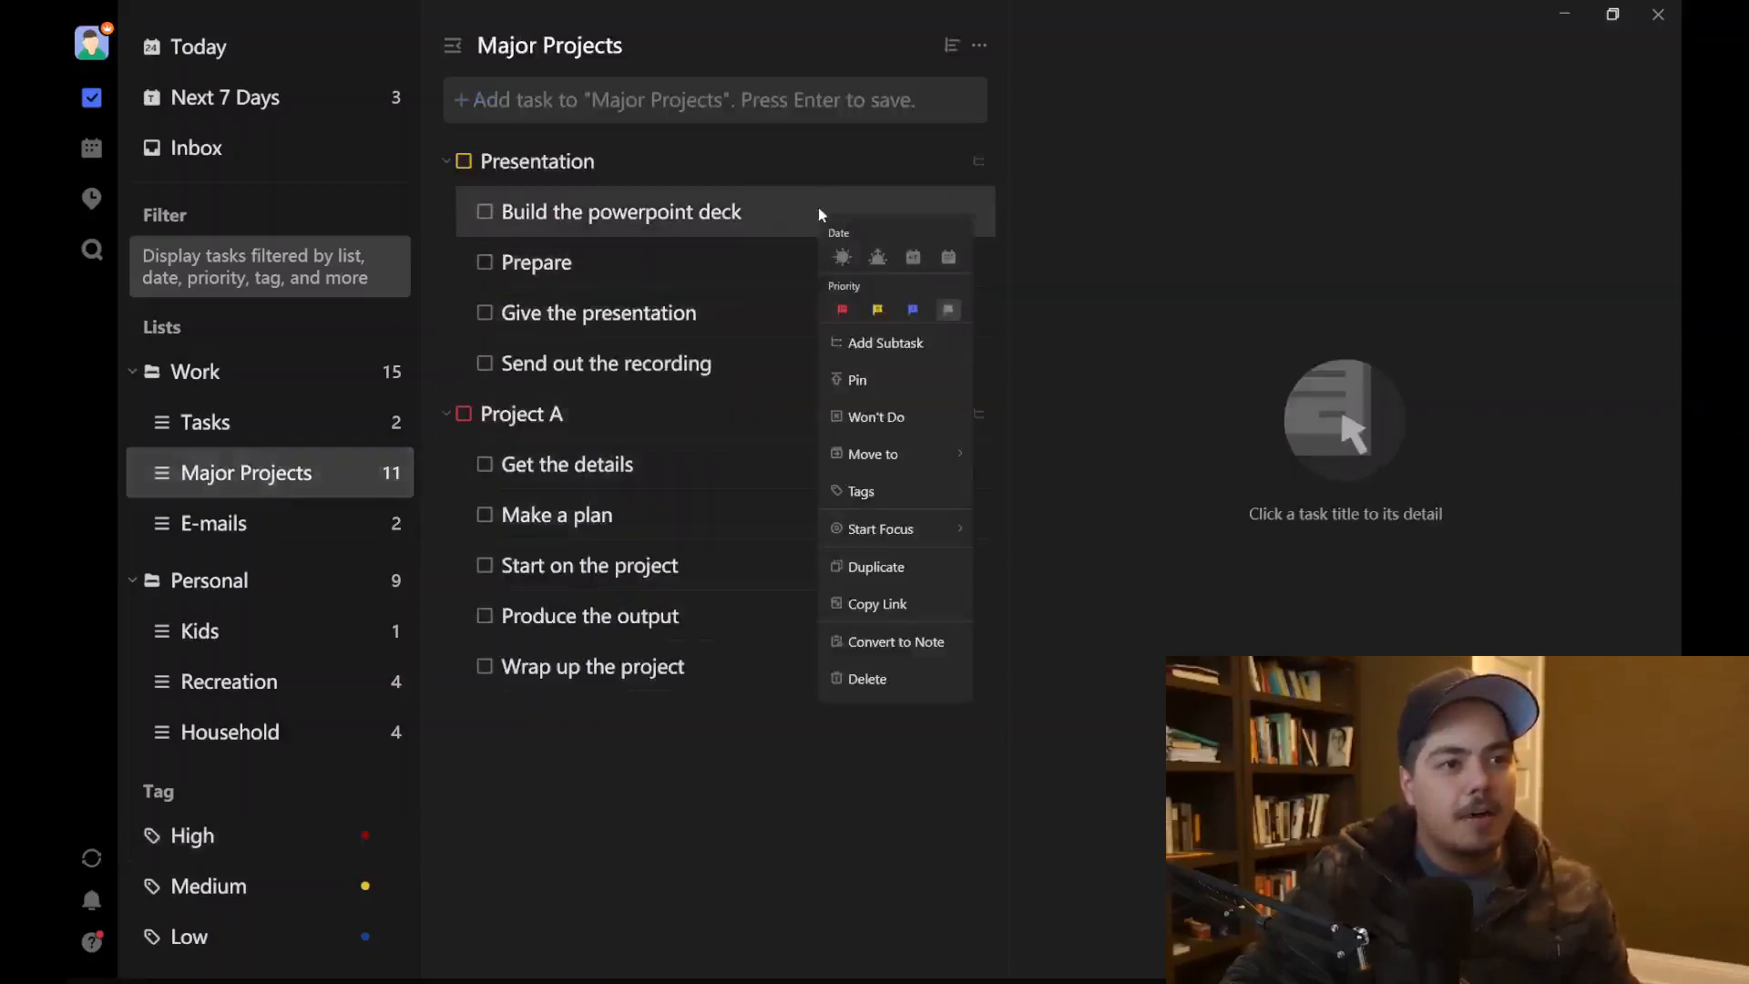
click(879, 487)
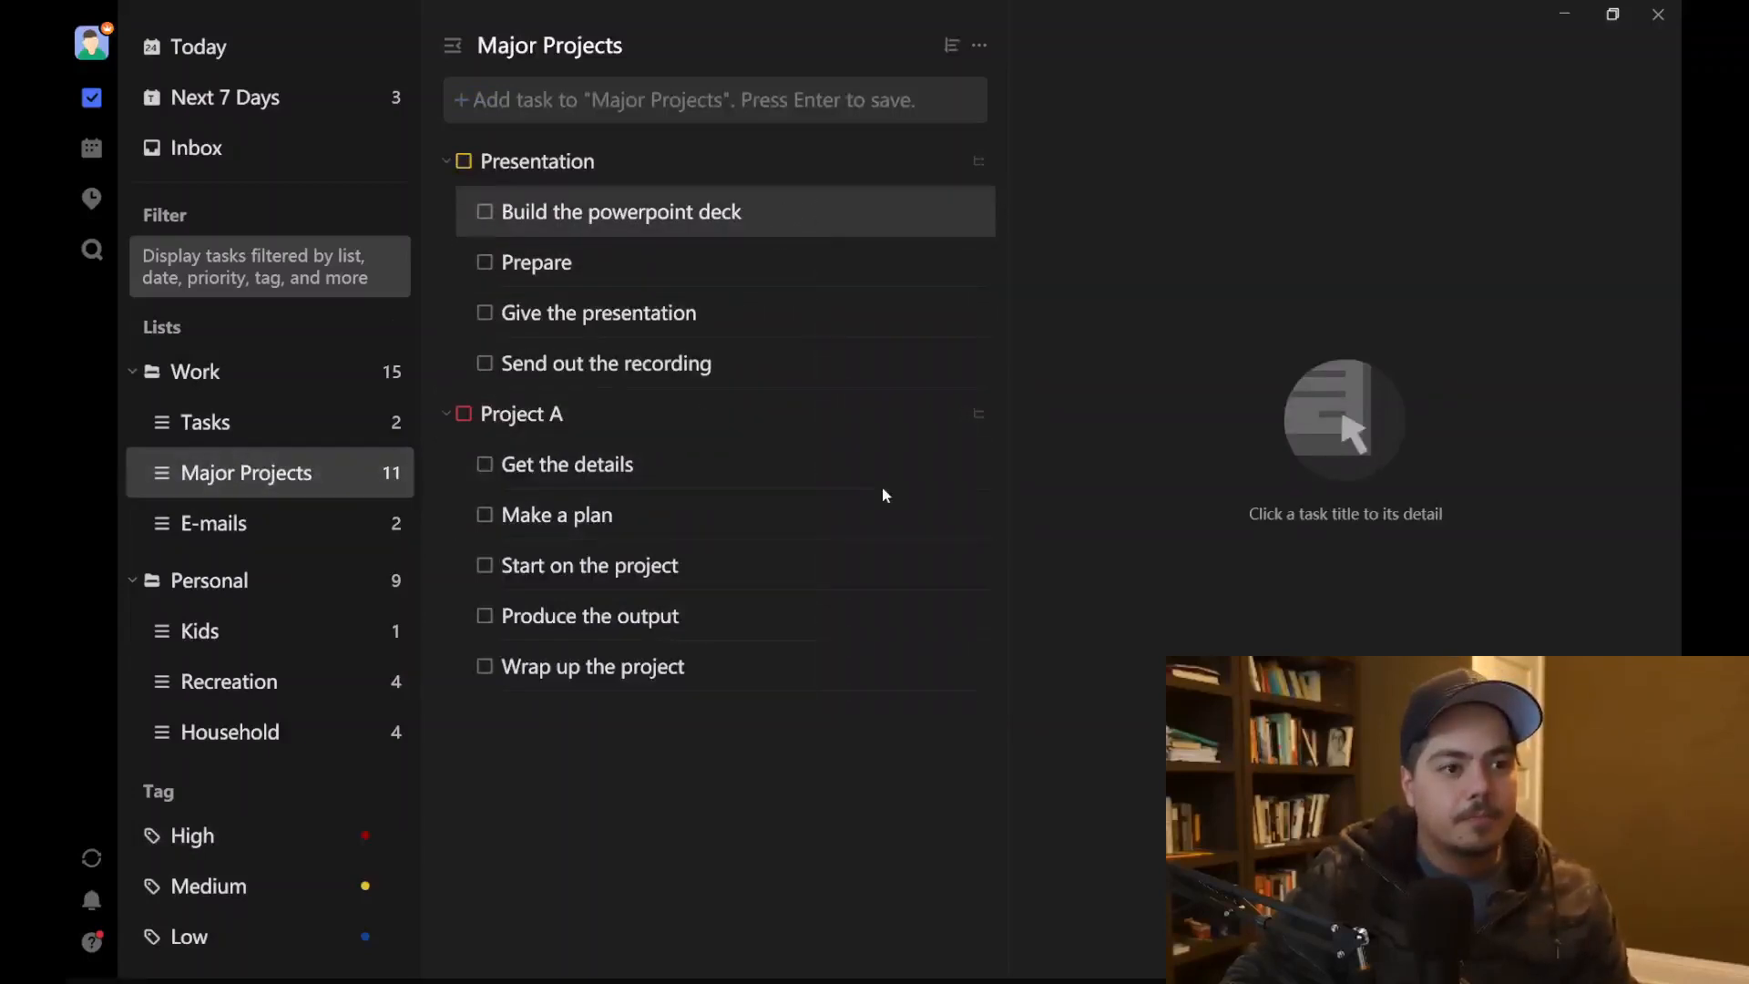
click(722, 399)
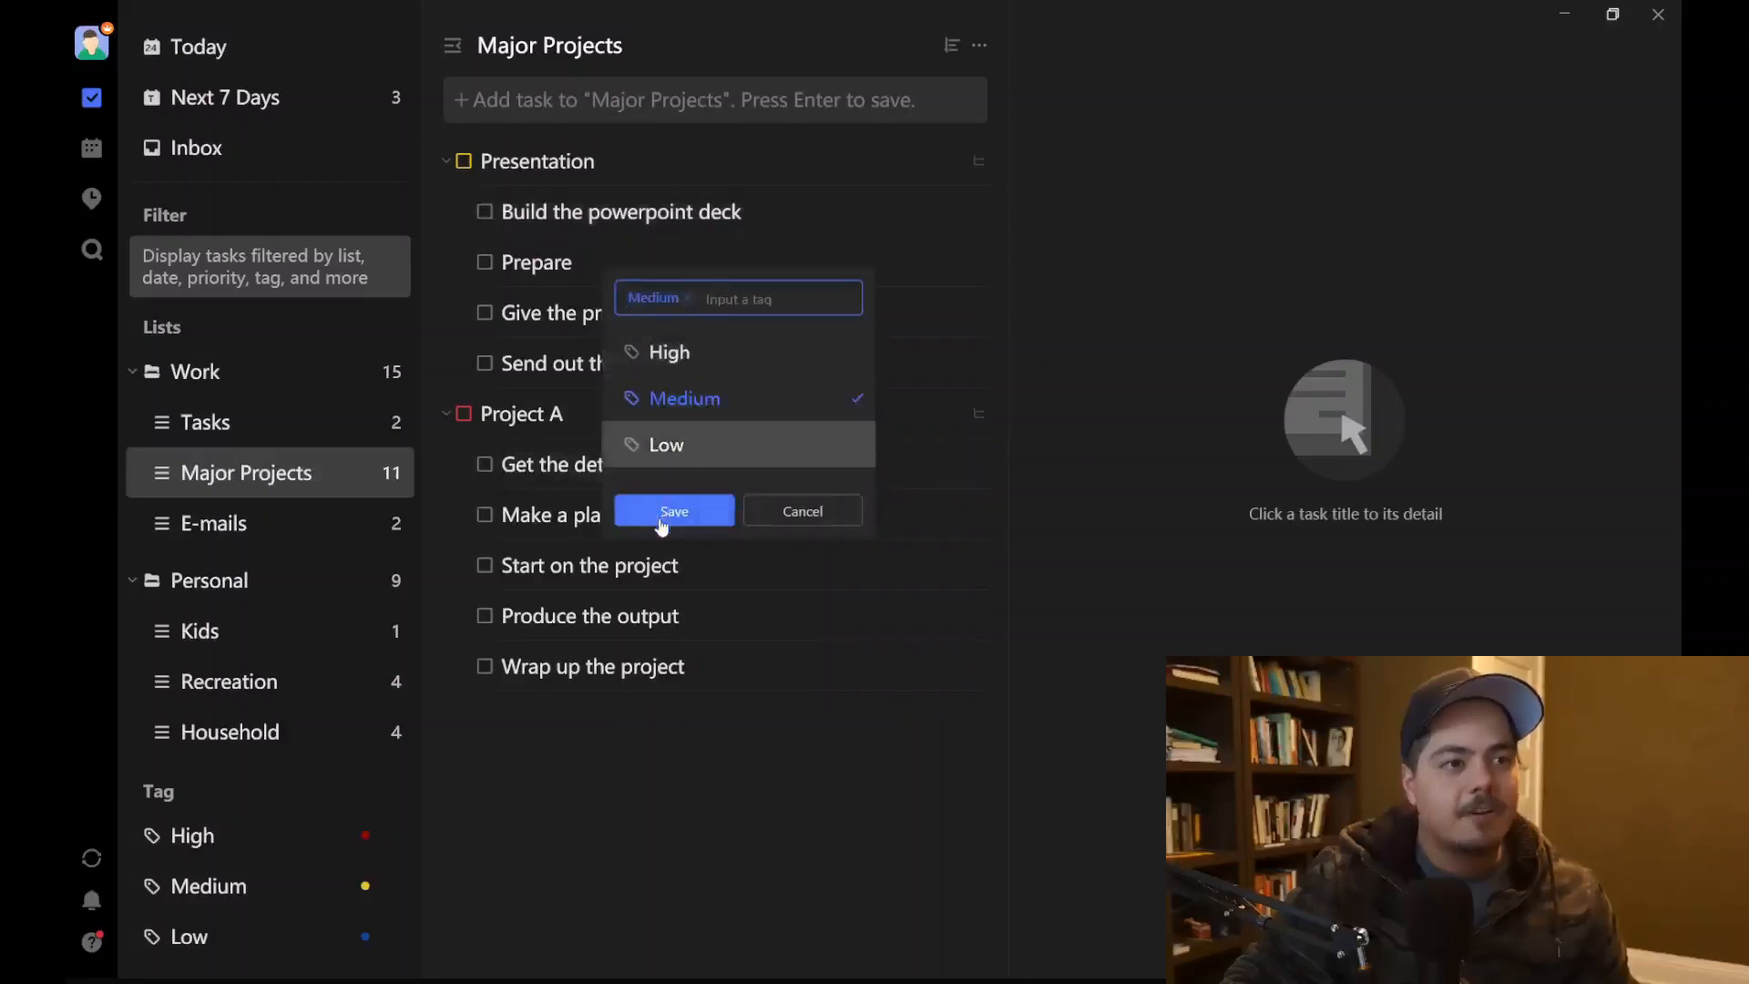
click(672, 512)
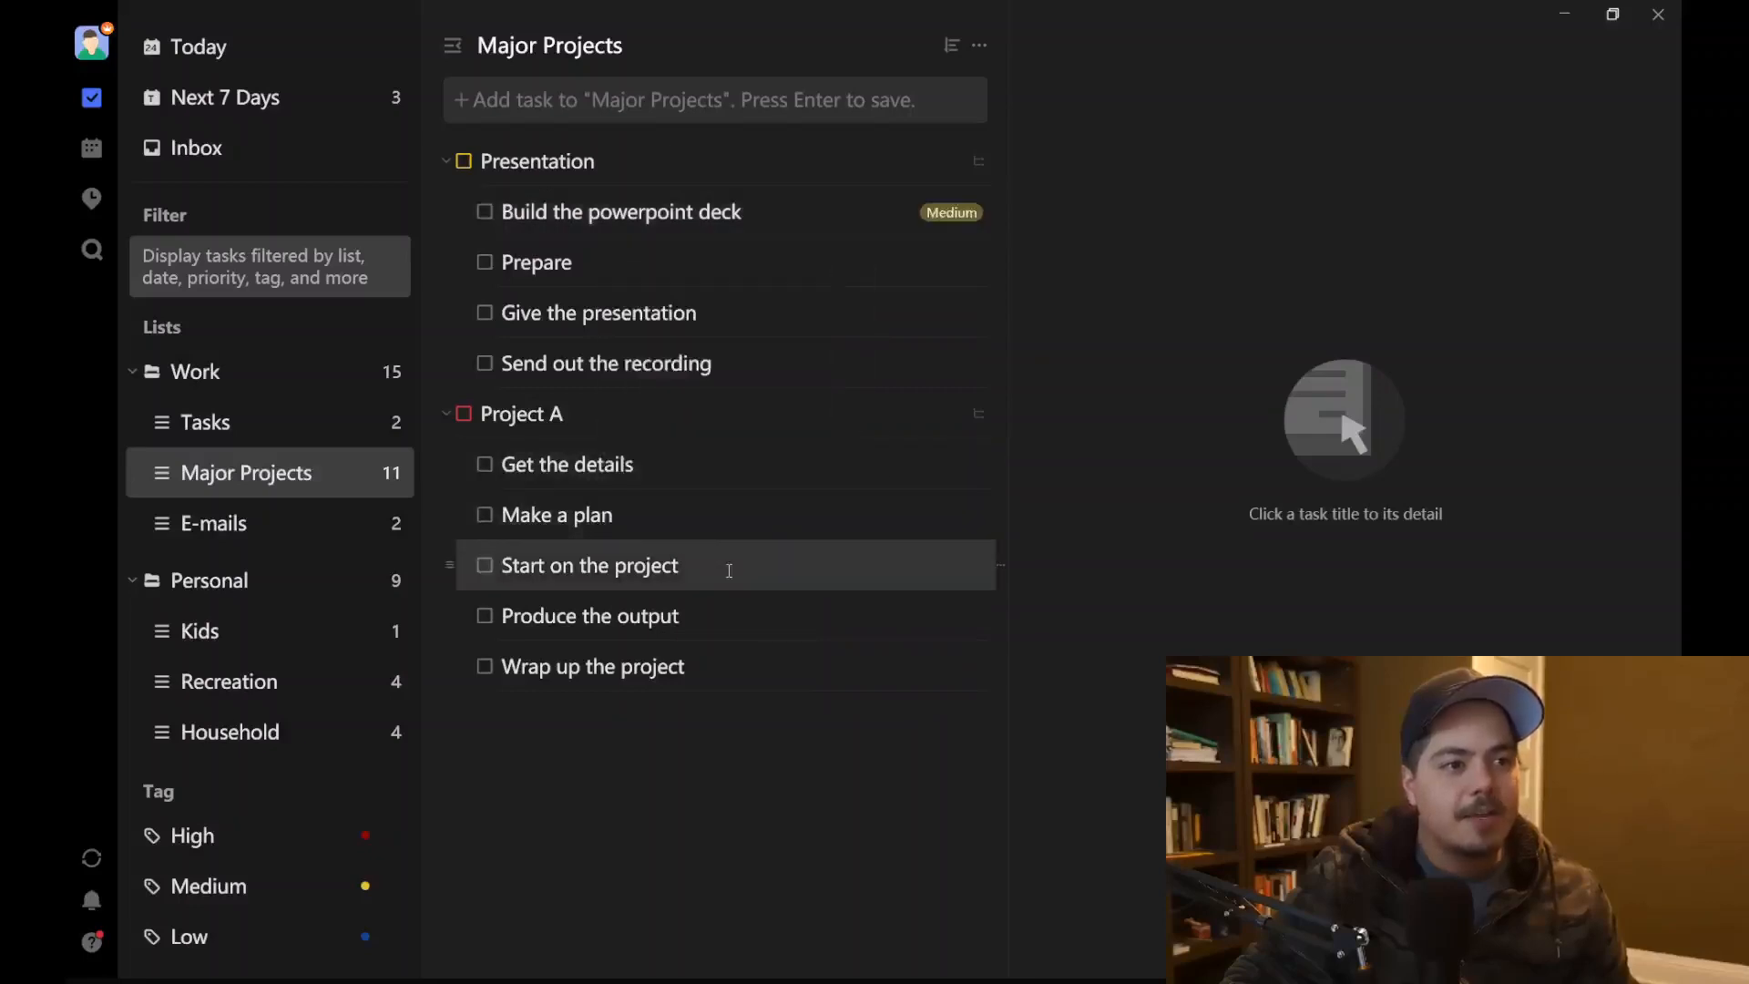
right_click(839, 266)
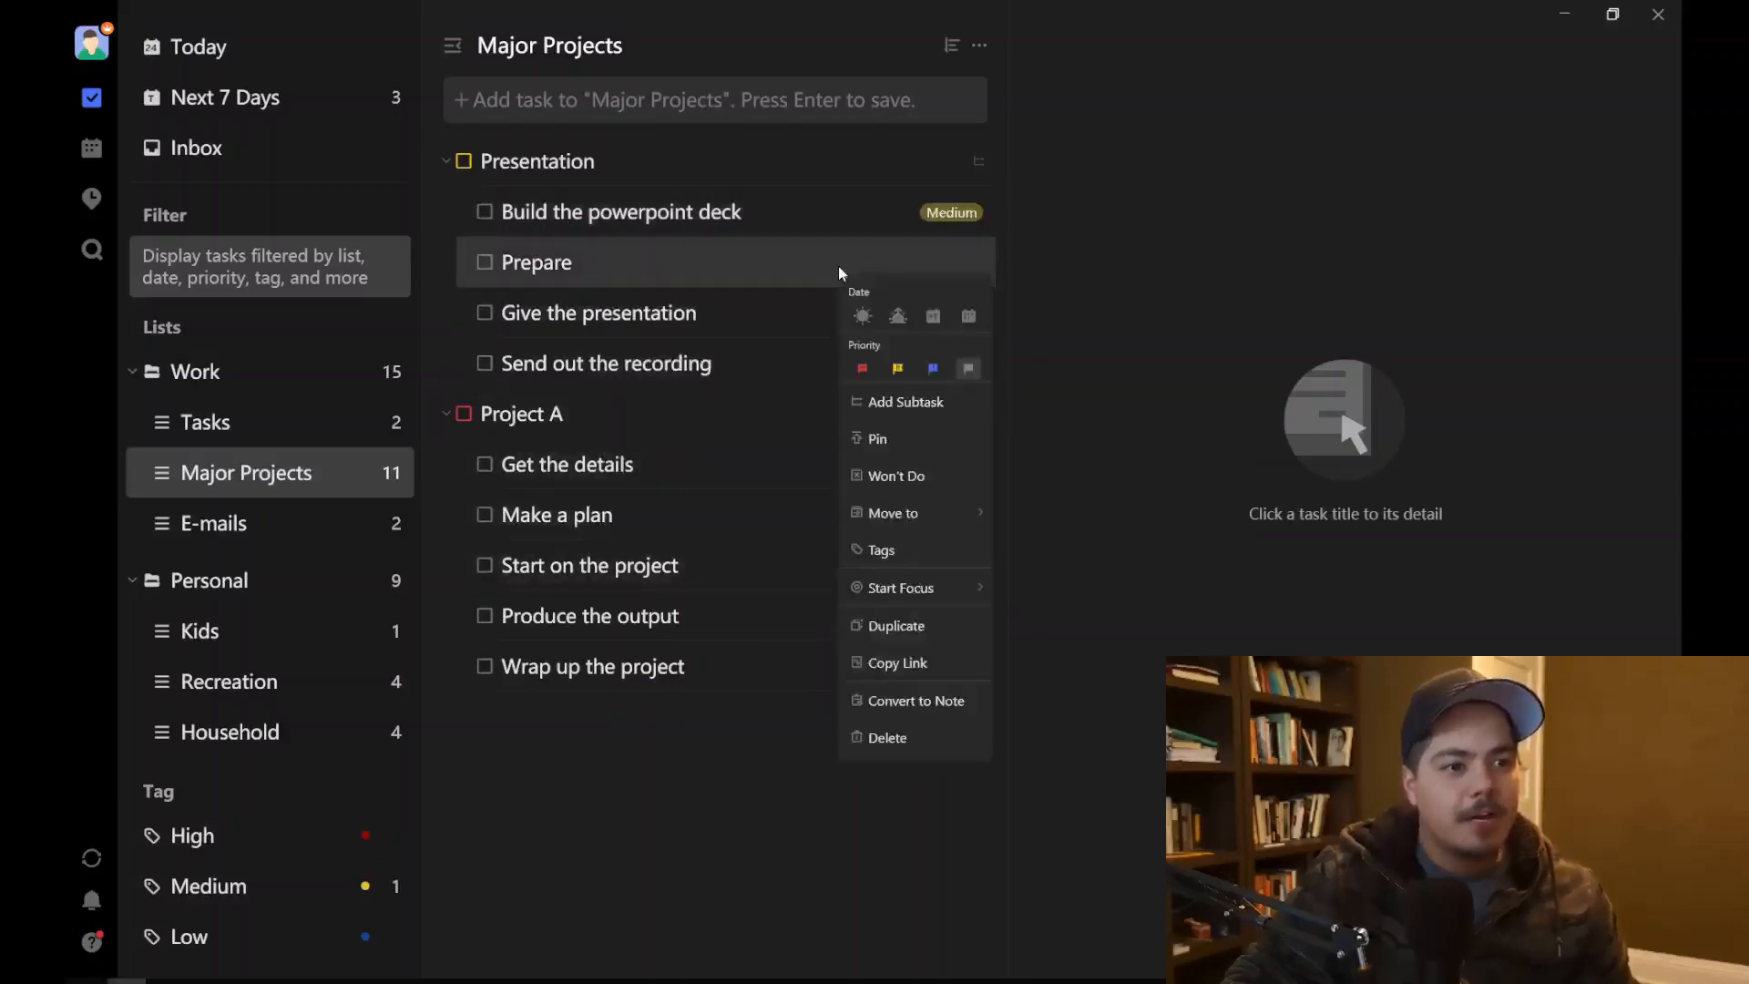
click(882, 551)
click(765, 473)
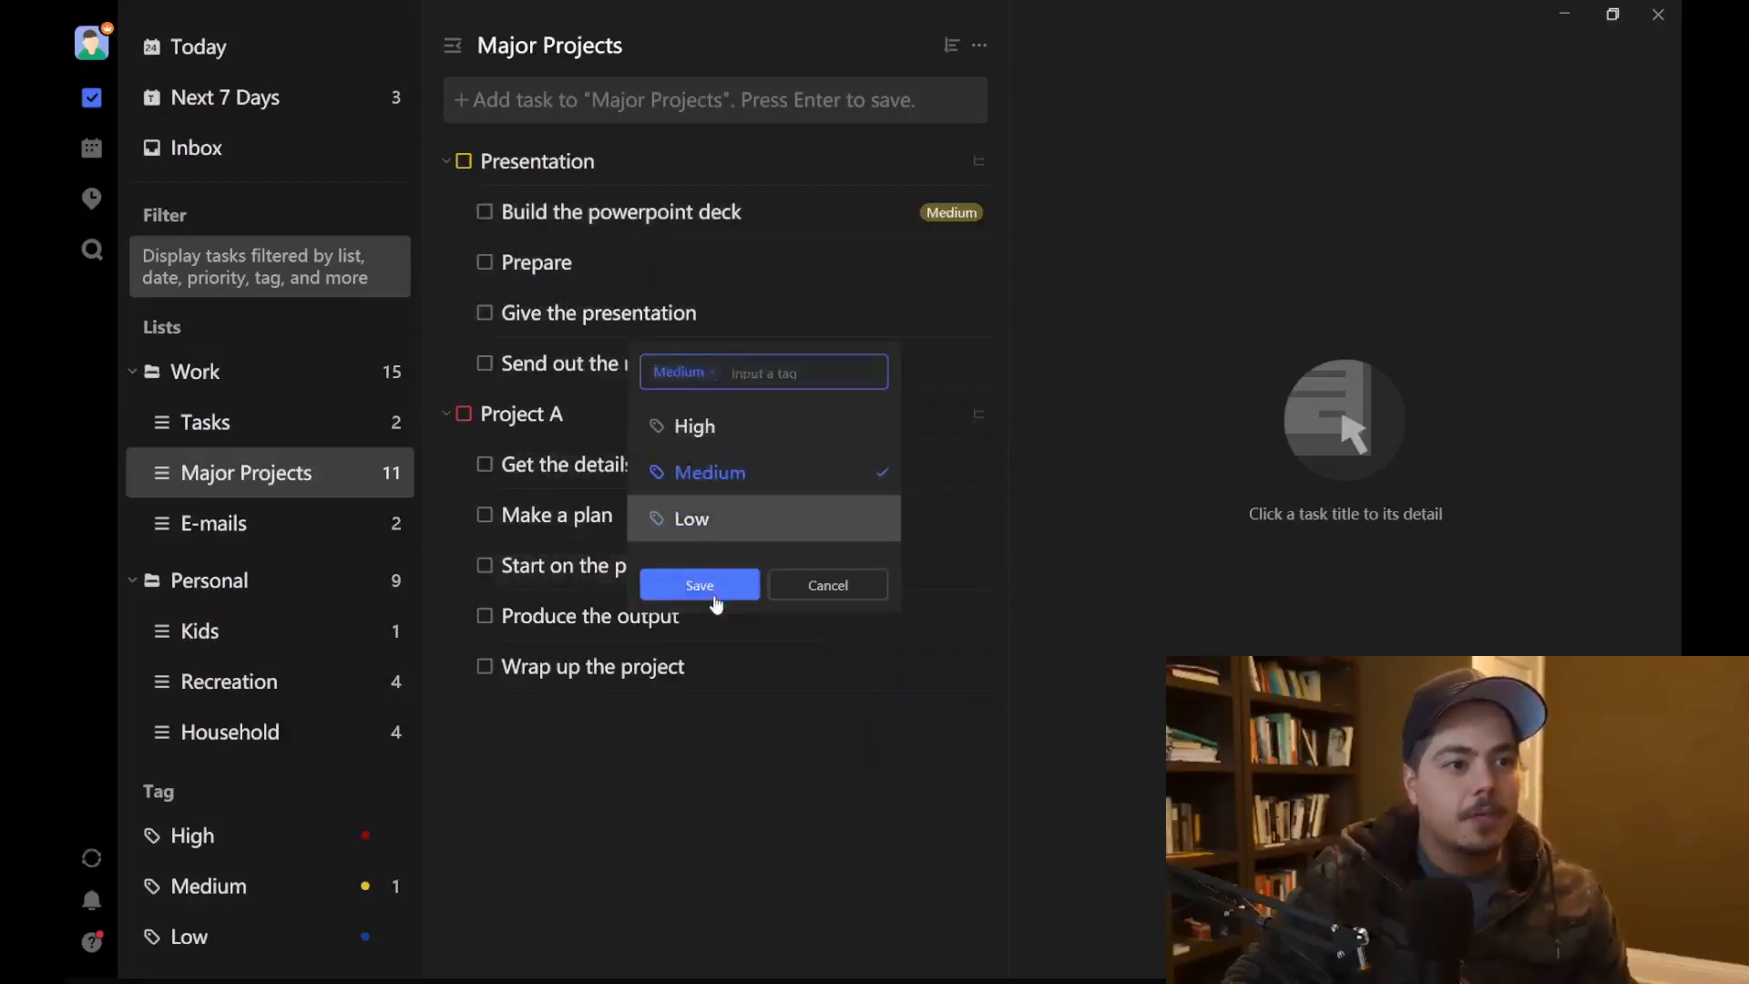
click(700, 586)
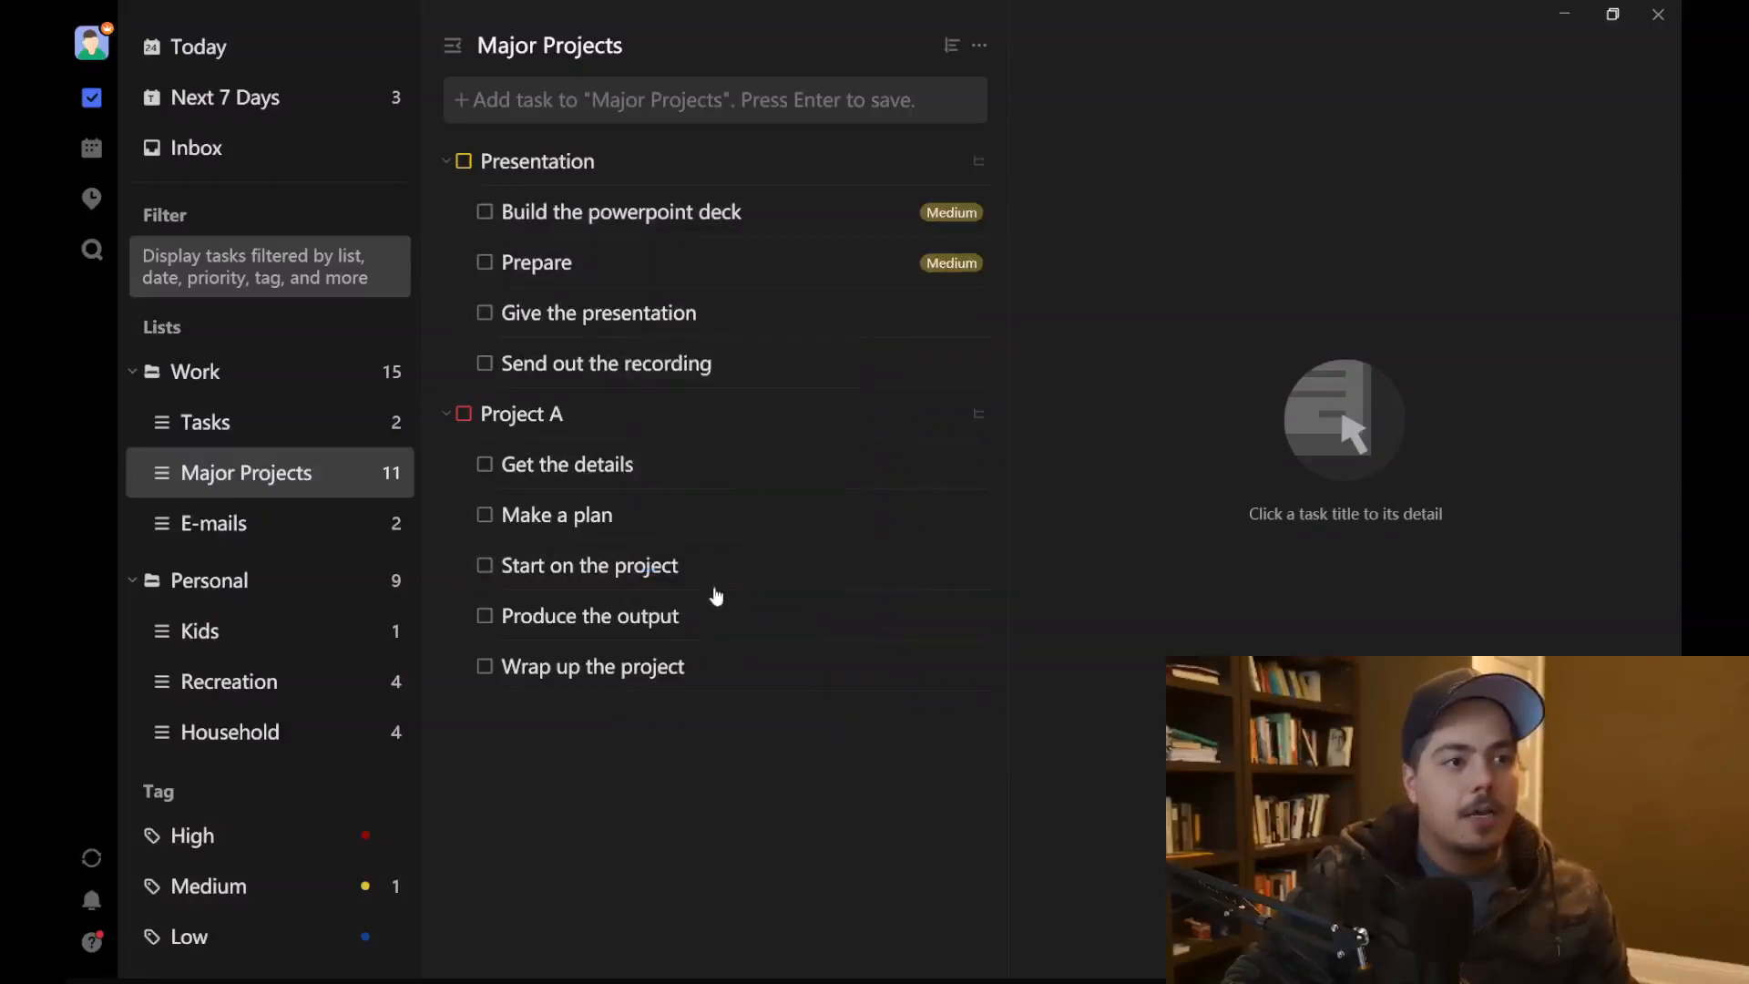
Step: Tag the subtask "Give the presentation" as High and "Send out the recording" as Low
right_click(800, 322)
click(887, 610)
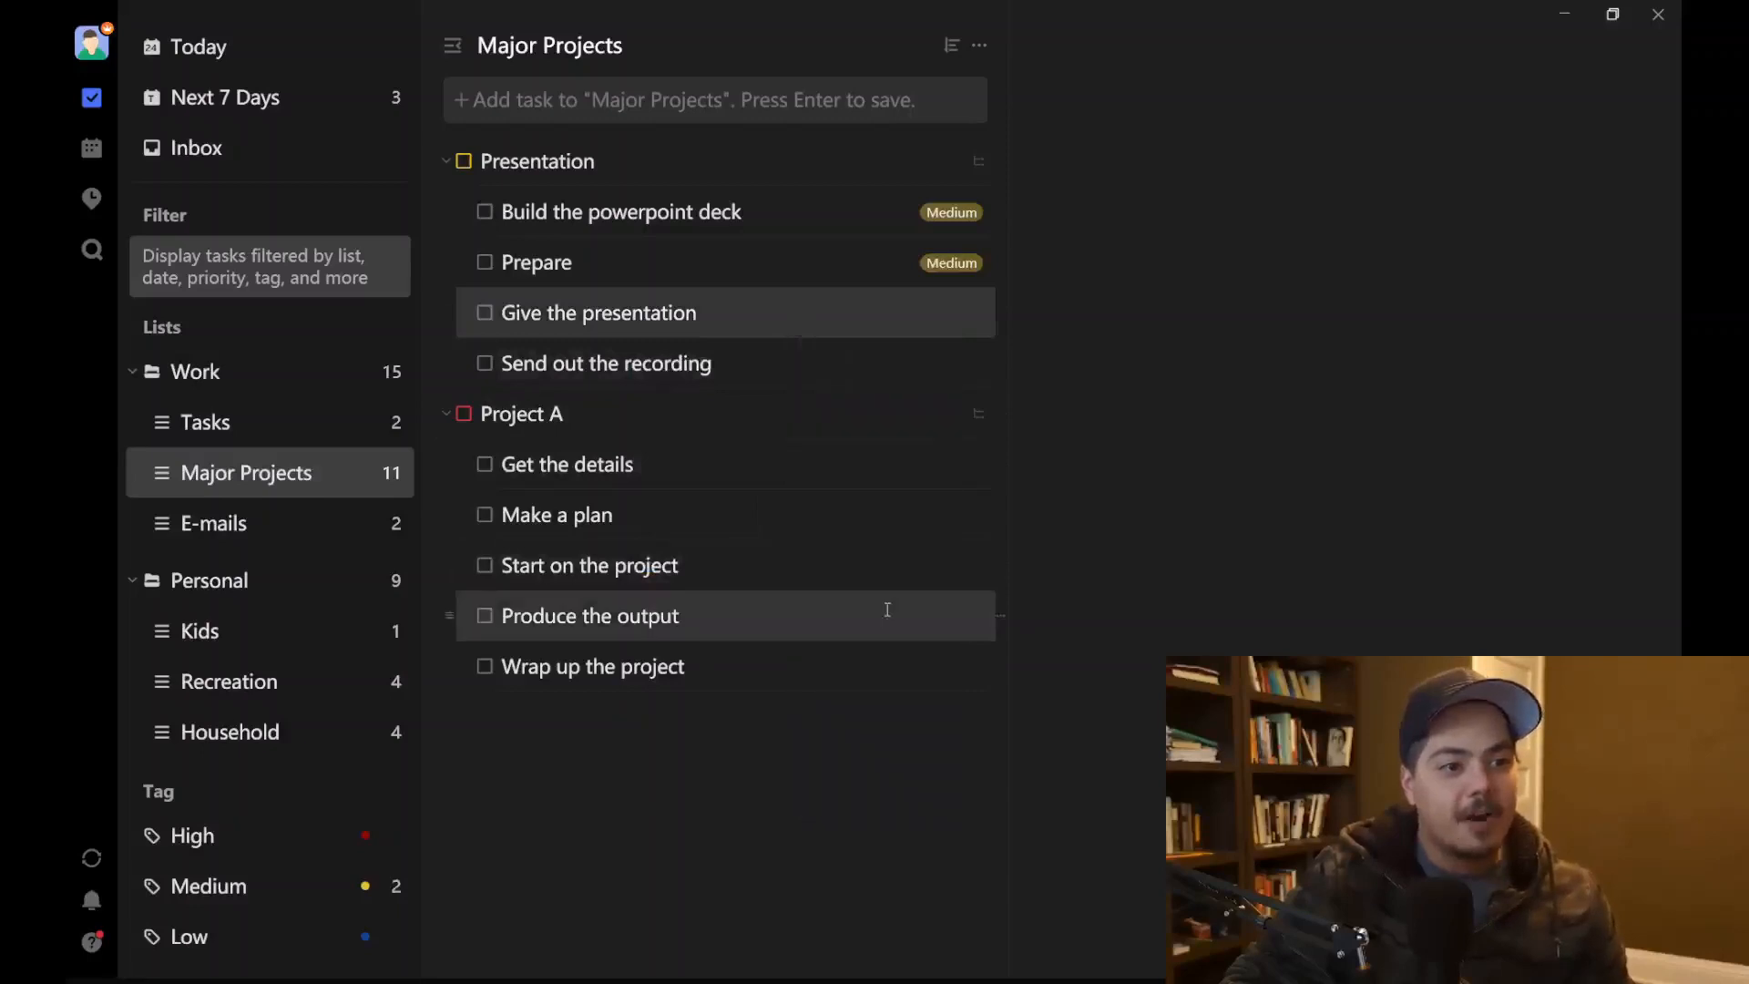
click(689, 512)
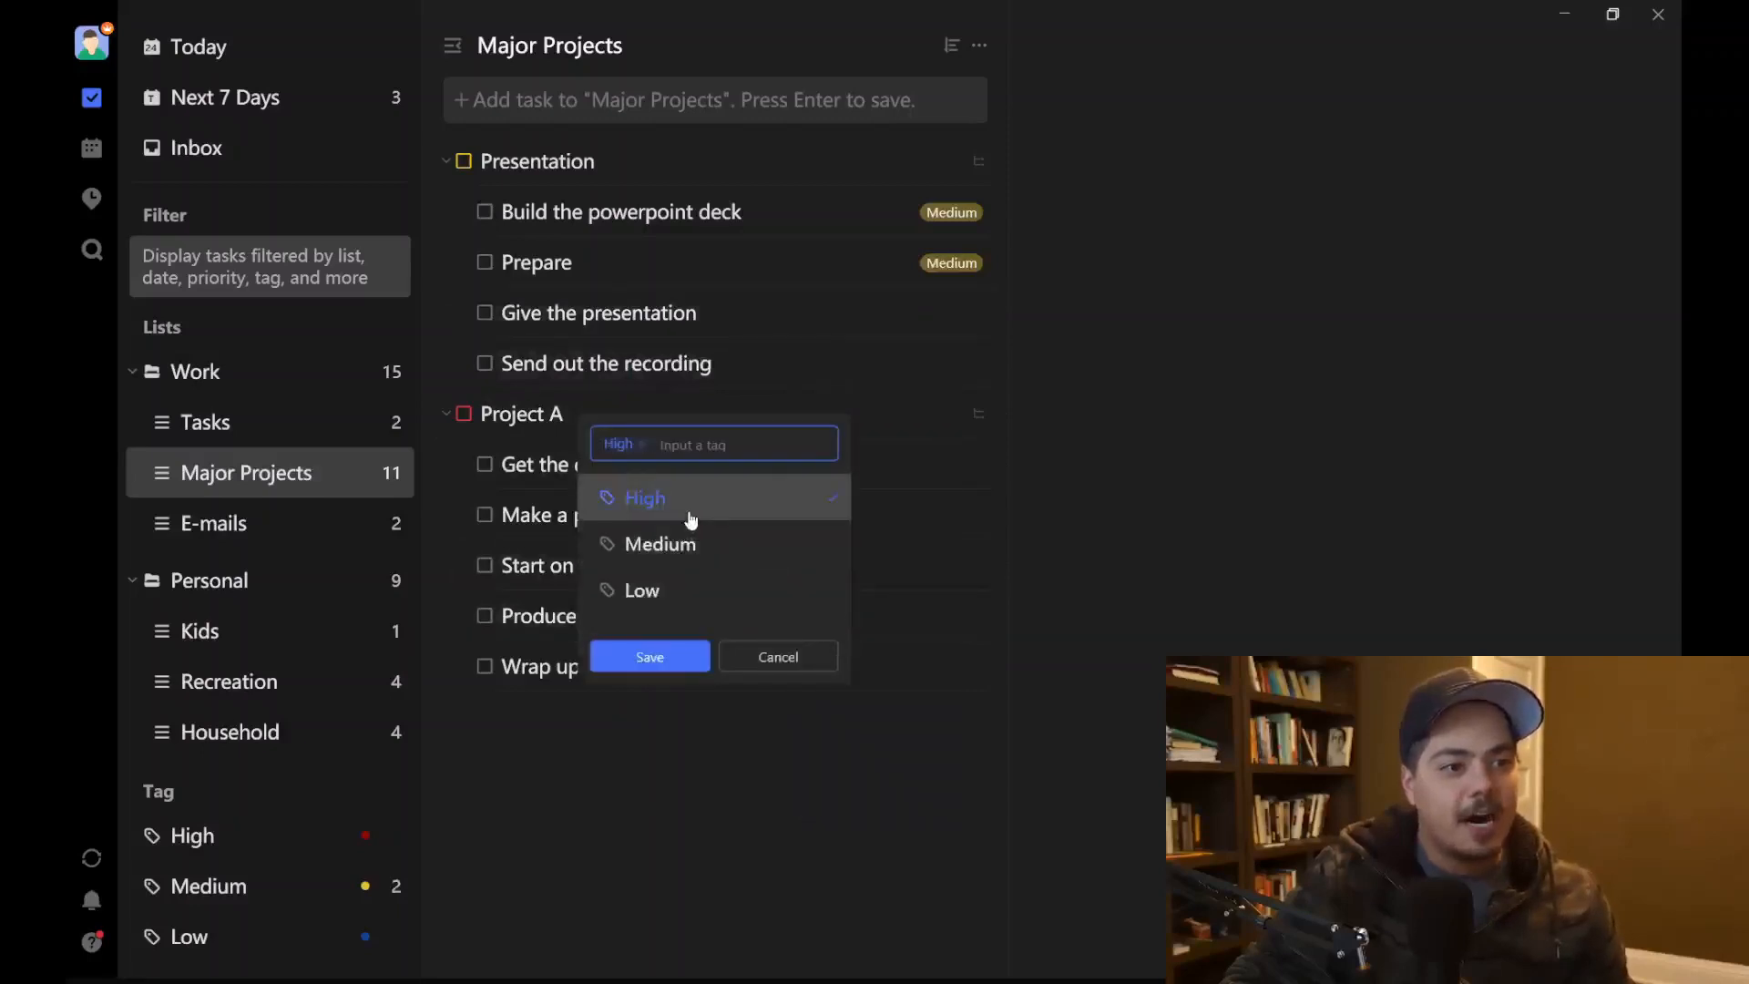
click(649, 656)
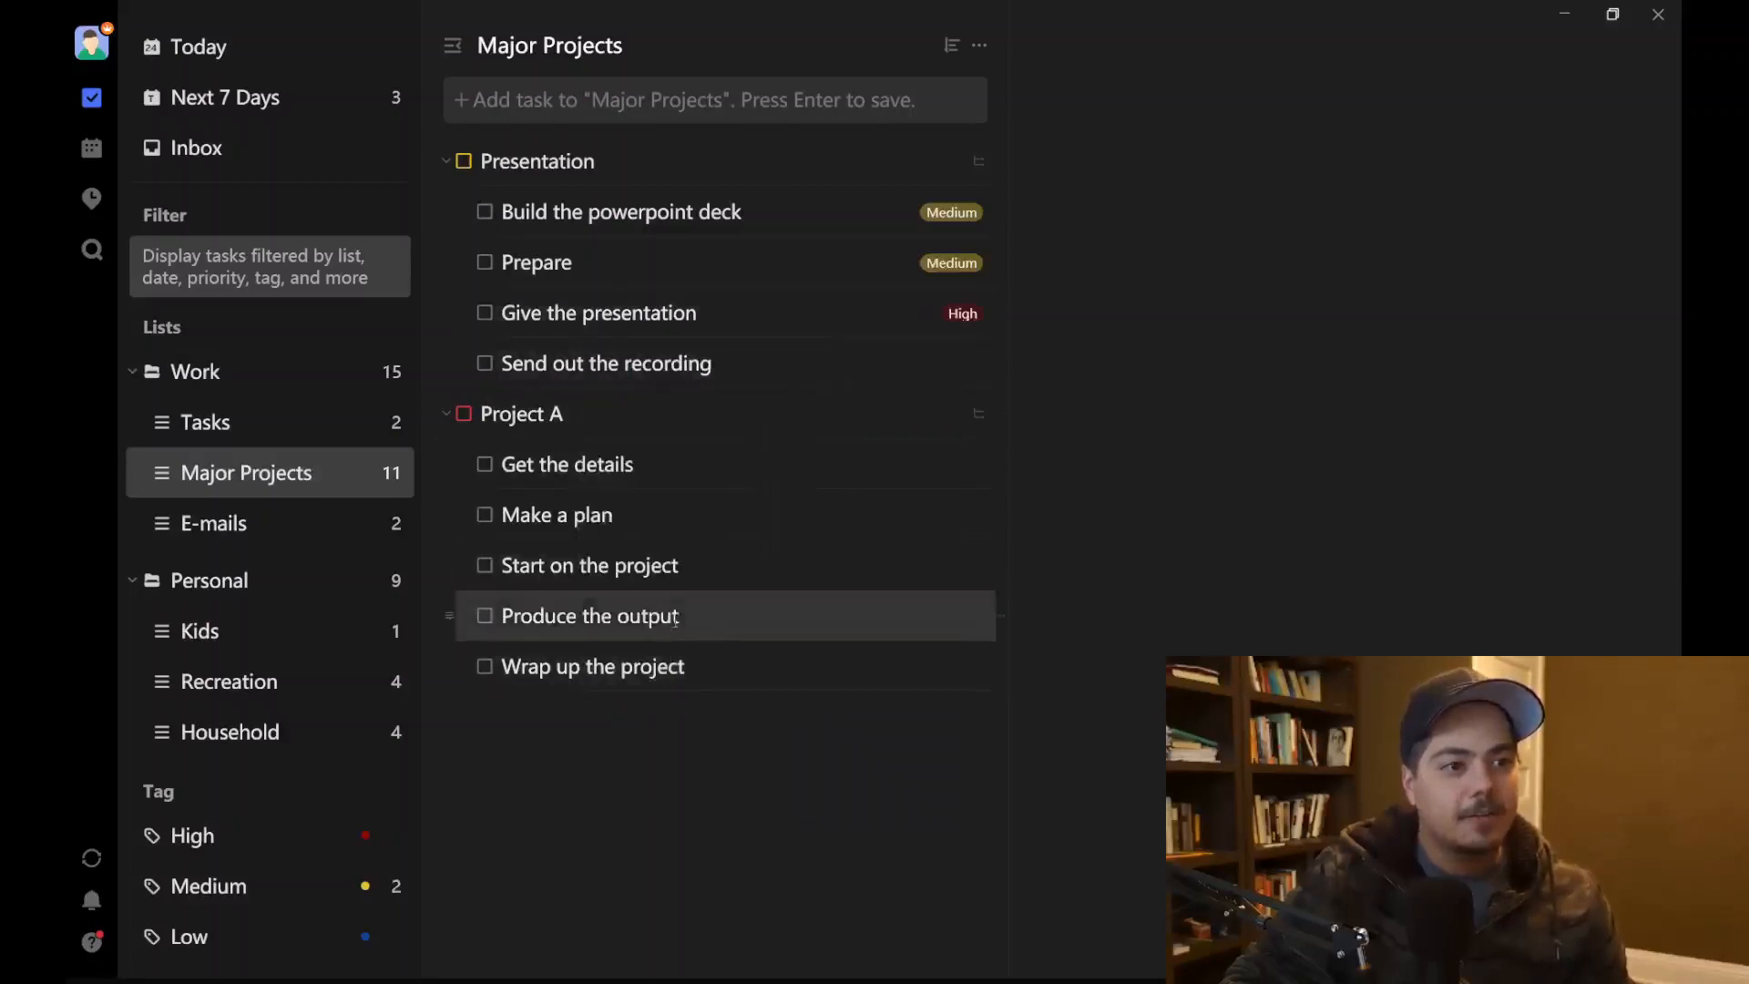
right_click(772, 371)
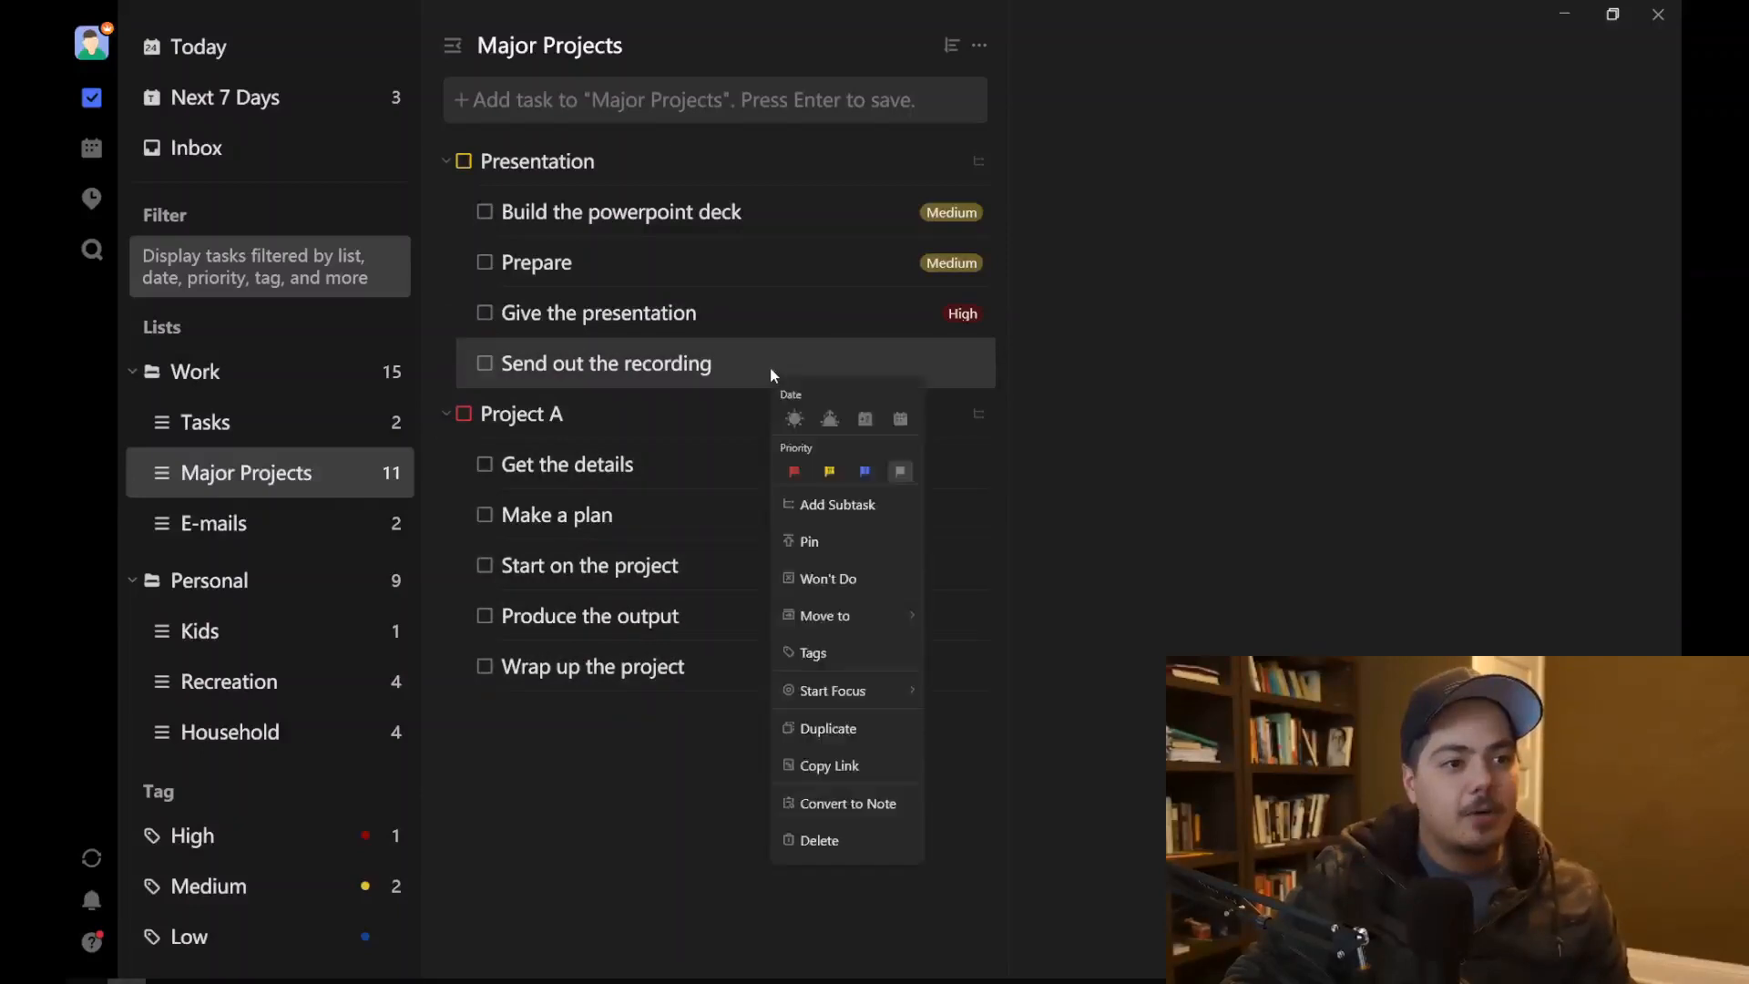
click(837, 659)
click(610, 650)
click(616, 714)
click(818, 656)
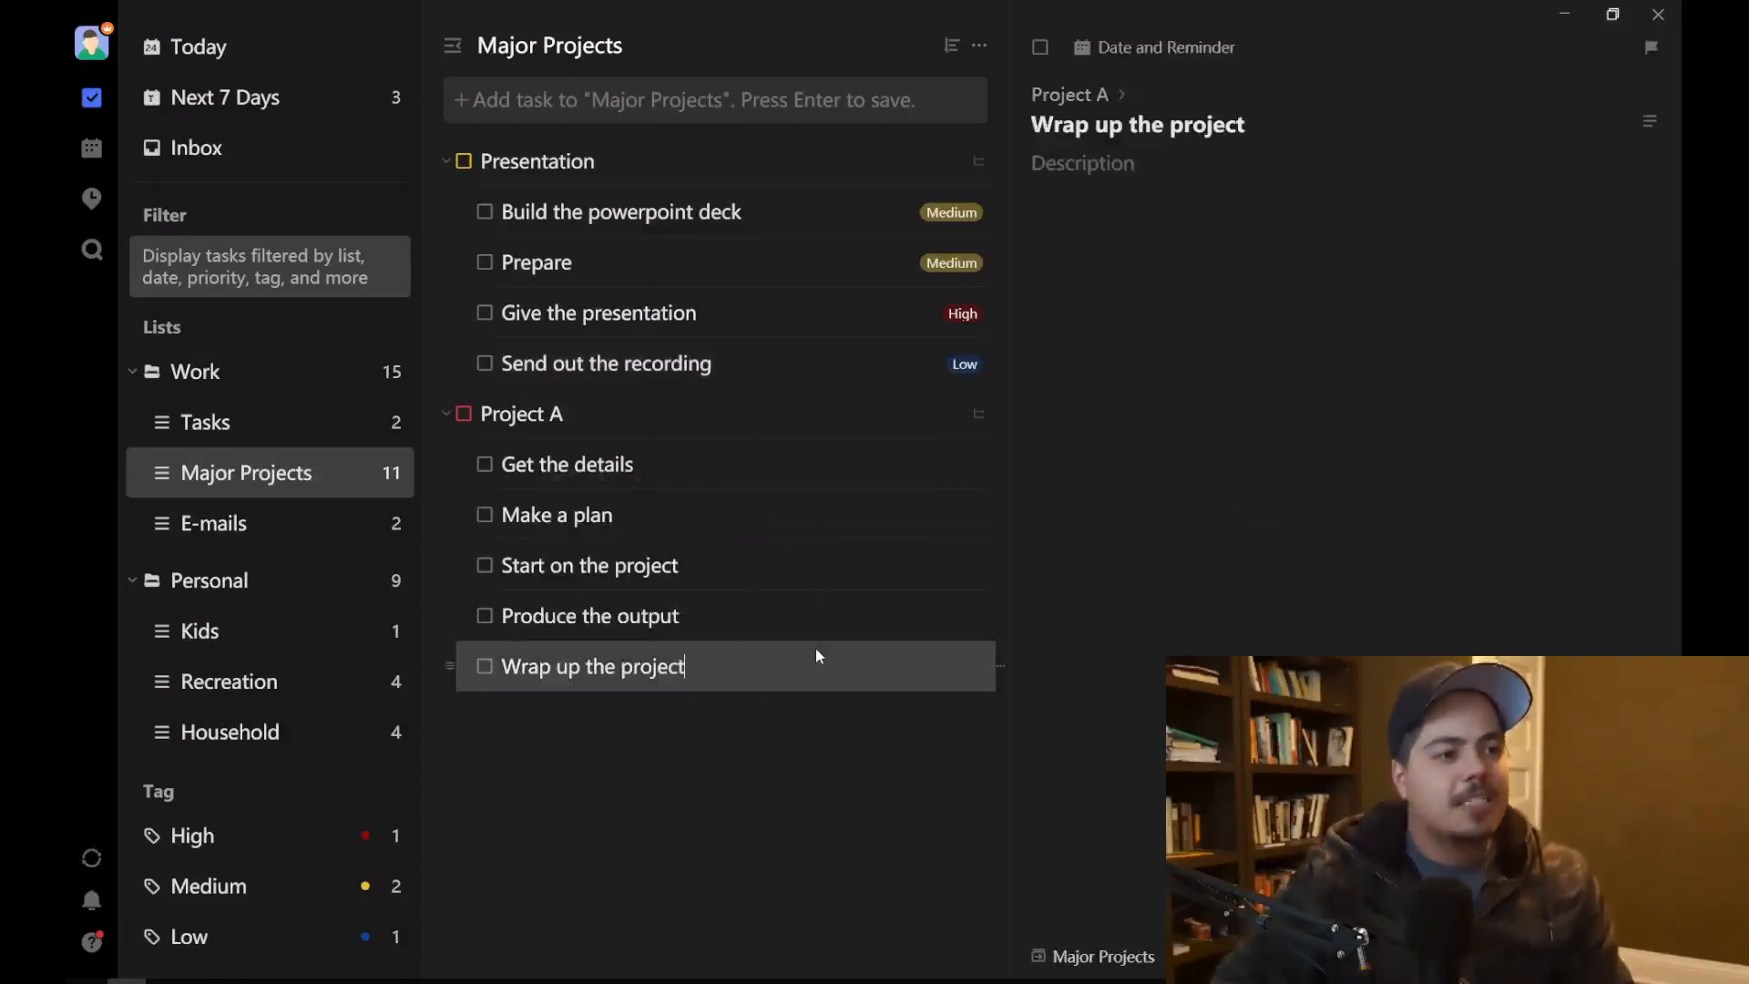
Step: Tag the Project A subtask "Get the details" as Low and "Make a plan" as Medium
right_click(809, 469)
click(869, 764)
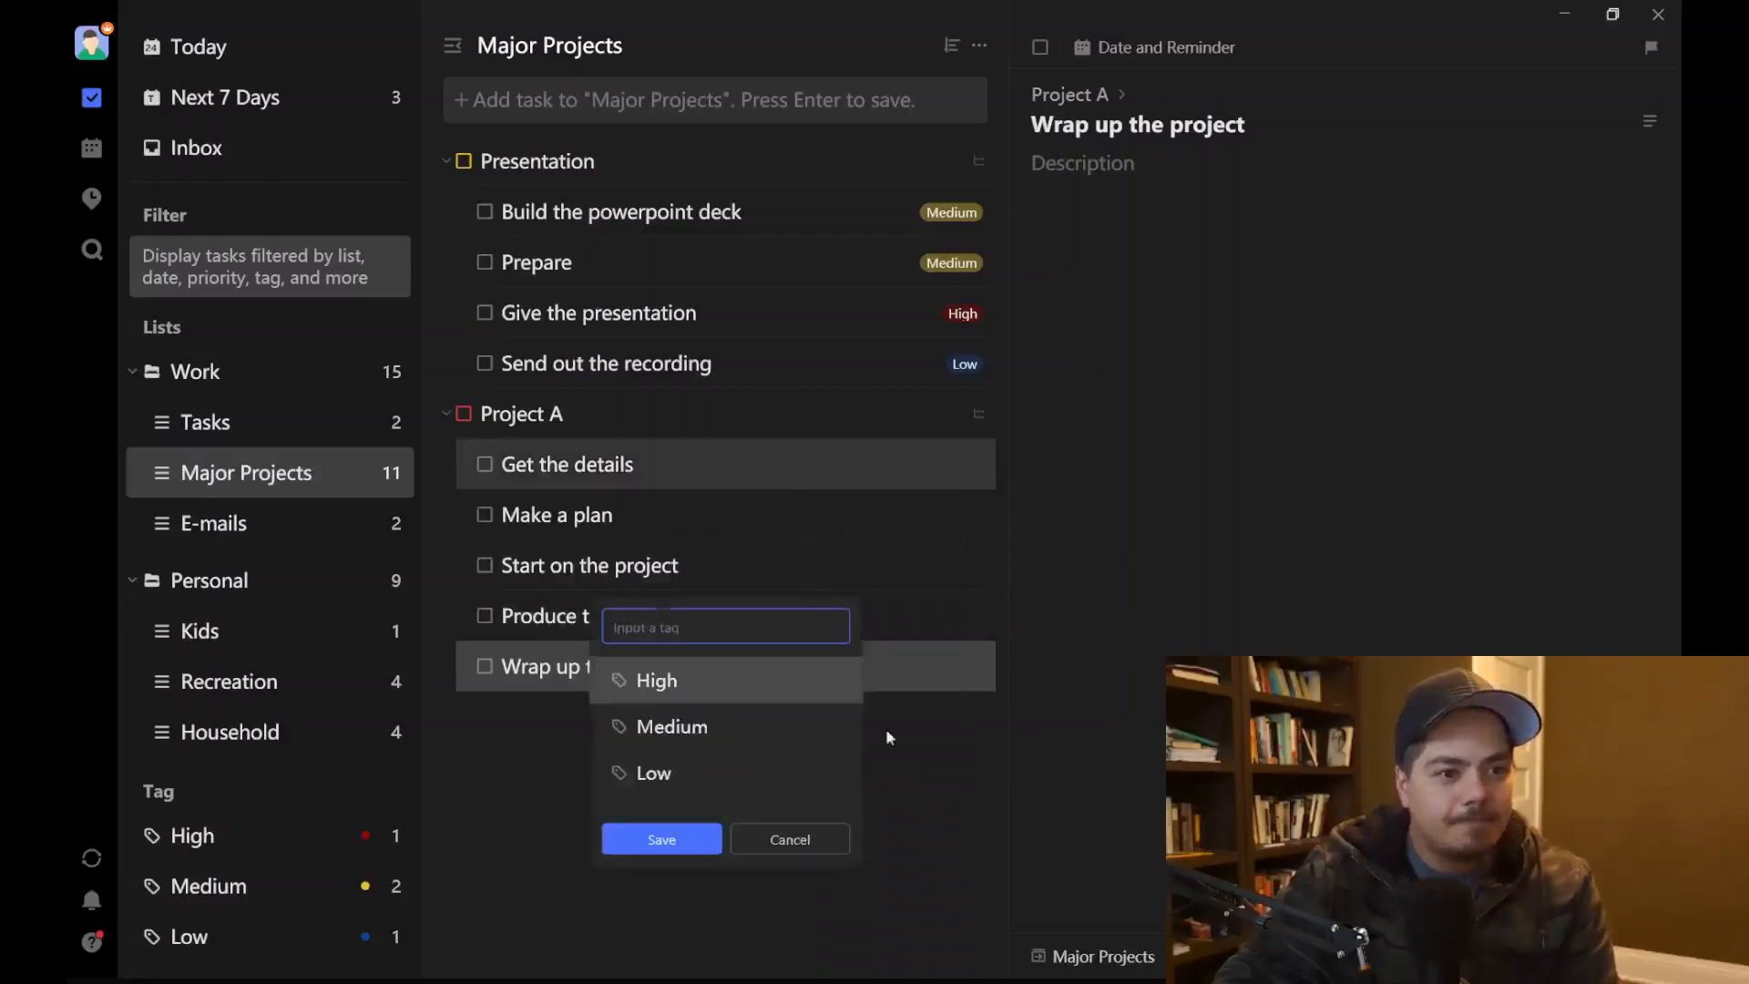
click(703, 772)
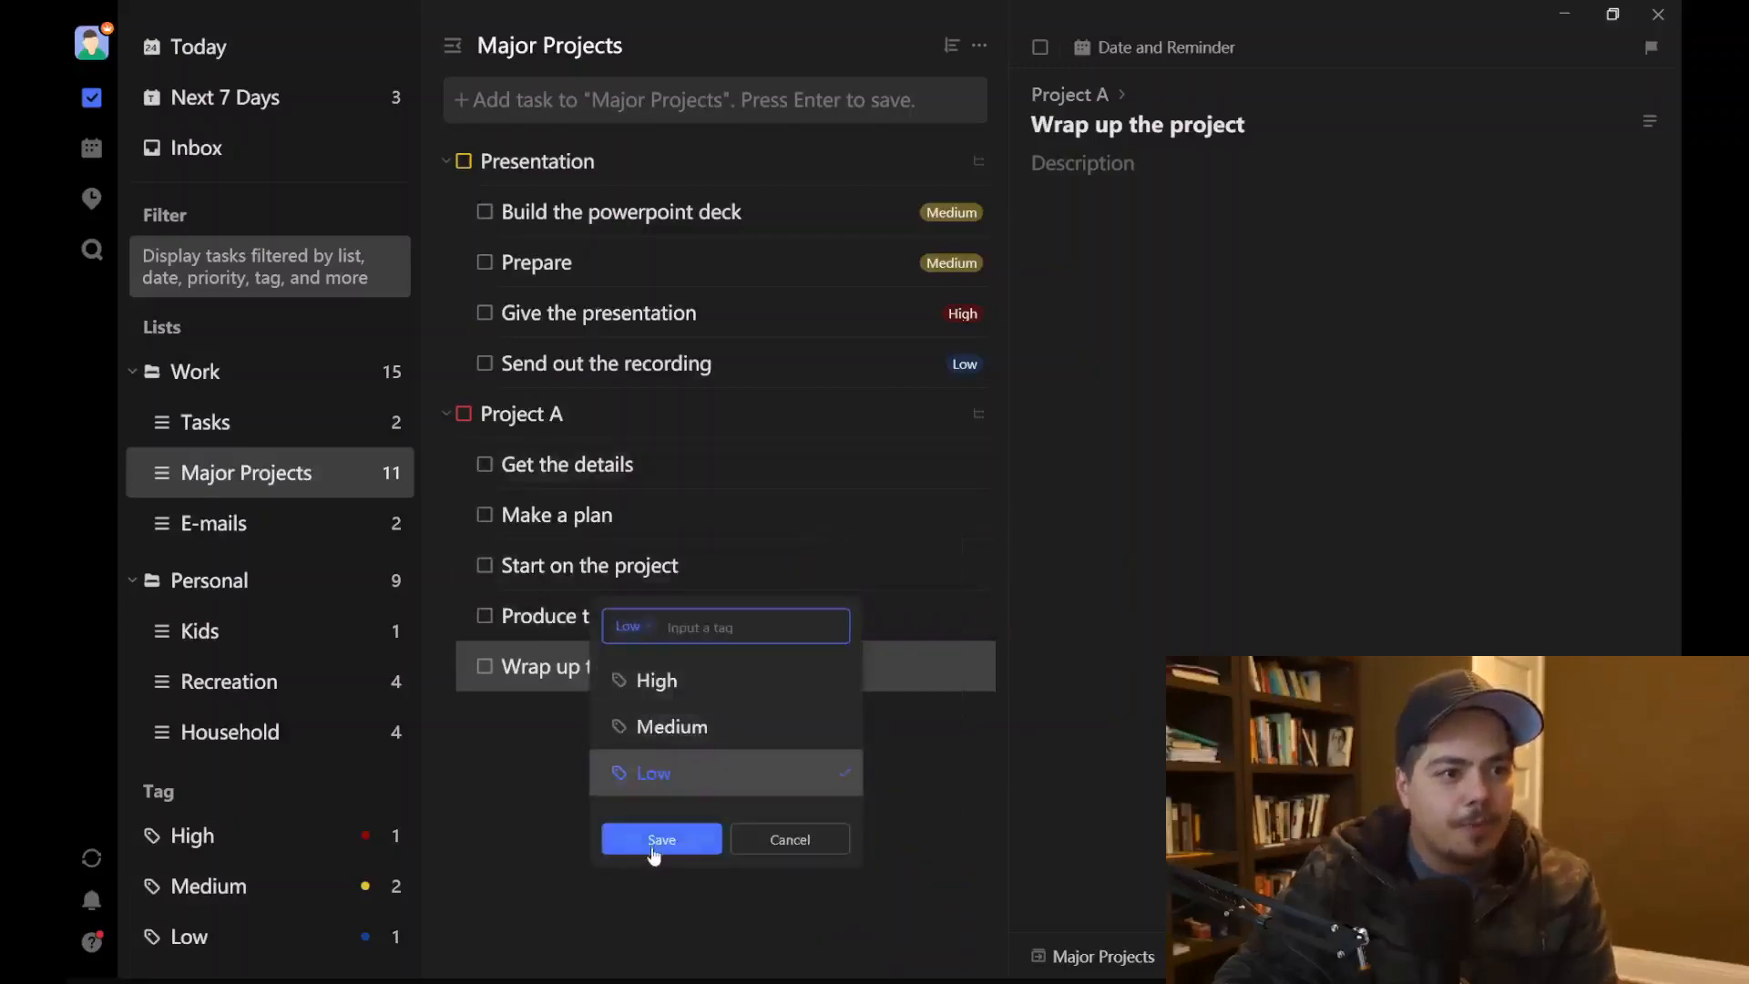
click(652, 839)
right_click(790, 527)
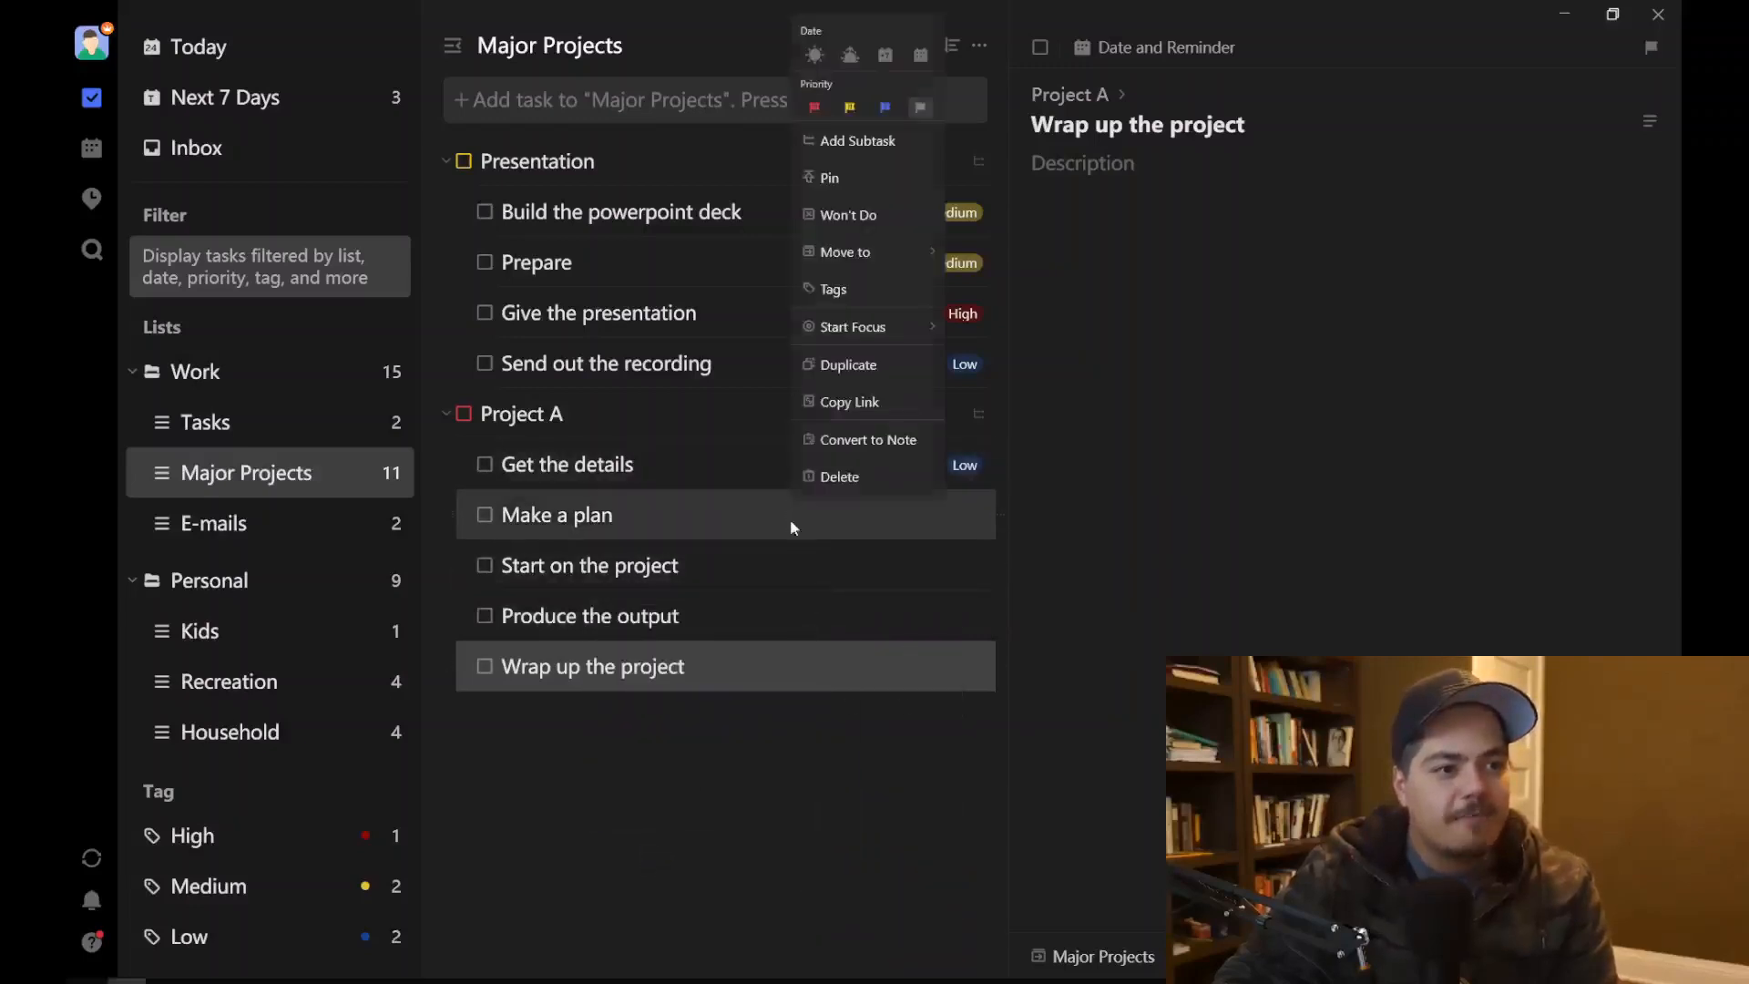
key(Escape)
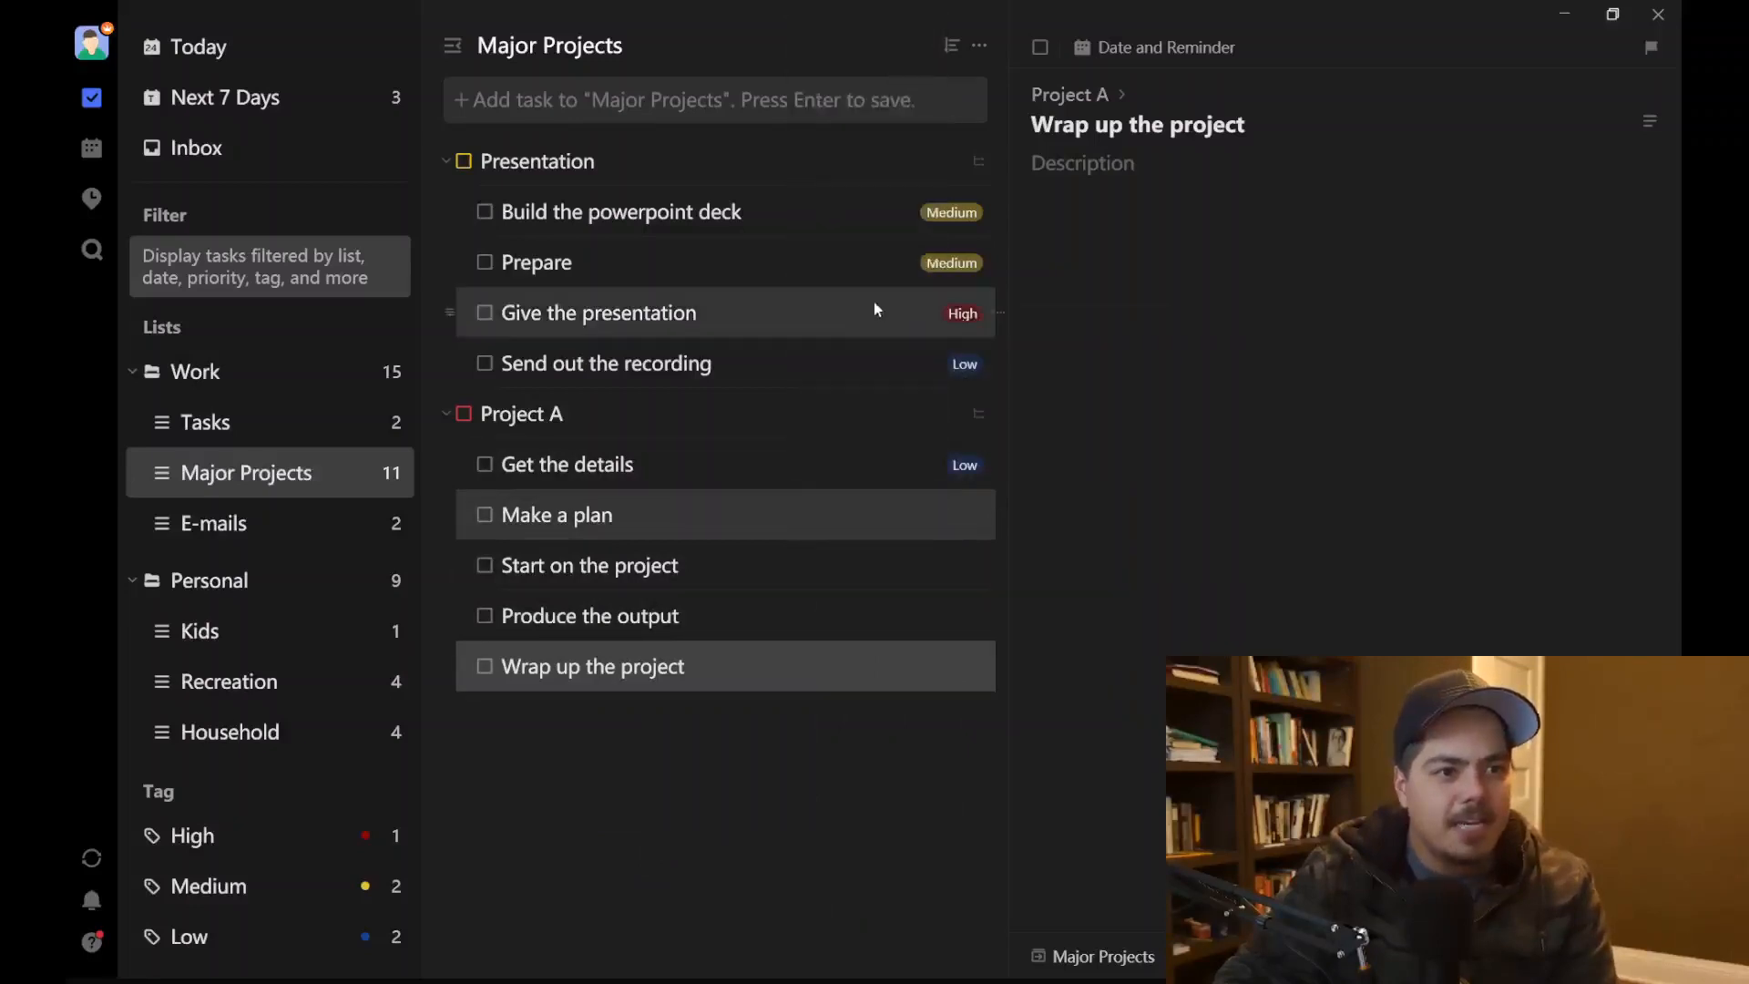
click(651, 146)
click(640, 260)
Step: Tag the Project A subtask "Start on the project" as Medium and "Produce the output" as High
right_click(808, 576)
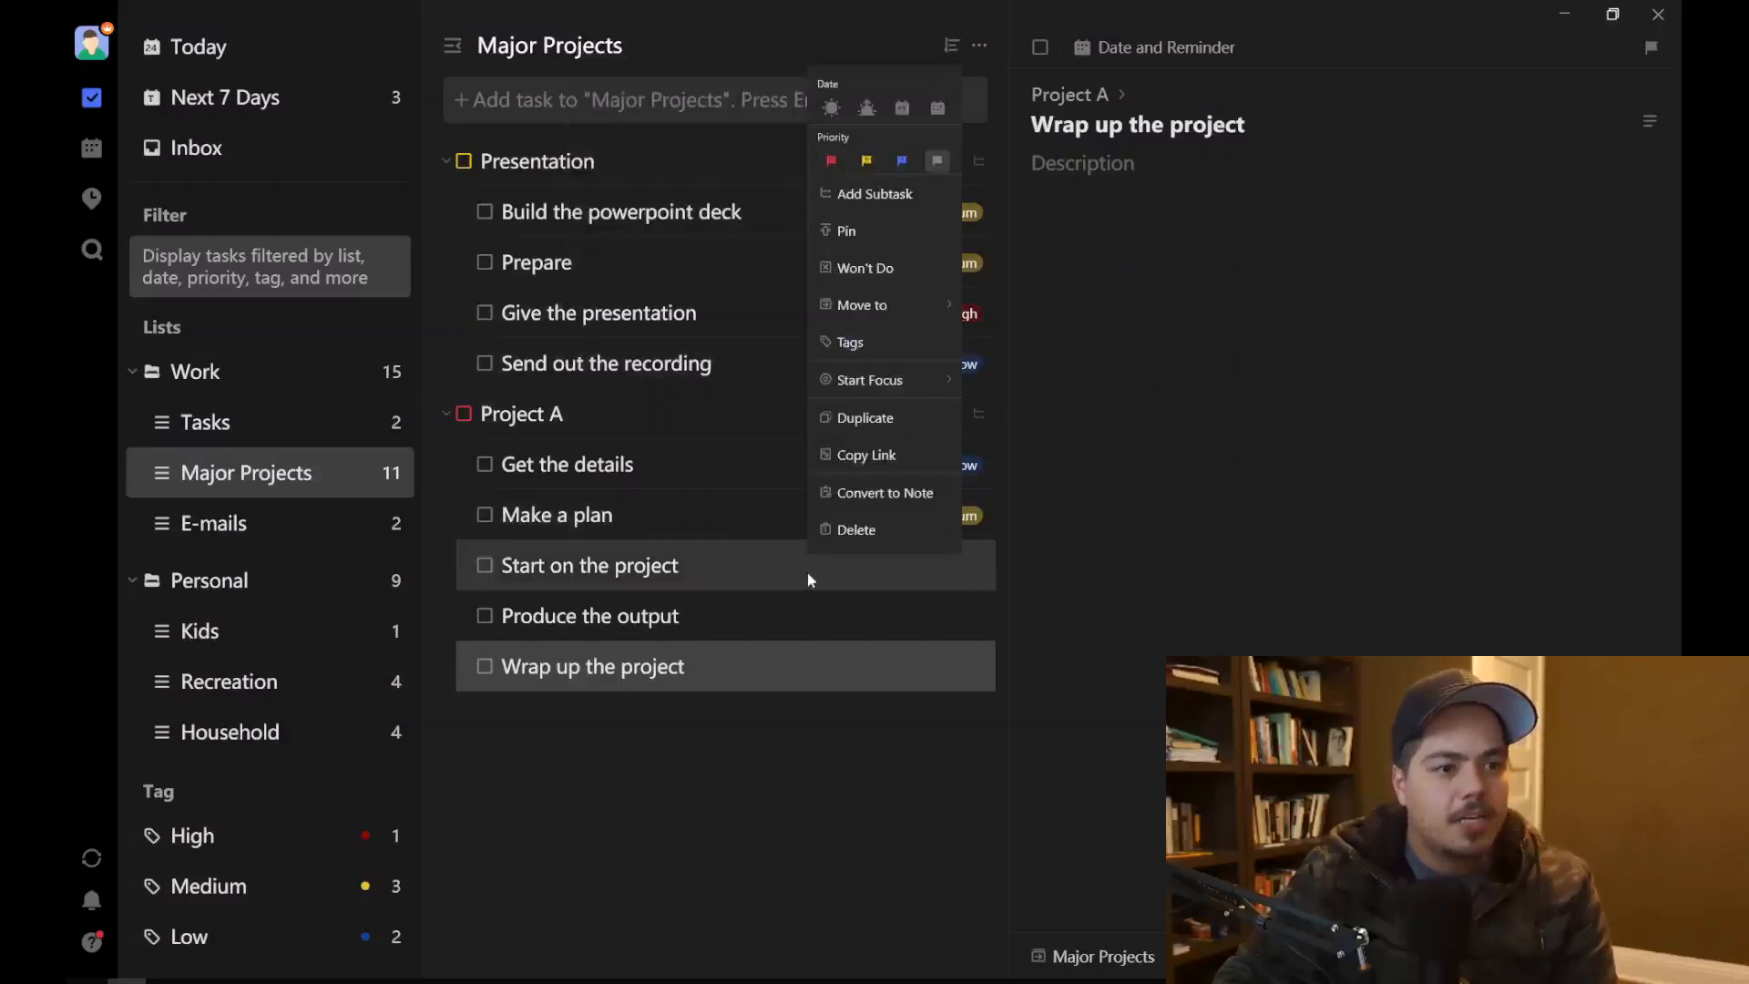
key(Escape)
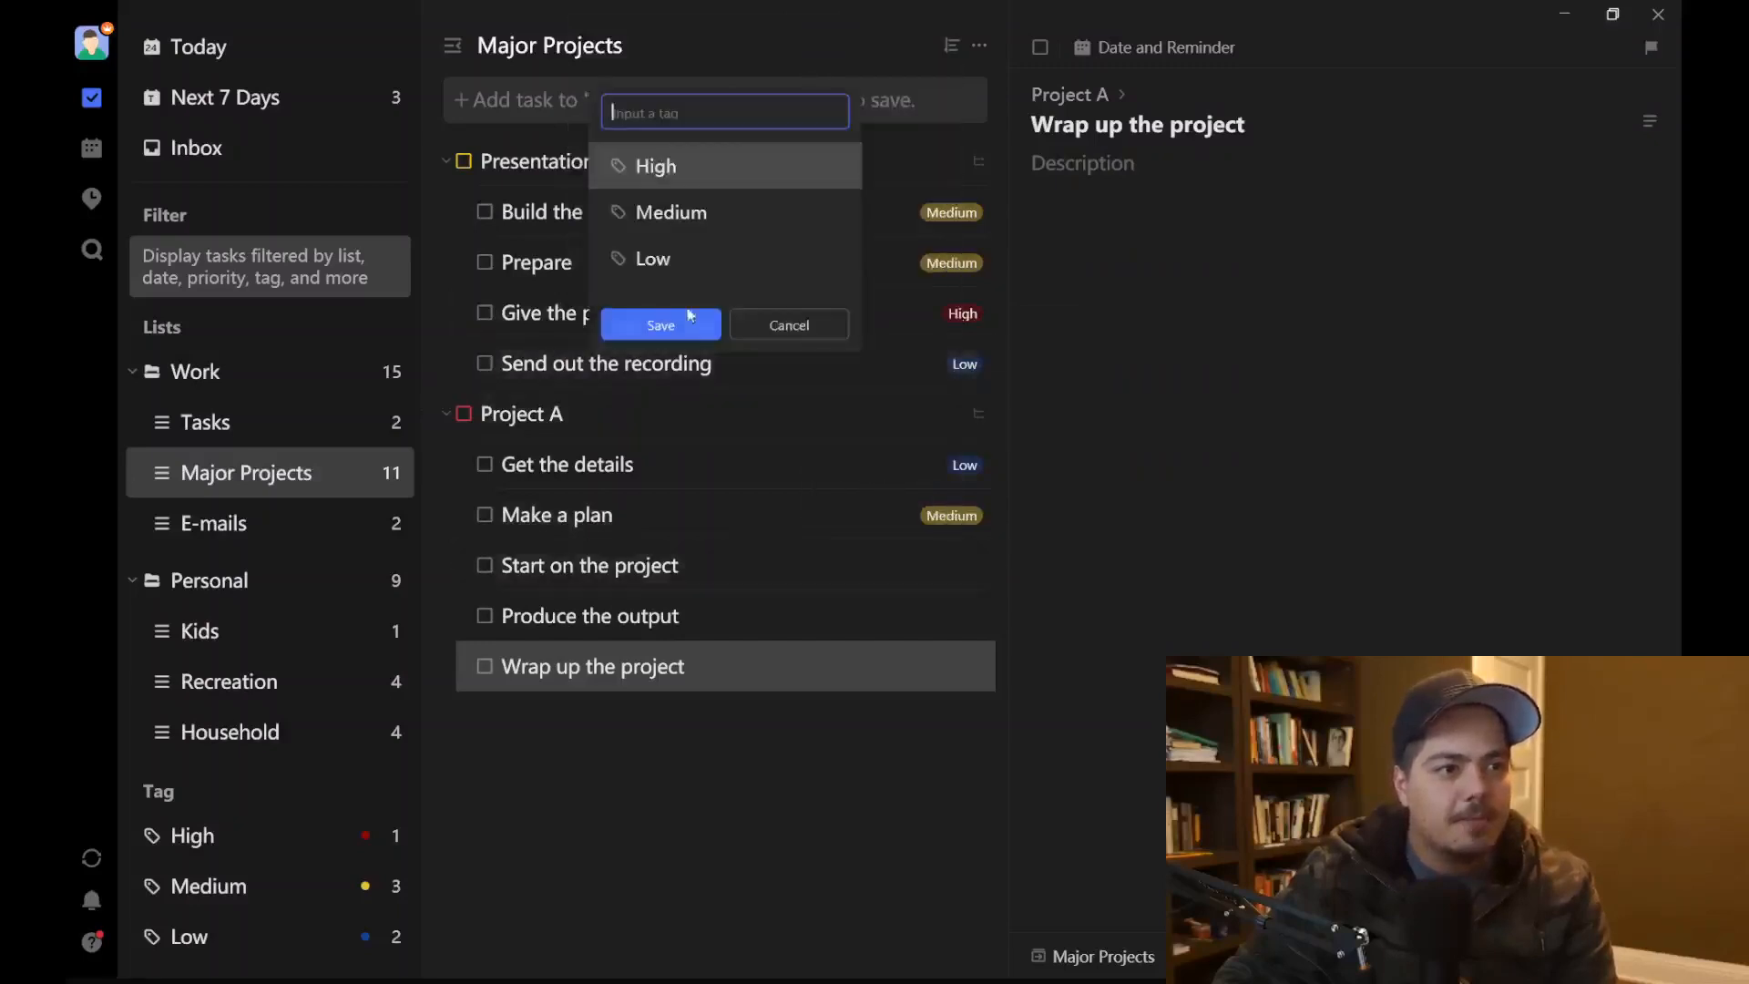
click(662, 210)
click(665, 324)
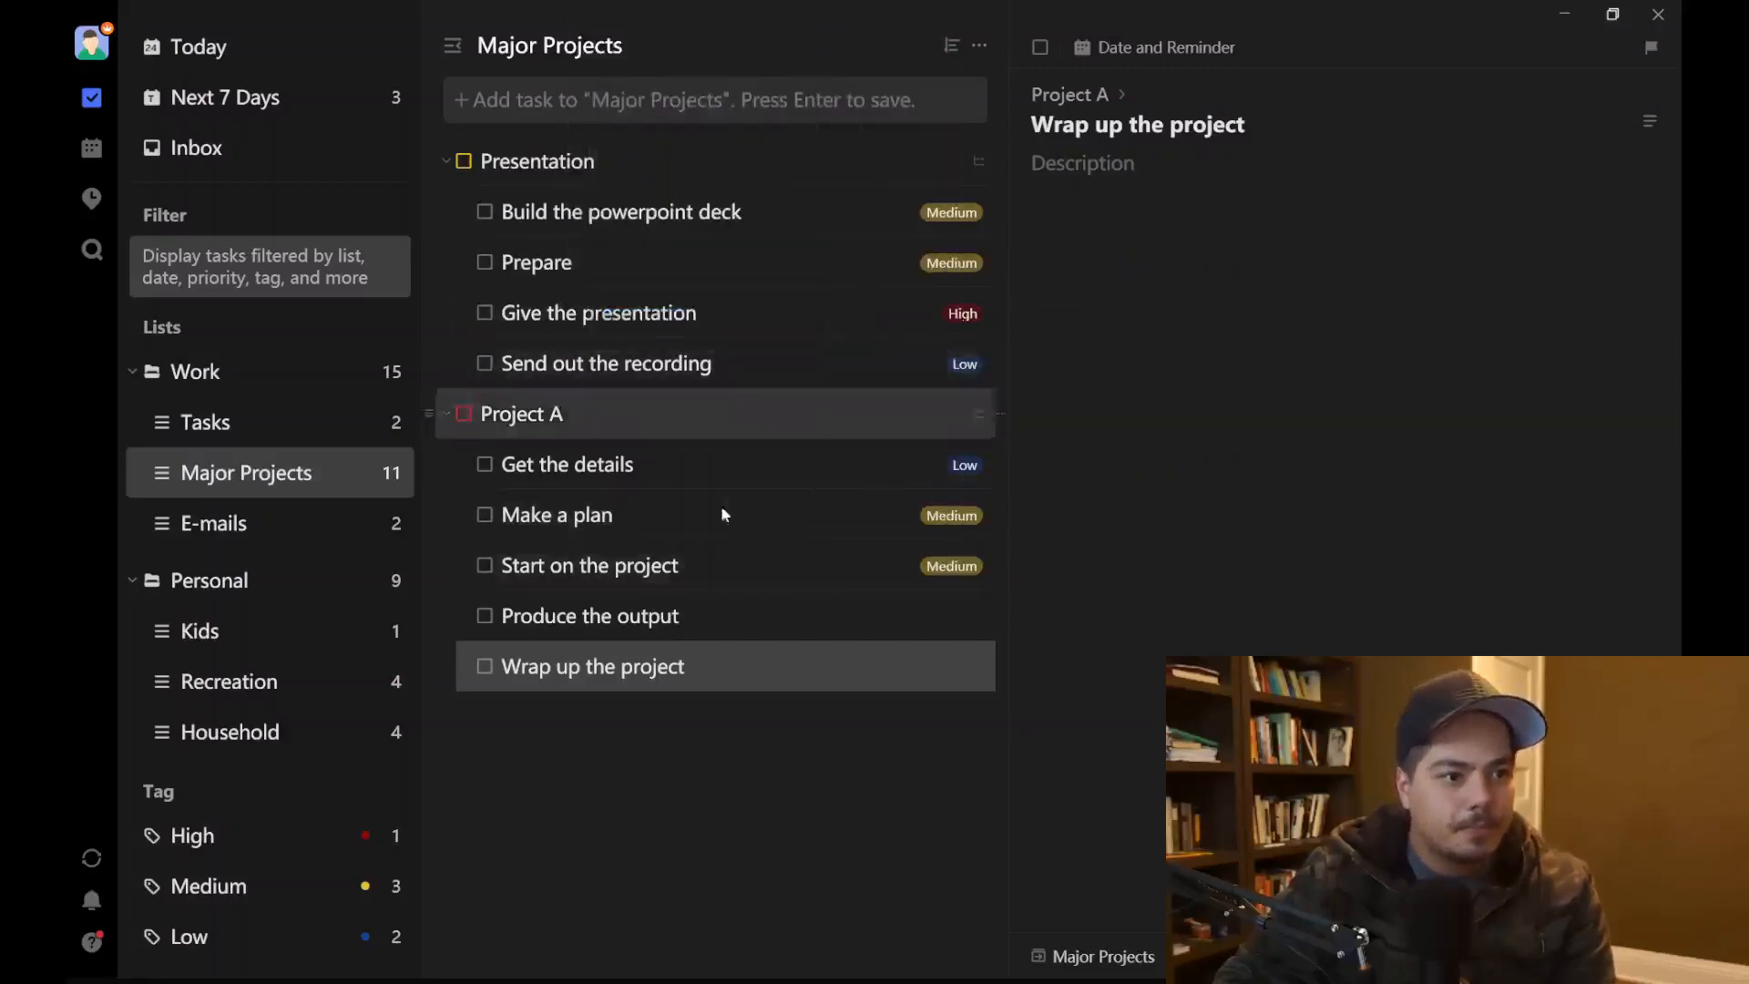
right_click(774, 632)
click(844, 407)
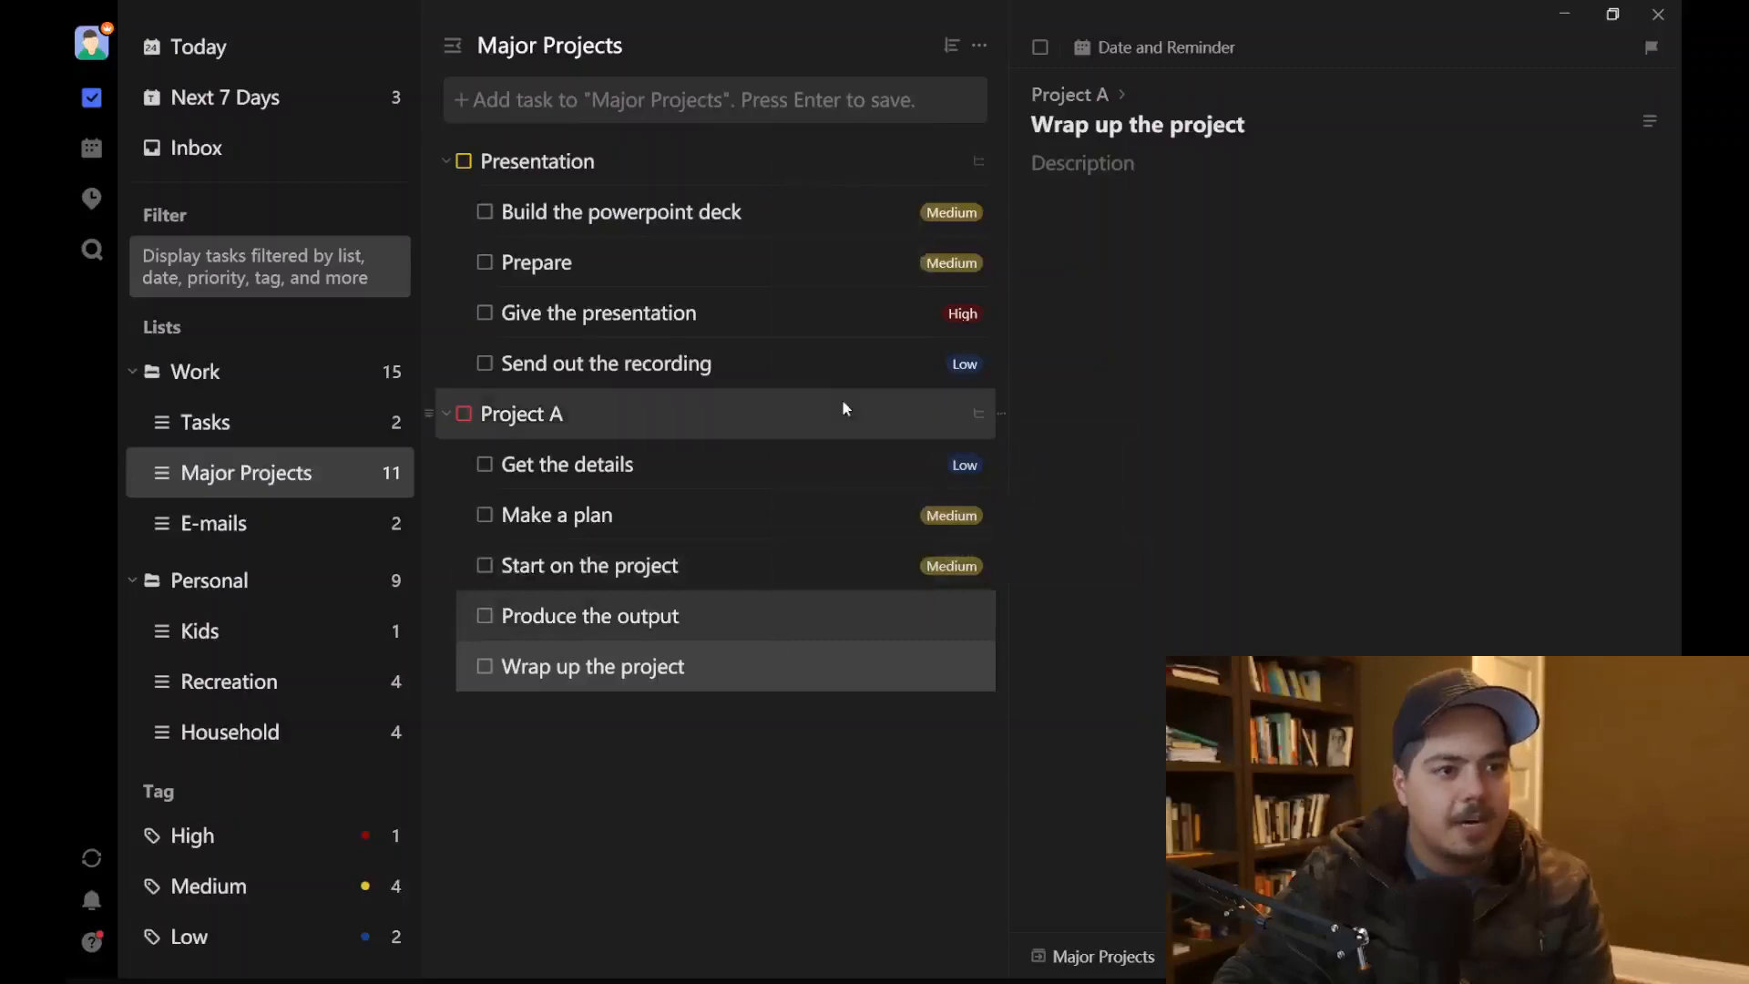
click(632, 257)
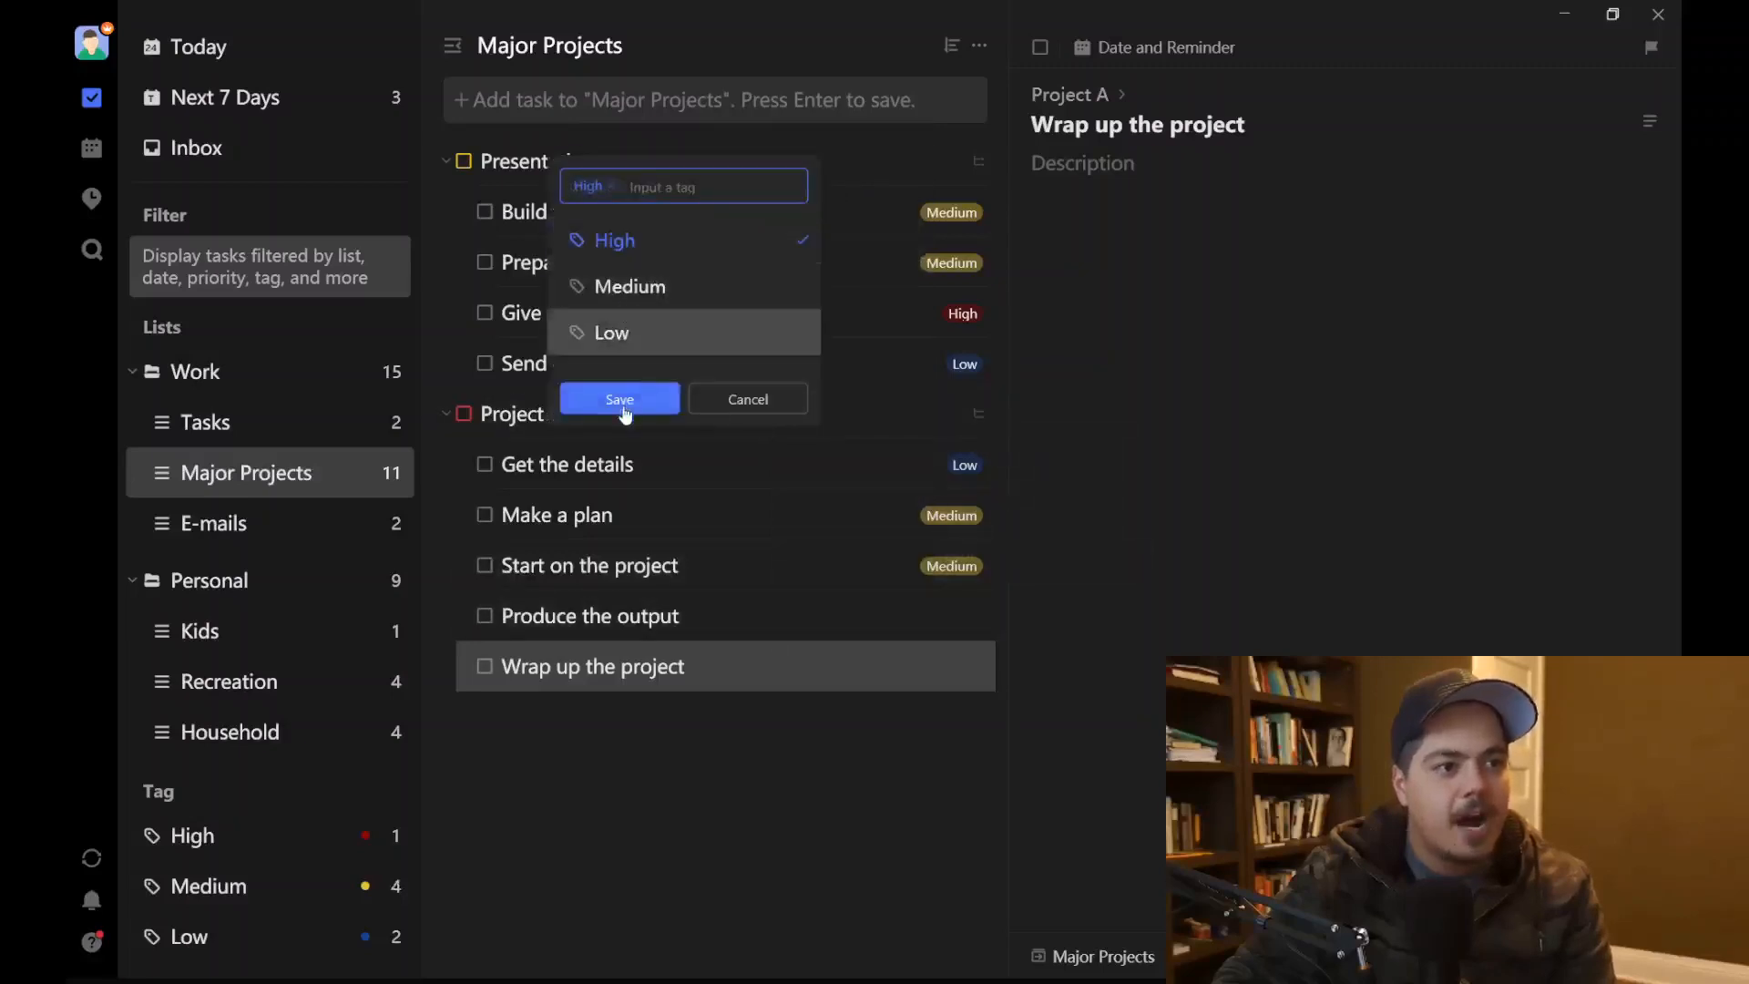
click(623, 398)
Step: Assign the Low tag to the subtask "Wrap up the project" and return to the Major Projects list
right_click(744, 674)
click(804, 434)
click(569, 377)
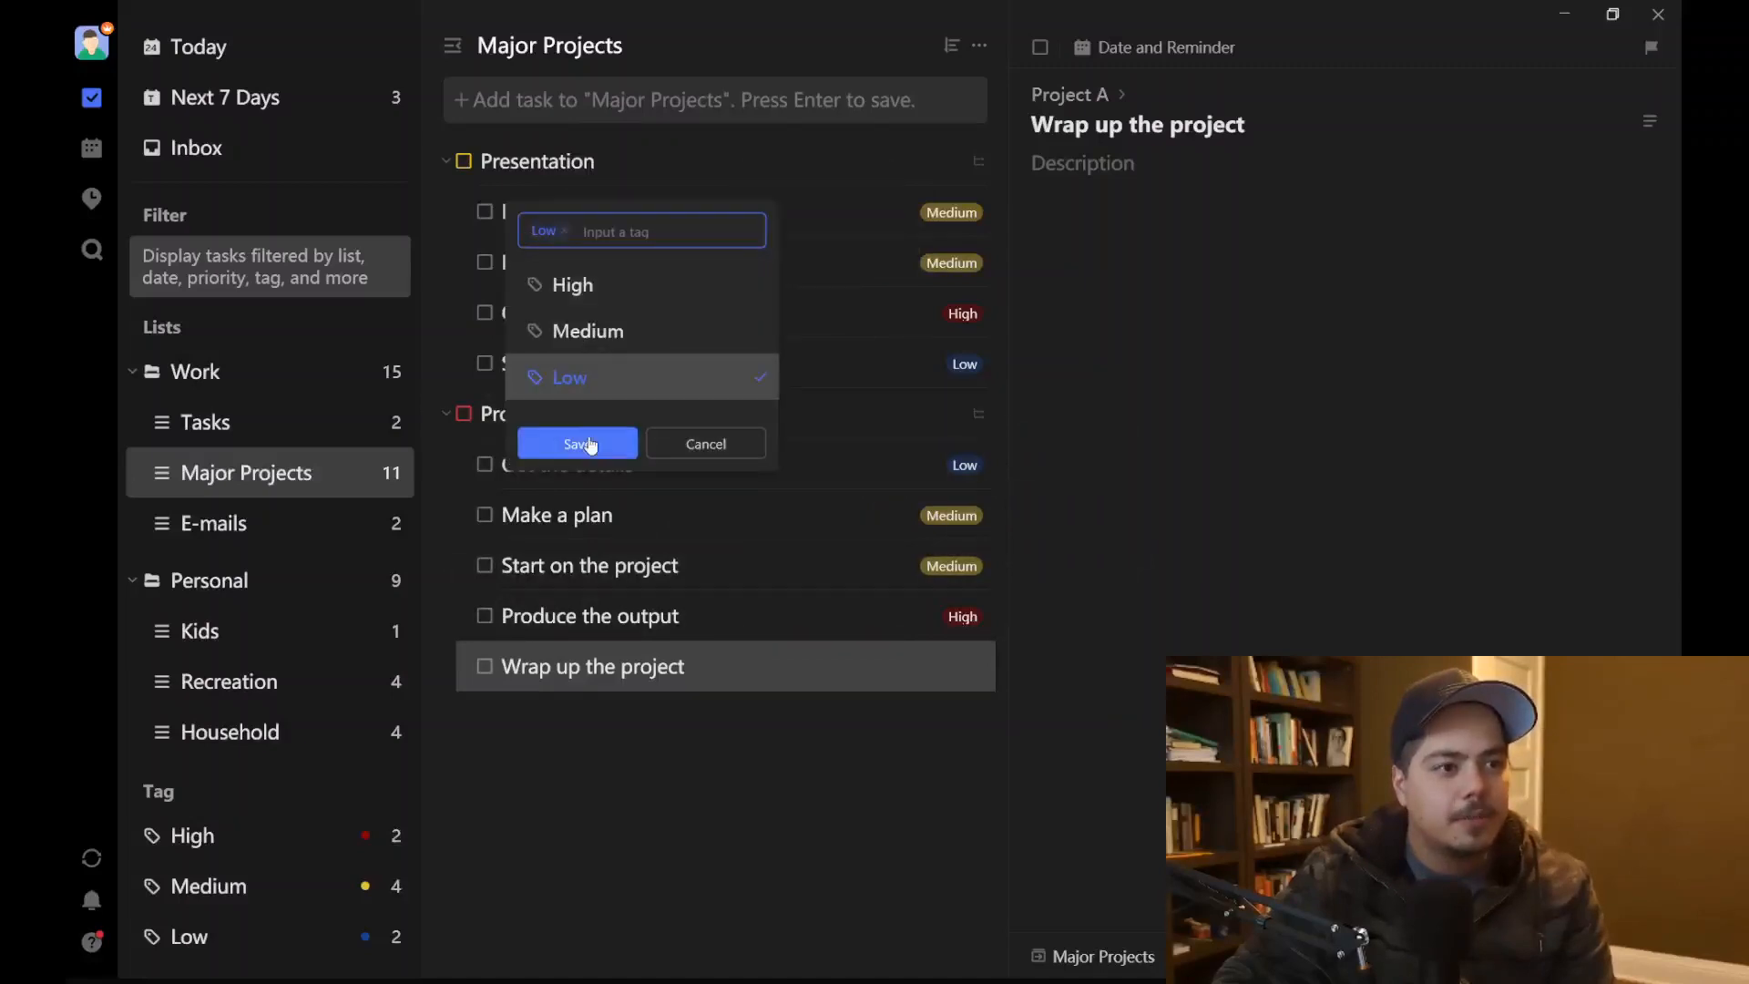
click(588, 444)
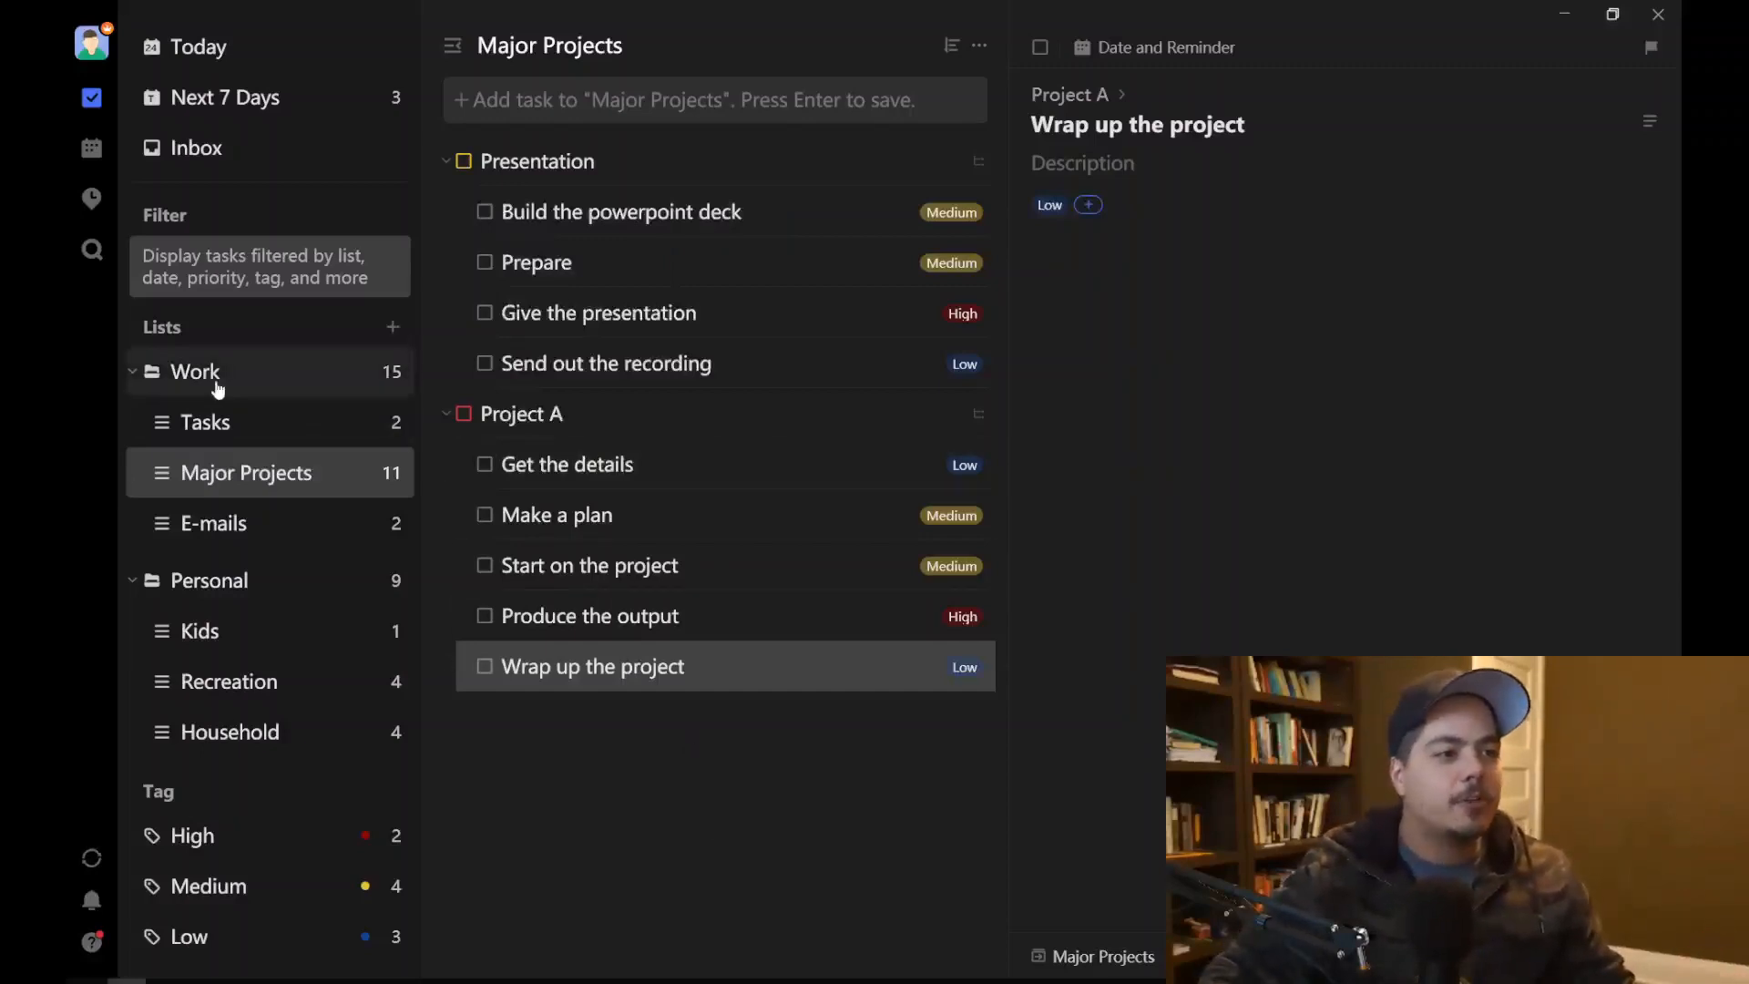
click(248, 483)
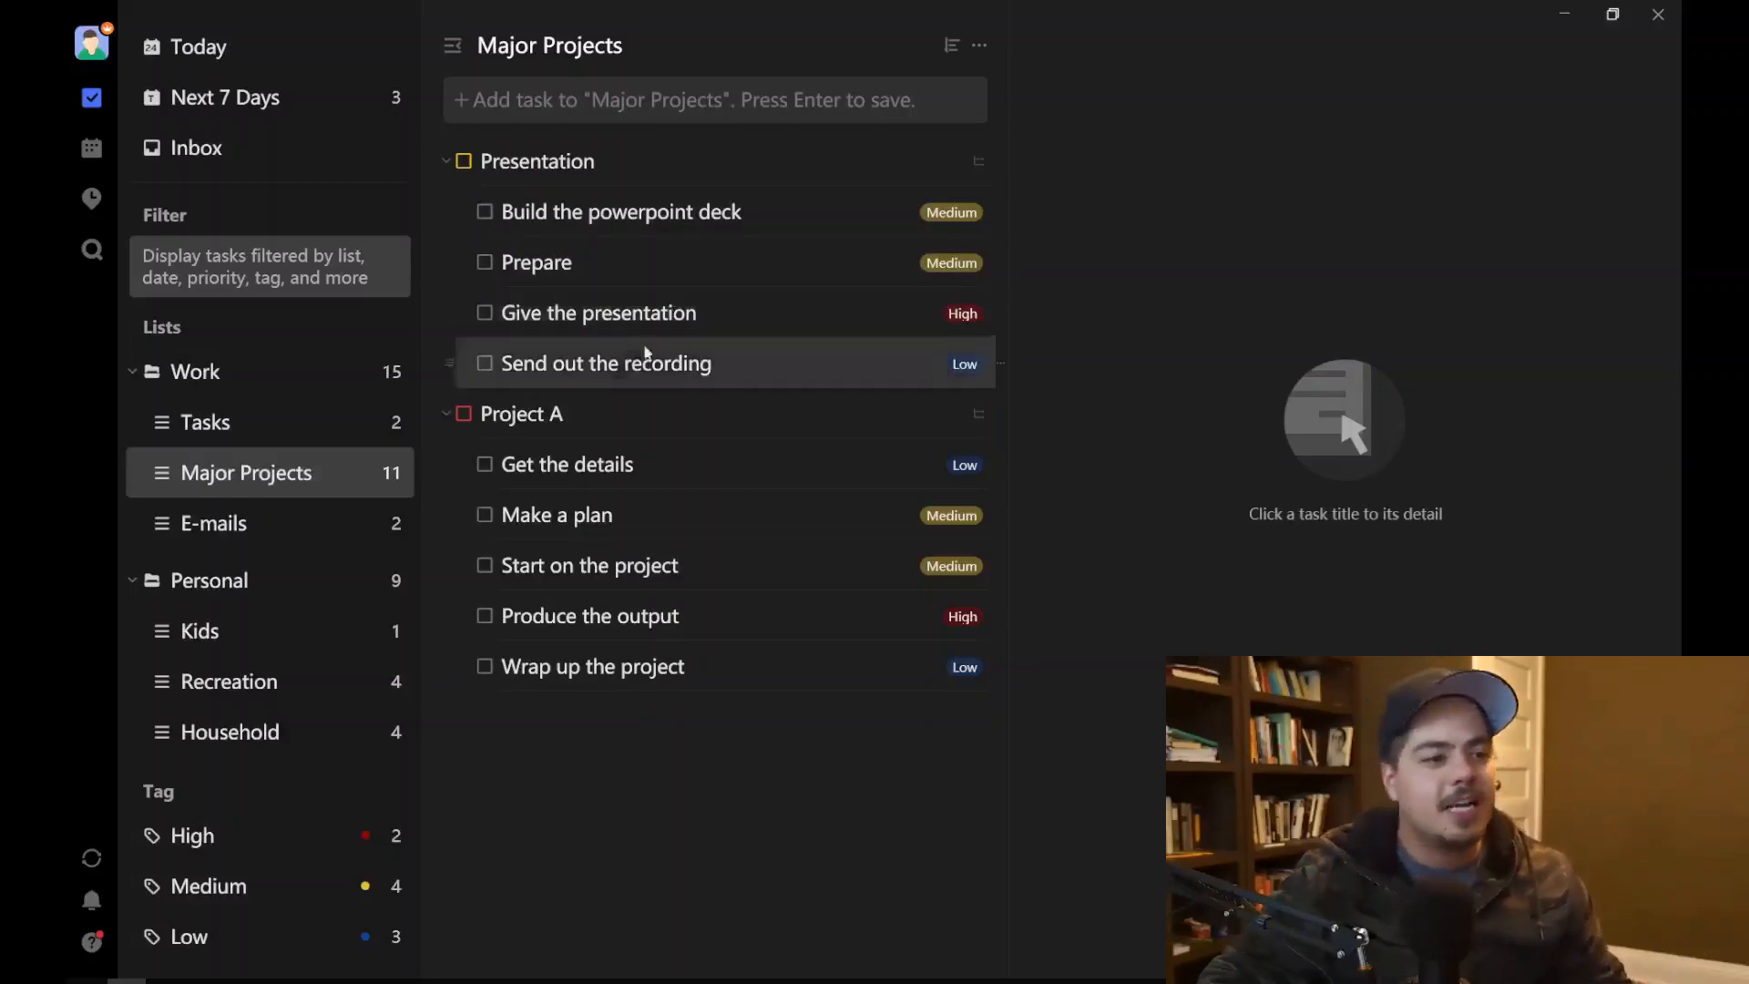
Step: Rename the Low tag to "5min" and save it
right_click(283, 947)
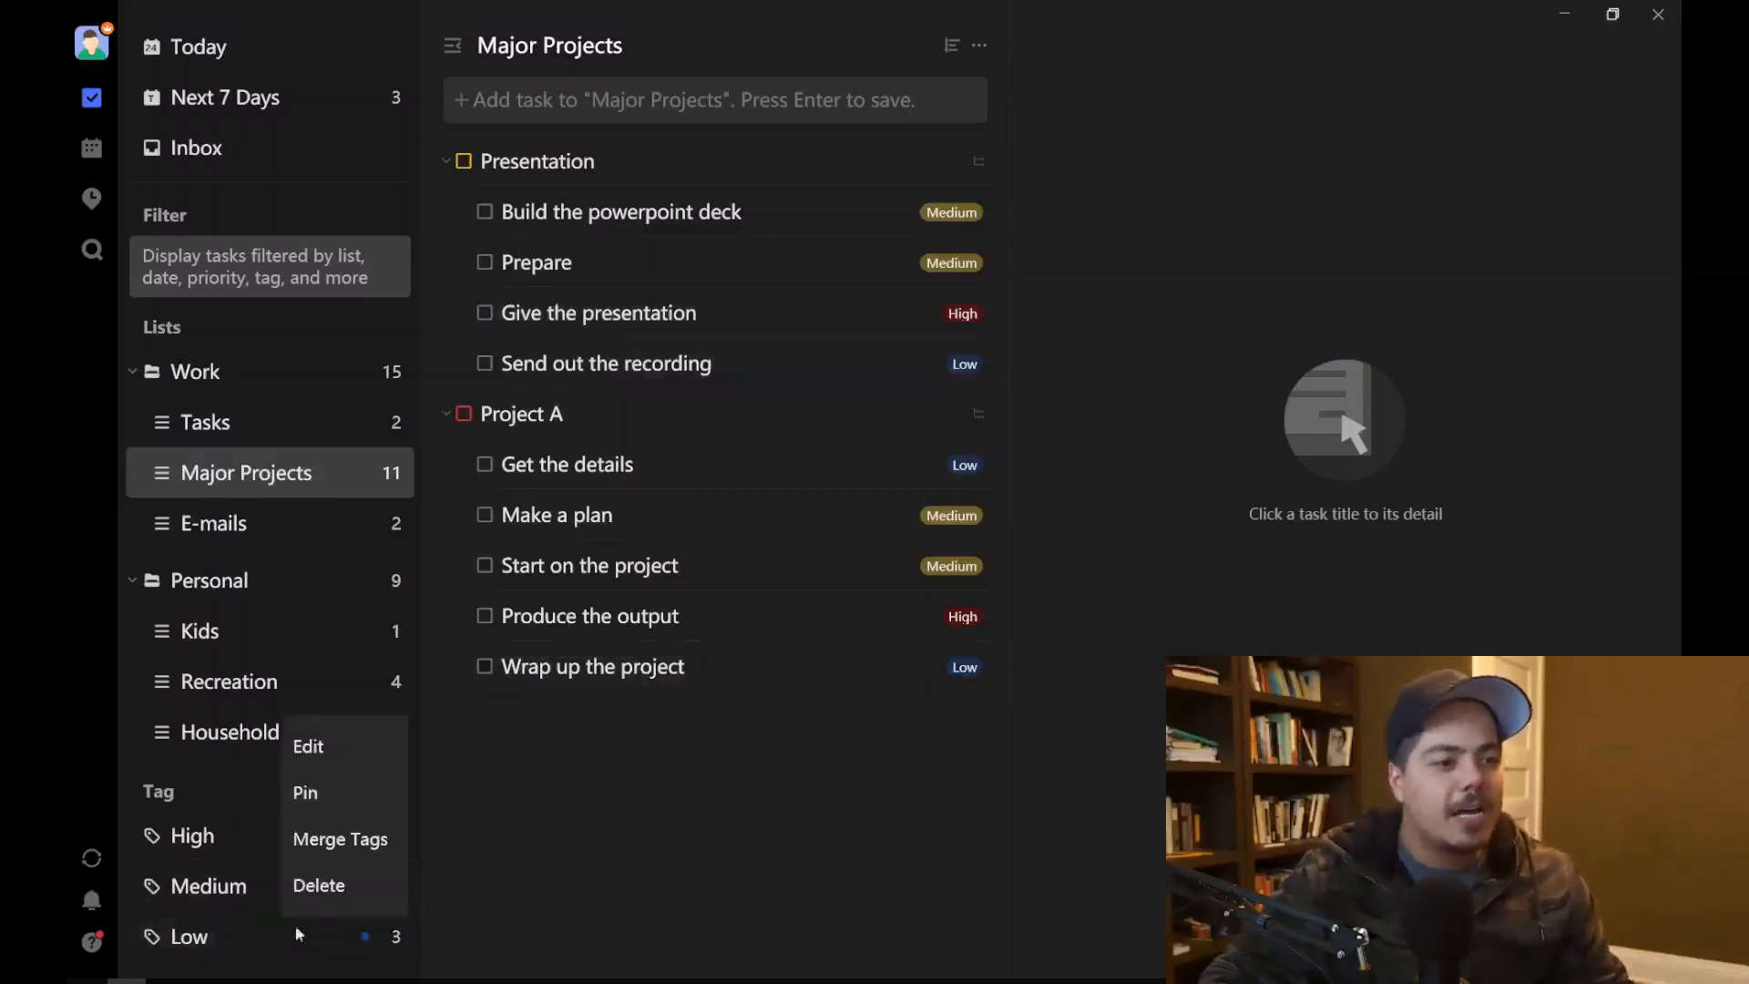
click(334, 747)
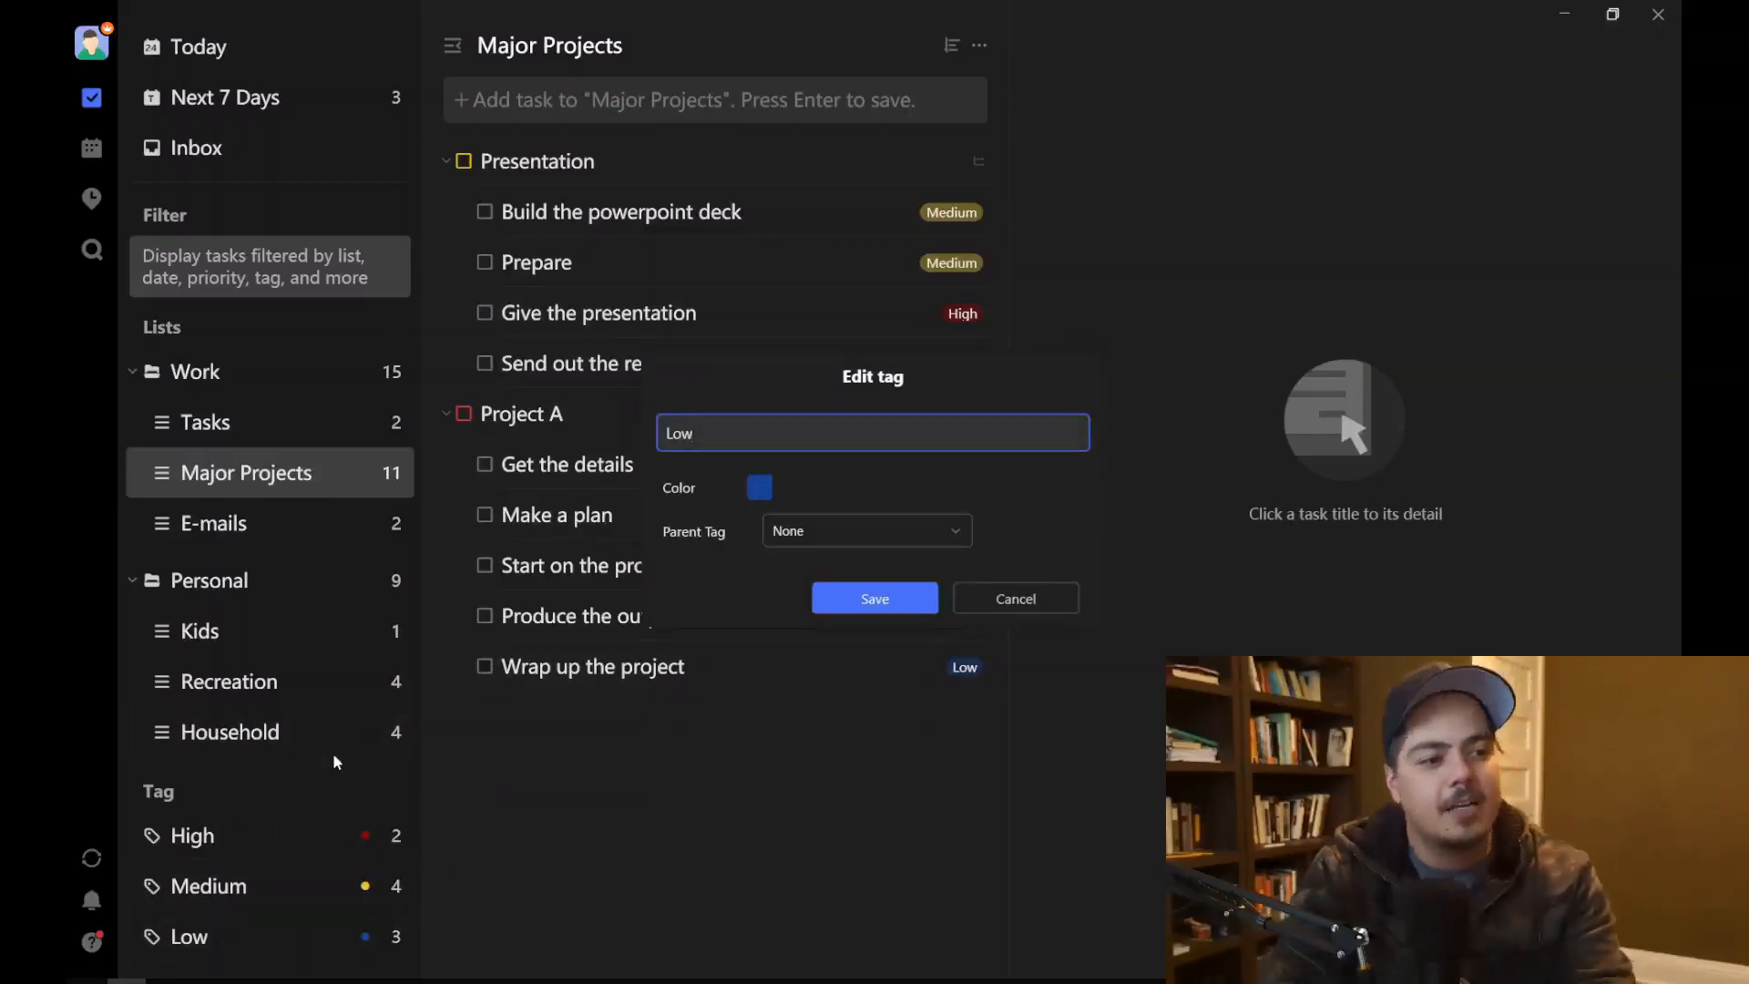
text(5 minutes)
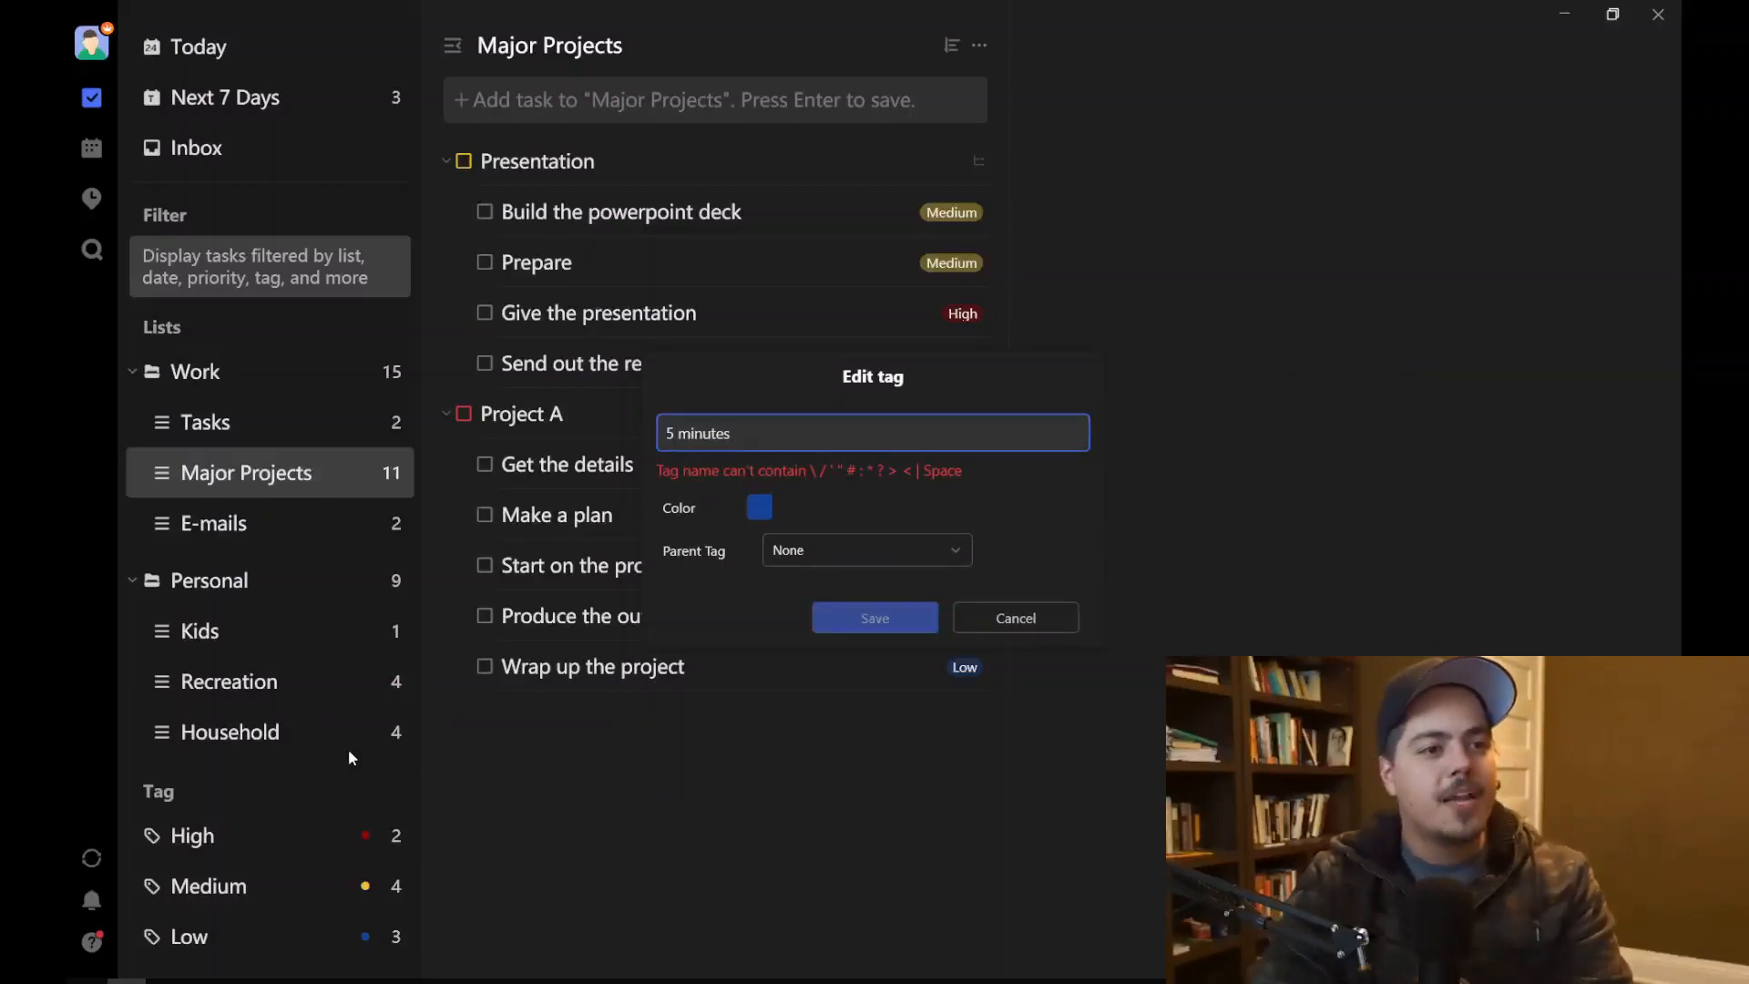
key(BackSpace)
key(BackSpace)
key(BackSpace)
key(BackSpace)
key(BackSpace)
key(BackSpace)
key(BackSpace)
key(BackSpace)
text(min)
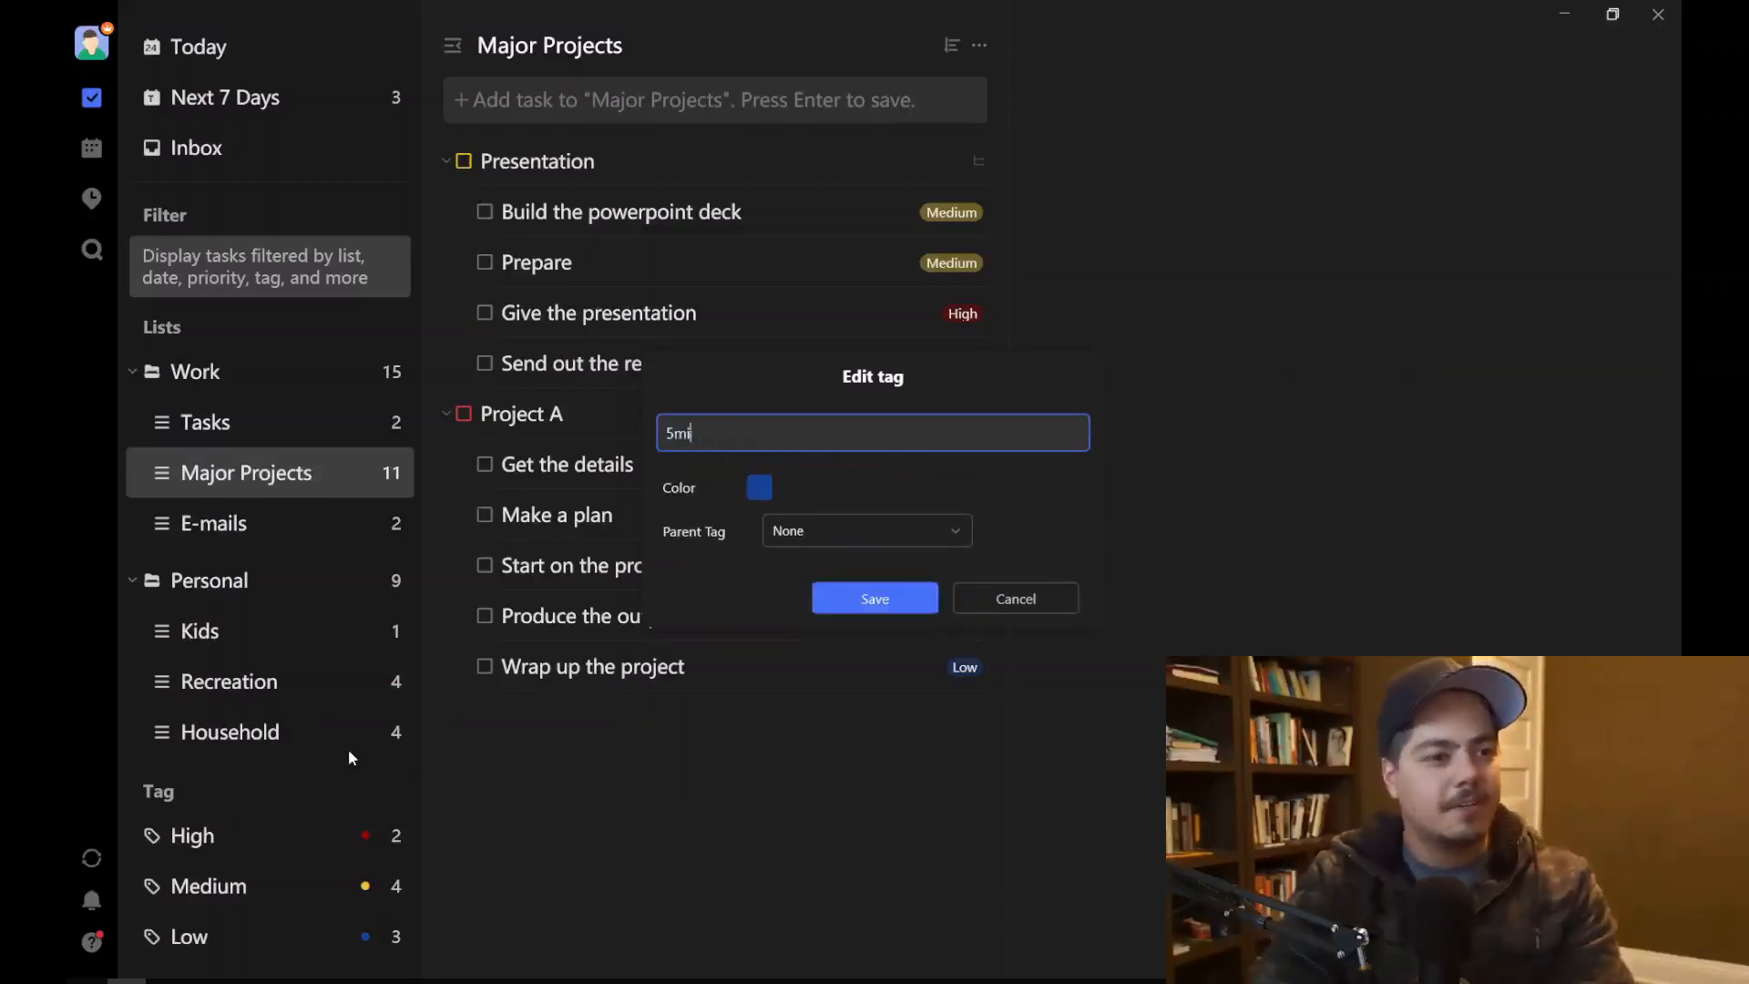
click(845, 597)
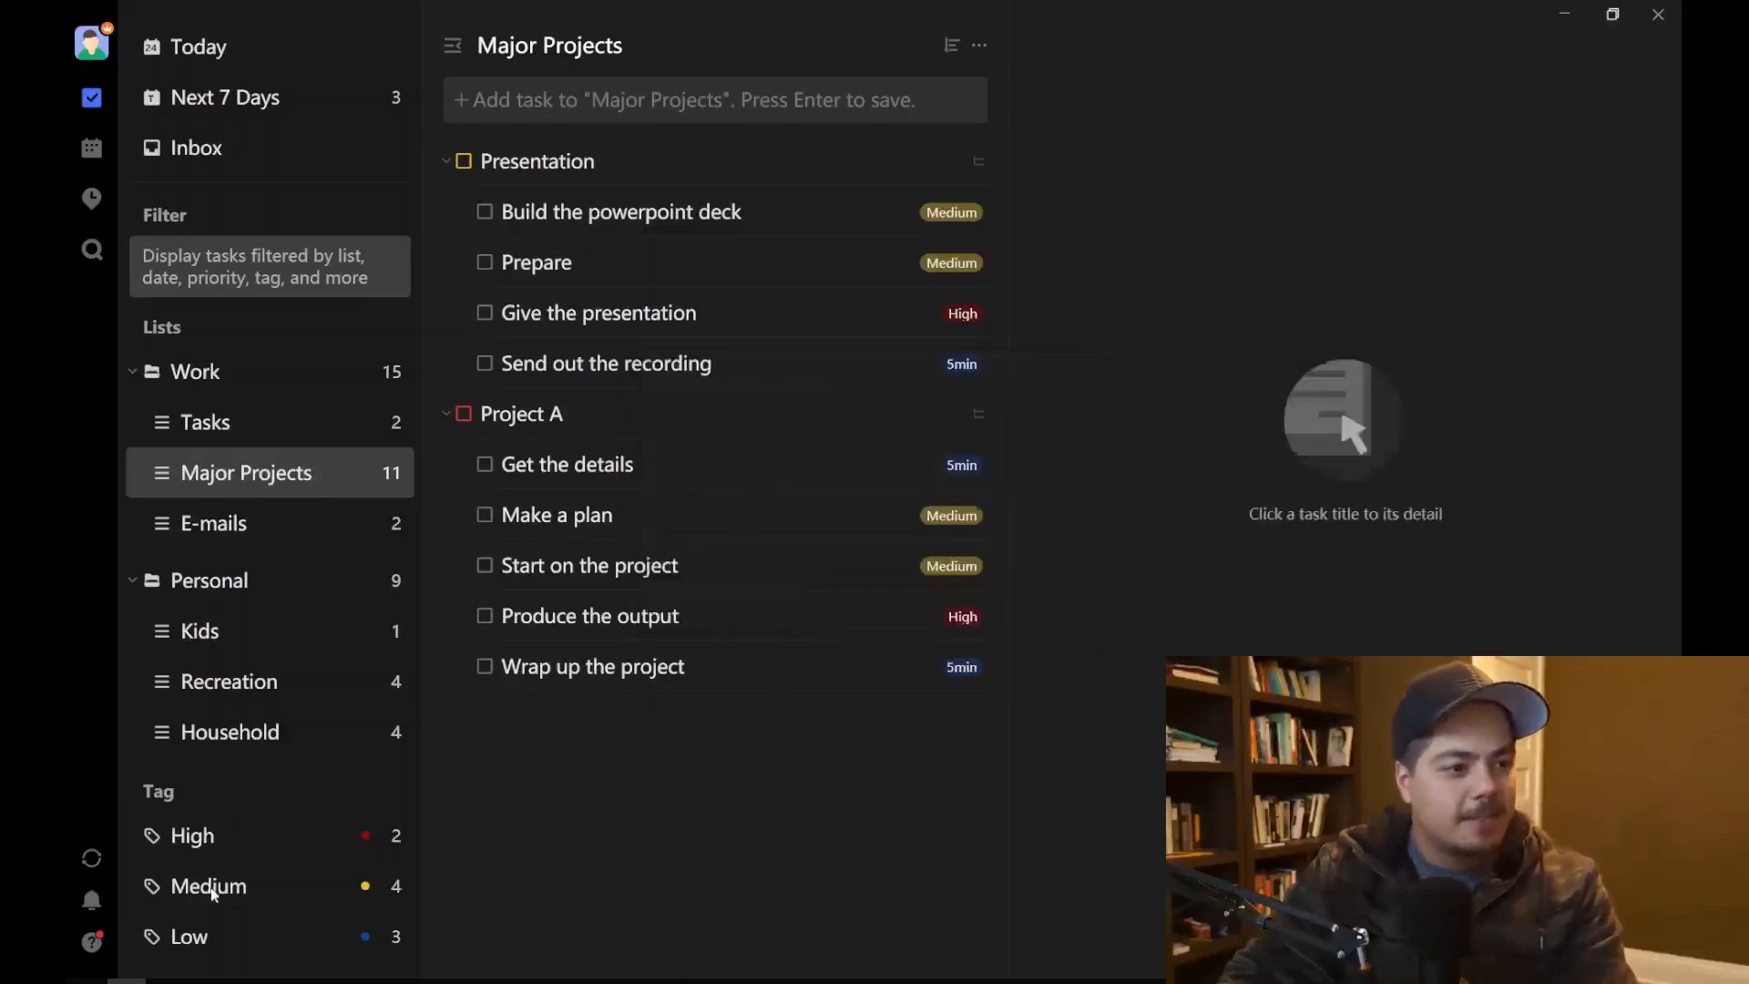
Step: Rename the Medium tag to "10min-60min" and save it
right_click(264, 898)
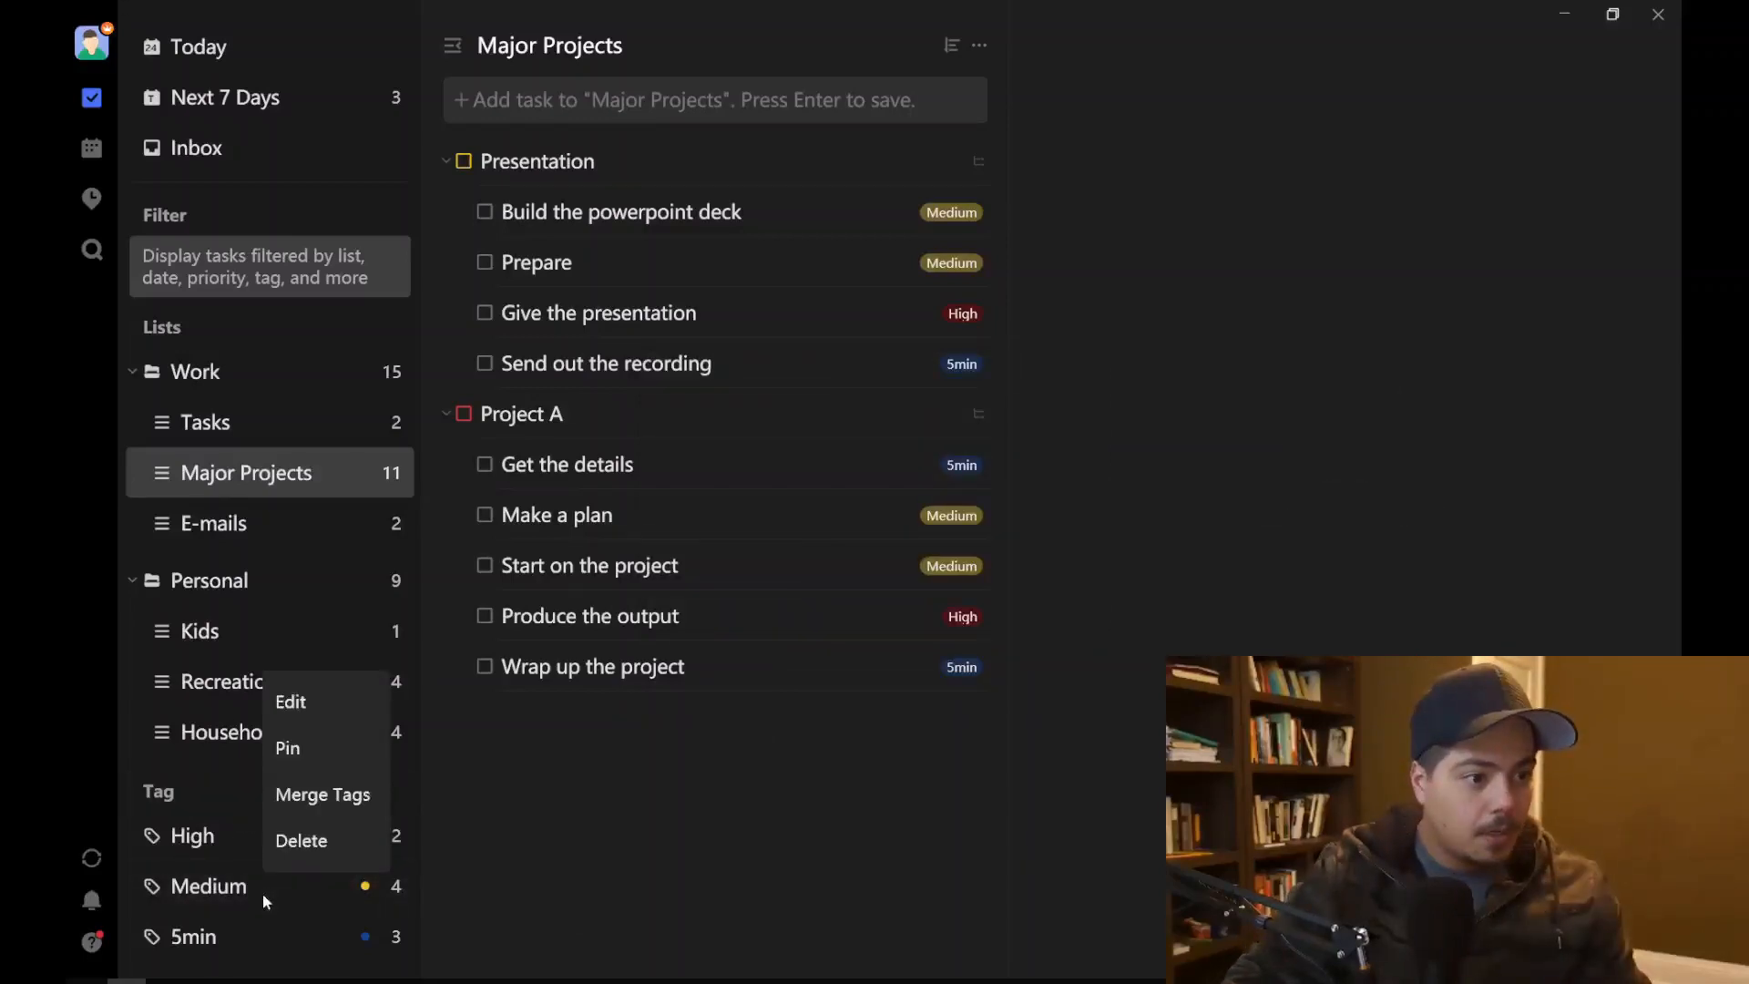
click(300, 710)
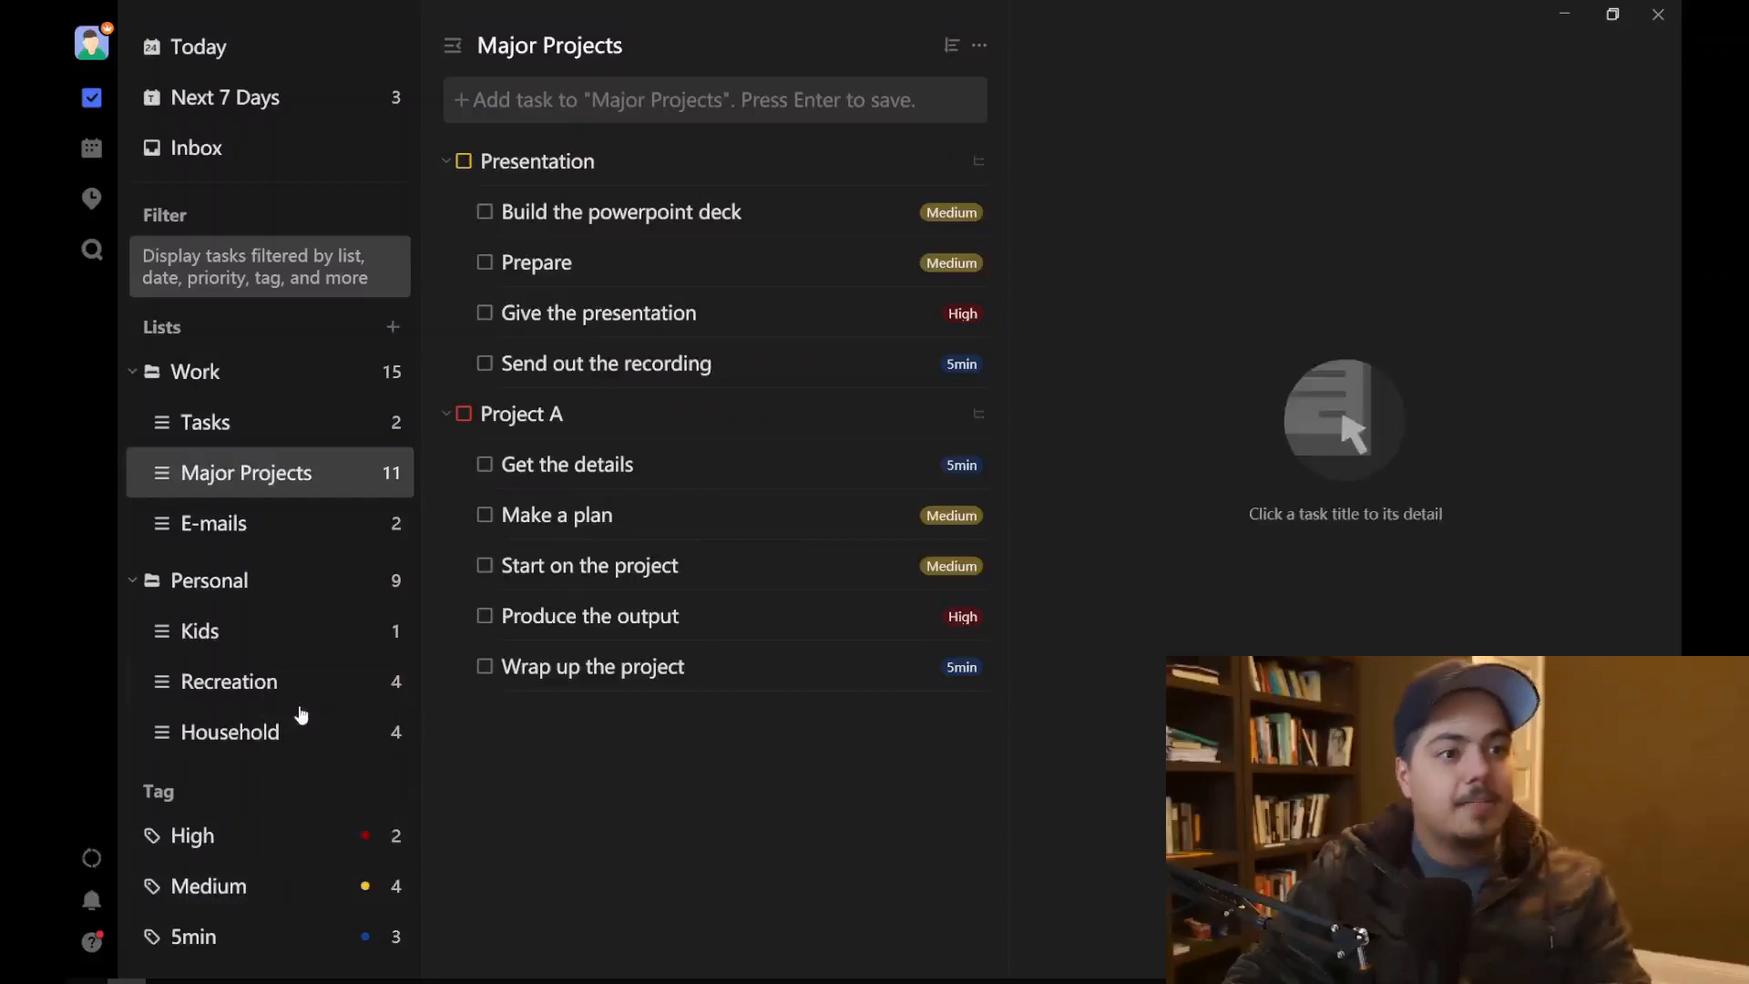
key(ctrl+a)
text(10)
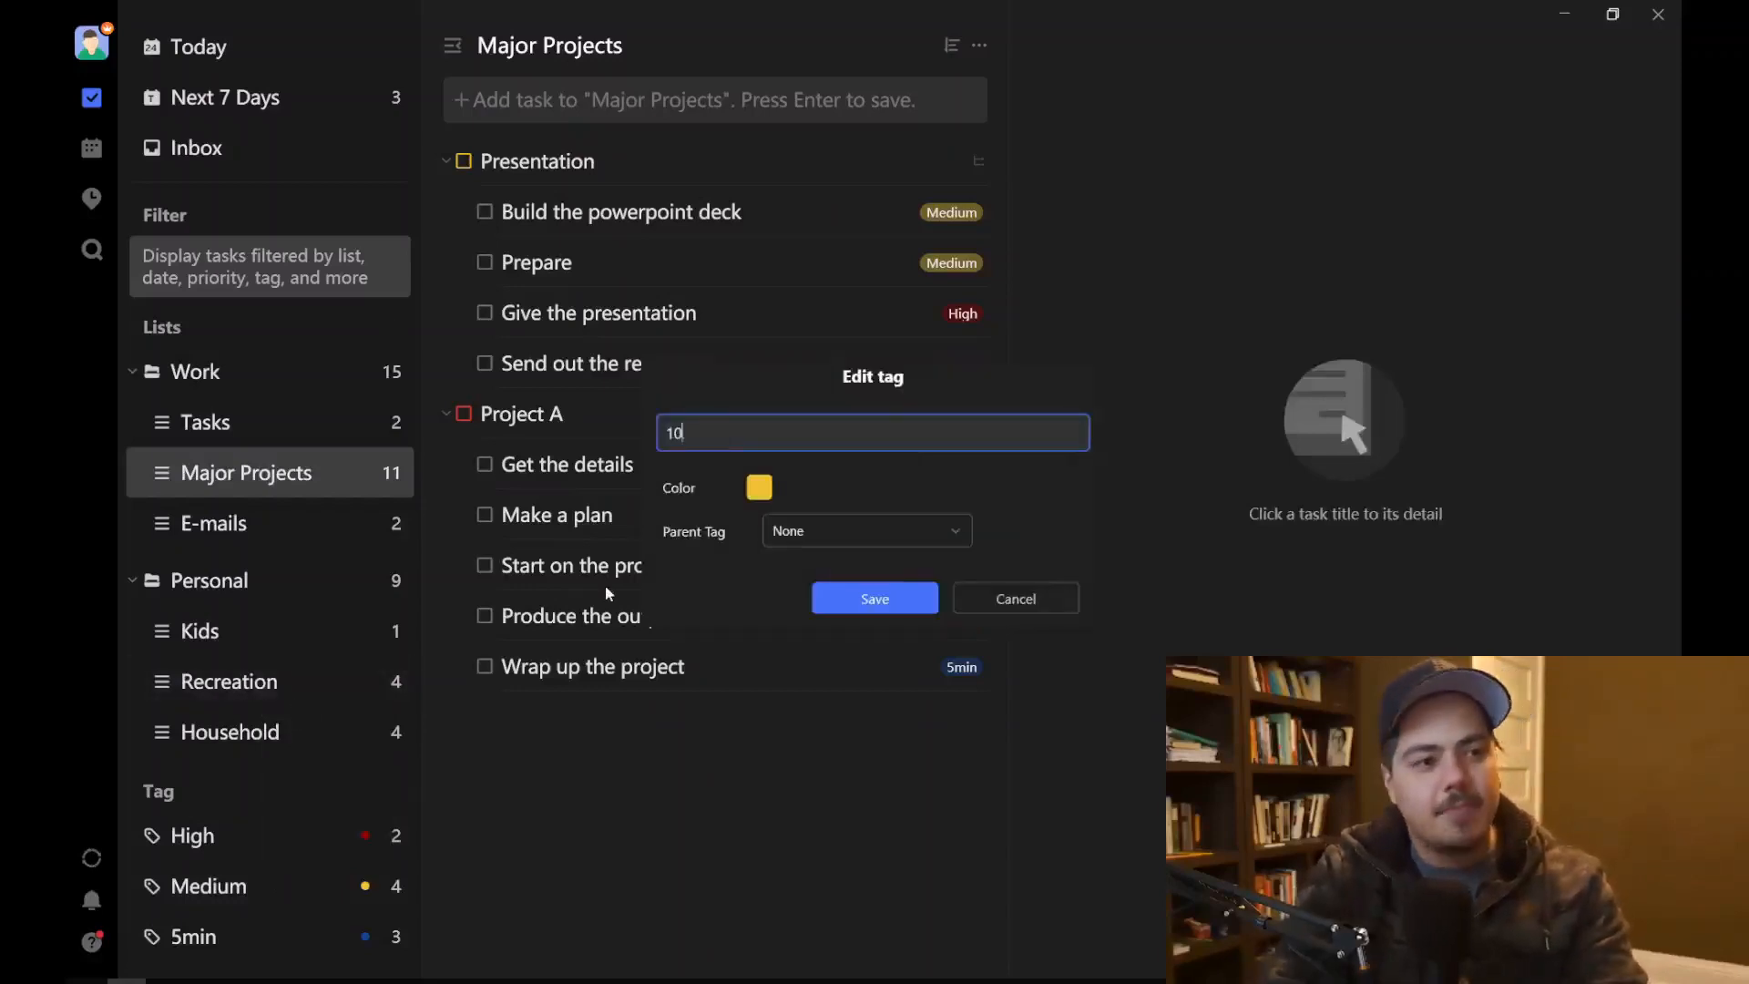
text(min-60min)
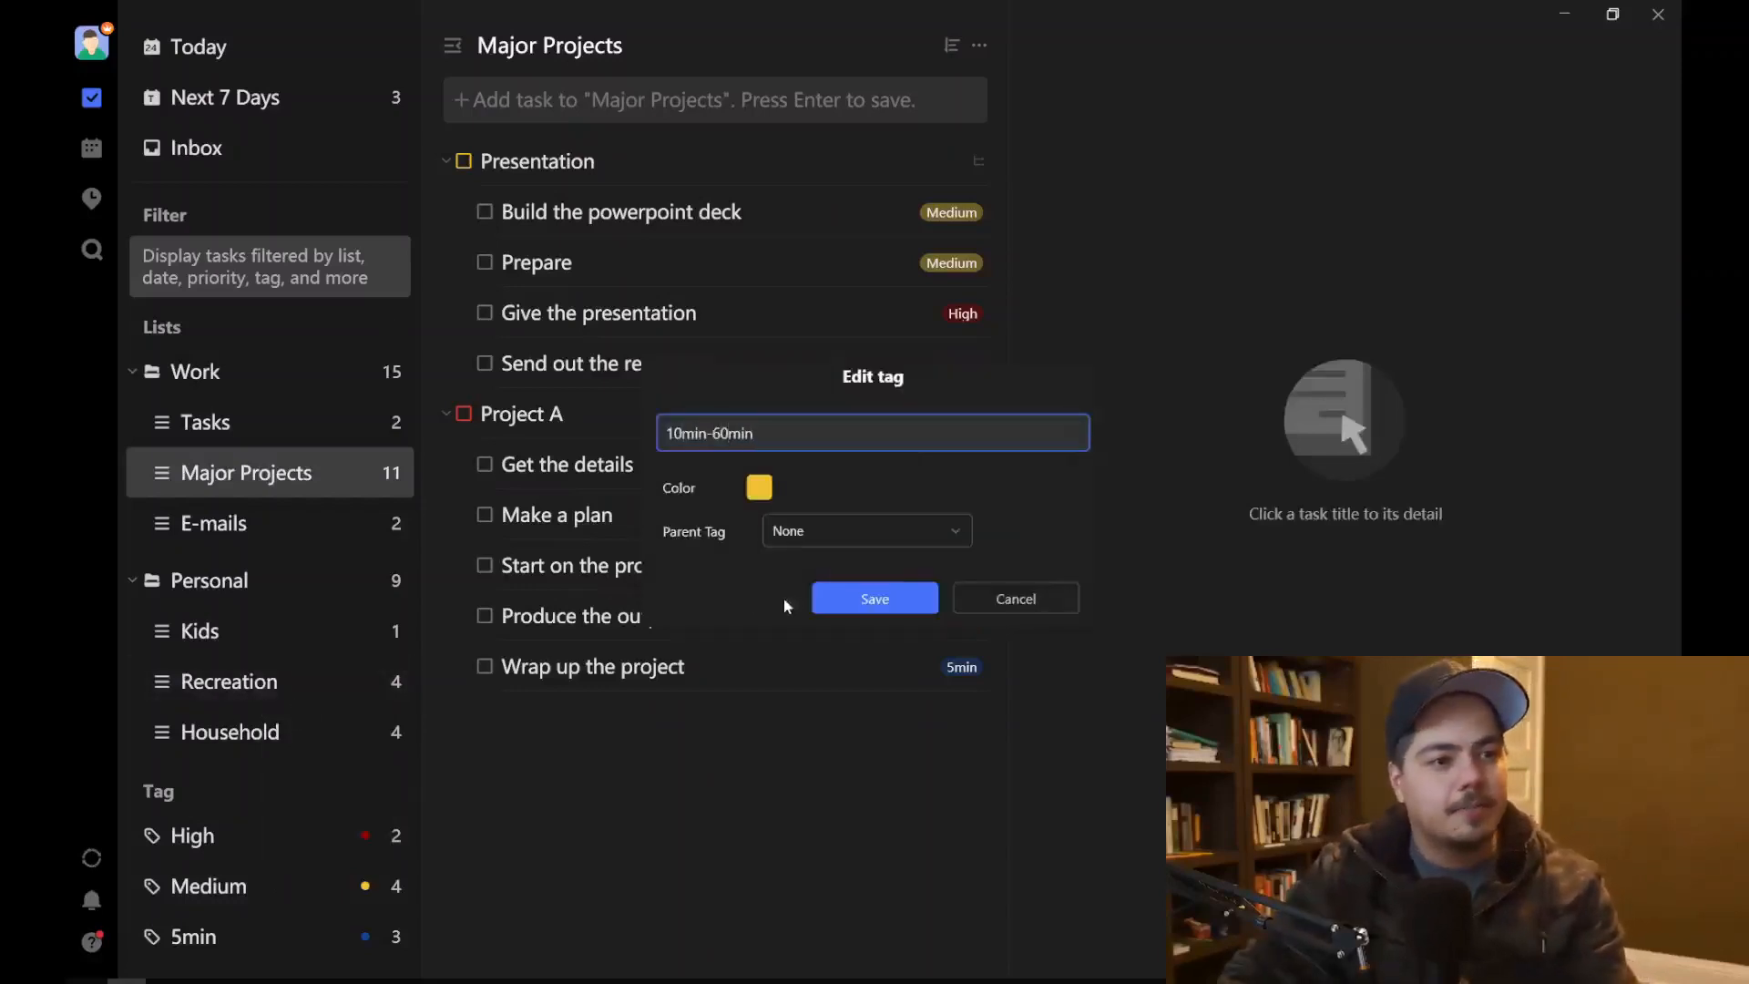
click(853, 603)
Step: Rename the High tag to "60+min" and save it
right_click(215, 836)
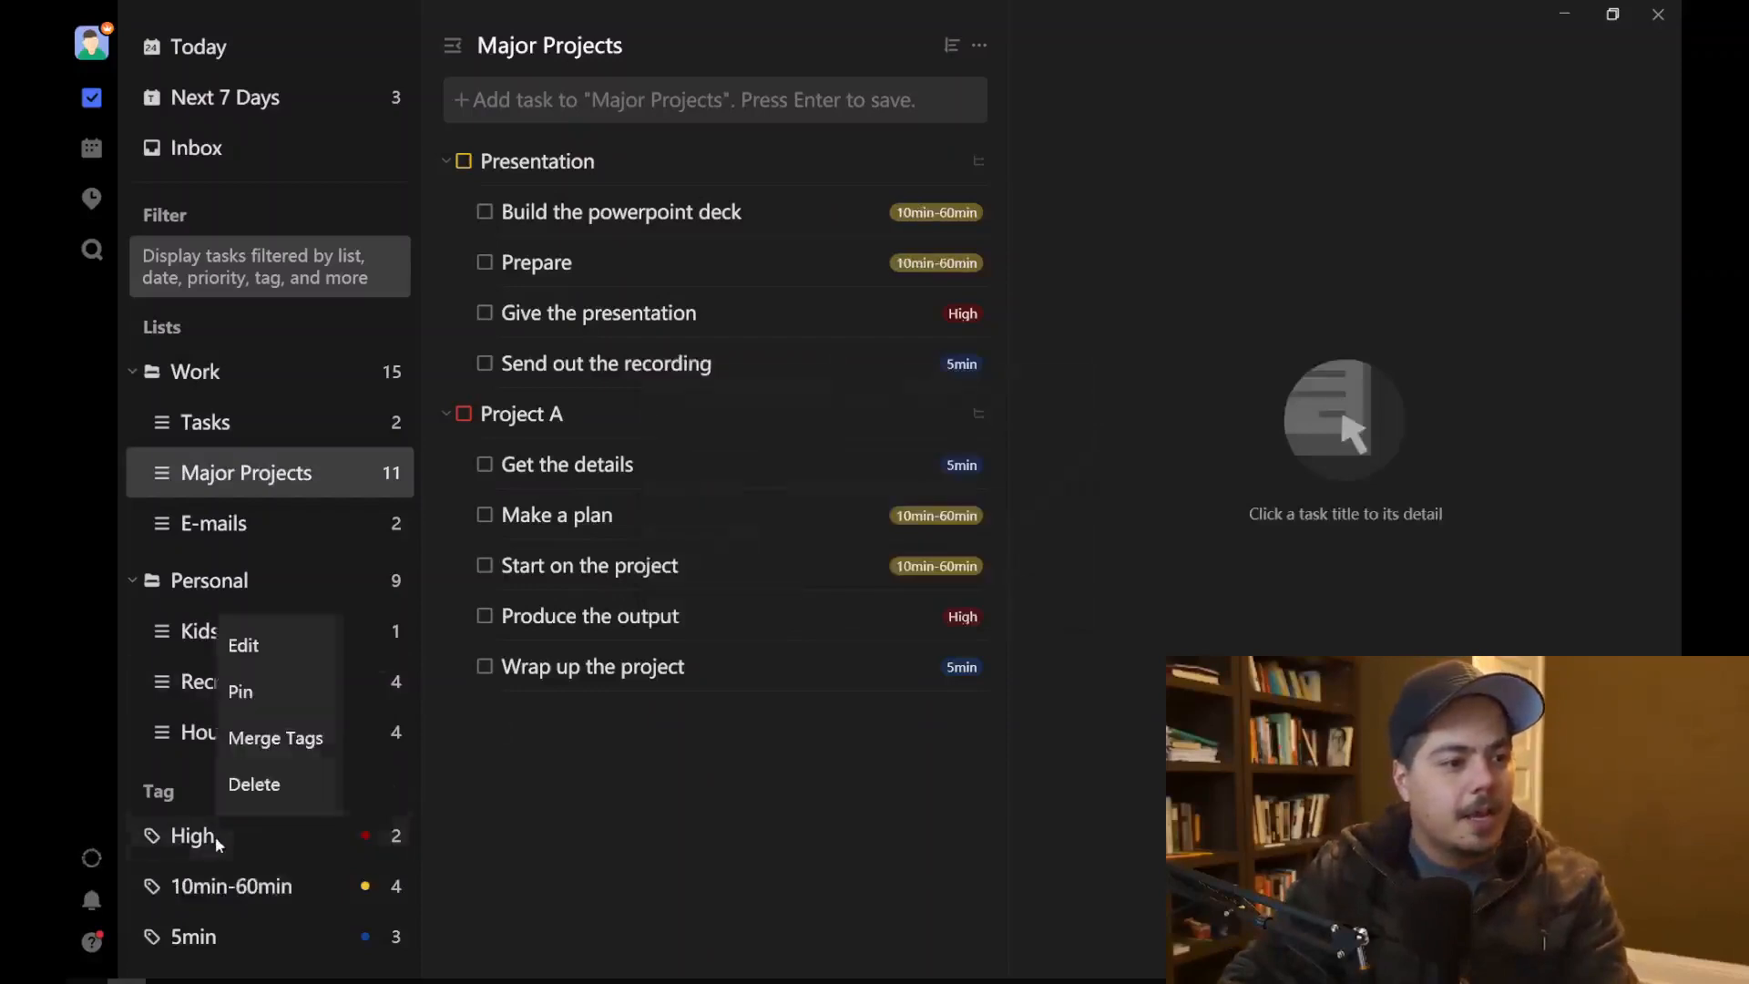
click(262, 649)
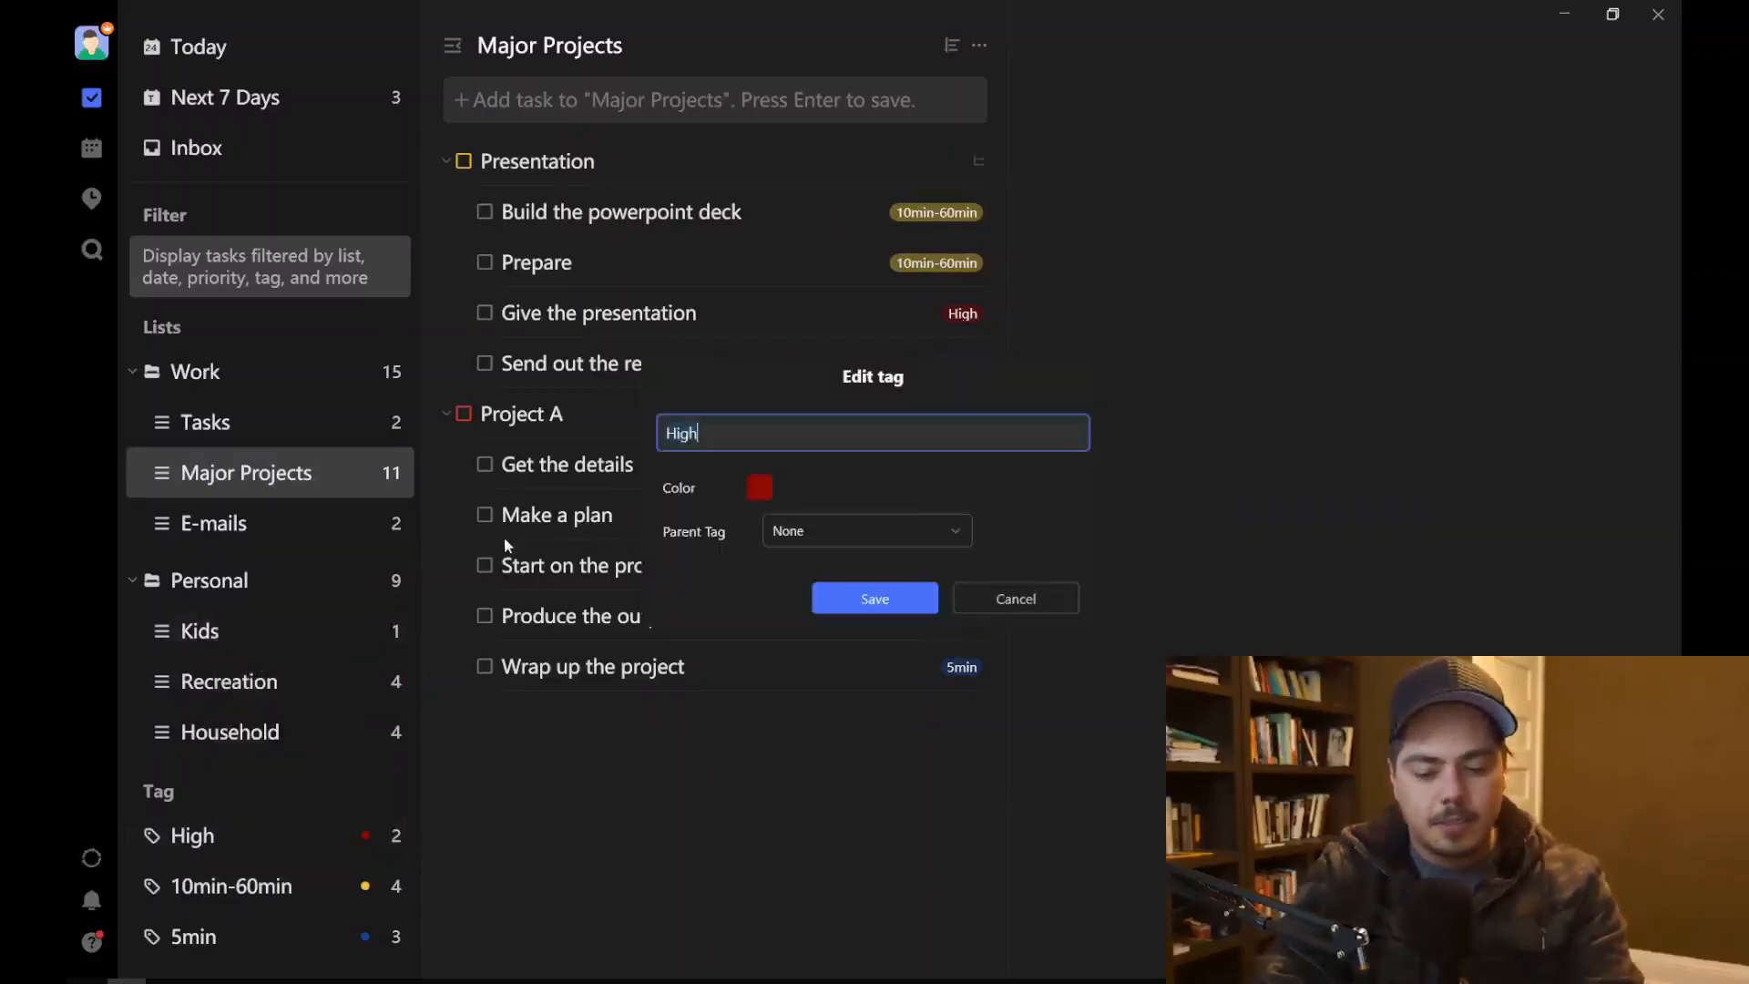
key(BackSpace)
key(BackSpace)
key(BackSpace)
key(BackSpace)
text(60+min)
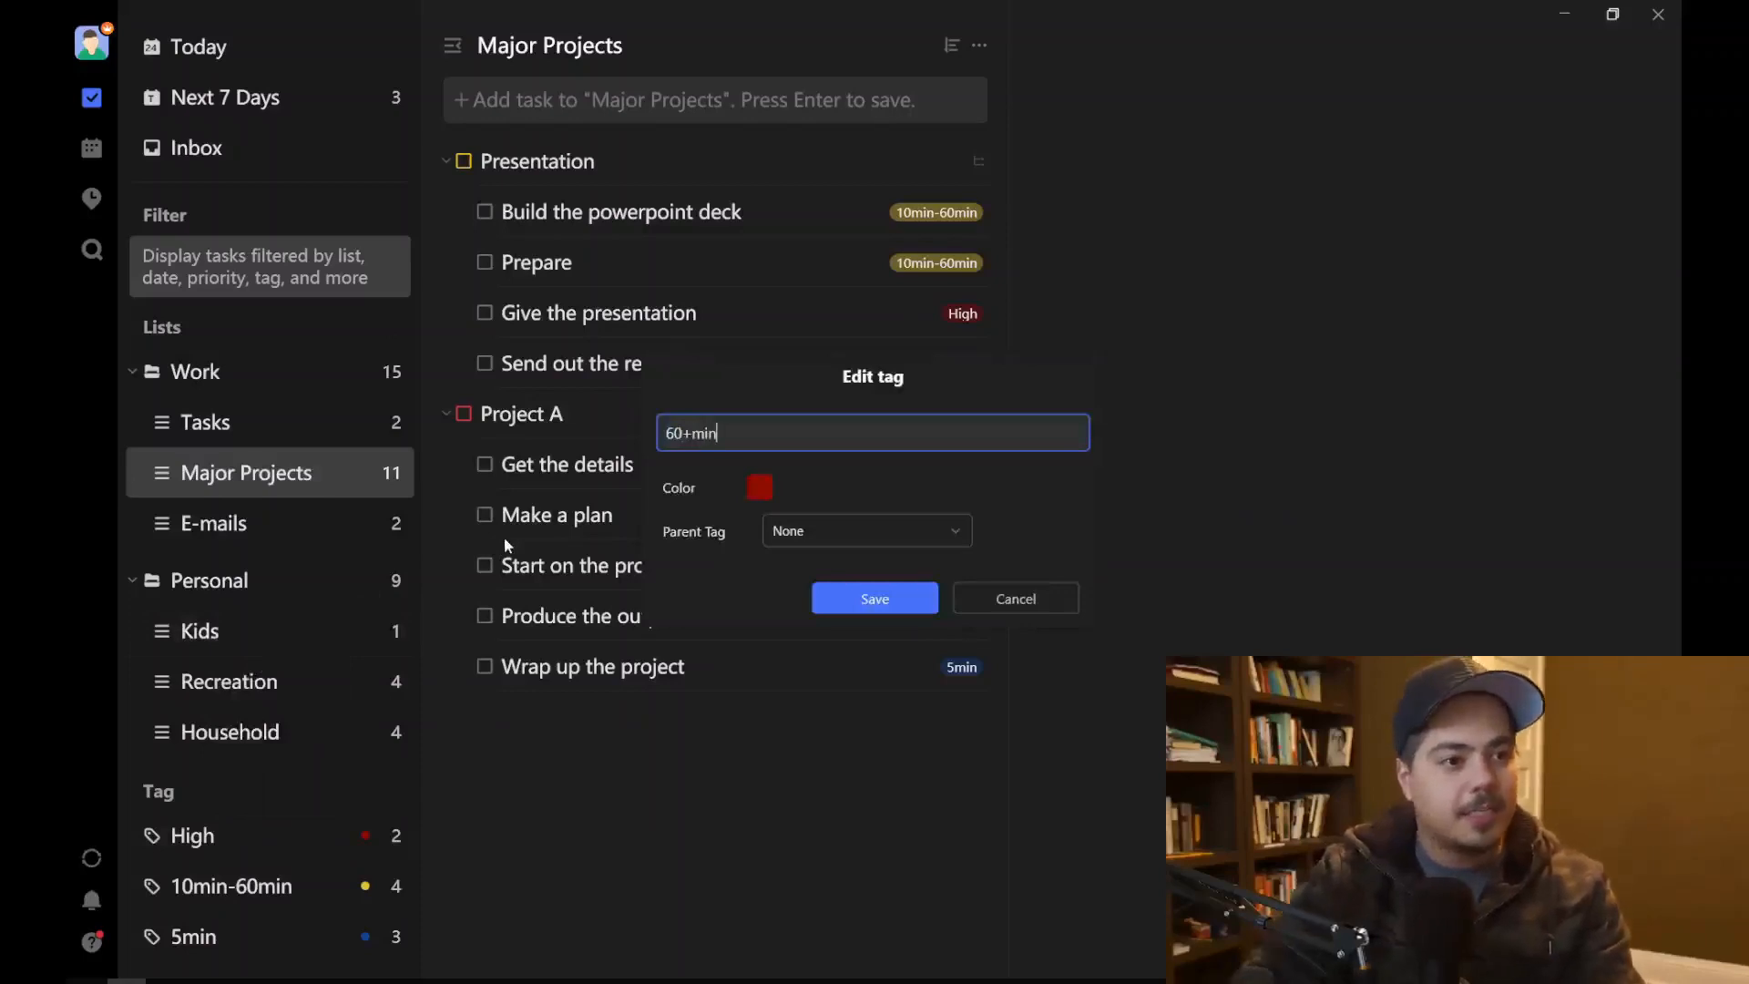
click(882, 609)
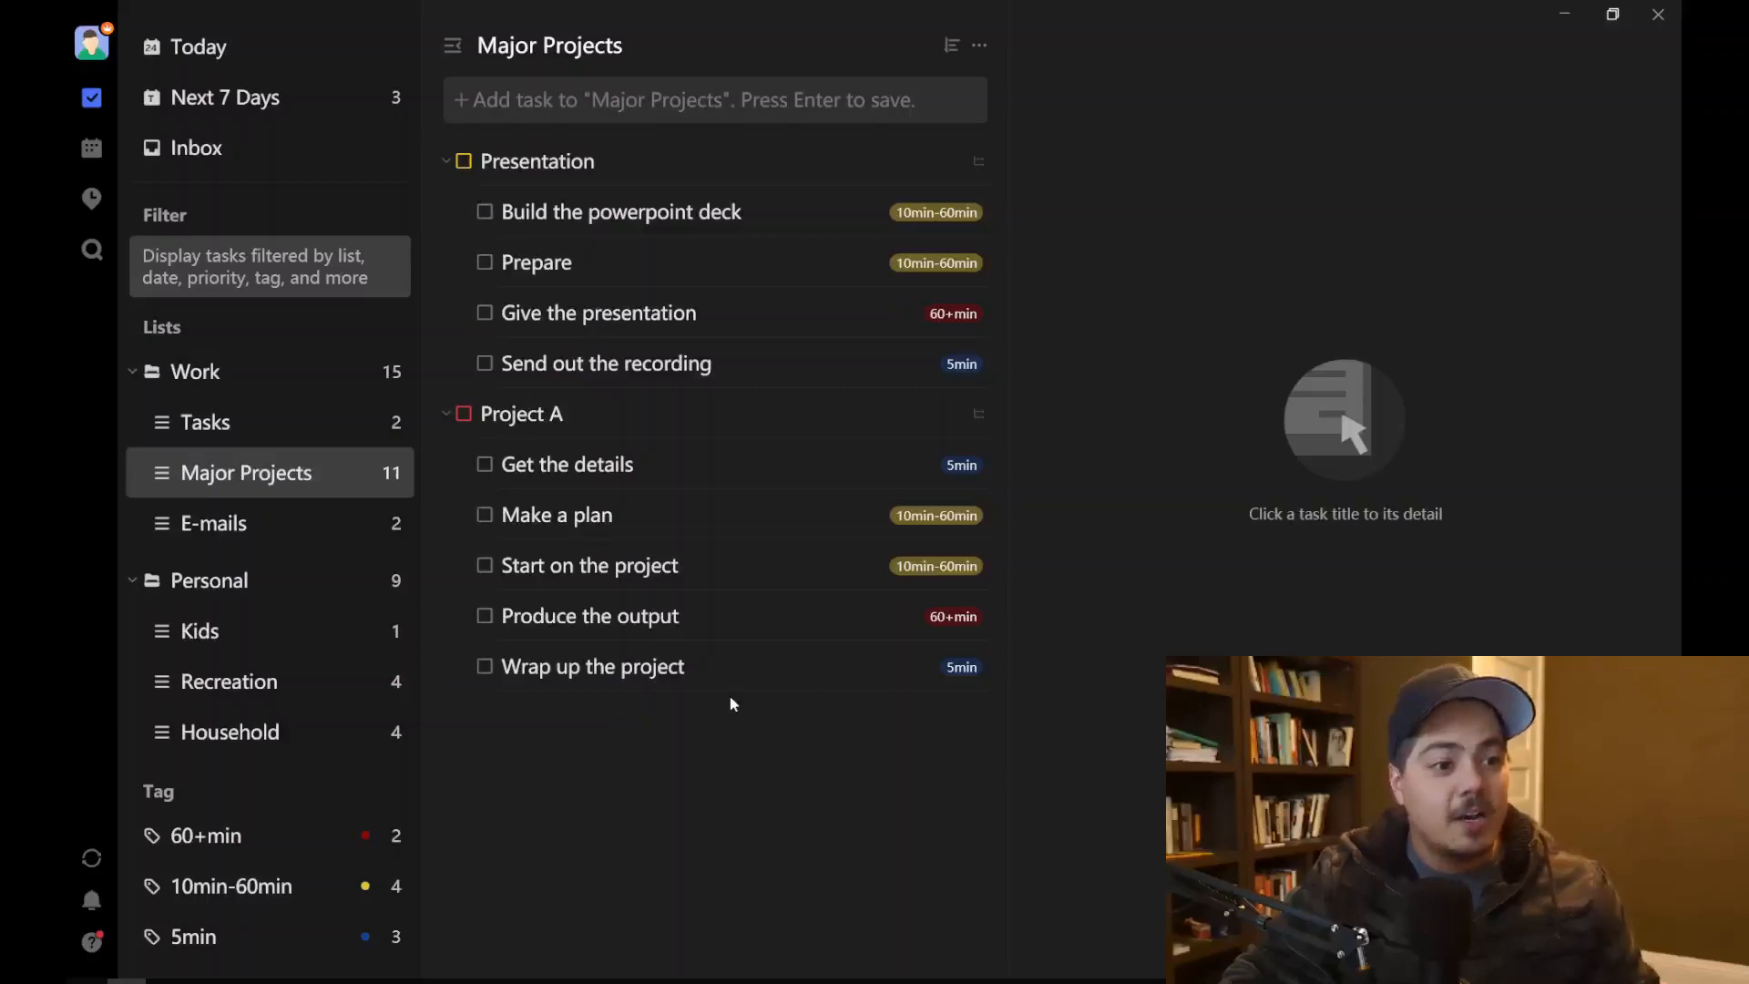
Step: Show the tasks tagged 5min and examine the date and duration options of the "Get the details" subtask without setting any
click(224, 946)
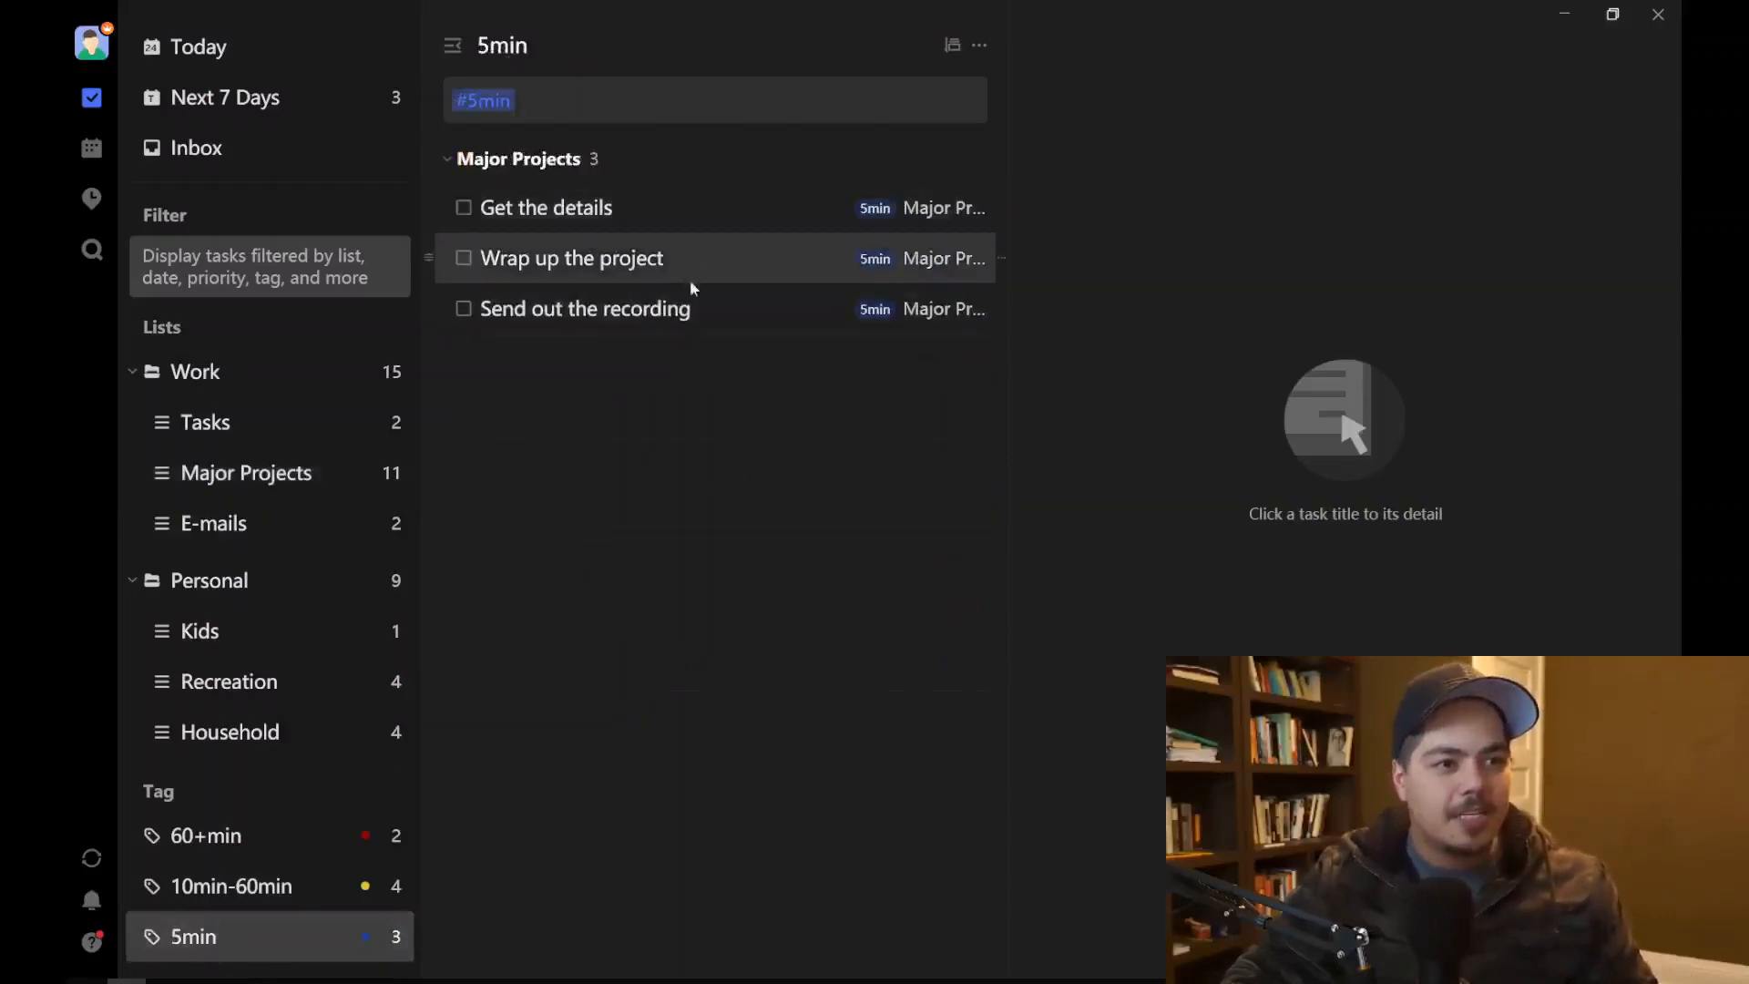
click(676, 220)
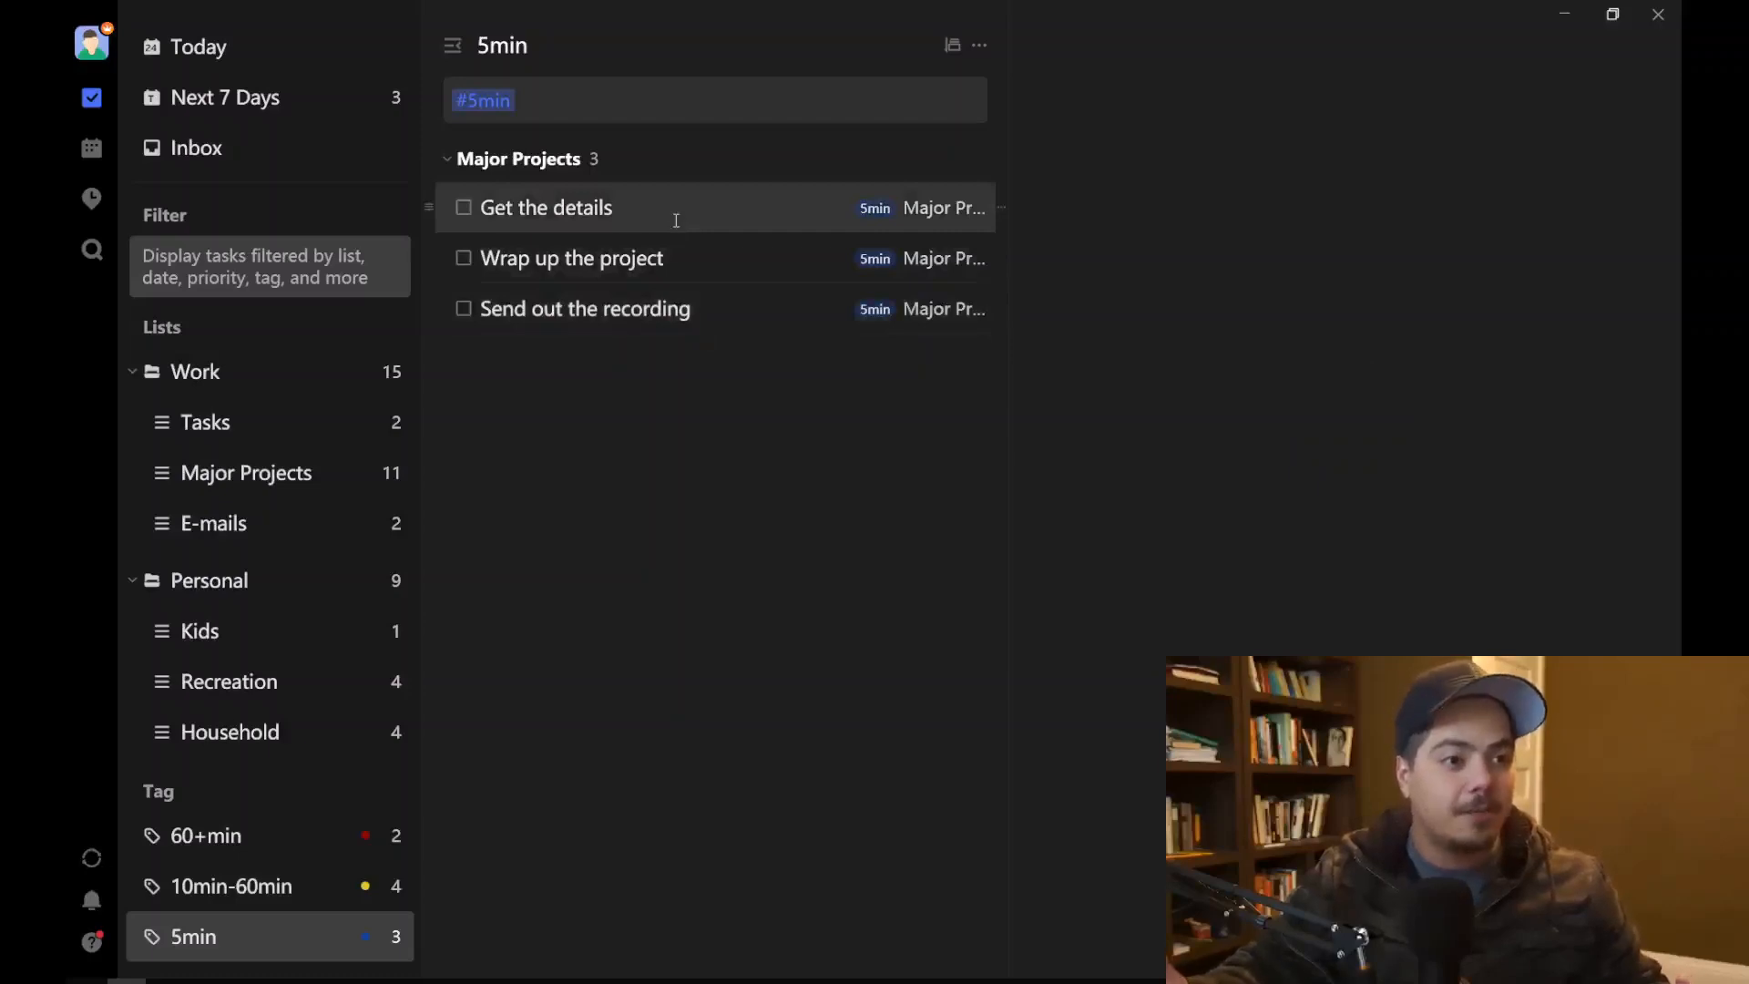
click(676, 219)
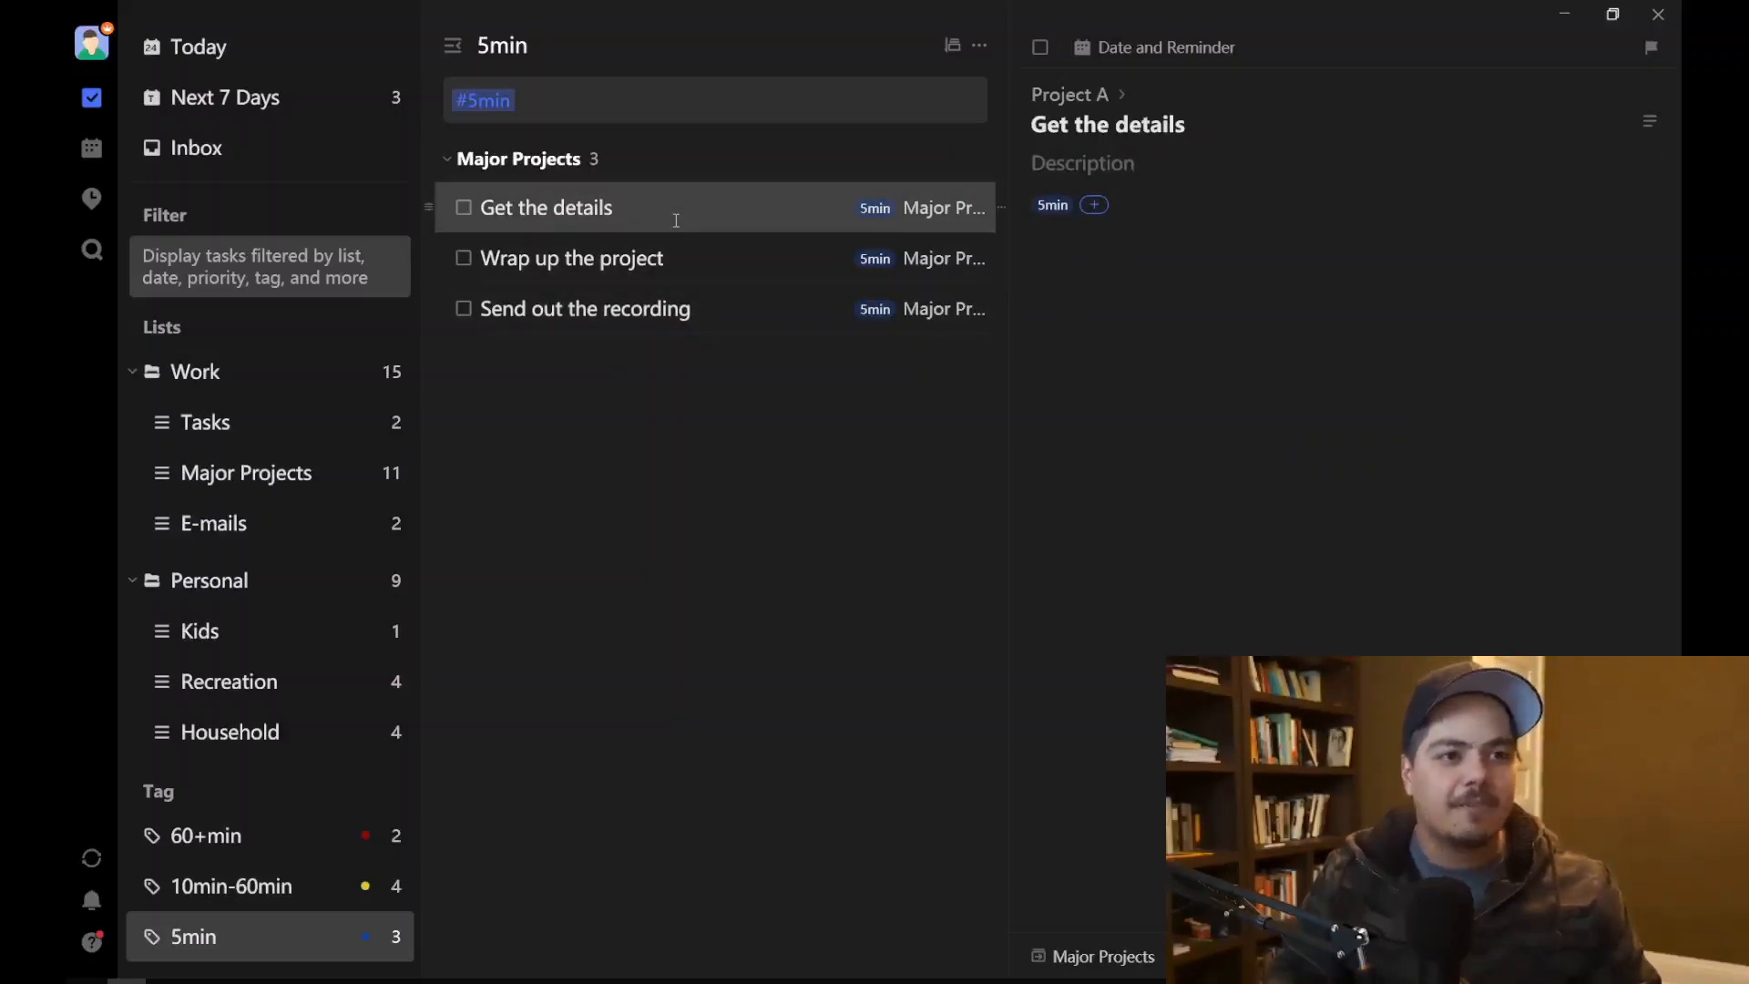
click(1126, 55)
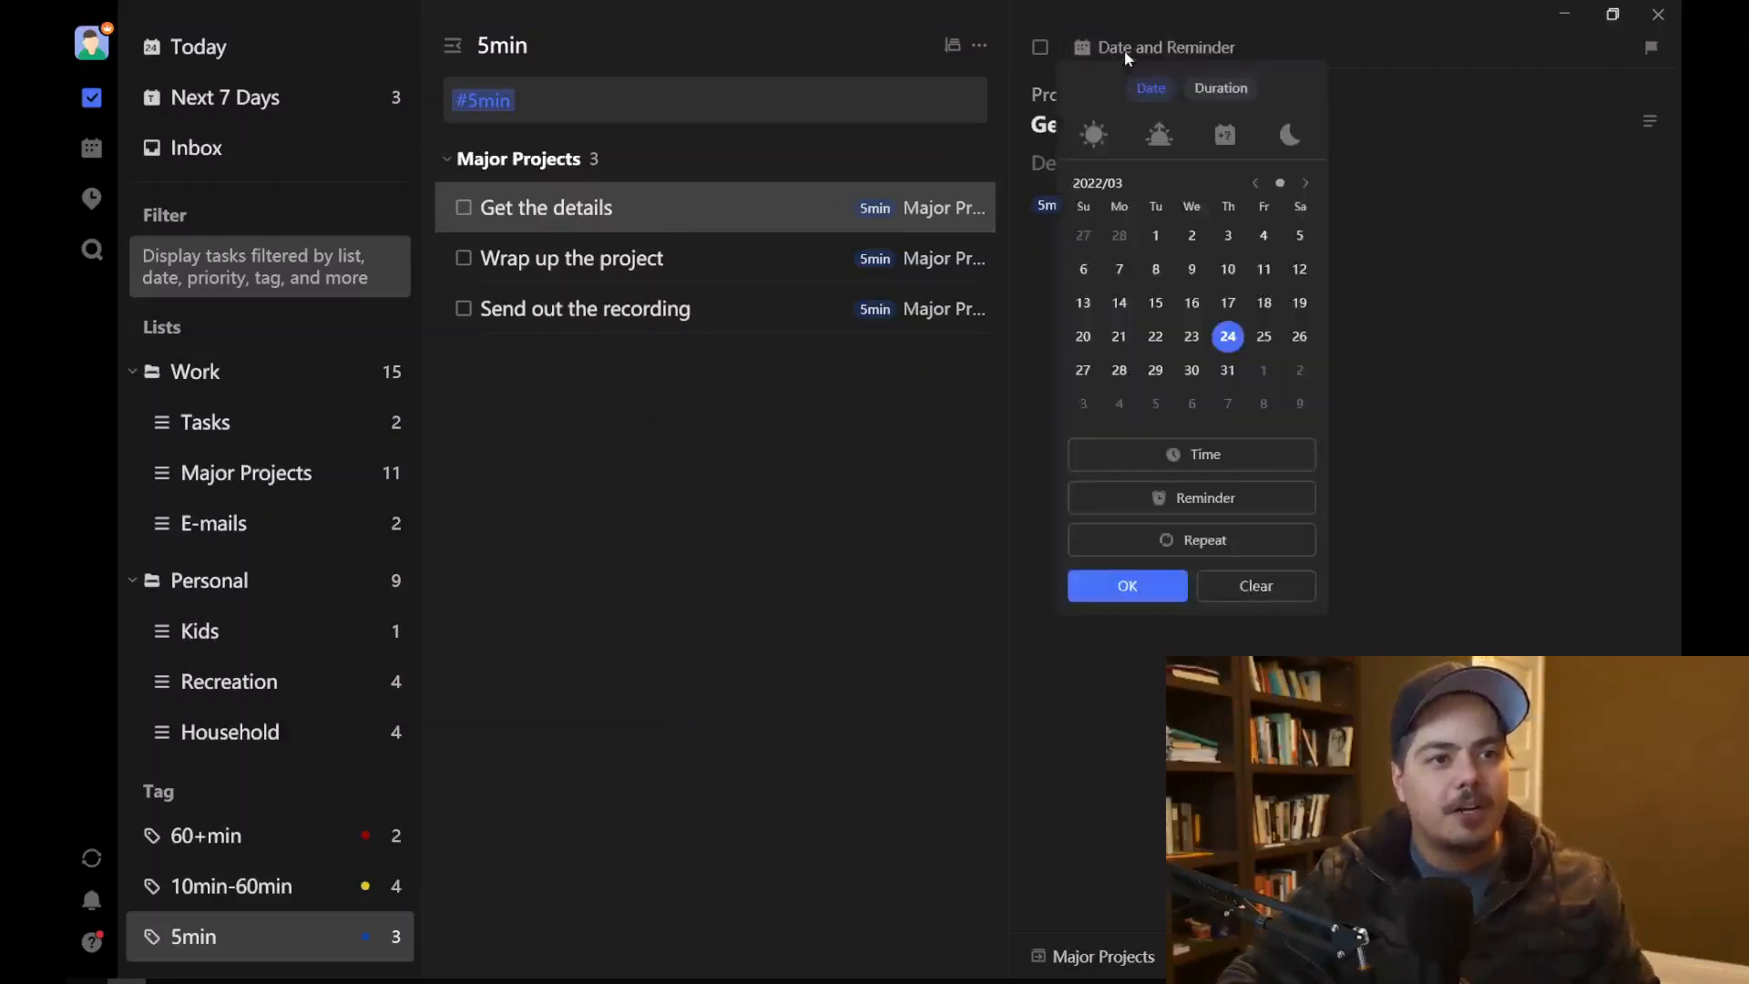
click(1147, 94)
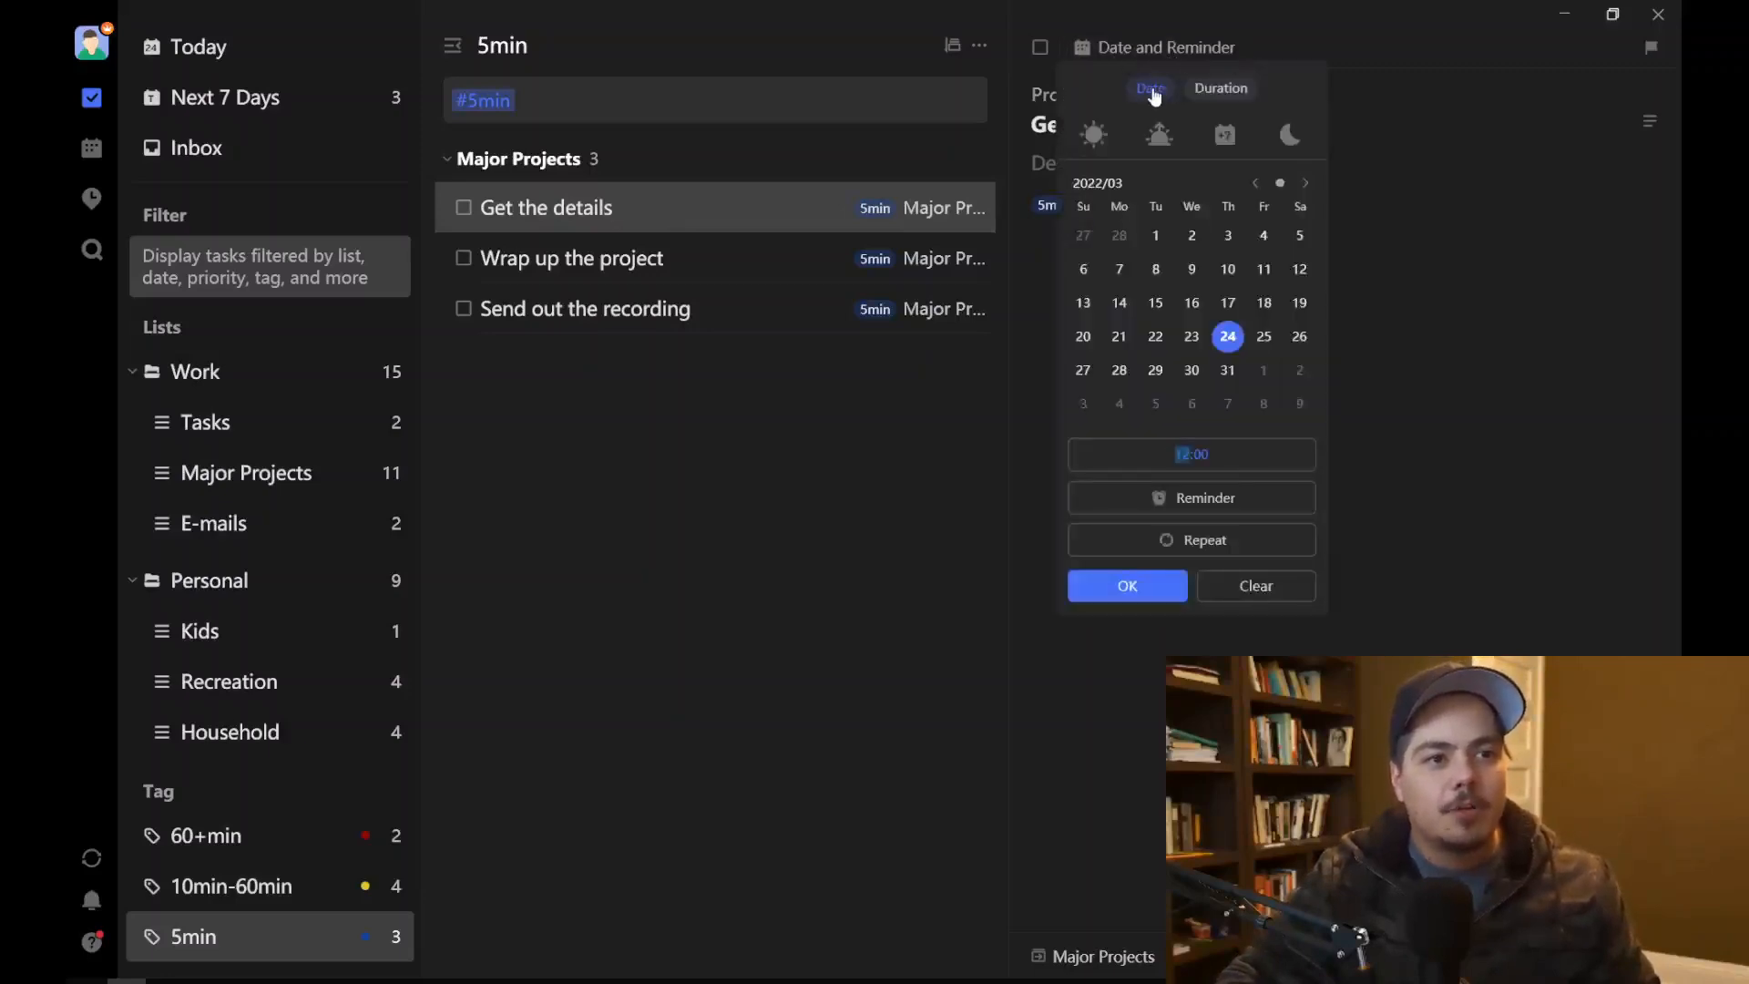
click(1214, 92)
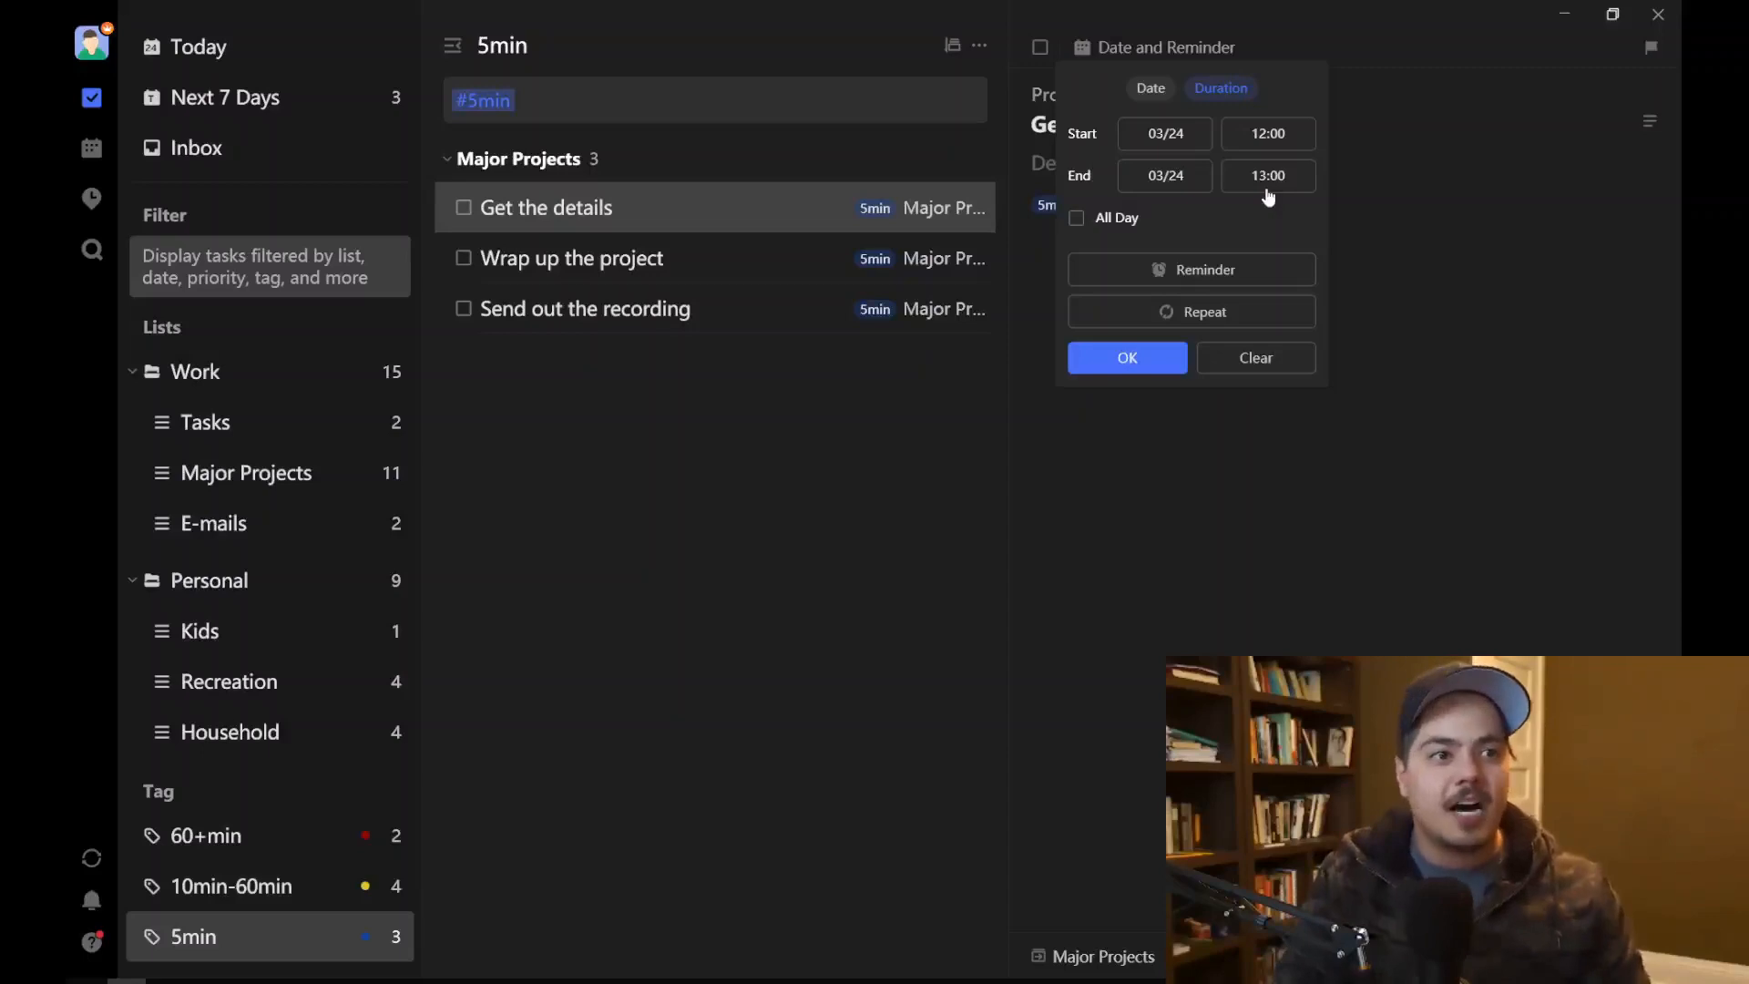
click(1150, 419)
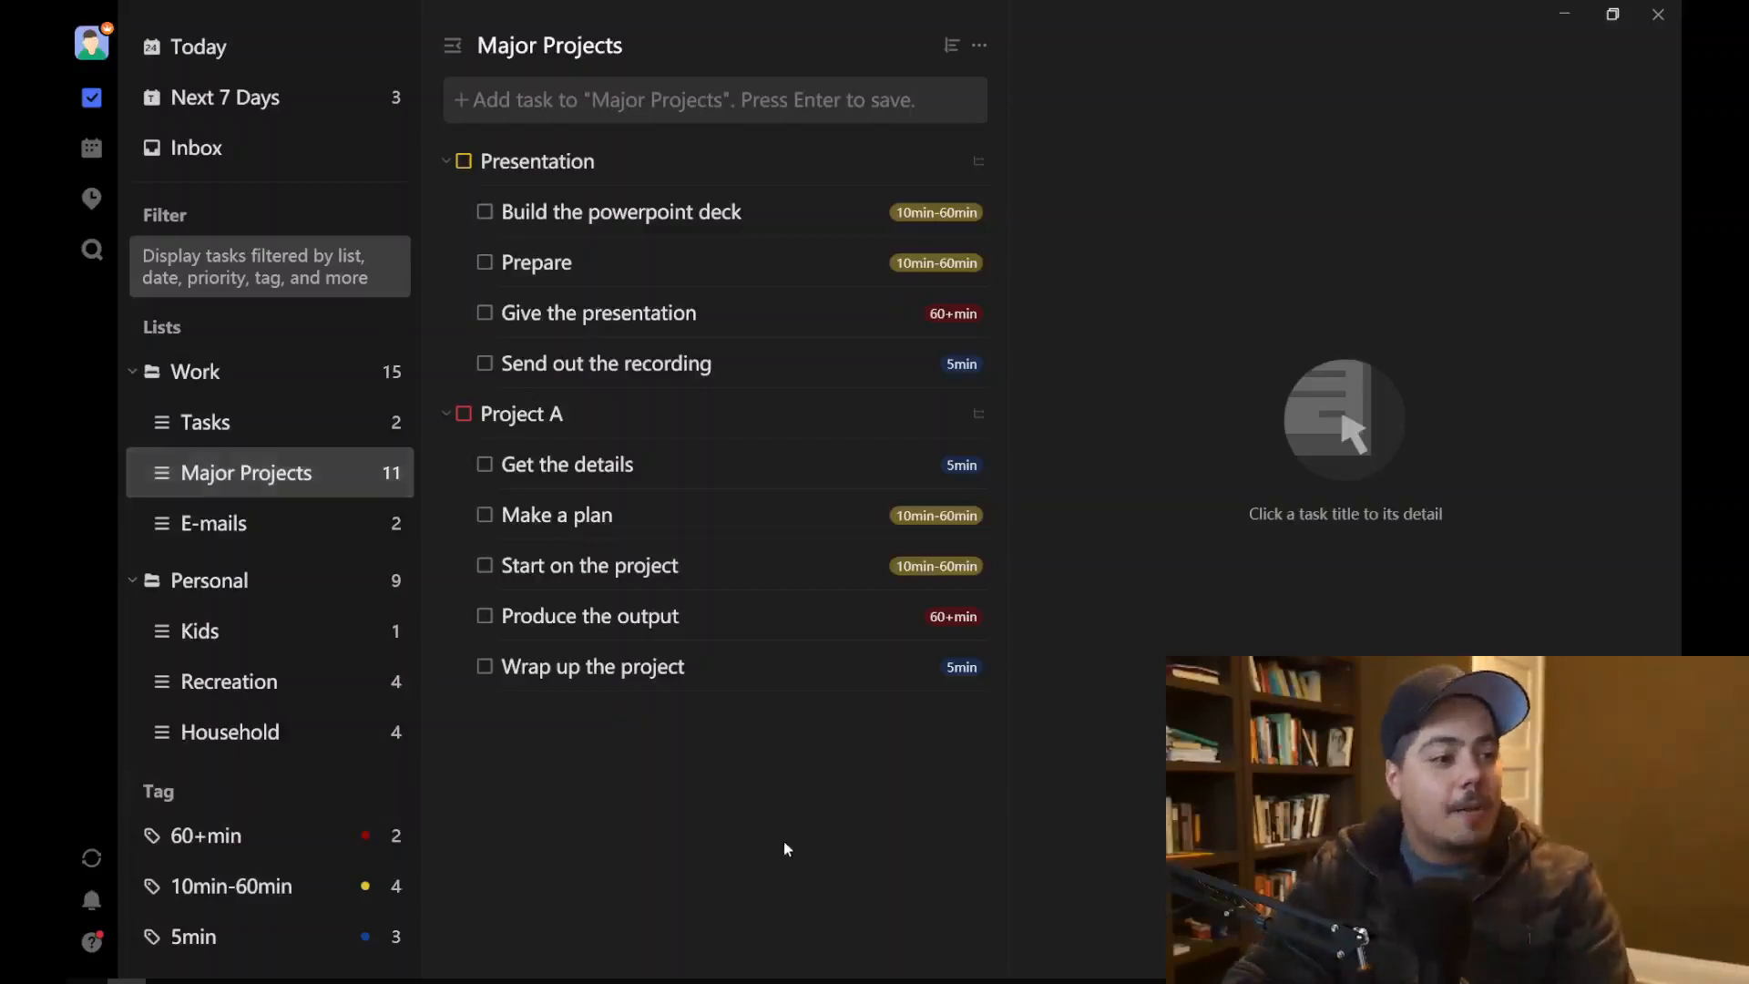
Step: Create a new top-level tag named "contexts"
click(394, 790)
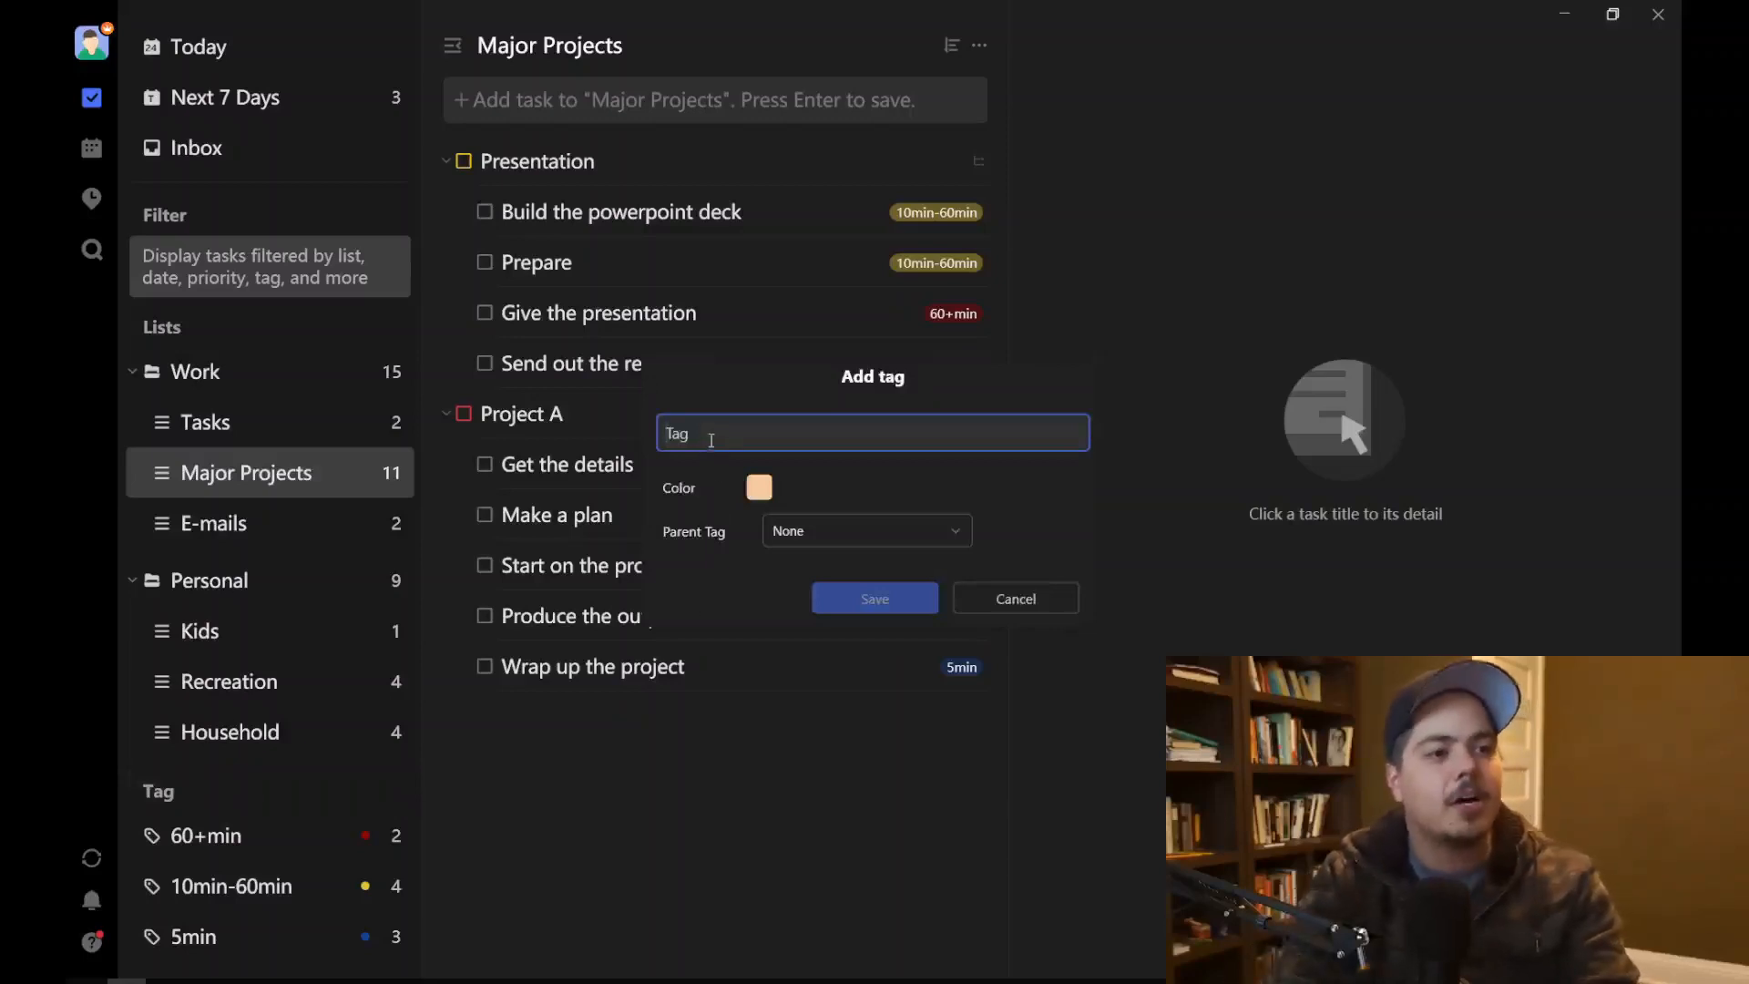
text(con)
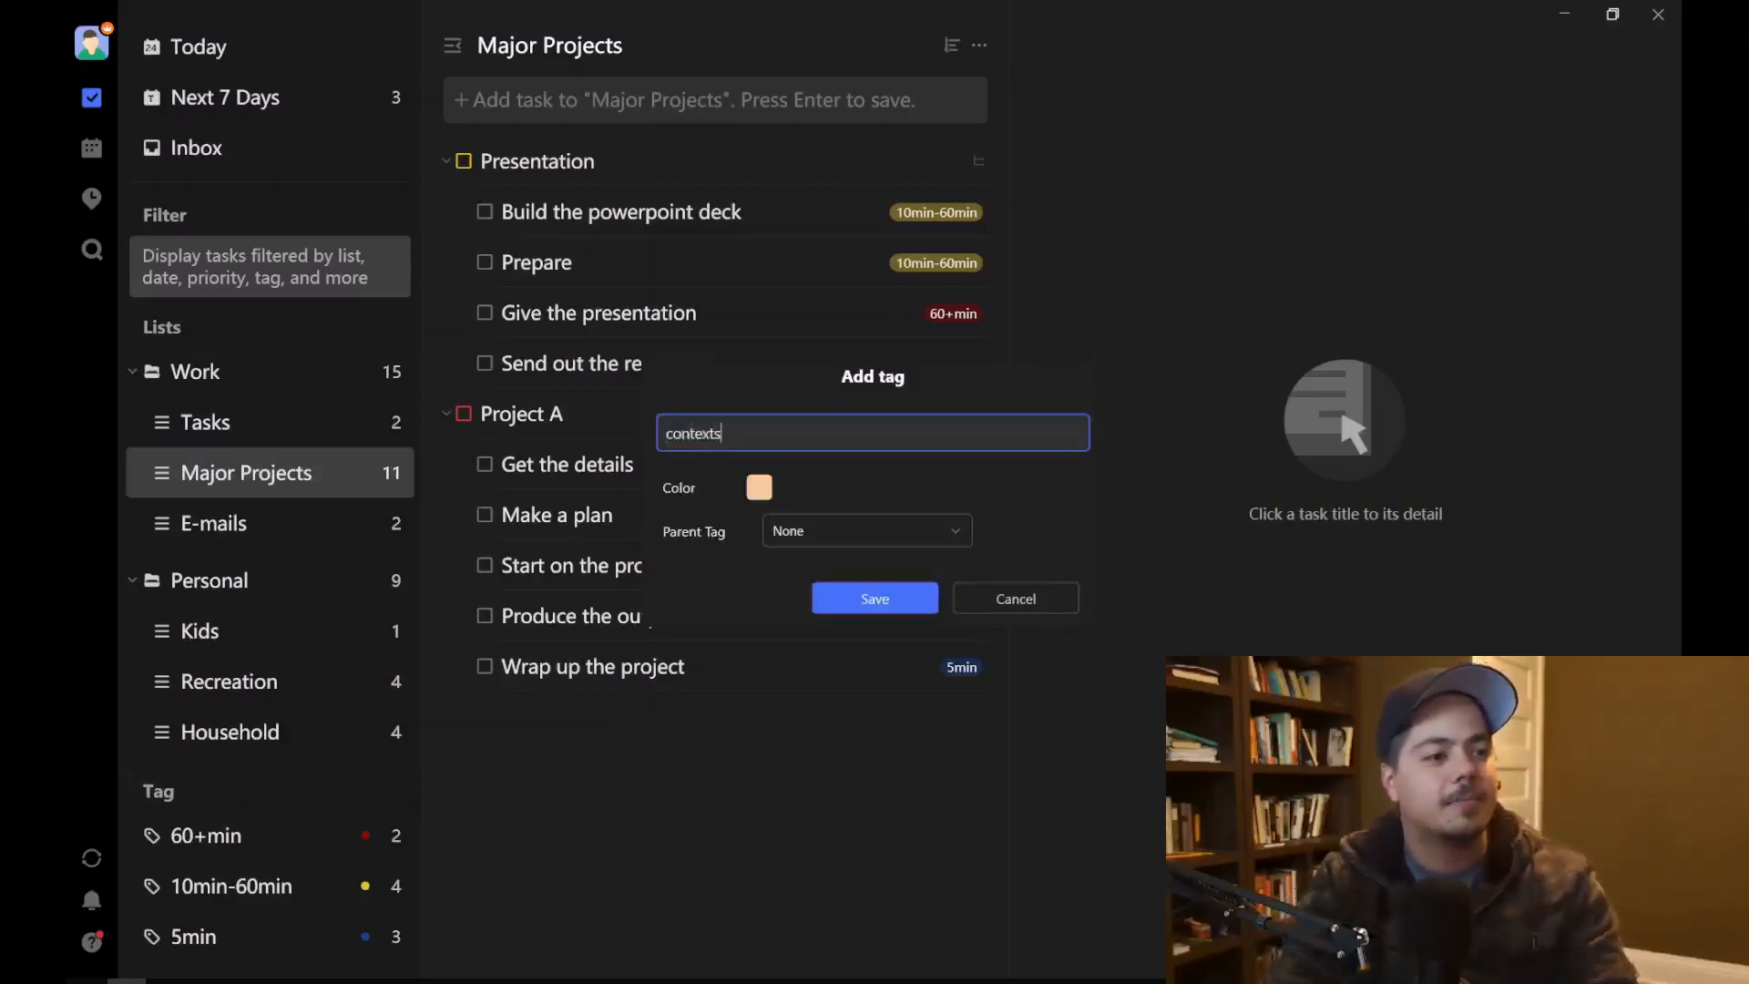
text(texts)
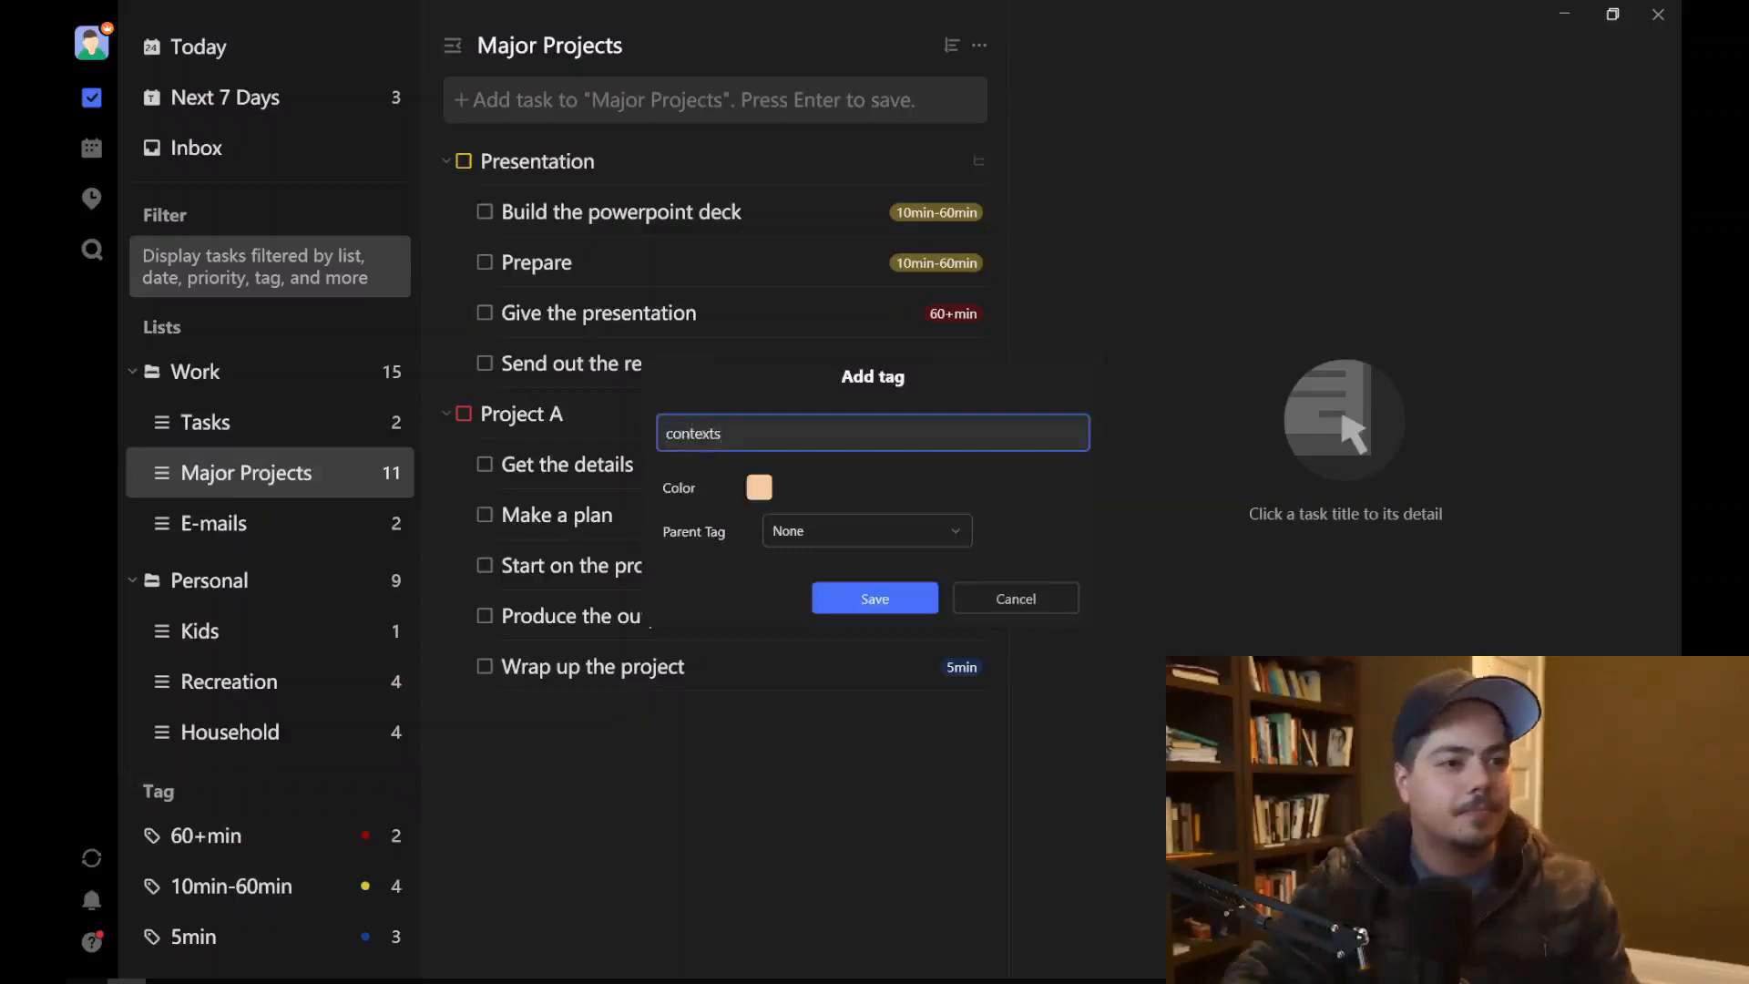
click(840, 609)
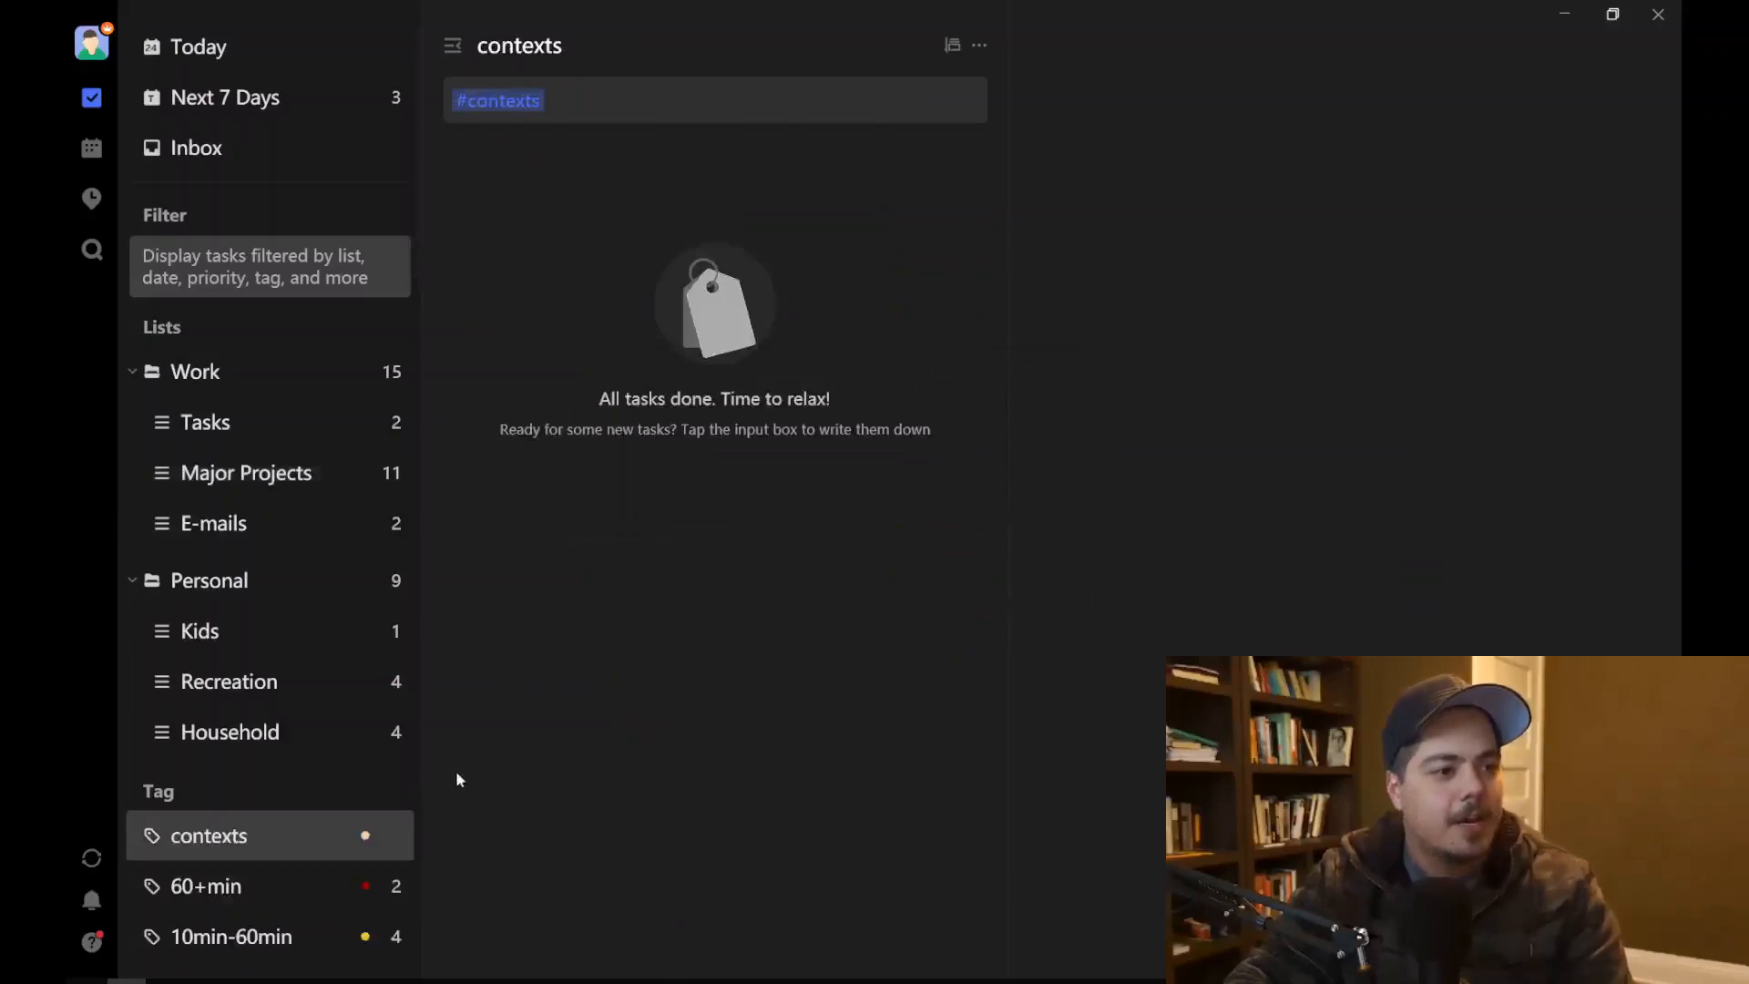
Step: Create a "phone" tag with "contexts" as its parent tag, and check its nesting by collapsing and expanding the parent
mouse_move(365, 813)
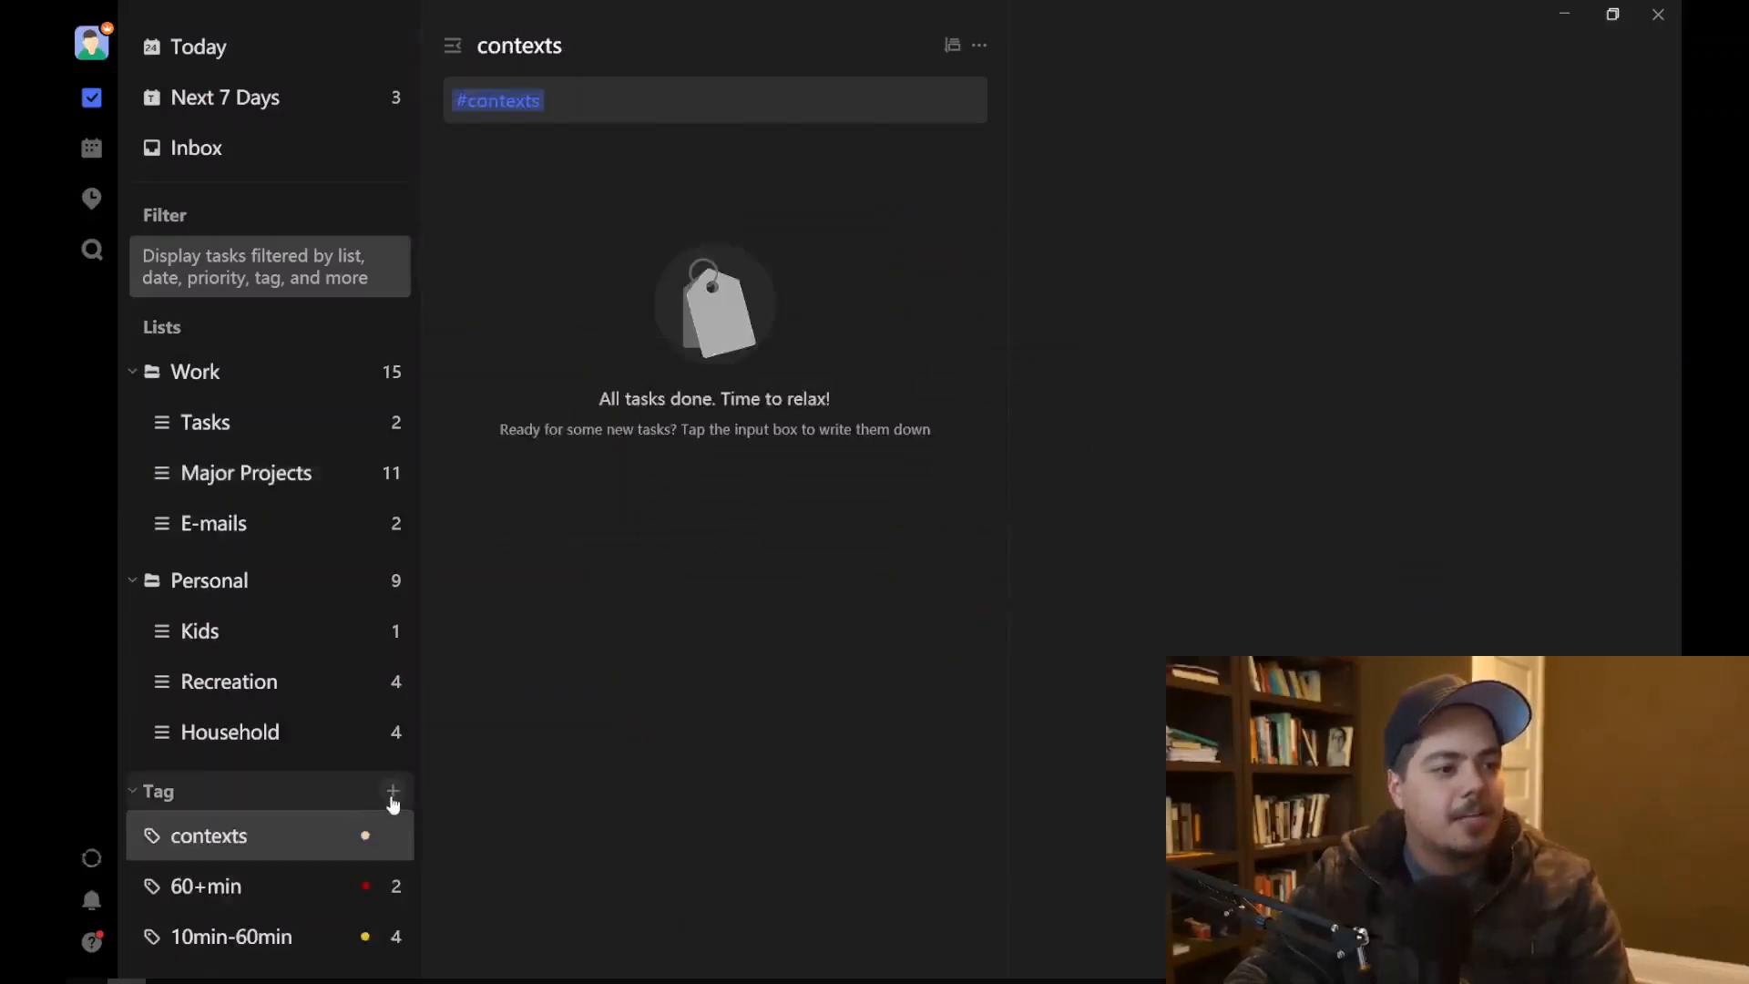
click(392, 794)
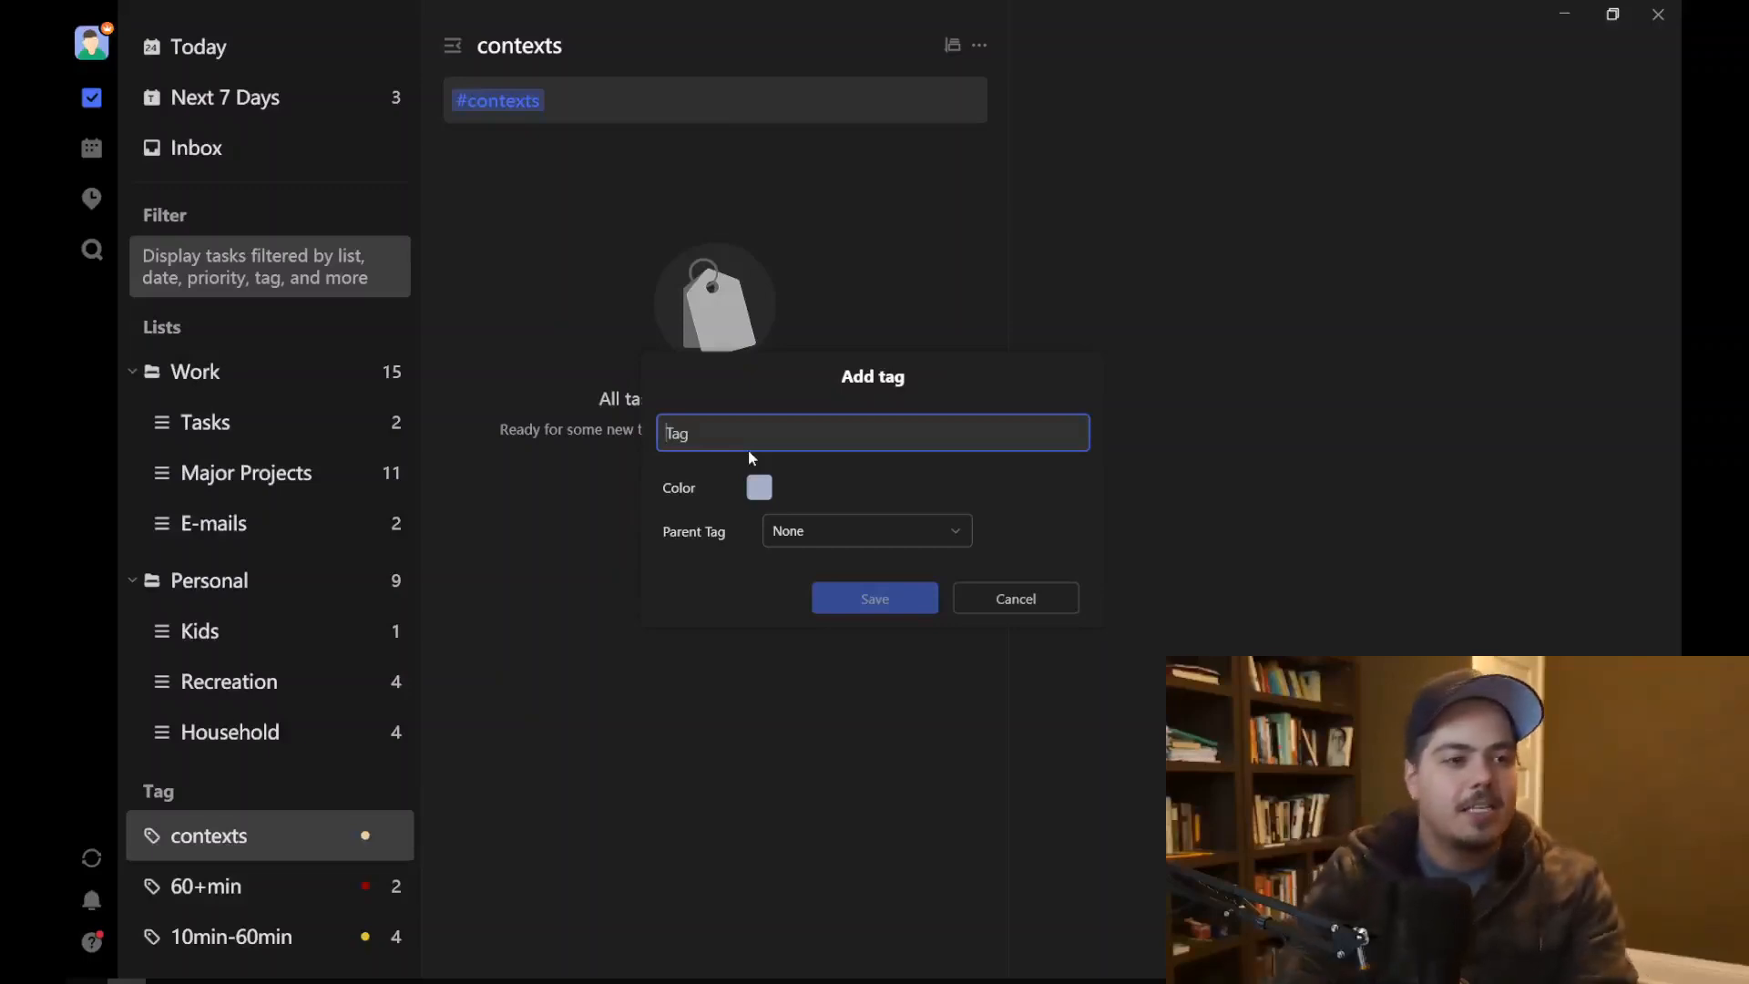
text(phone)
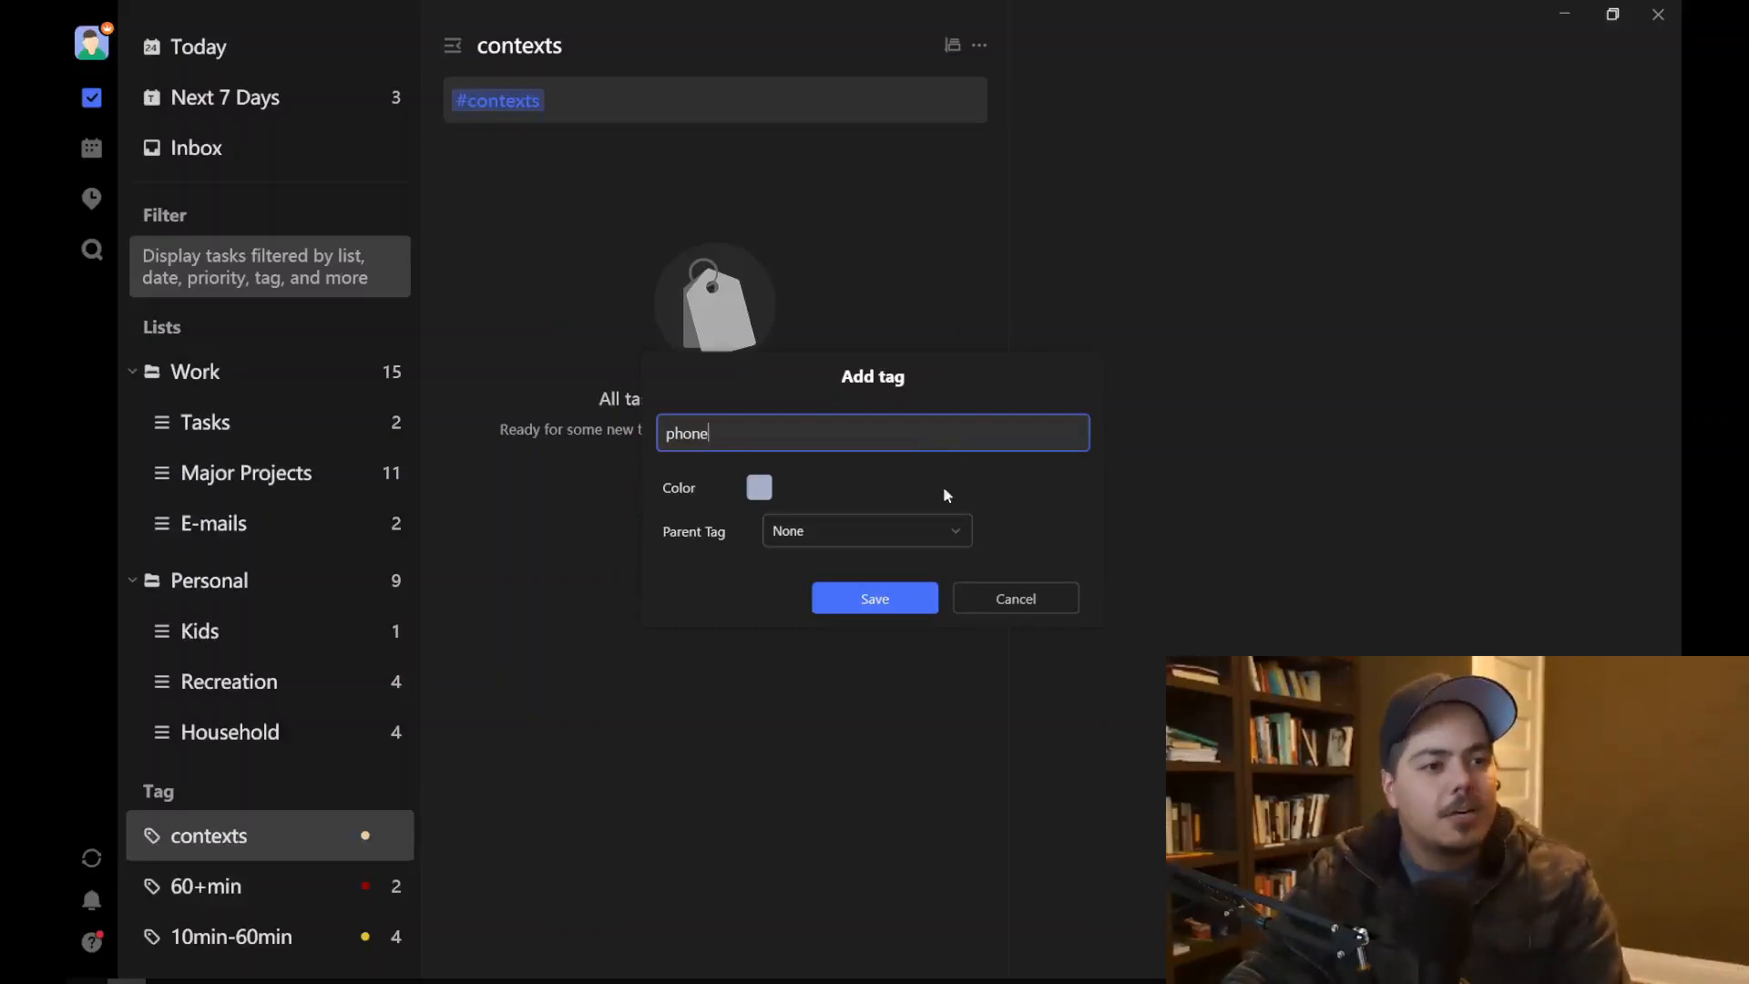
click(954, 540)
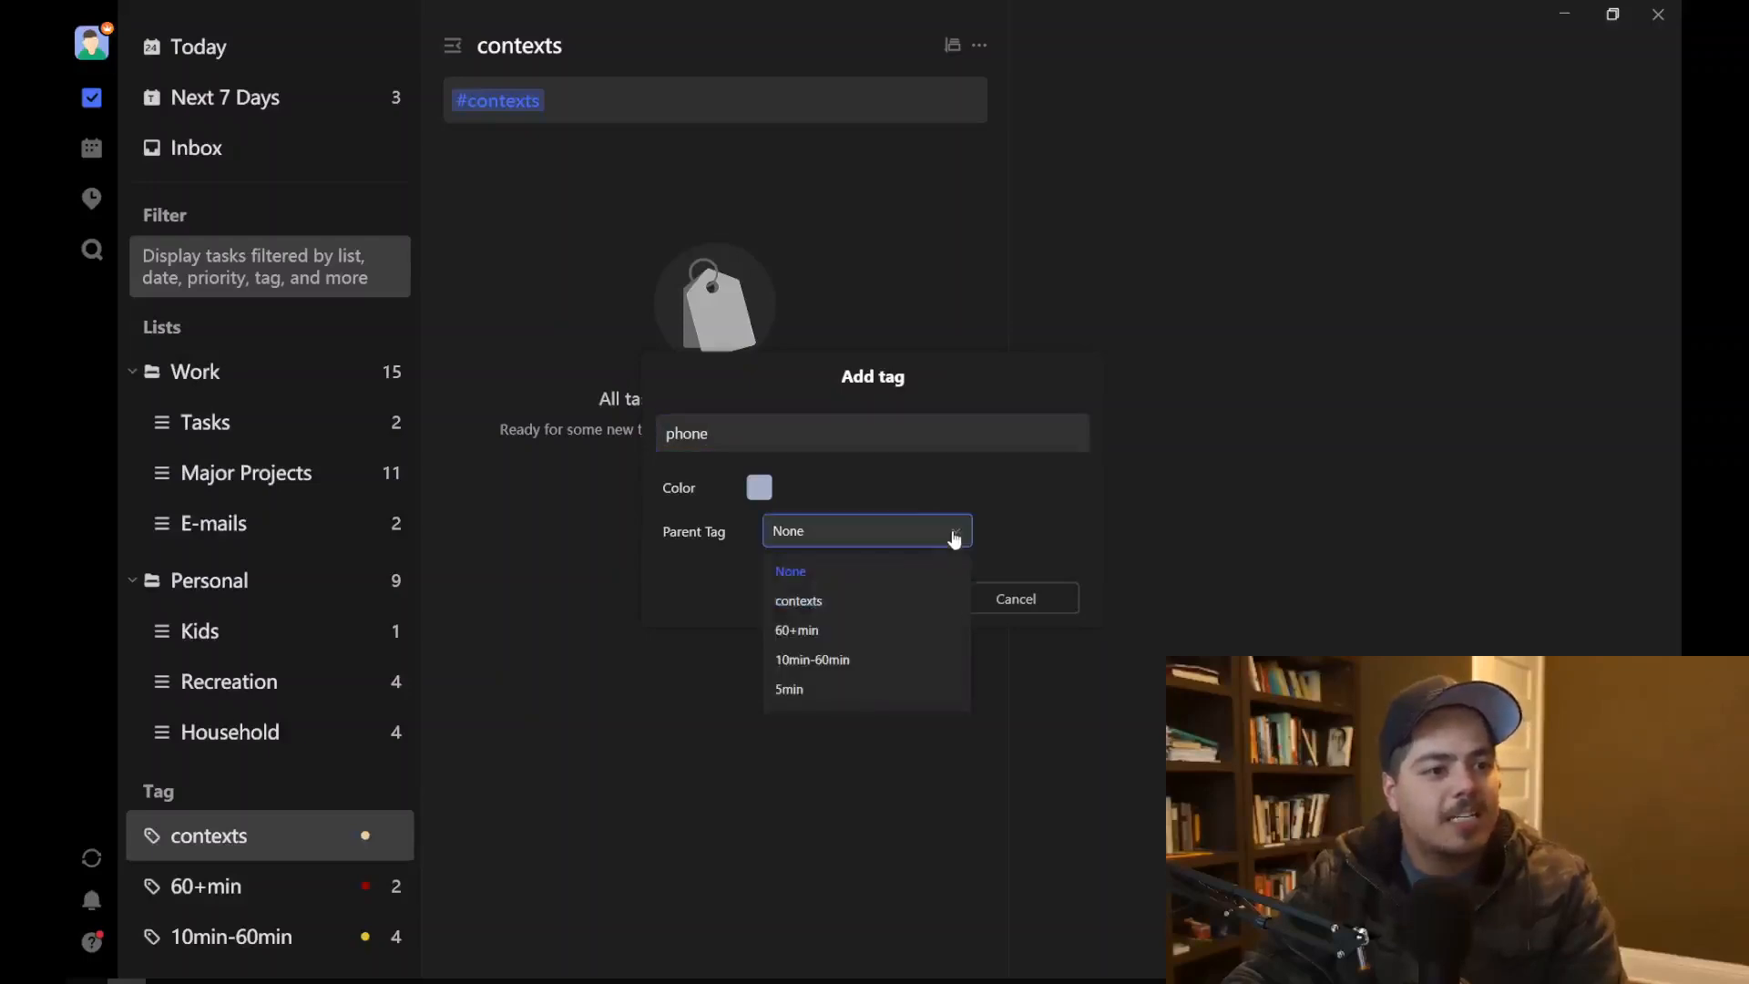
click(884, 607)
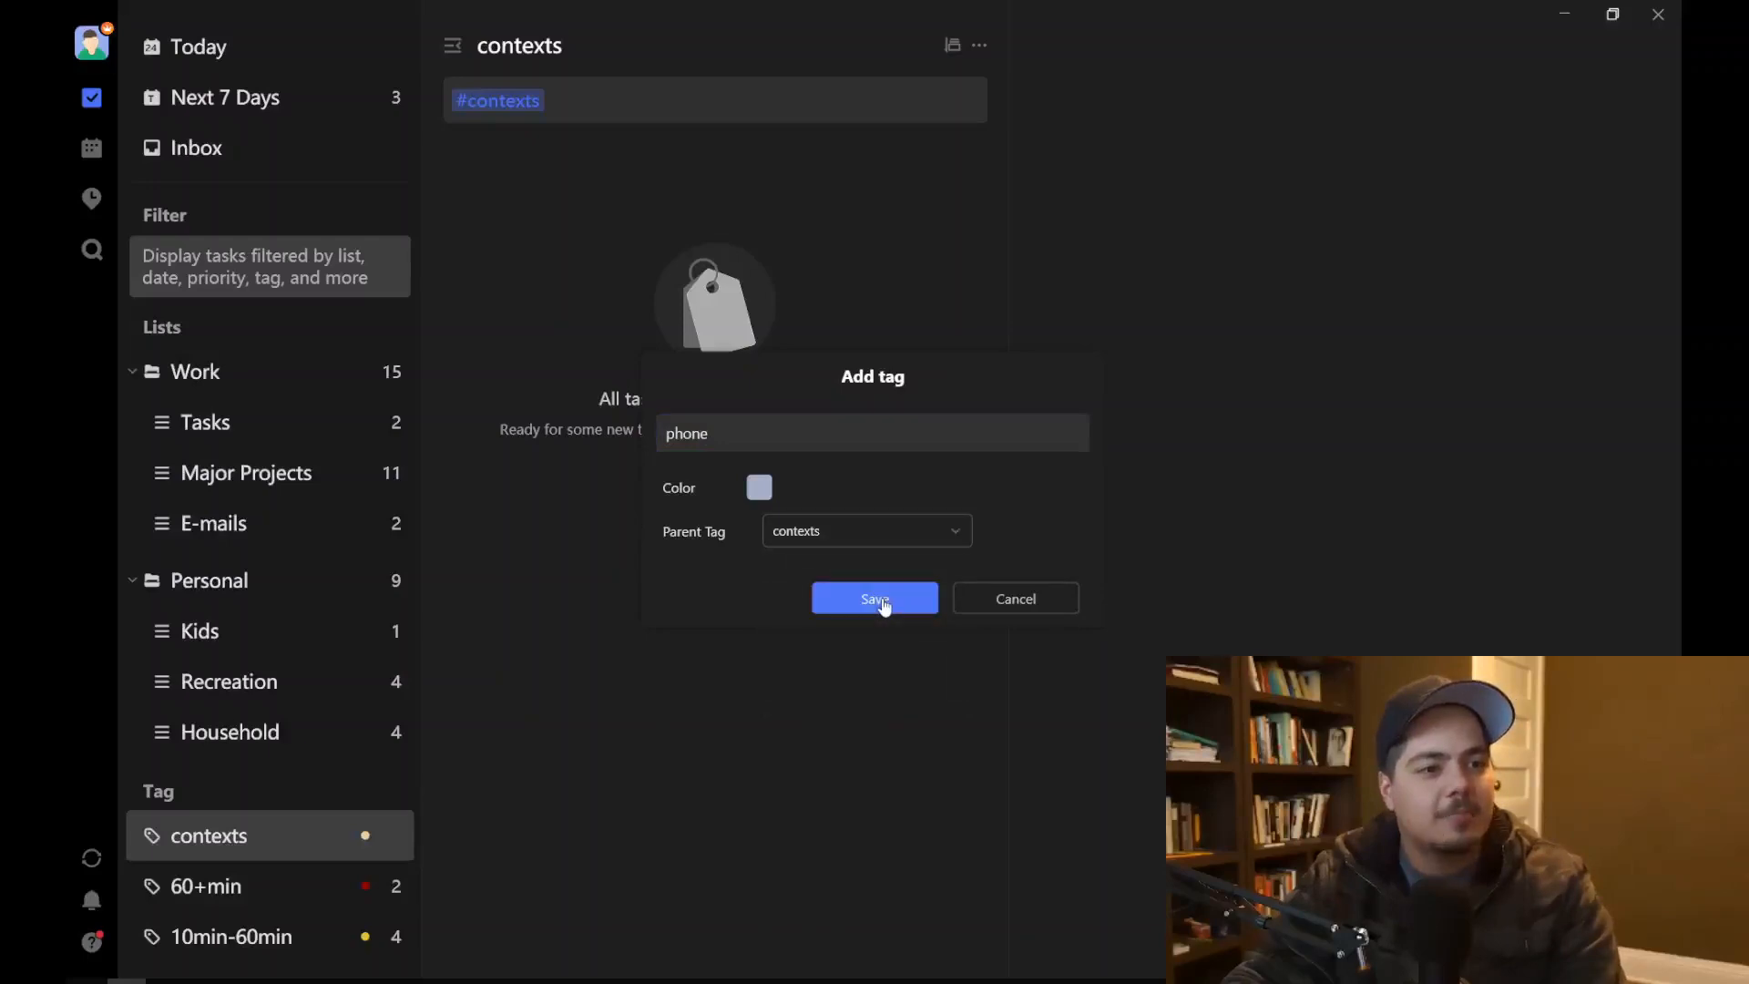
click(884, 605)
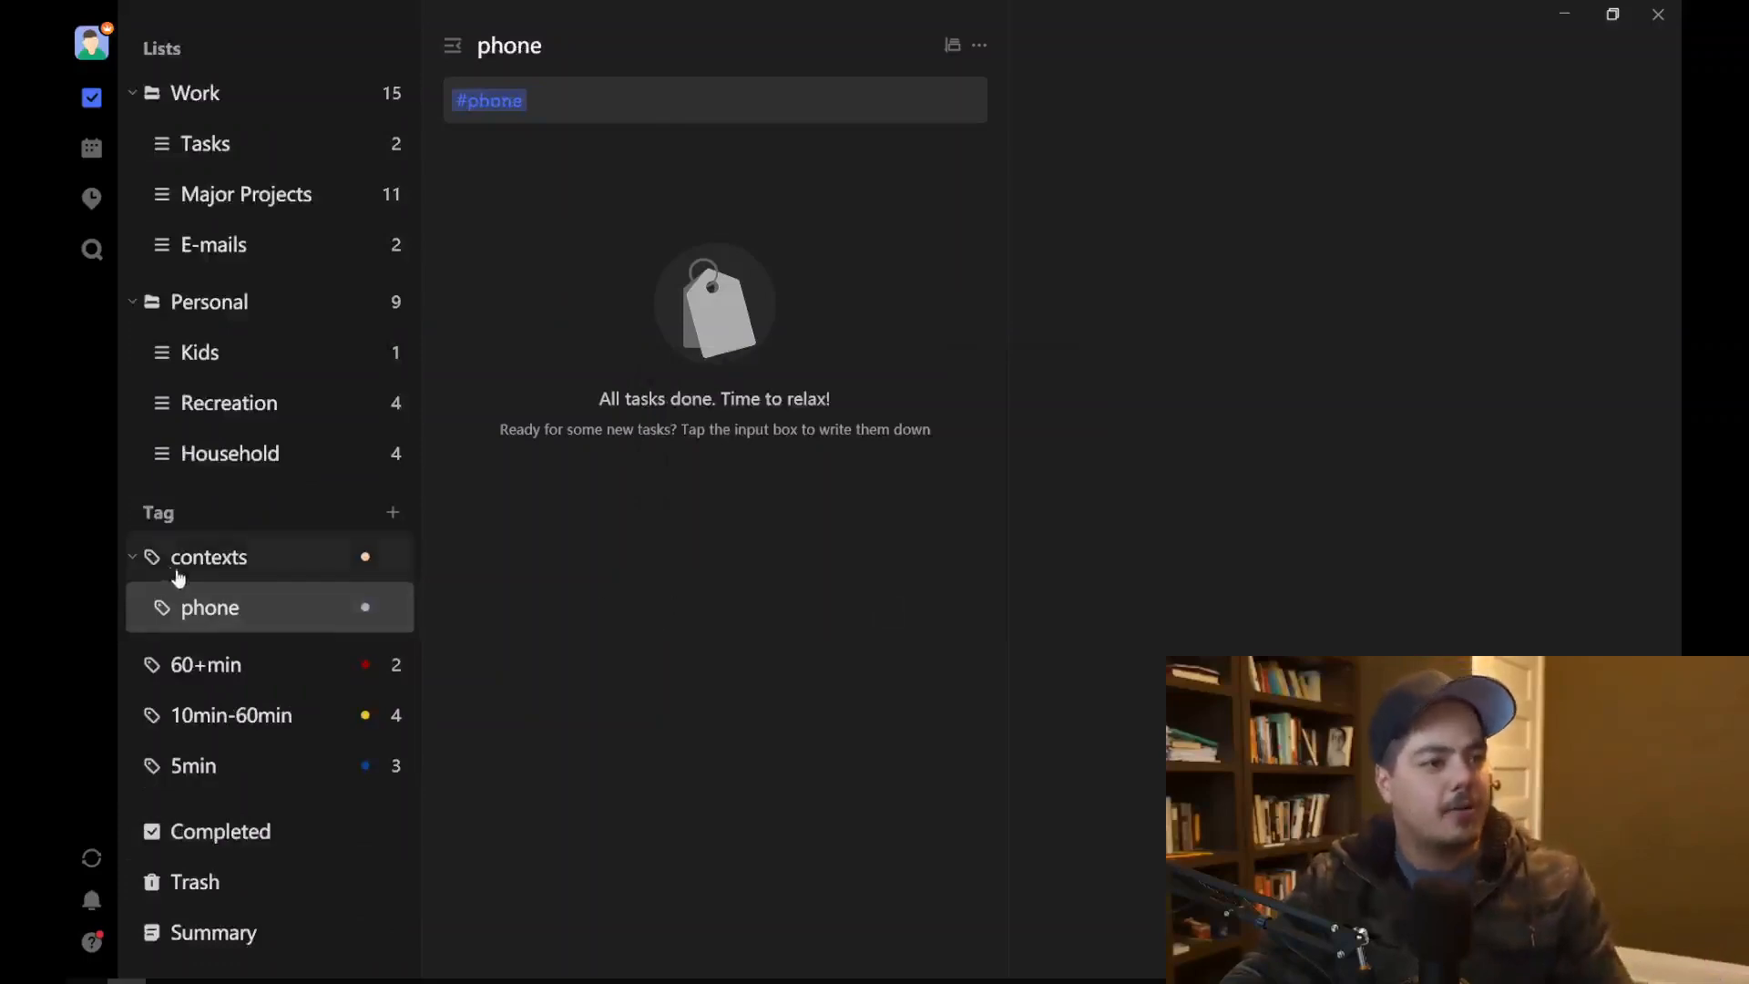
click(133, 557)
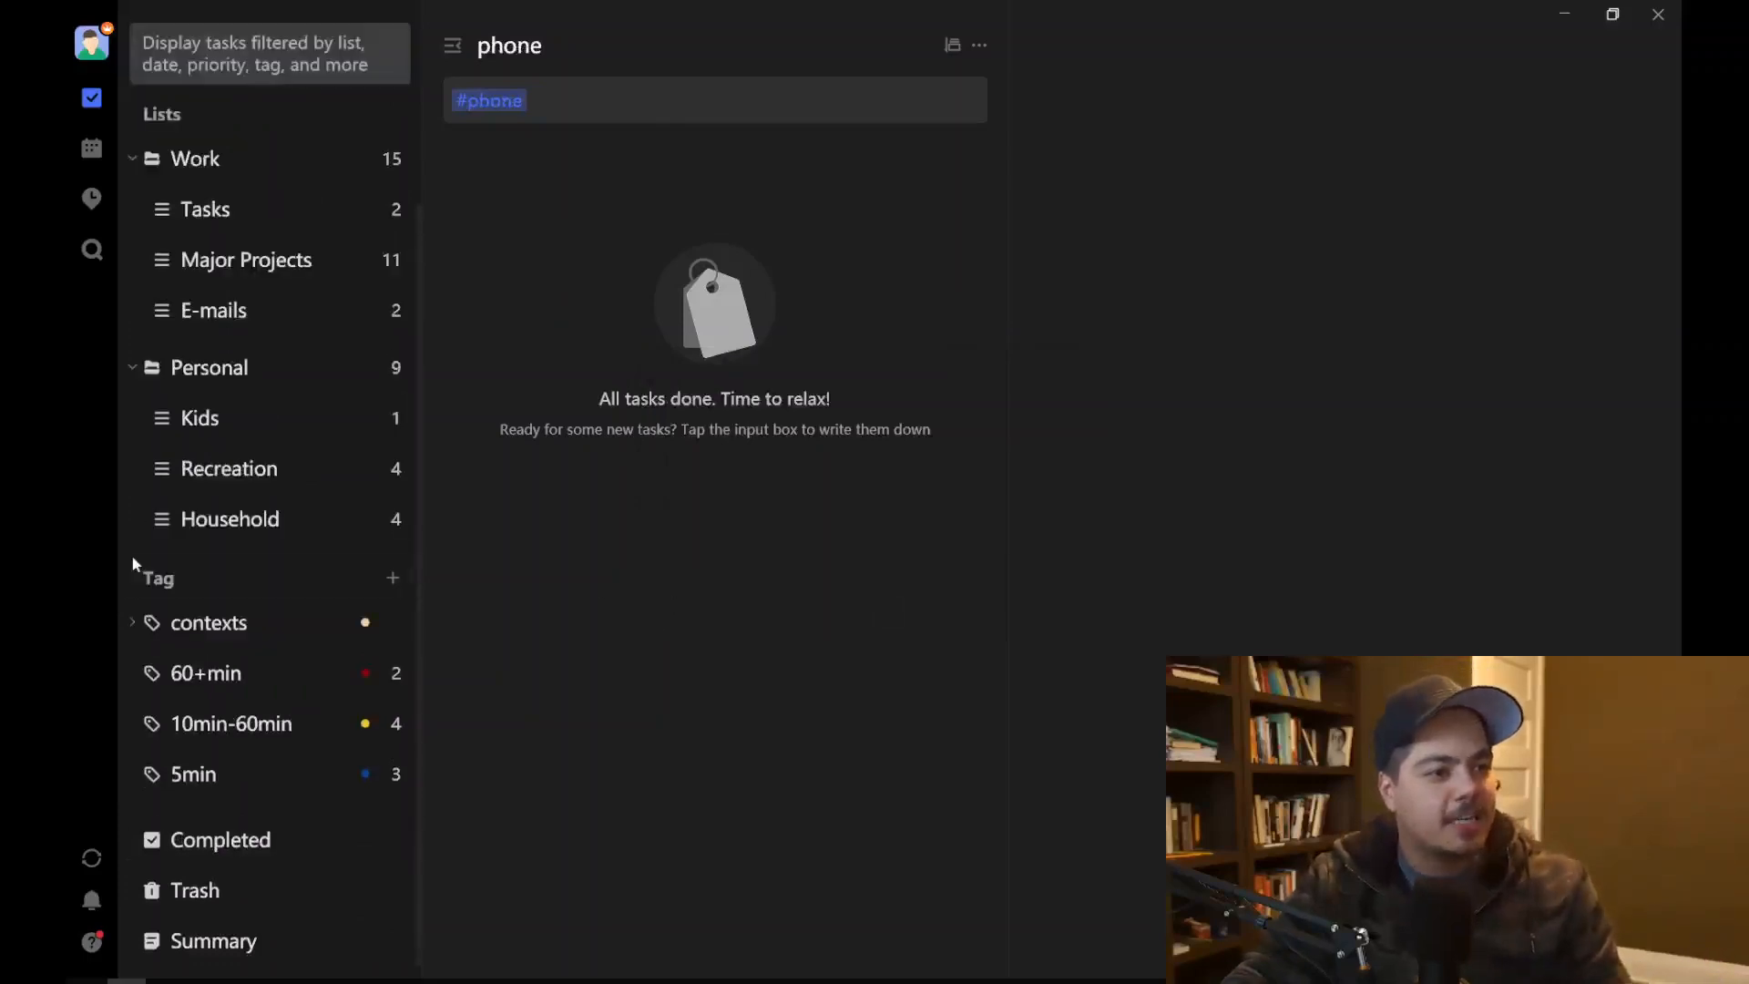
click(133, 622)
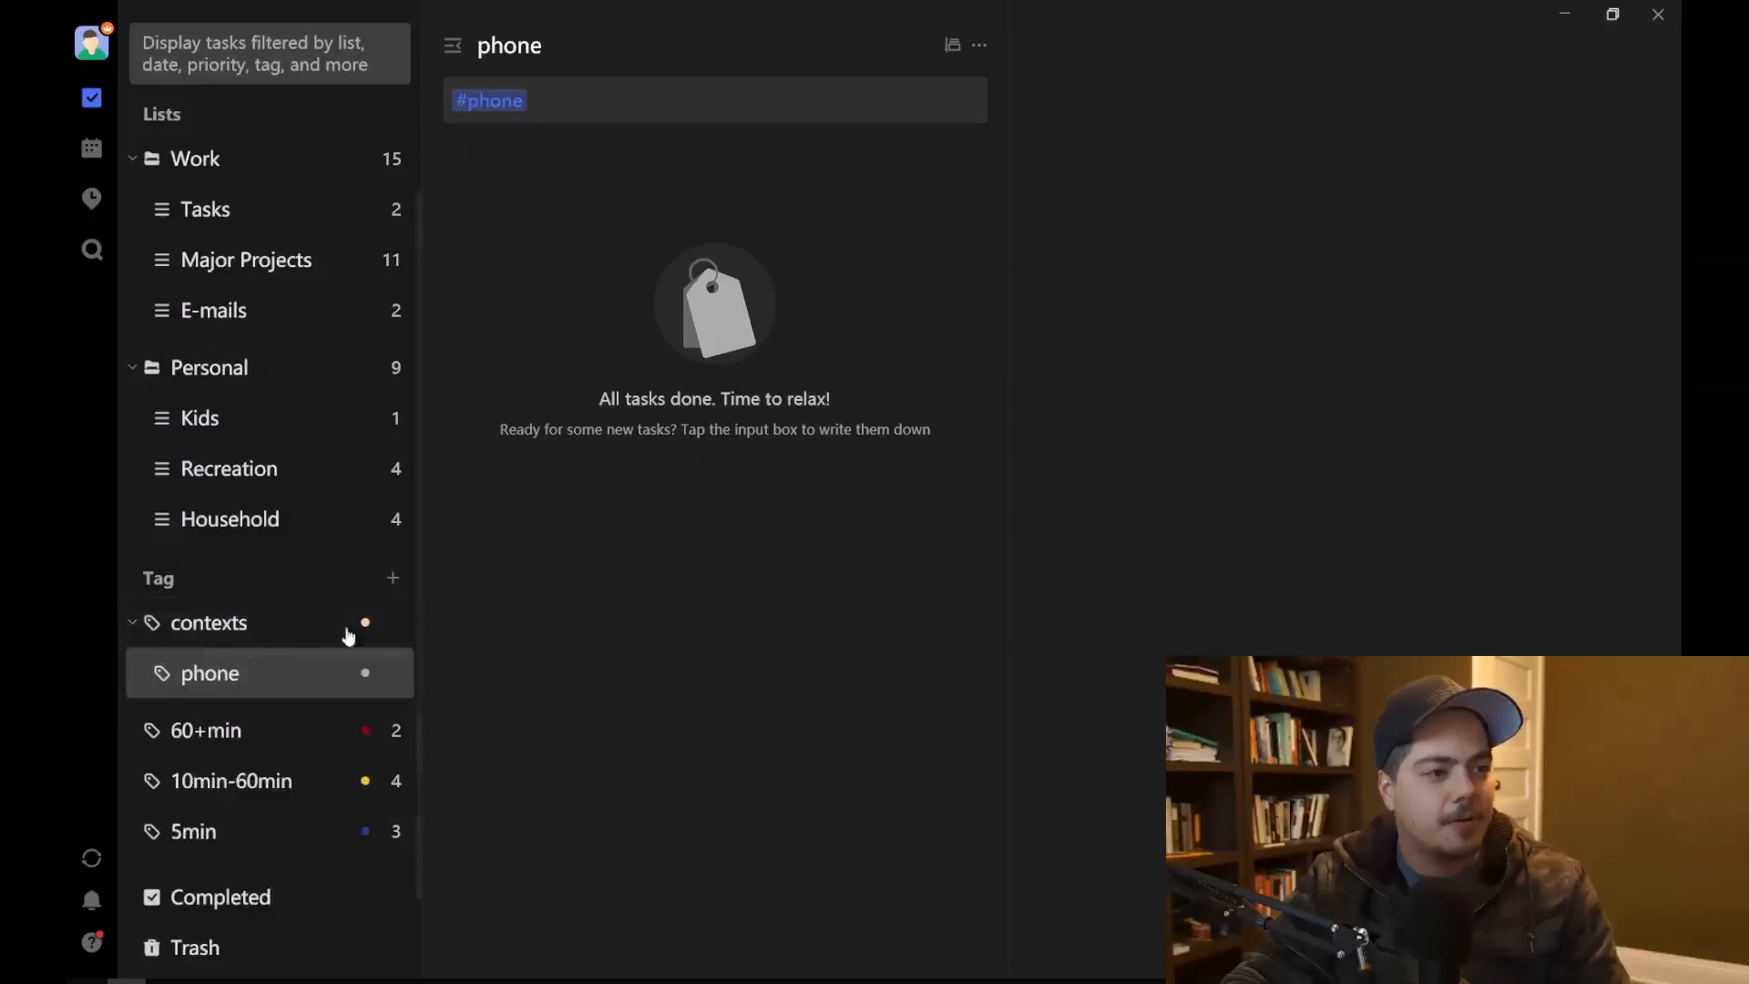
Step: Create an "office" tag with "contexts" as its parent tag
click(395, 578)
text(office)
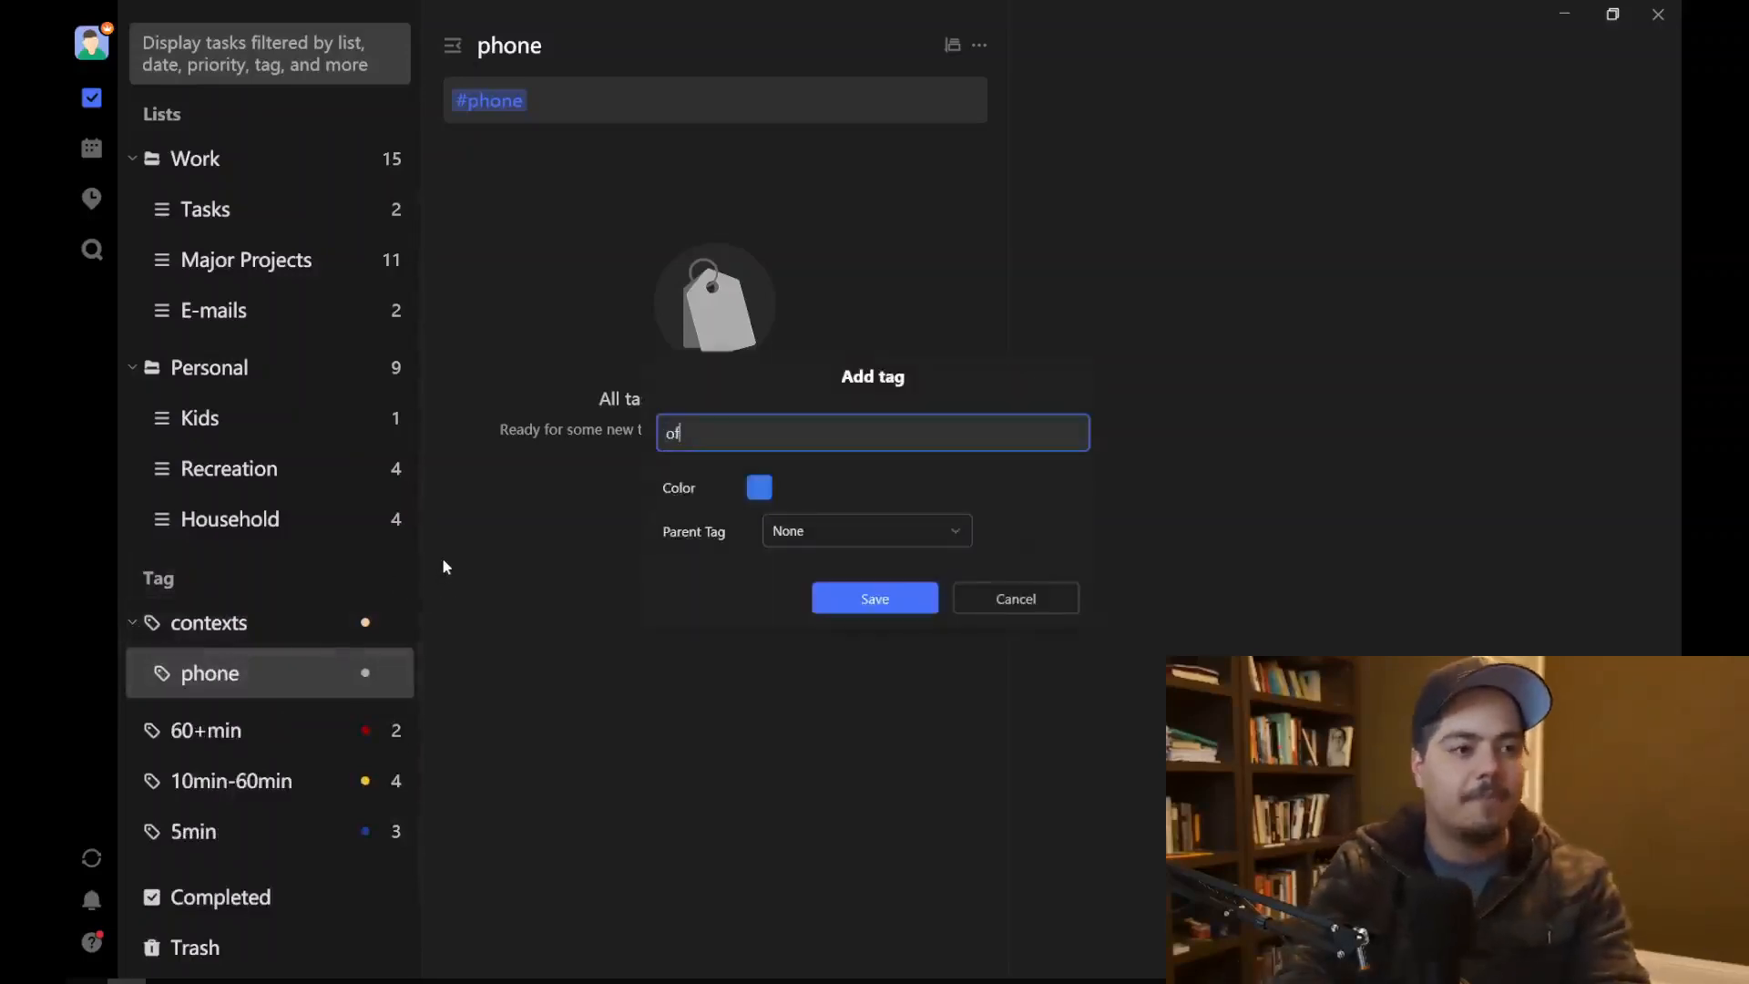
click(960, 535)
click(888, 603)
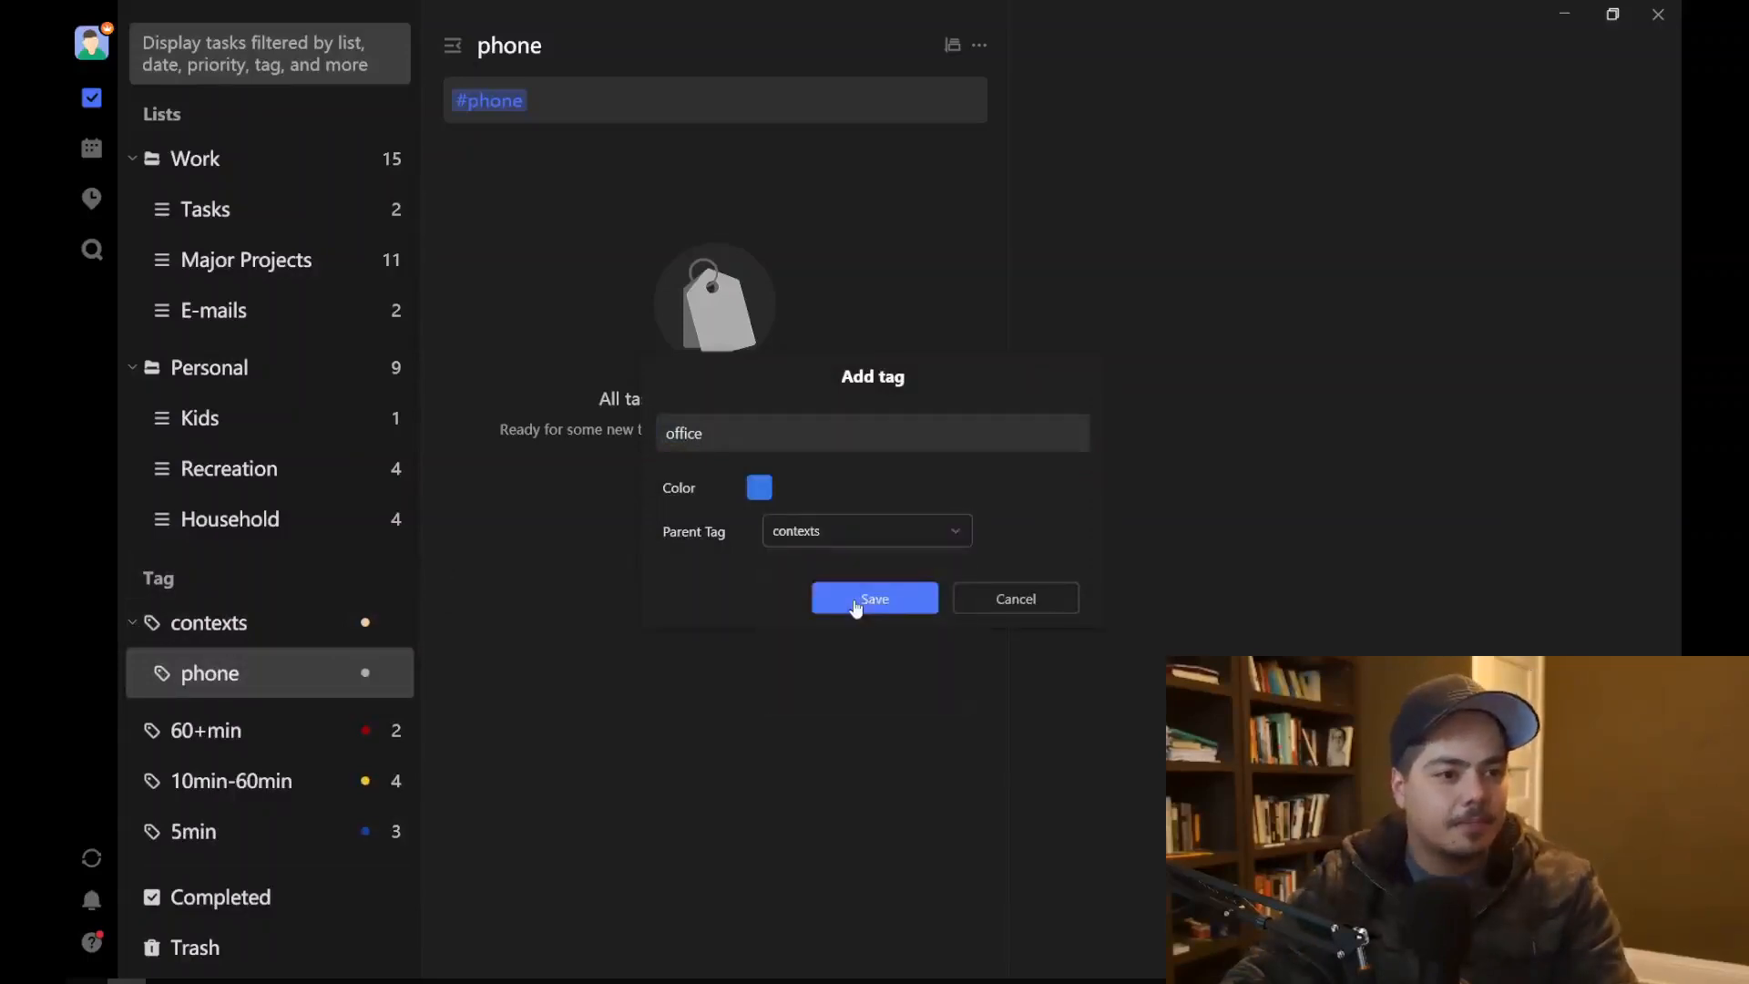
click(854, 601)
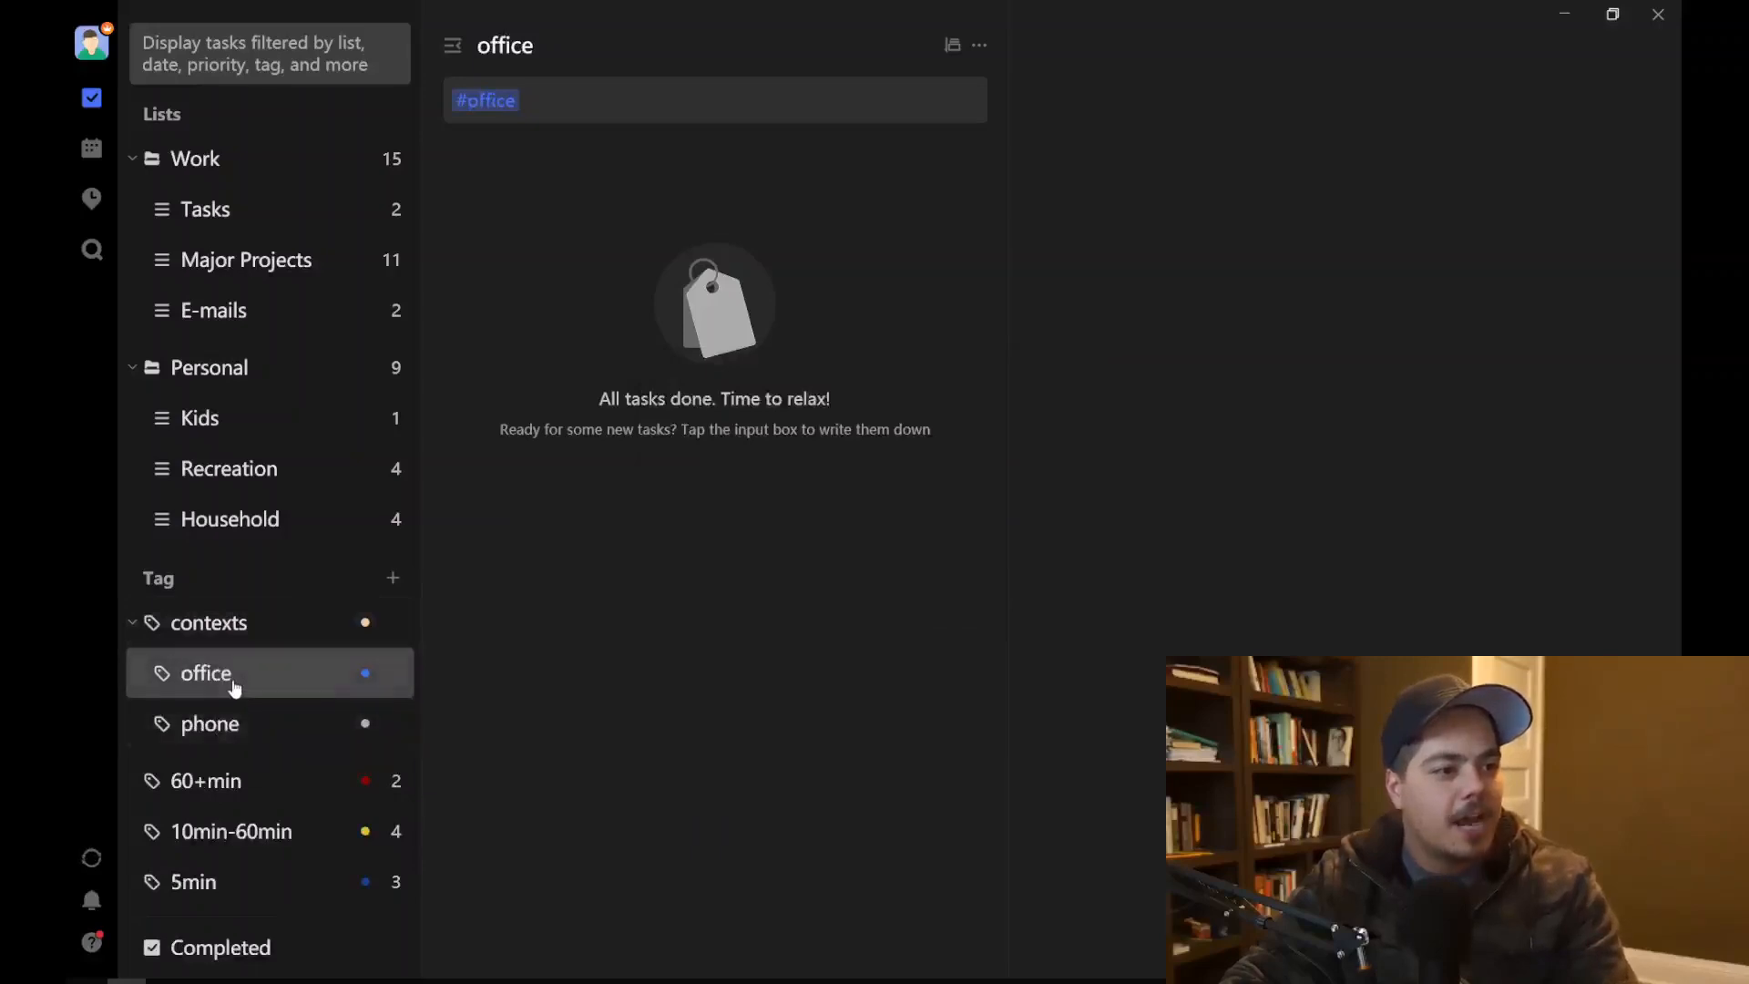
Step: Create a new tag named "home" without a parent tag
click(393, 581)
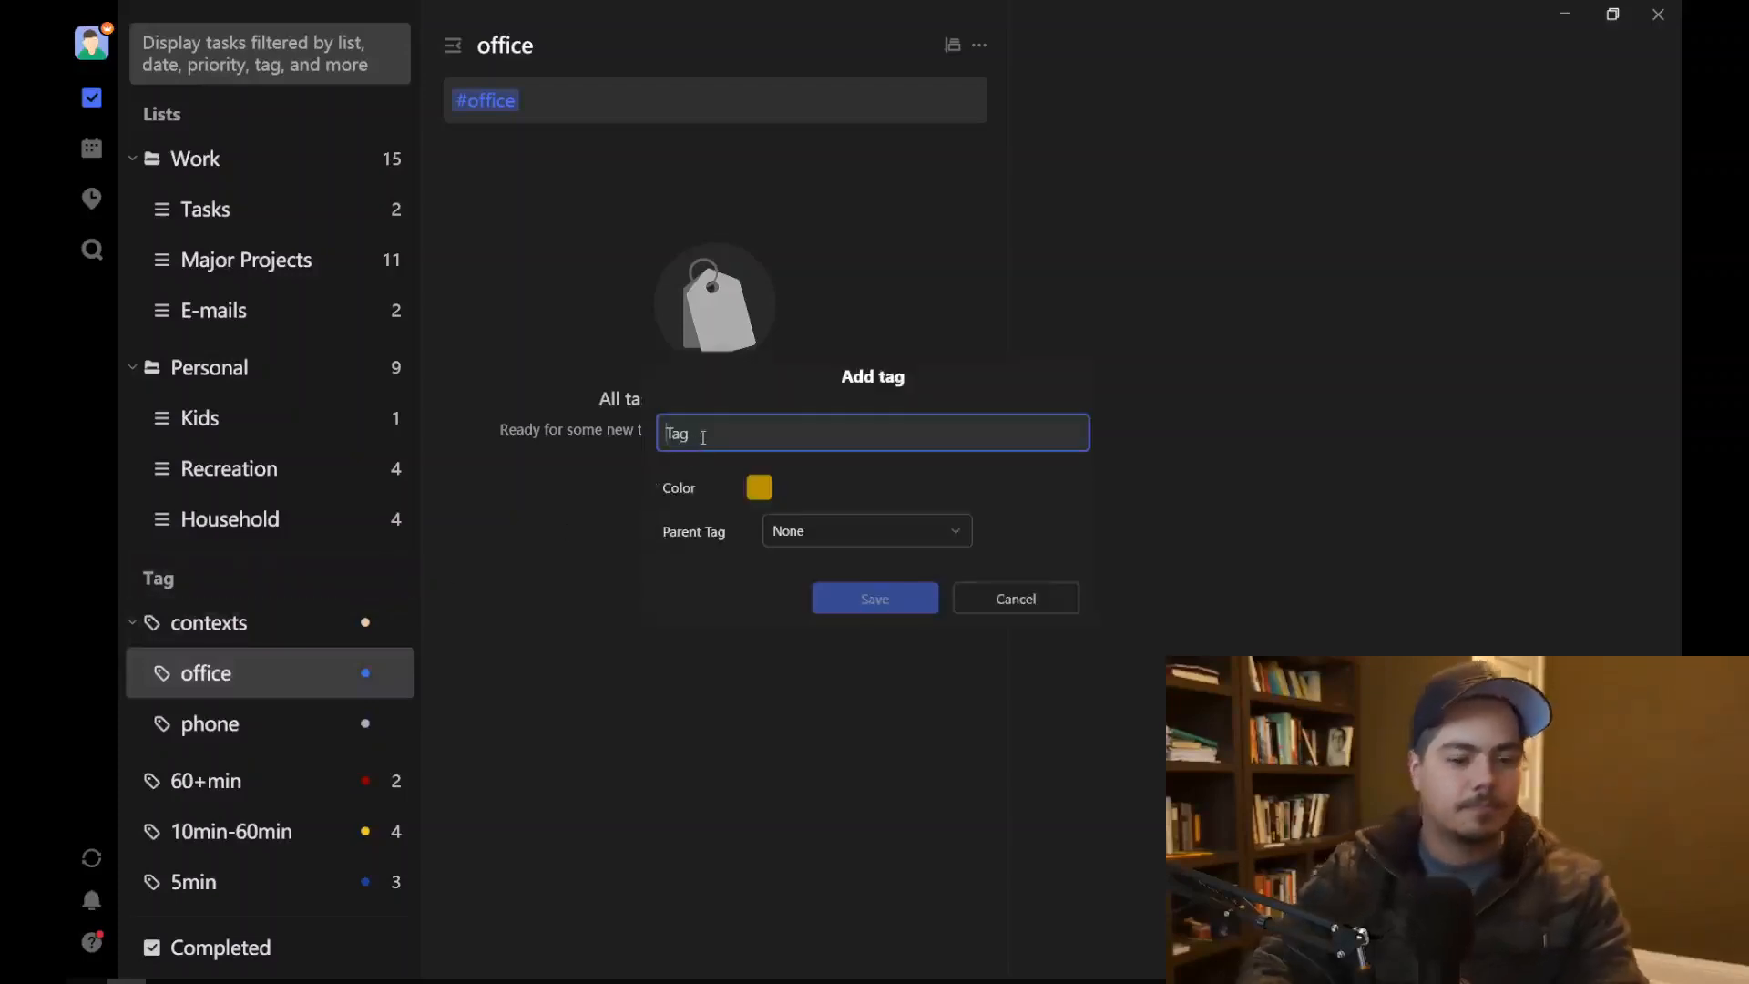
text(home)
click(890, 608)
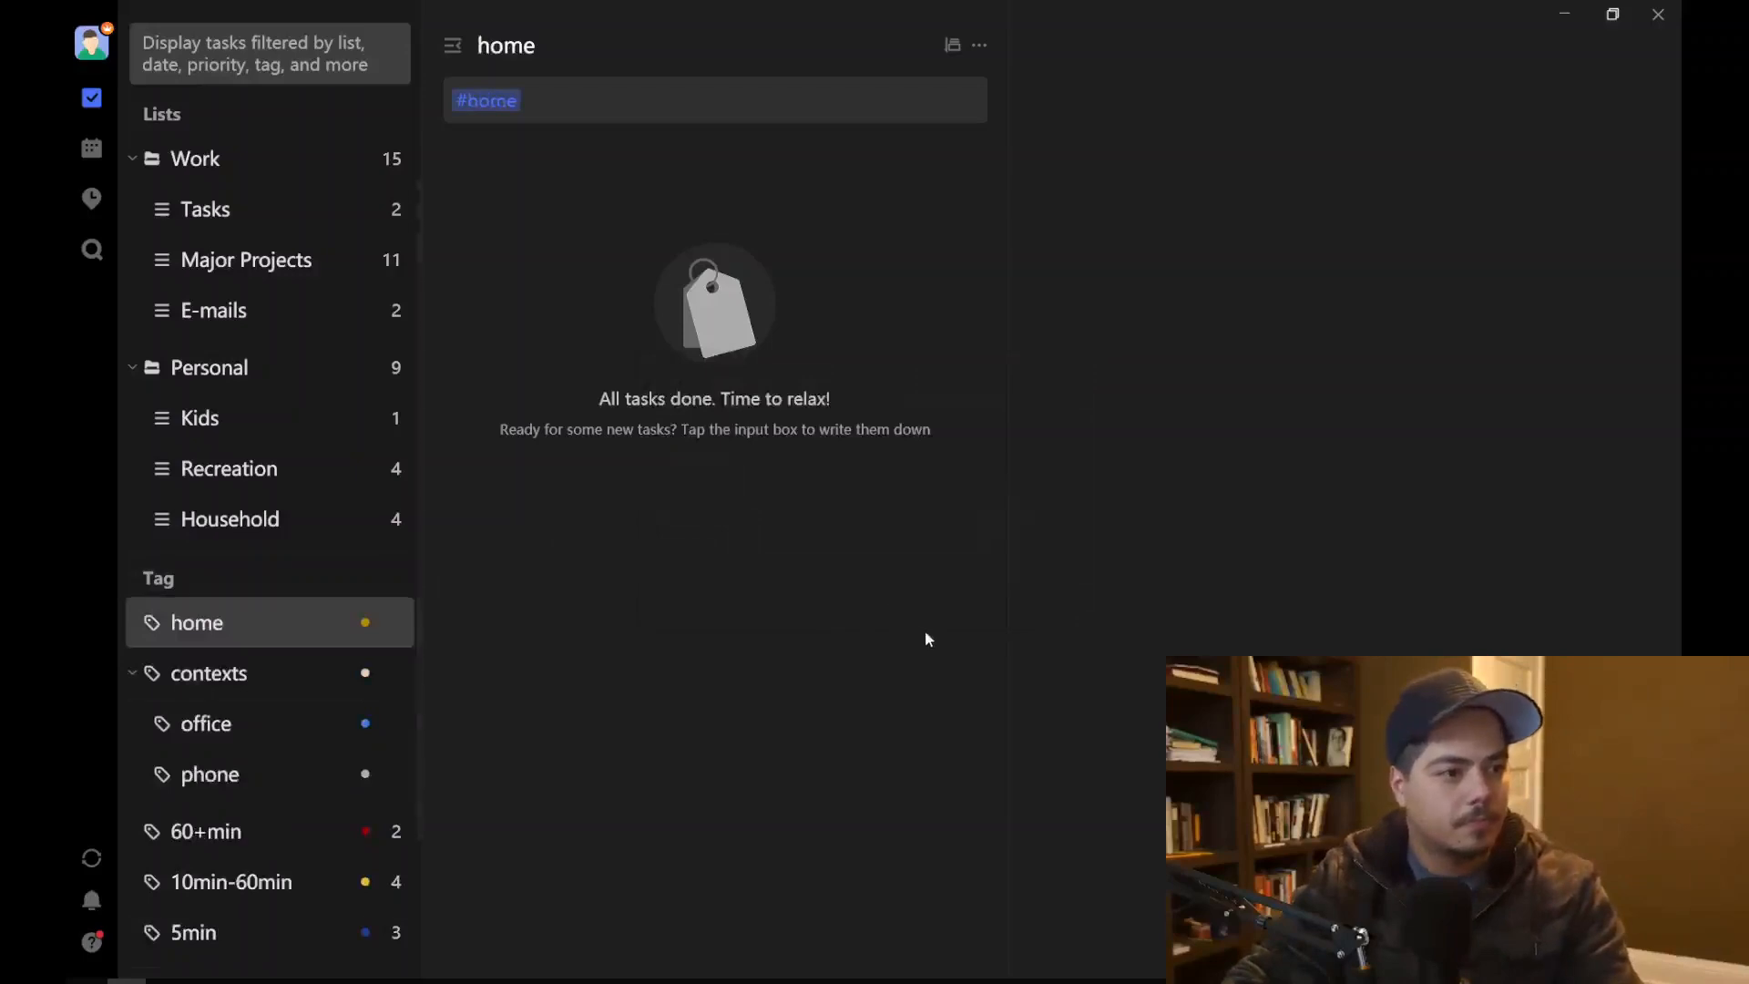
Step: Edit the "home" tag so that its parent tag is "contexts", and save it
right_click(278, 618)
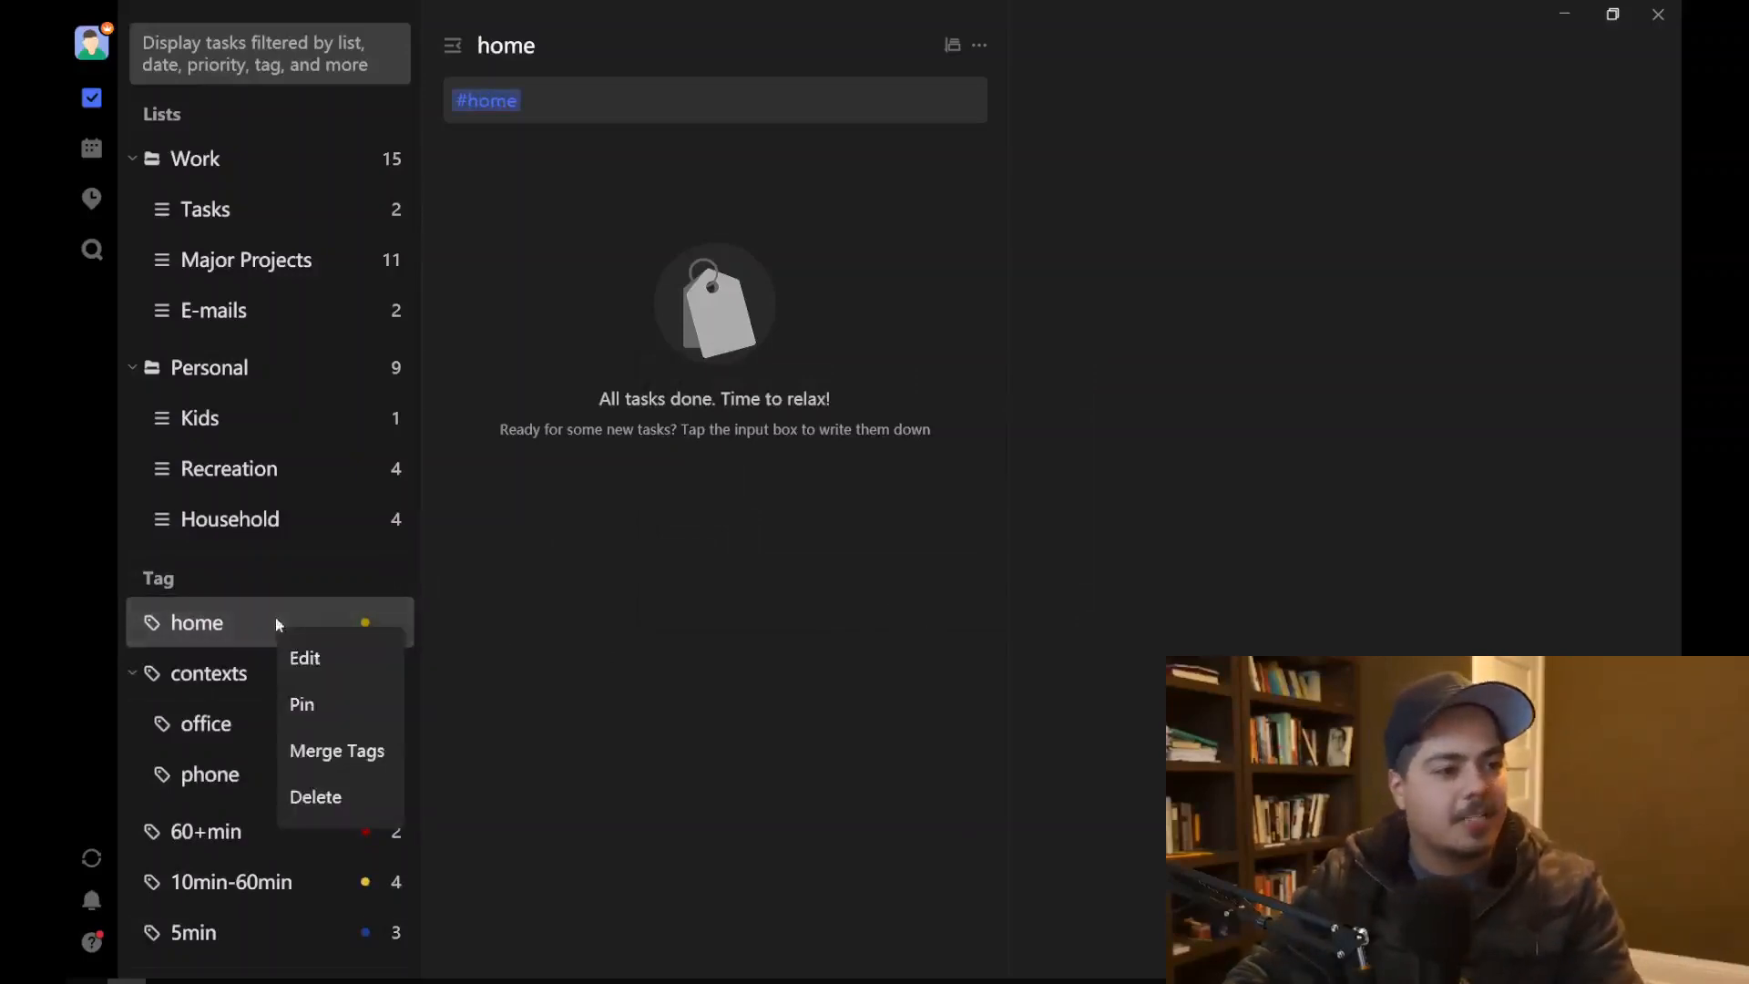
click(308, 659)
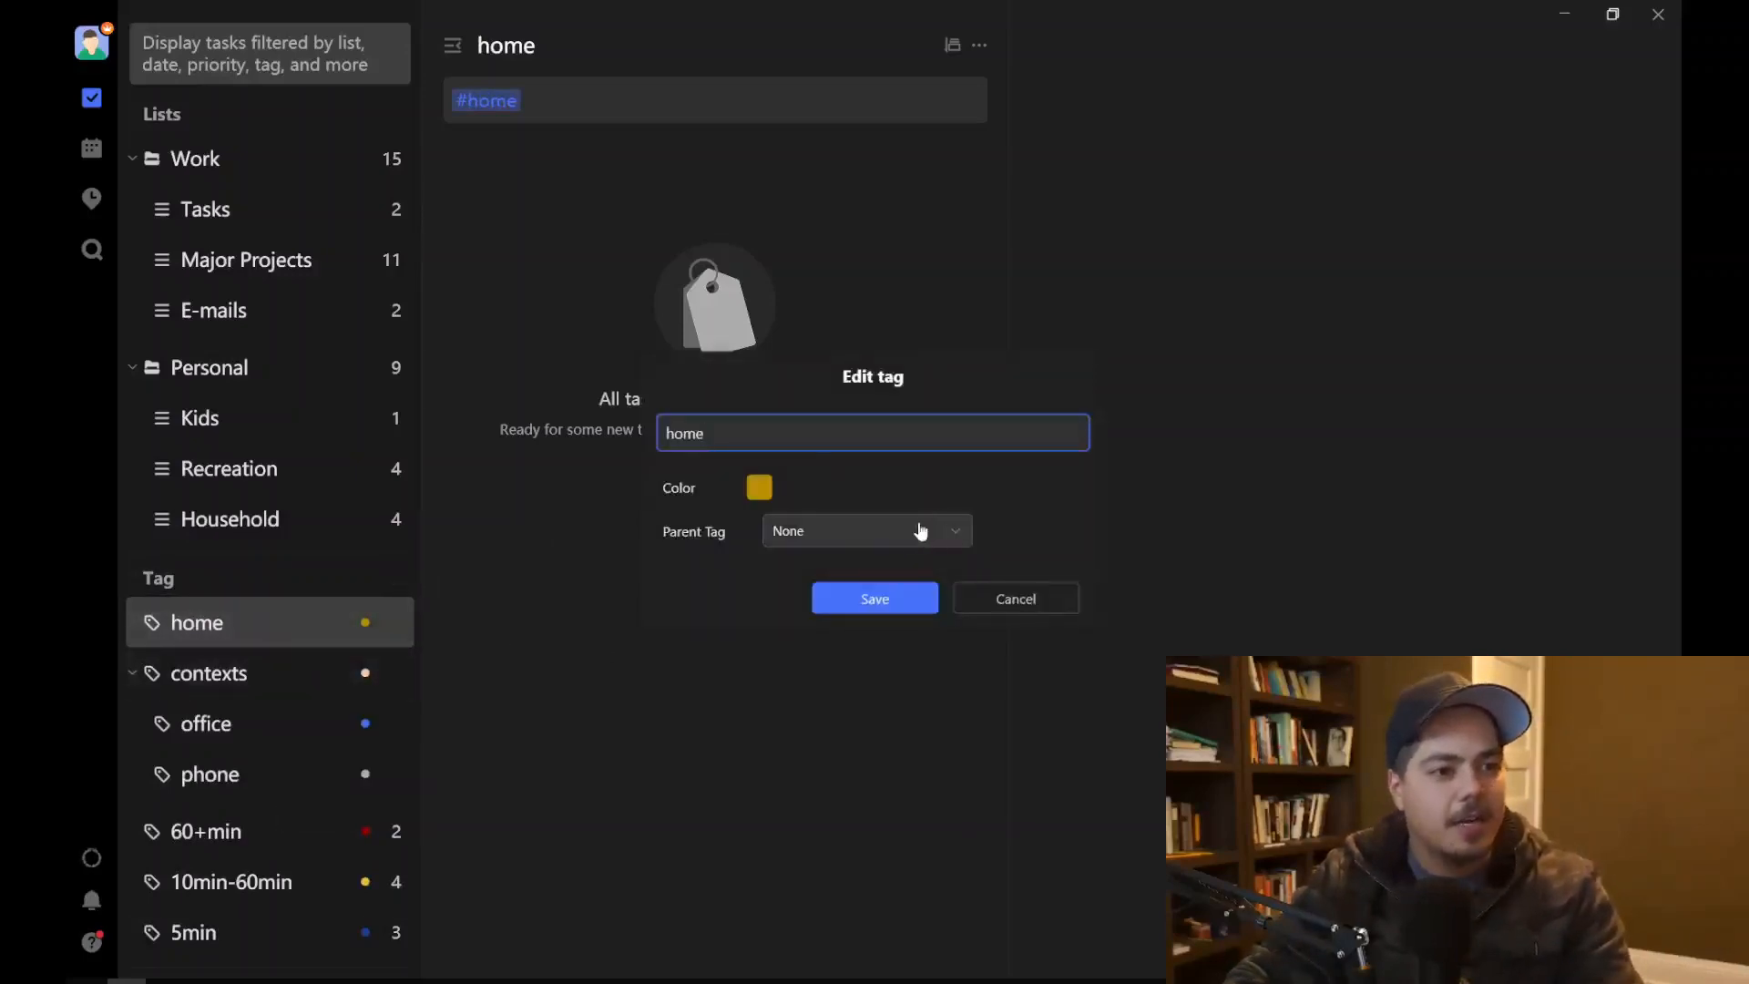
click(953, 538)
click(832, 603)
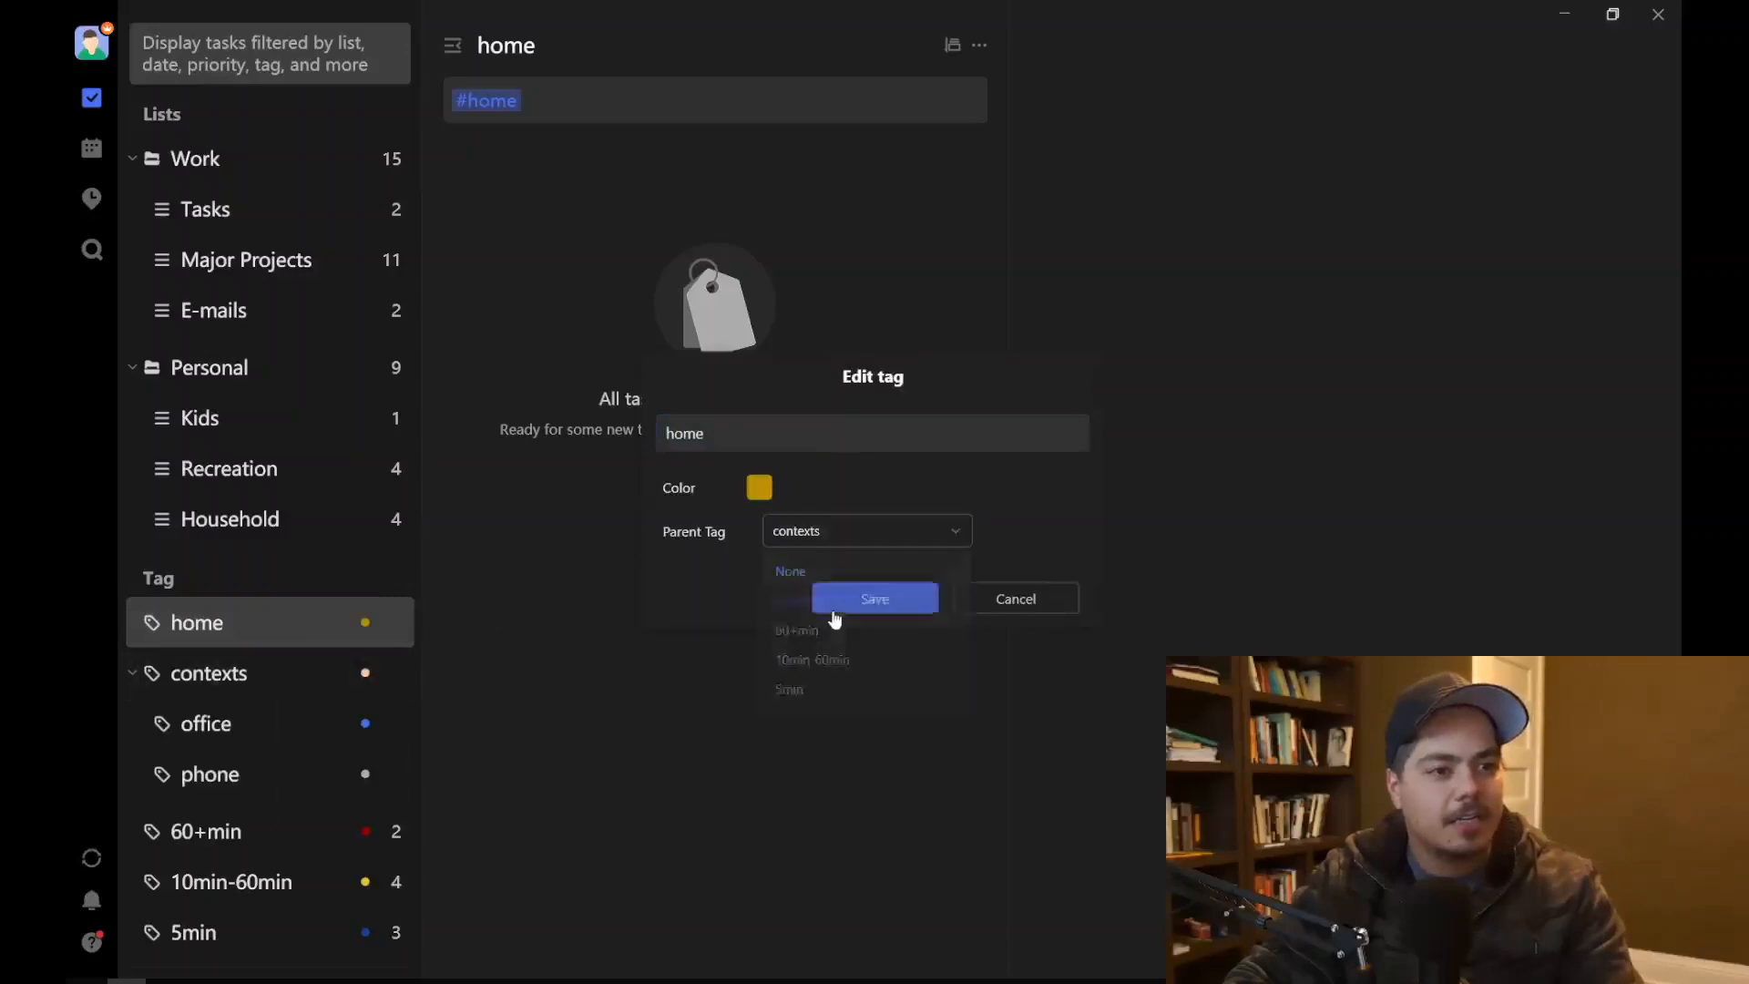
click(862, 606)
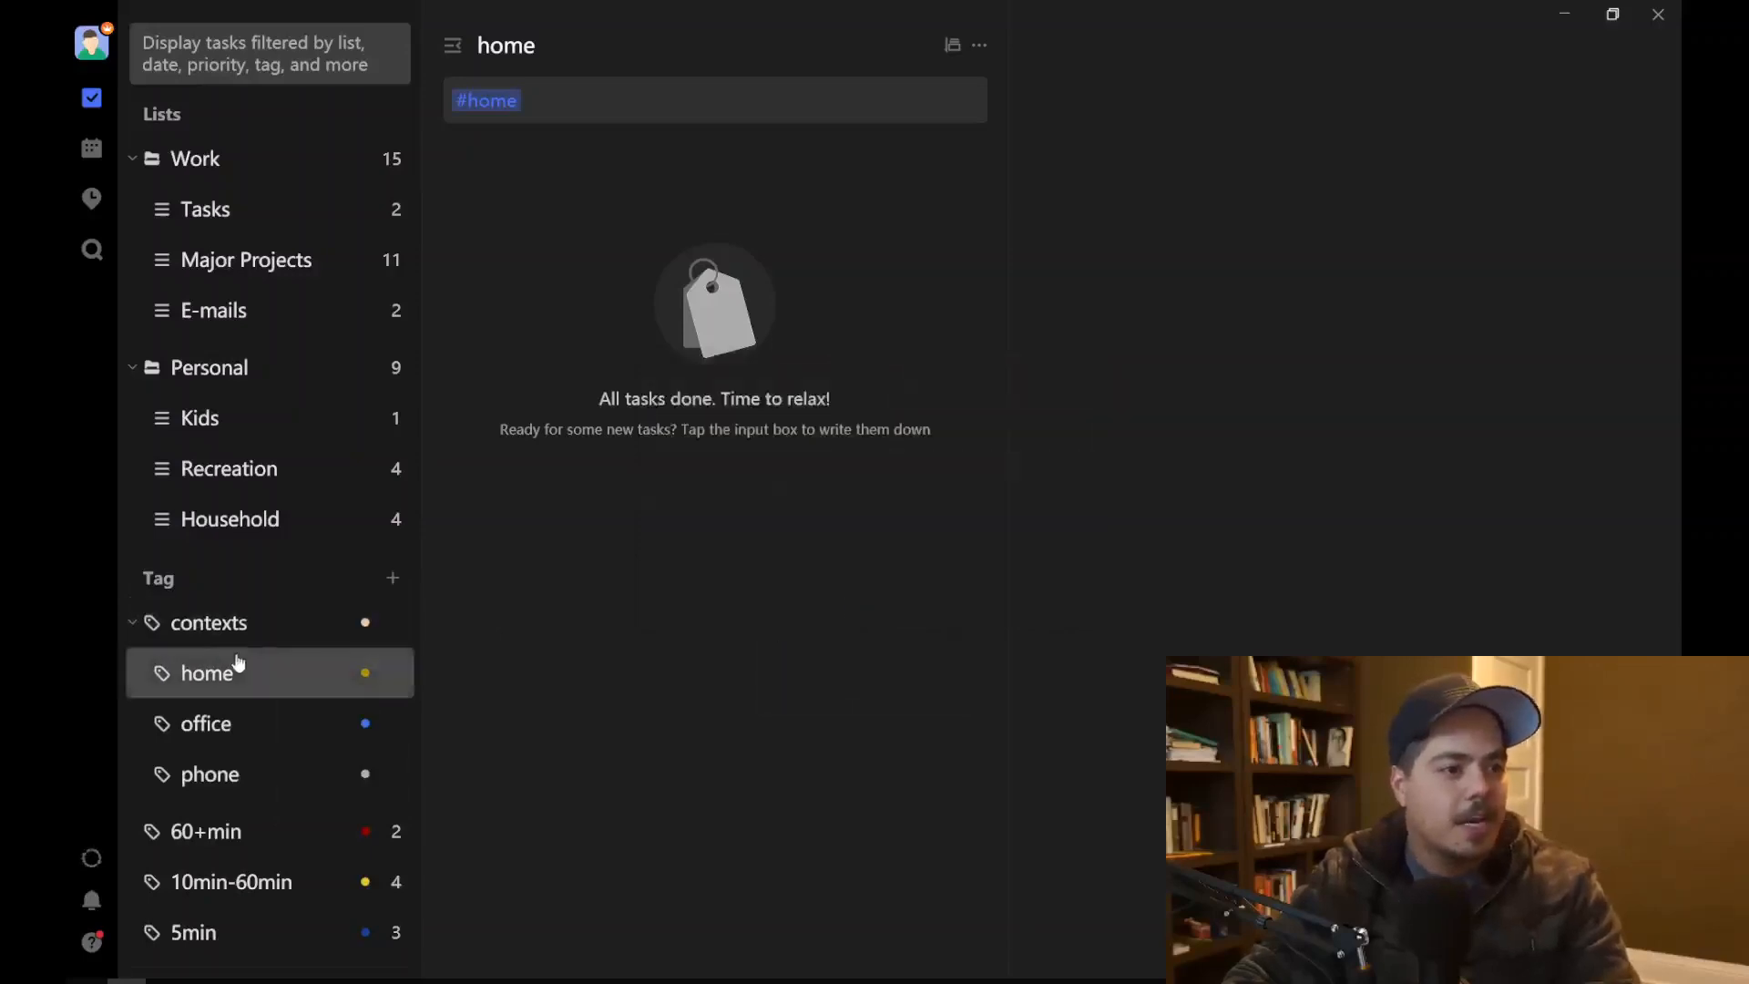
Step: Change the color of the "phone" tag to purple and save it
scroll(251, 794, down, 1)
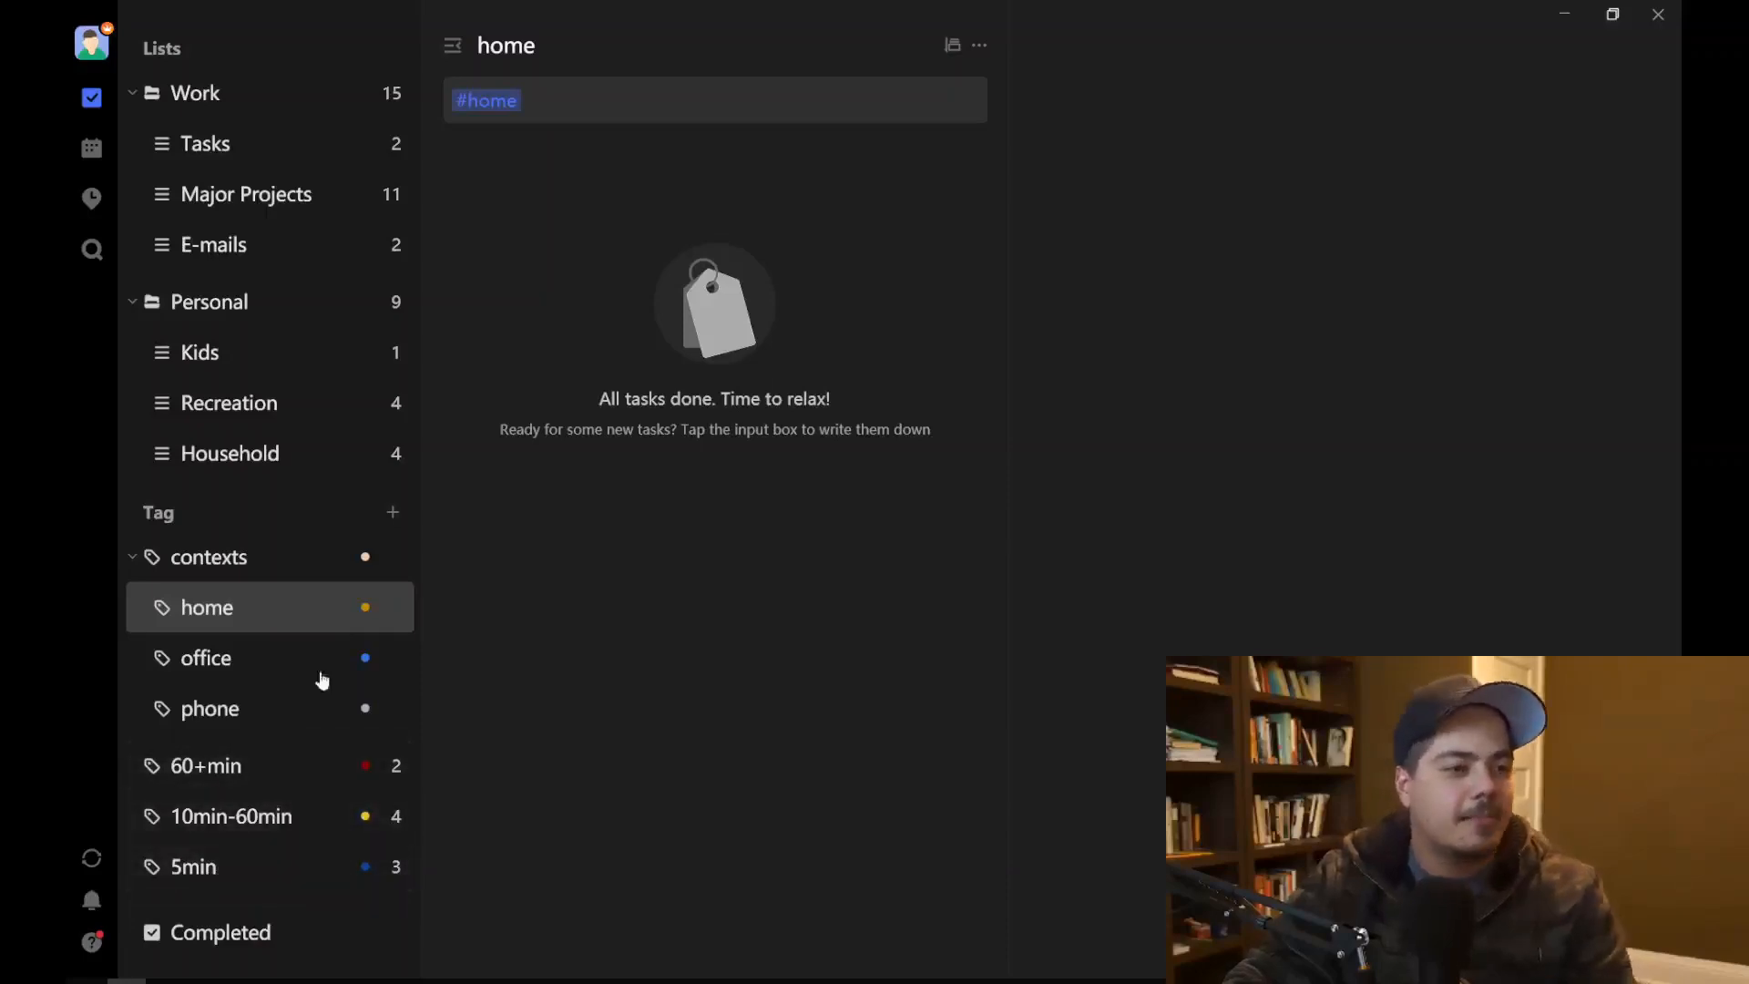
click(314, 727)
right_click(312, 729)
click(335, 765)
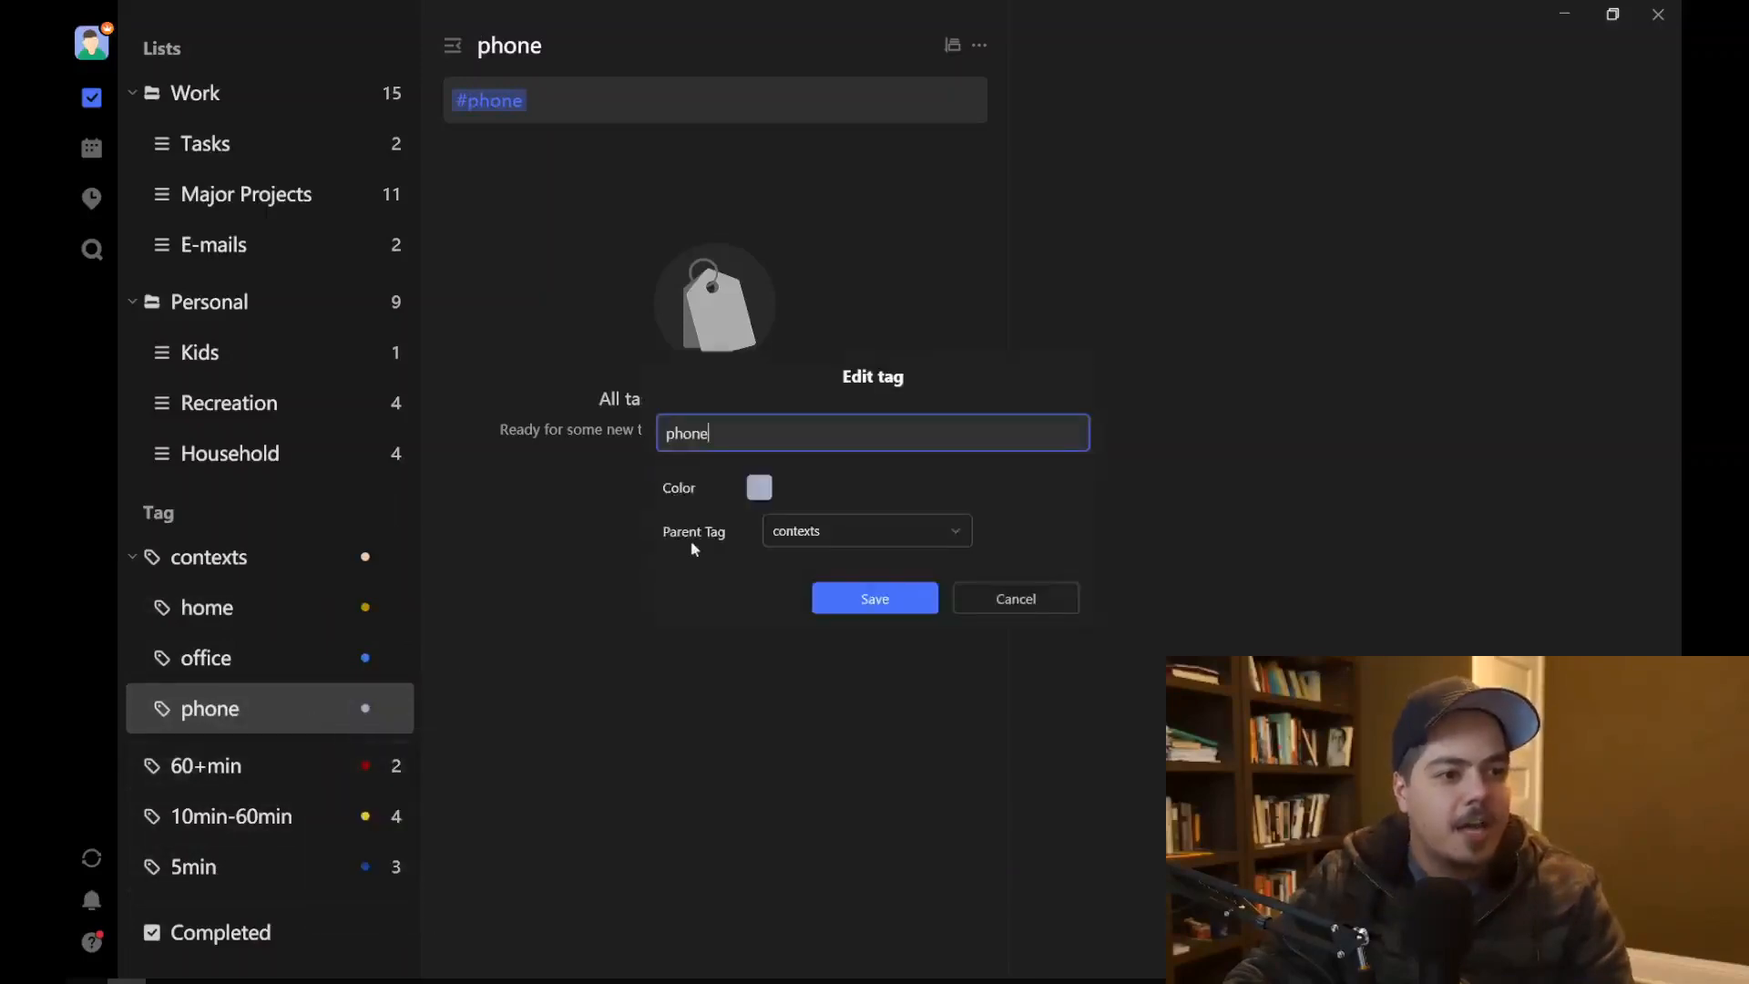
click(759, 492)
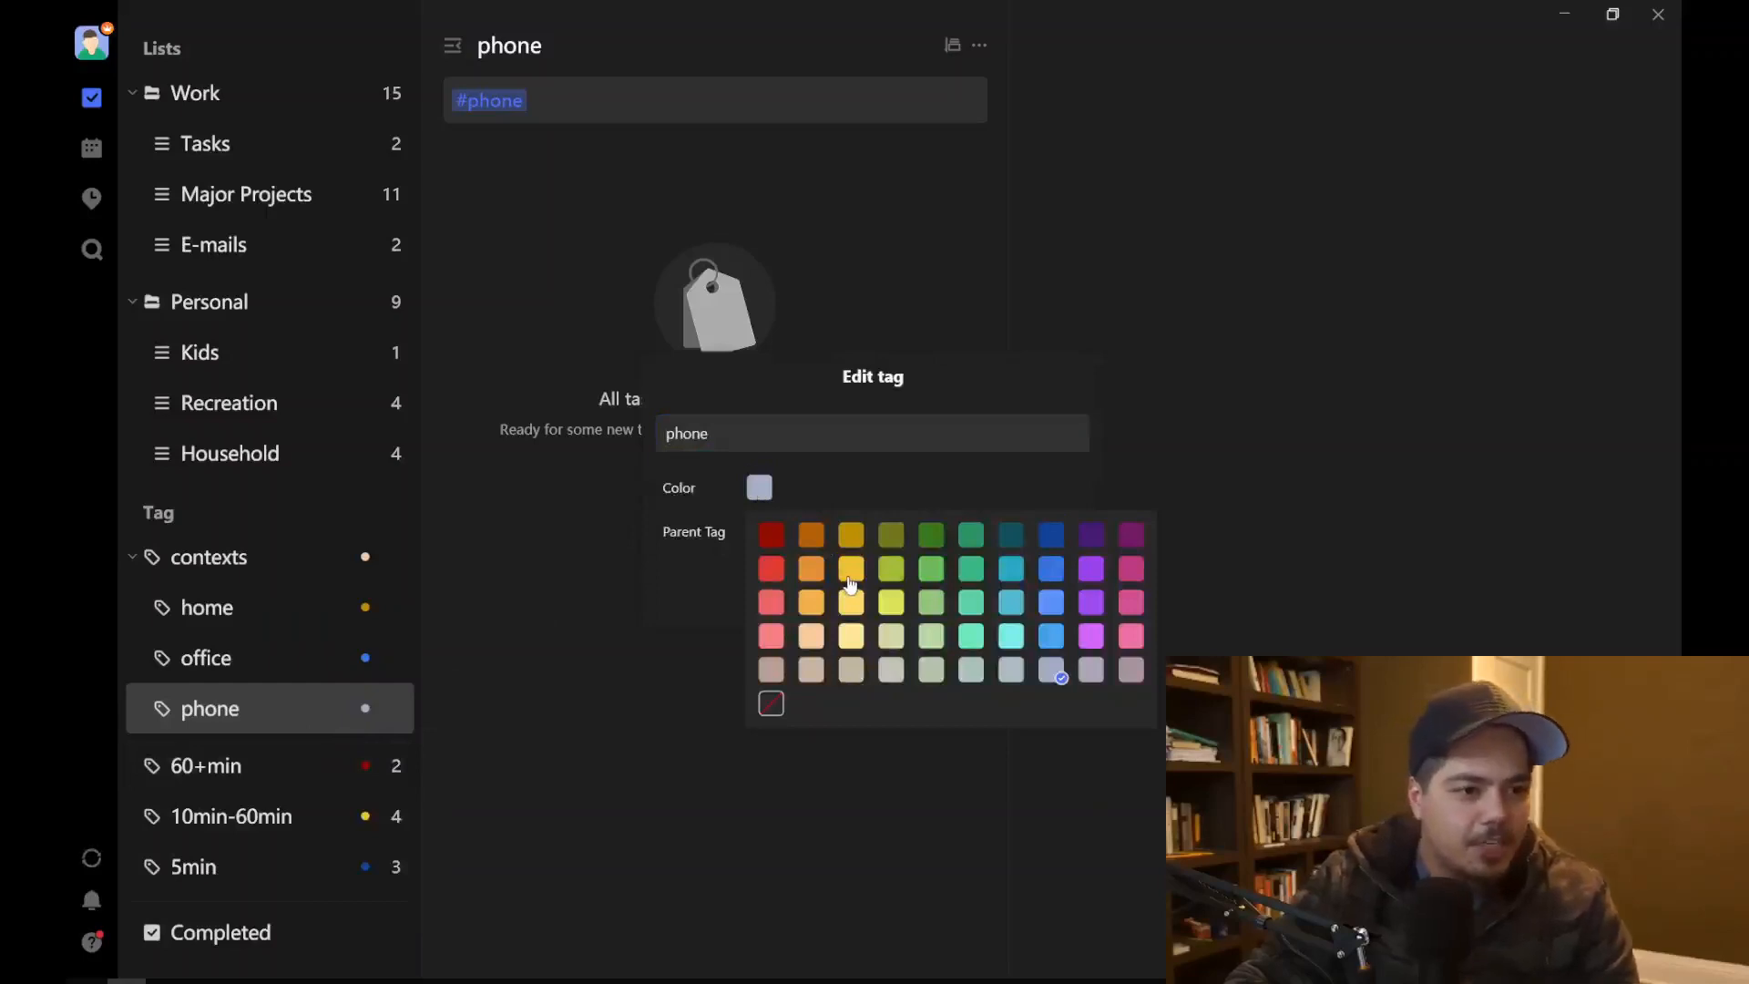
click(1090, 569)
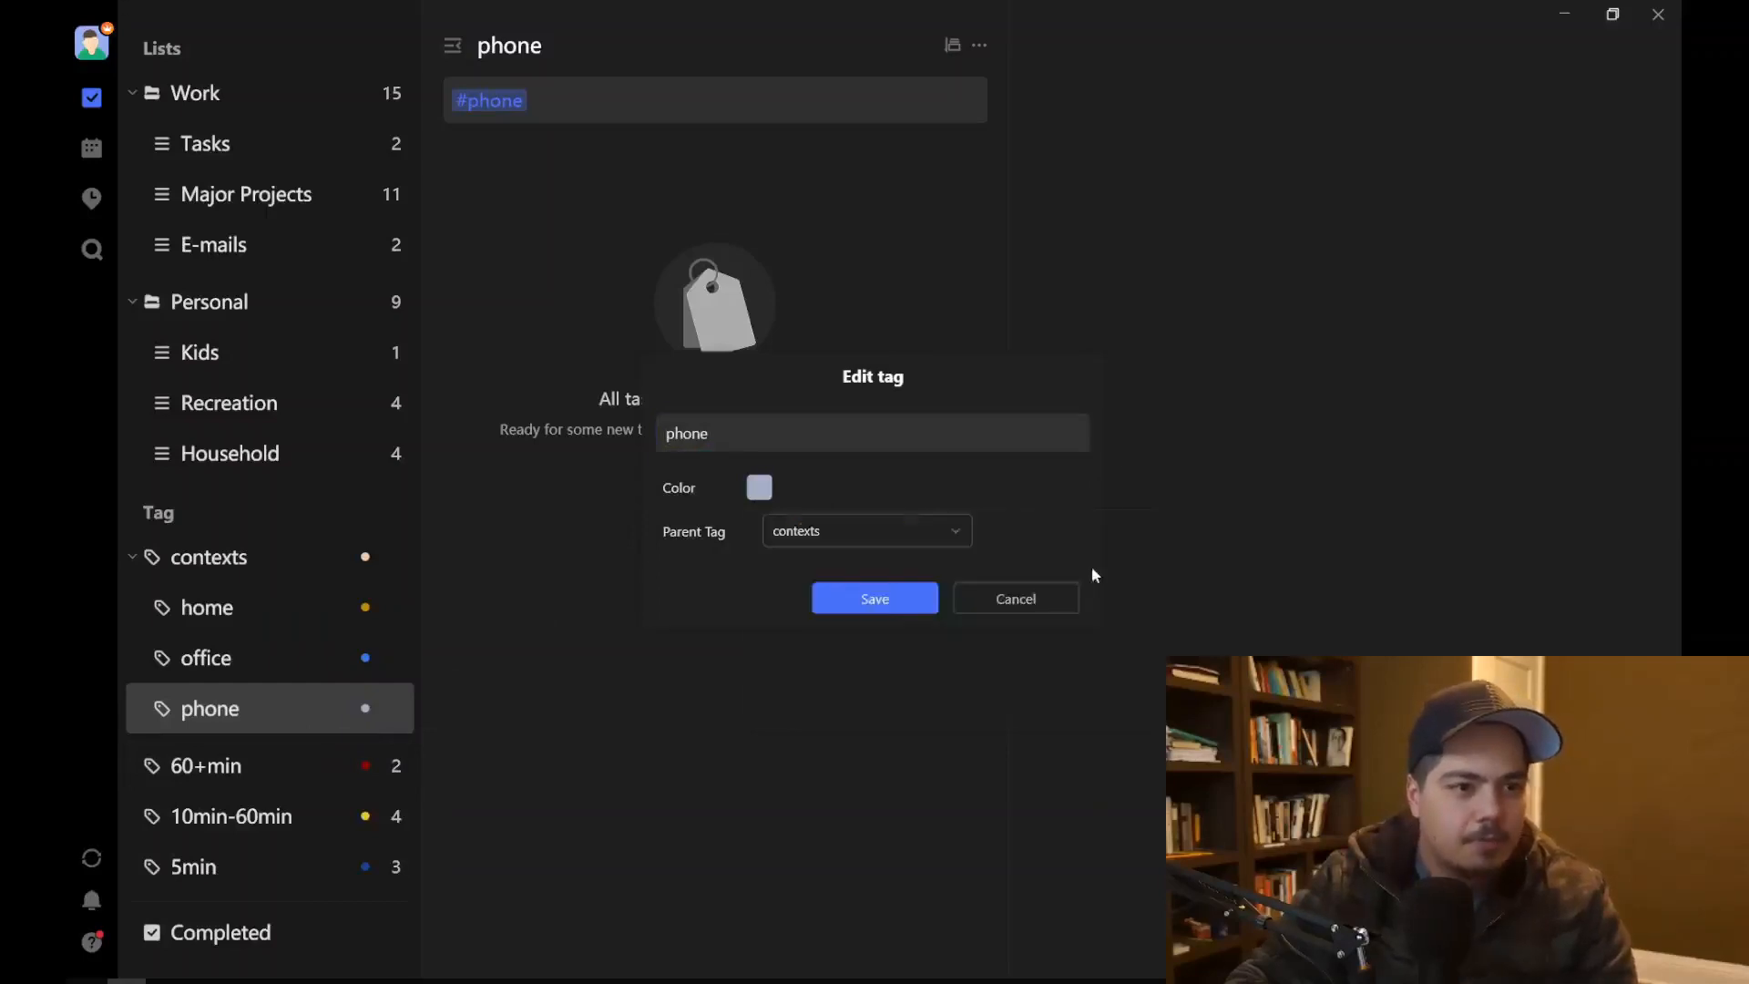
click(850, 607)
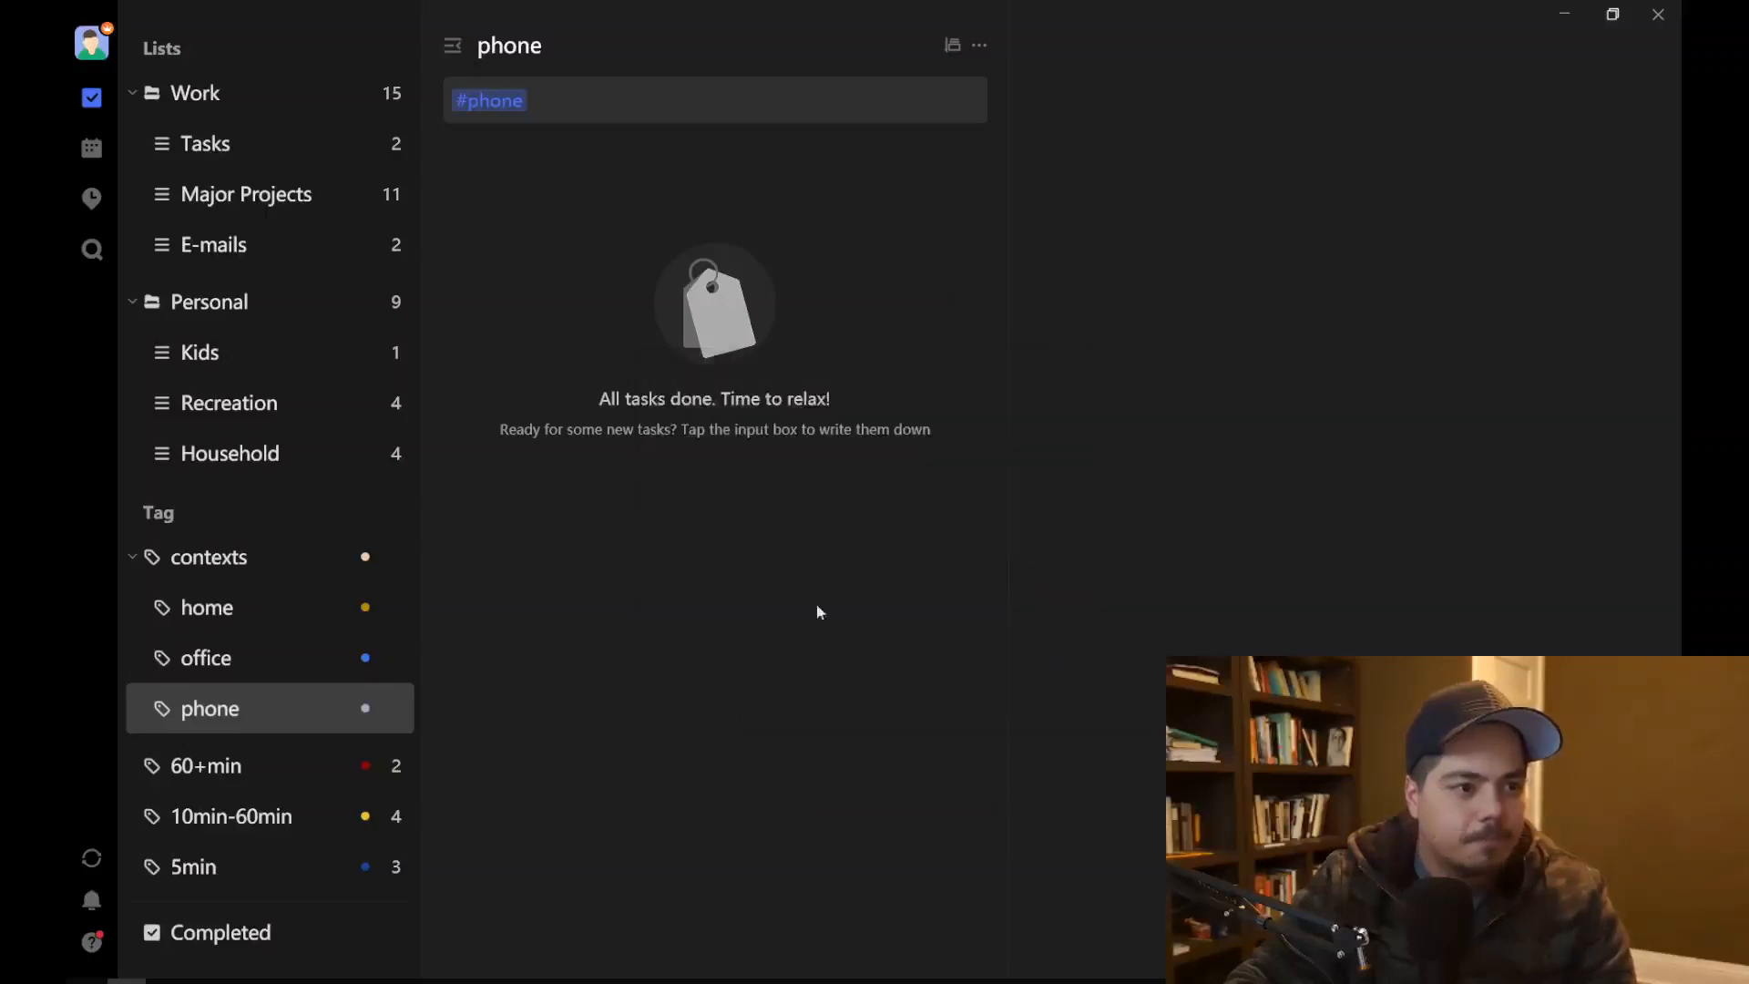
Step: Change the color of the "office" tag to the same purple as "phone" and save it
right_click(252, 669)
click(267, 700)
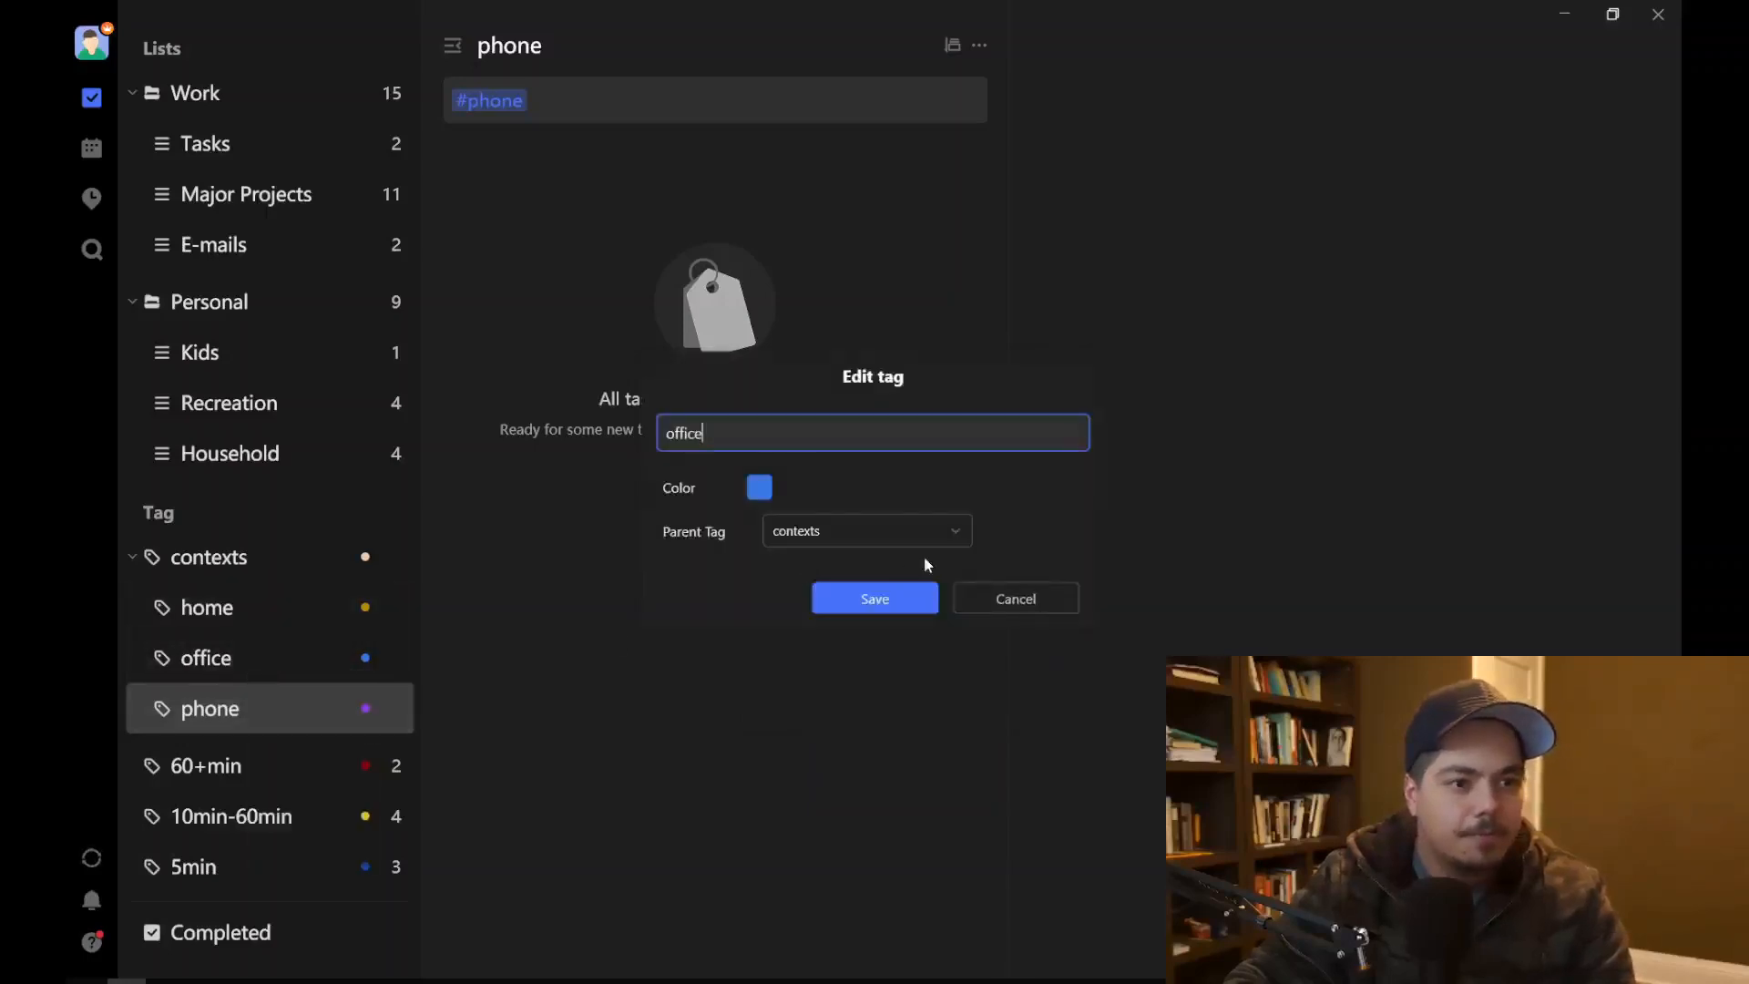
click(760, 492)
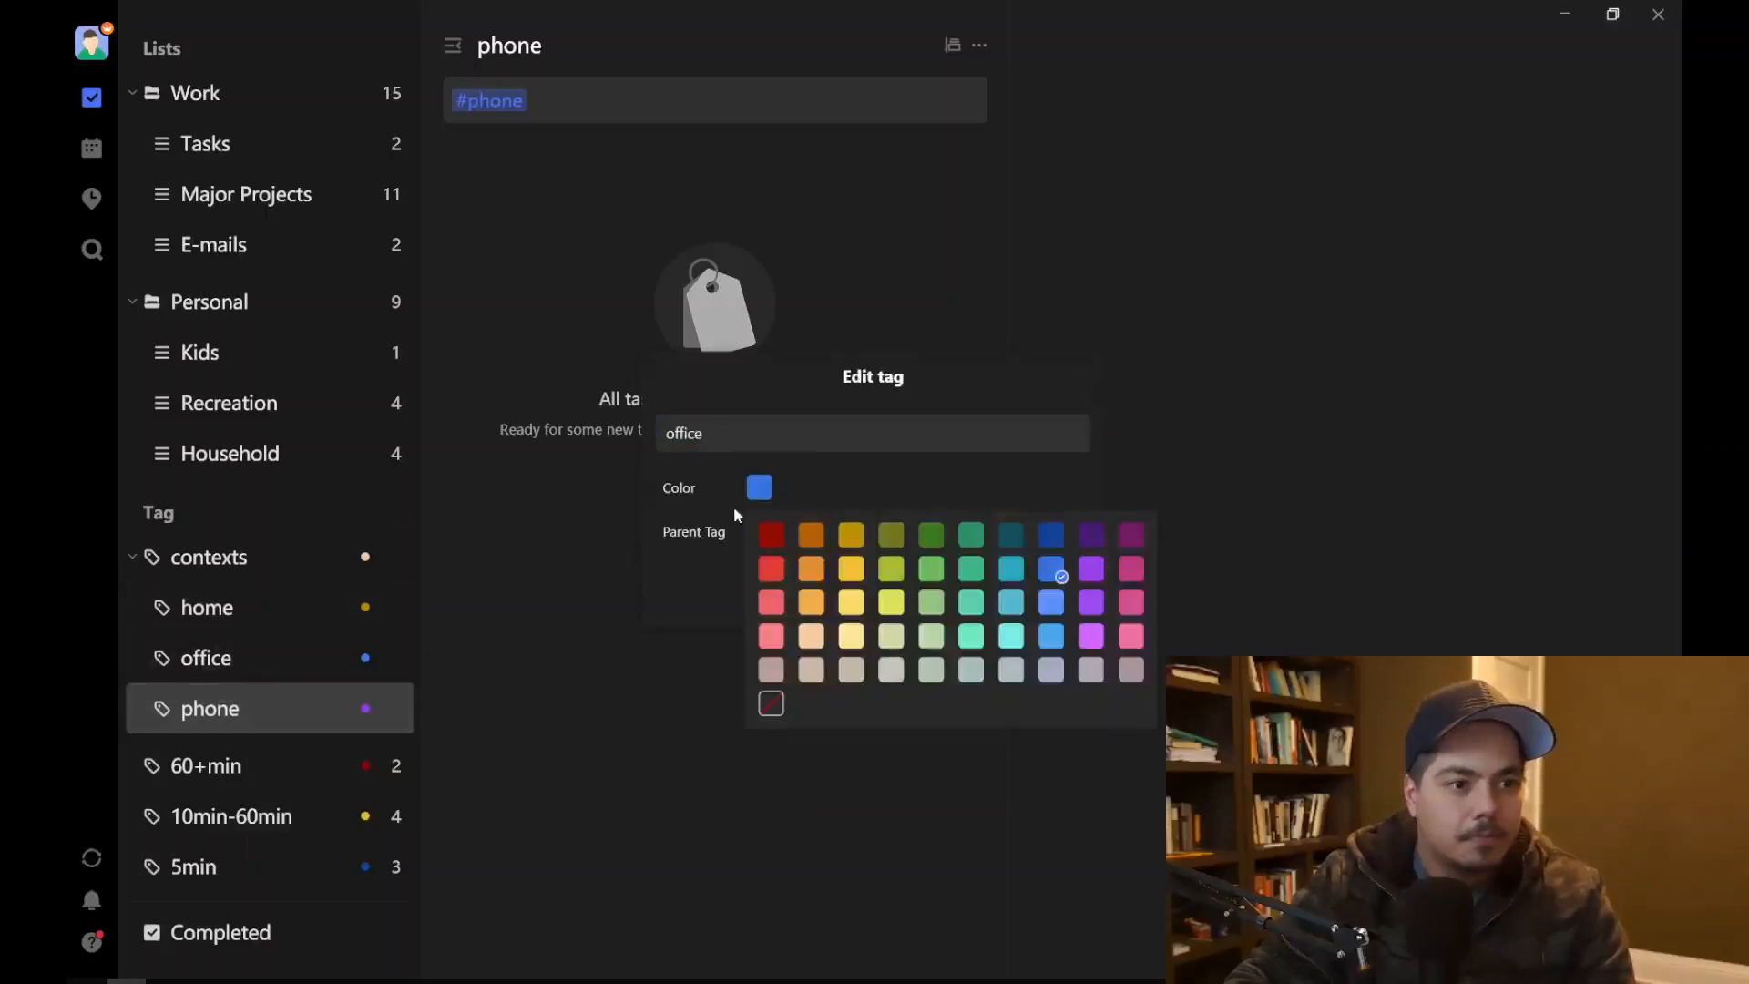
click(1090, 569)
click(833, 604)
Step: Recolor the "home" tag with the same purple as the other context tags and save it
right_click(215, 614)
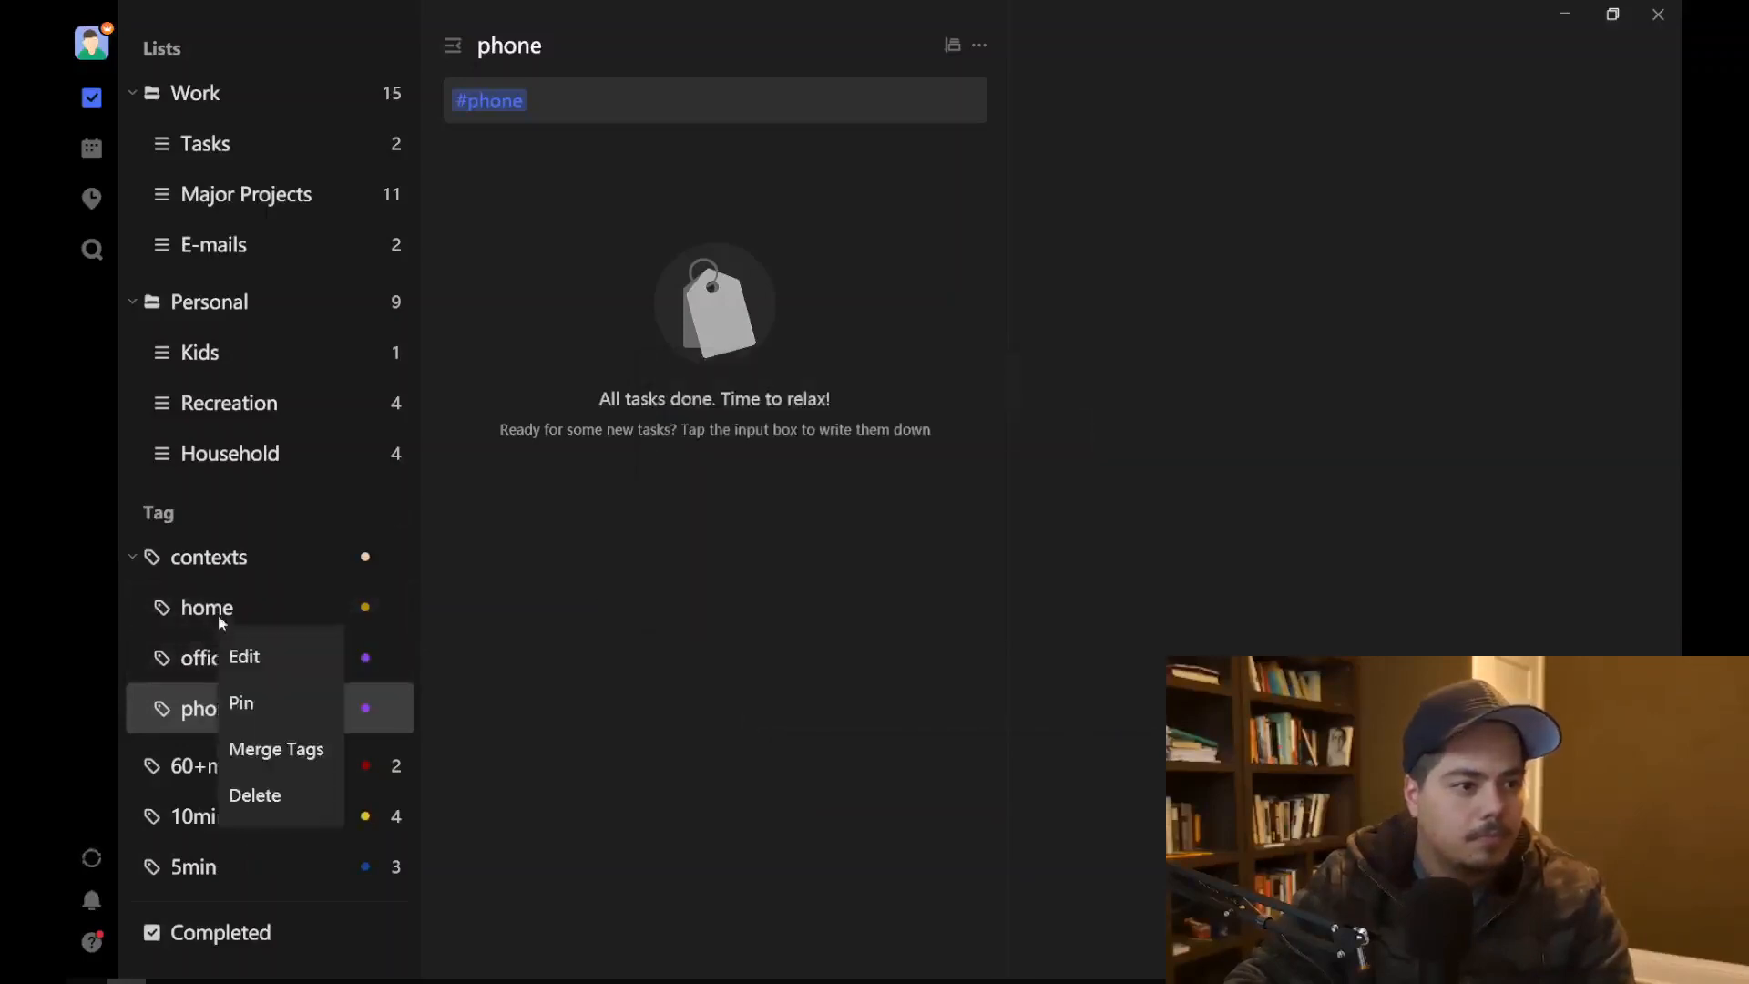
click(634, 563)
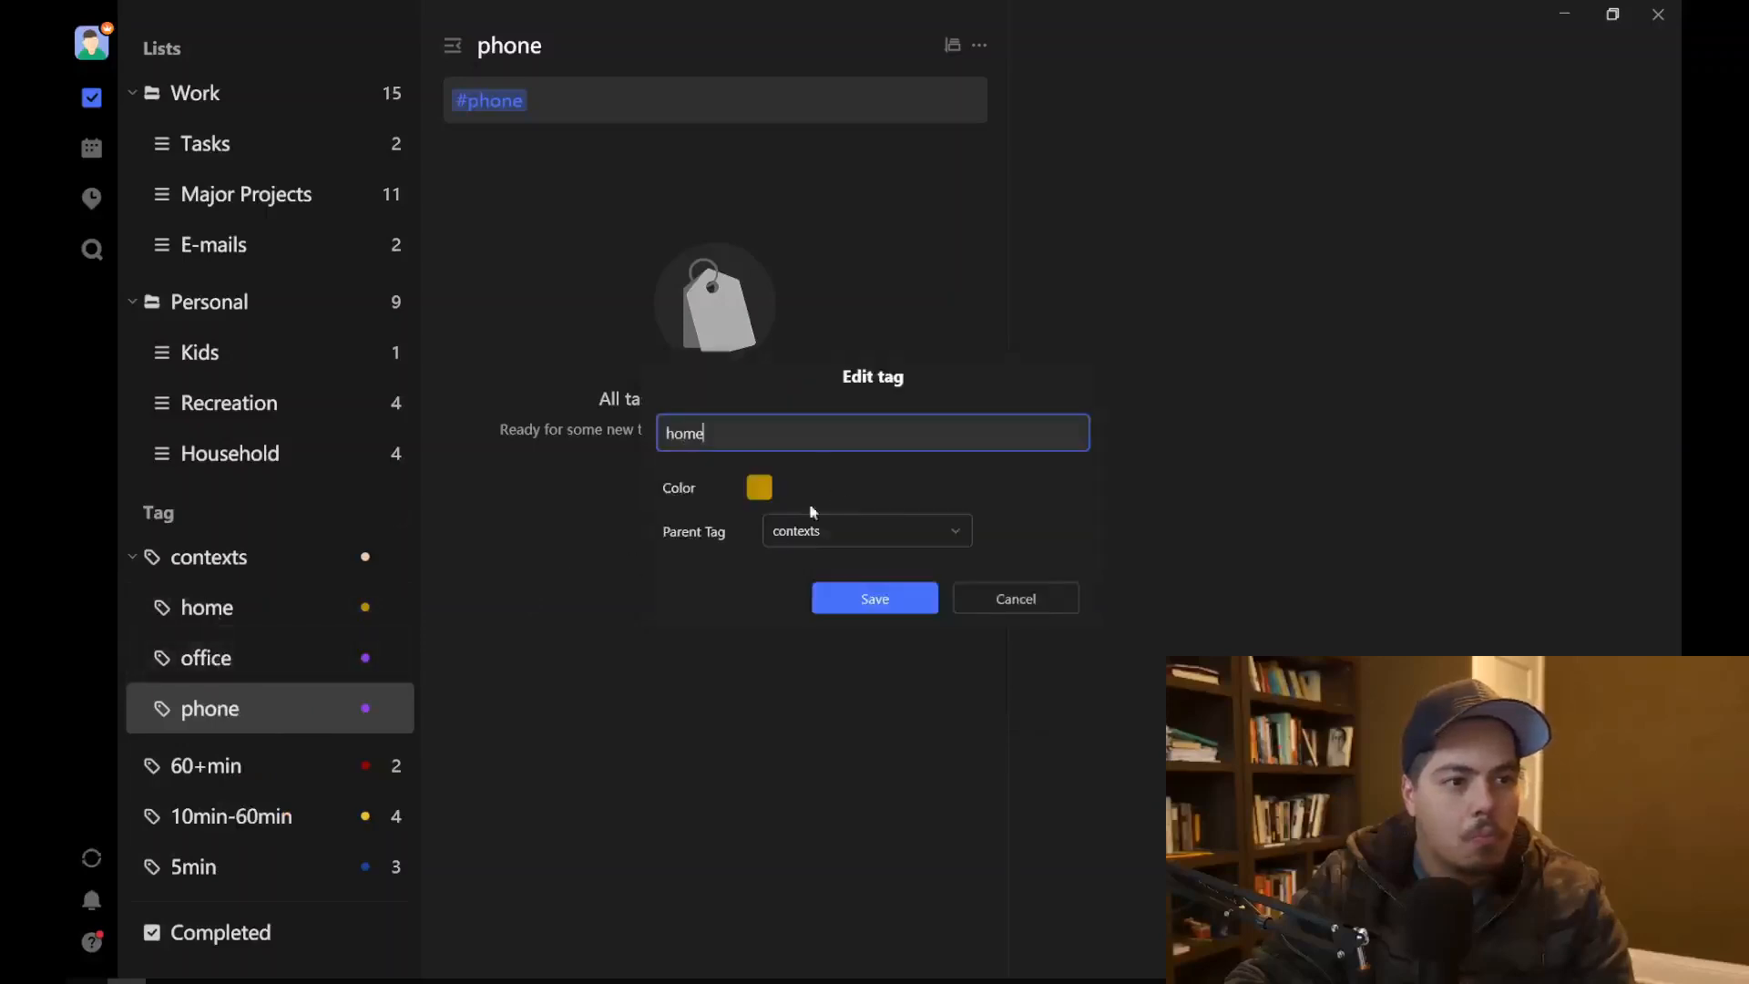
click(758, 496)
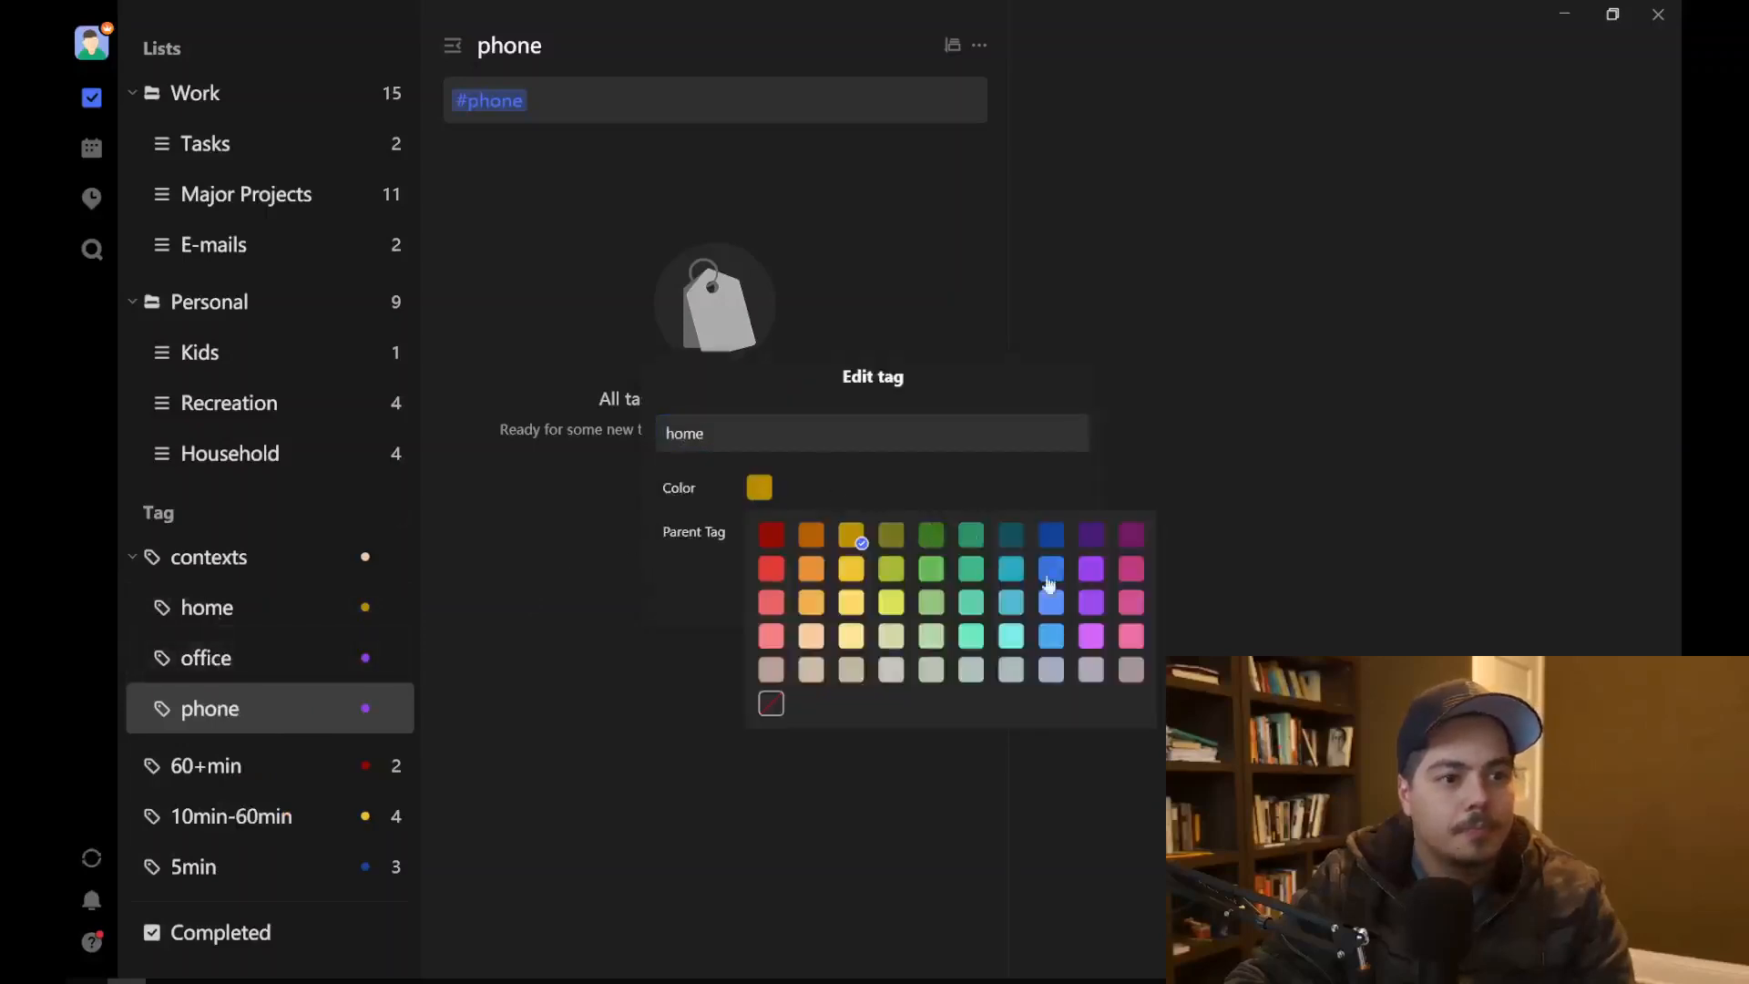
click(1096, 576)
click(878, 599)
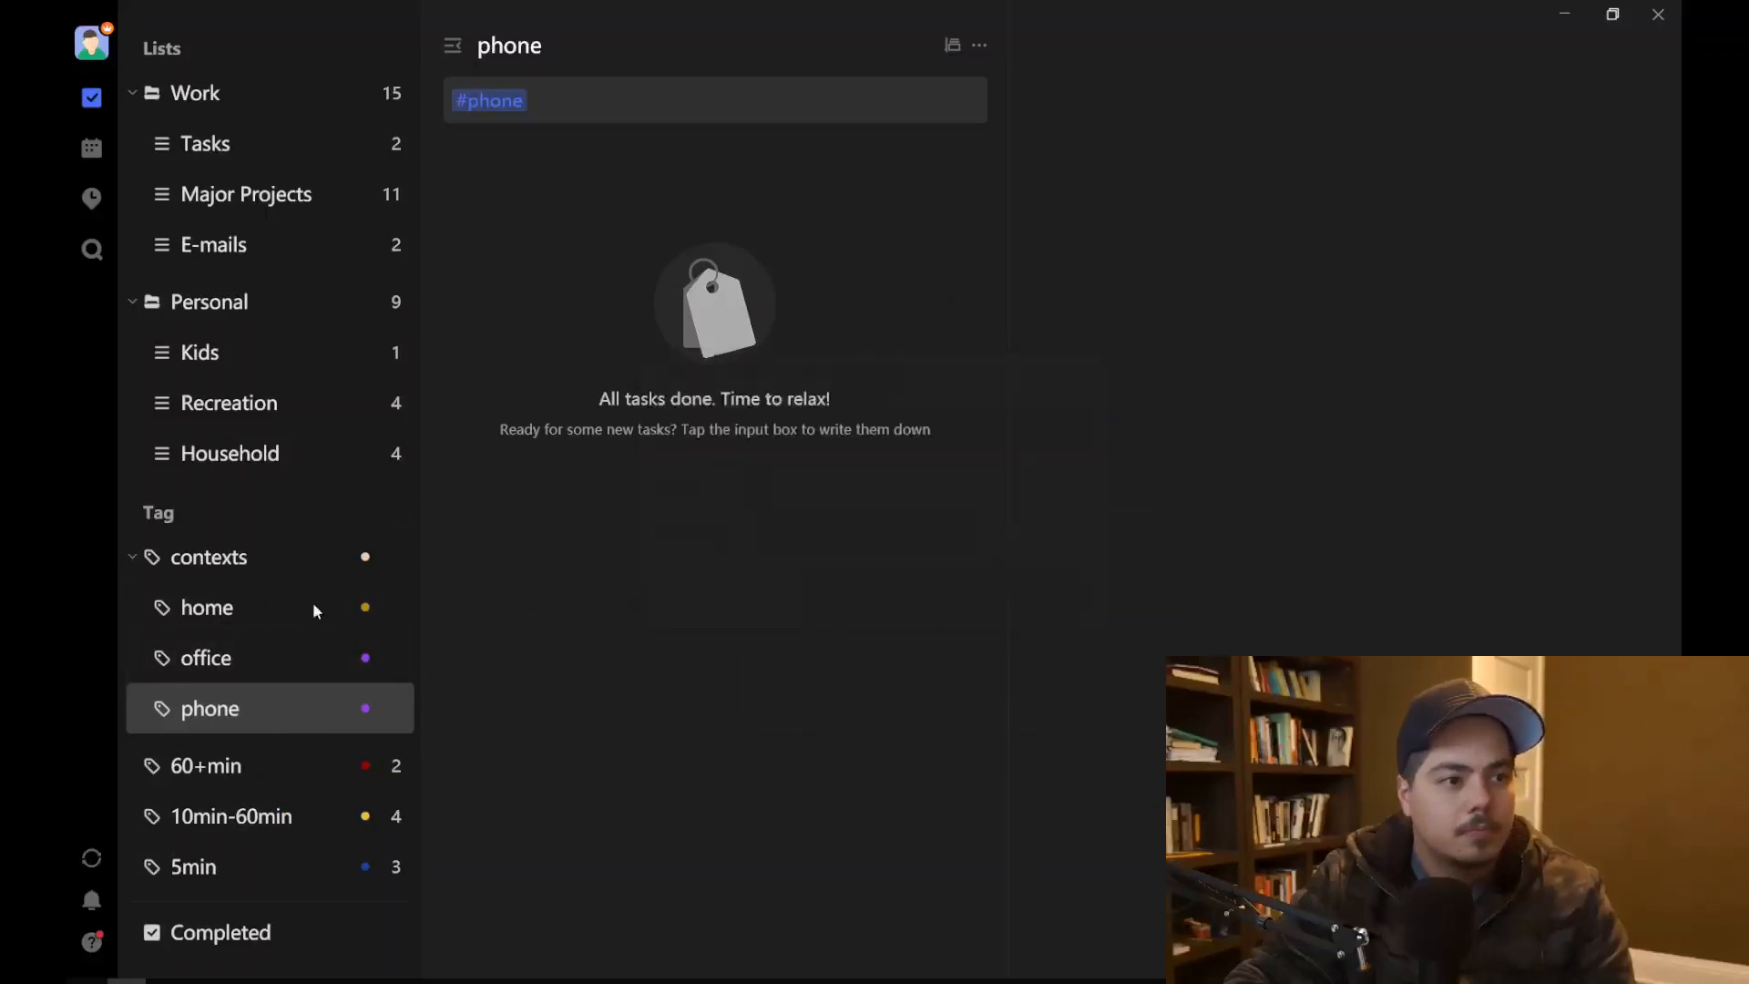
Step: Set the parent tag "contexts" to the purple color used for its nested tags, and save it
right_click(226, 610)
right_click(226, 563)
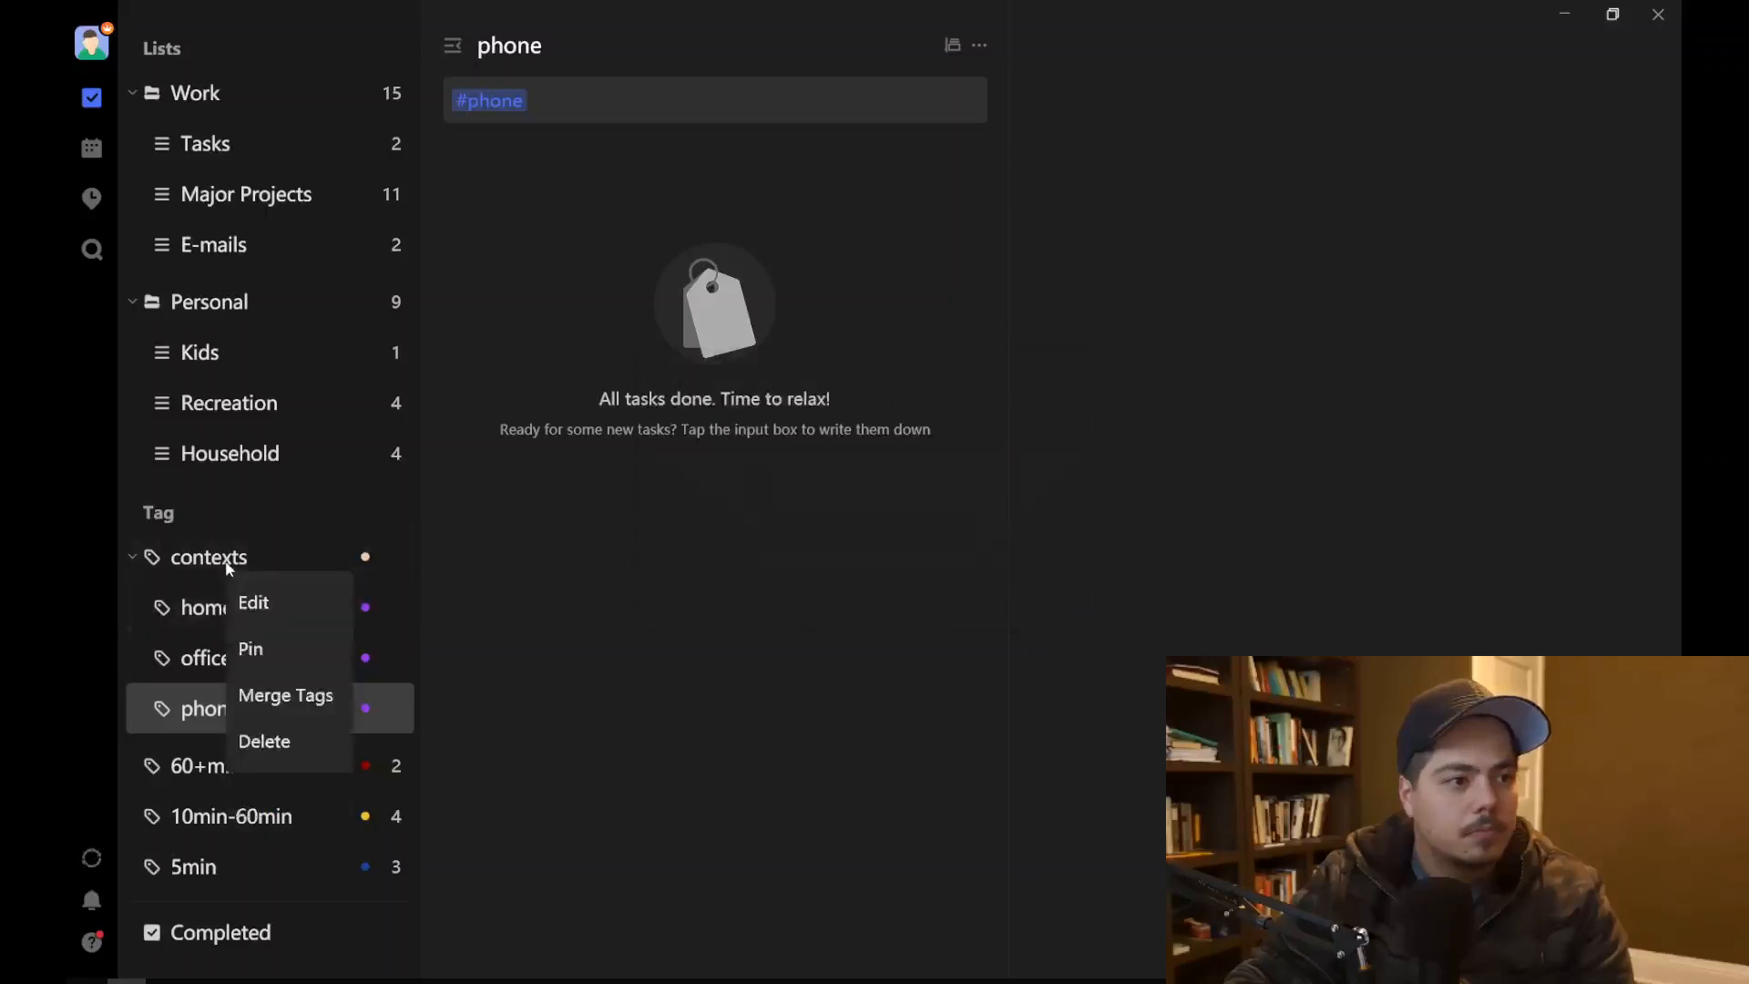
click(265, 604)
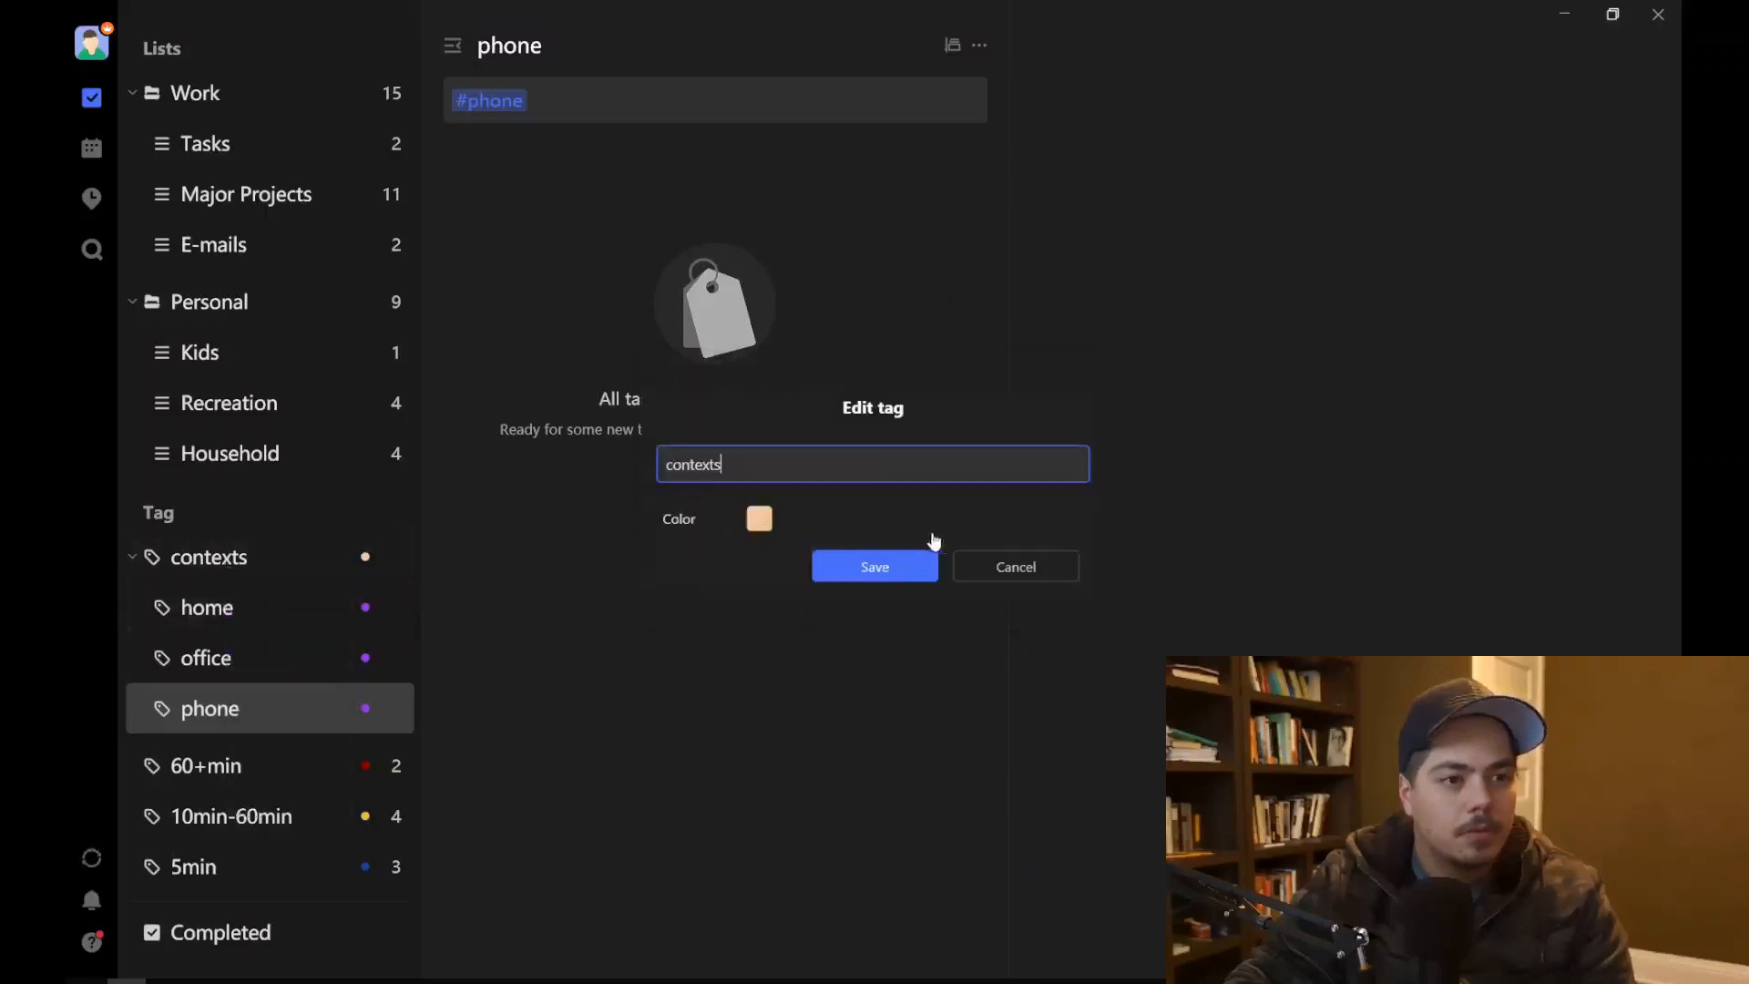
click(759, 519)
click(1090, 603)
click(897, 571)
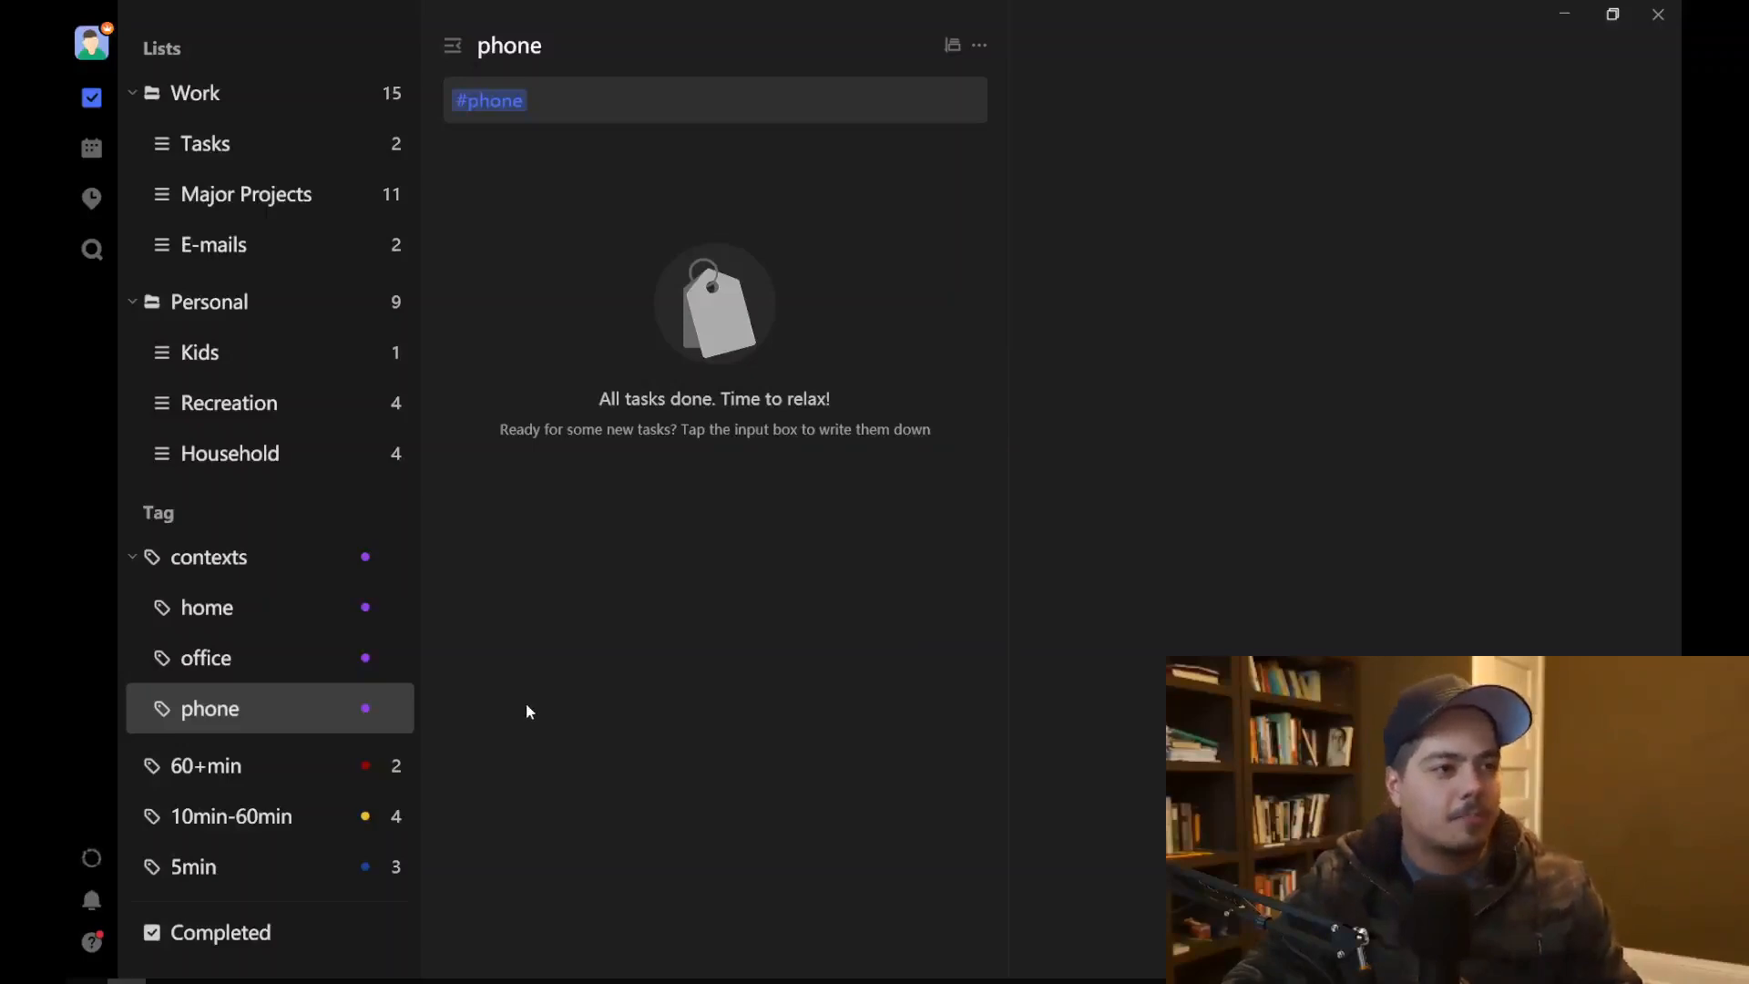
Step: In the Major Projects list, create a new "computer" tag on the task "Build the powerpoint deck" and save it
click(297, 207)
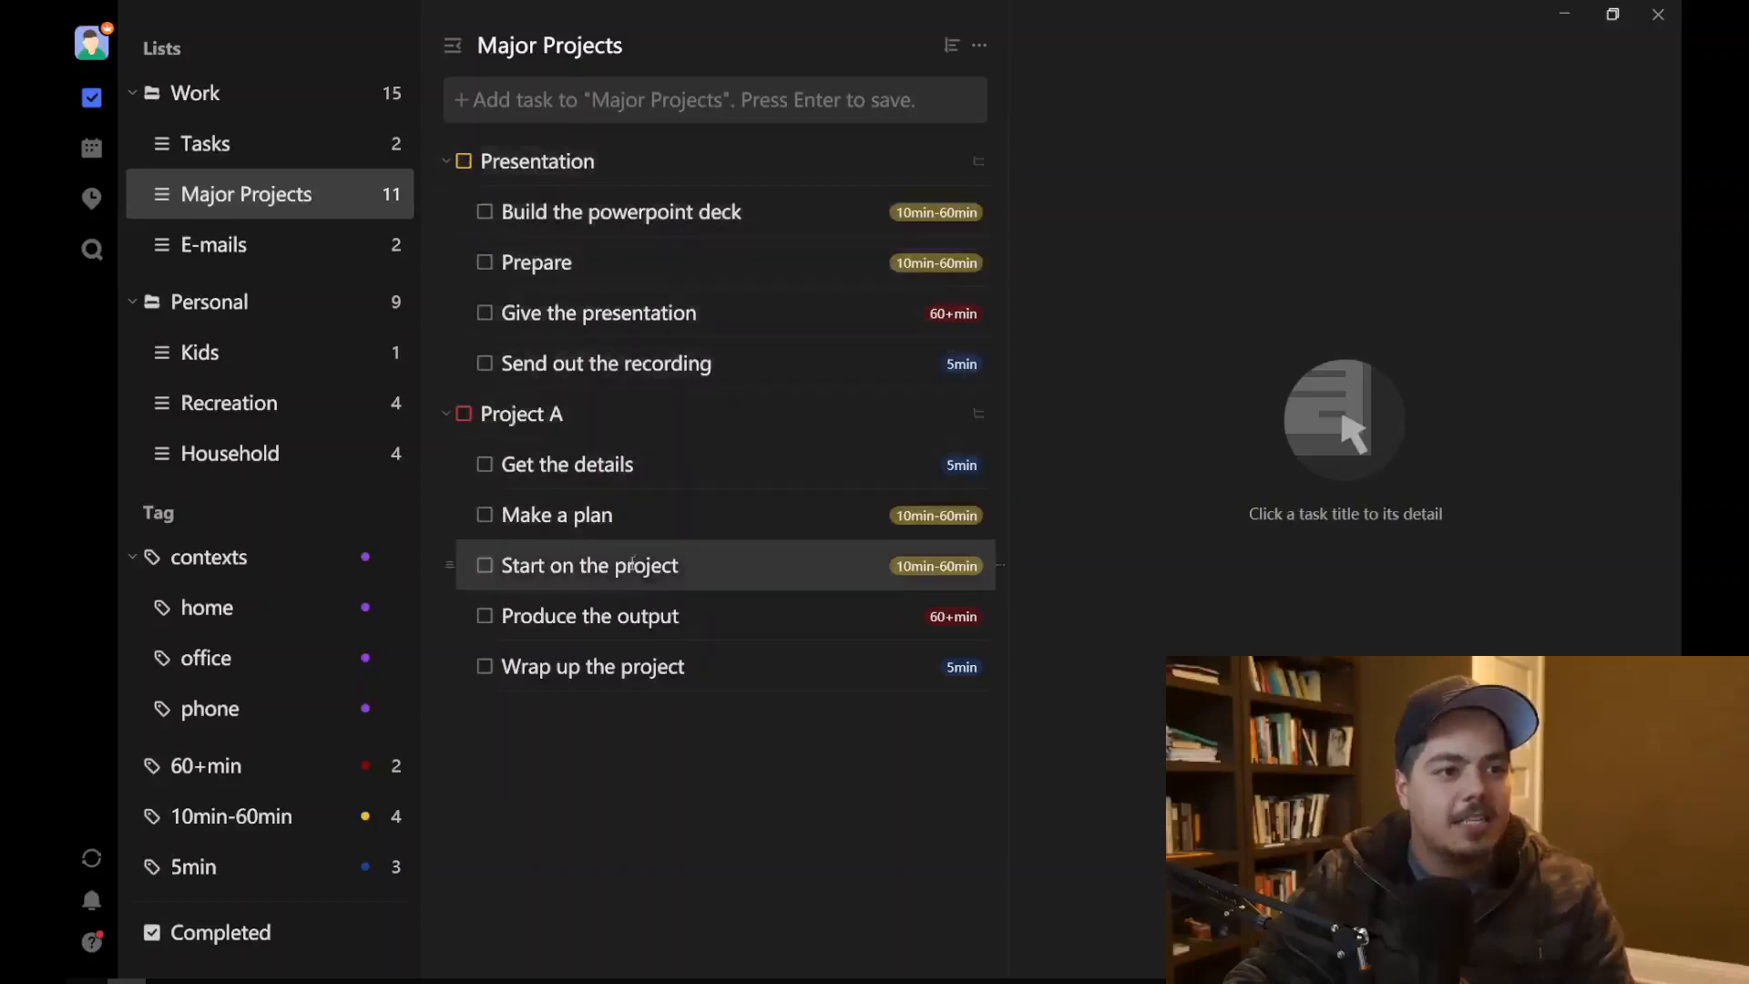
right_click(675, 218)
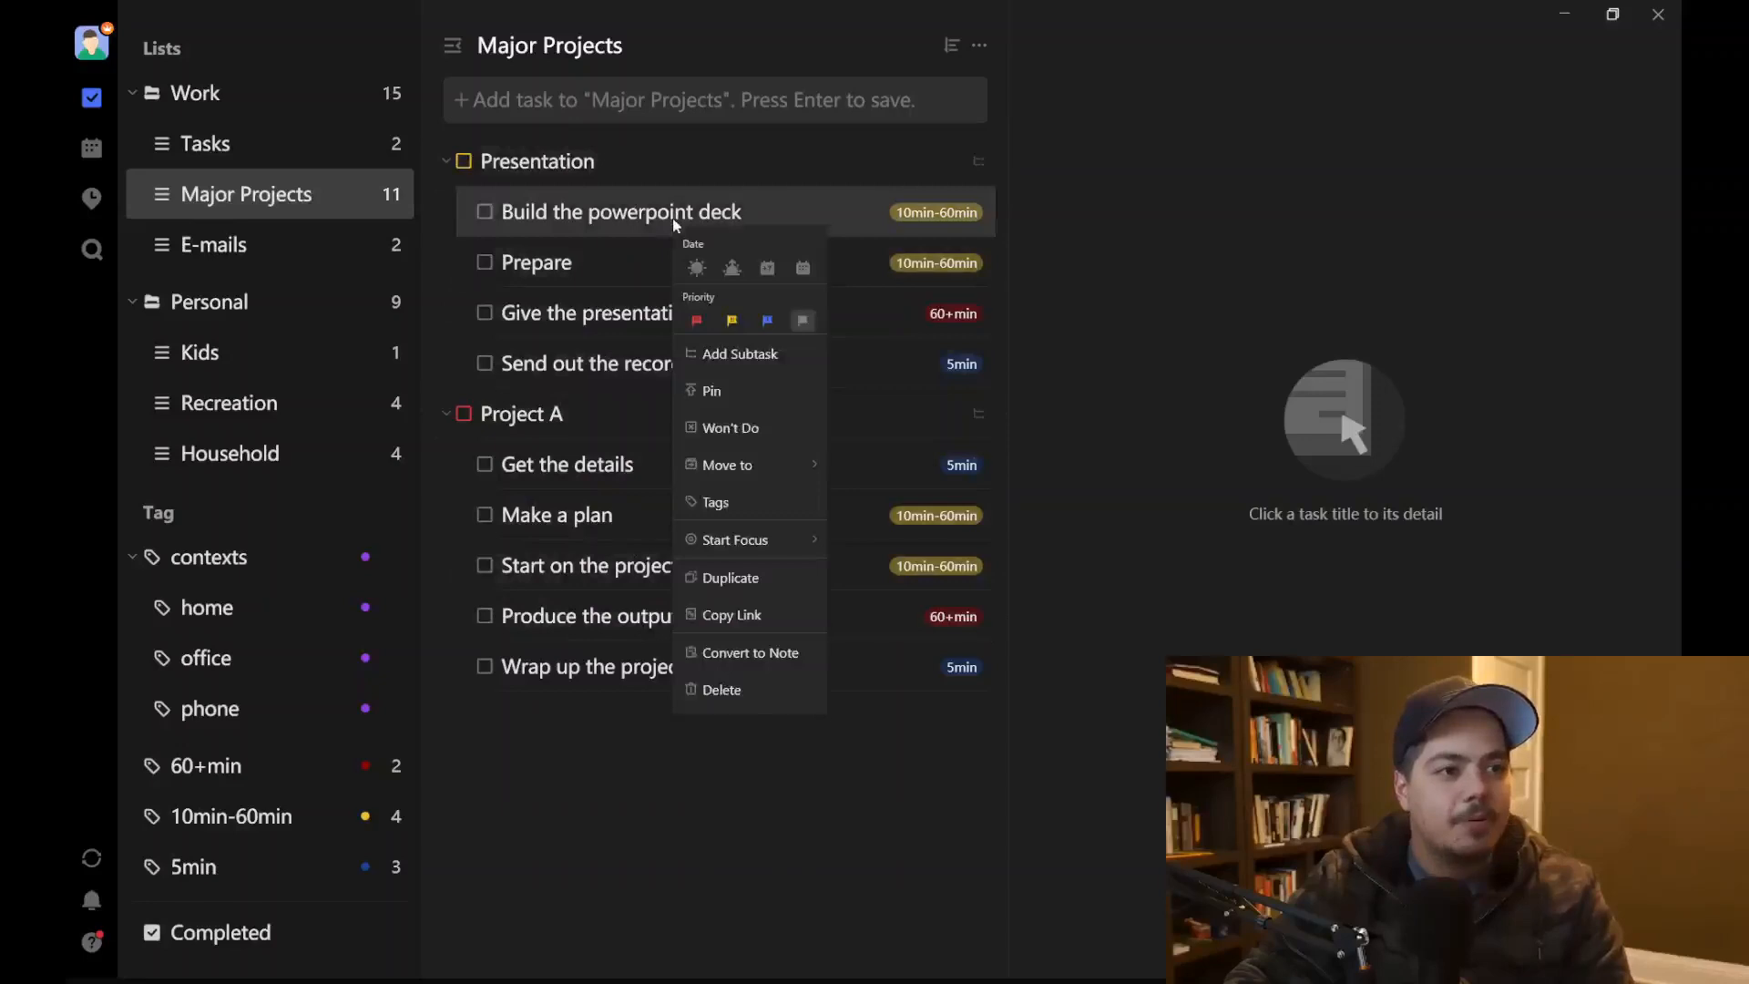
click(716, 503)
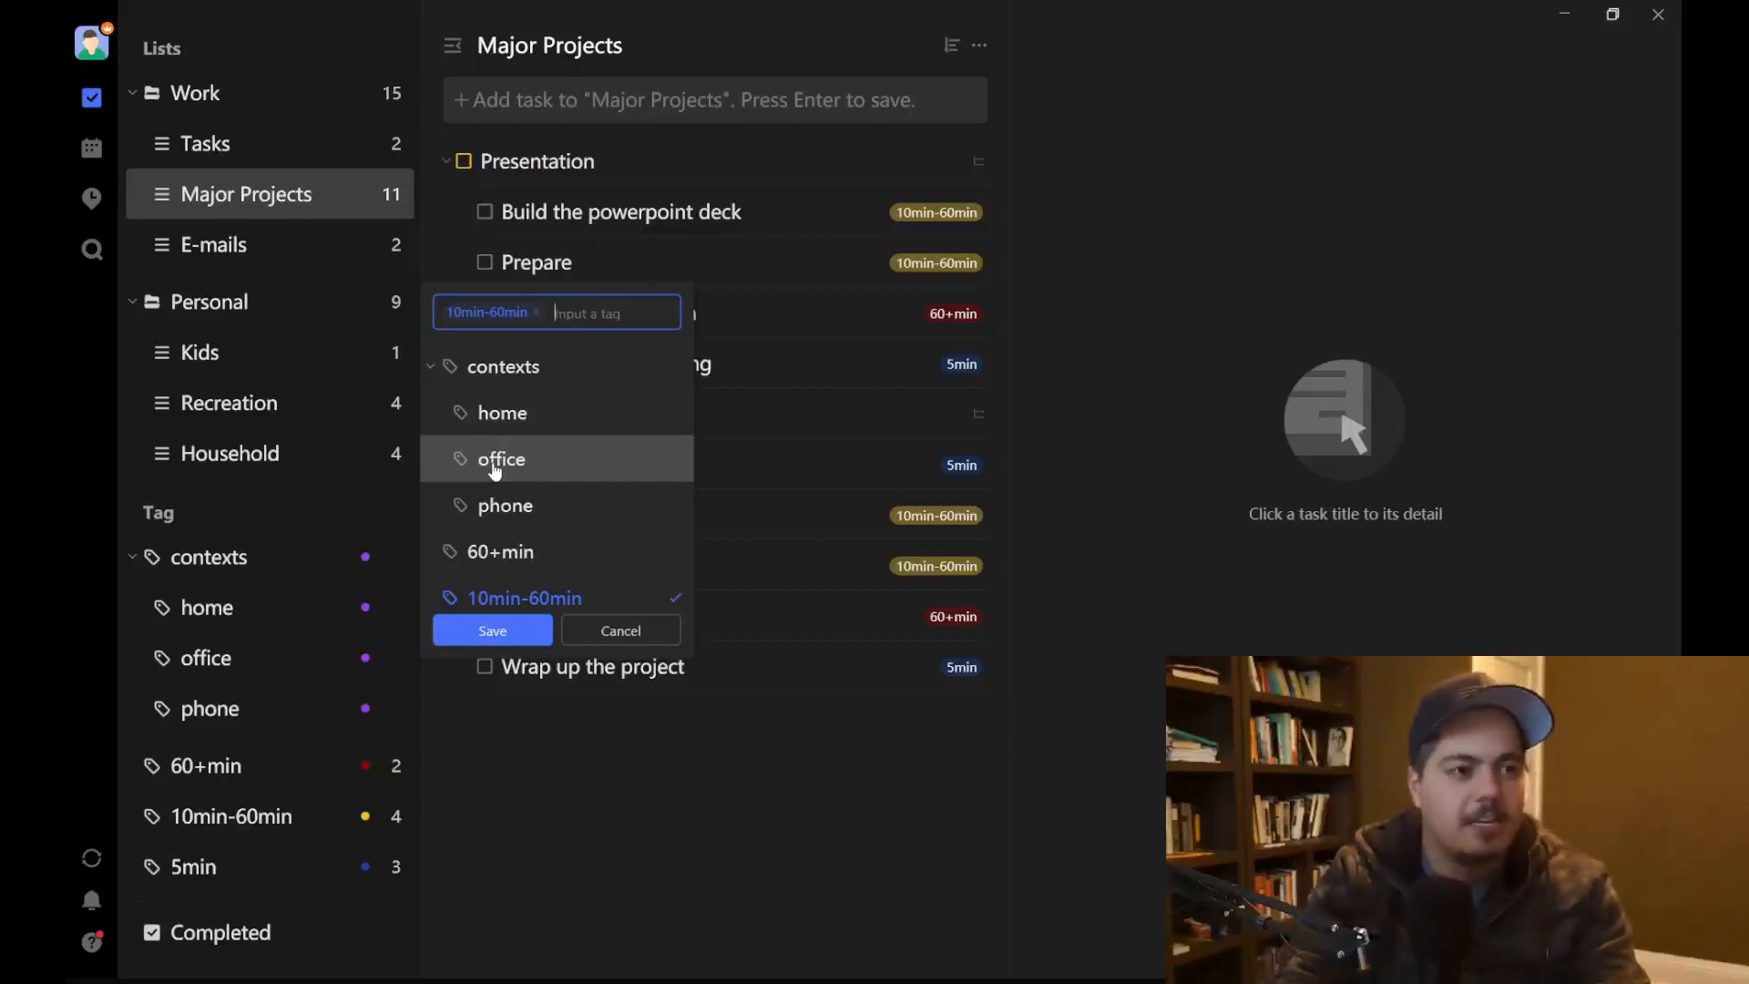
text(computer)
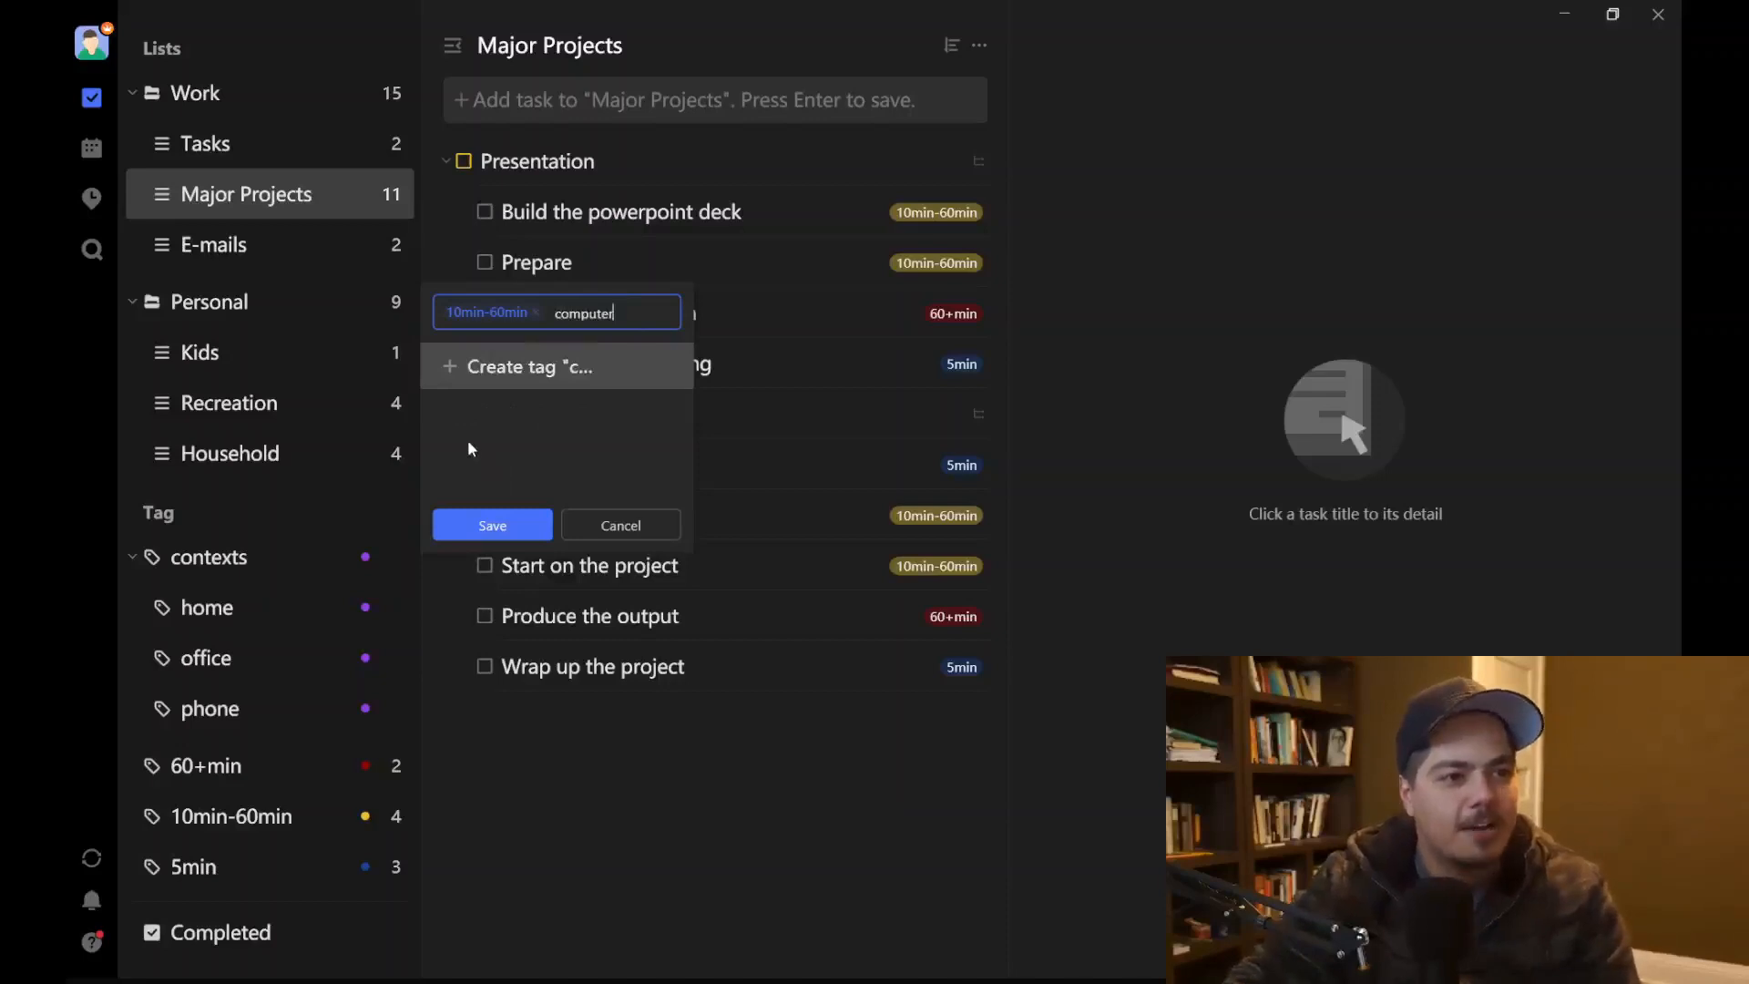
click(483, 375)
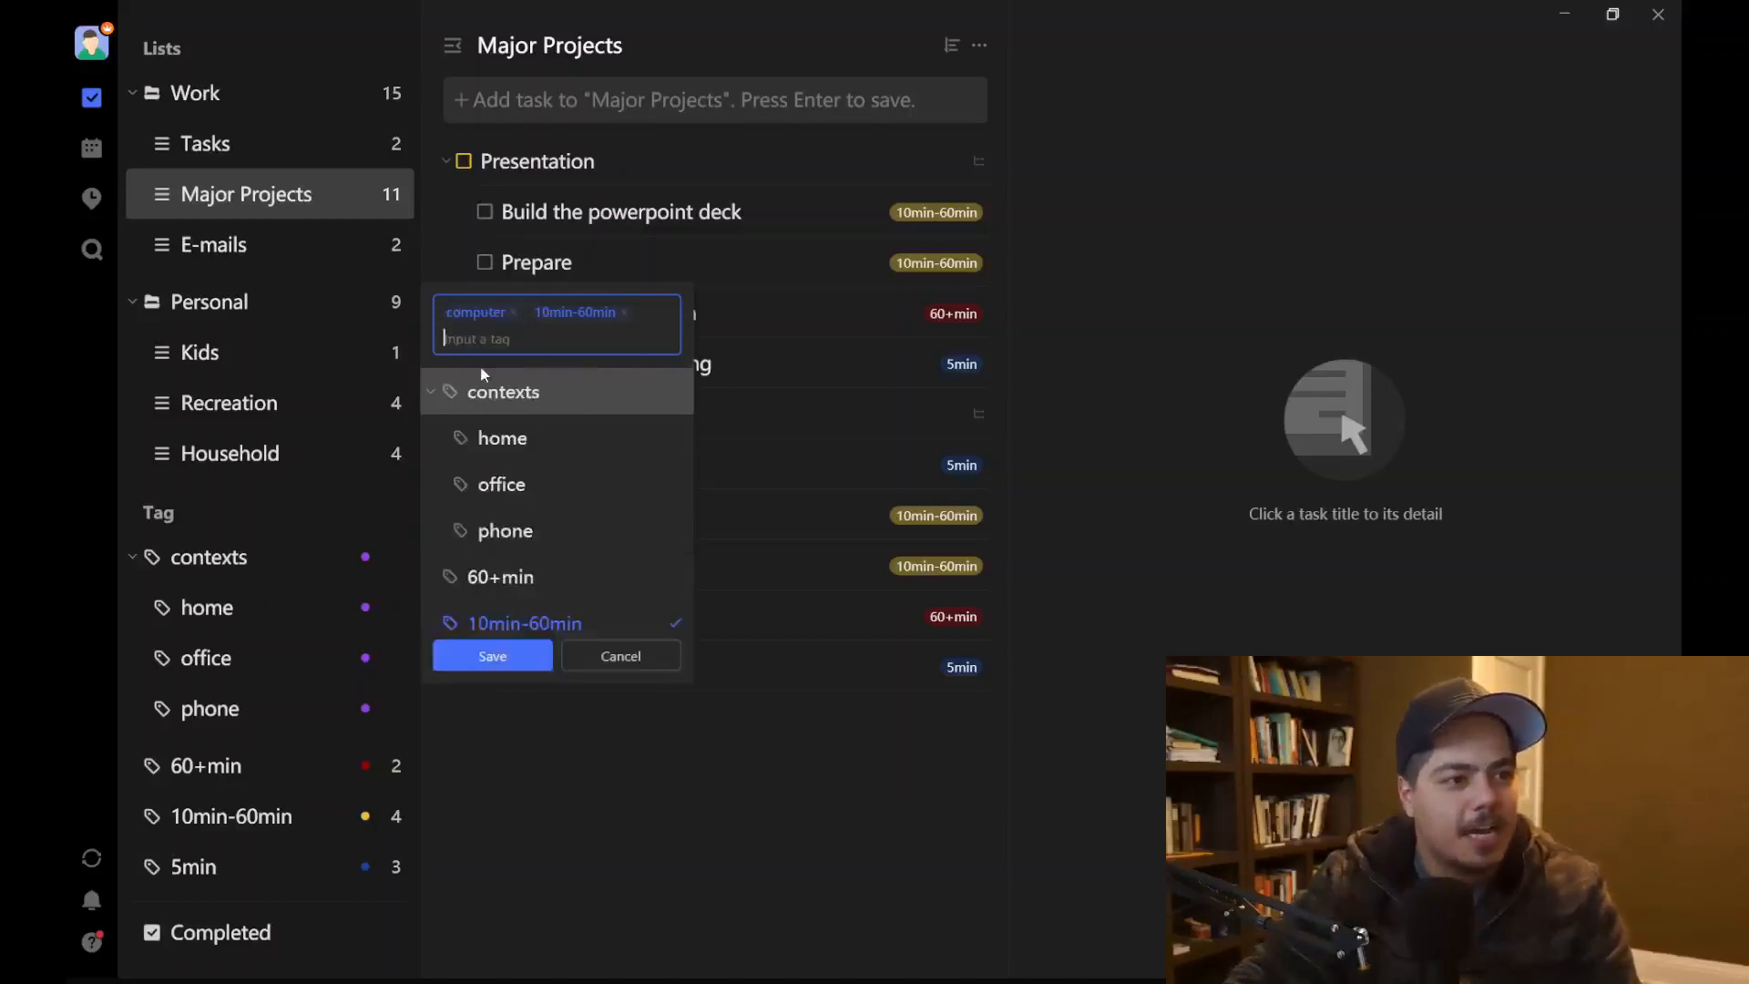
click(493, 656)
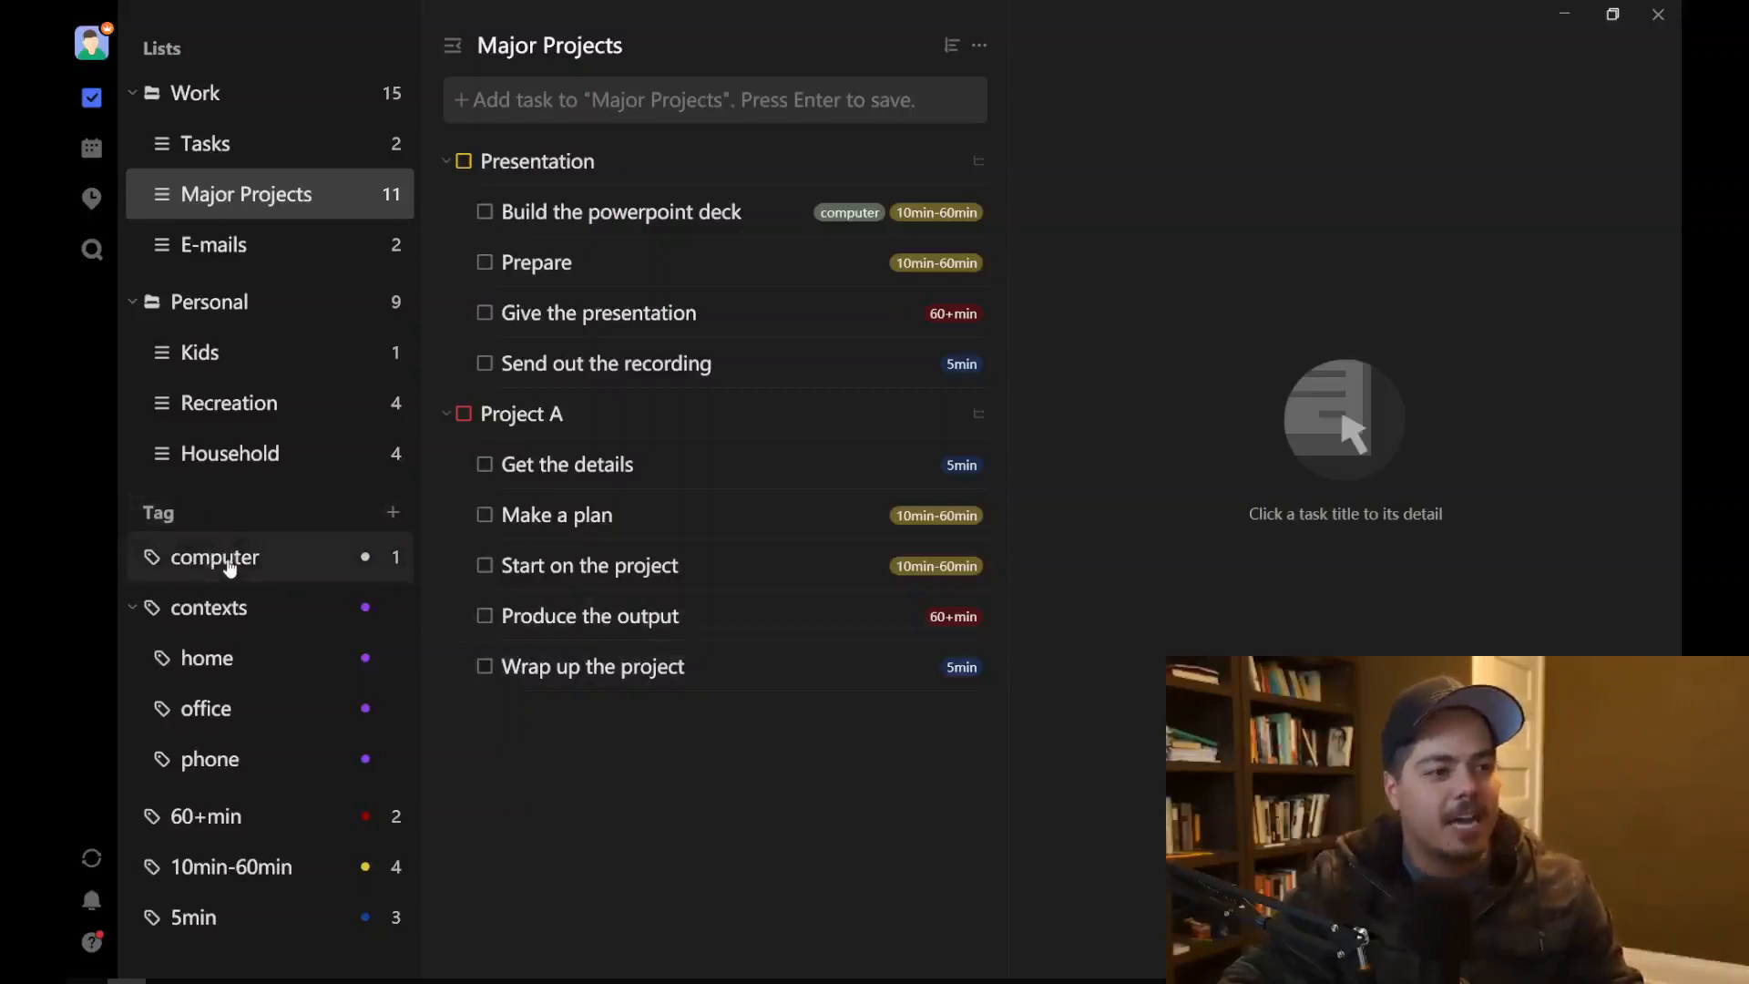
Step: Nest the "computer" tag under "contexts" and change its color to the matching purple
drag(235, 576, 261, 612)
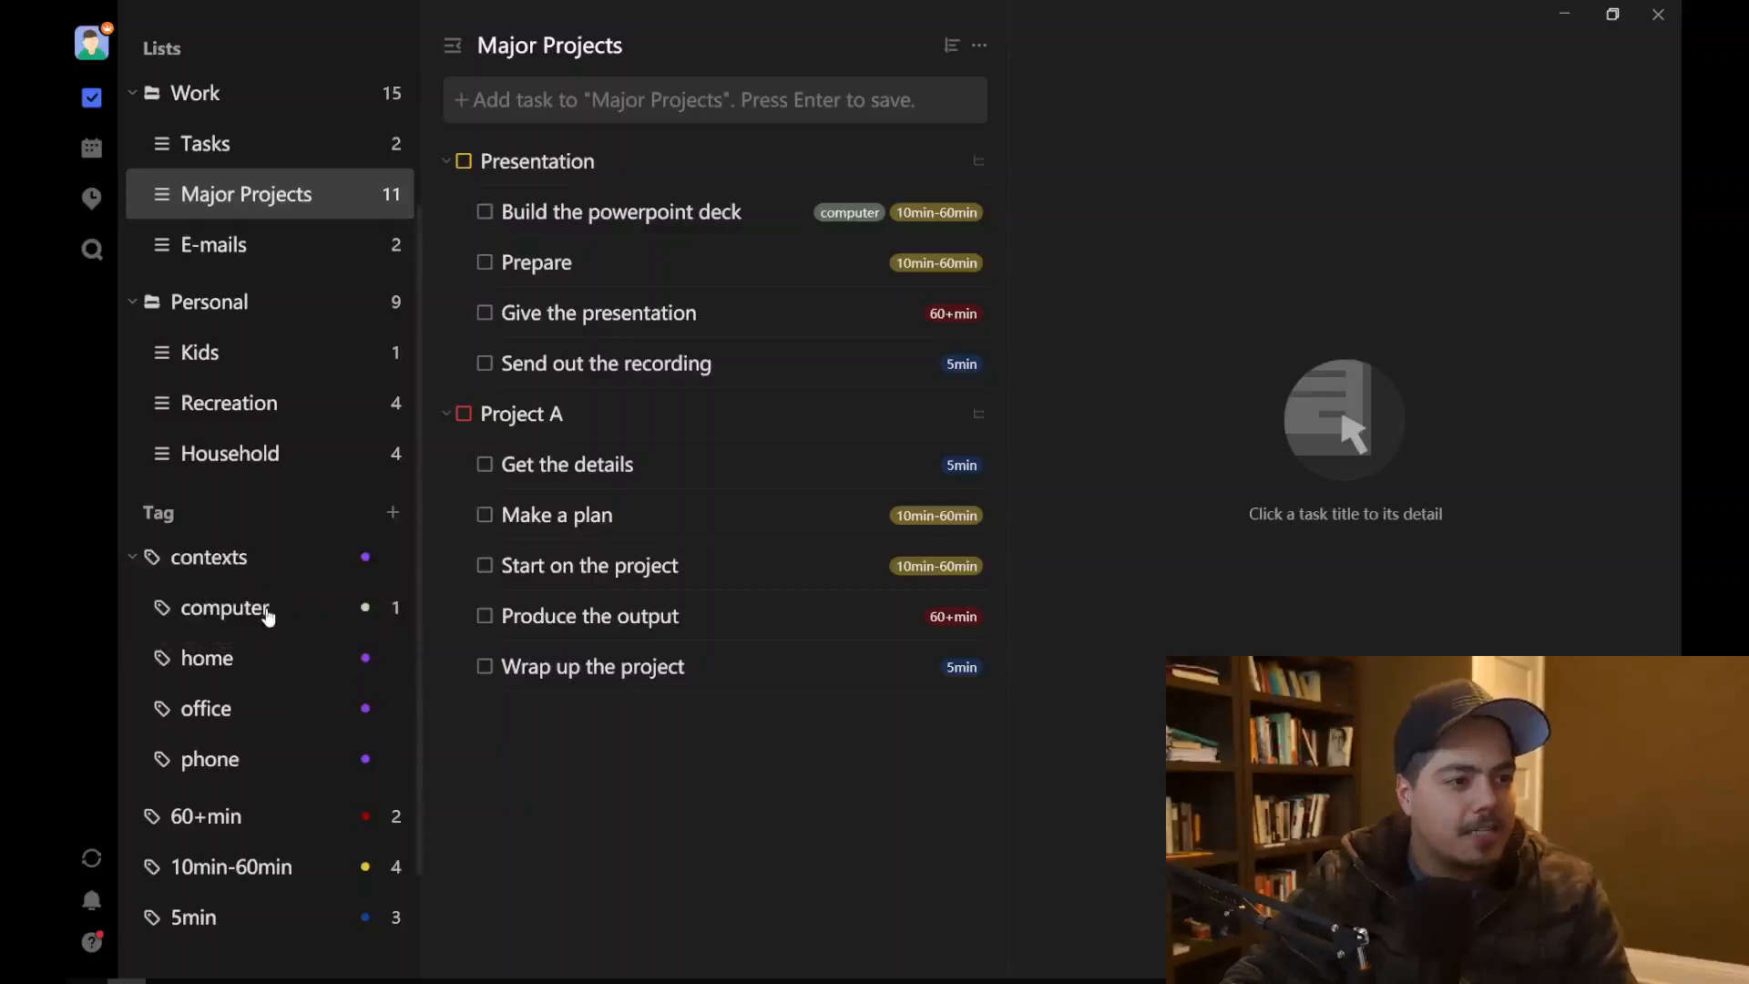
right_click(319, 610)
click(342, 646)
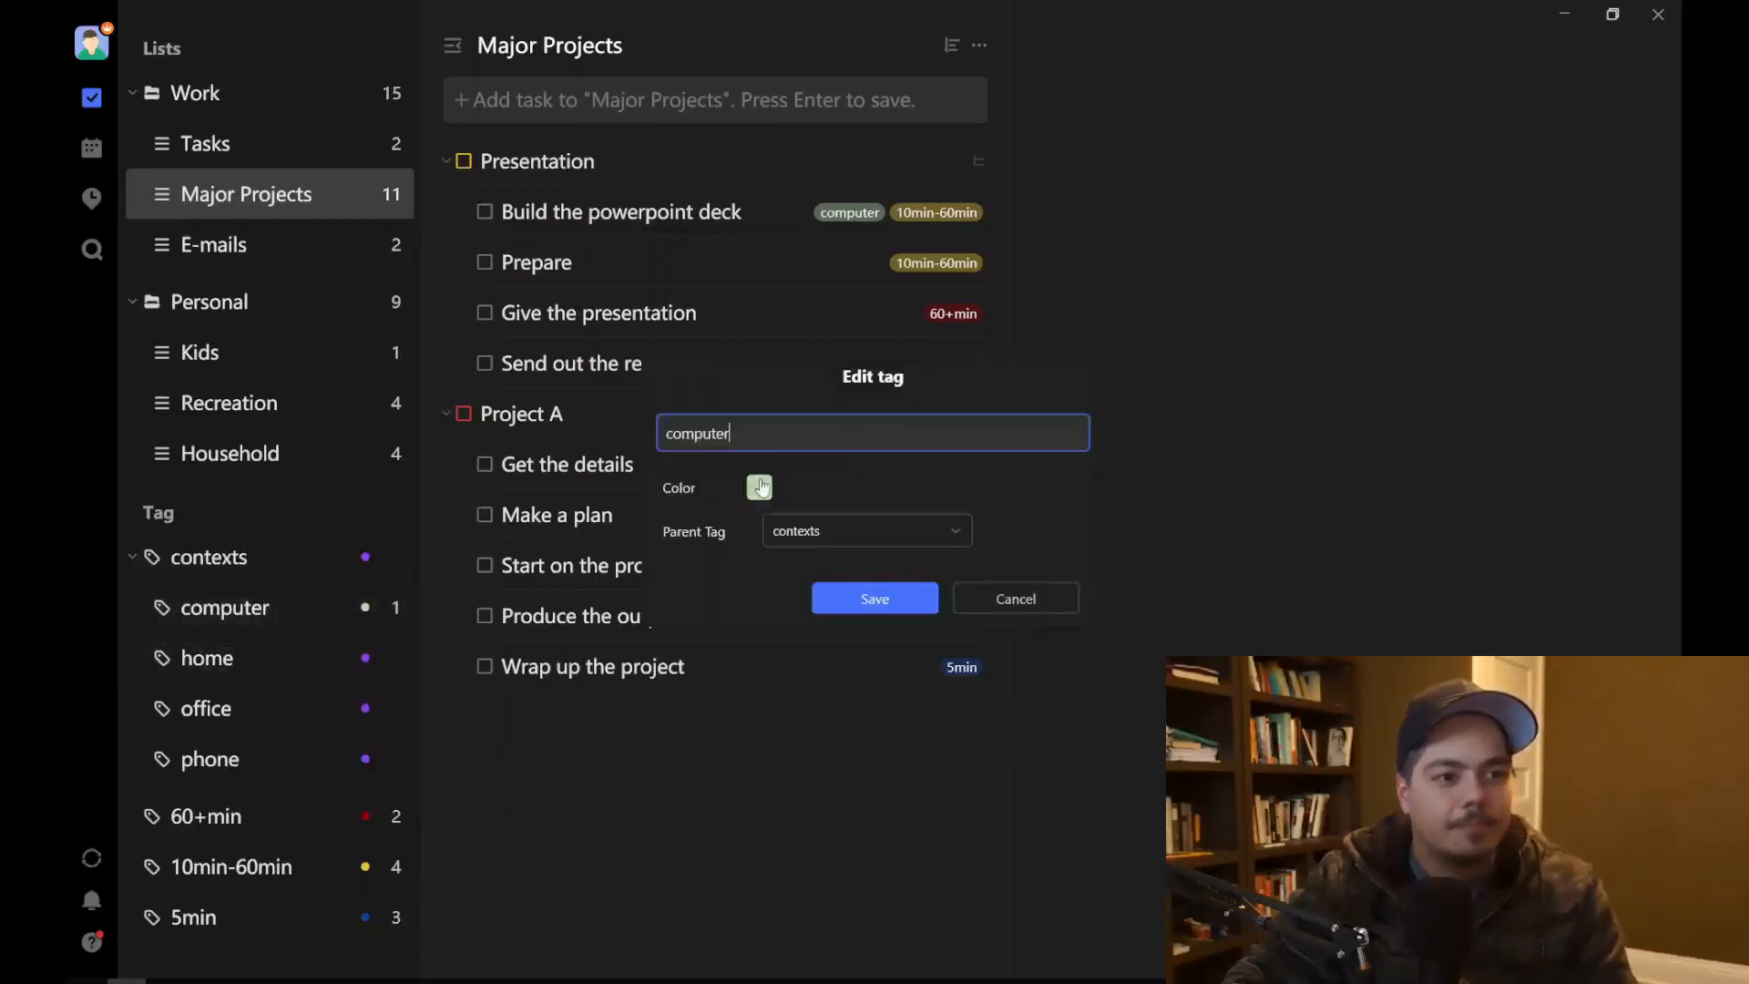
click(762, 489)
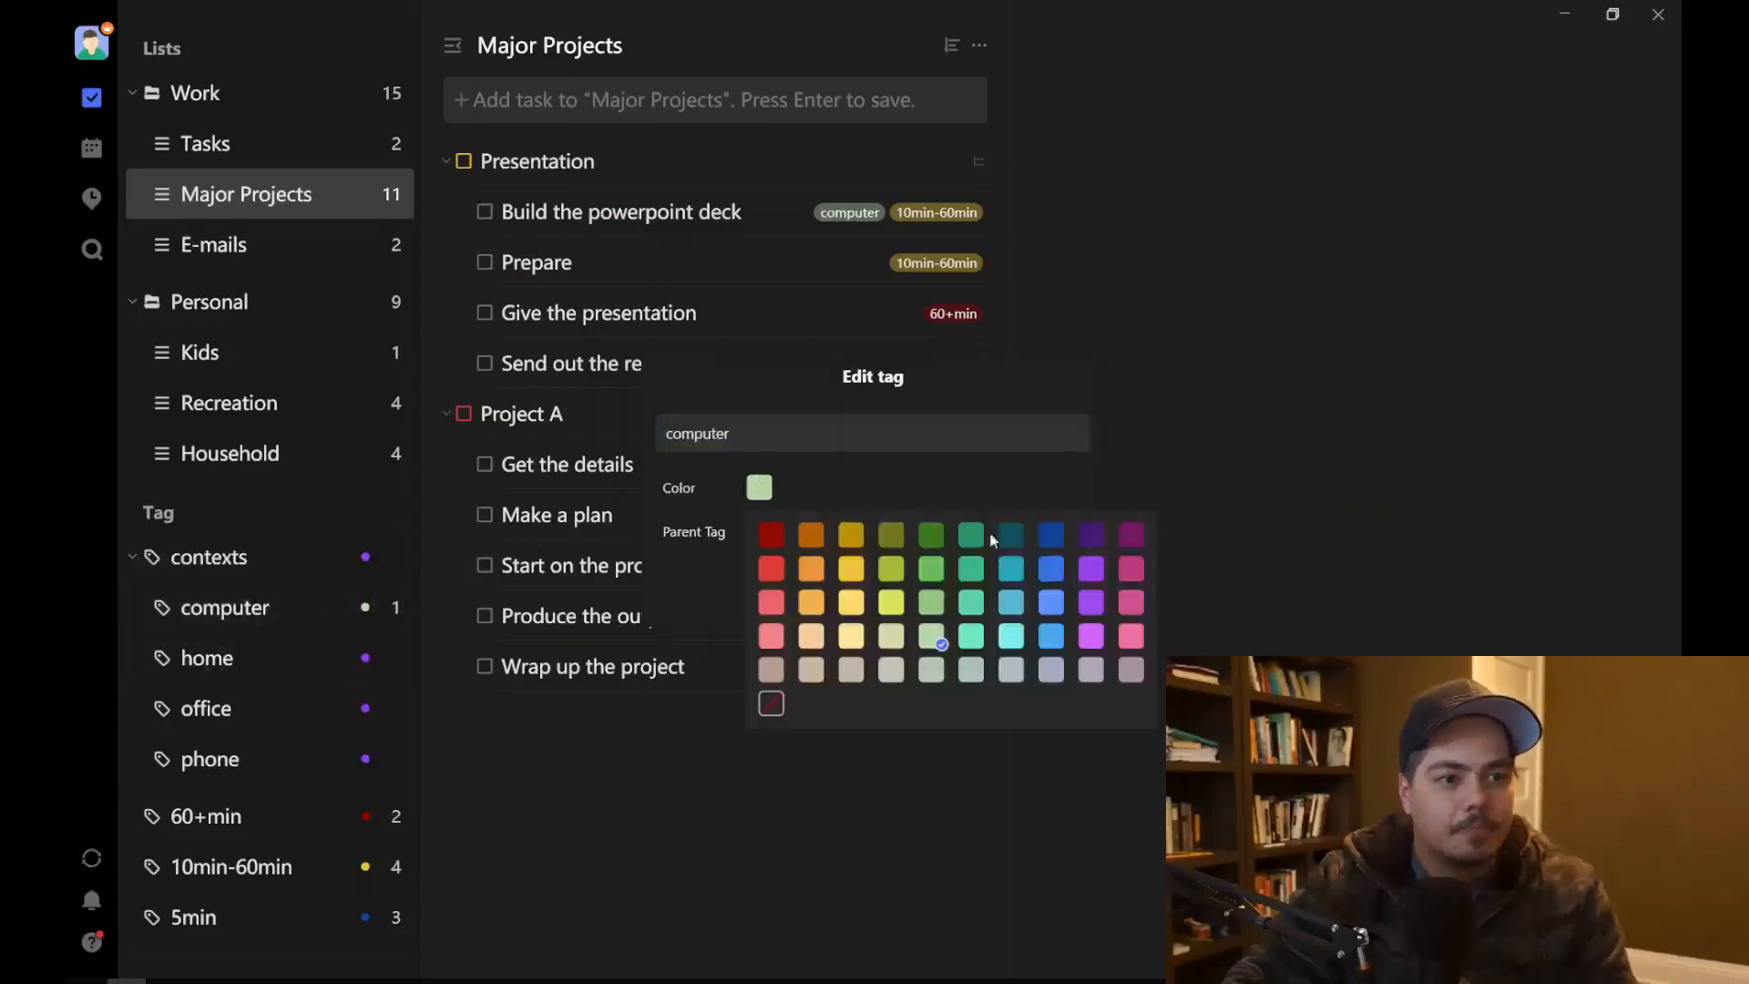
click(1097, 572)
click(876, 597)
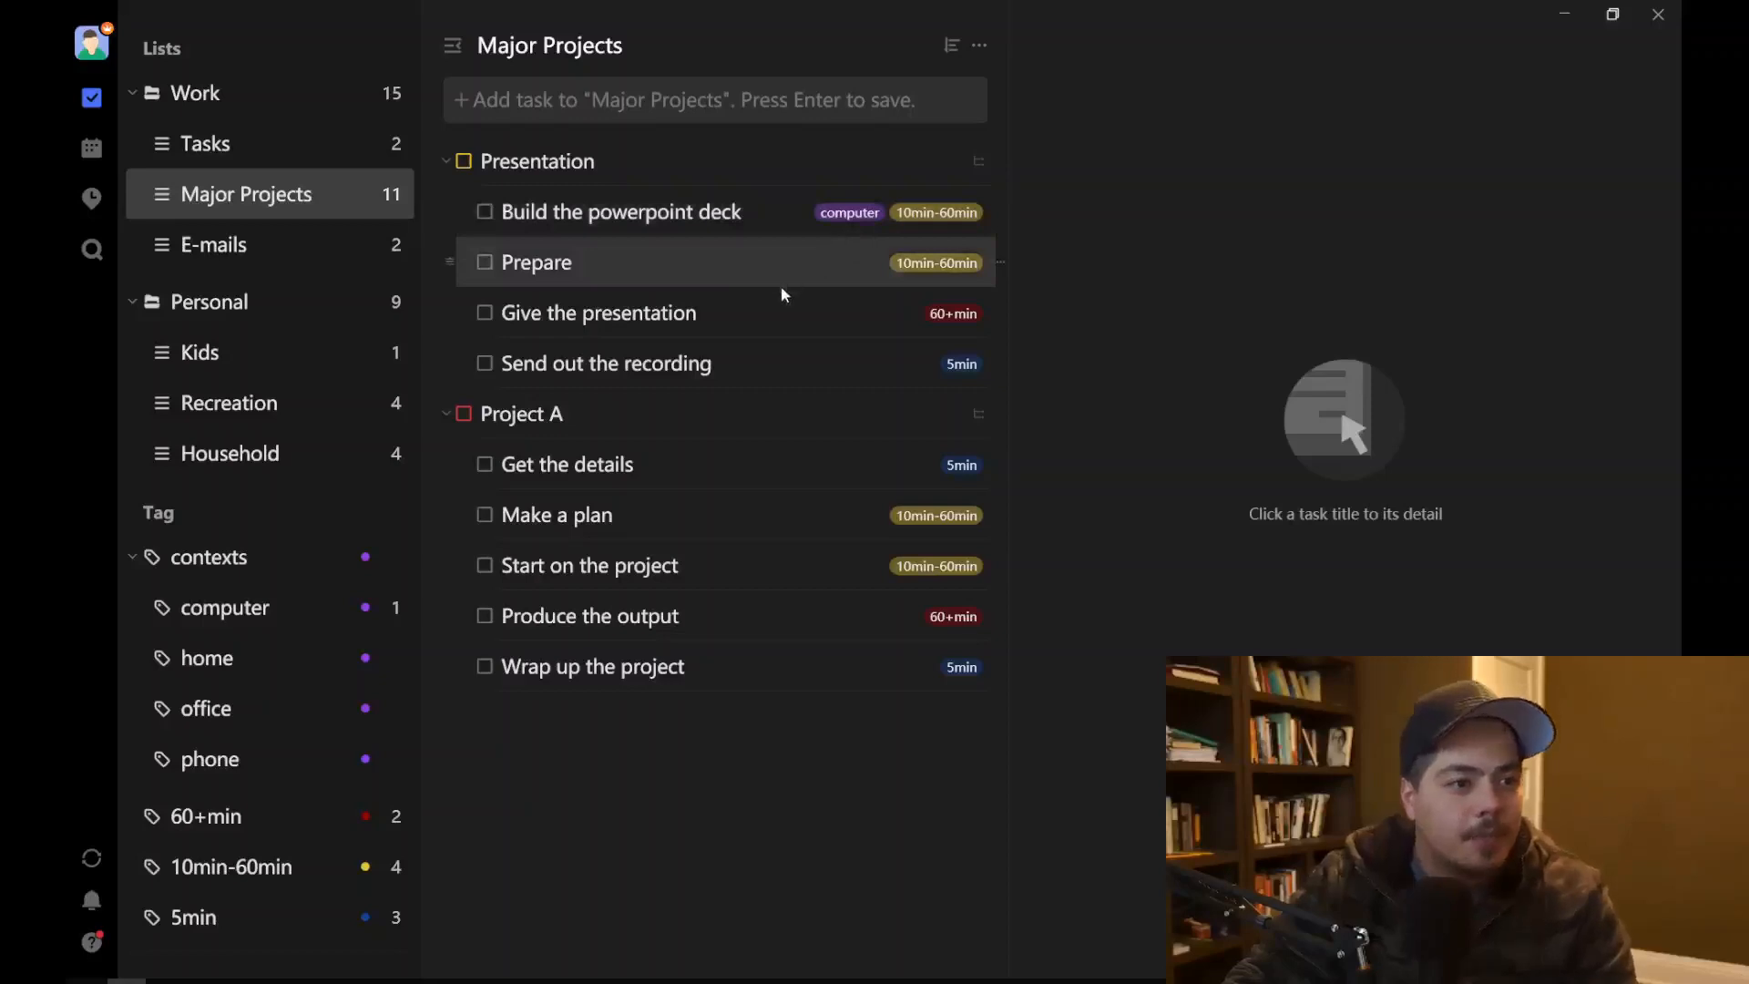
Step: Add the "office" tag to the task "Give the presentation" and save it
right_click(716, 309)
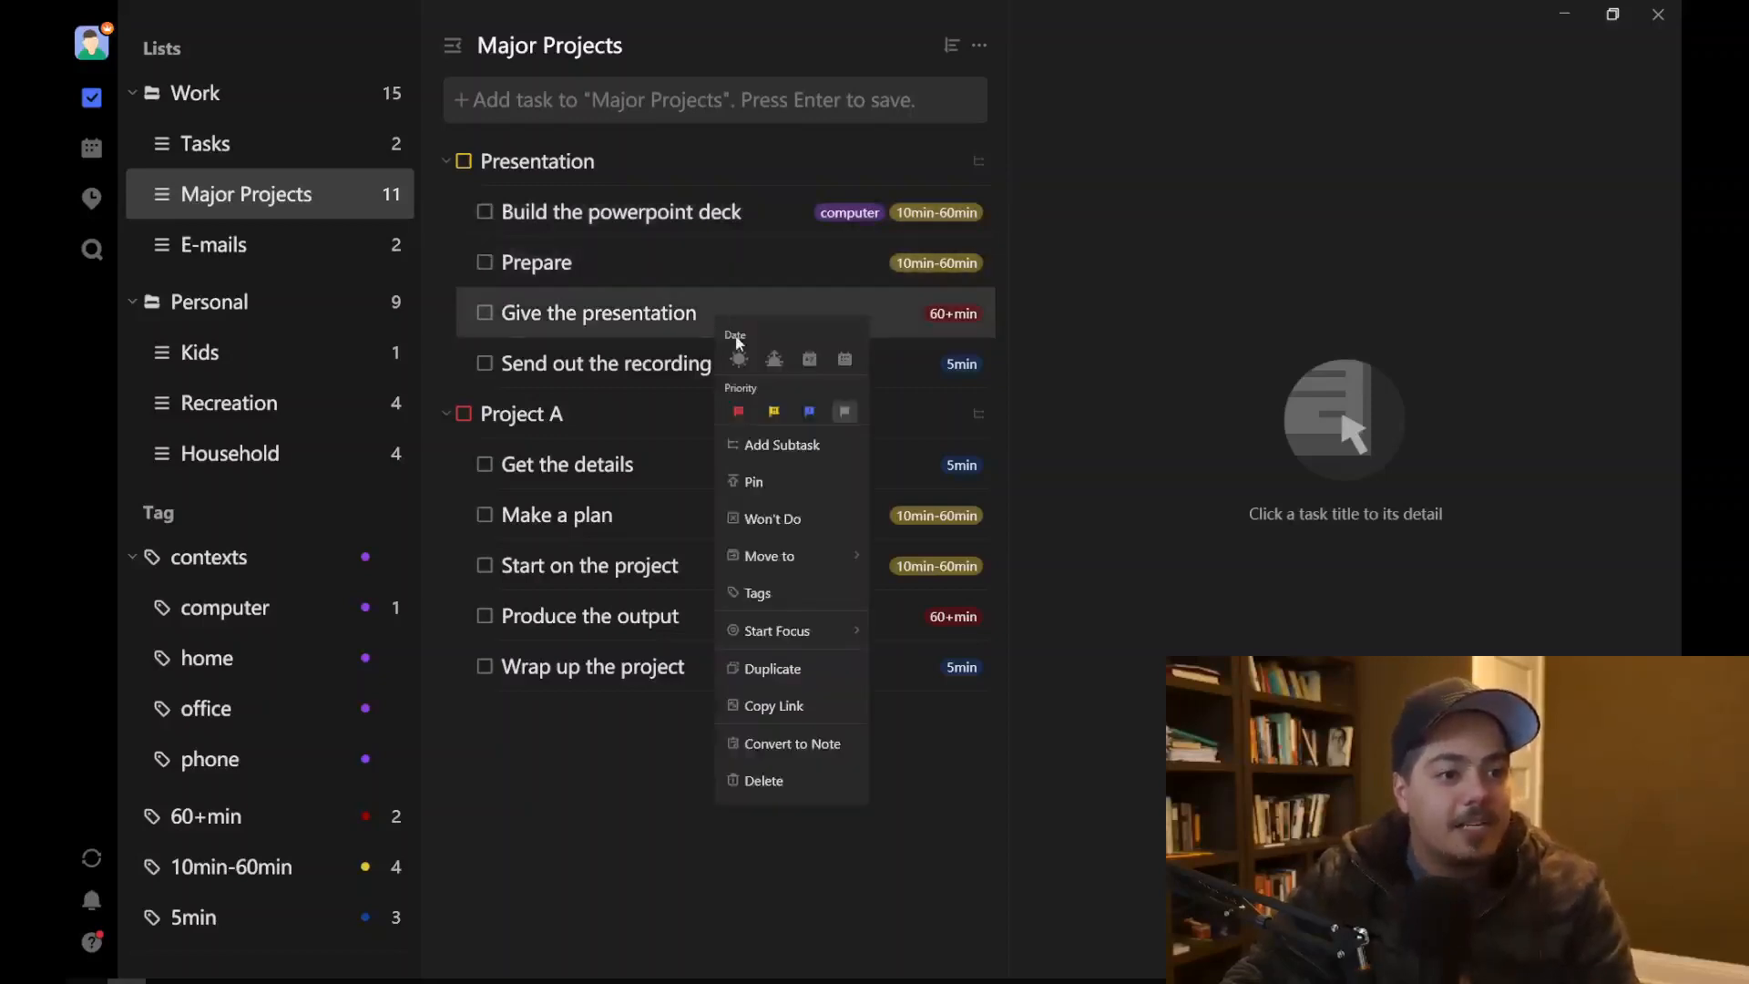
click(798, 603)
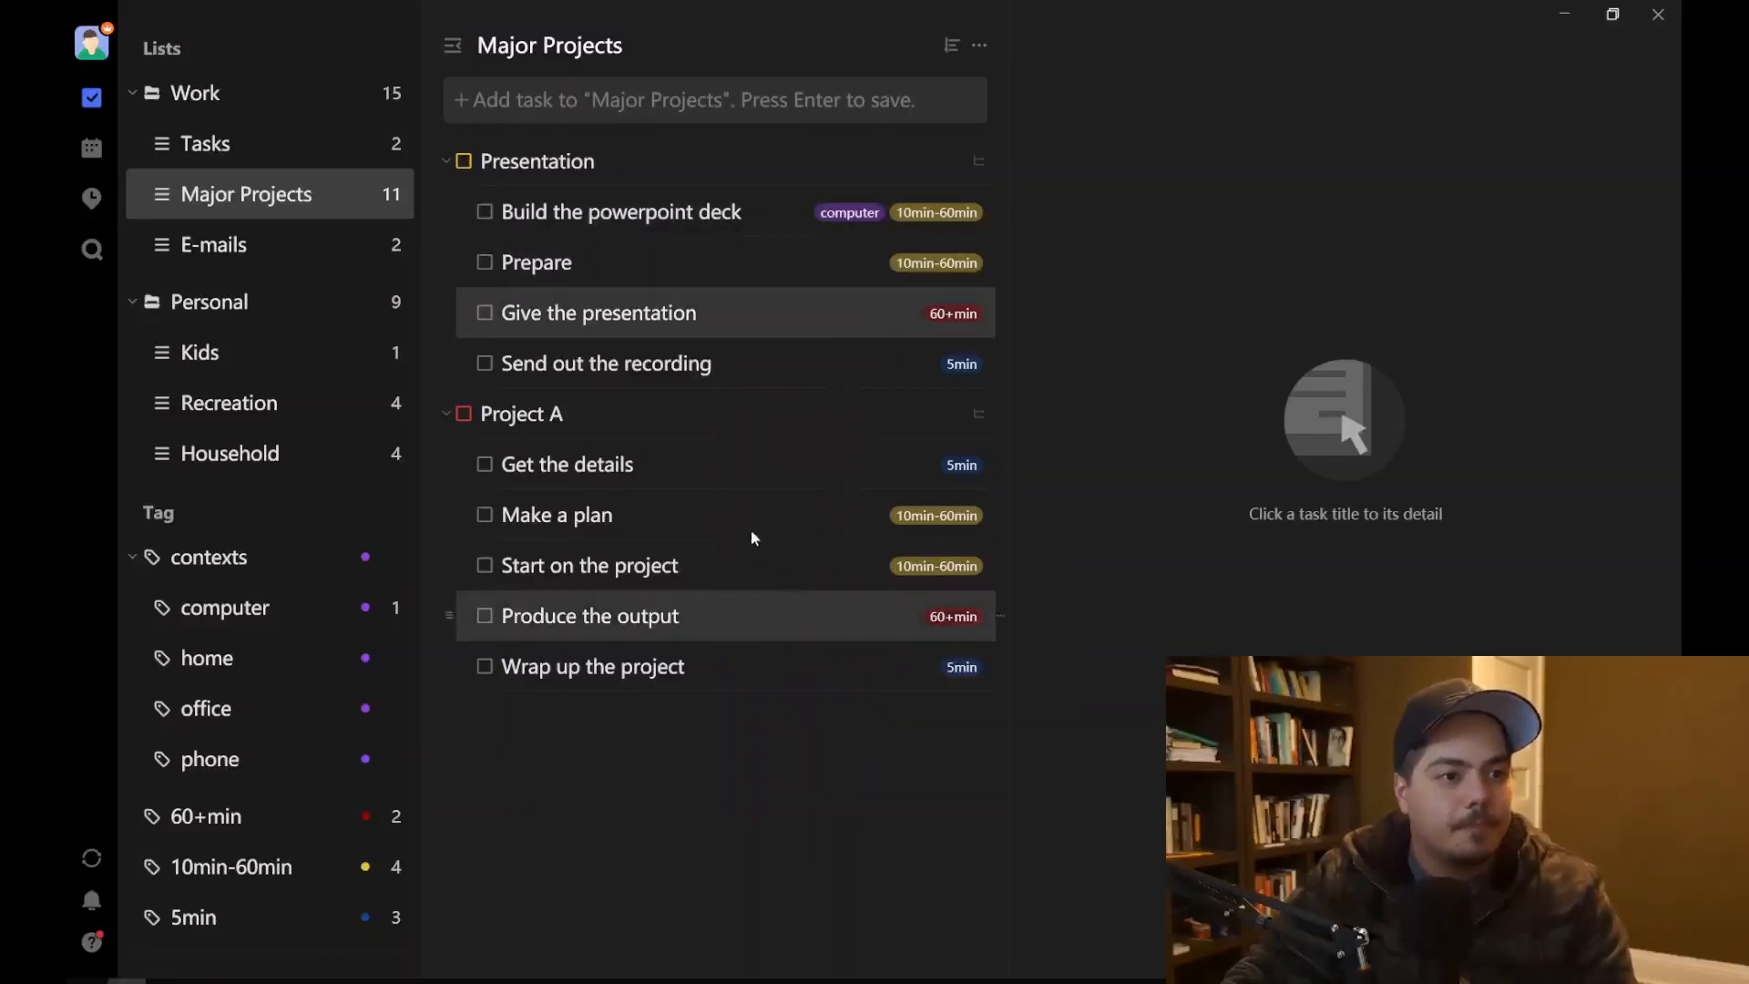
click(557, 618)
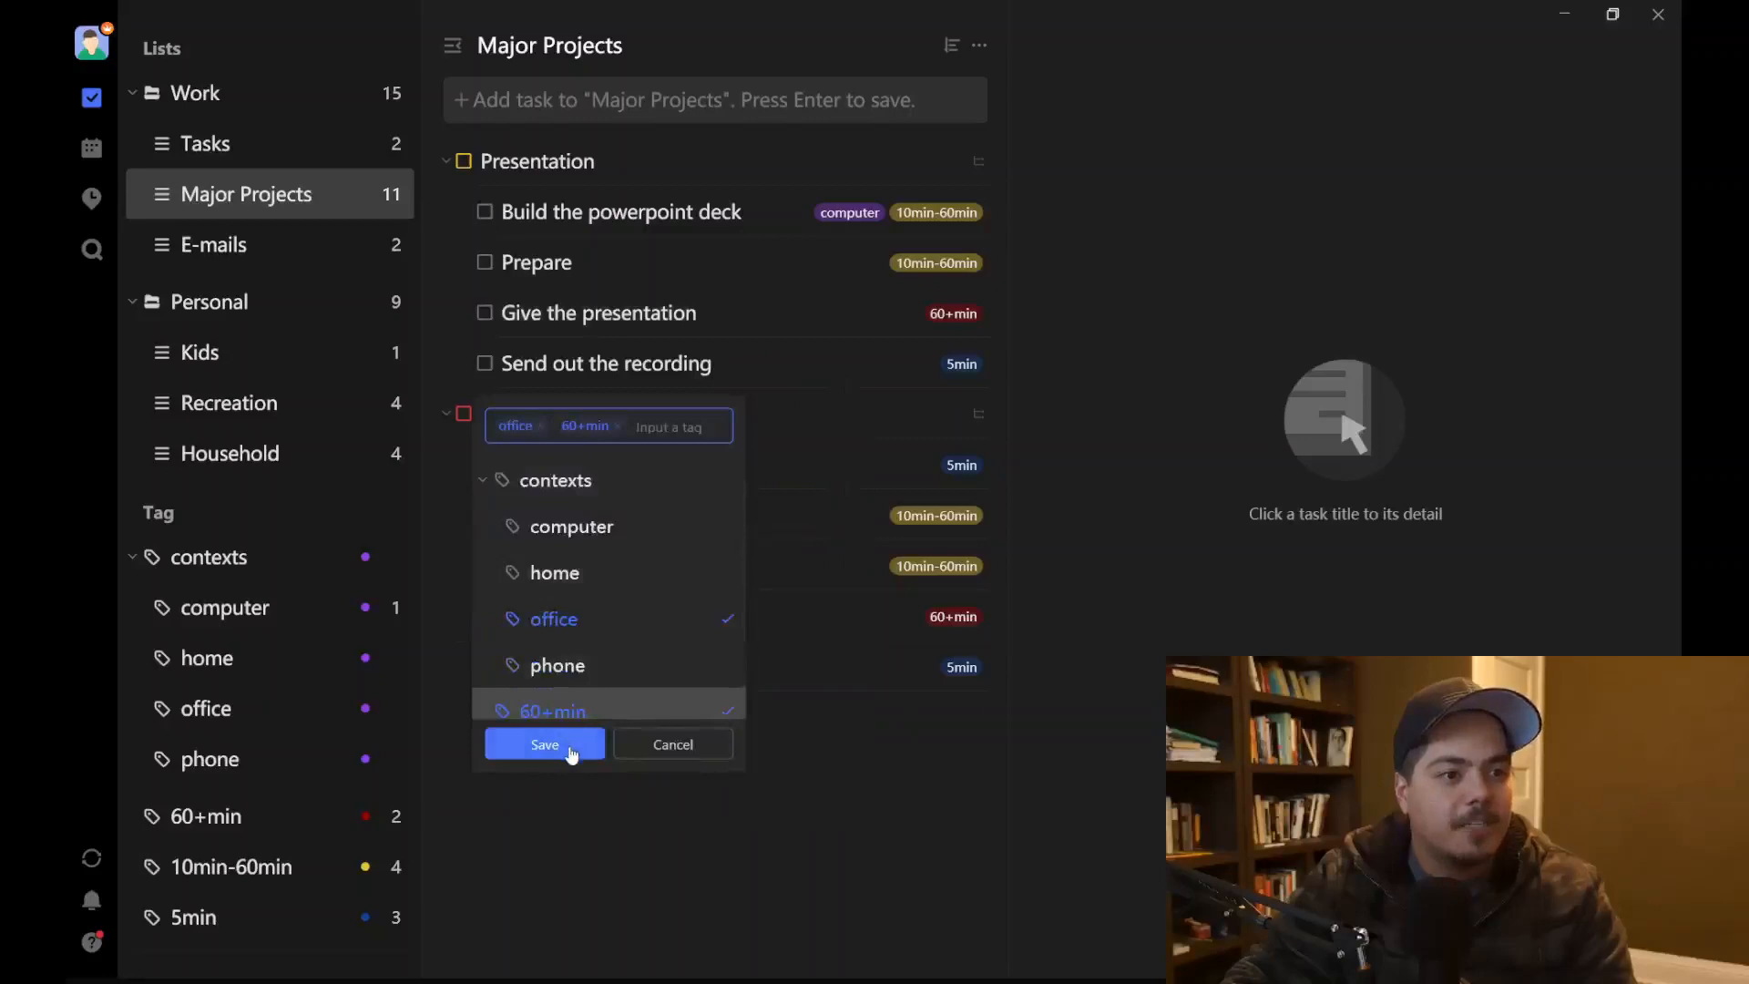
click(570, 749)
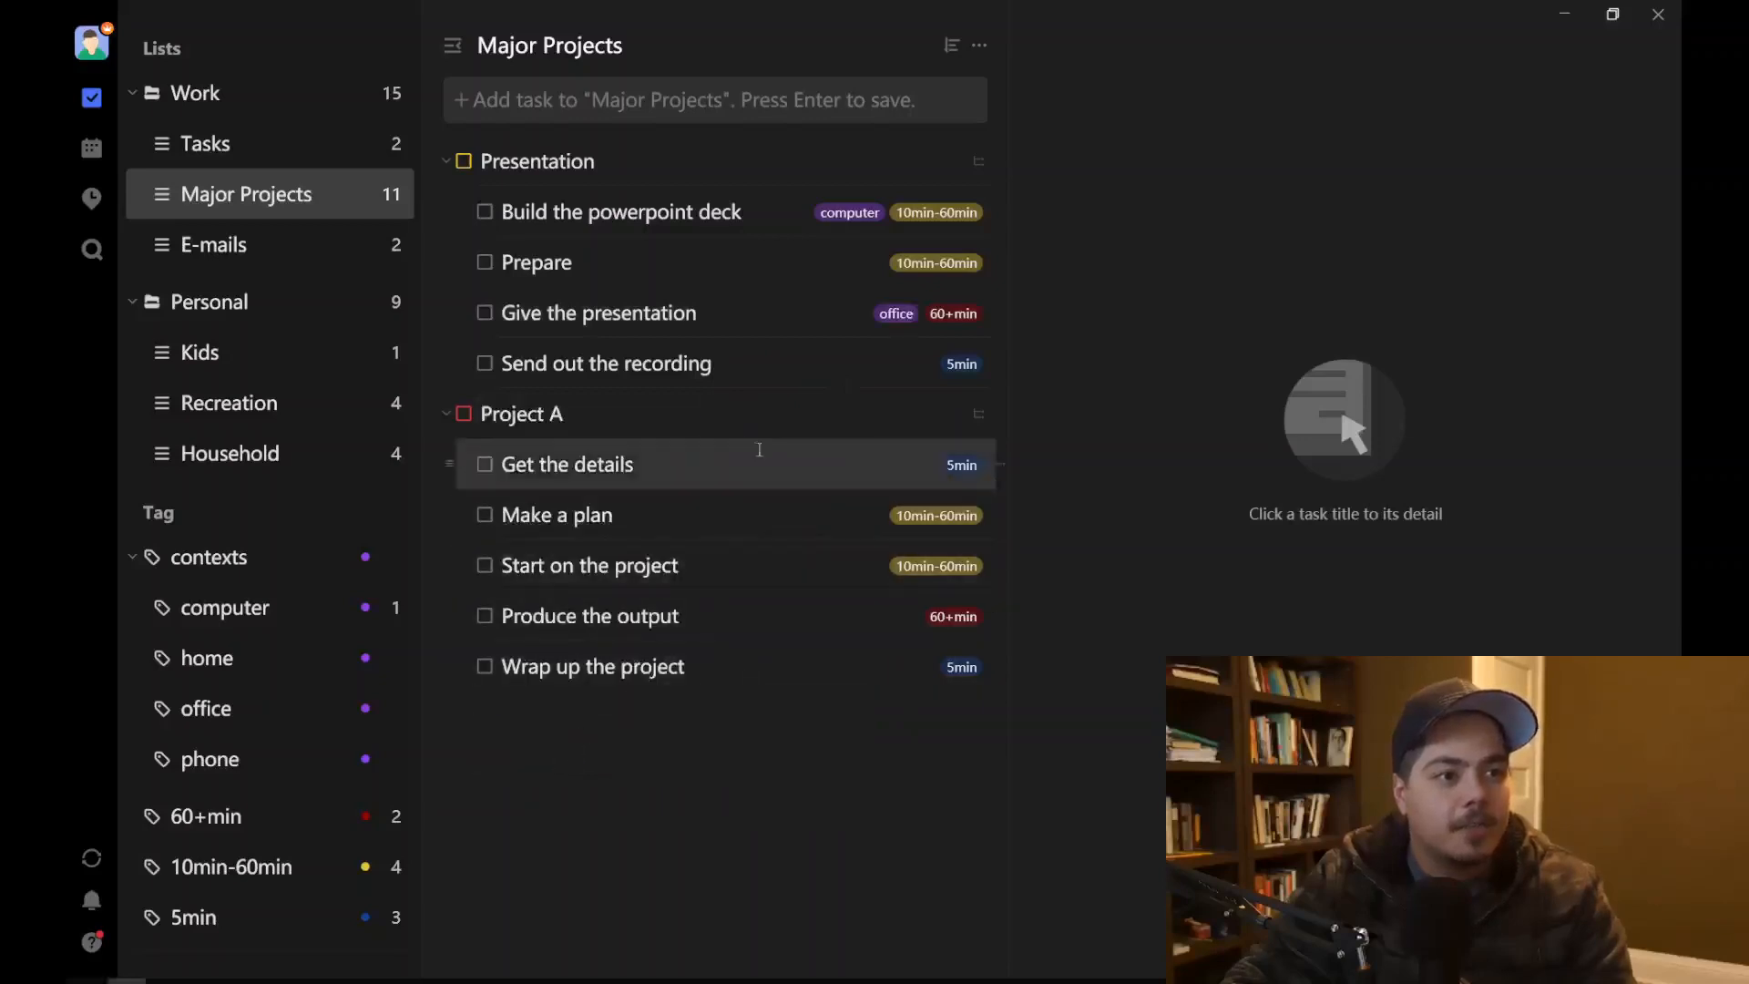
Step: Add the "computer" tag to the task "Send out the recording" and save it
right_click(806, 358)
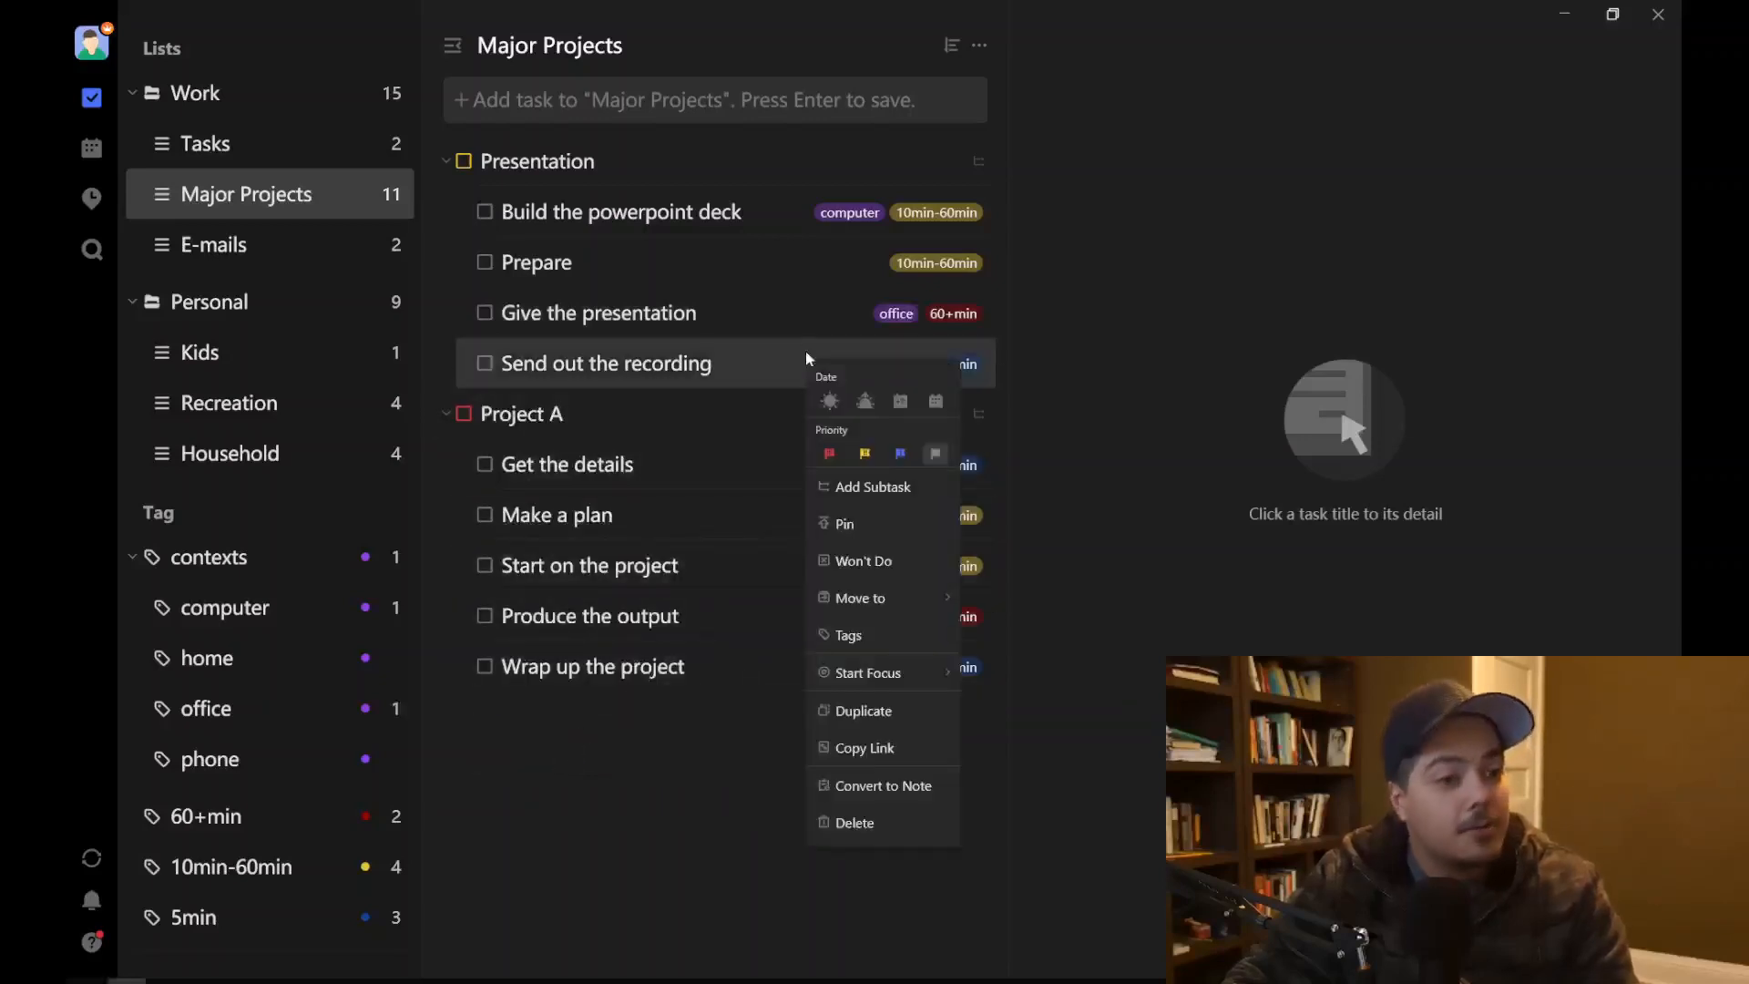
click(853, 630)
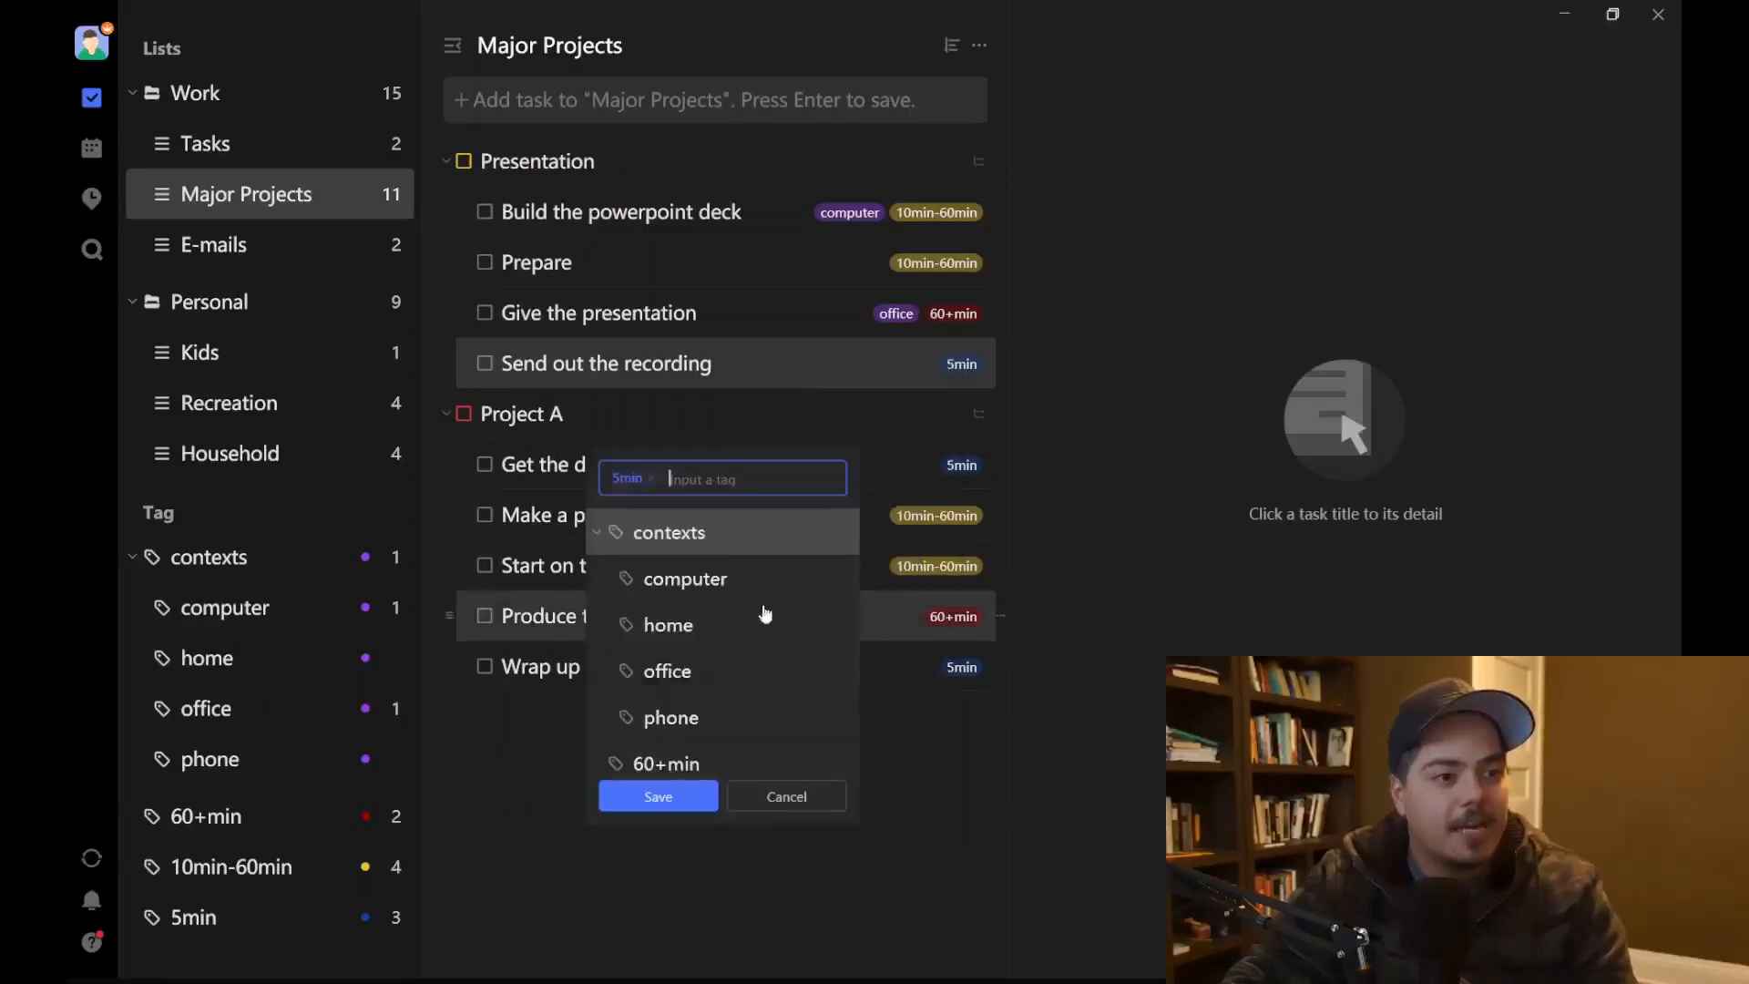
click(698, 583)
click(683, 793)
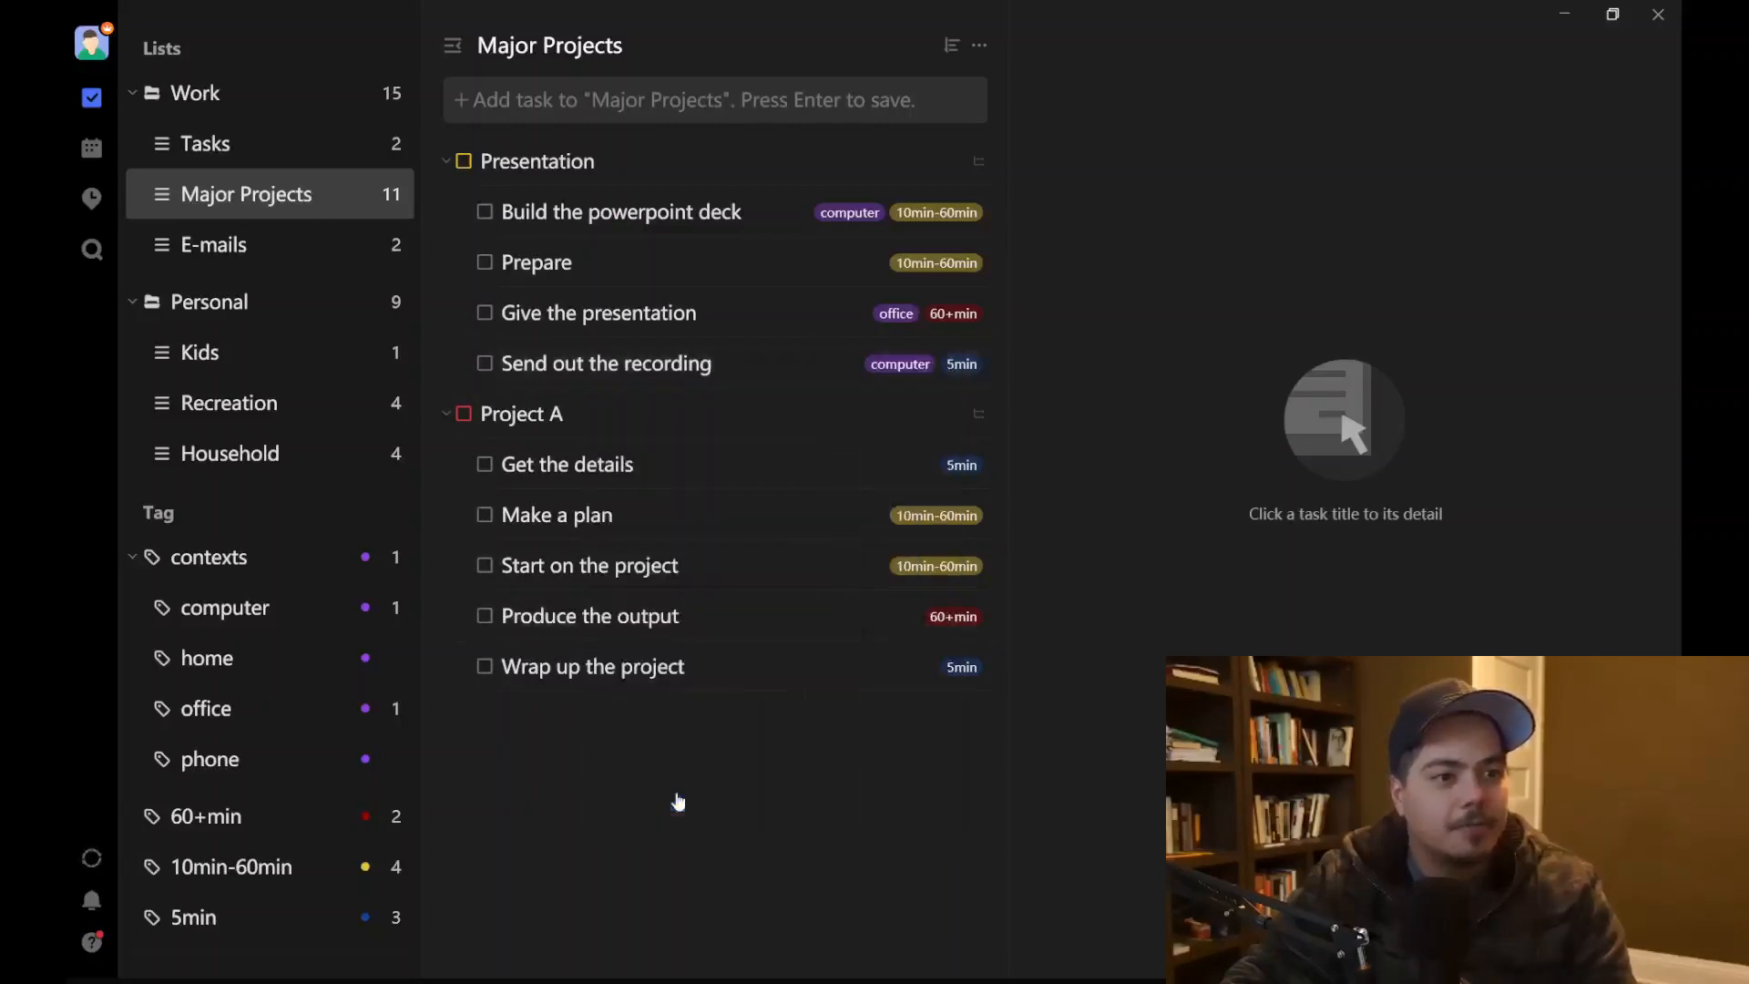
Step: Add the "computer" tag to the task "Prepare" under Presentation and save it
right_click(713, 279)
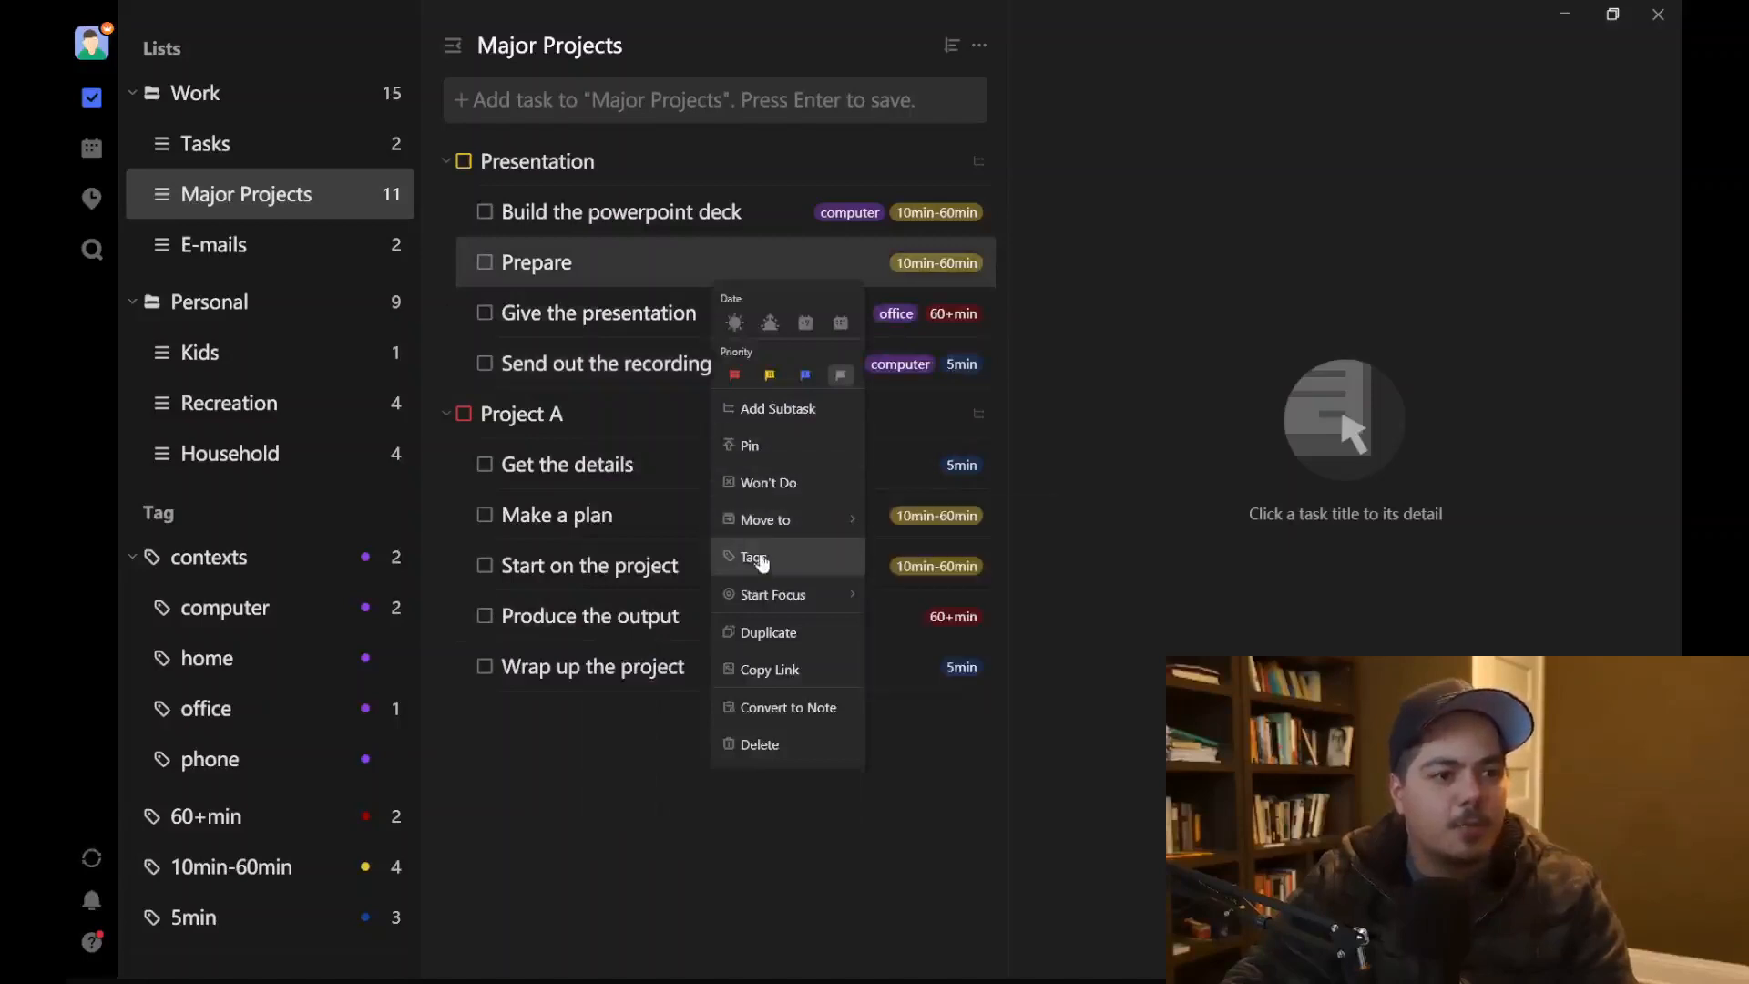
click(759, 558)
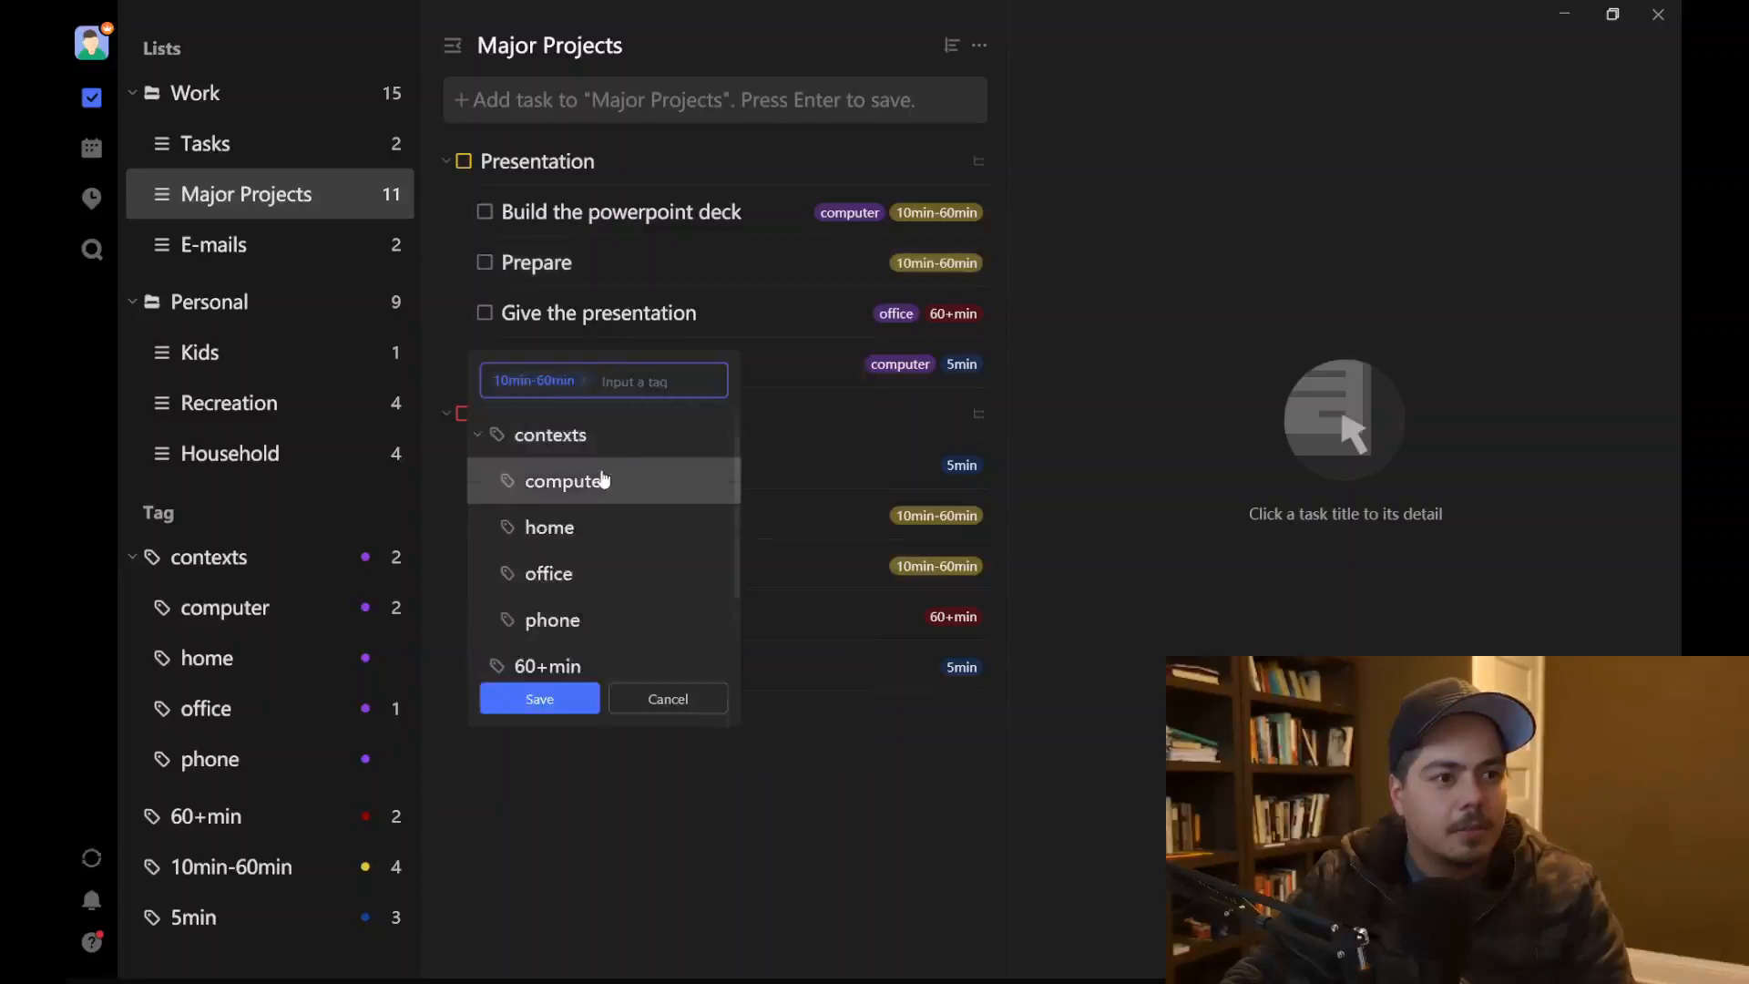
click(695, 478)
click(546, 728)
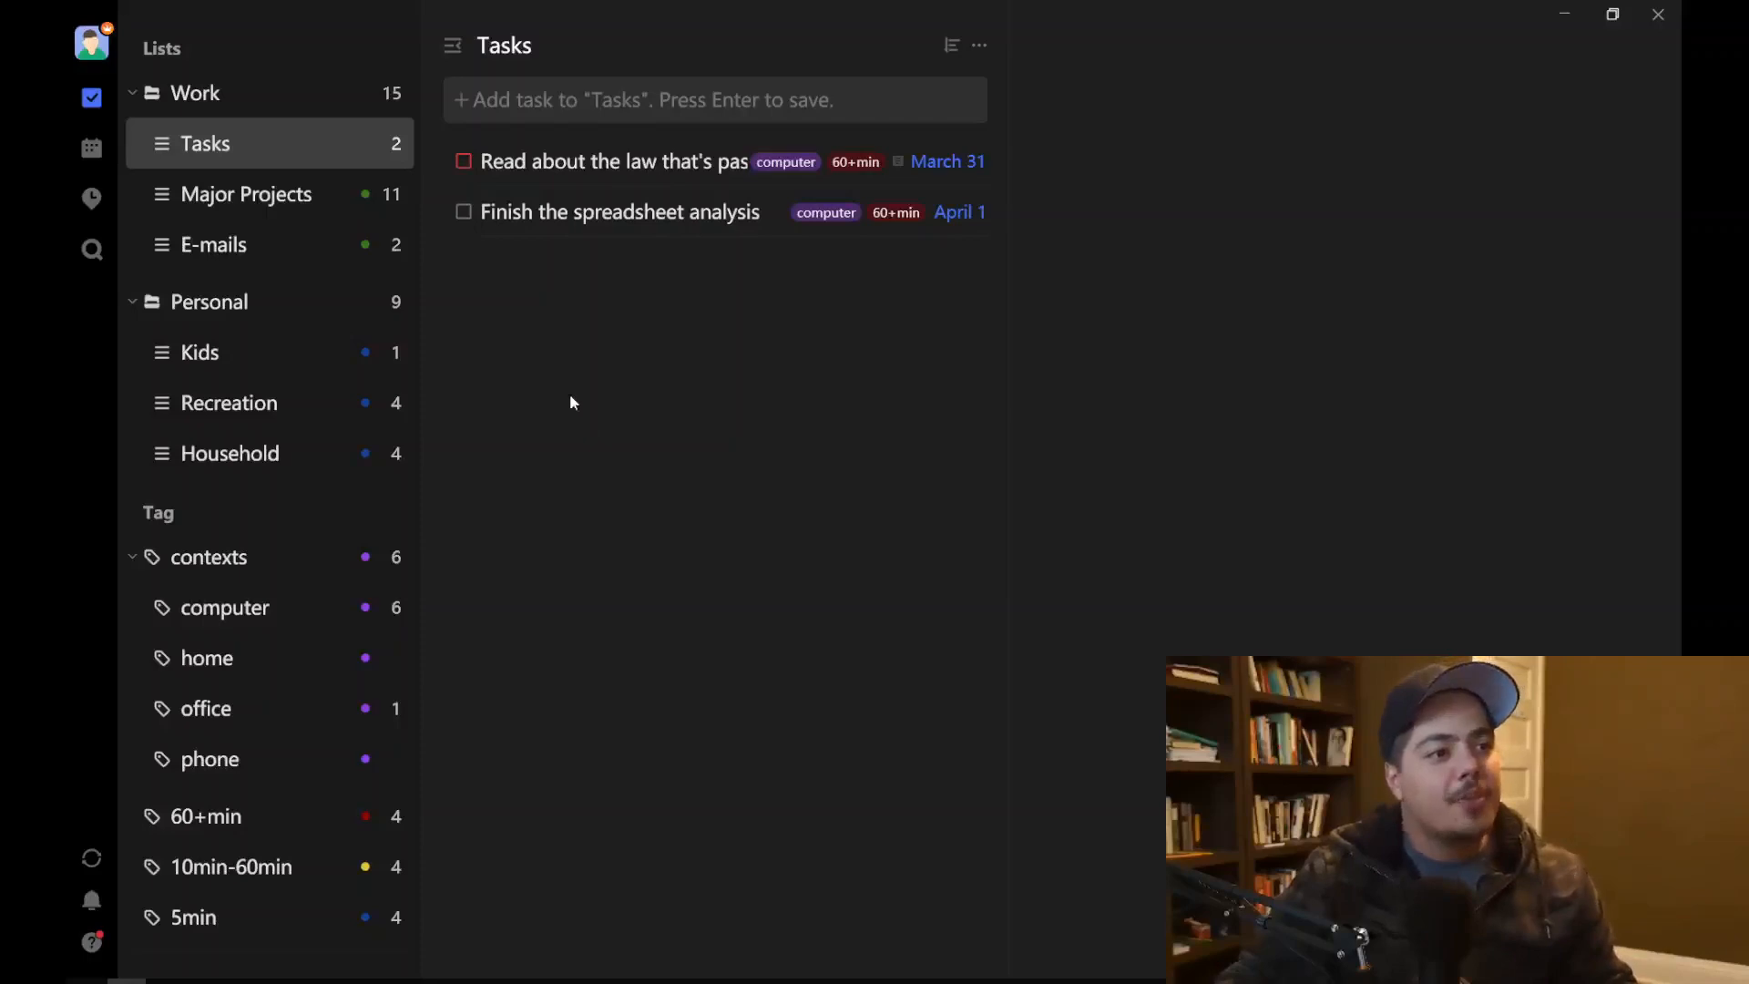
Step: Set the color of the Tasks list in the Work folder to dark green, save it, and show the tasks tagged "computer"
right_click(256, 153)
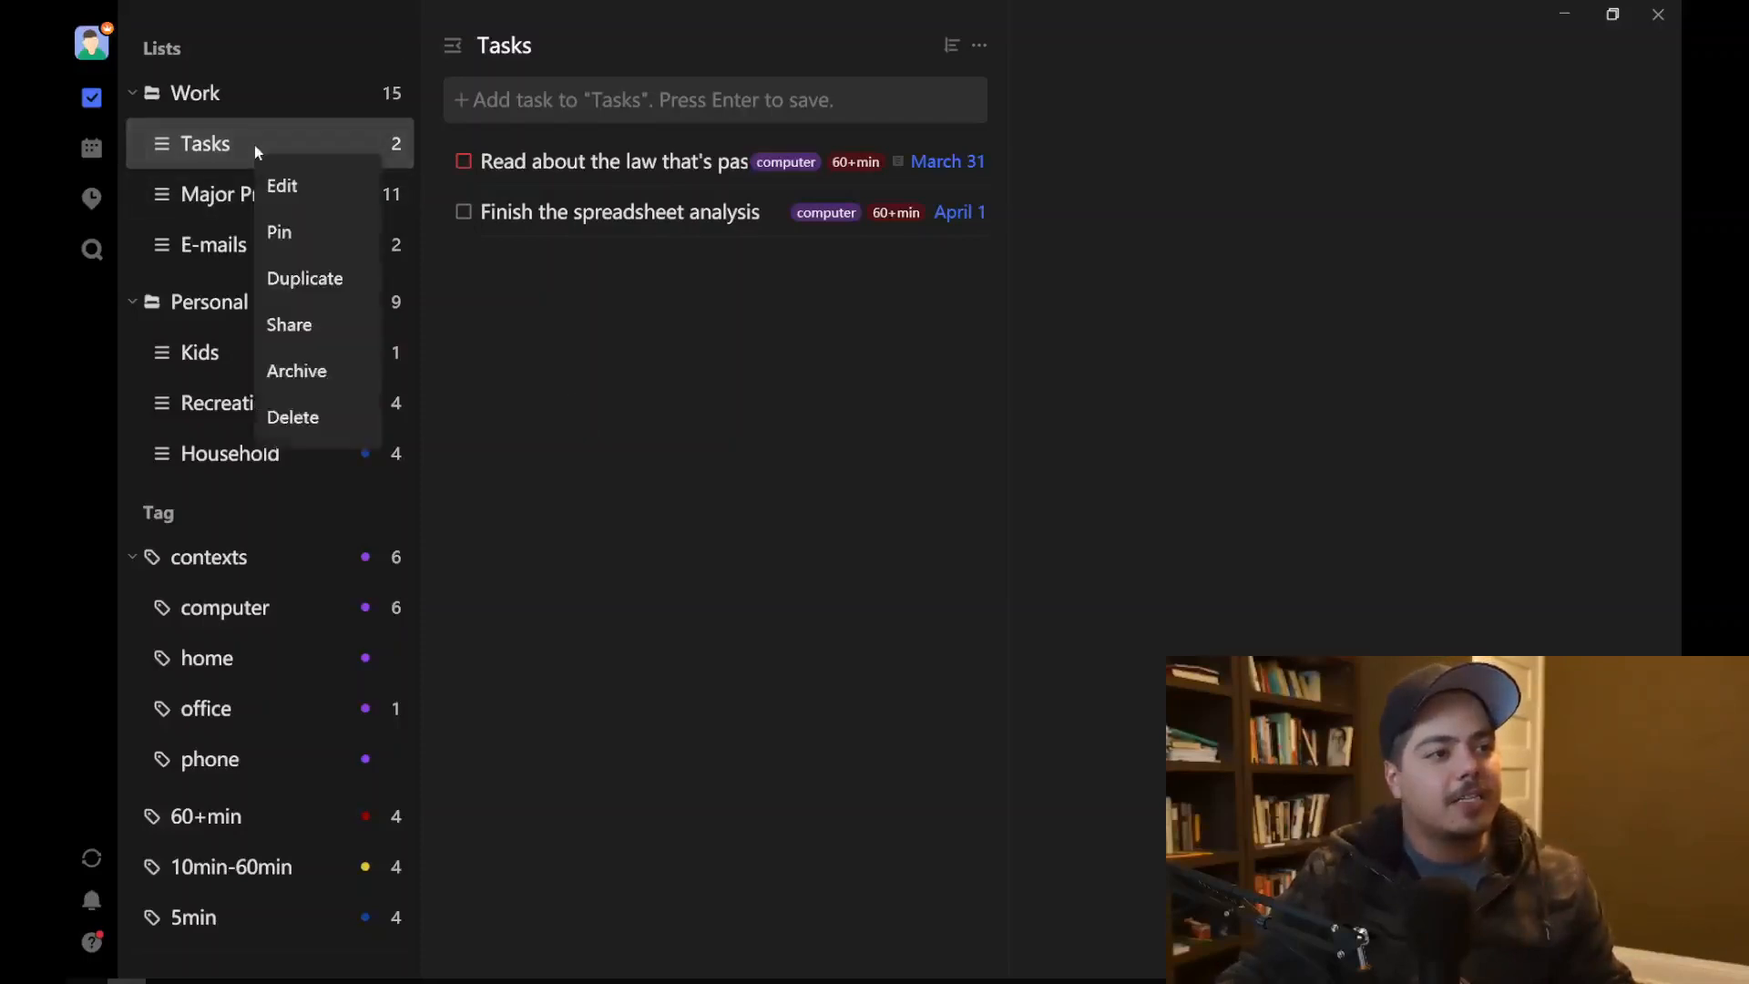
click(281, 182)
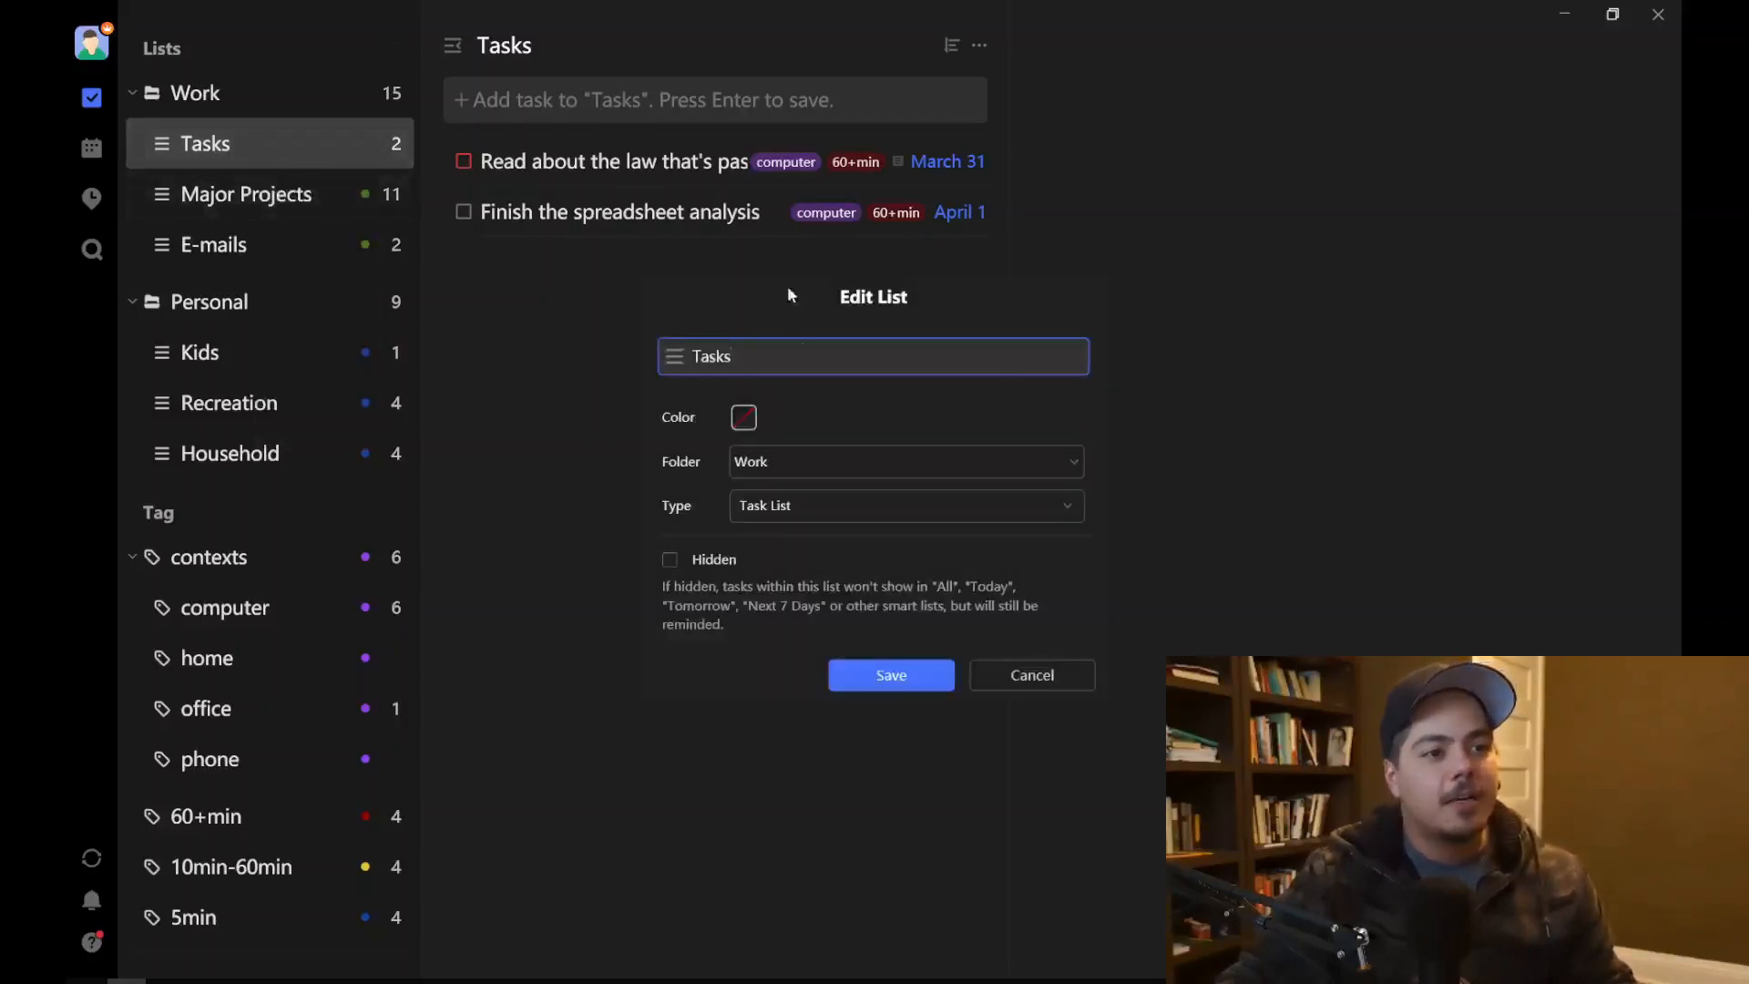
click(745, 419)
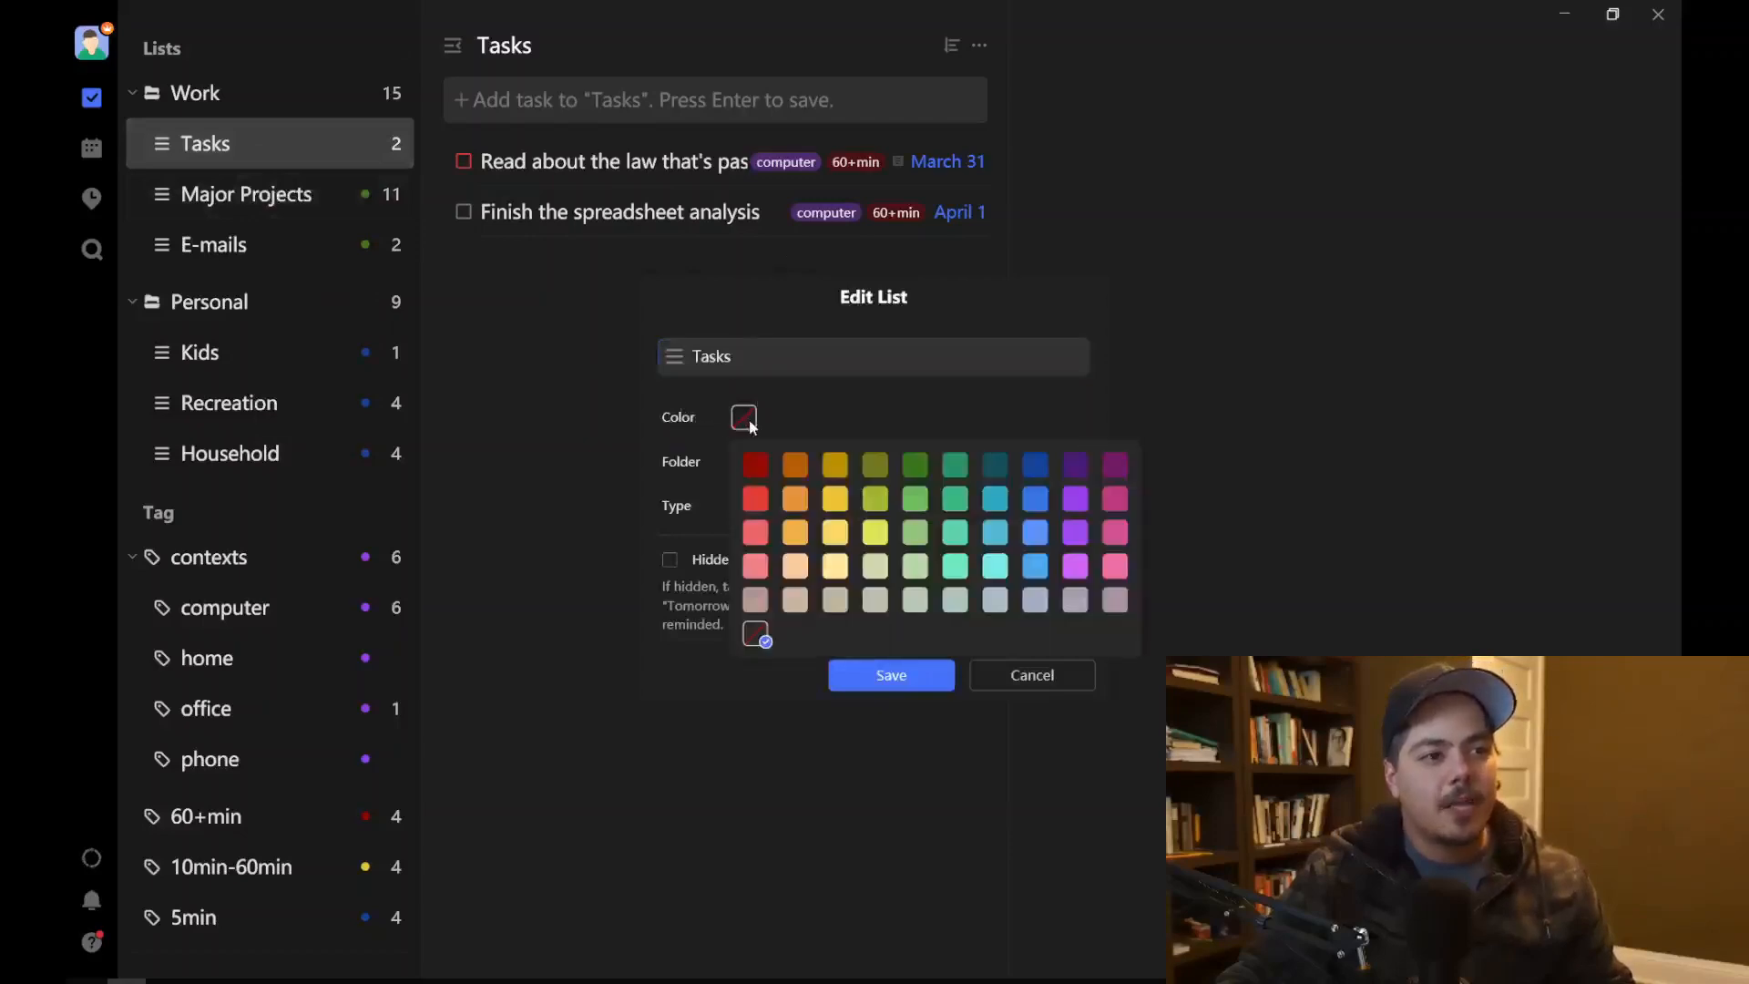
click(925, 472)
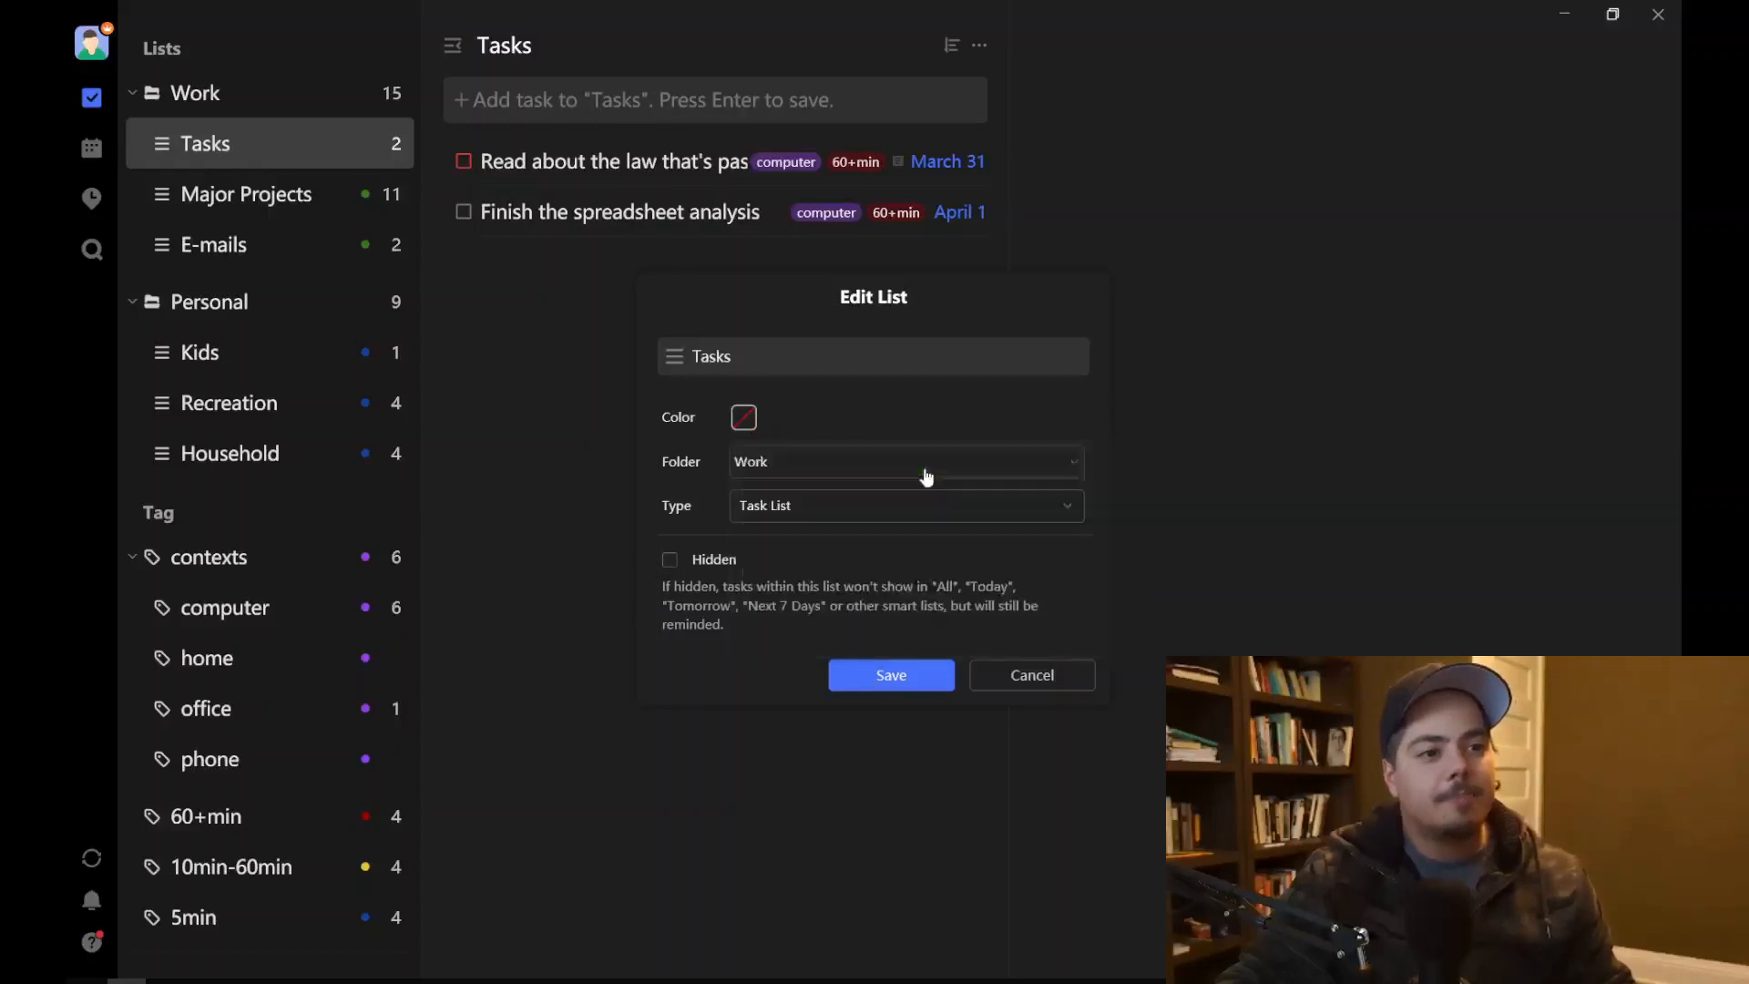
click(893, 678)
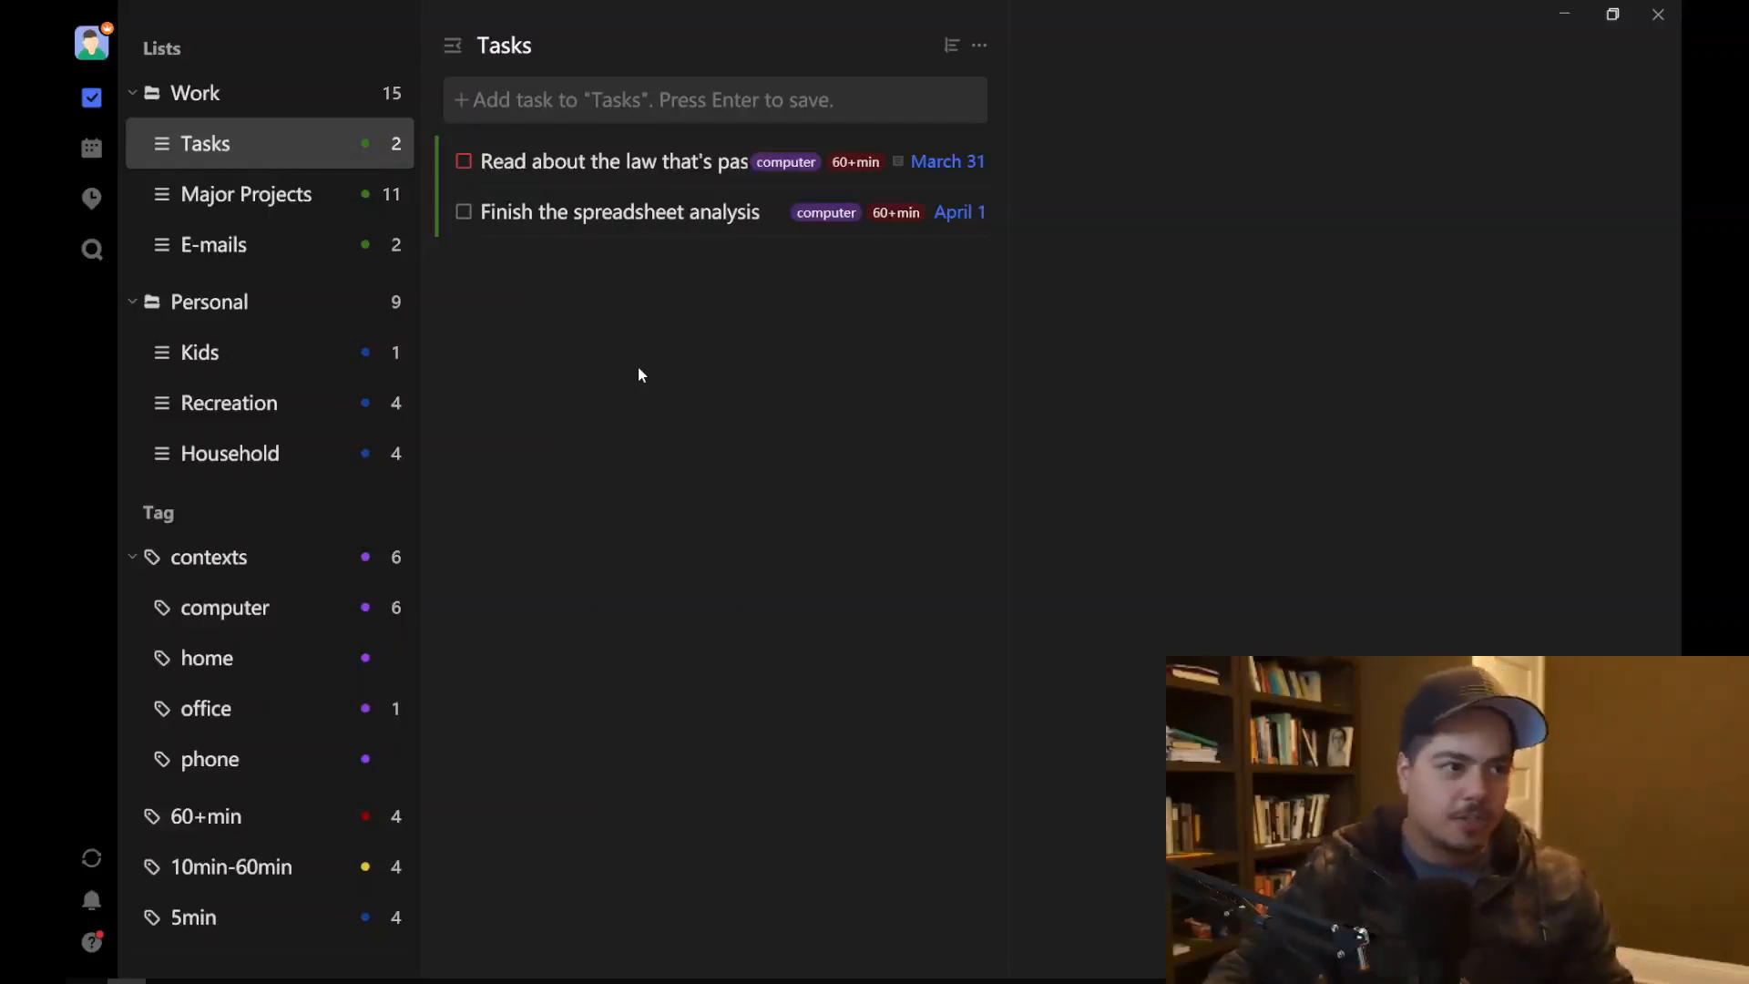
click(235, 612)
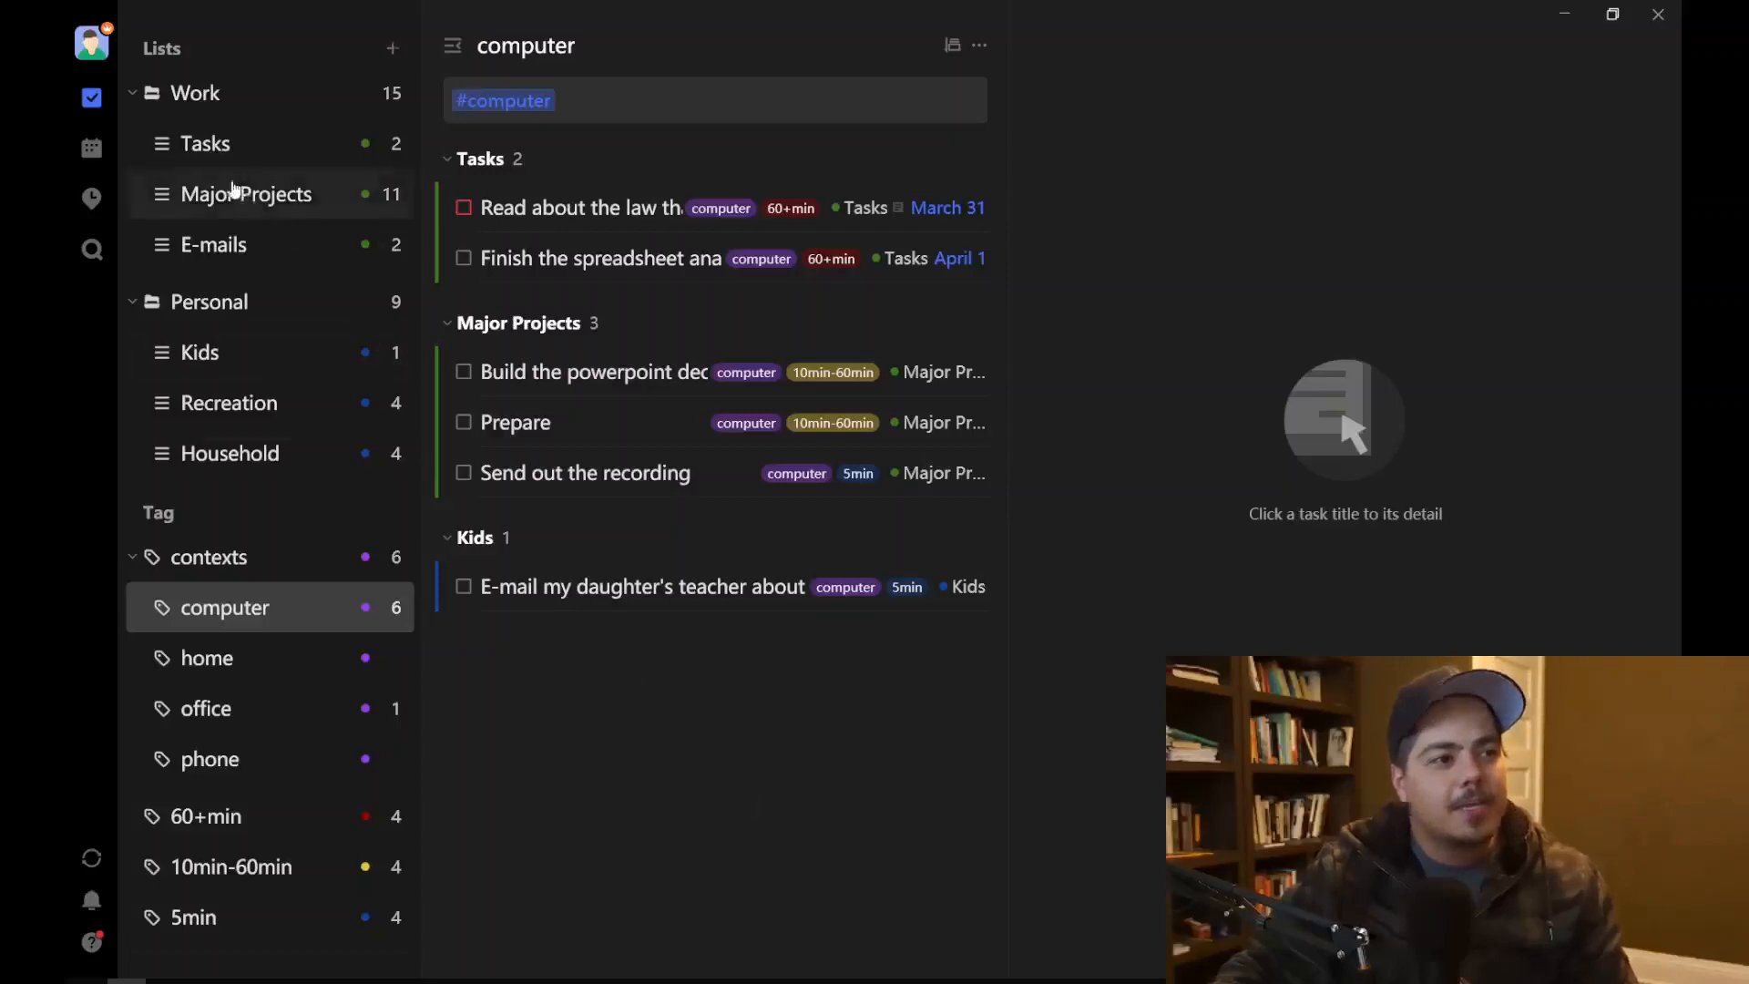
Step: Change the icon of the Tasks list to the thumbs-up emoji and save the list
right_click(262, 160)
click(285, 187)
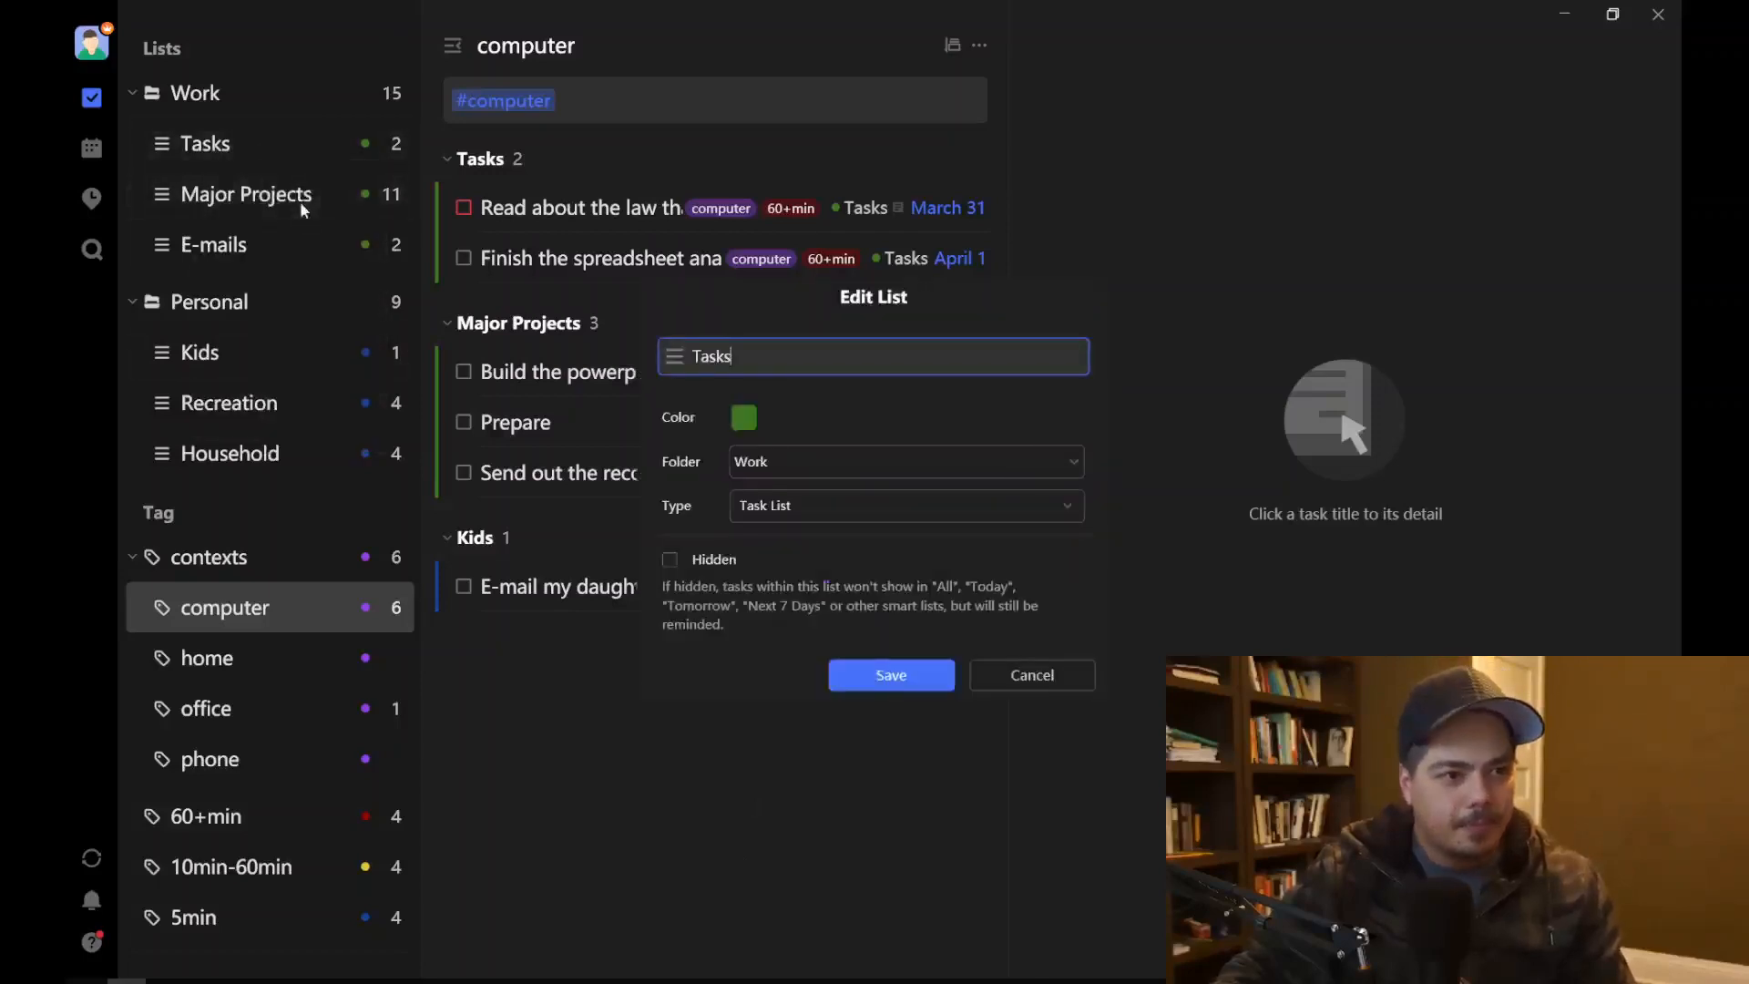
click(674, 365)
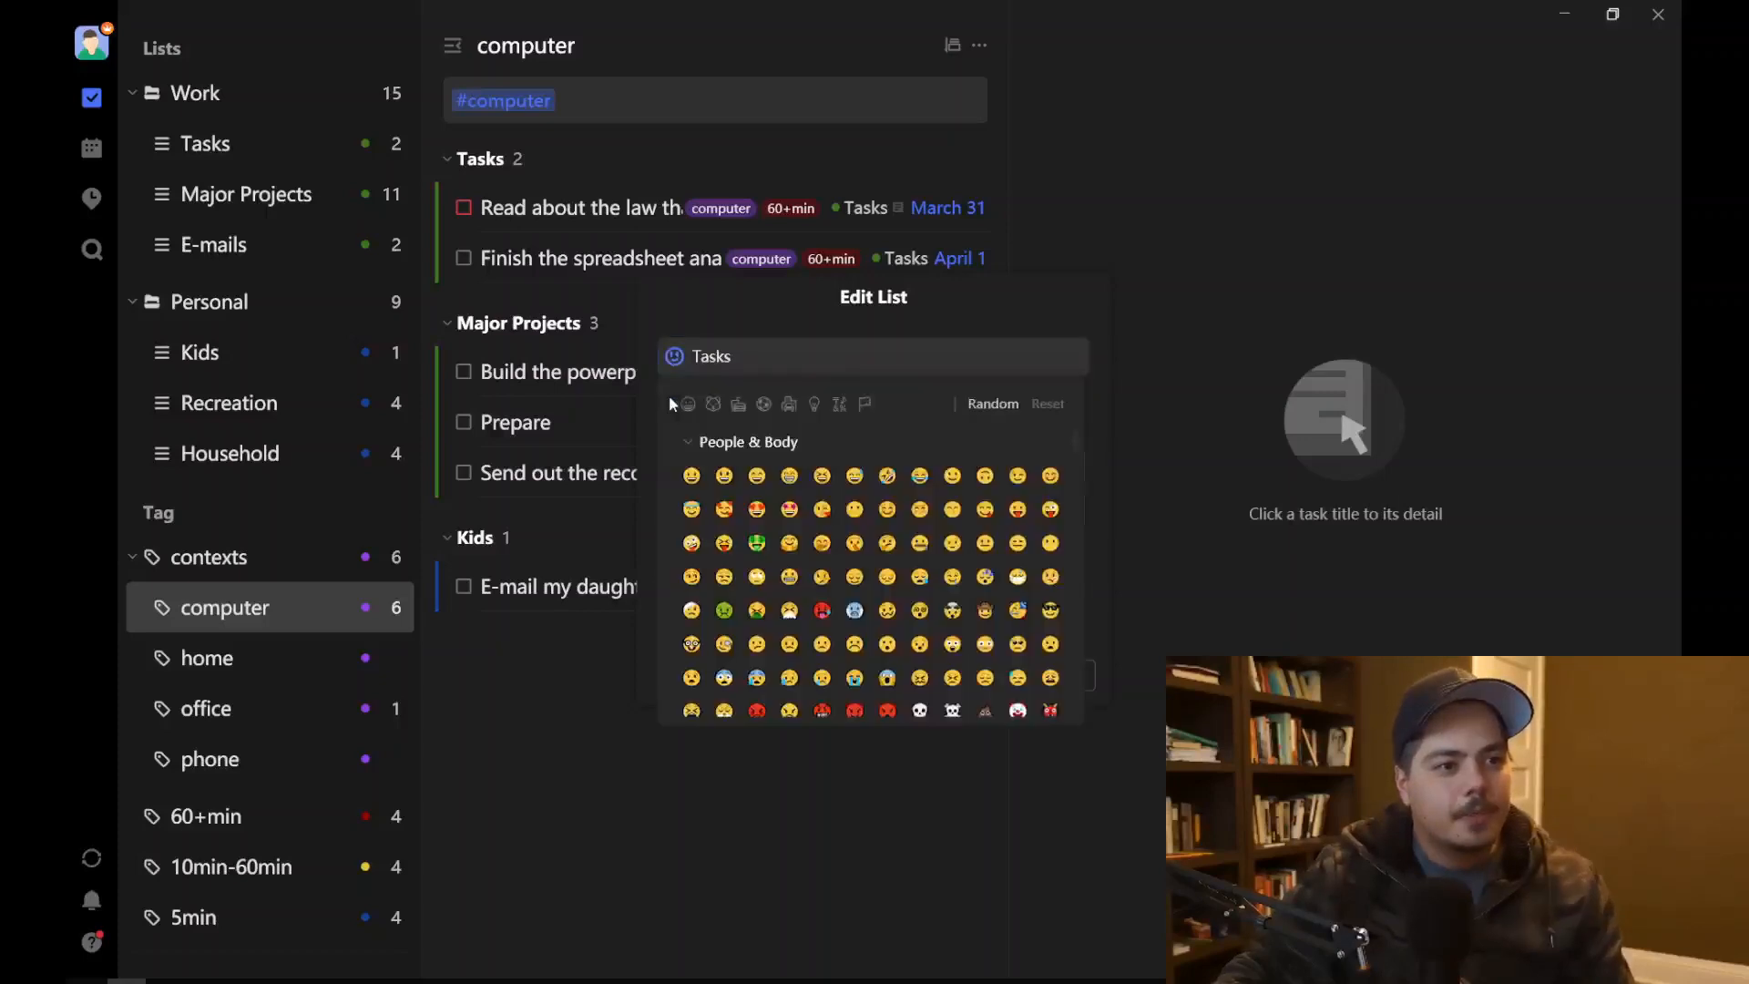
scroll(815, 530, down, 1)
scroll(815, 530, down, 3)
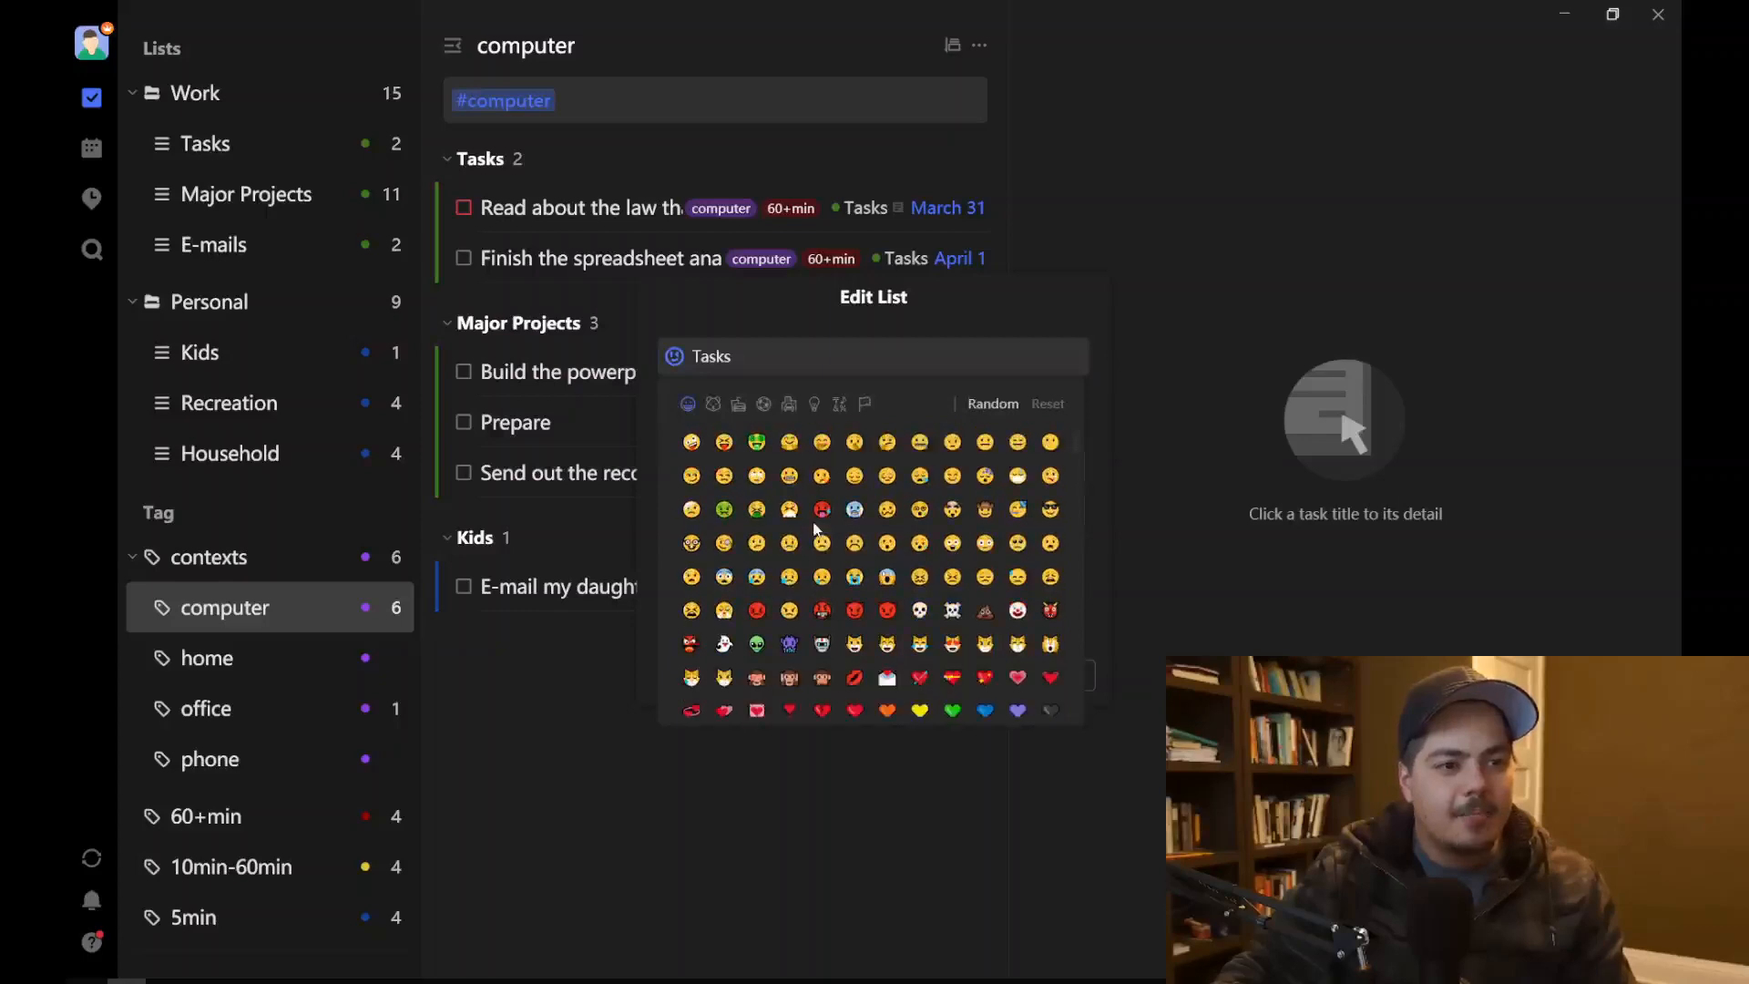
scroll(817, 537, down, 1)
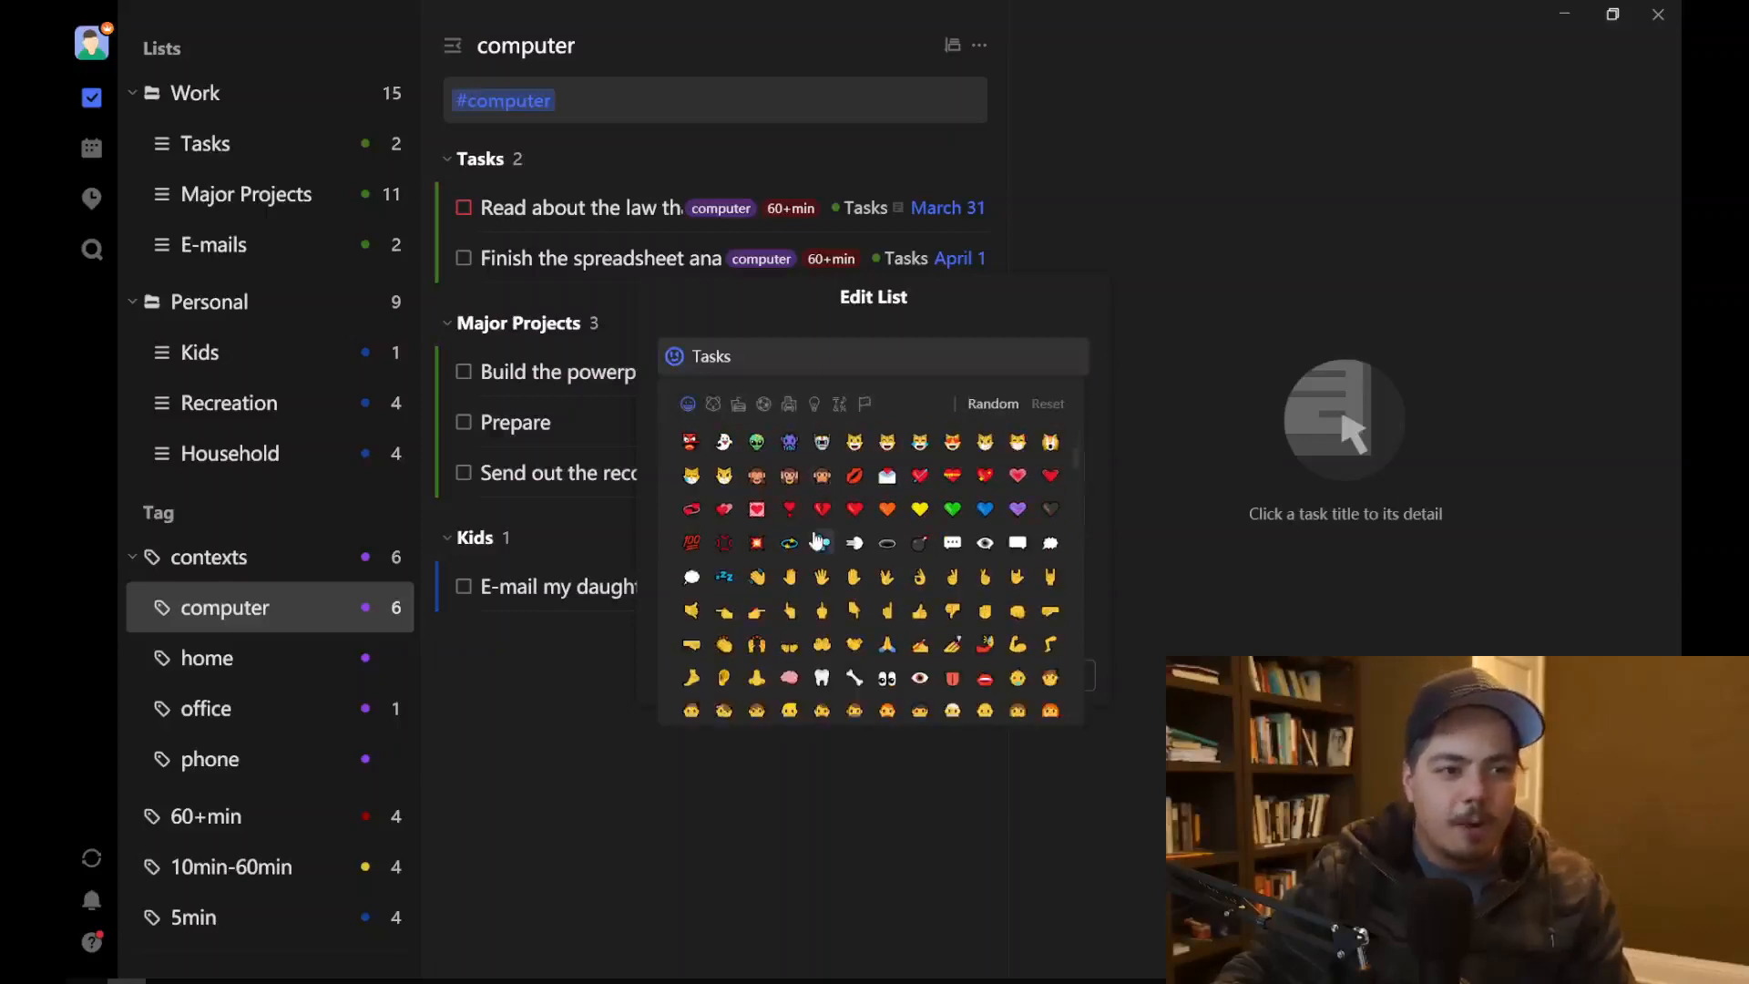
scroll(817, 540, down, 2)
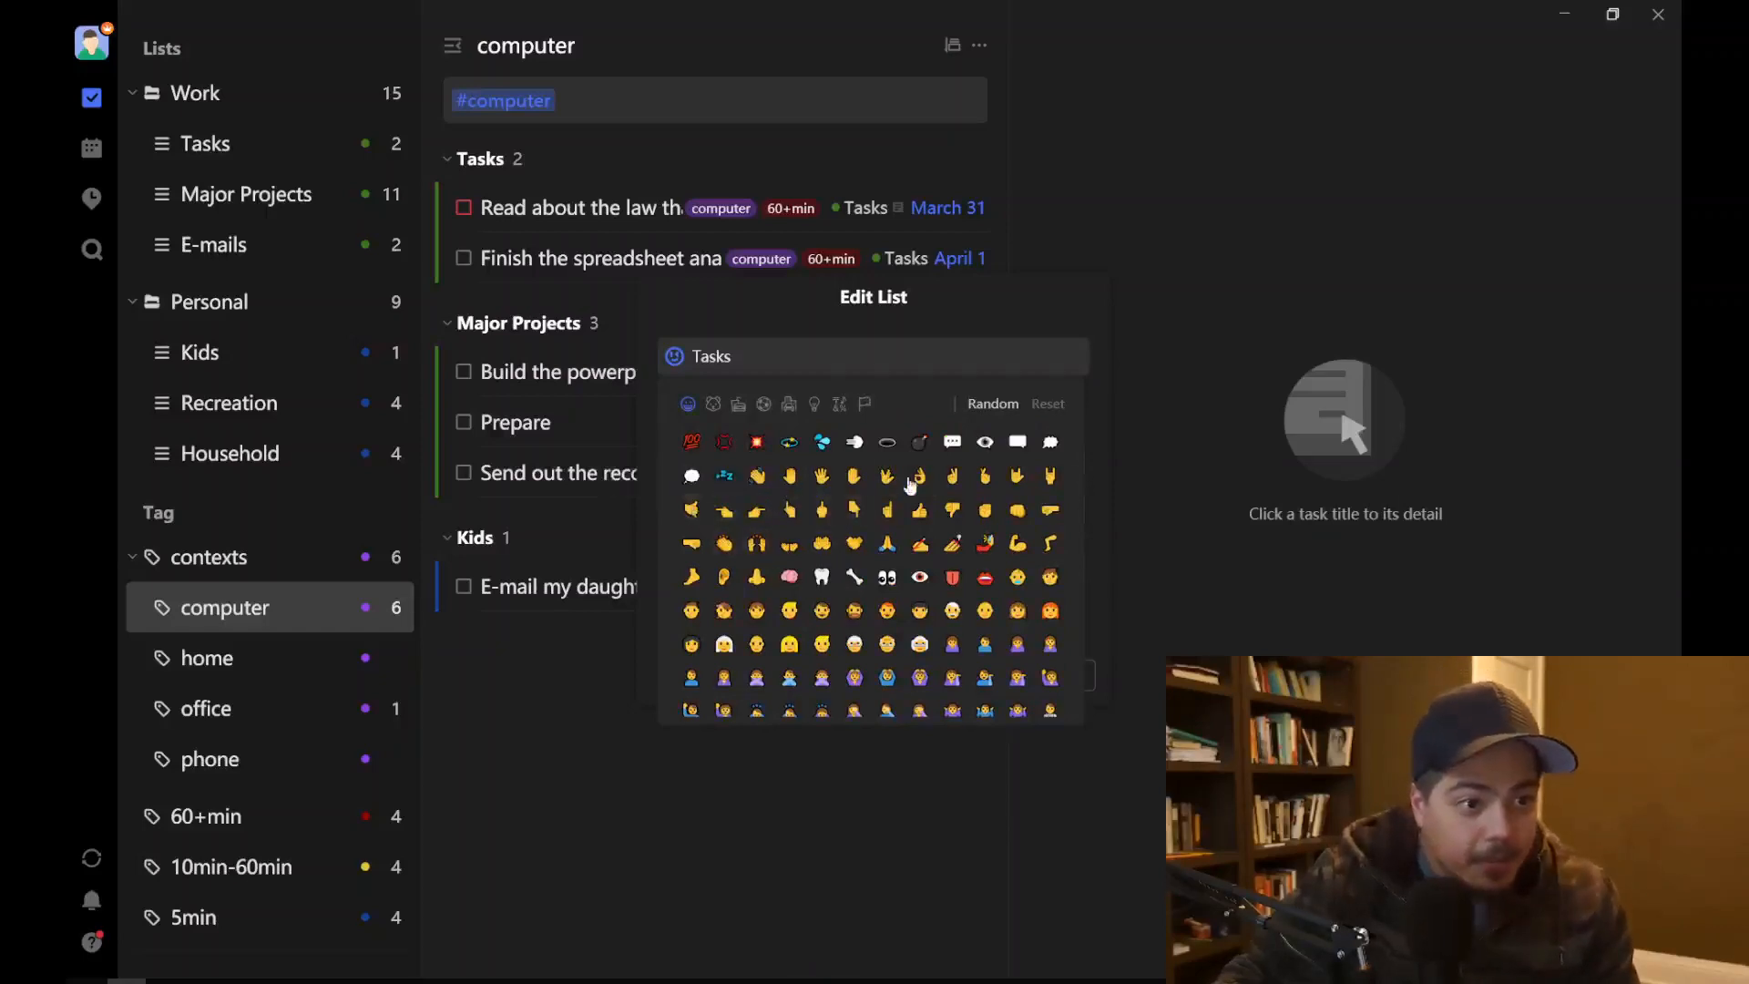
click(919, 511)
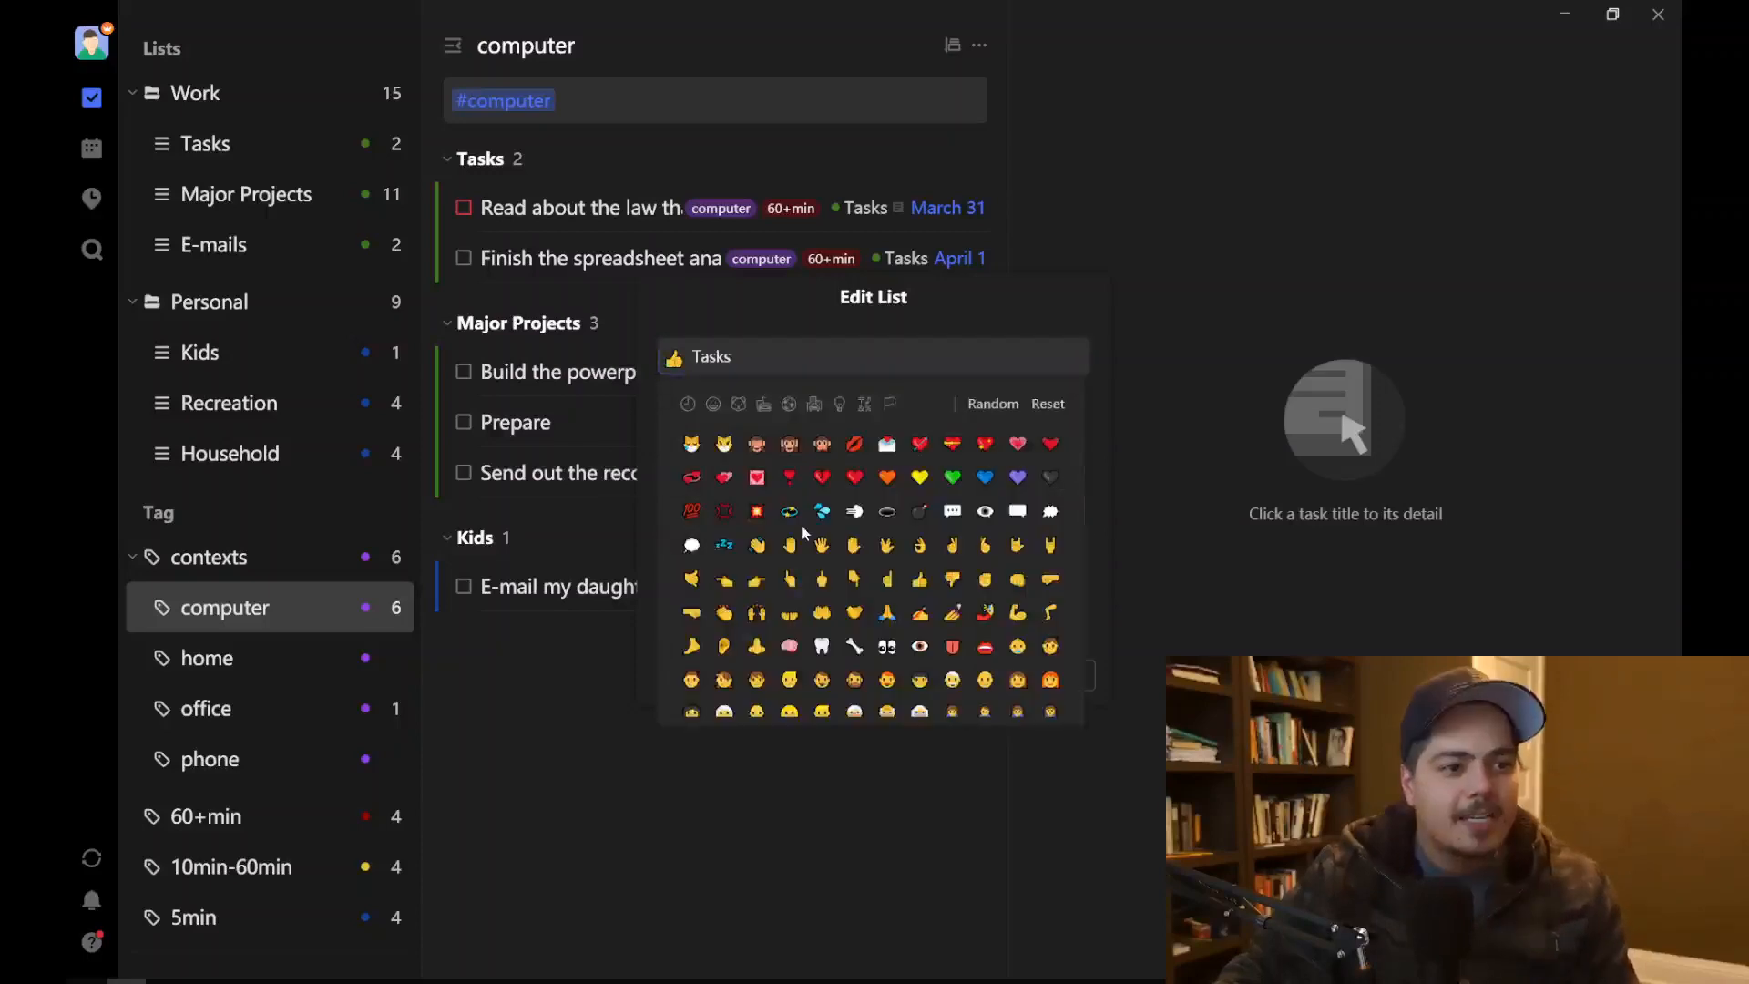
scroll(800, 528, down, 4)
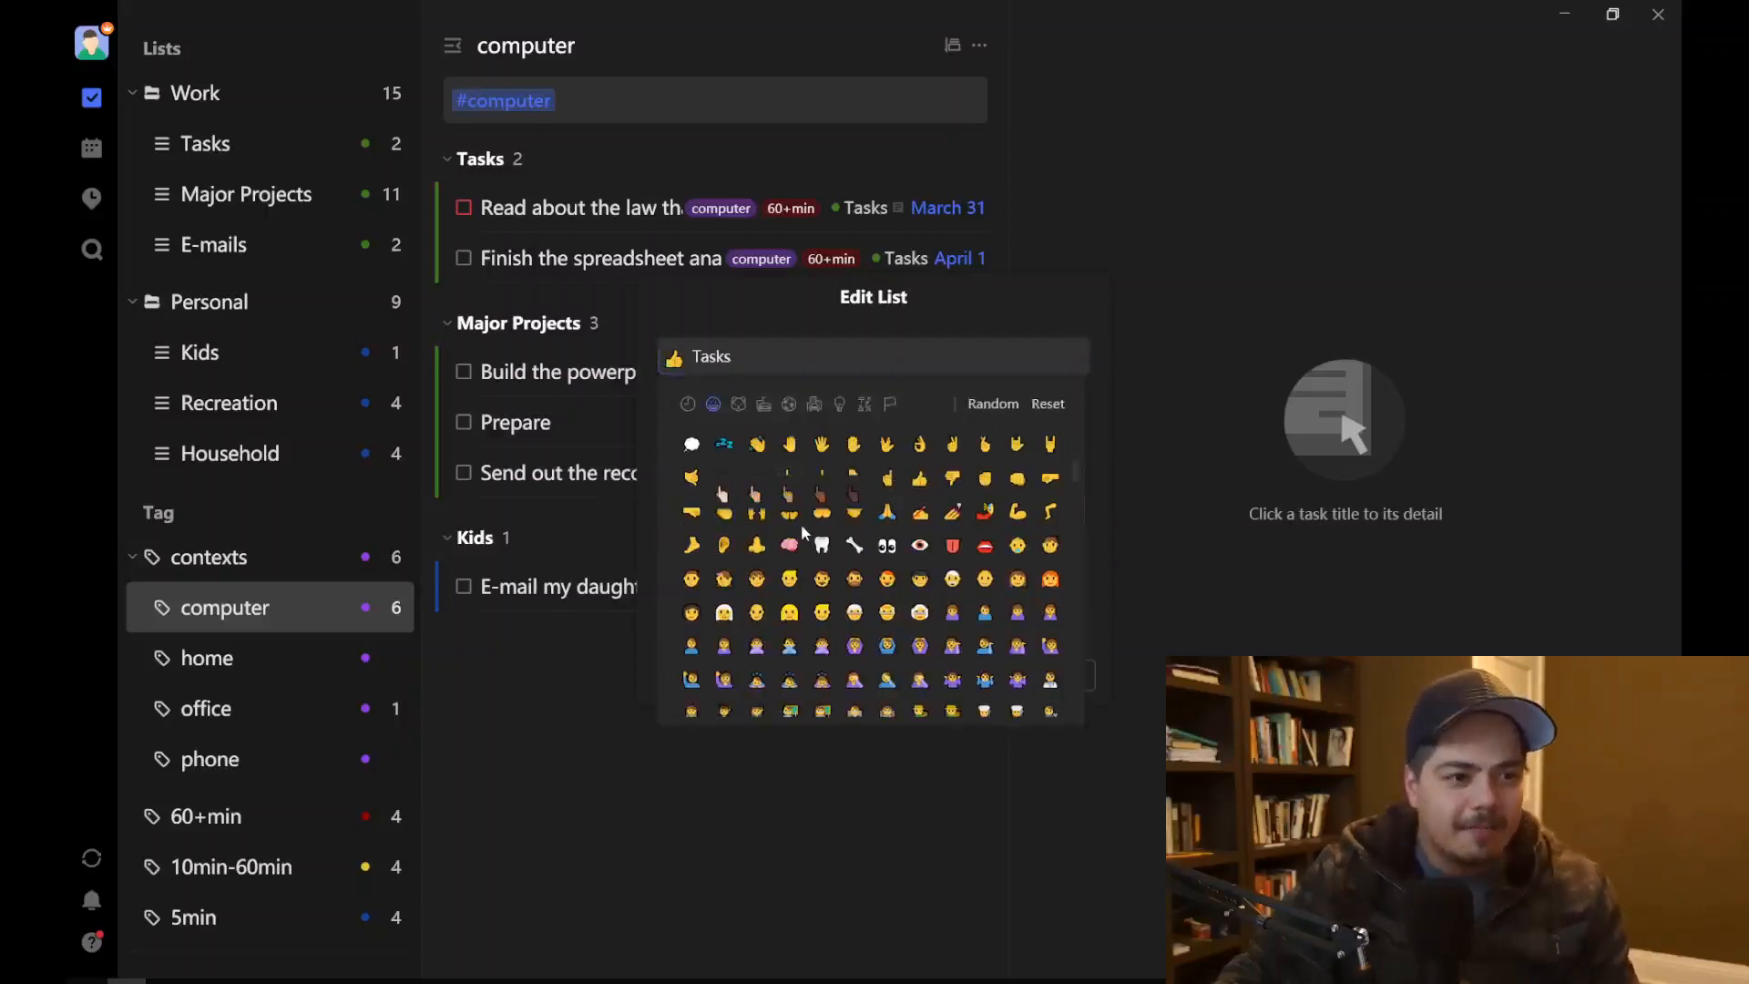
scroll(801, 531, down, 4)
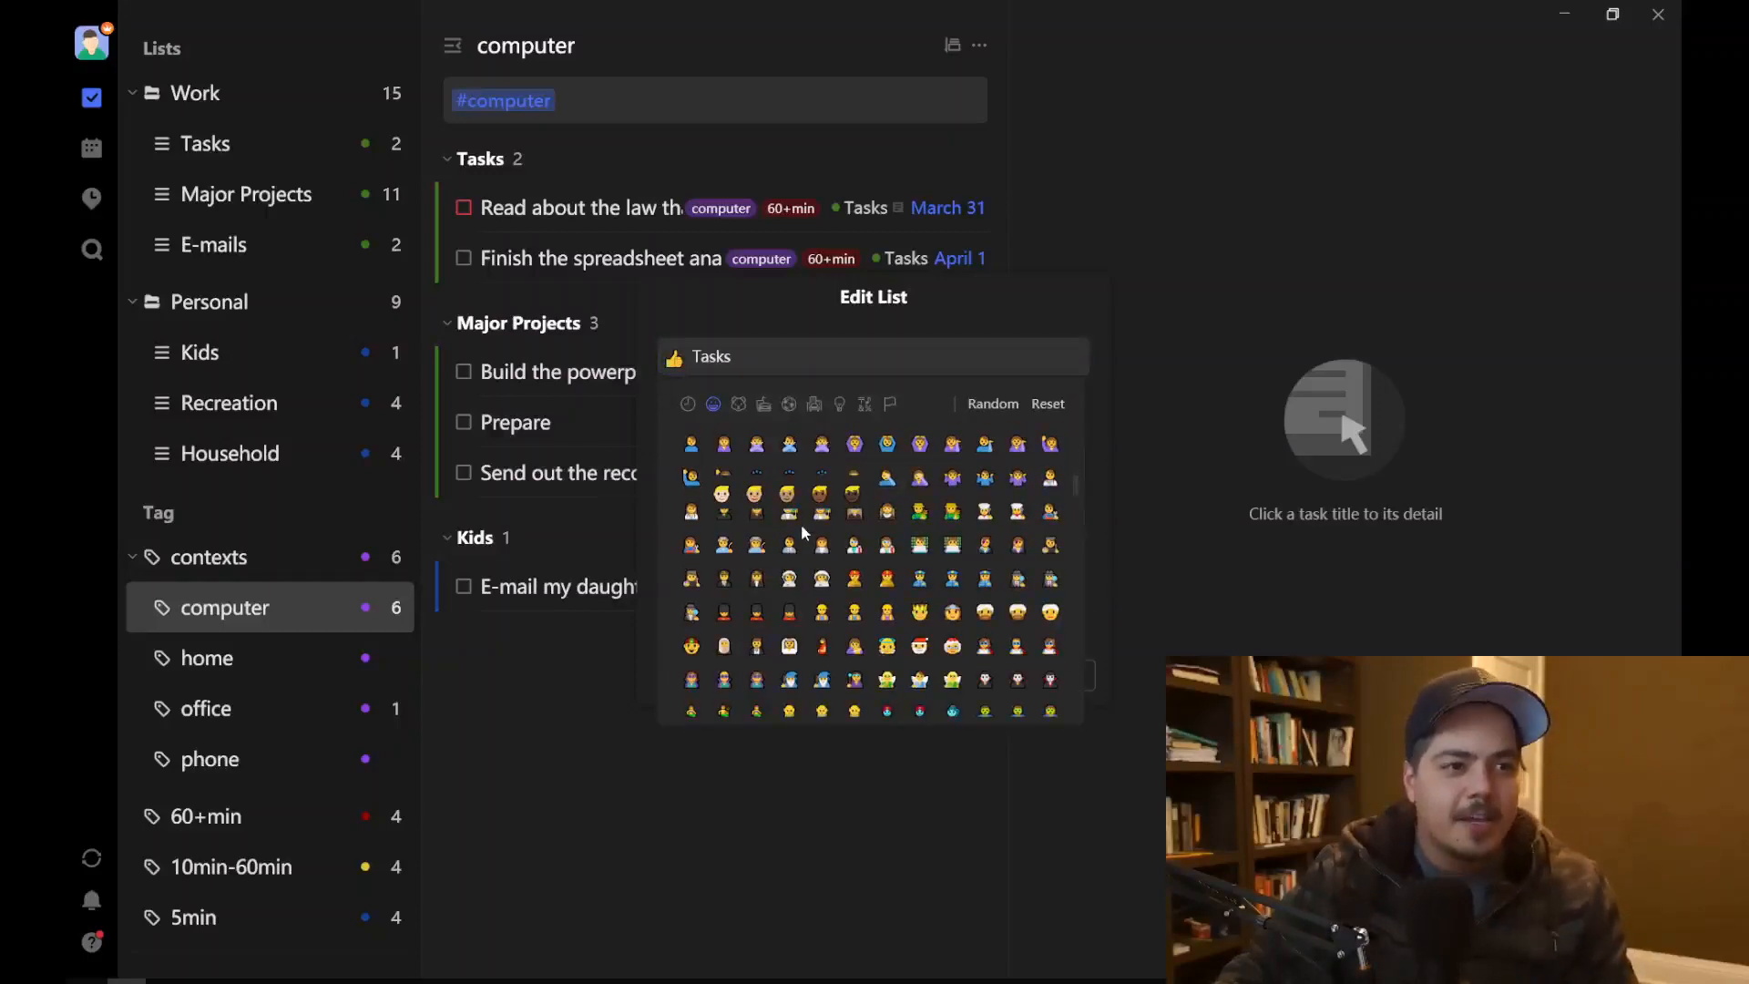
click(784, 337)
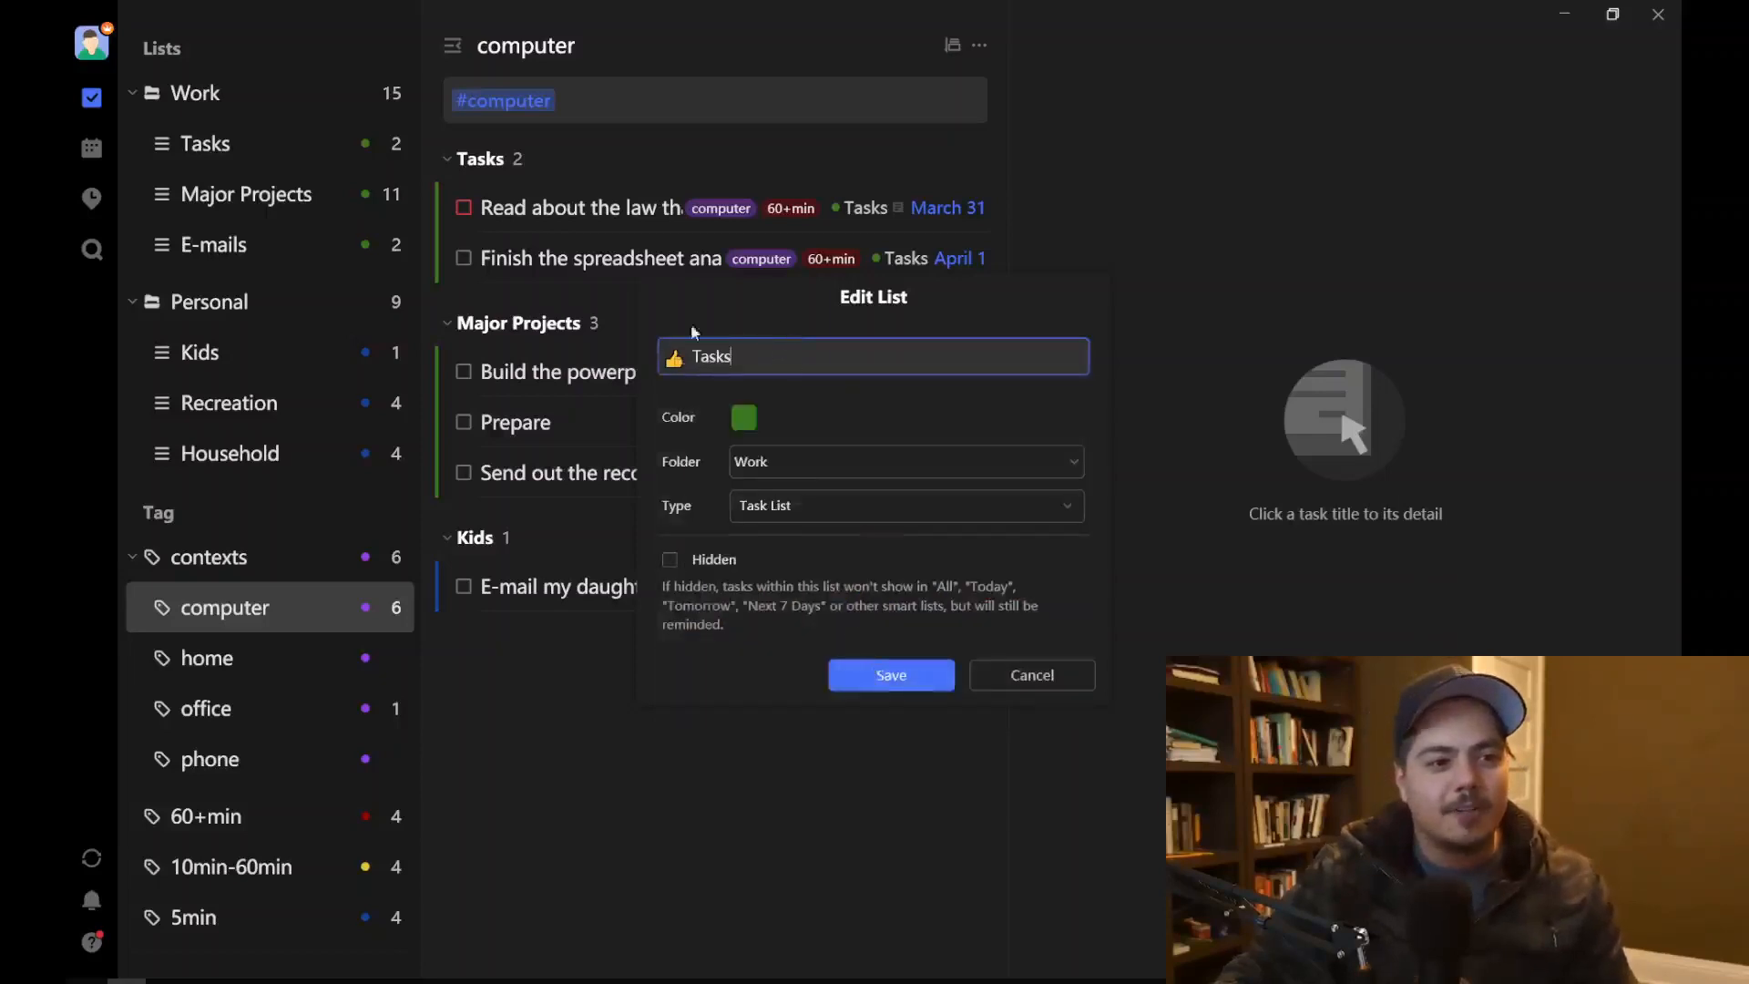
click(884, 676)
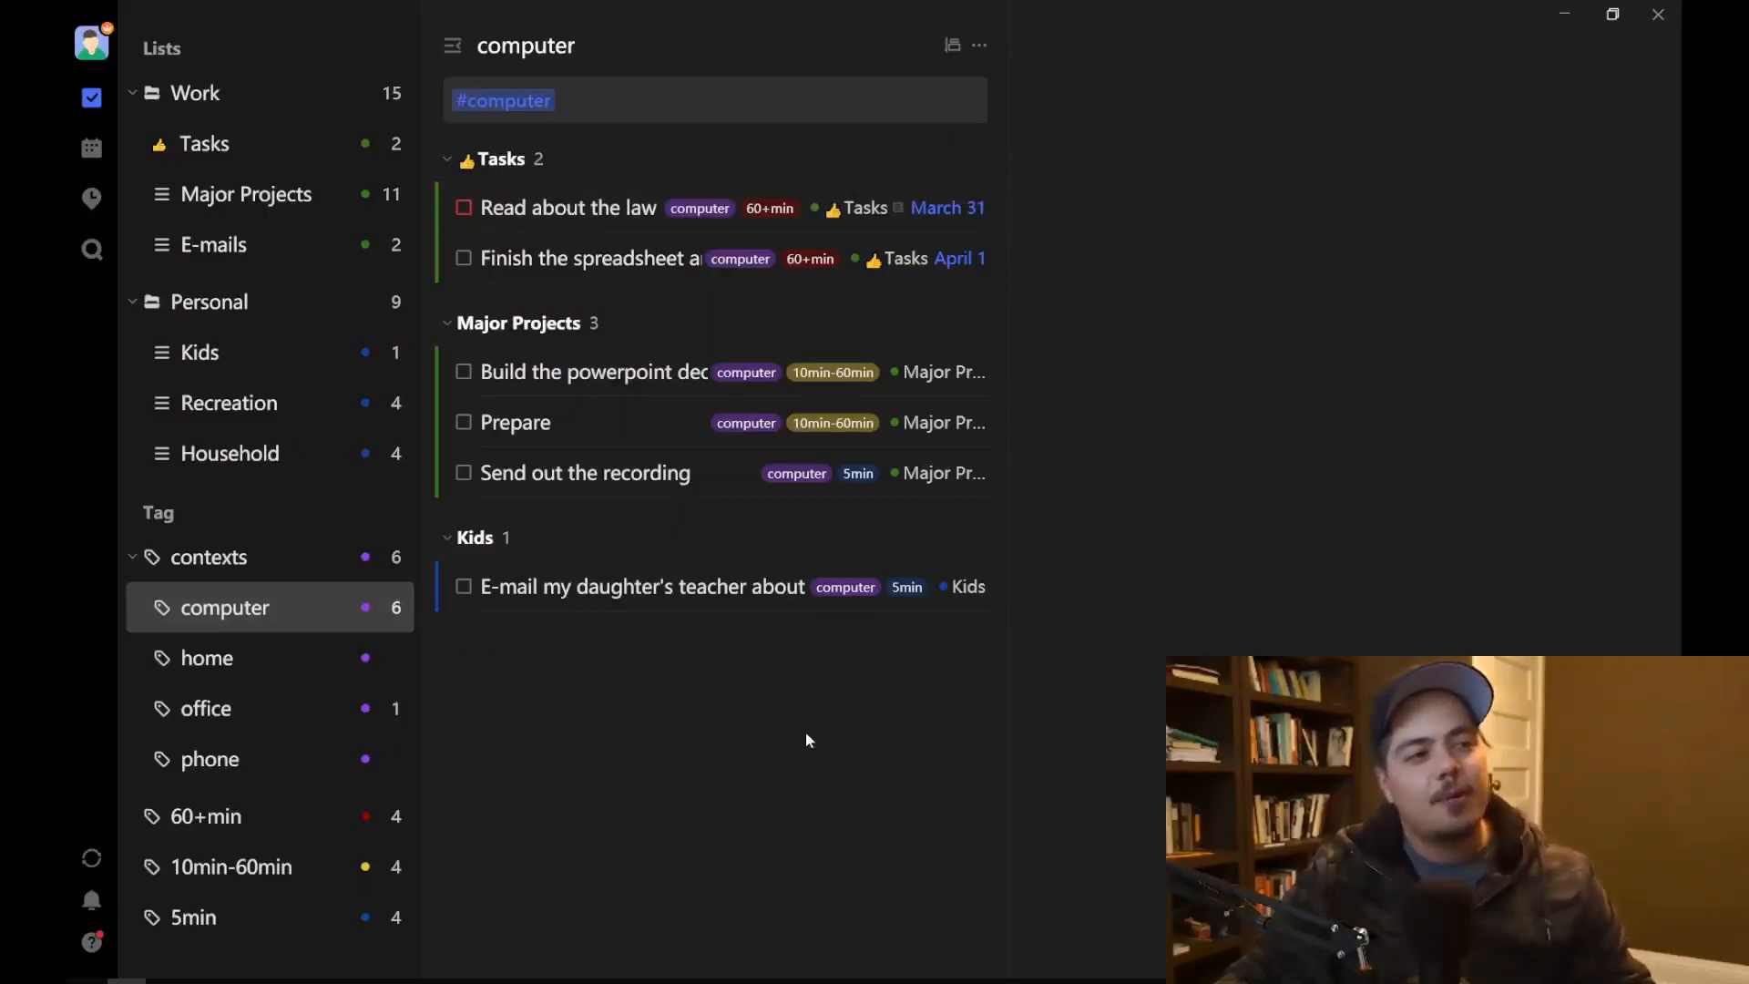
Step: Change the icon of the Work folder to a grinning-face emoji and save the folder
right_click(226, 113)
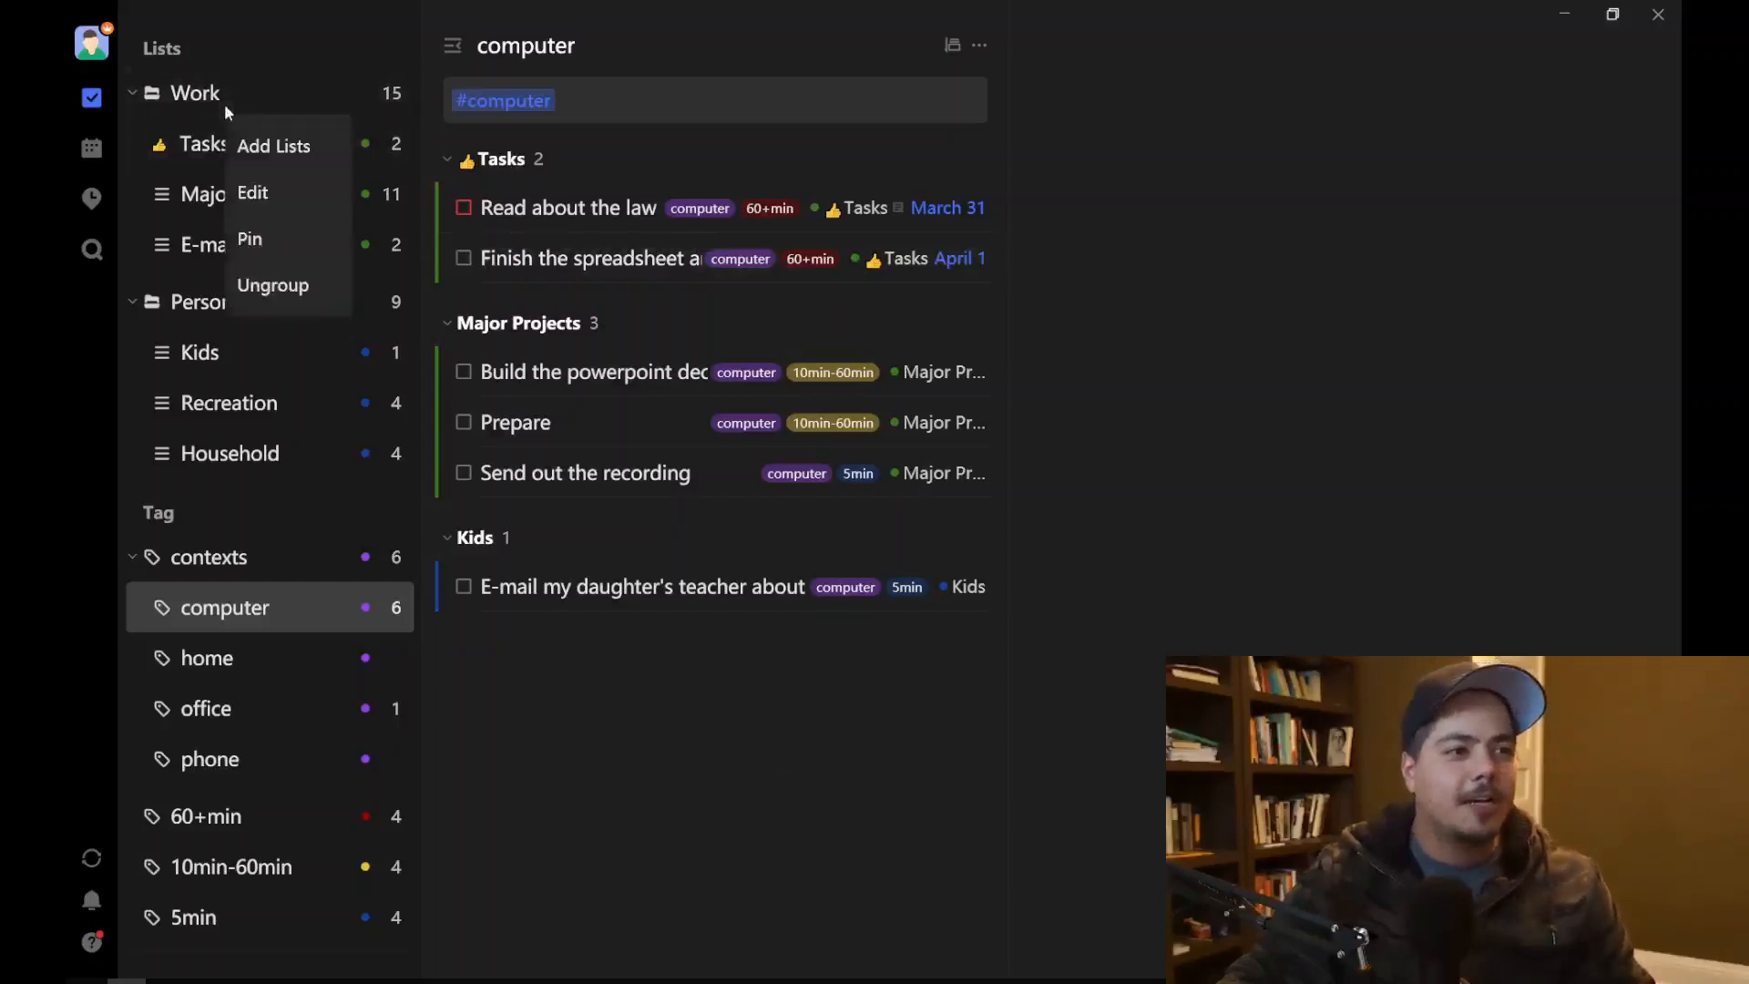
click(241, 192)
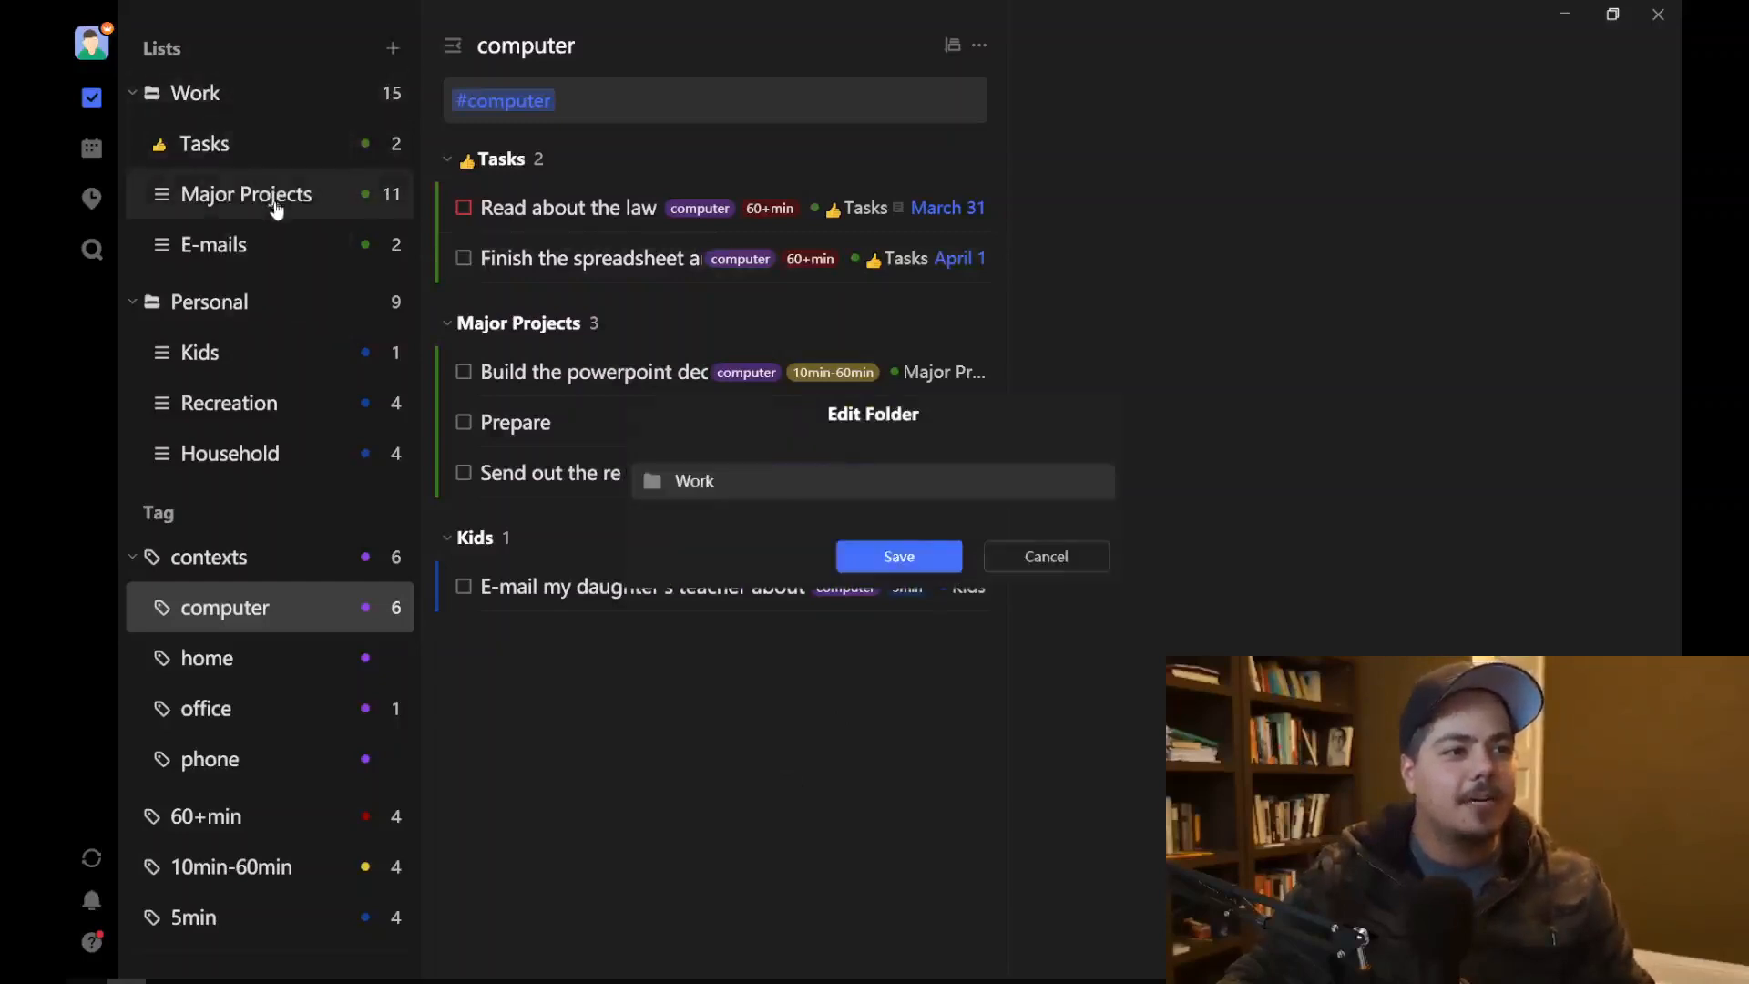
click(652, 483)
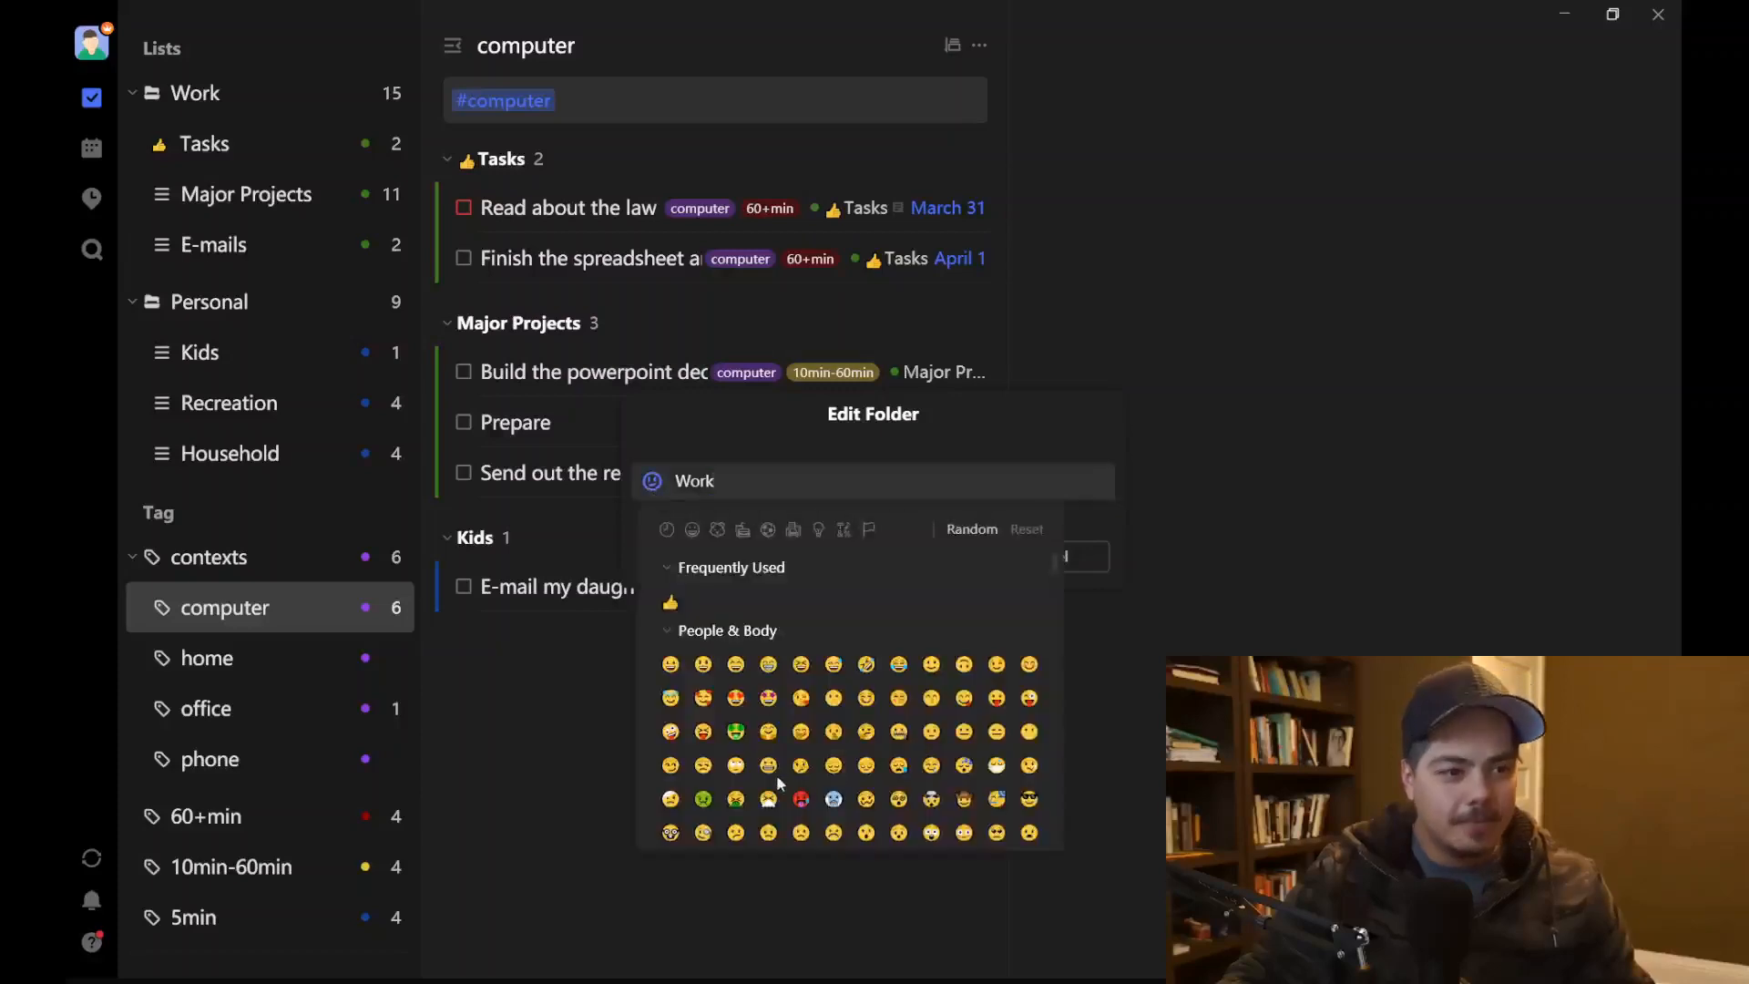
click(672, 665)
click(898, 556)
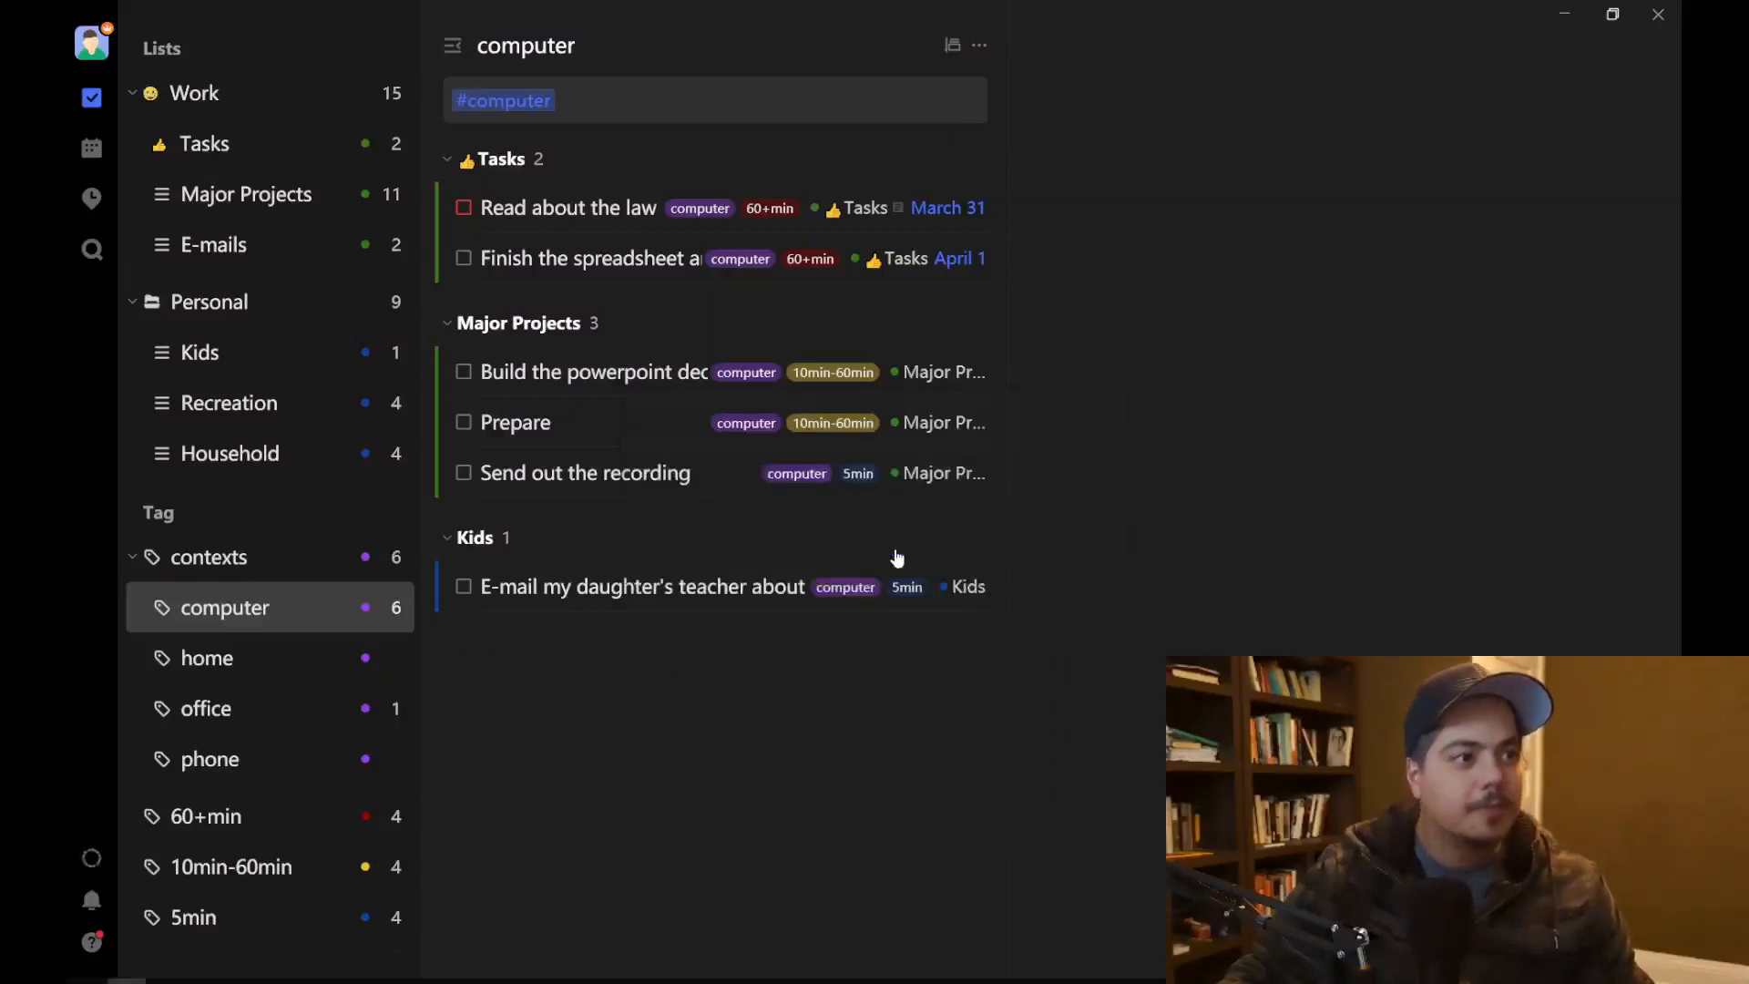